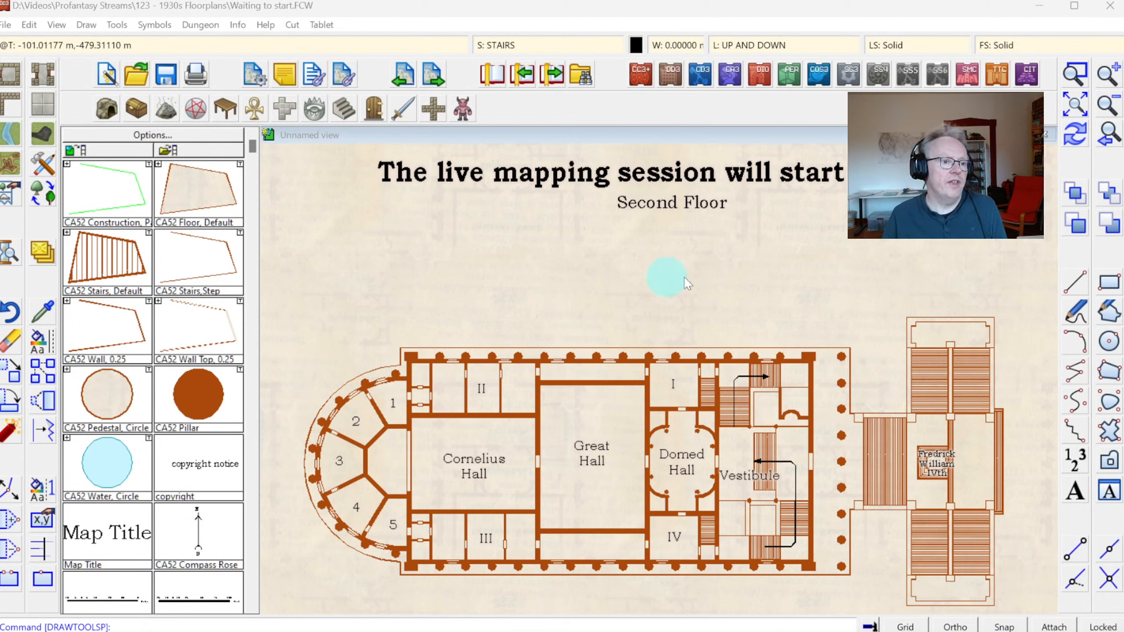
Create a new Floorplans map with self-decided settings in the Annual 1930s Floorplan style, sized 980 by 780 feet.
left_click(109, 75)
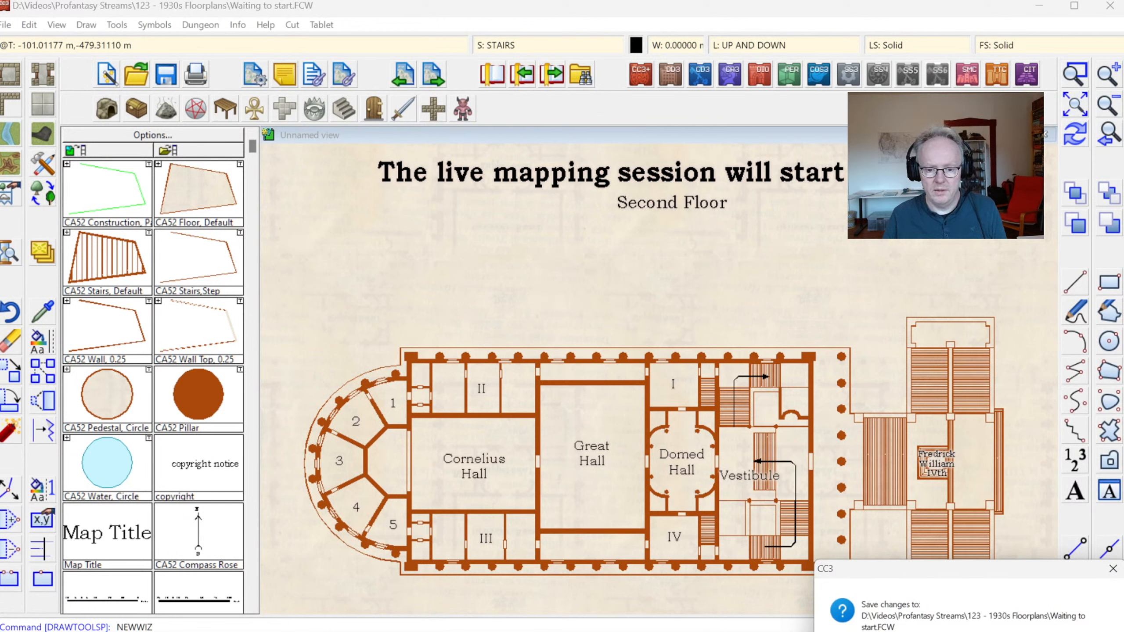
left_click(987, 631)
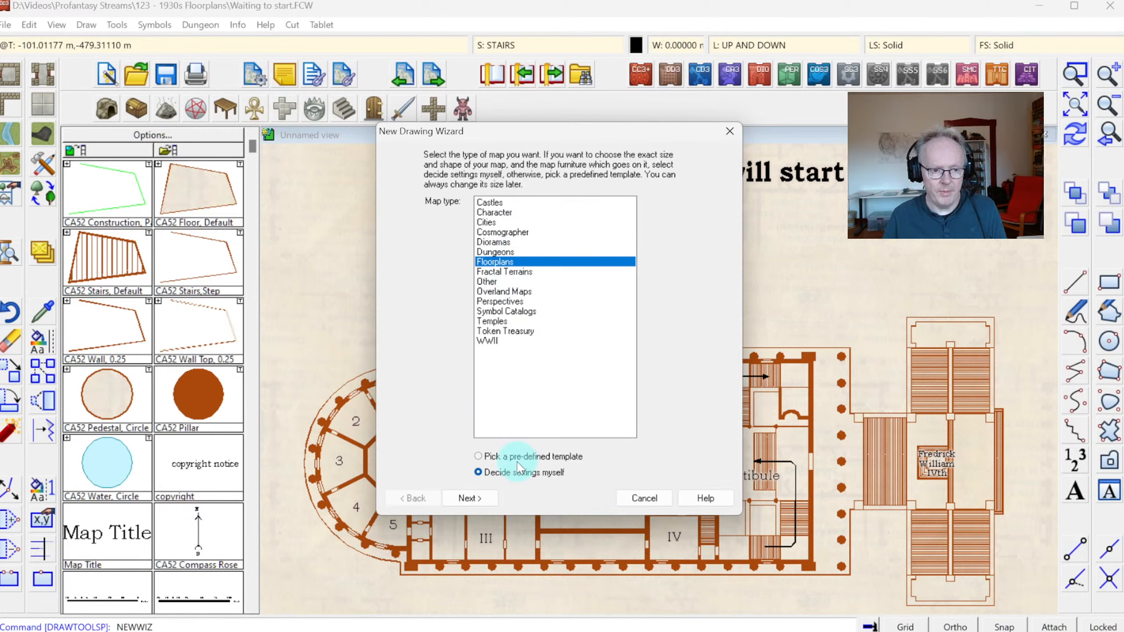
left_click(475, 498)
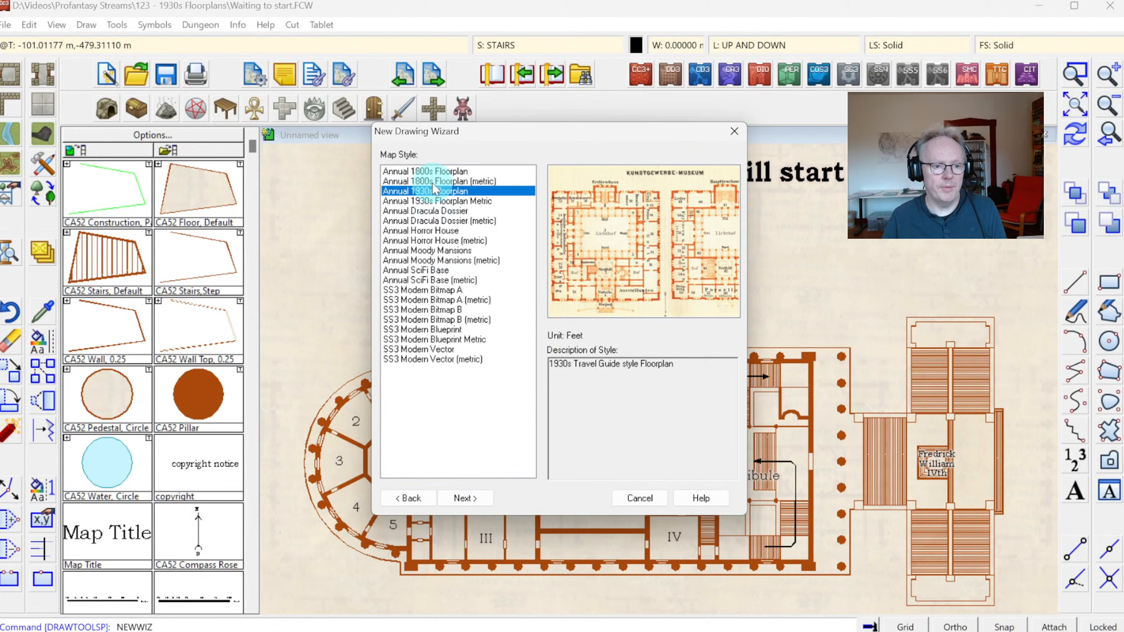
left_click(425, 171)
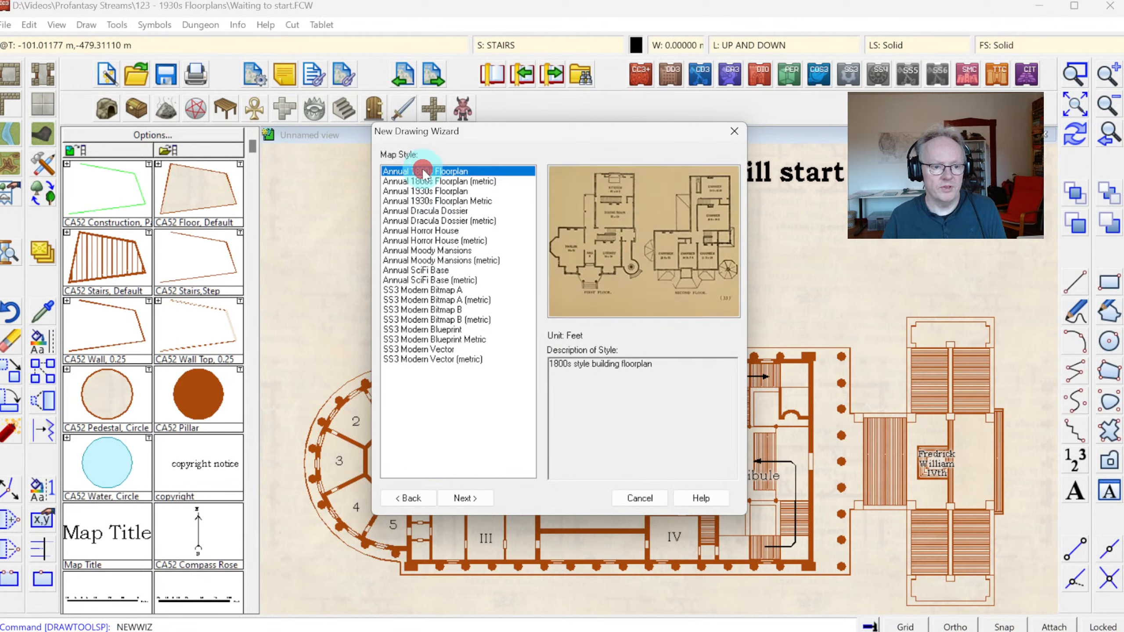
left_click(424, 191)
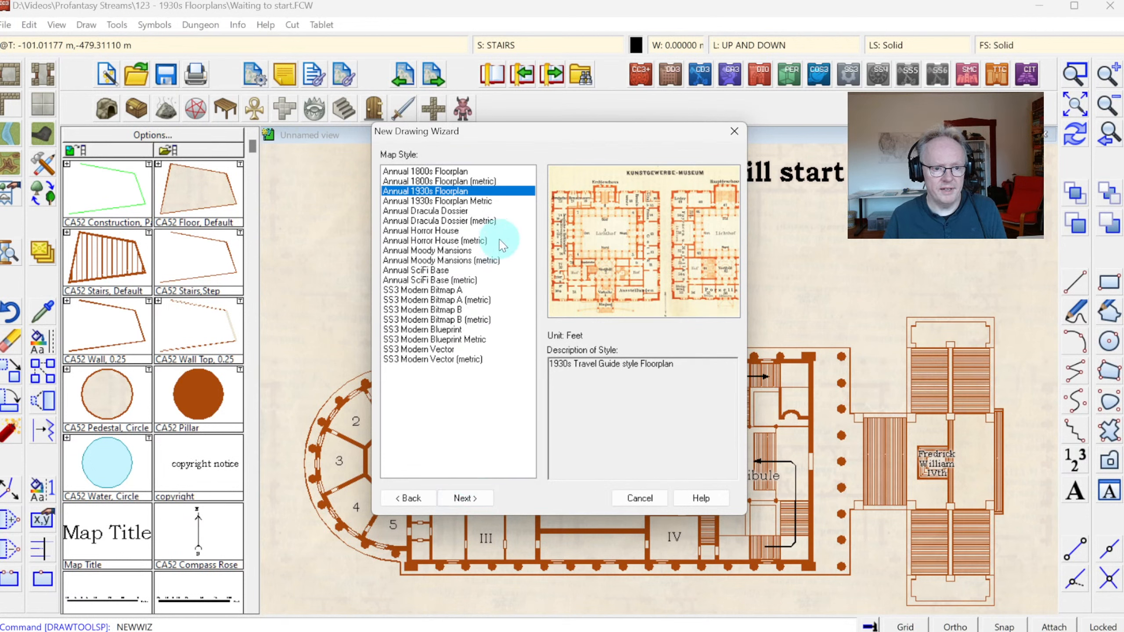
left_click(472, 493)
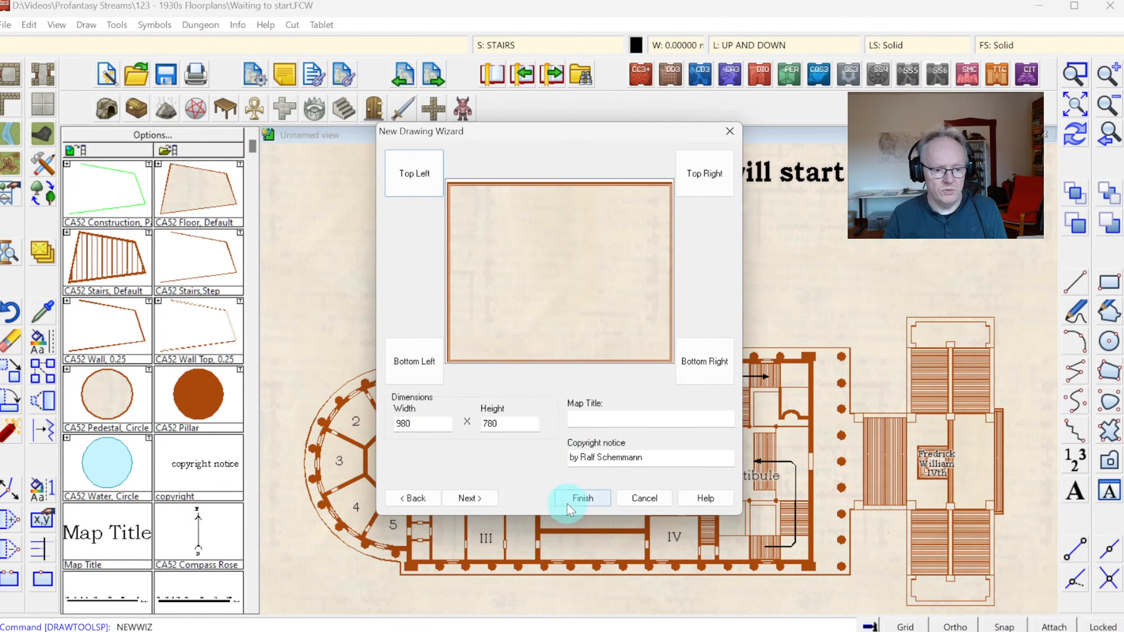
left_click(578, 500)
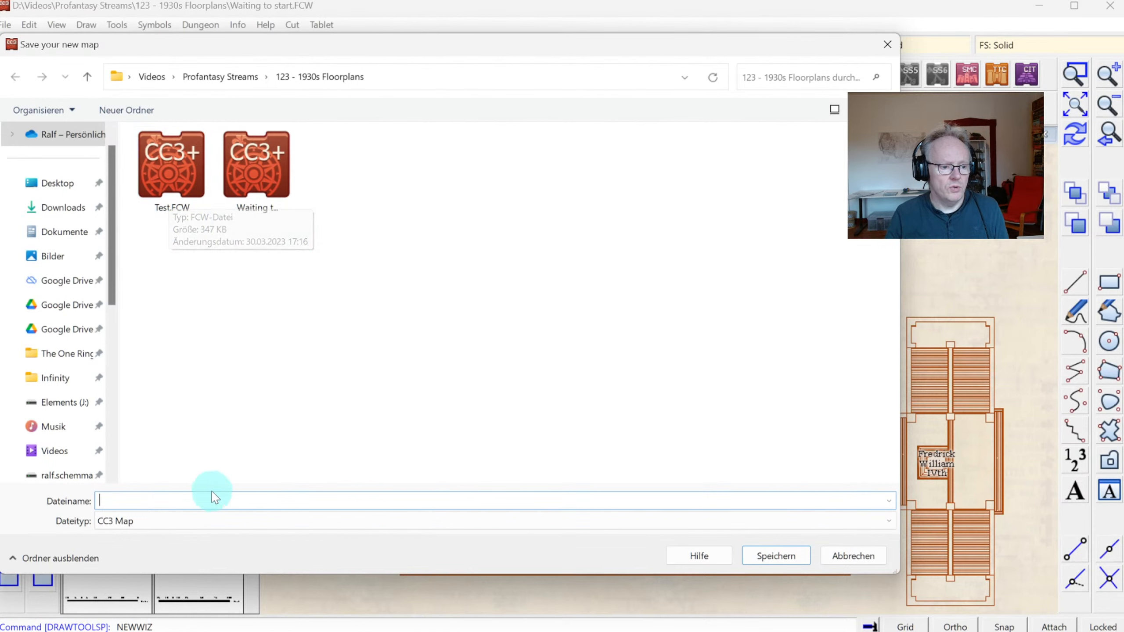
Save the new map under the file name Temple.
left_click(194, 499)
type("Tem")
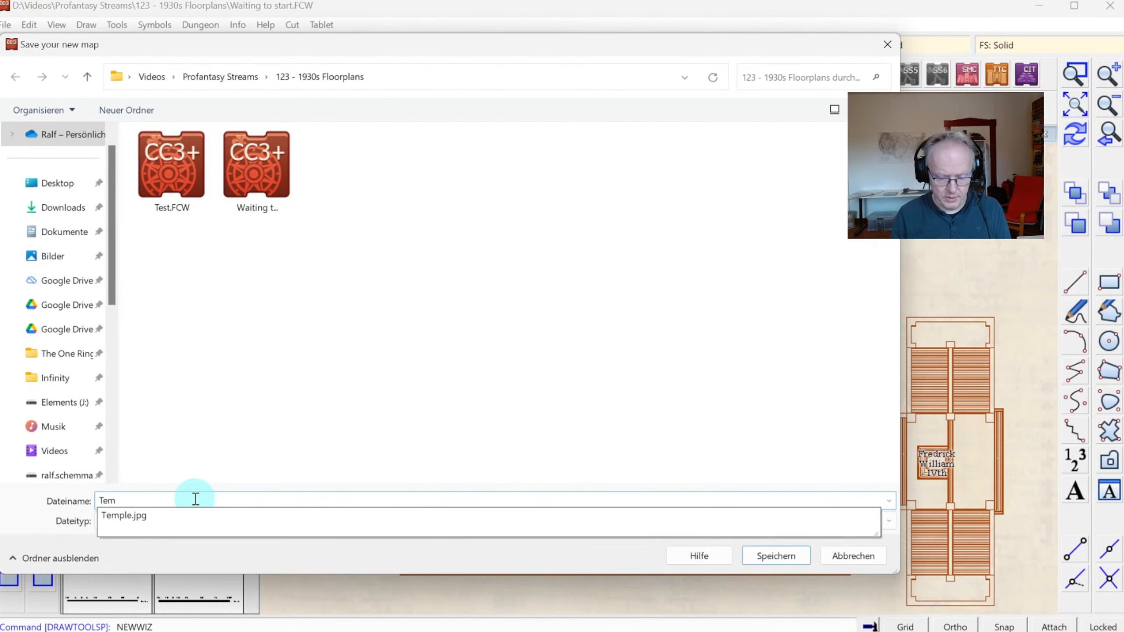
type("ple")
key("Return")
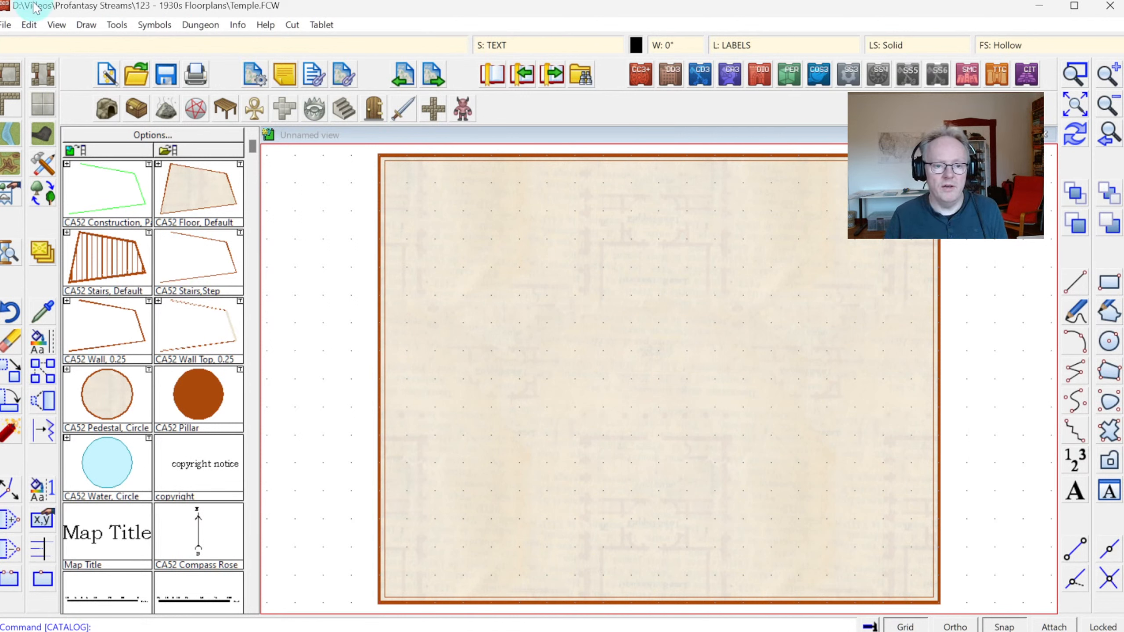
left_click(5, 25)
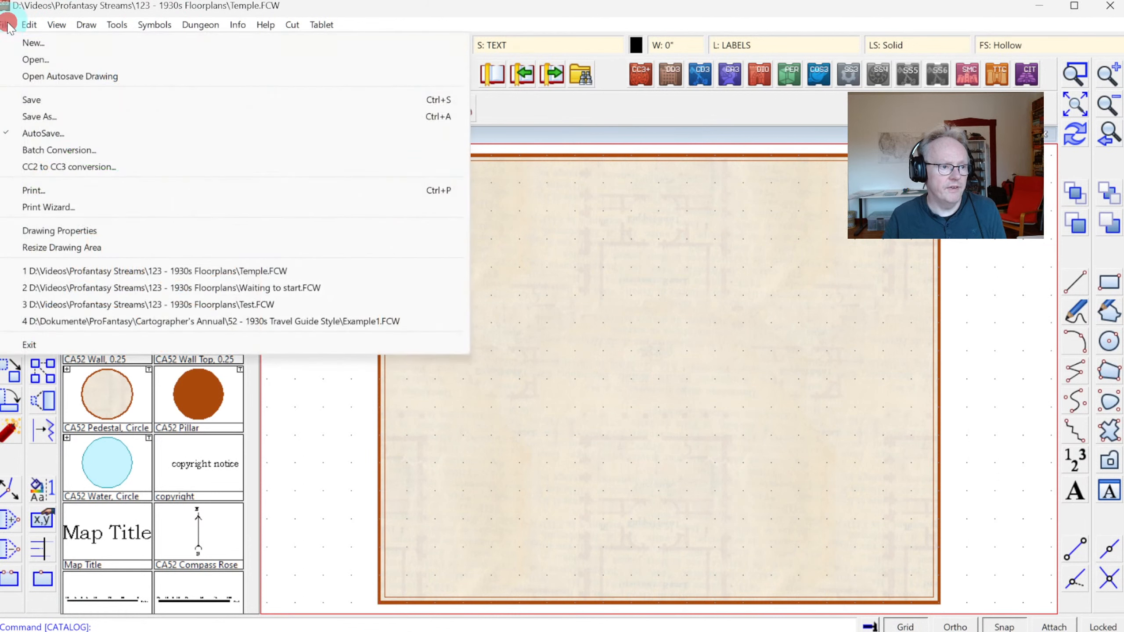
mouse_move(29, 24)
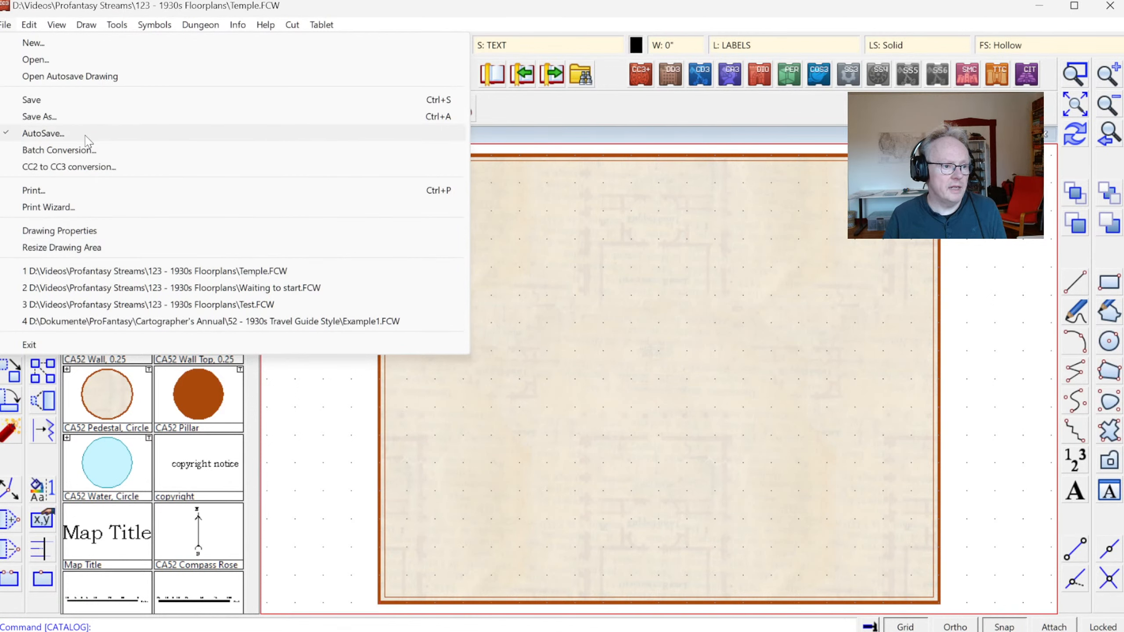
left_click(77, 2)
left_click(87, 23)
left_click(85, 25)
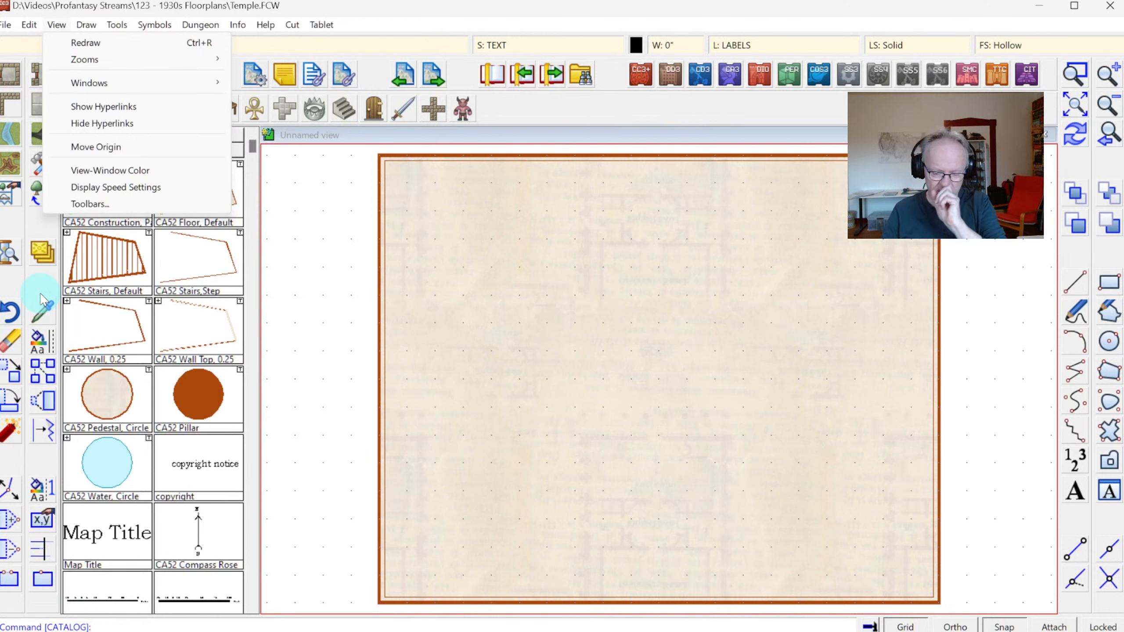
double_click(92, 1)
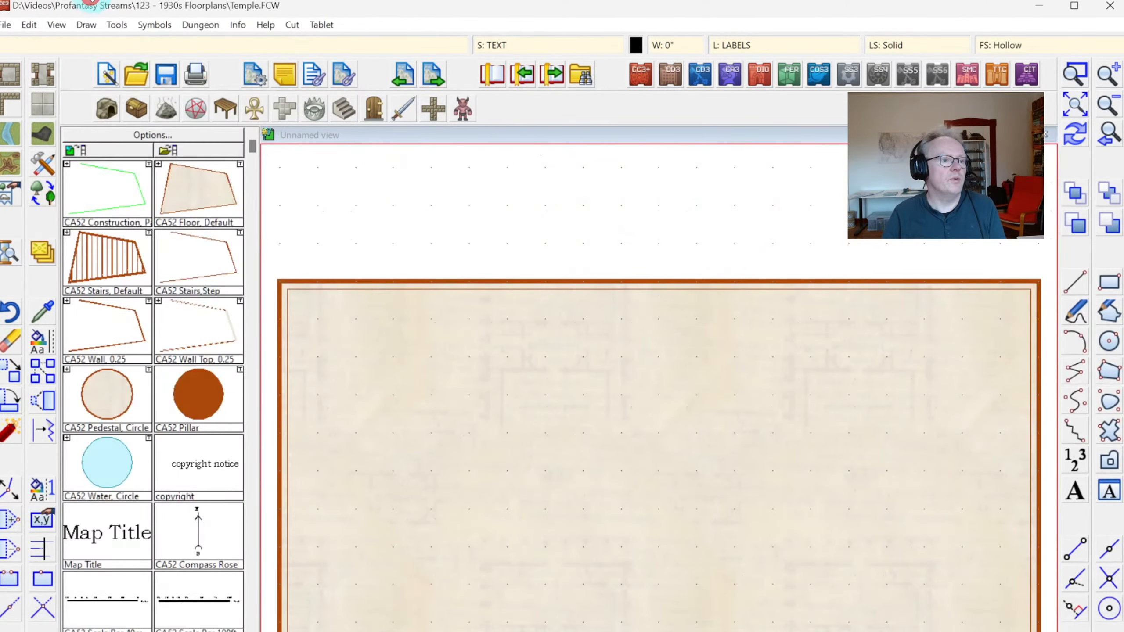
double_click(111, 7)
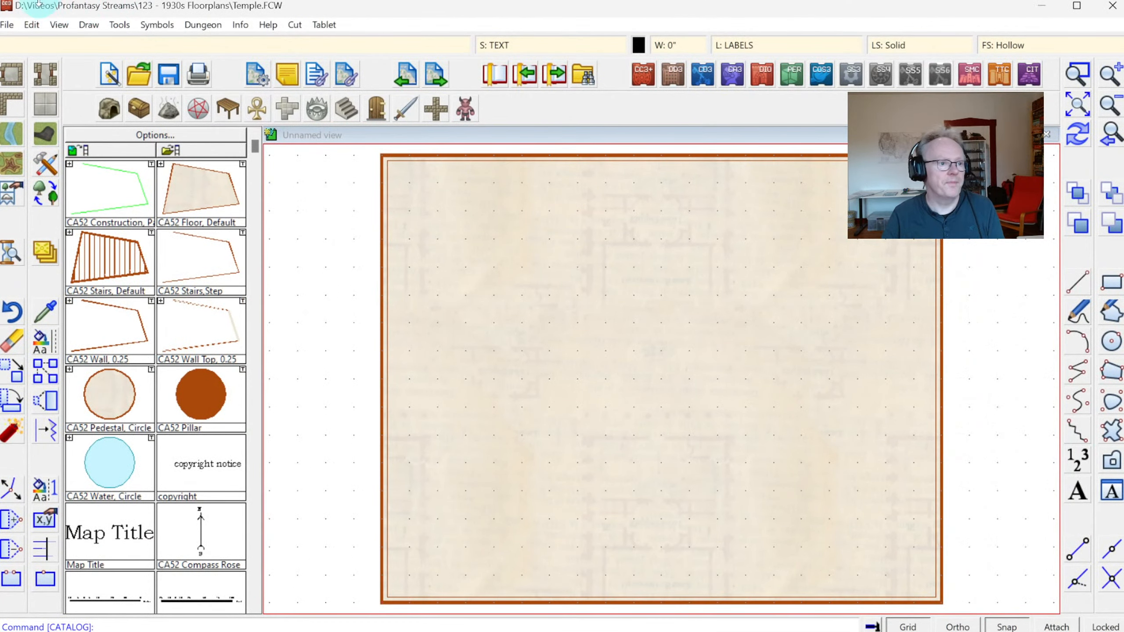
Insert Temple.jpg into the map with its path relative to the current drawing, sized to cover most of the sheet.
left_click(90, 26)
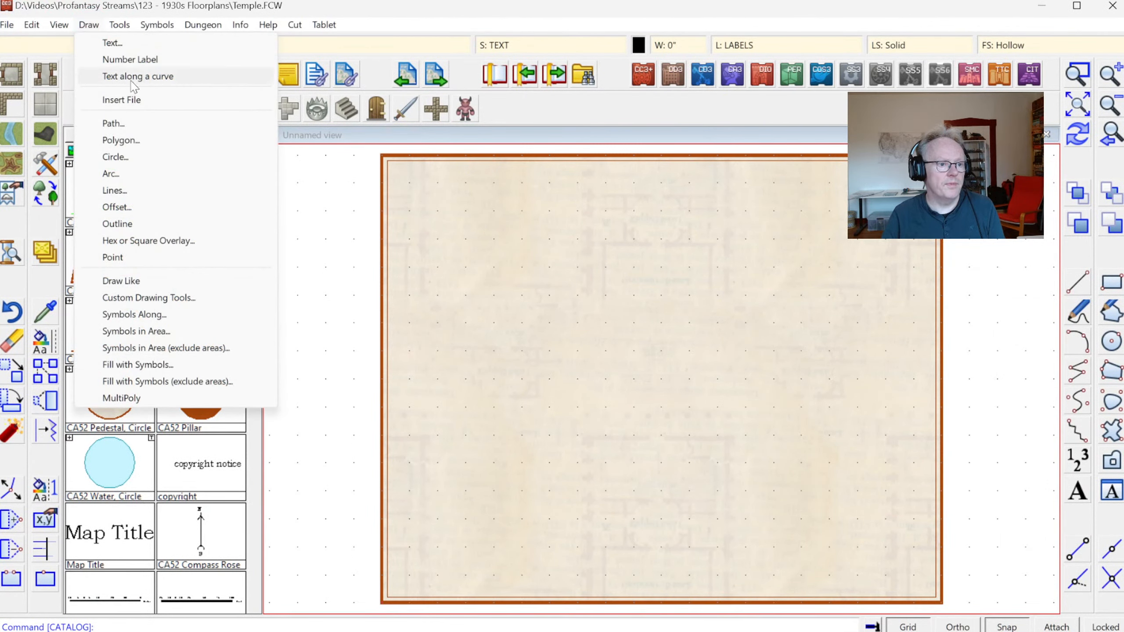
left_click(120, 98)
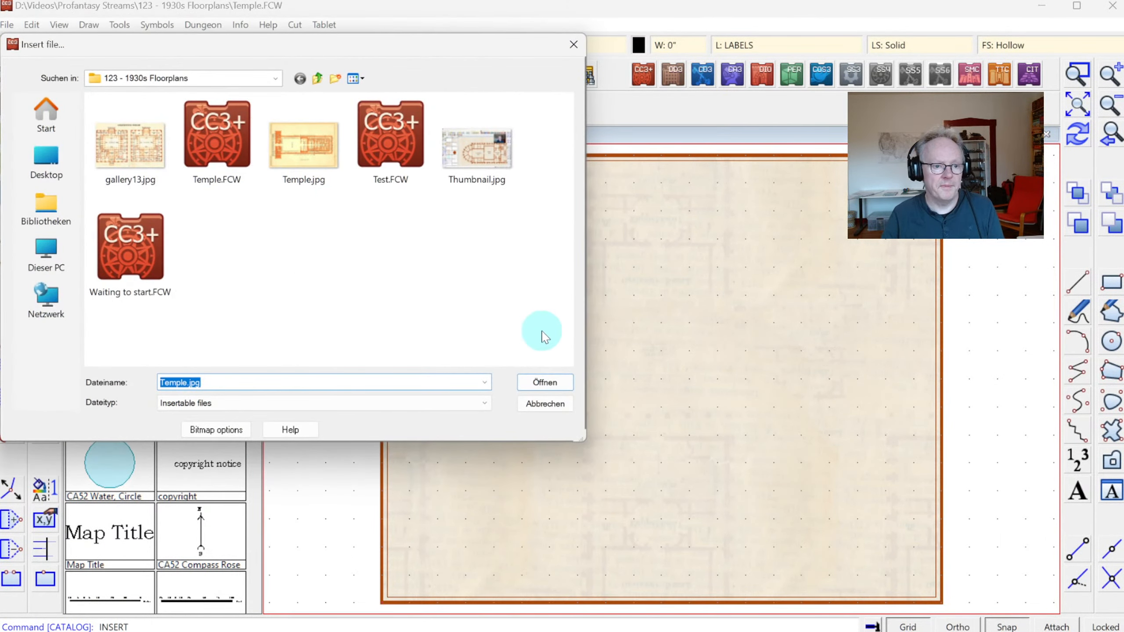
double_click(310, 163)
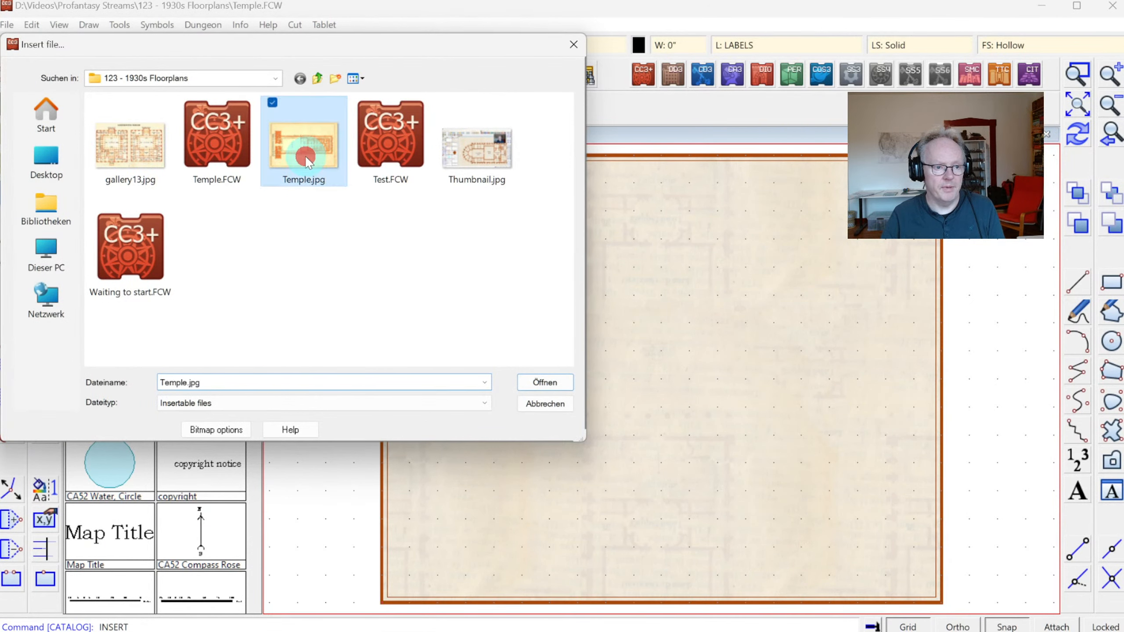
left_click(618, 379)
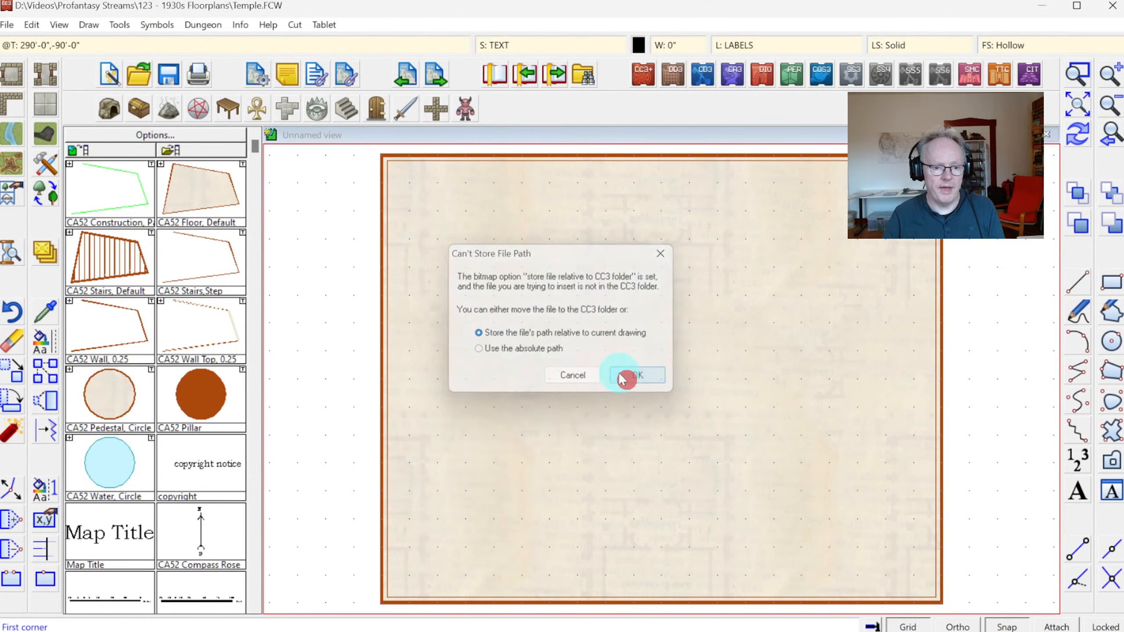
left_click(418, 256)
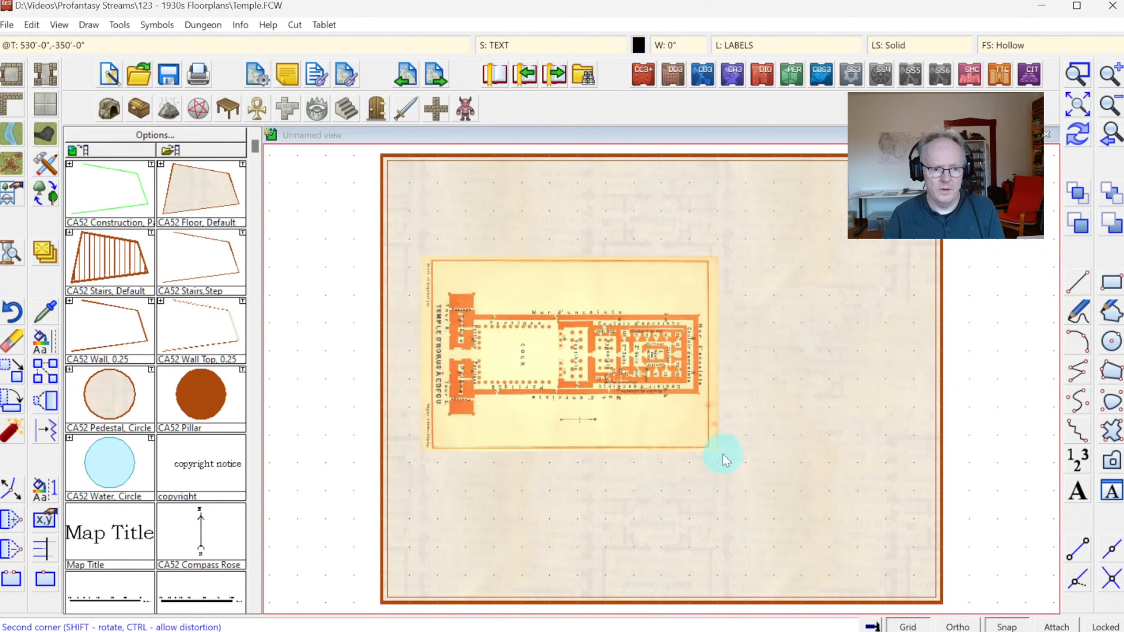
left_click(892, 571)
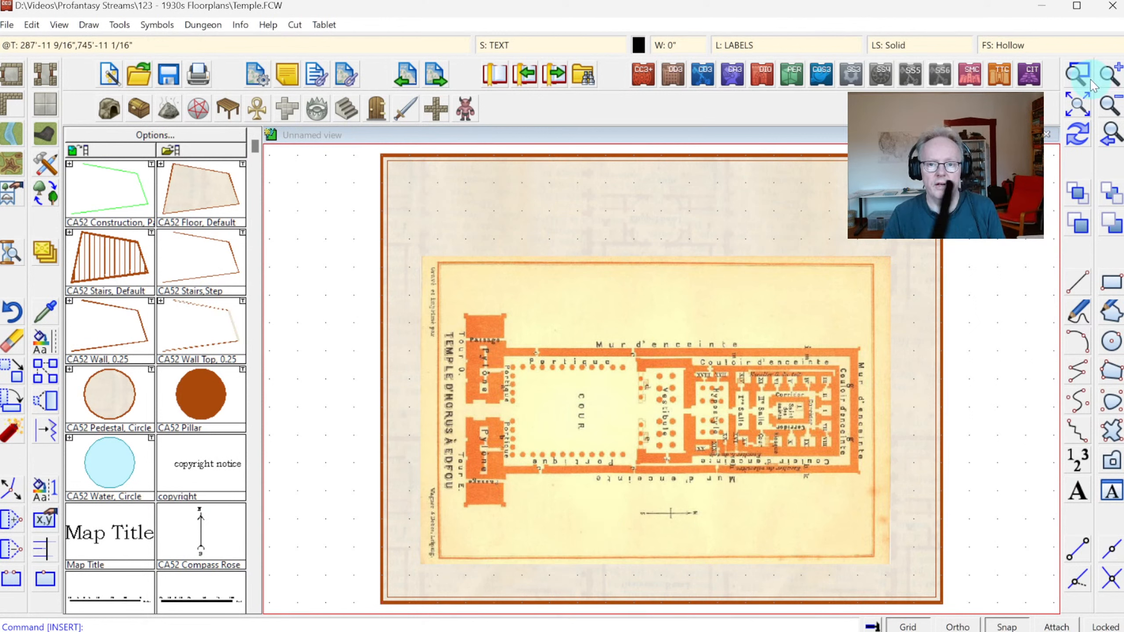
Examine the inserted temple plan up close, from the whole building to the pylons and the courtyard.
left_click(1078, 74)
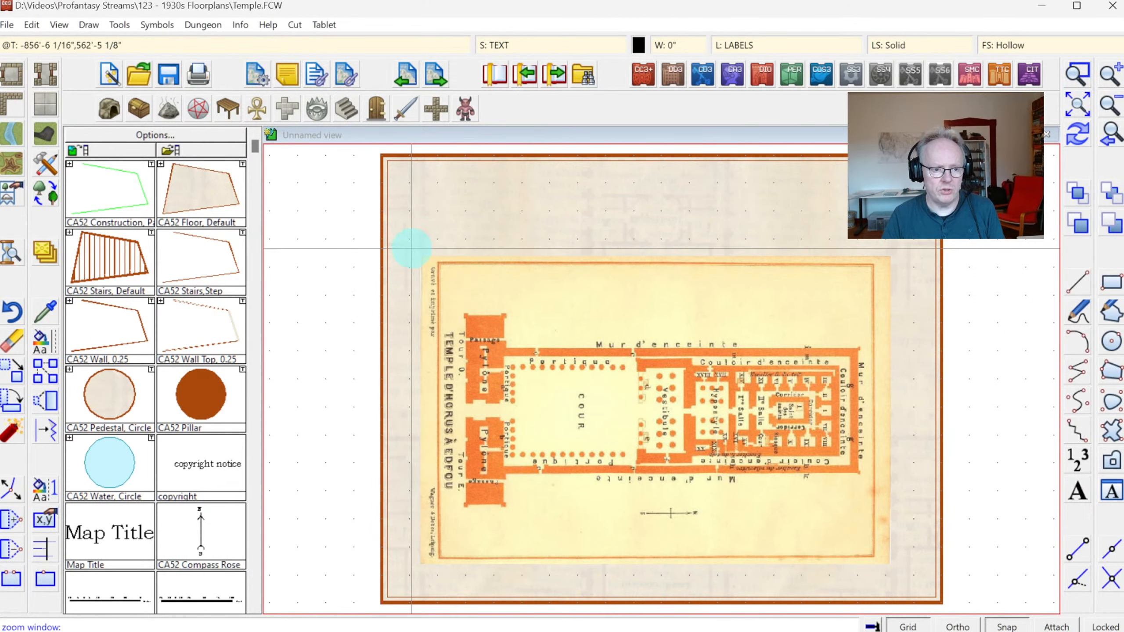
left_click(412, 250)
left_click(898, 575)
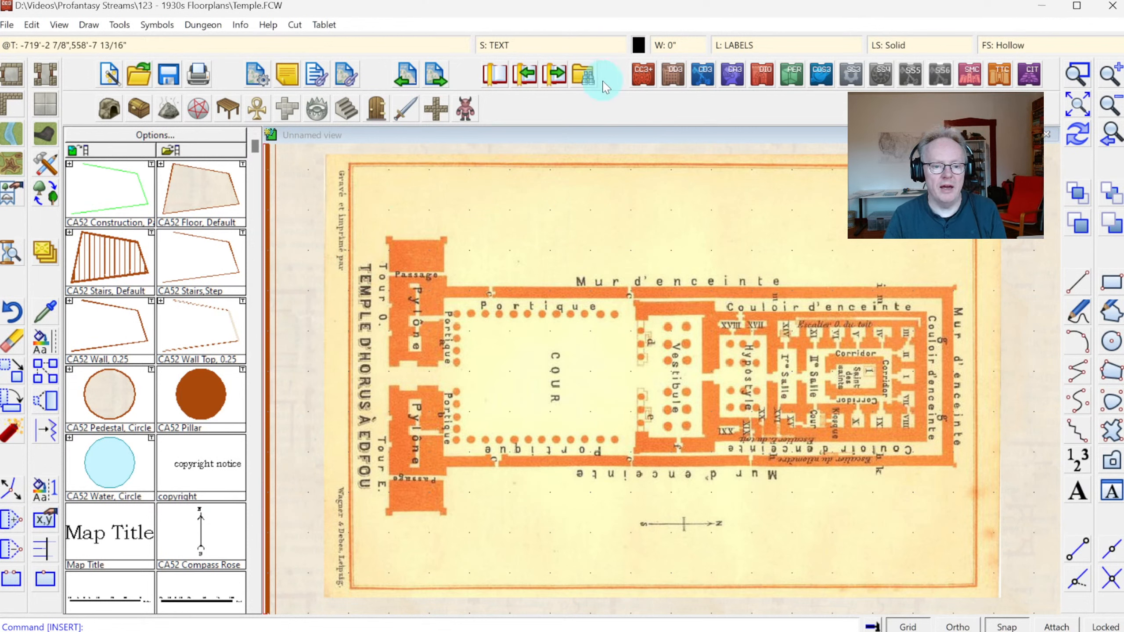
left_click(1082, 102)
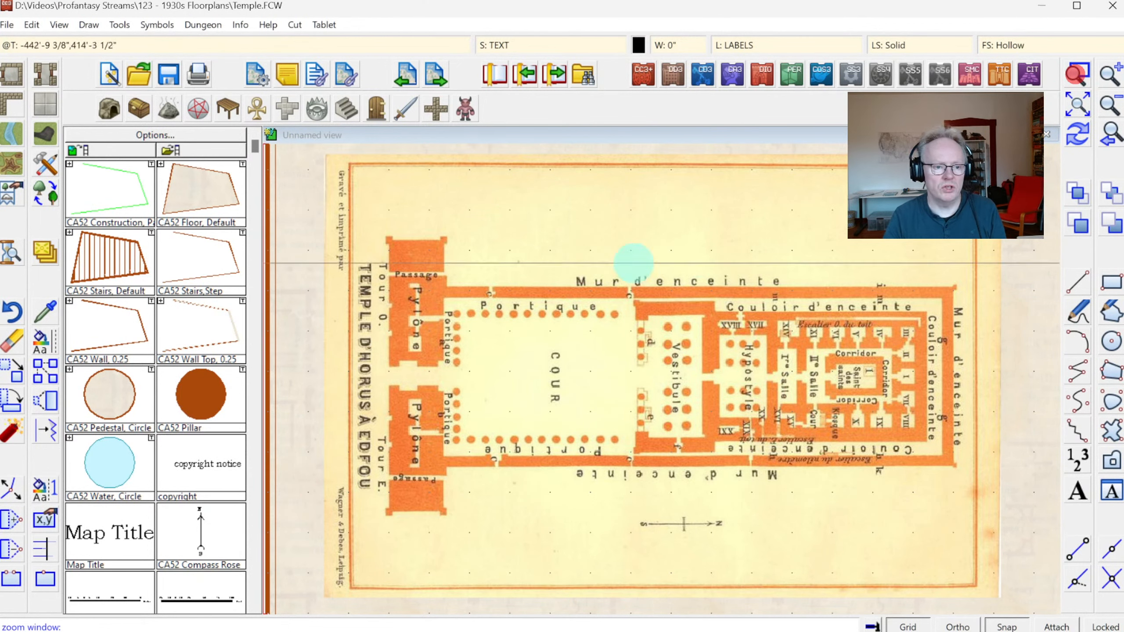
left_click(372, 222)
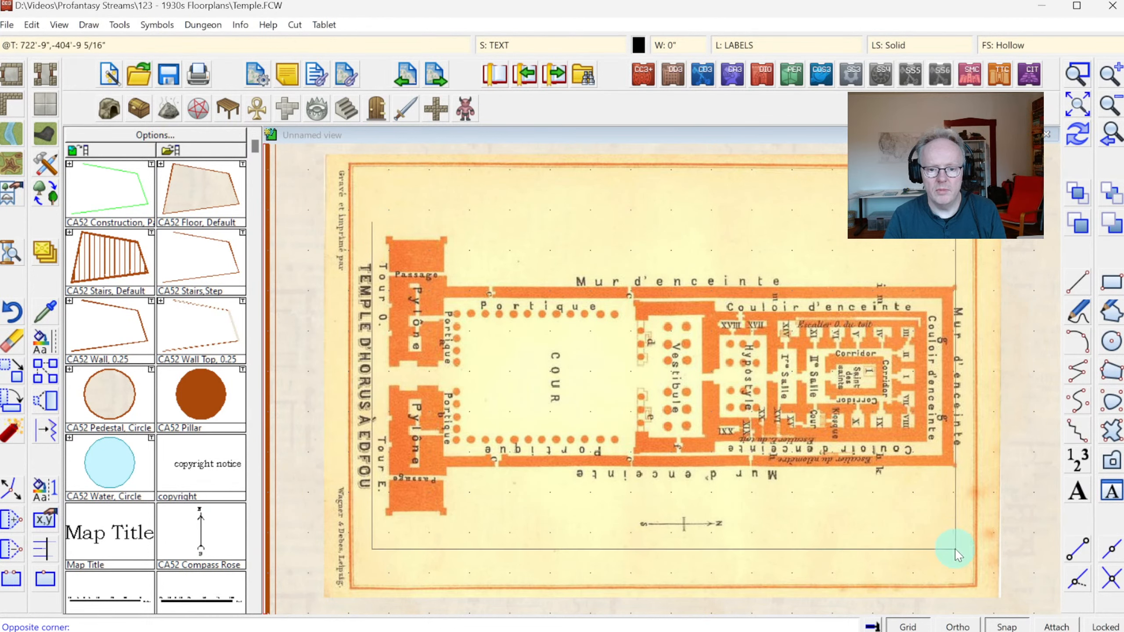
left_click(969, 556)
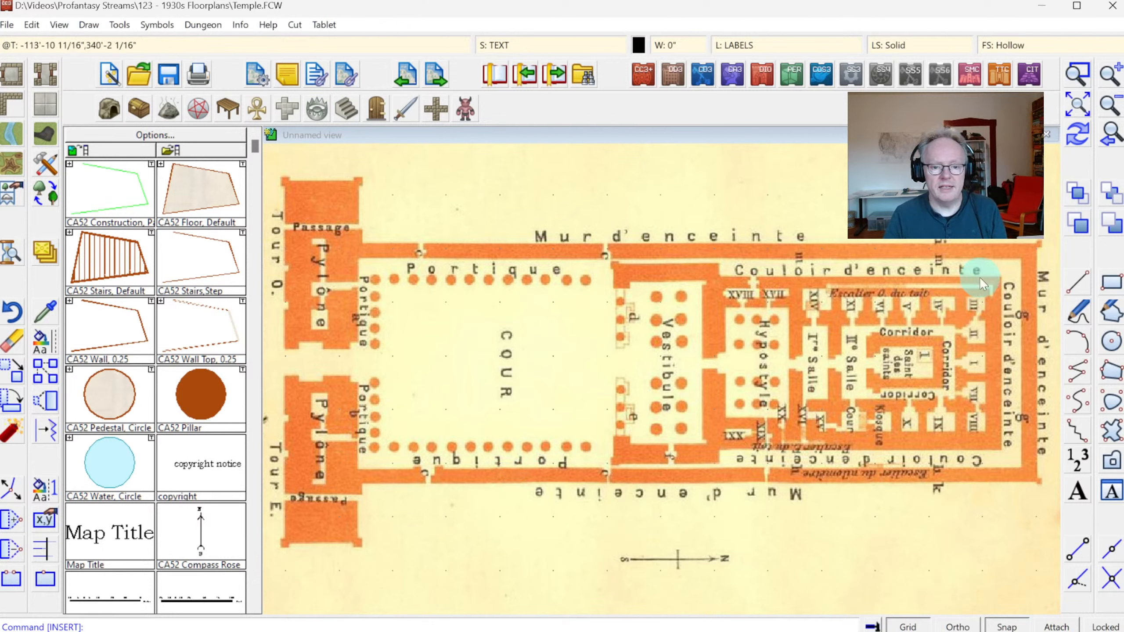
left_click(1077, 73)
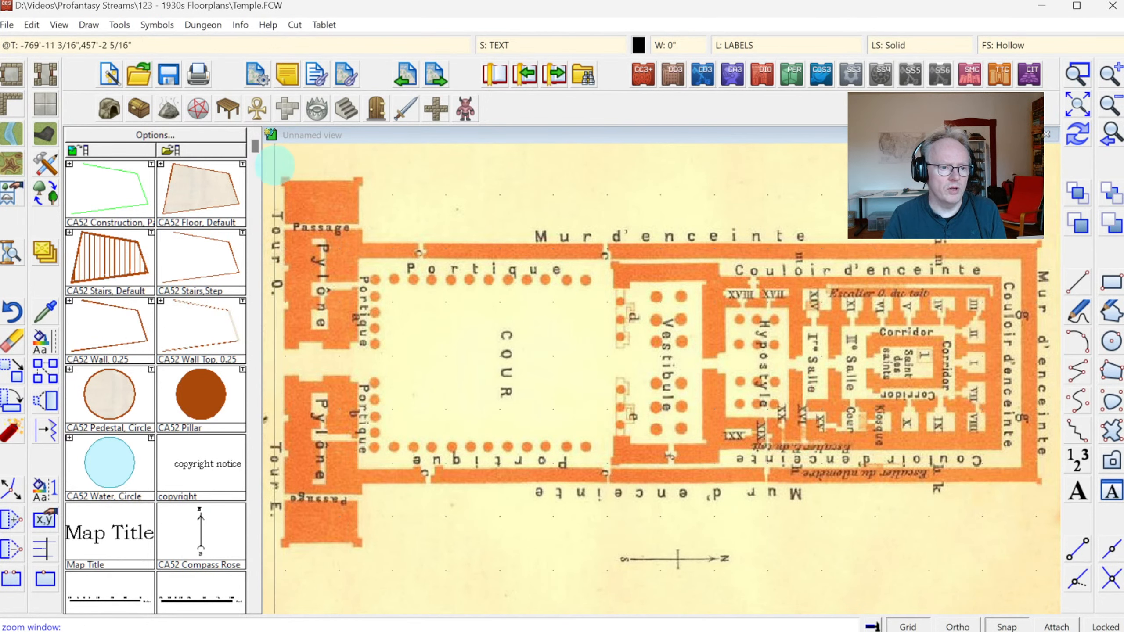
left_click(269, 167)
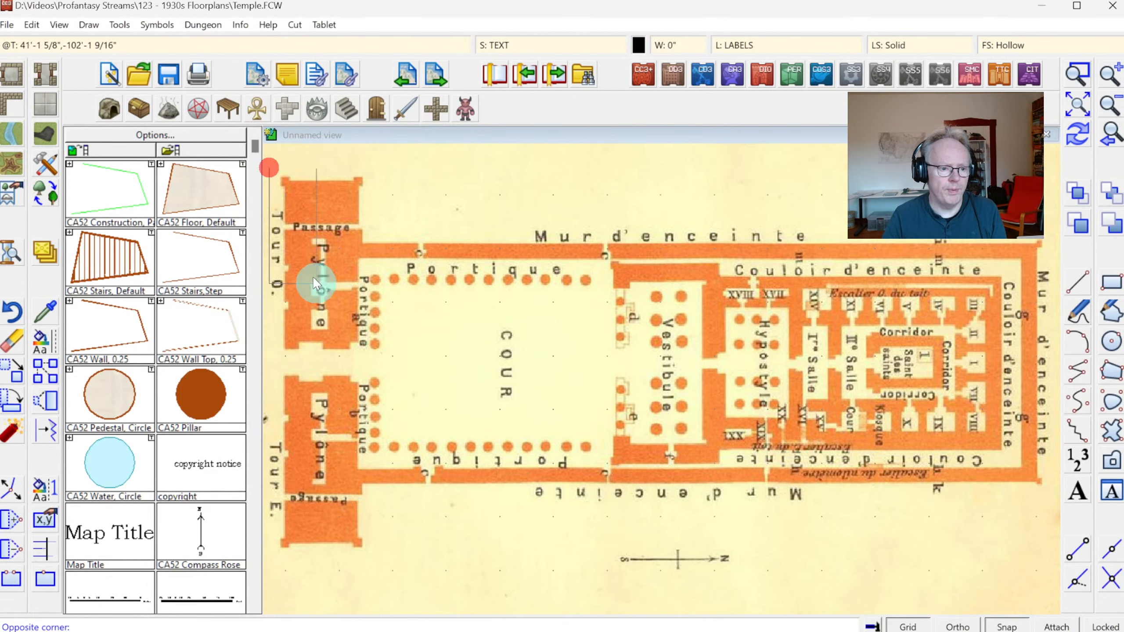
left_click(483, 554)
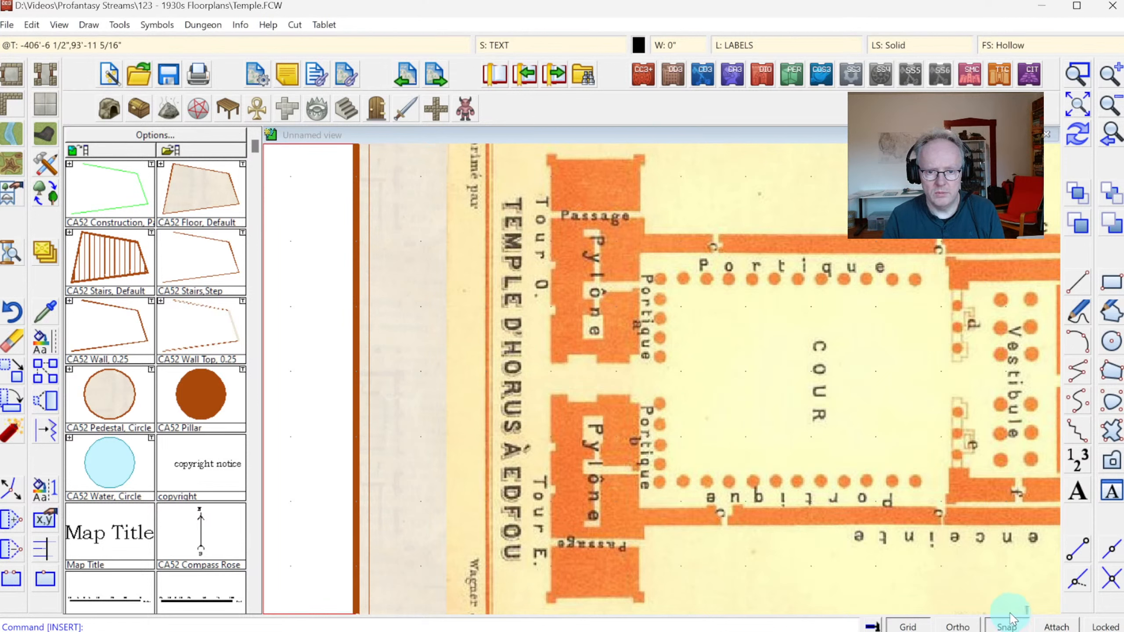
Switch the drawing grid to the 10' Grid, 2 Snap system.
right_click(907, 627)
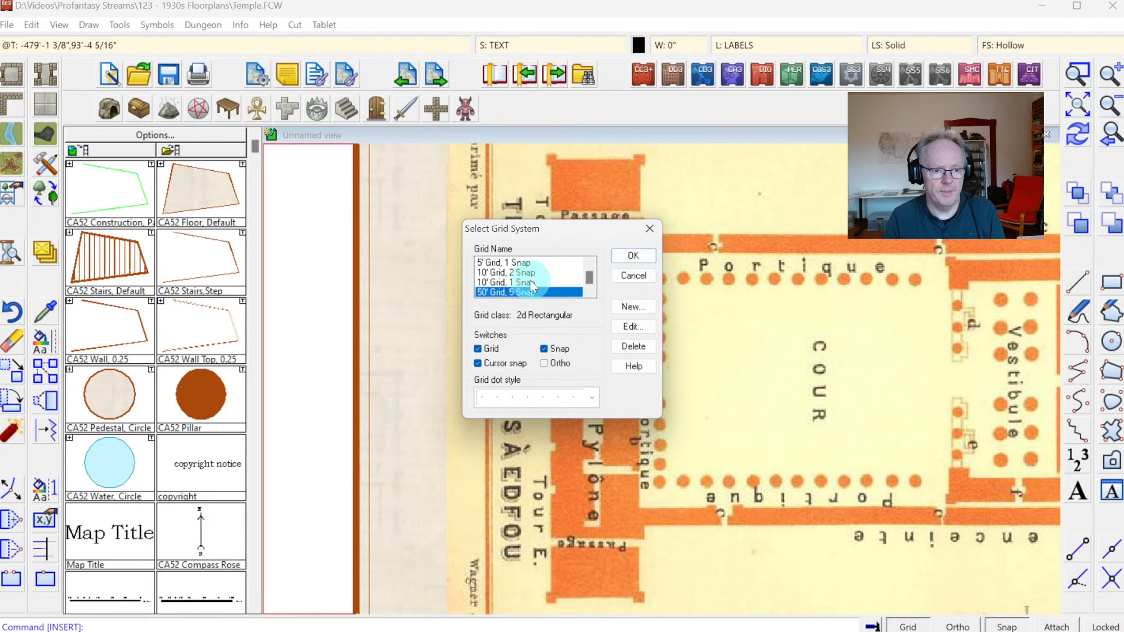
left_click(499, 272)
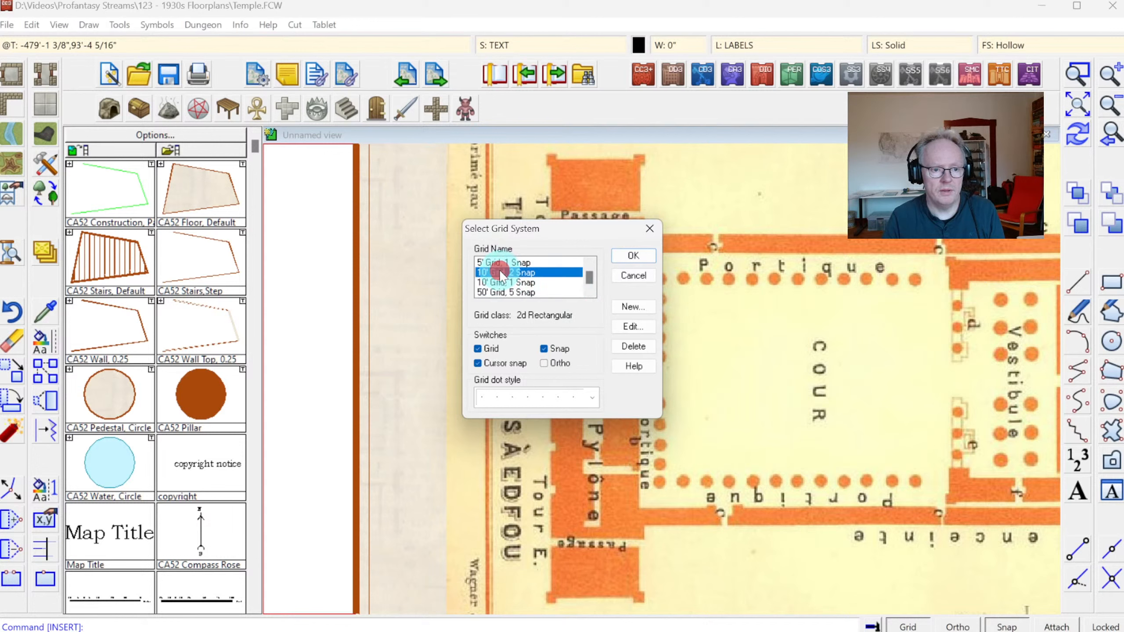
left_click(633, 255)
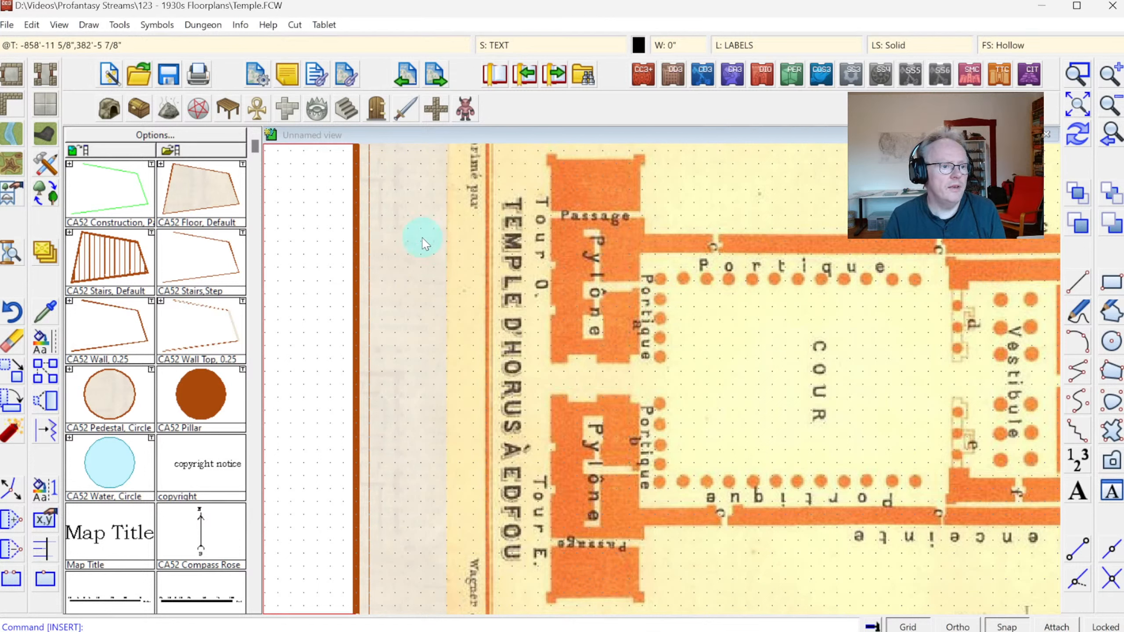
Choose the Wall, Current Width Closed drawing tool from the Annual 1930s Travel Guide wall tools.
right_click(13, 114)
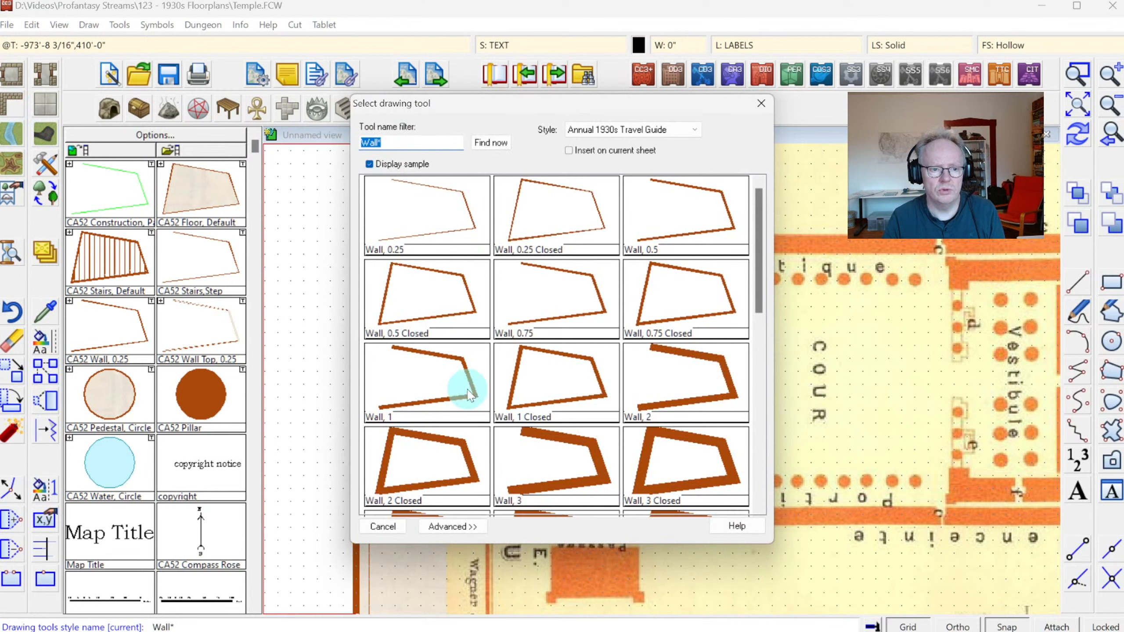
left_click_drag(757, 201, 773, 318)
left_click(675, 293)
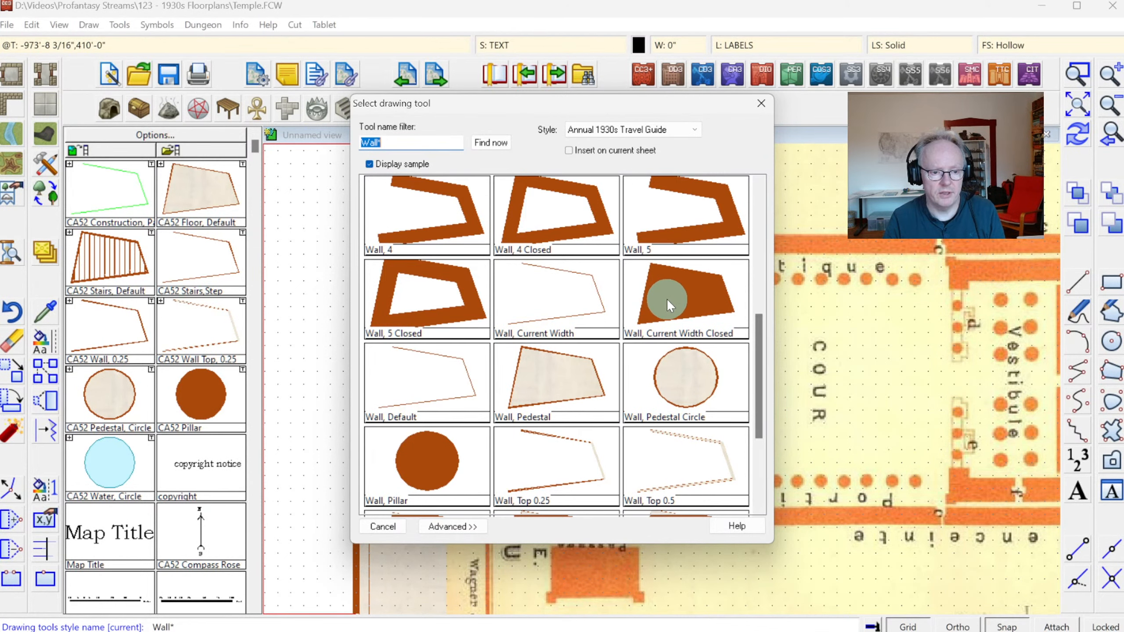
double_click(677, 294)
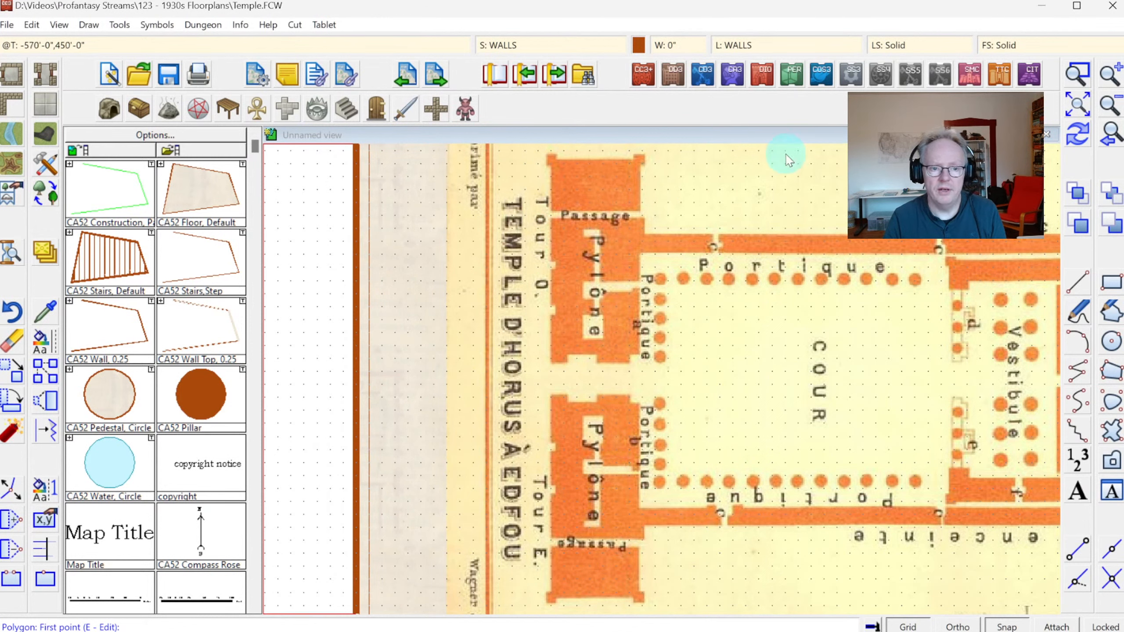
Trace the pylon end block above the upper Passage as a solid wall polygon, including its two projecting outer corners.
left_click(1082, 72)
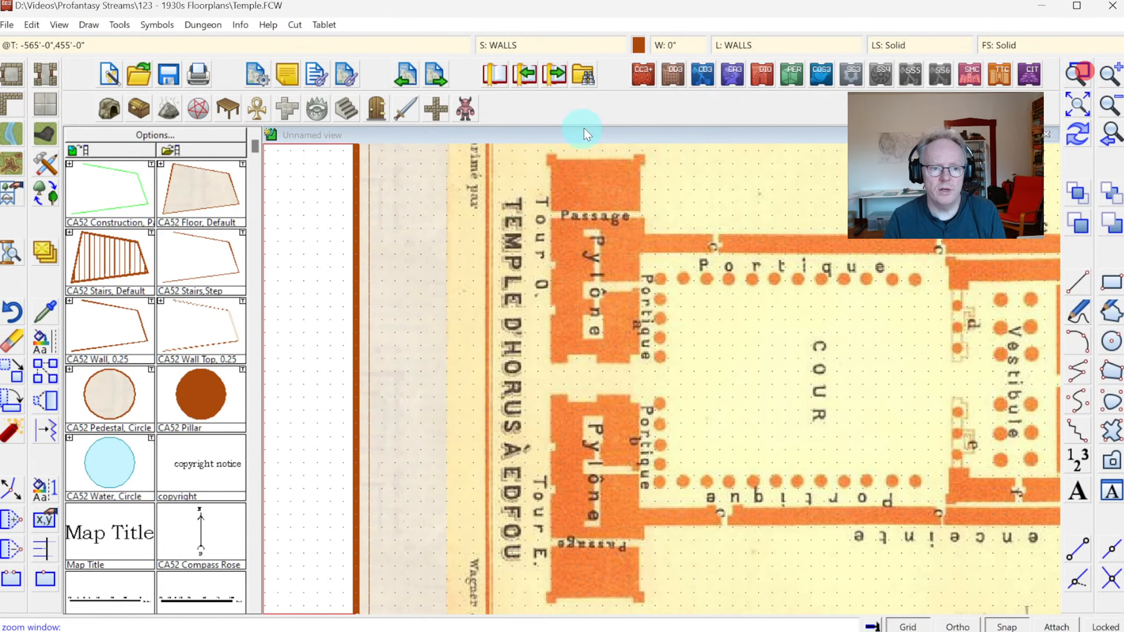
left_click(529, 149)
left_click(682, 253)
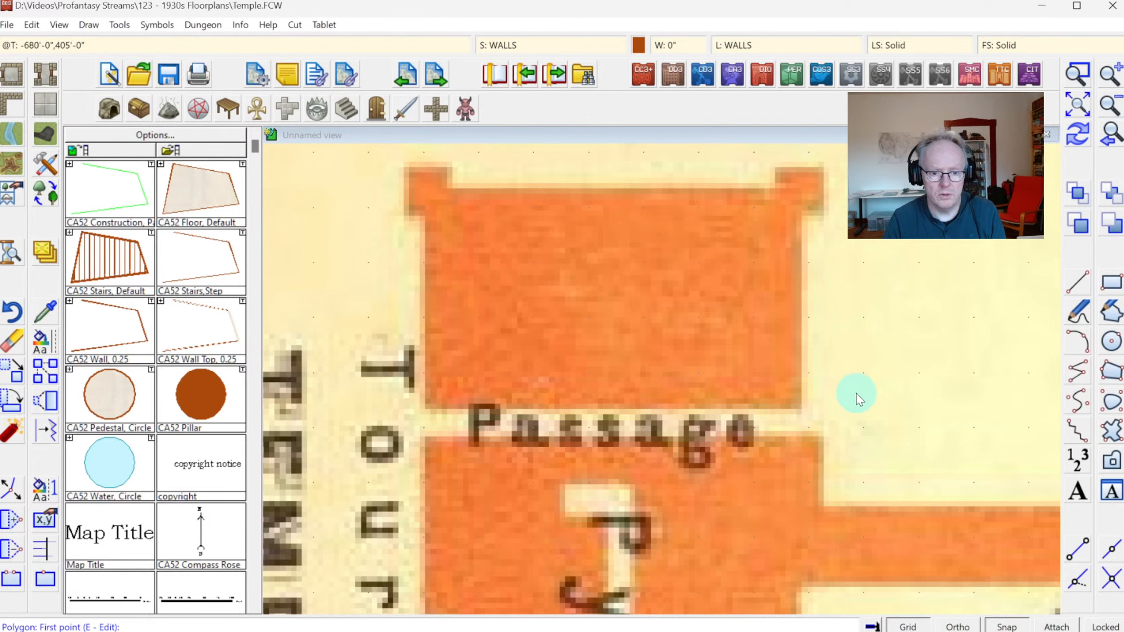
left_click(805, 410)
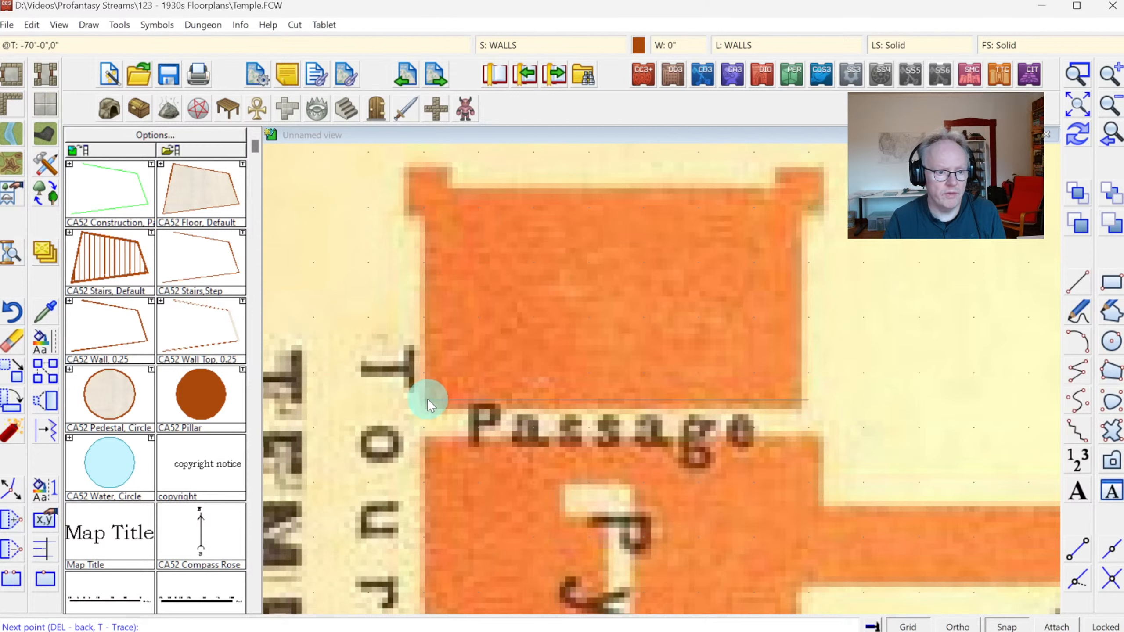
left_click(424, 208)
left_click(392, 208)
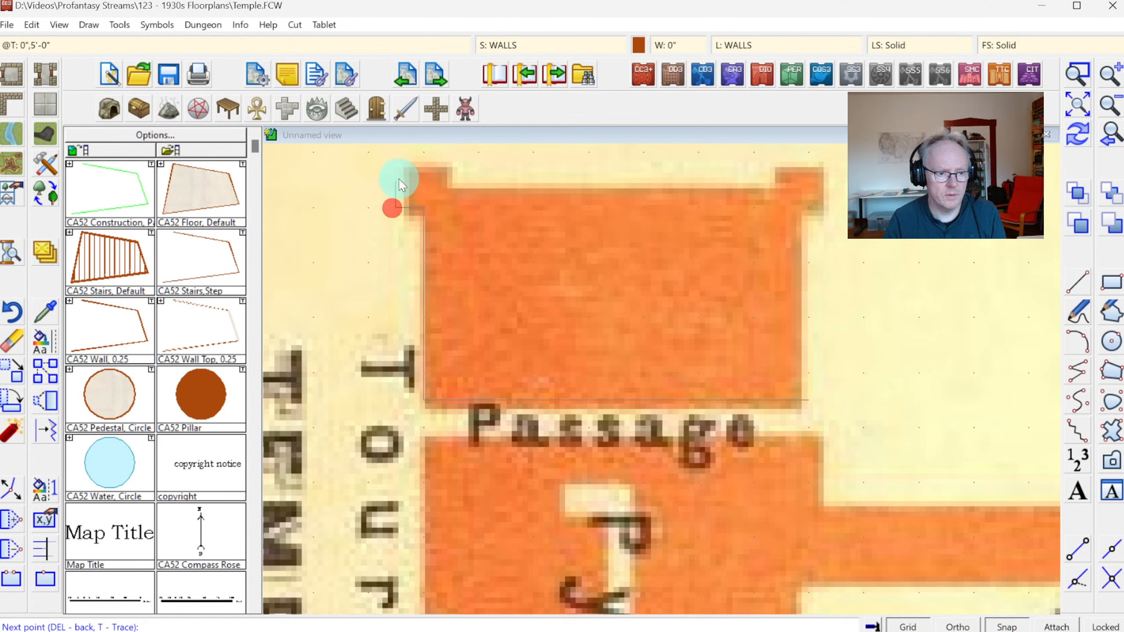
left_click(405, 155)
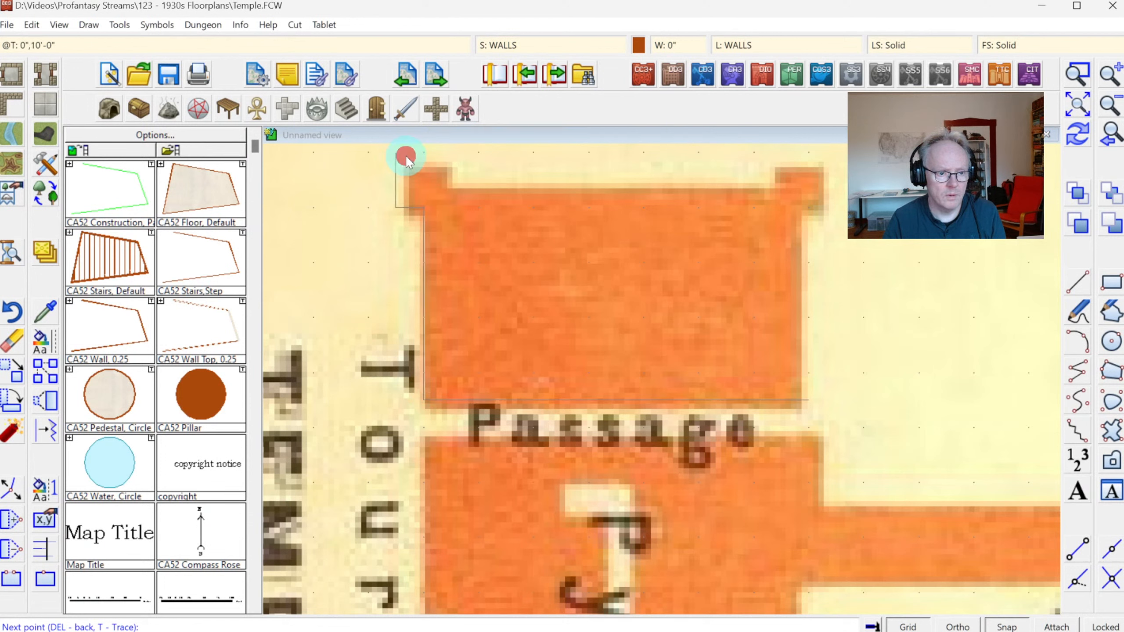
left_click(462, 156)
left_click(460, 171)
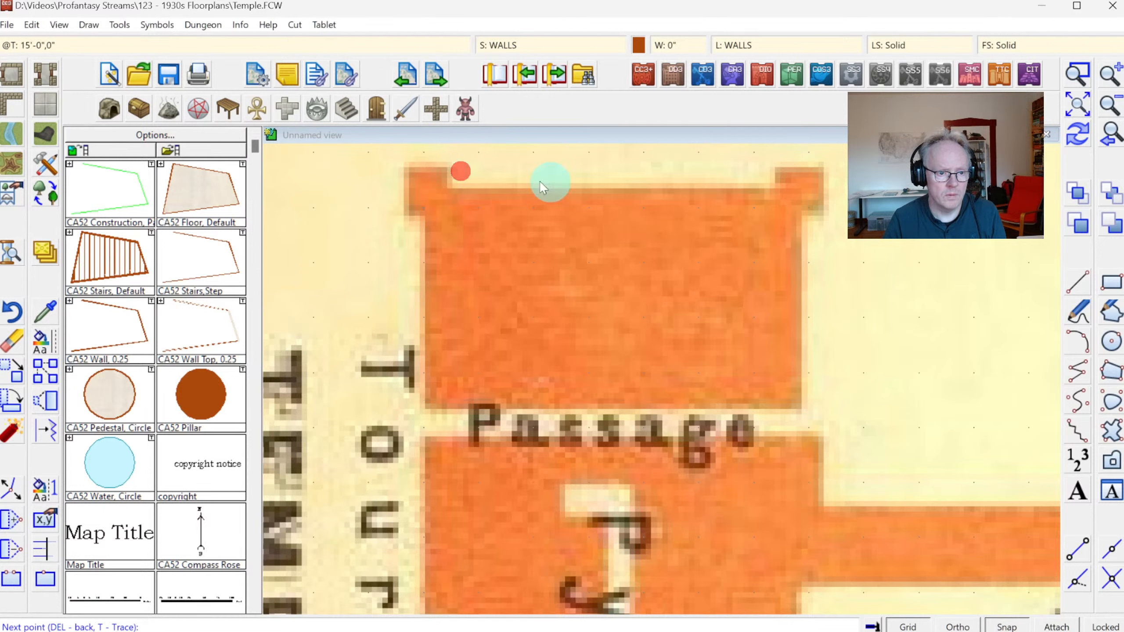
left_click(768, 177)
left_click(789, 152)
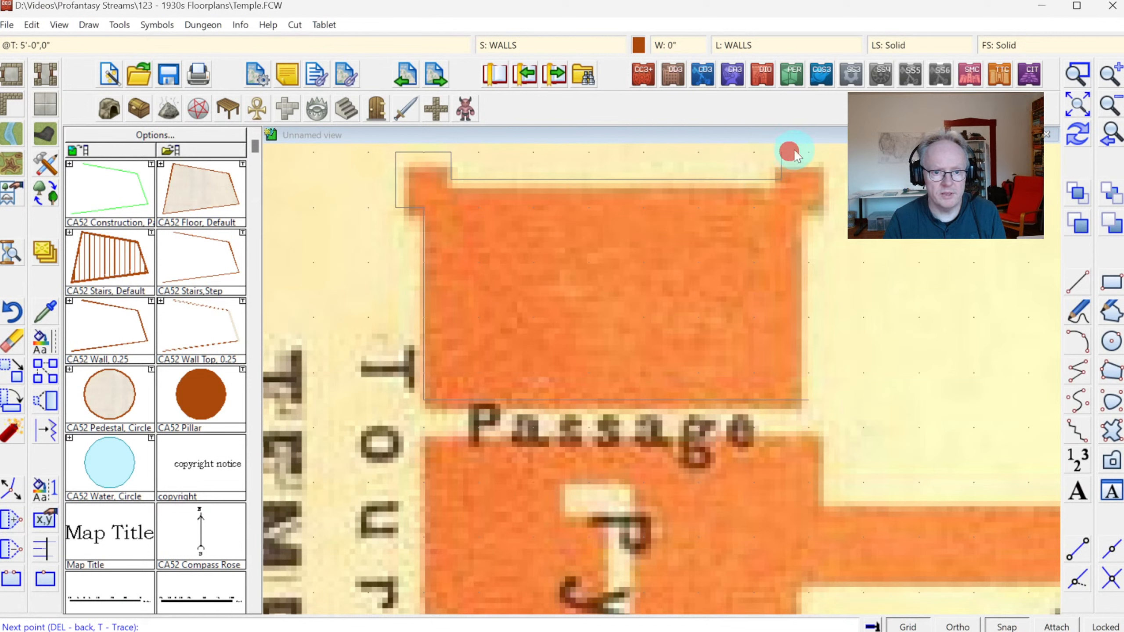
left_click(841, 219)
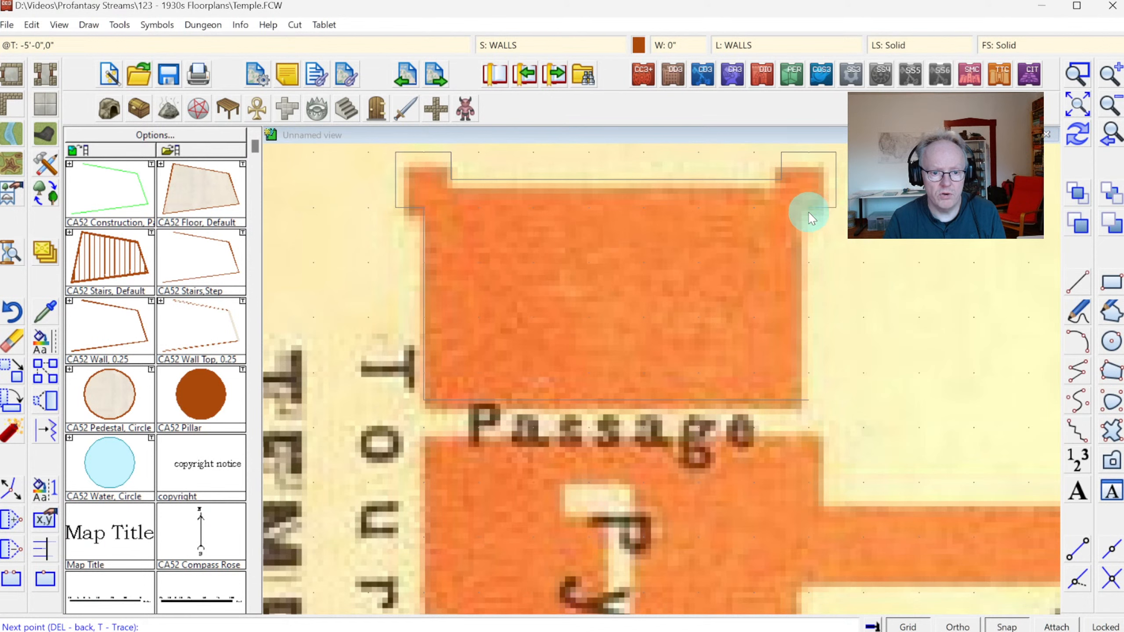
left_click(810, 217)
right_click(818, 339)
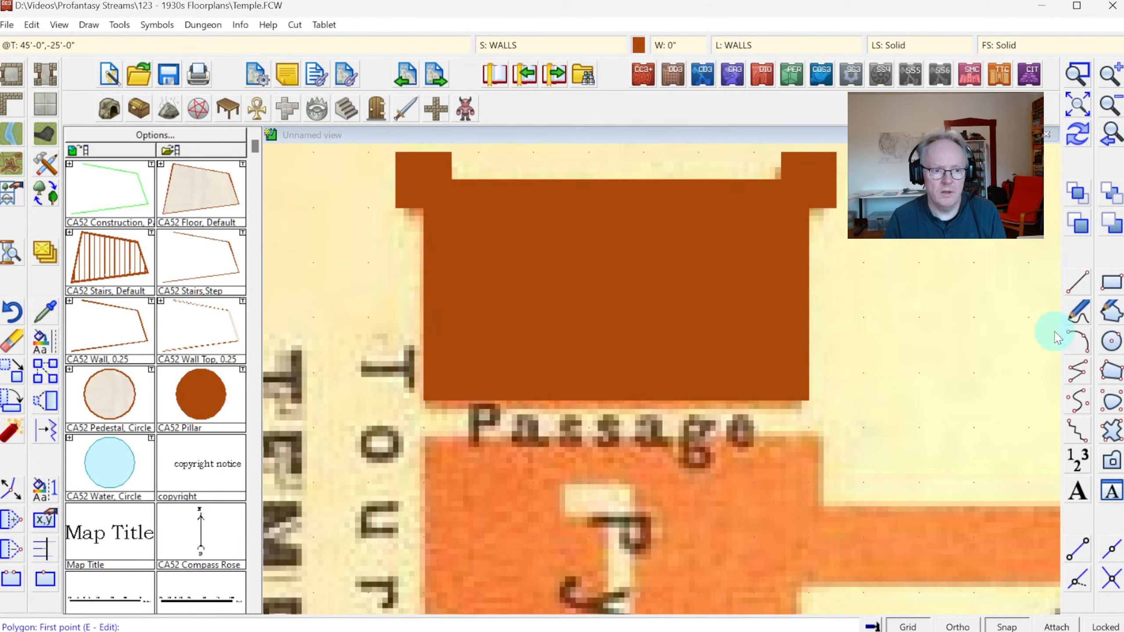
List the properties of the inserted temple picture to check which sheet and layer it is on.
left_click(1110, 136)
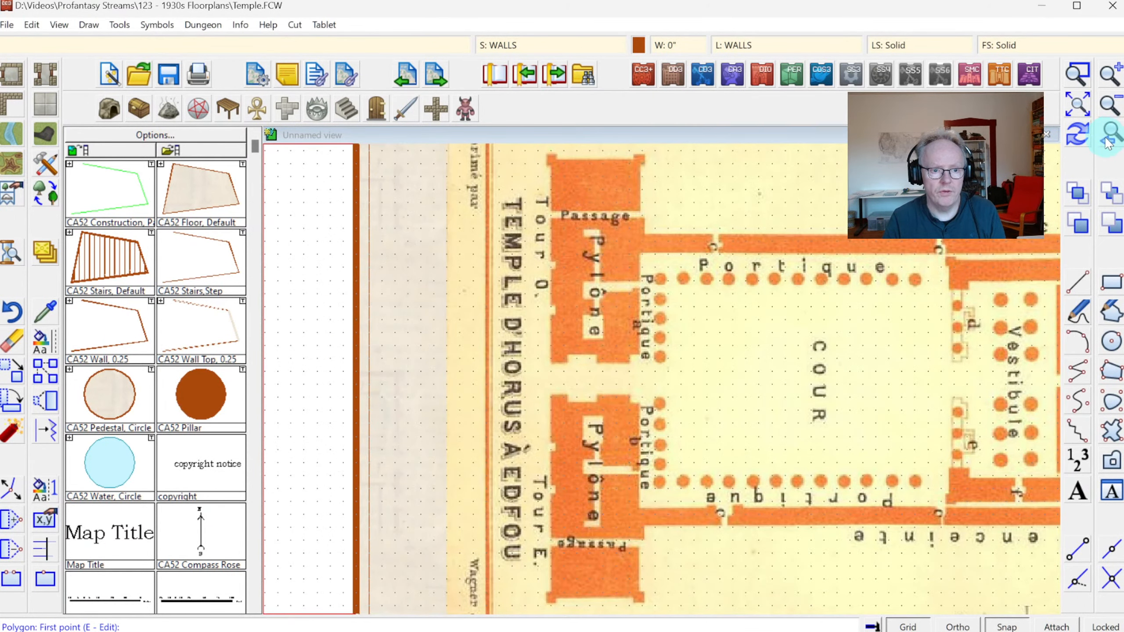
left_click(1111, 145)
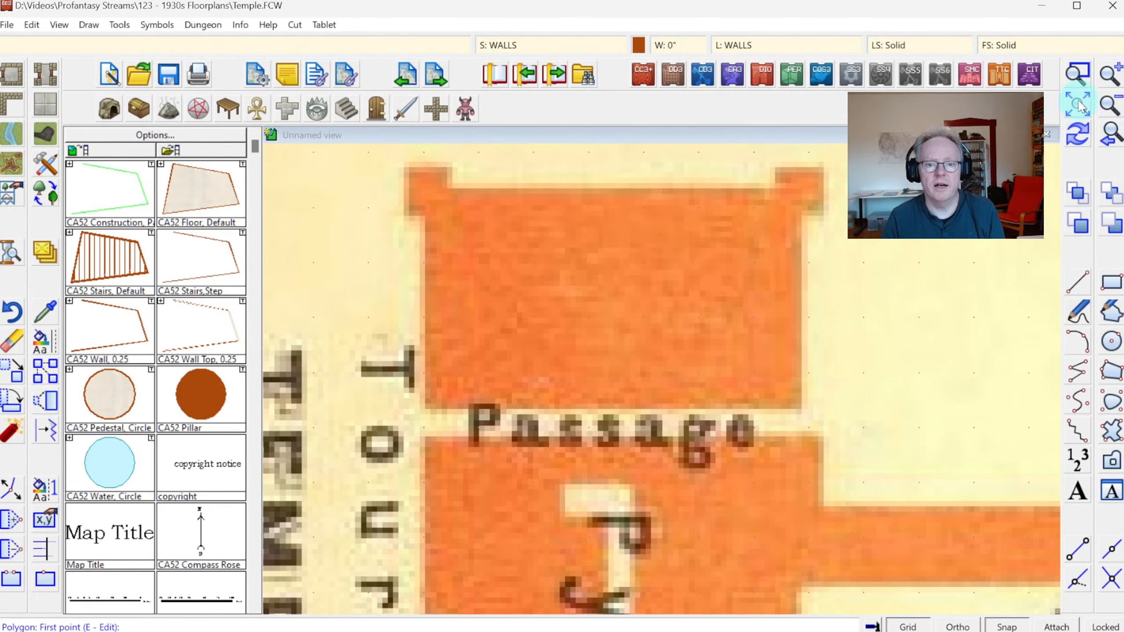
left_click(1076, 104)
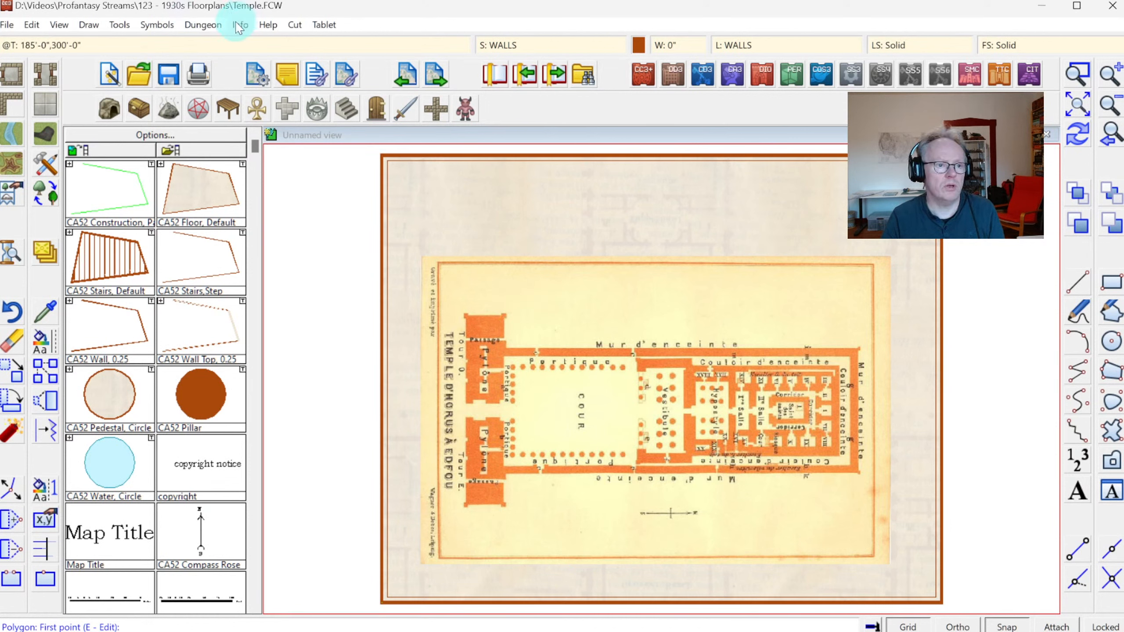
left_click(239, 24)
left_click(249, 45)
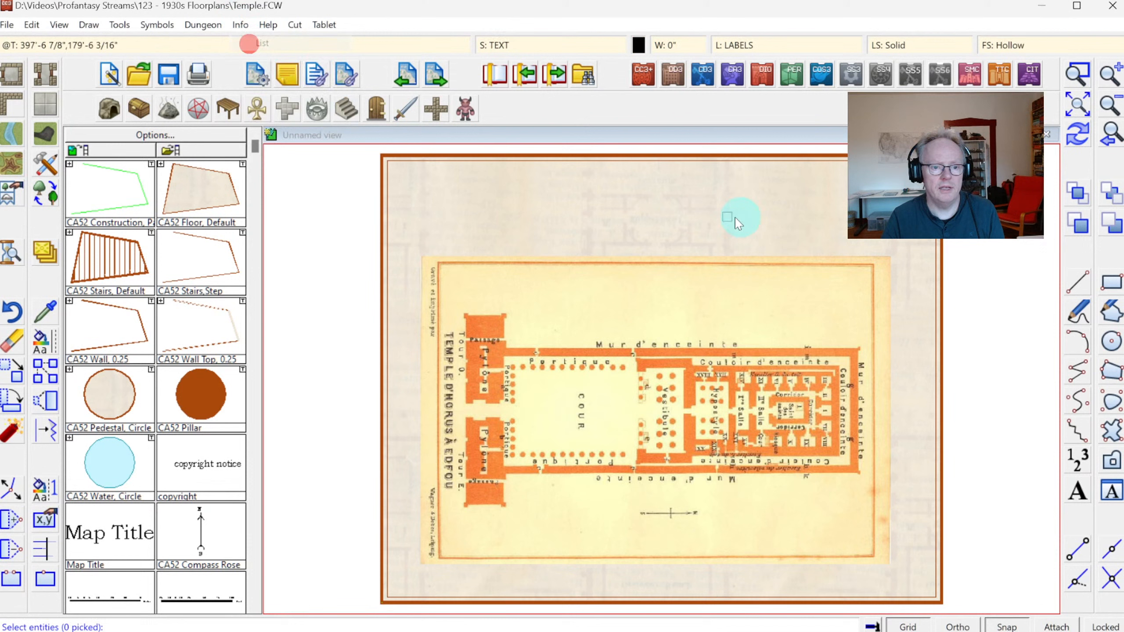
left_click(730, 260)
right_click(728, 254)
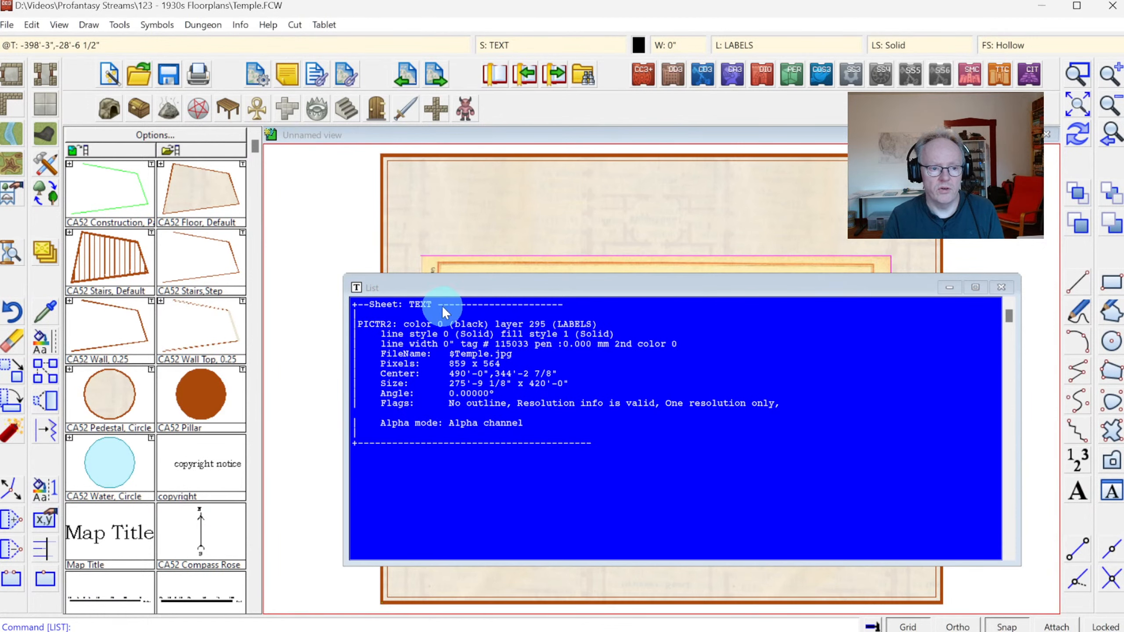
left_click(701, 248)
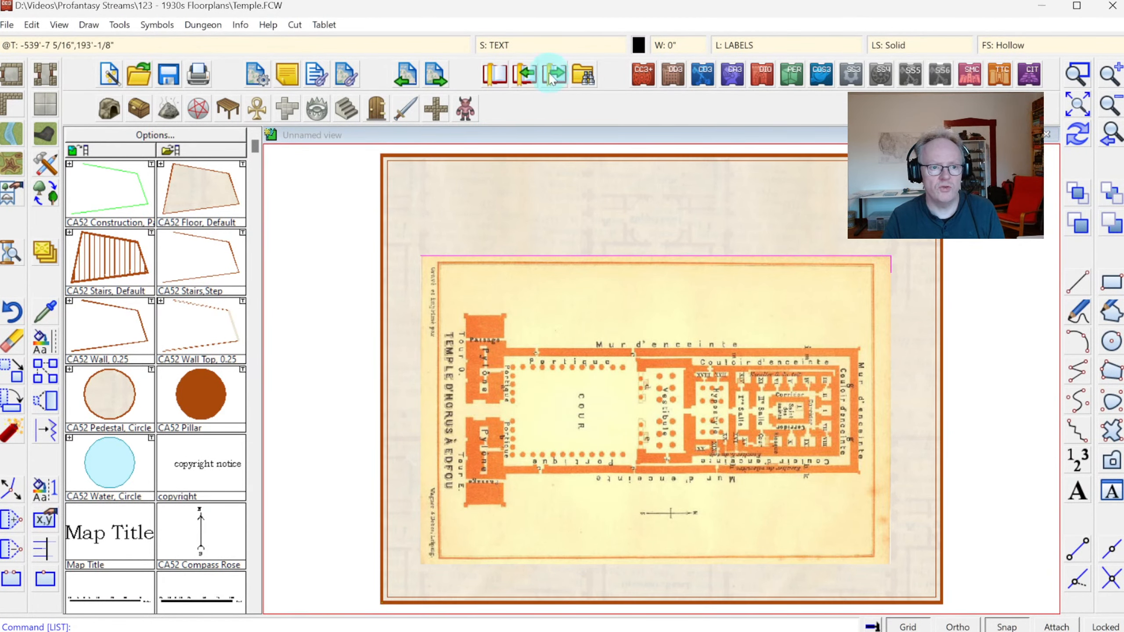
Add a new sheet named BITMAP and place it between the BACKGROUND and FLOORS sheets.
left_click(506, 45)
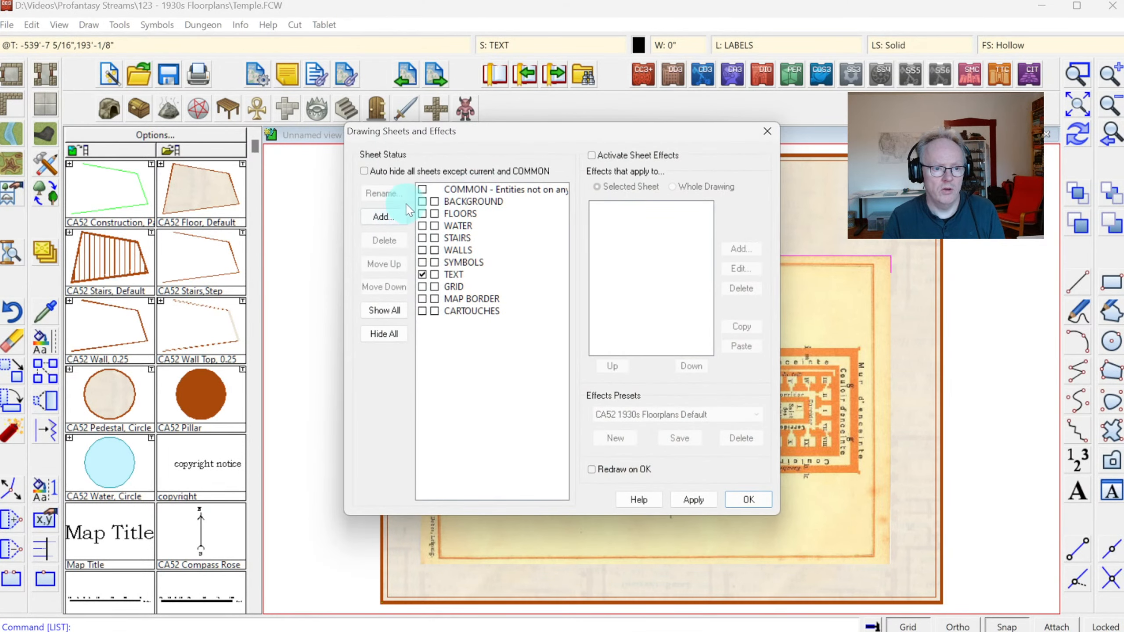
left_click(458, 213)
left_click(380, 217)
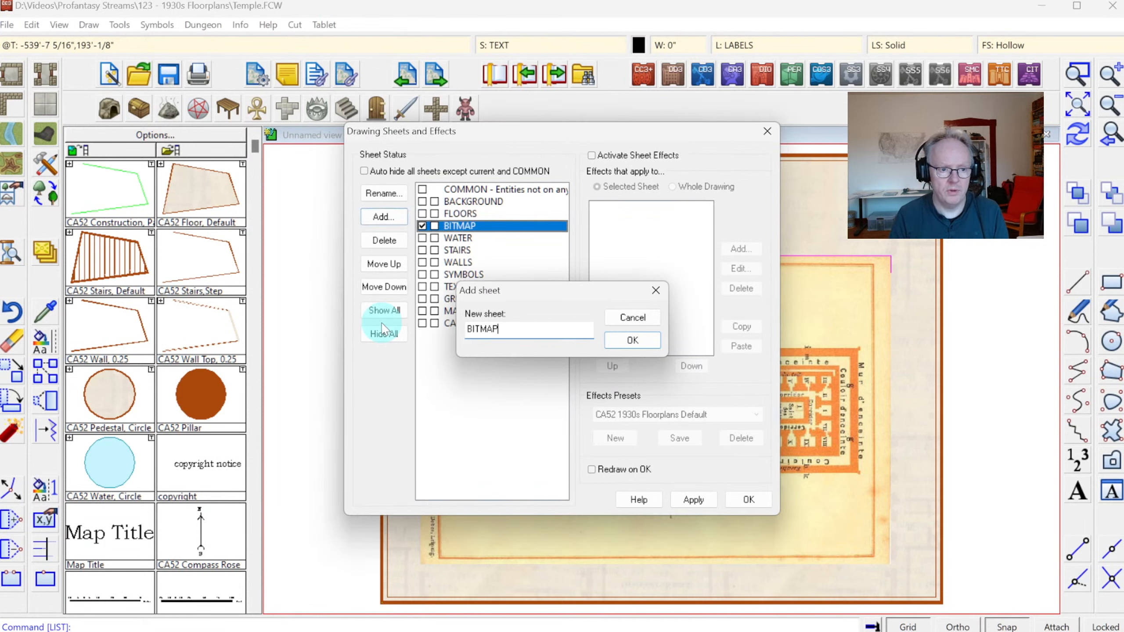
key("Return")
left_click(391, 265)
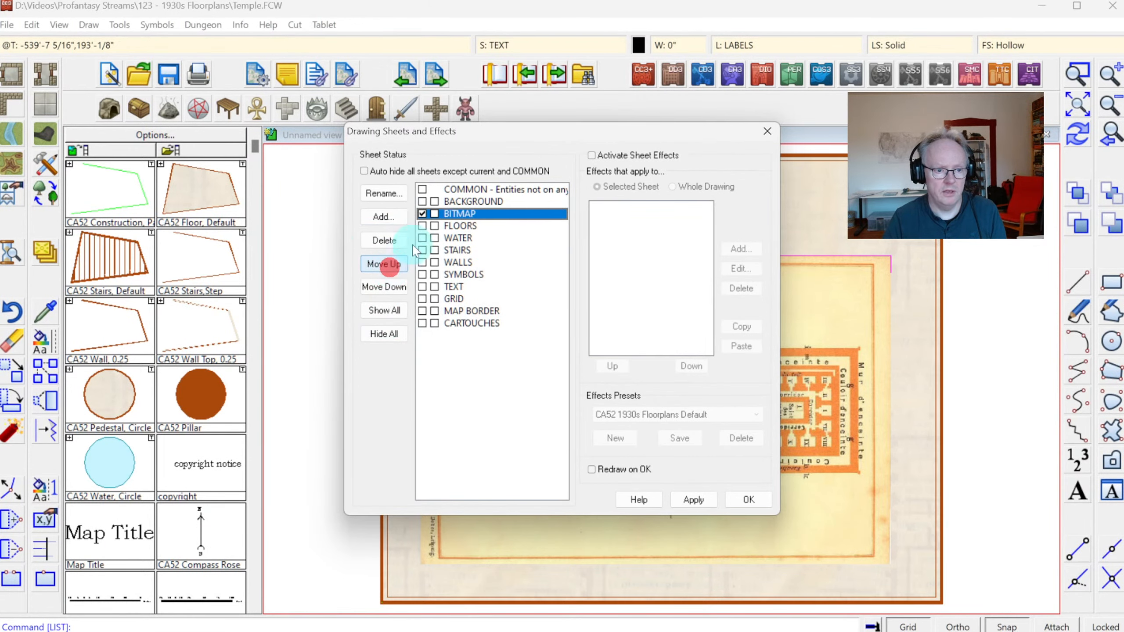
left_click(747, 500)
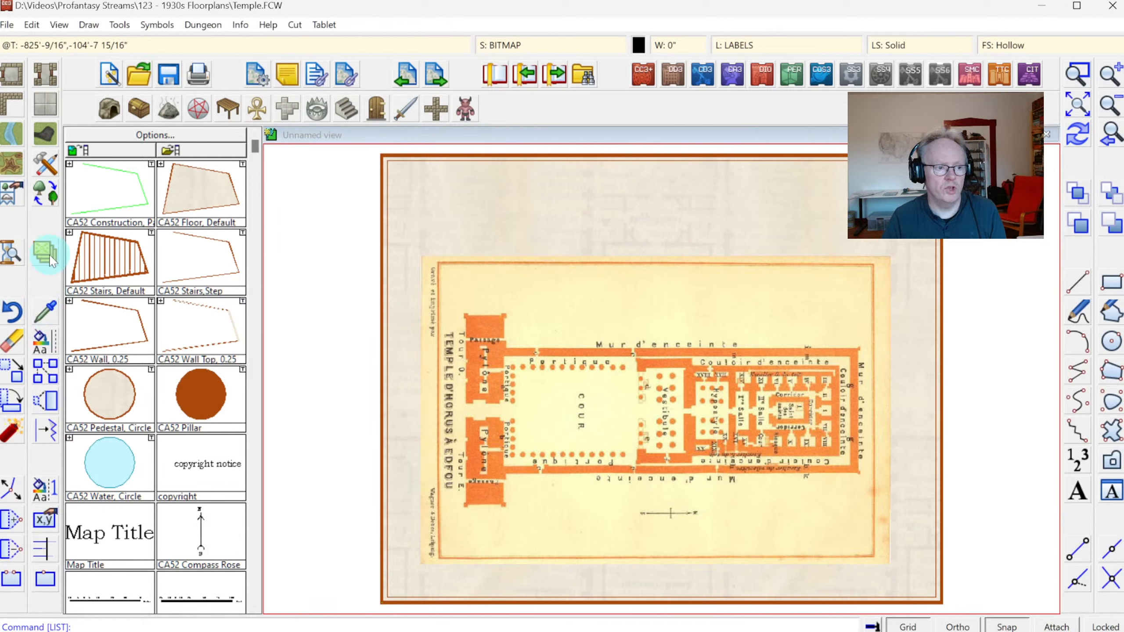
Change the temple picture's properties, assigning it to the BITMAP sheet and the TEMPORARY layer.
right_click(51, 261)
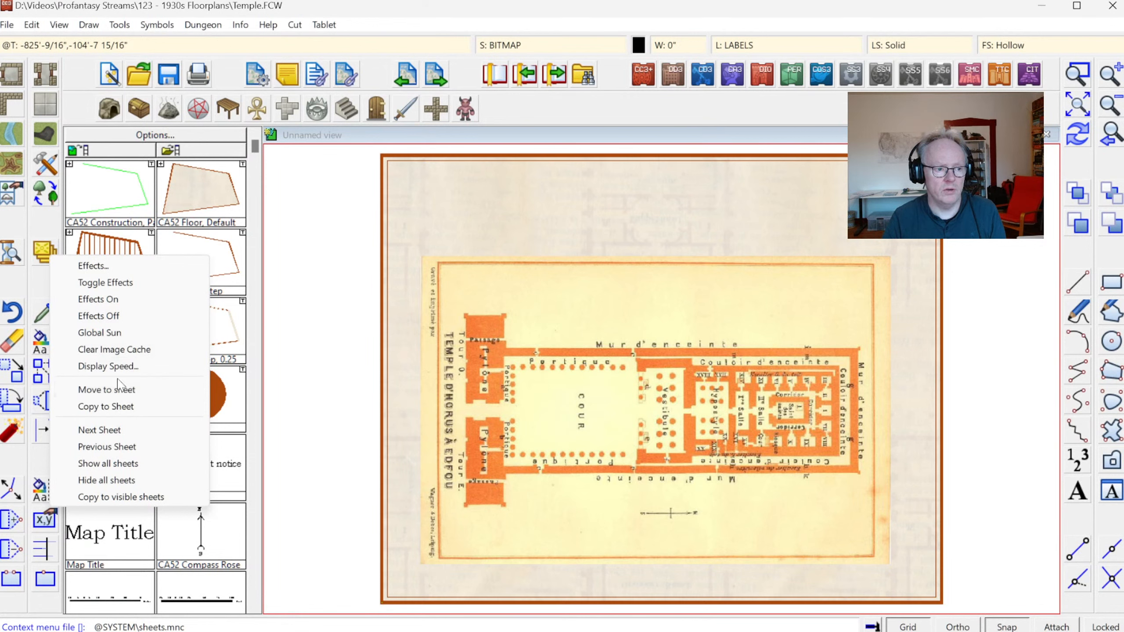
left_click(38, 288)
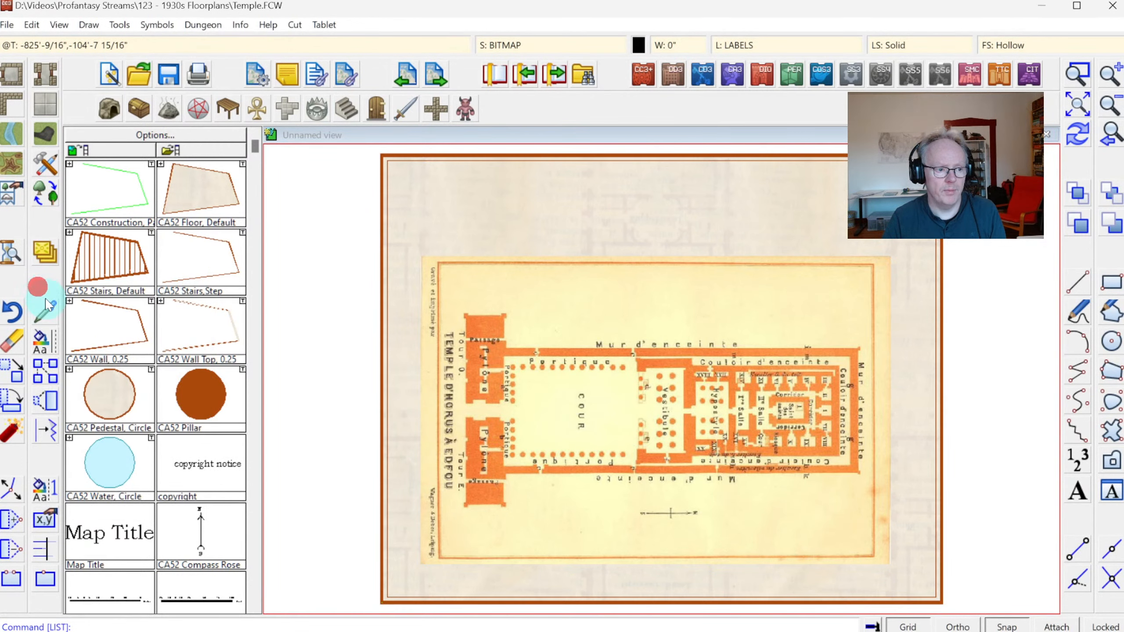
left_click(46, 341)
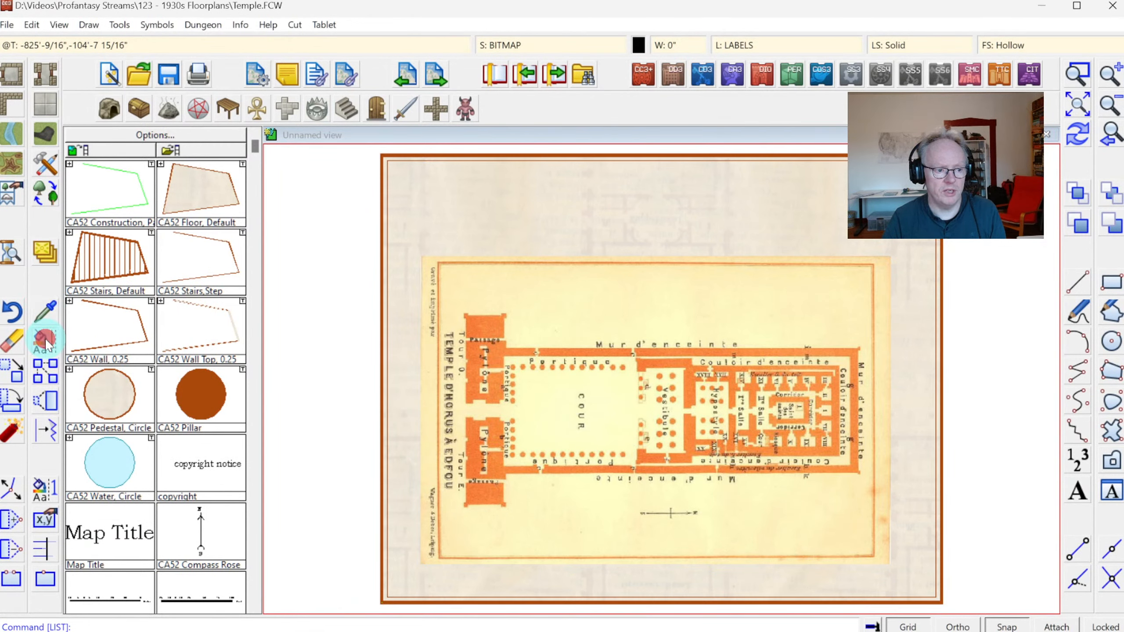
left_click(750, 259)
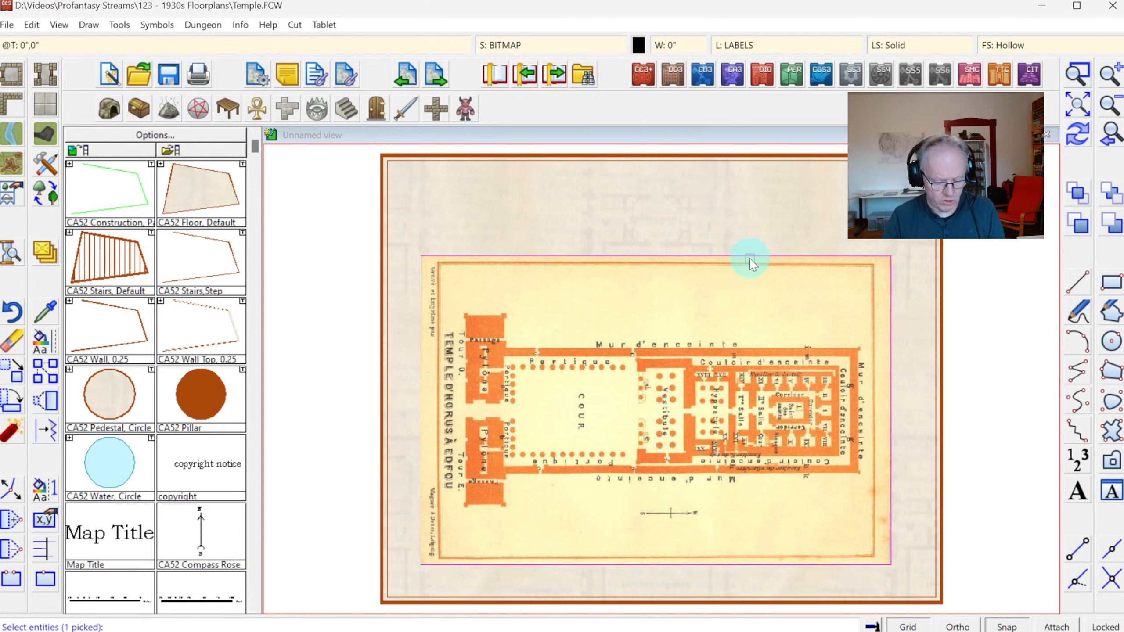
right_click(753, 263)
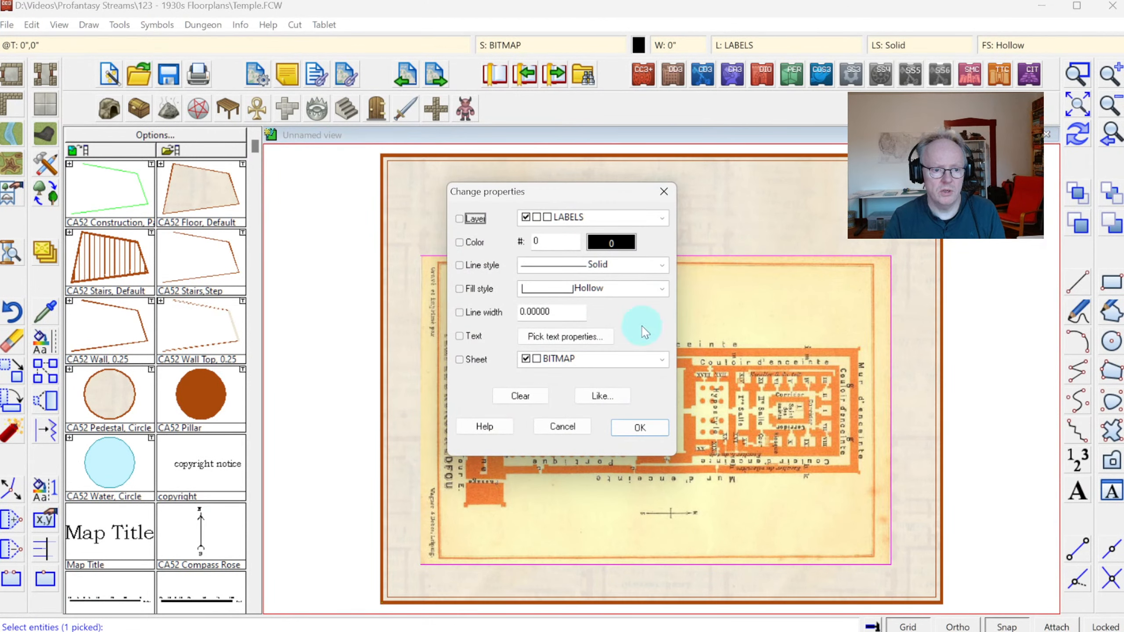
left_click(474, 360)
left_click(661, 360)
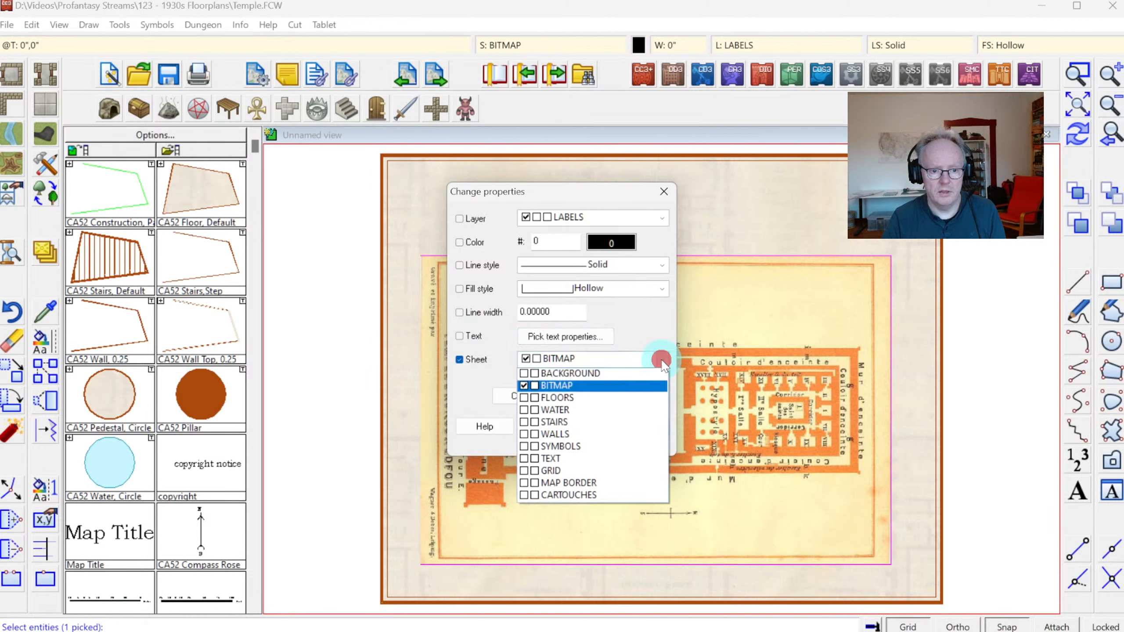
left_click(568, 388)
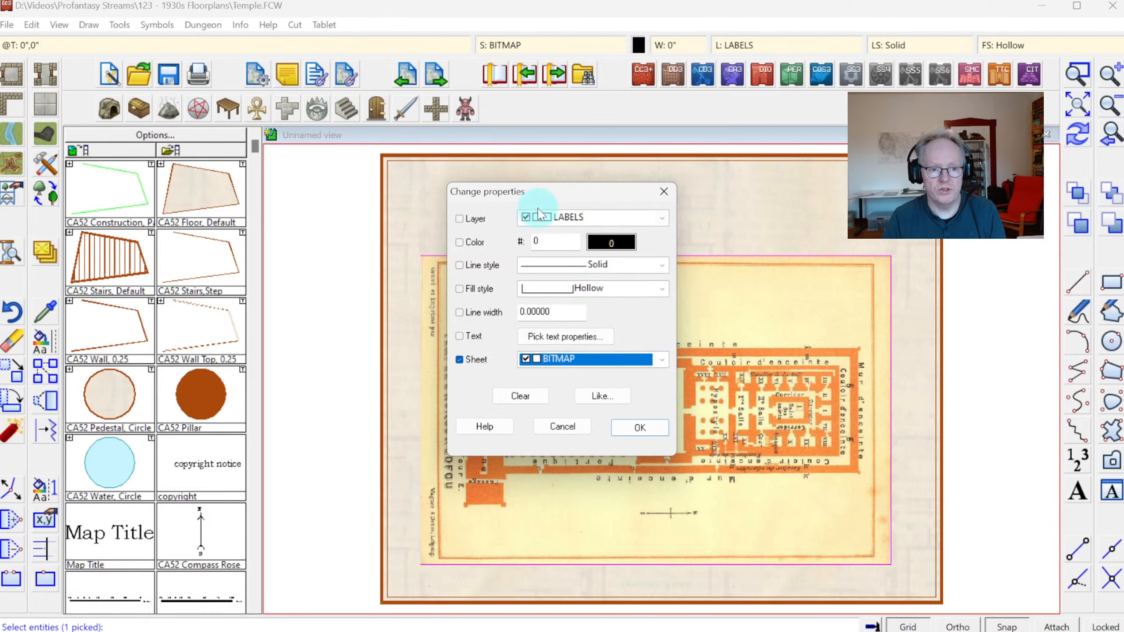
left_click(469, 215)
left_click(660, 218)
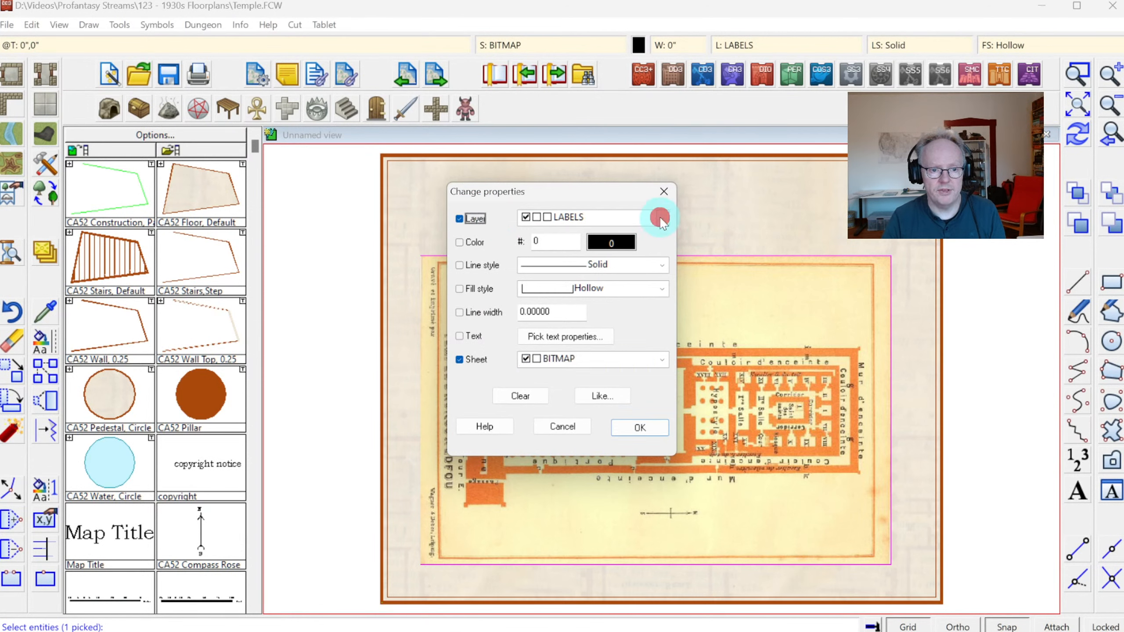
left_click(602, 354)
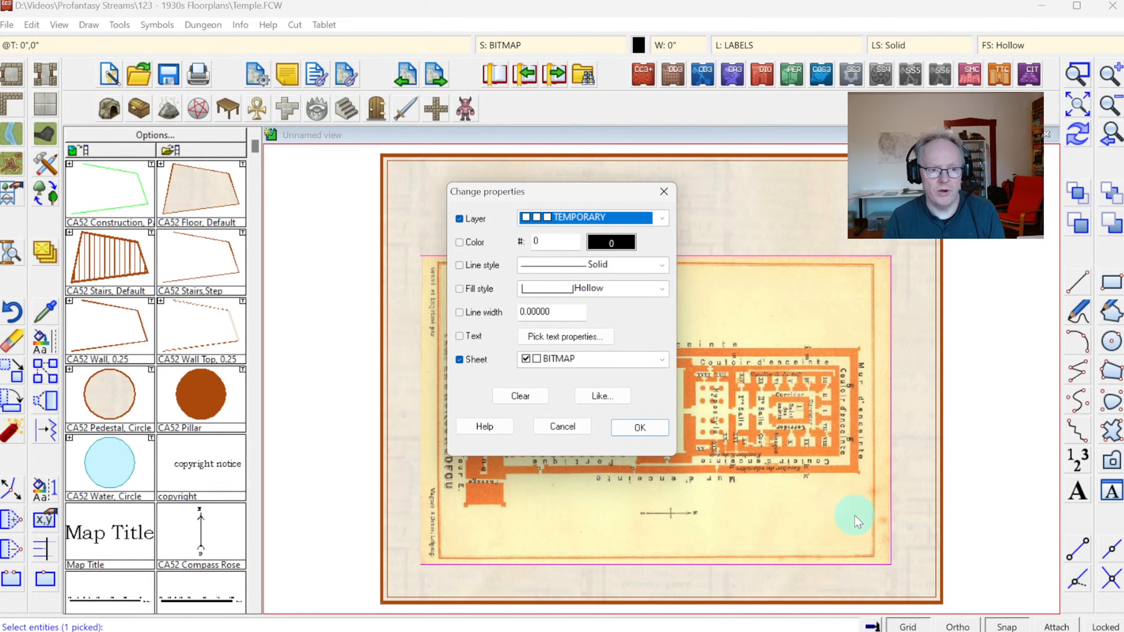
left_click(639, 428)
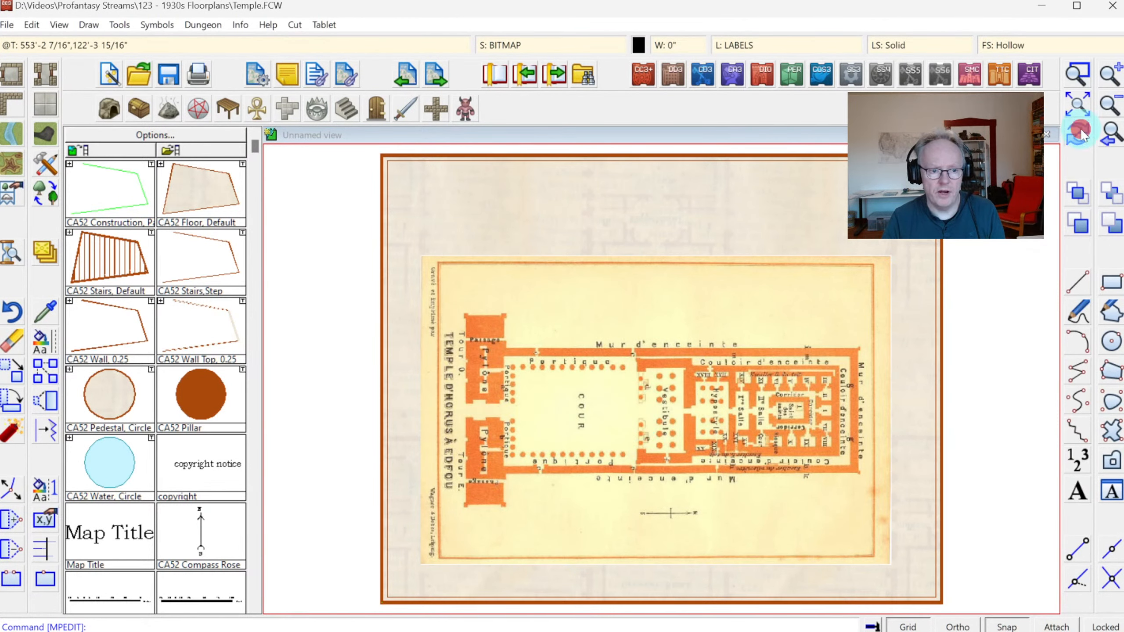
Examine the traced wall block against the scanned plan, covering the area from the pylons to the Hypostyle.
left_click(500, 316)
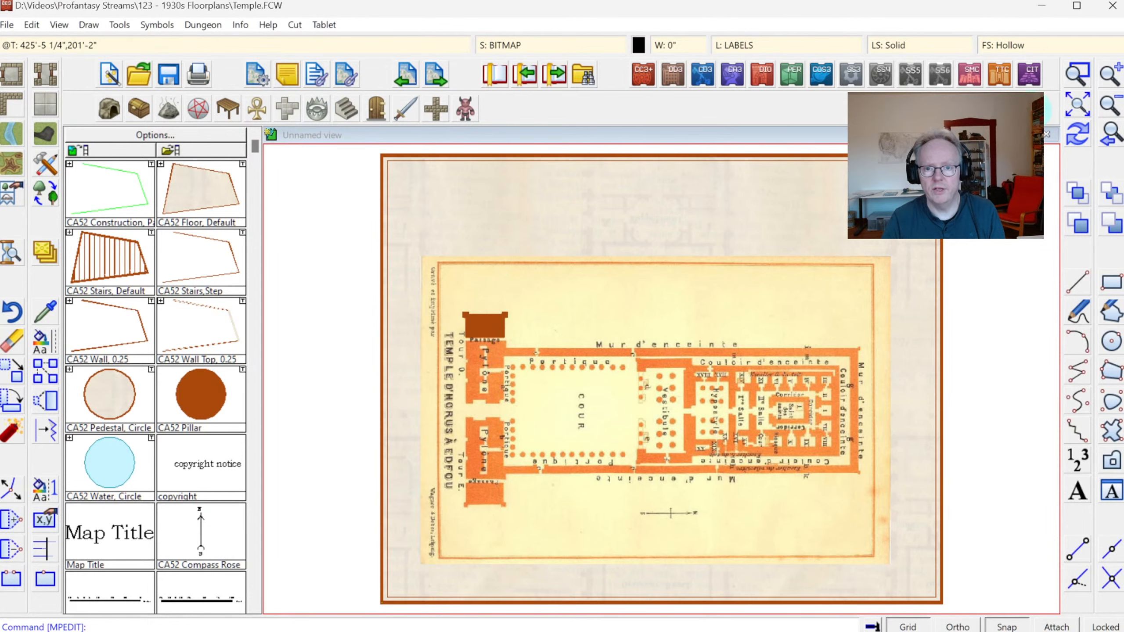
left_click(1079, 74)
left_click(448, 295)
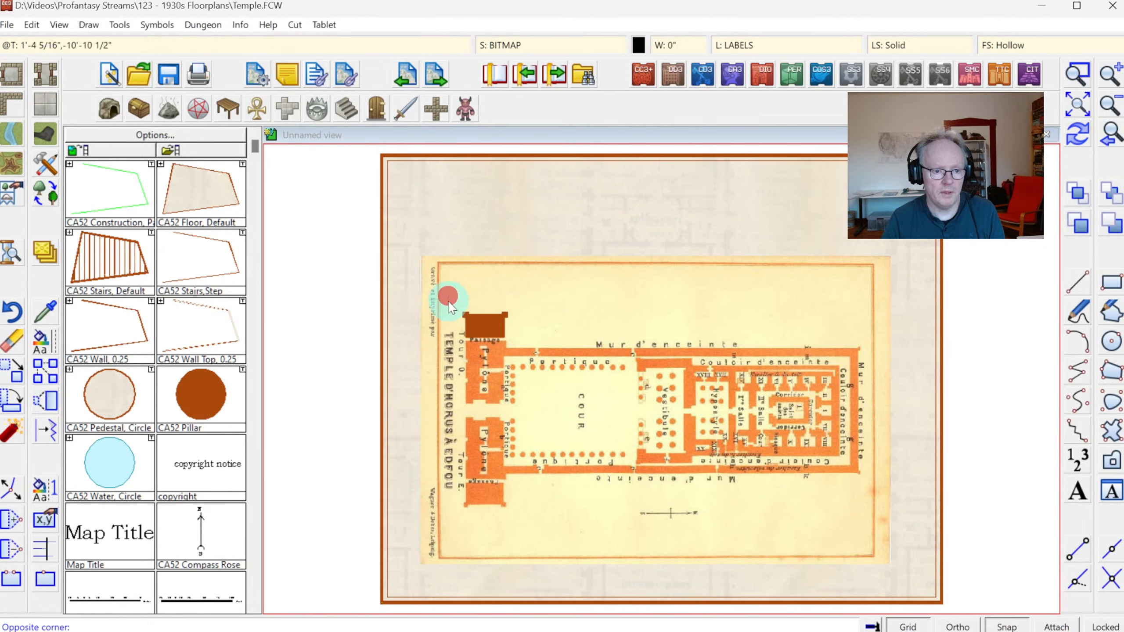
left_click(738, 525)
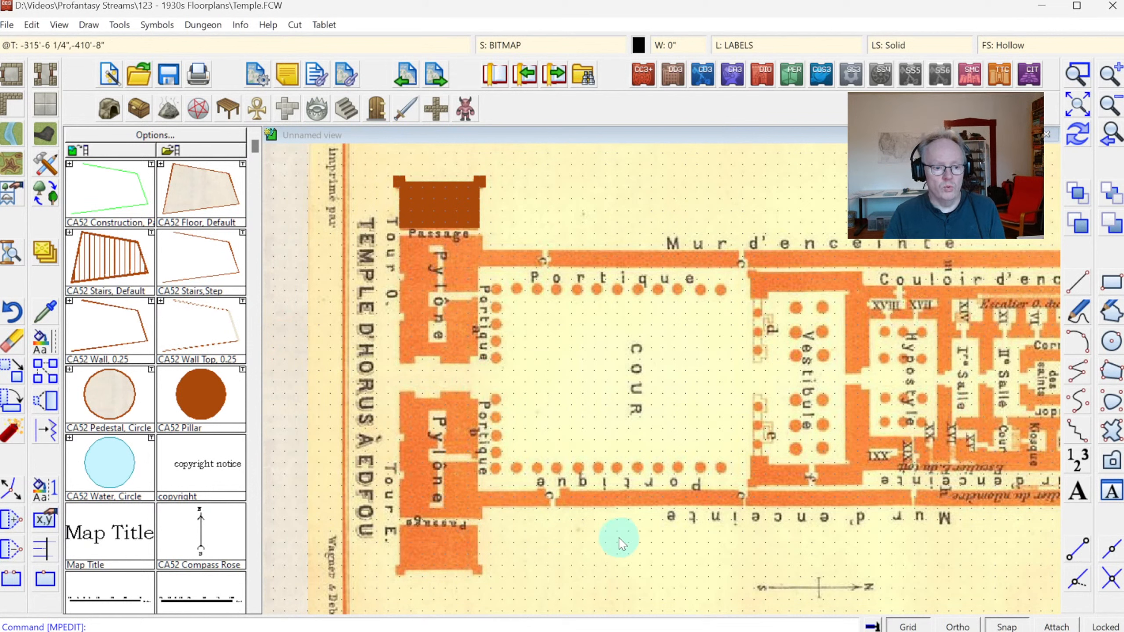
Examine the scanned plan's layout, from the inner rooms behind the Vestibule to the whole temple.
left_click(1071, 105)
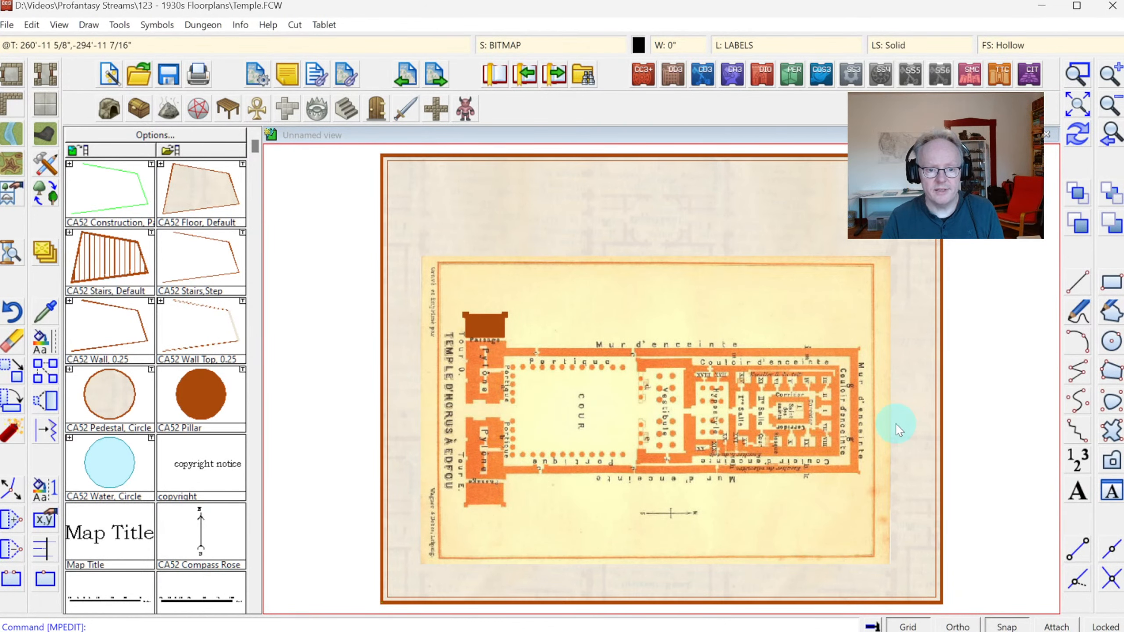
left_click(1078, 74)
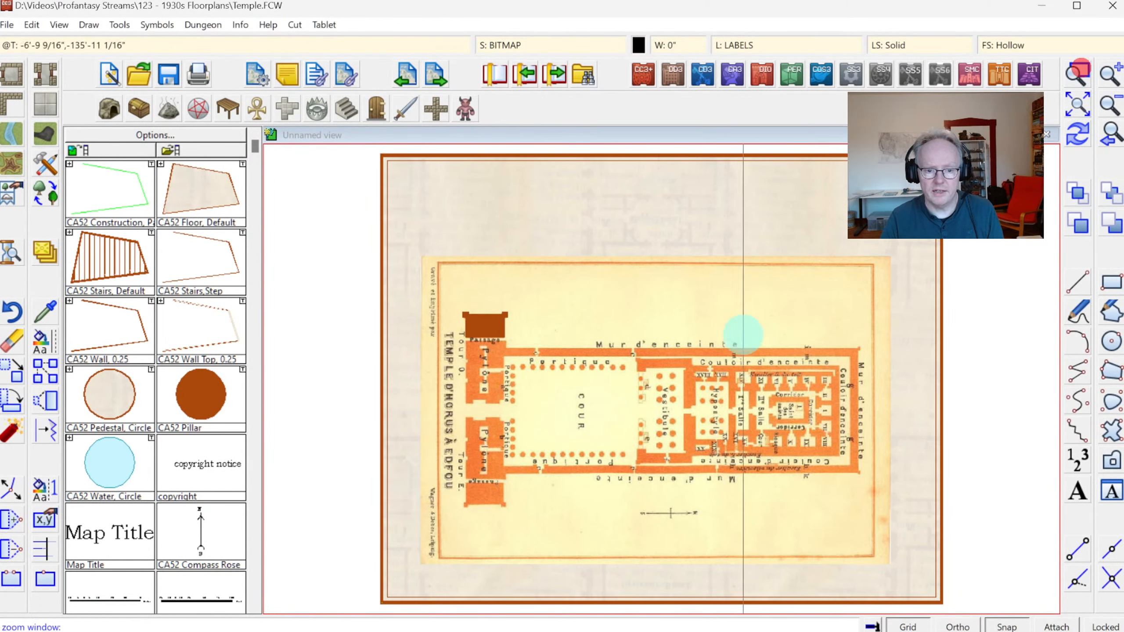
left_click(657, 331)
left_click(876, 477)
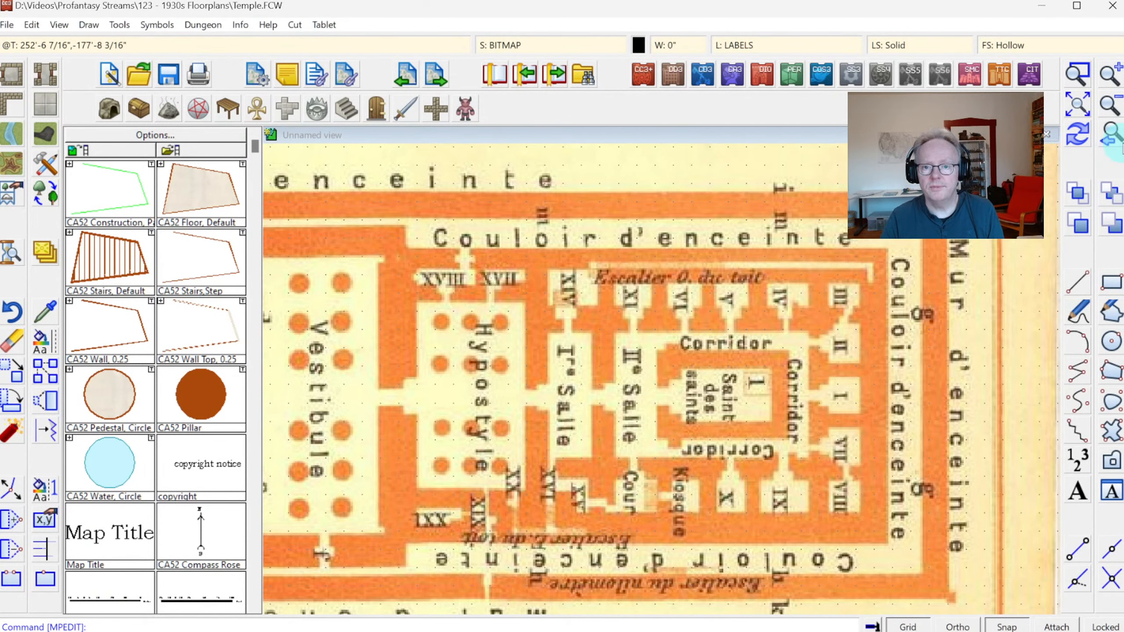
left_click(1109, 135)
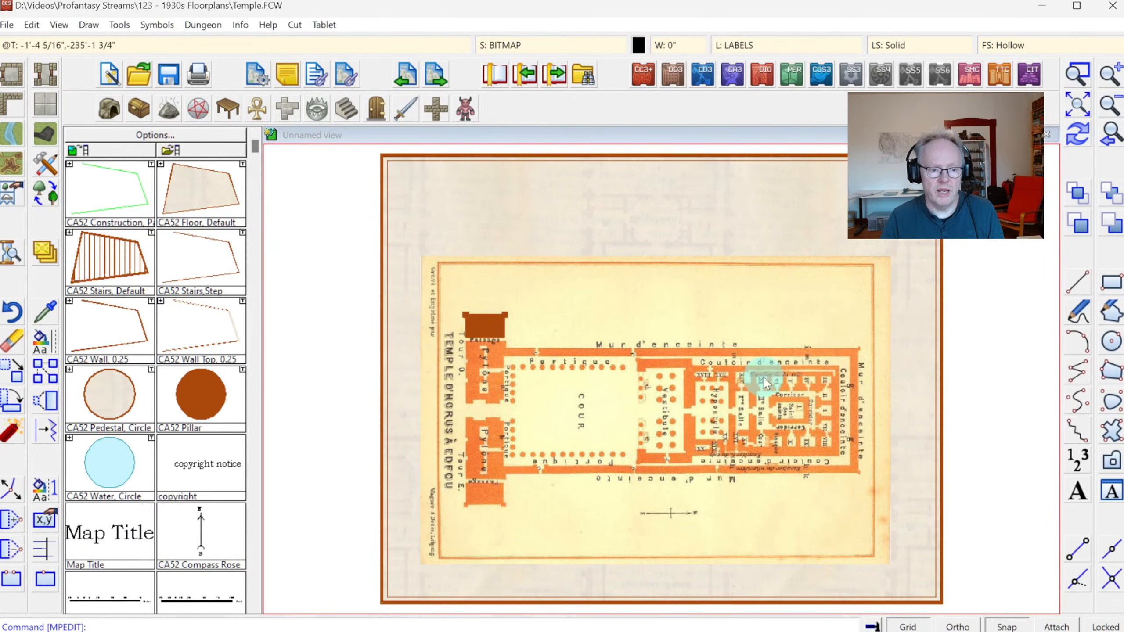
left_click(1080, 79)
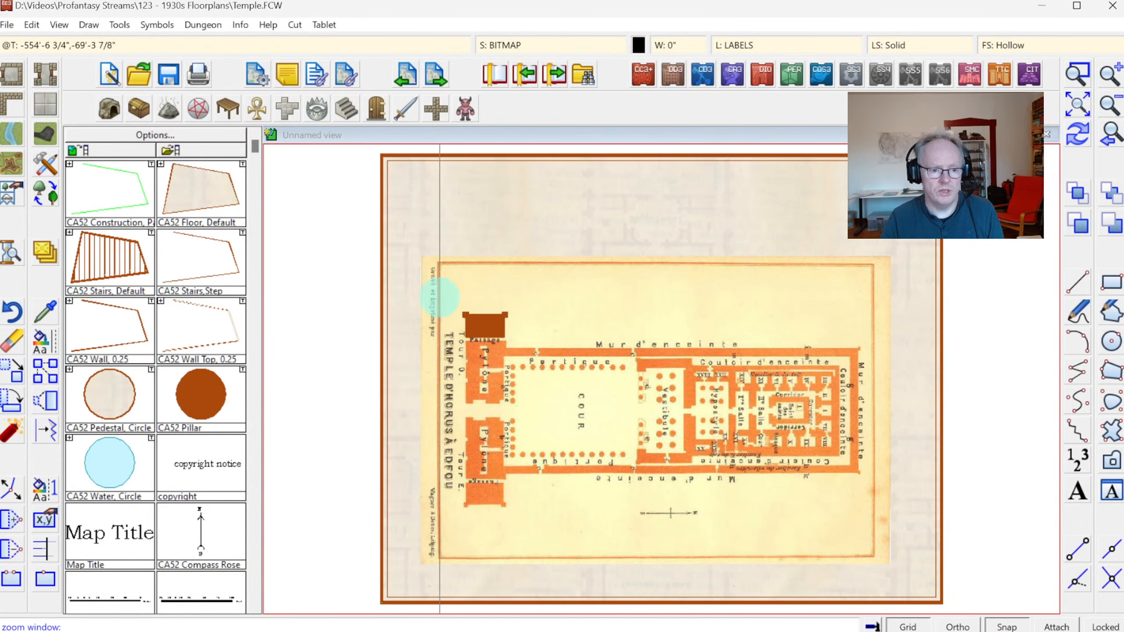
left_click(439, 297)
left_click(861, 529)
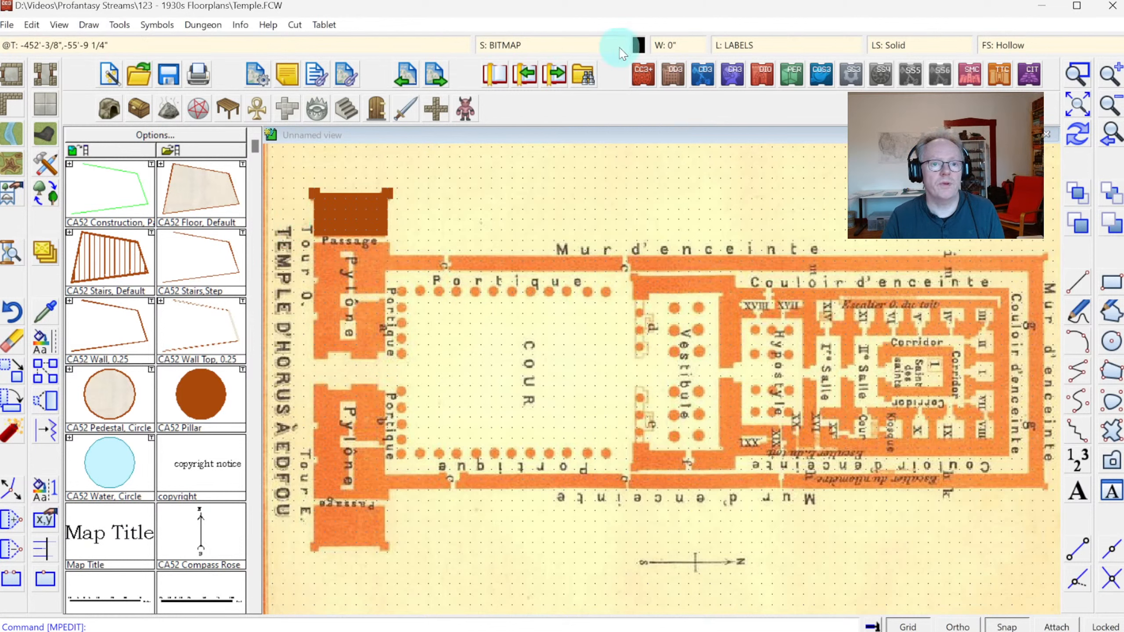
Make TEMPORARY the current layer and FLOORS the current sheet.
left_click(746, 49)
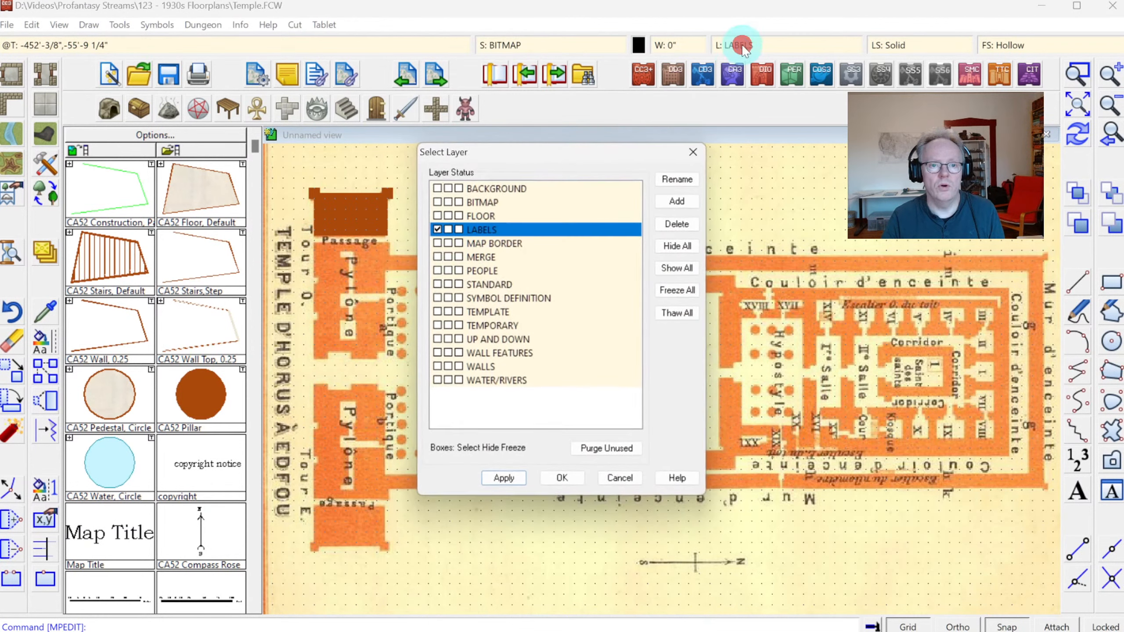
left_click(438, 326)
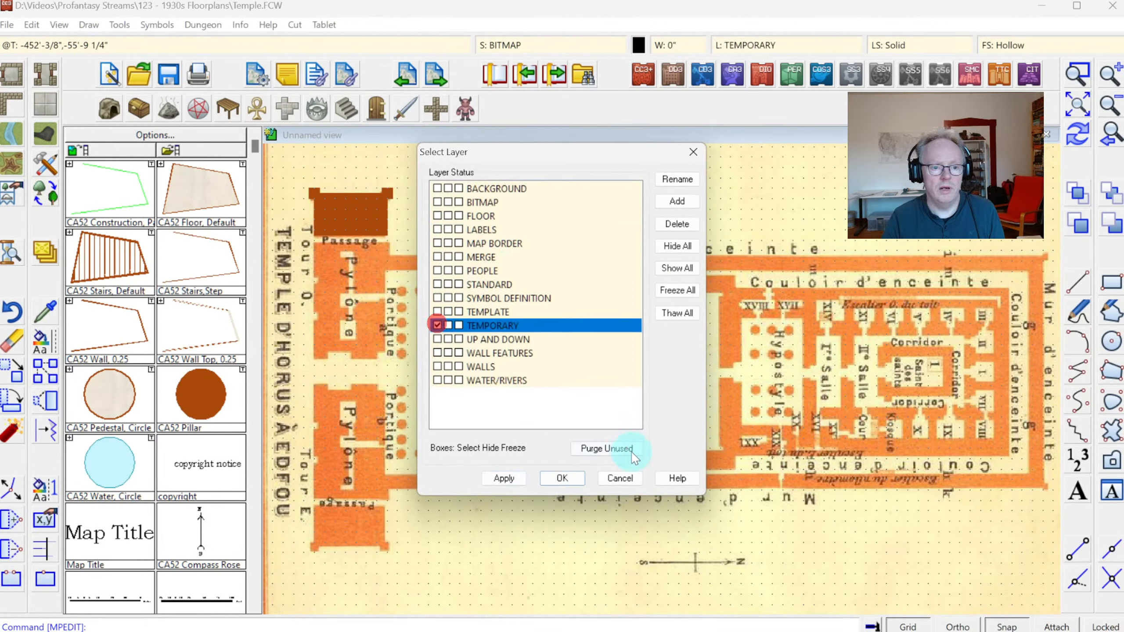
left_click(559, 477)
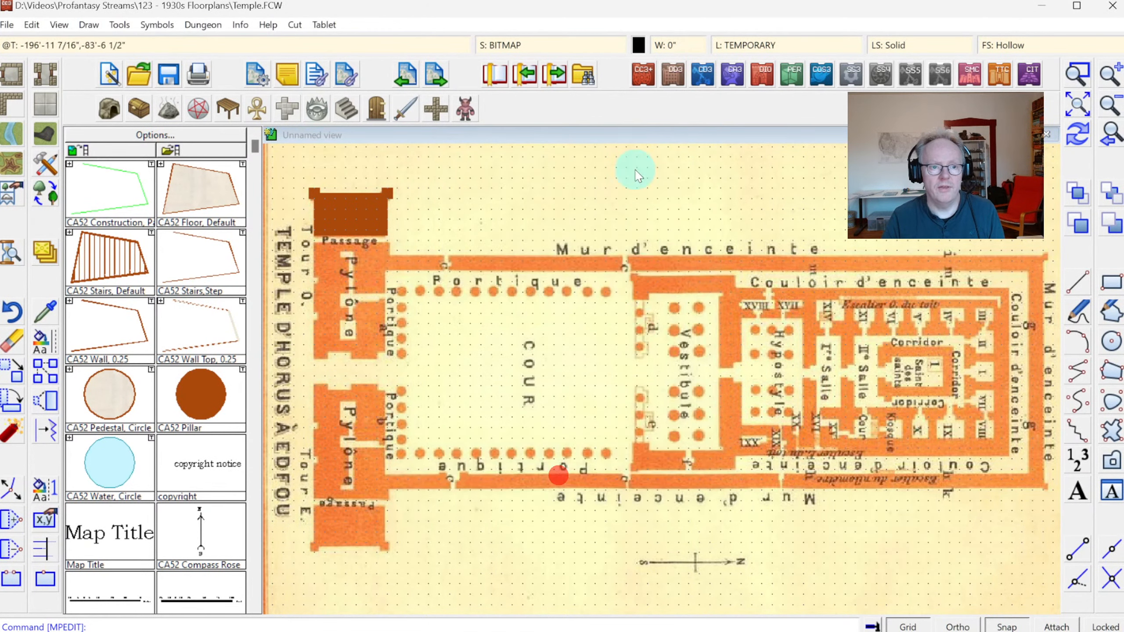
left_click(509, 44)
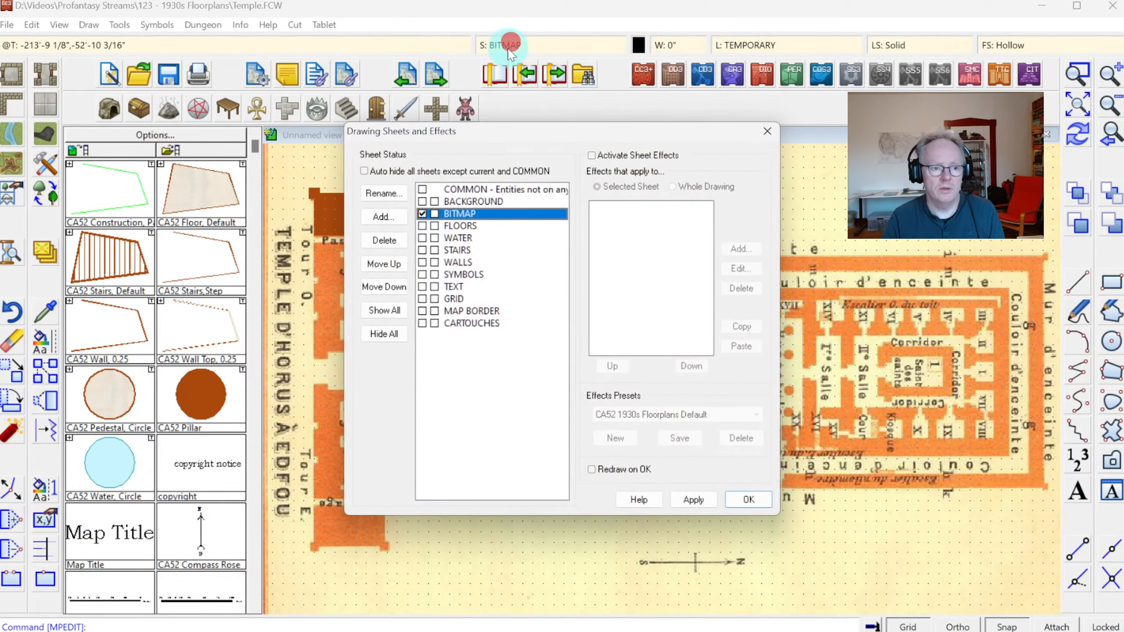
left_click(421, 226)
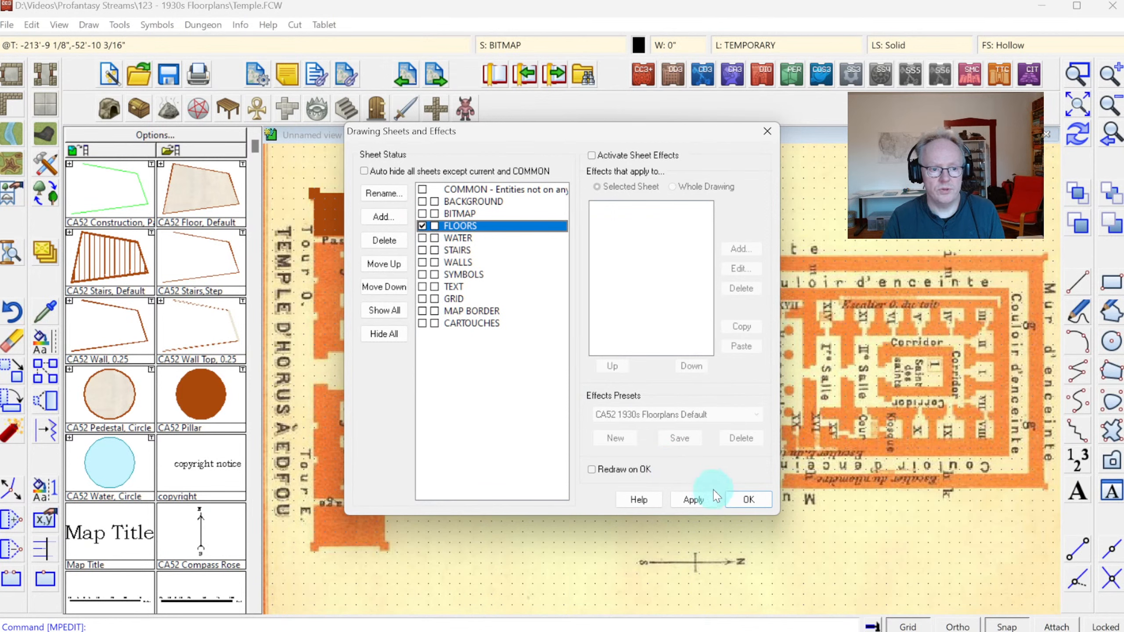
left_click(659, 419)
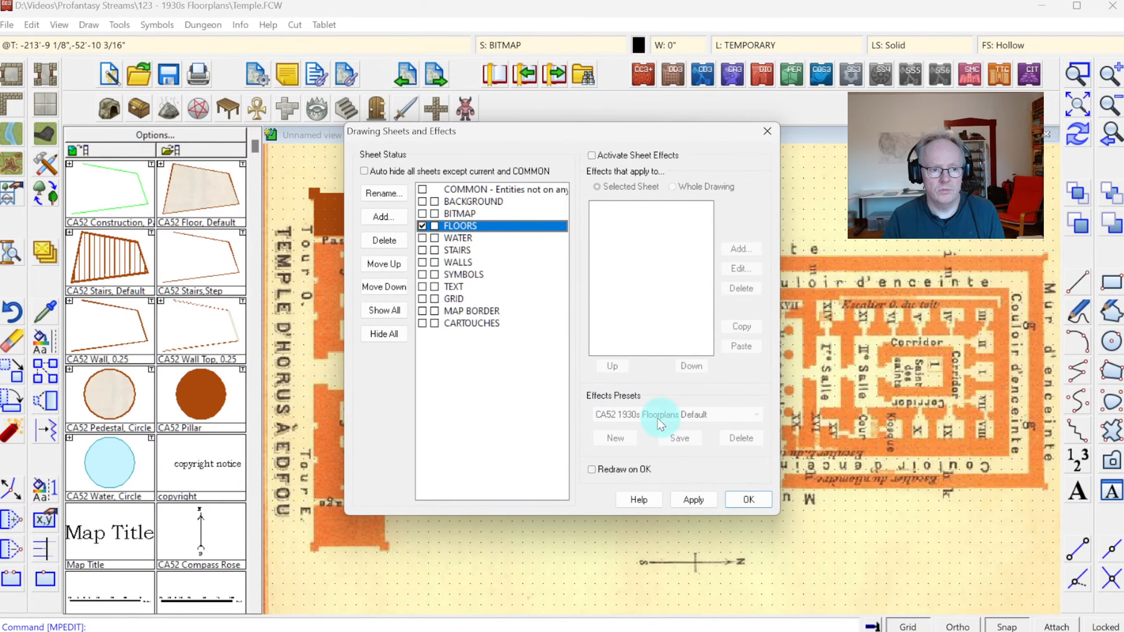
left_click(748, 498)
Set the drawing colour to green and draw an orthogonal centre line about 715' long along the temple's horizontal axis.
left_click(638, 45)
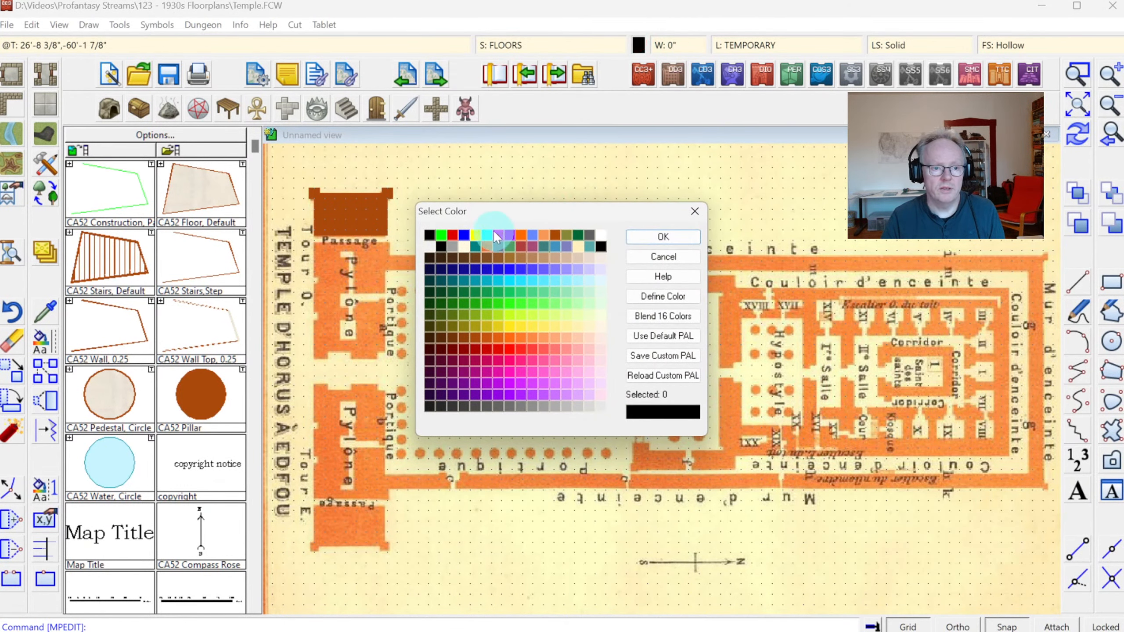
left_click(441, 234)
left_click(664, 238)
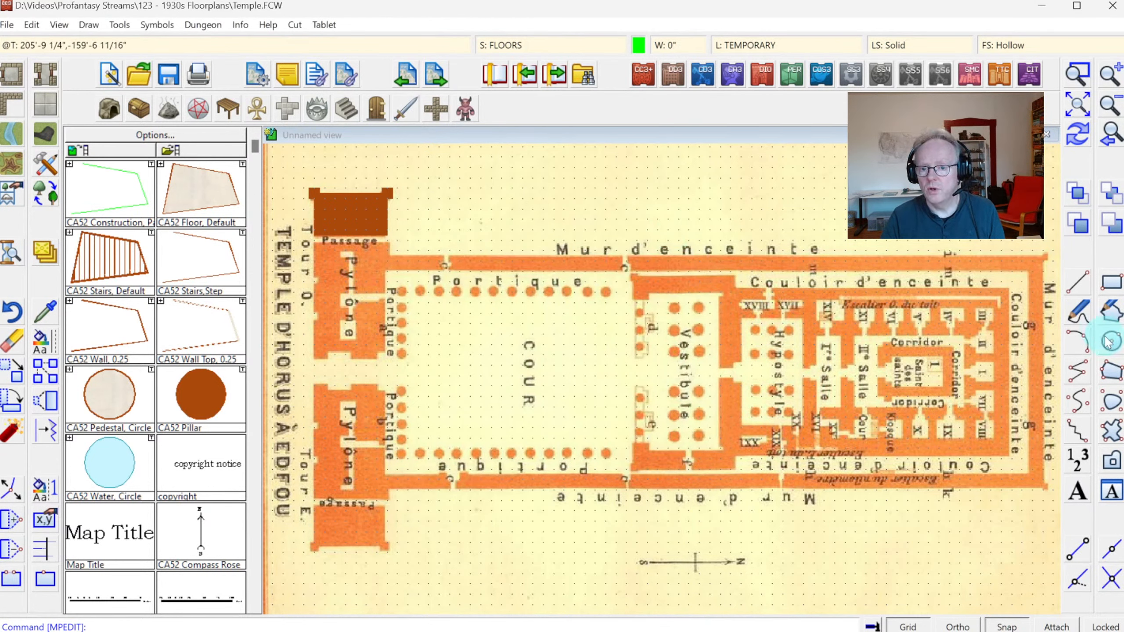
left_click(1079, 374)
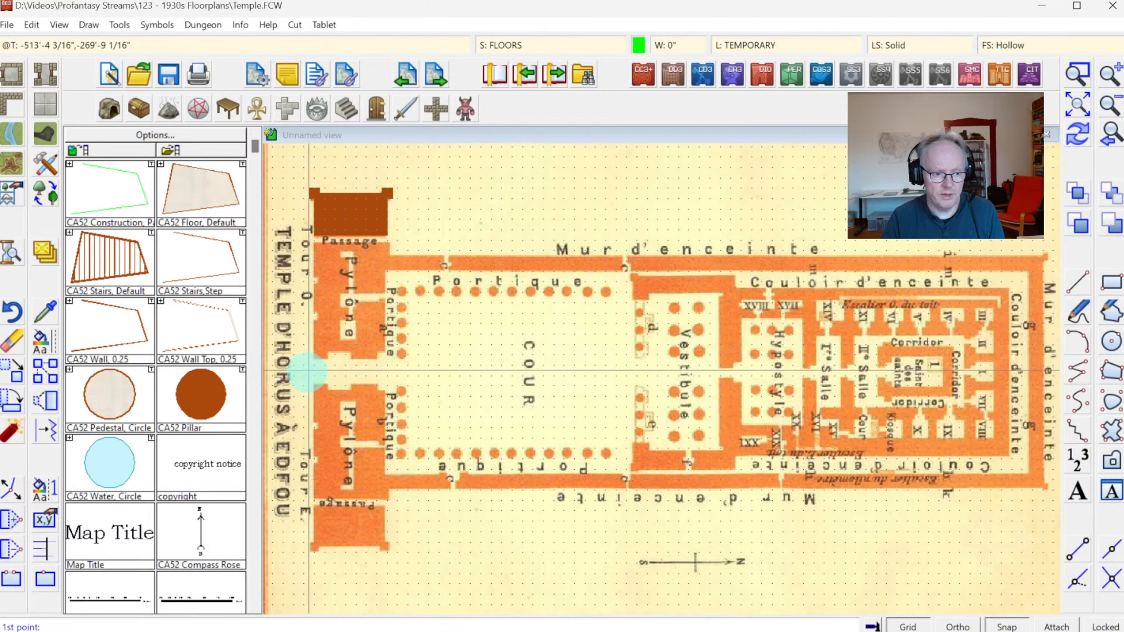
left_click(308, 371)
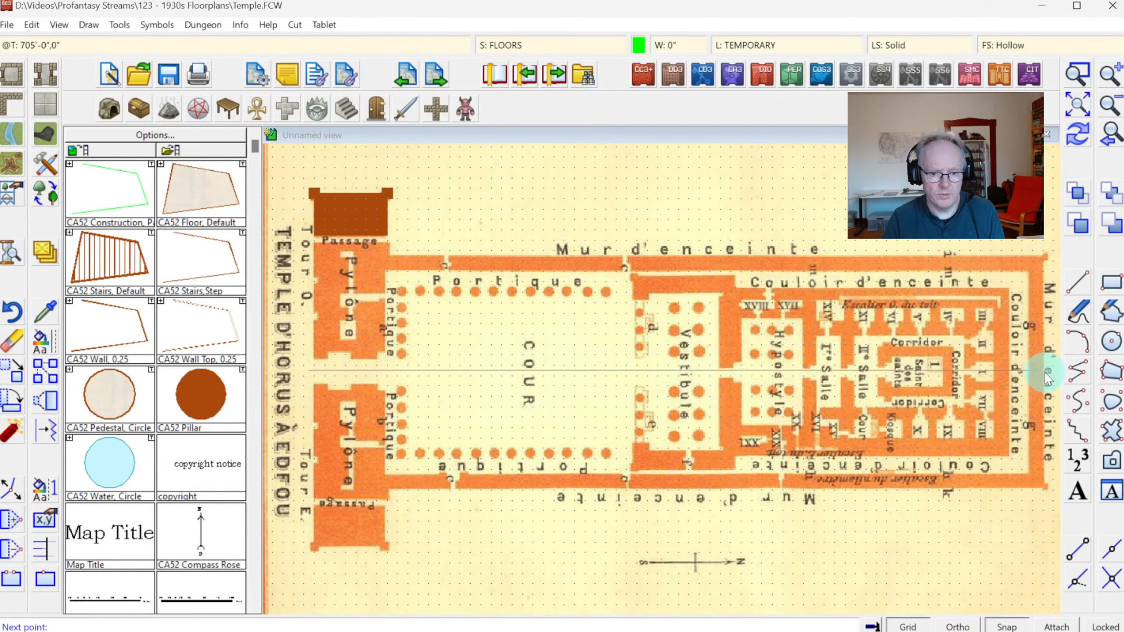
left_click(957, 626)
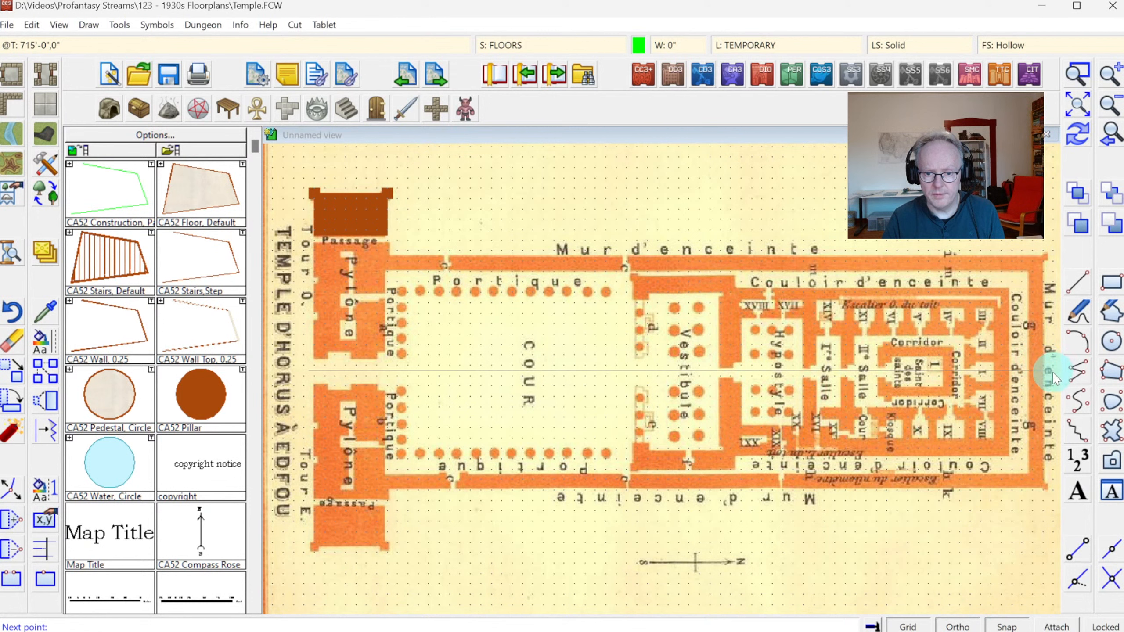
right_click(1010, 390)
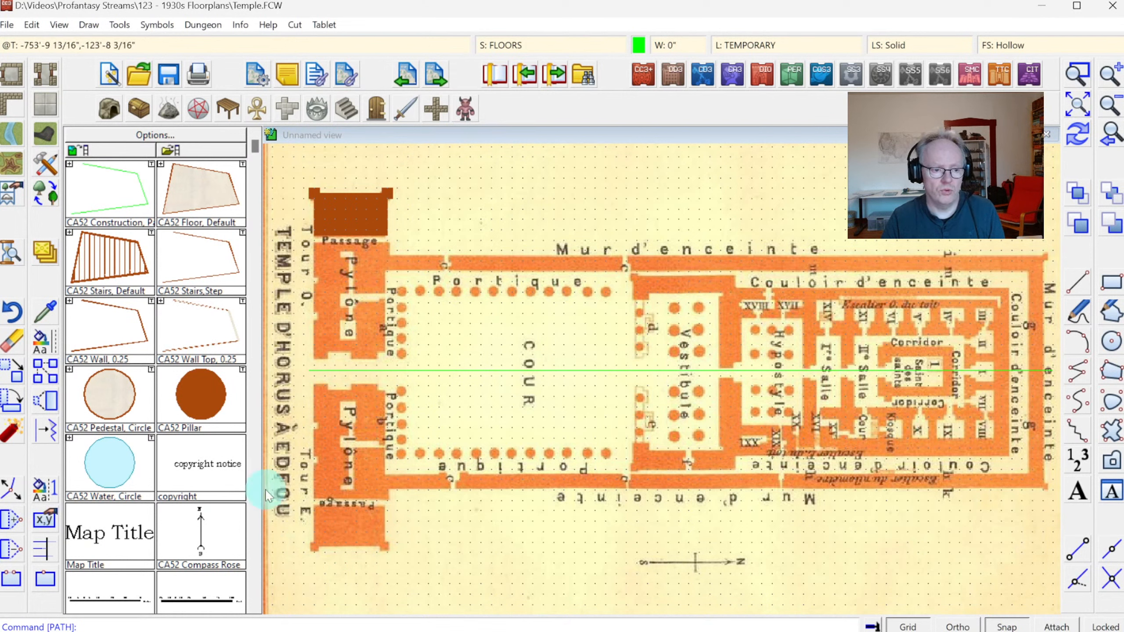
Adopt the traced pylon block's wall properties and make a mirrored copy of the block across the green centre line.
left_click(49, 312)
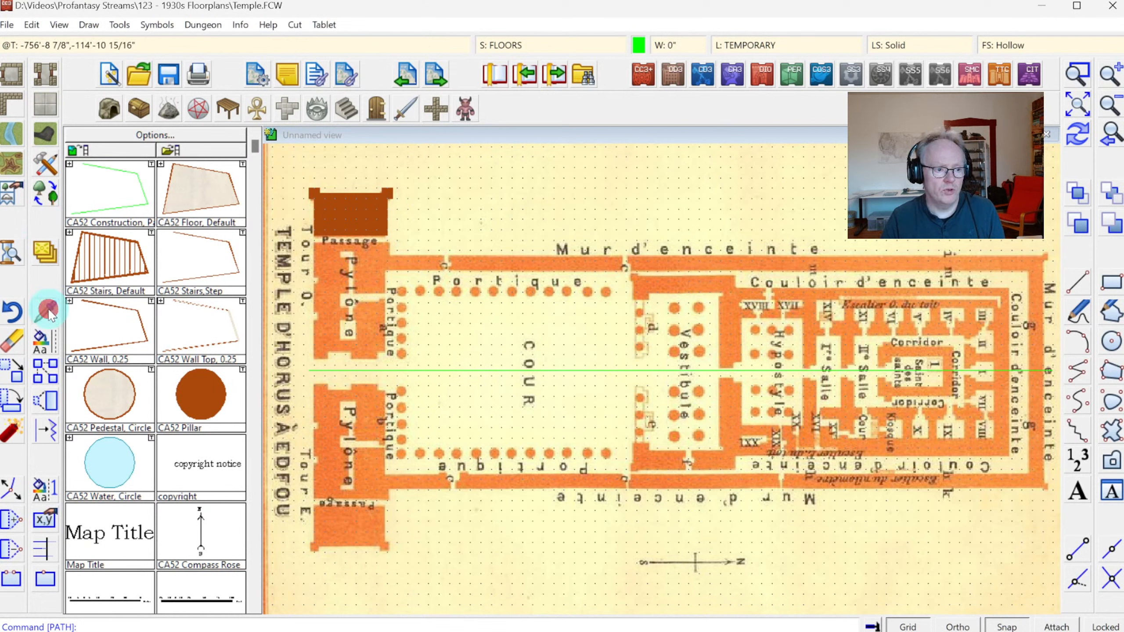
left_click(369, 192)
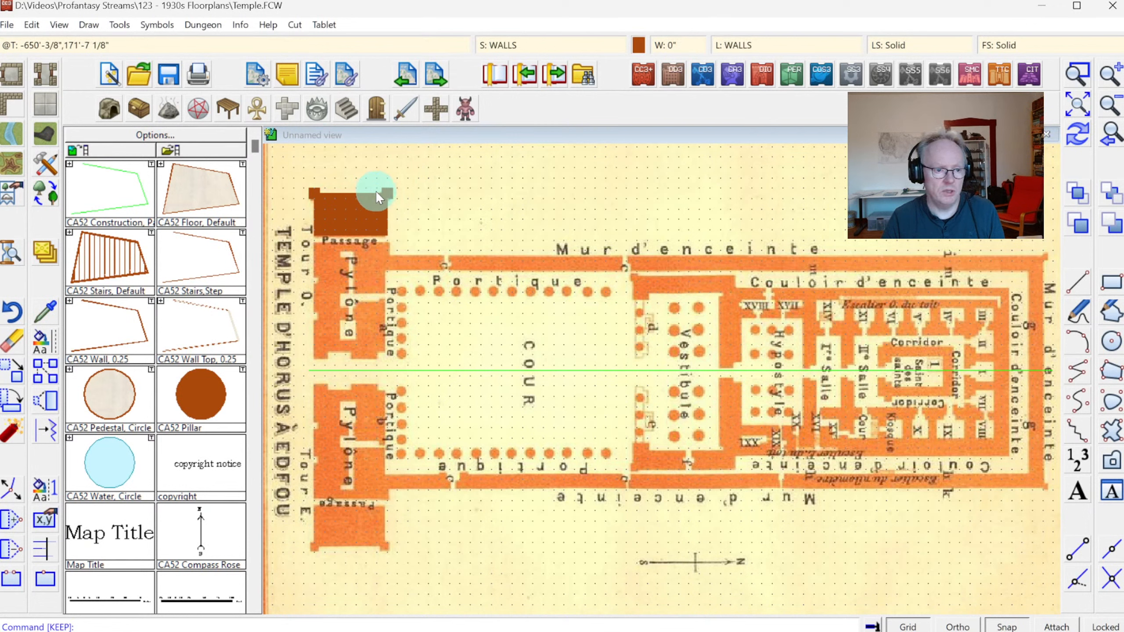
right_click(43, 368)
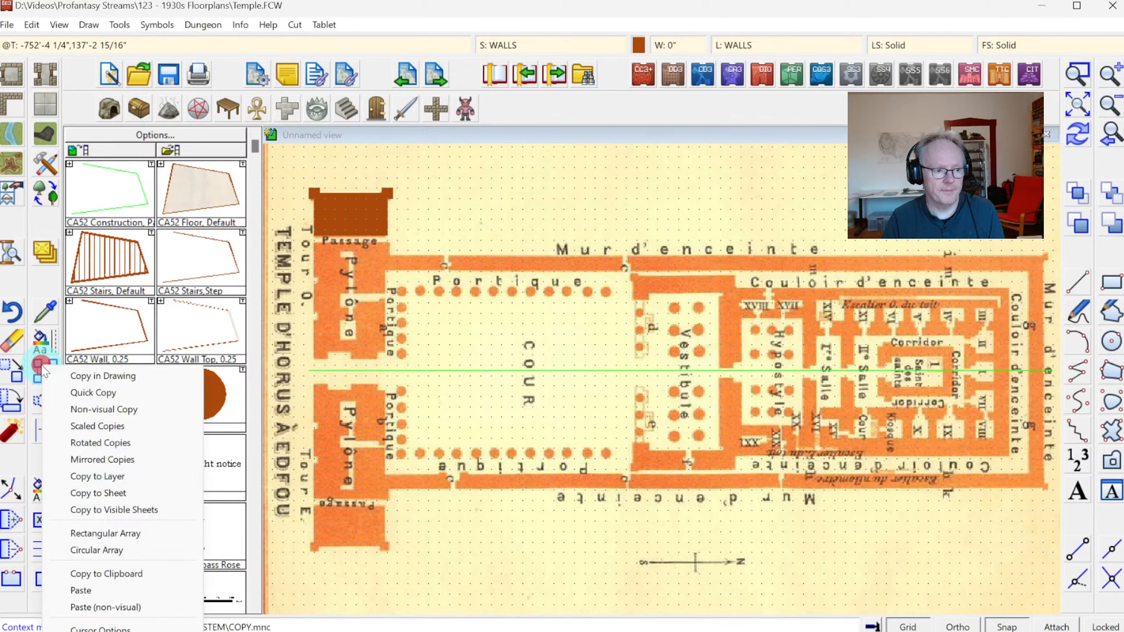
left_click(102, 461)
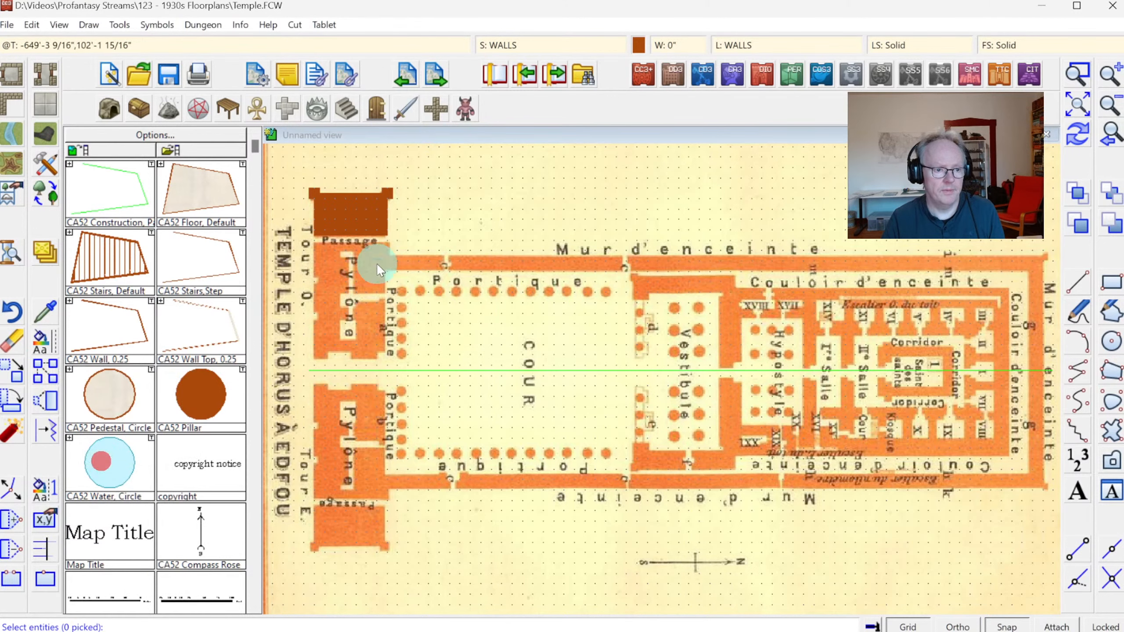
left_click(387, 216)
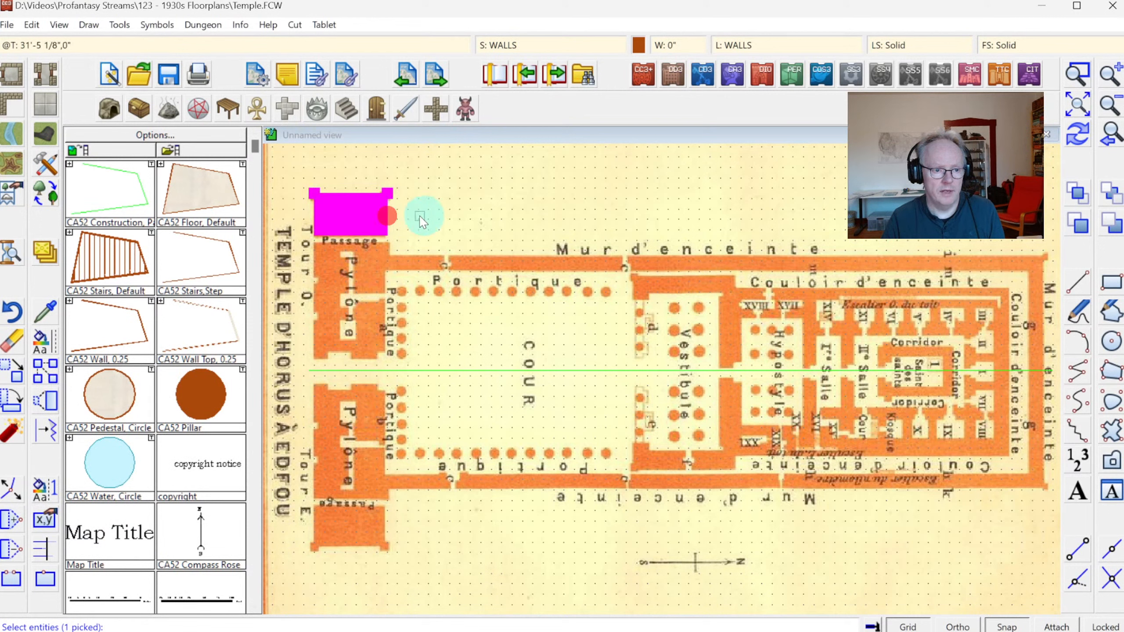
right_click(581, 251)
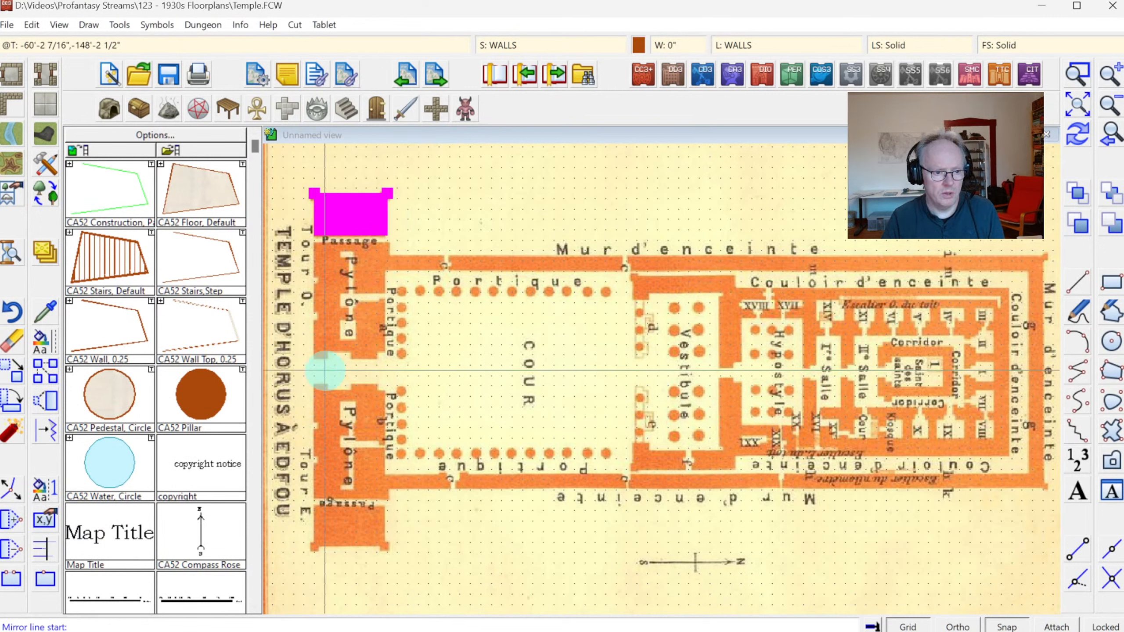
left_click(325, 371)
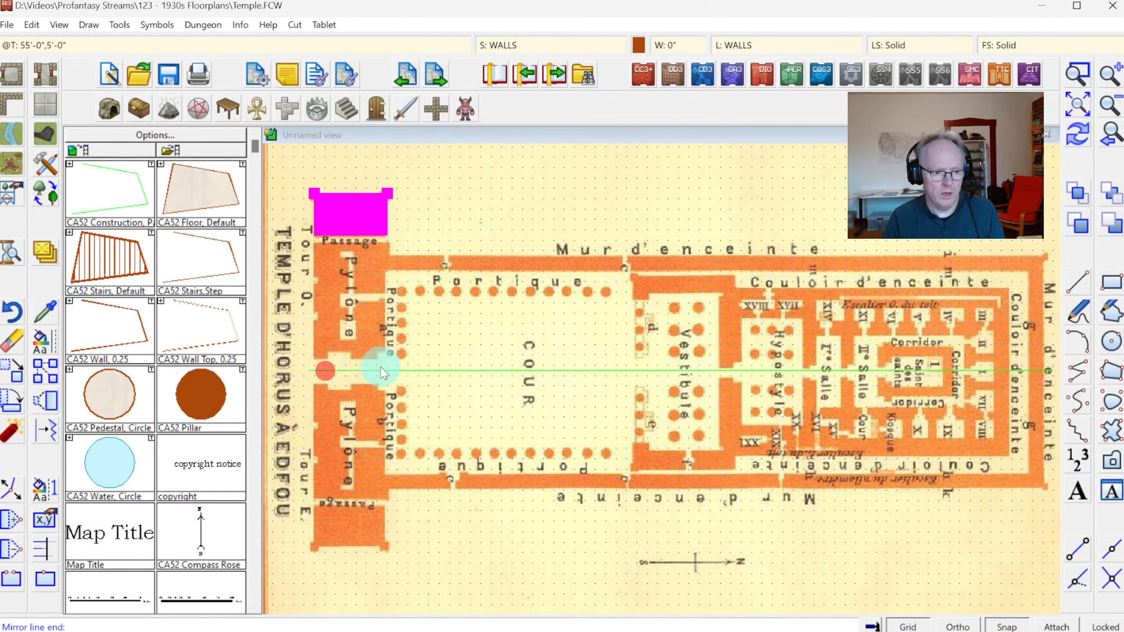
left_click(410, 372)
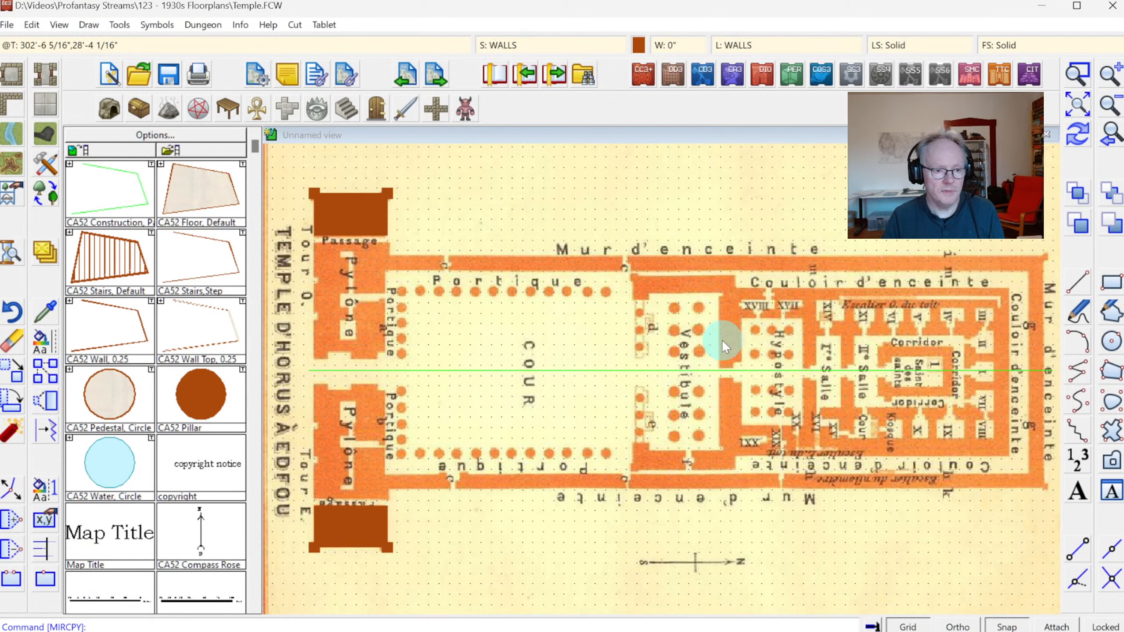
Start a wall polygon on the Tour O. pylon, tracing its edge beside the Passage and along the outer enclosure wall to doorway c.
left_click(1079, 74)
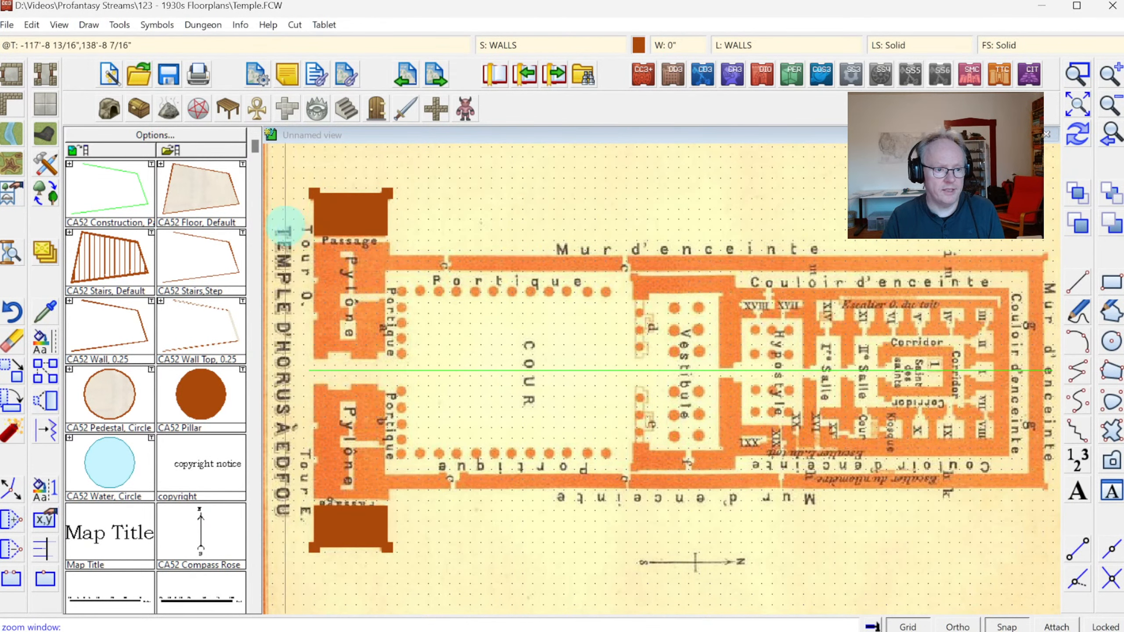
left_click(299, 226)
left_click(436, 367)
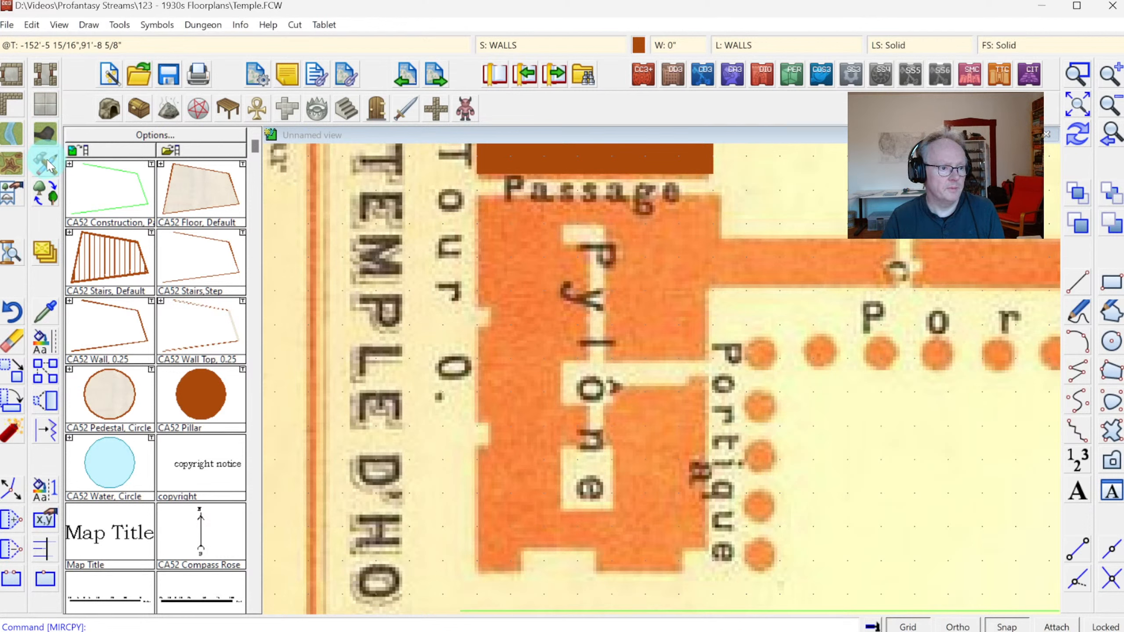
left_click(12, 104)
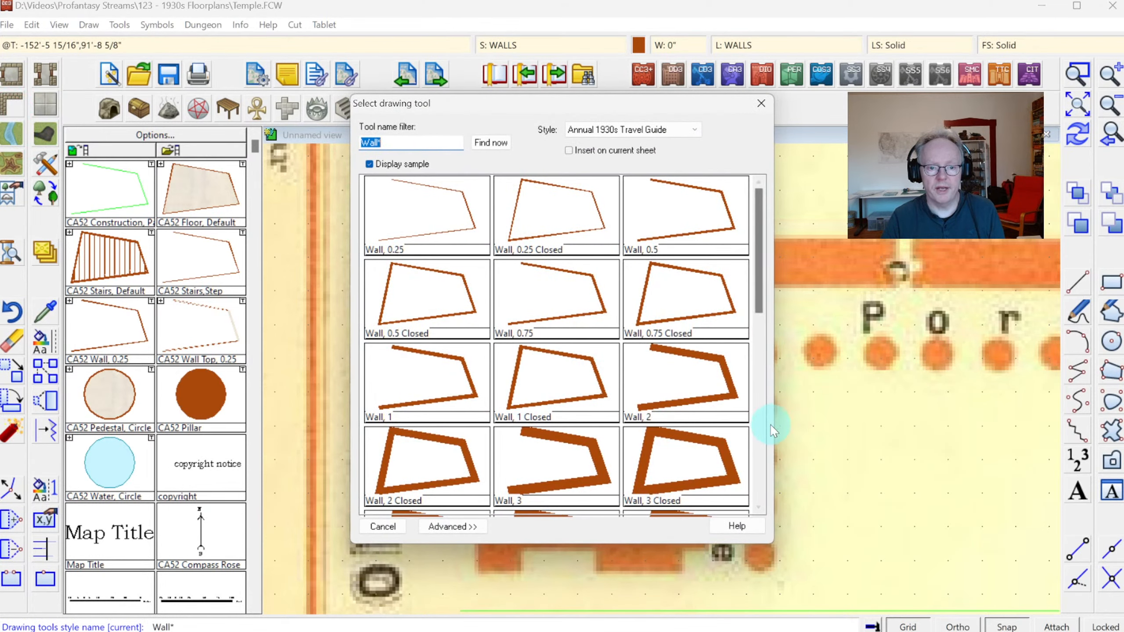
scroll(760, 429, "down", 3)
left_click(690, 394)
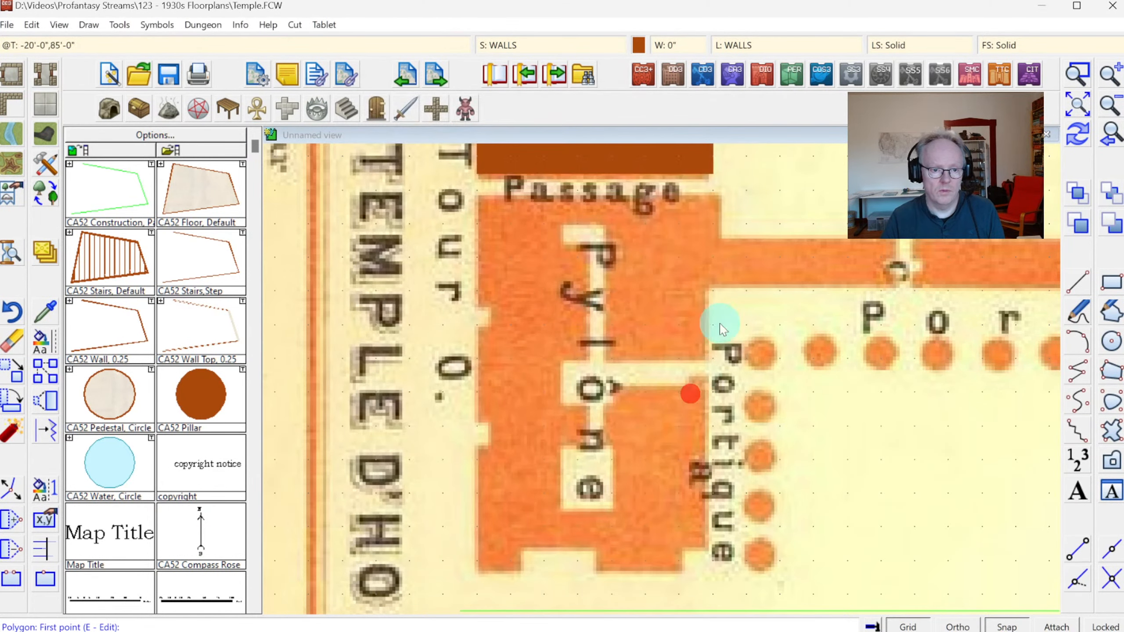
left_click(475, 196)
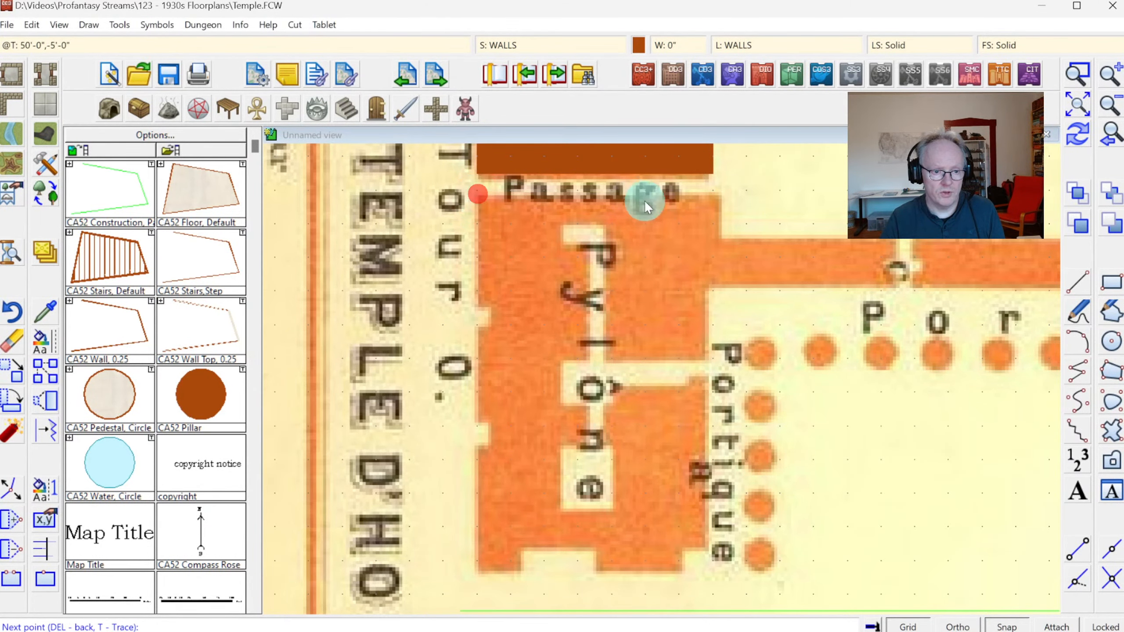
left_click(712, 192)
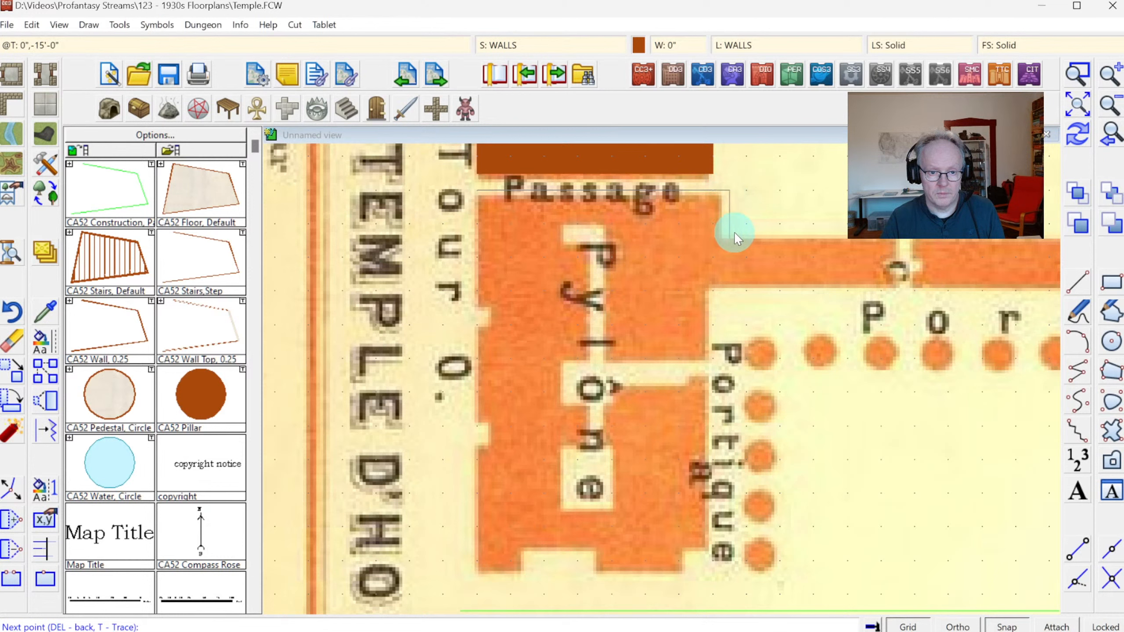
left_click(896, 250)
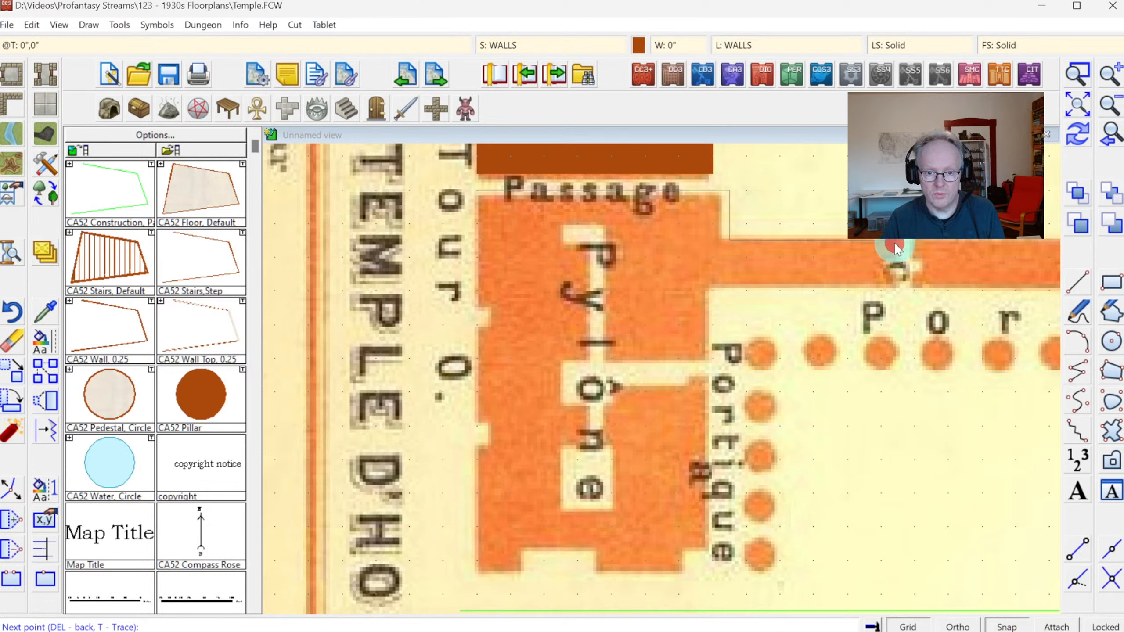
Continue the wall polygon from doorway c along the enclosure wall's inner edge, into the pylon and around its narrow upper chamber and corridor.
left_click(899, 261)
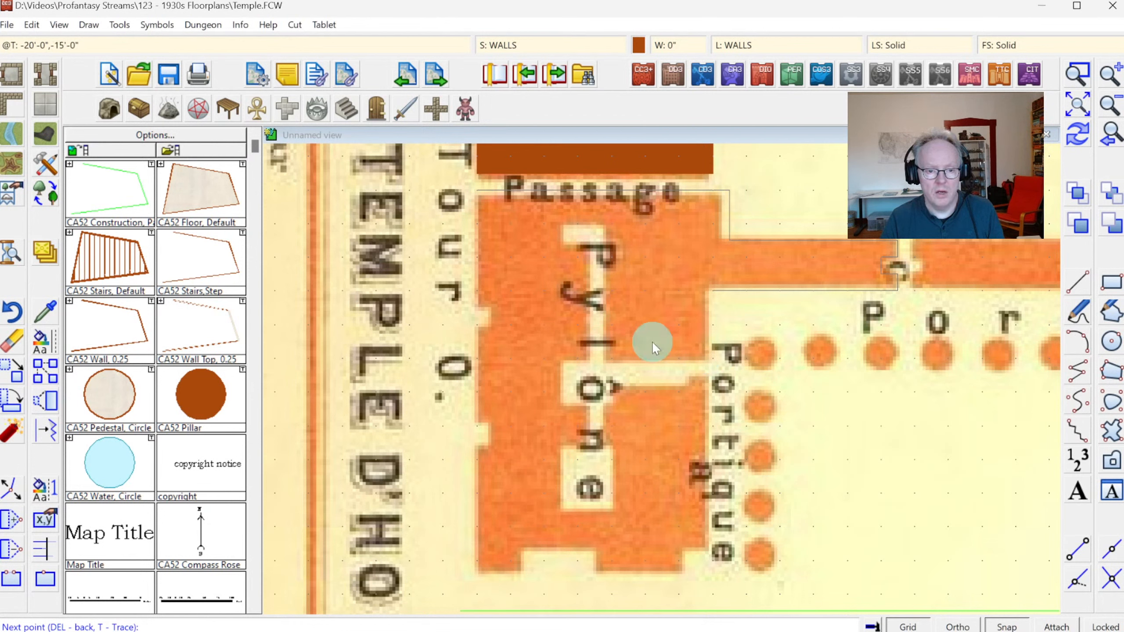
left_click(709, 360)
left_click(607, 361)
left_click(611, 228)
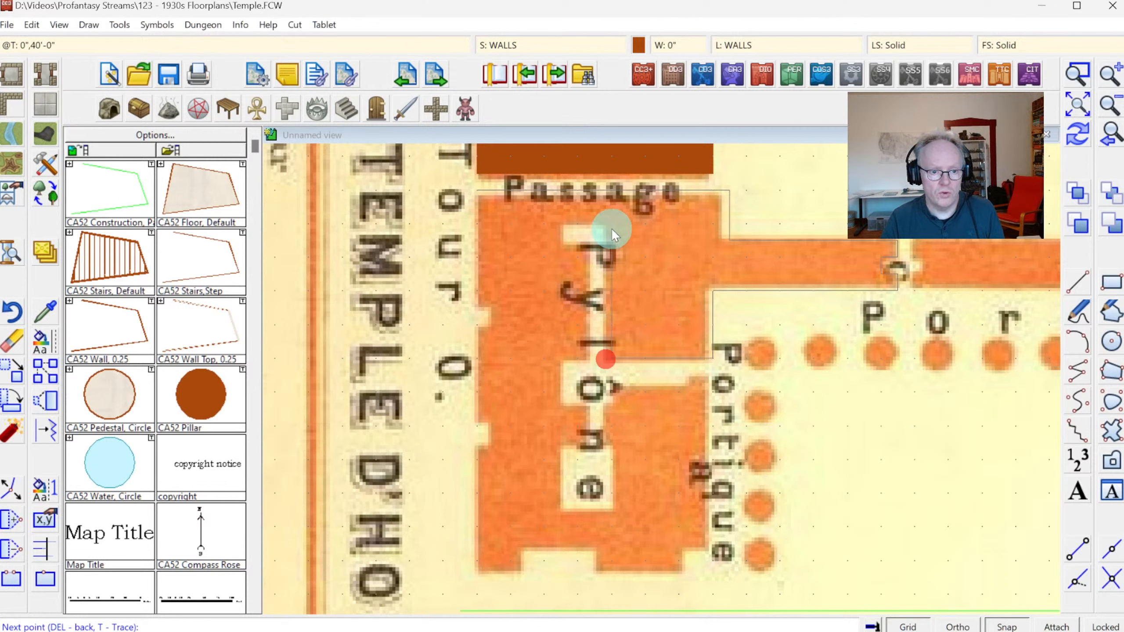
left_click(561, 246)
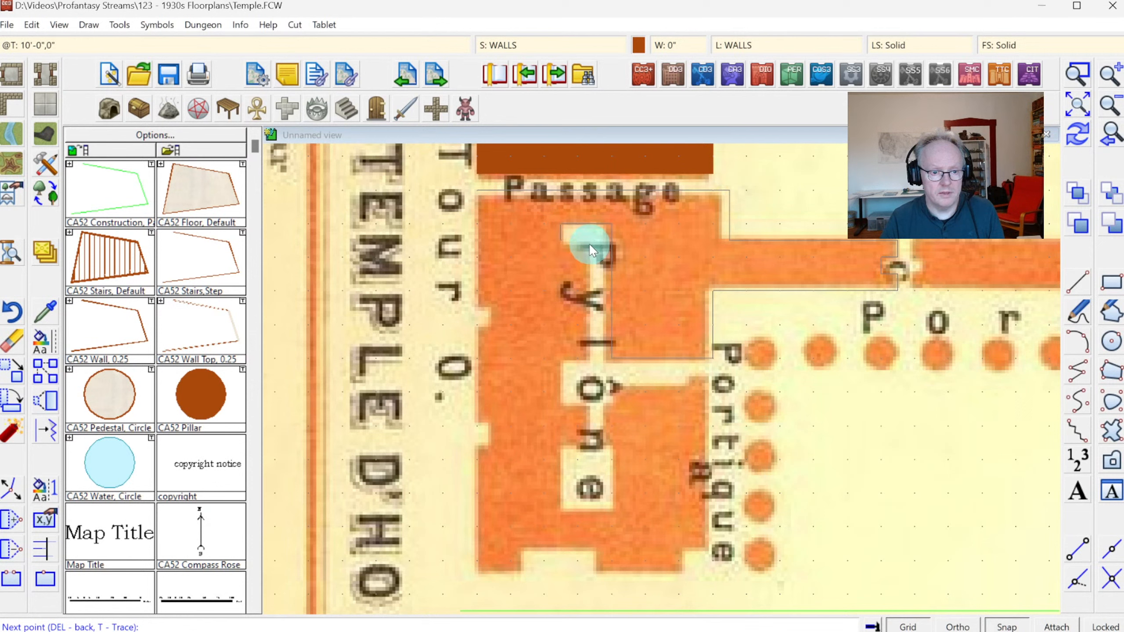
left_click(588, 242)
left_click(588, 363)
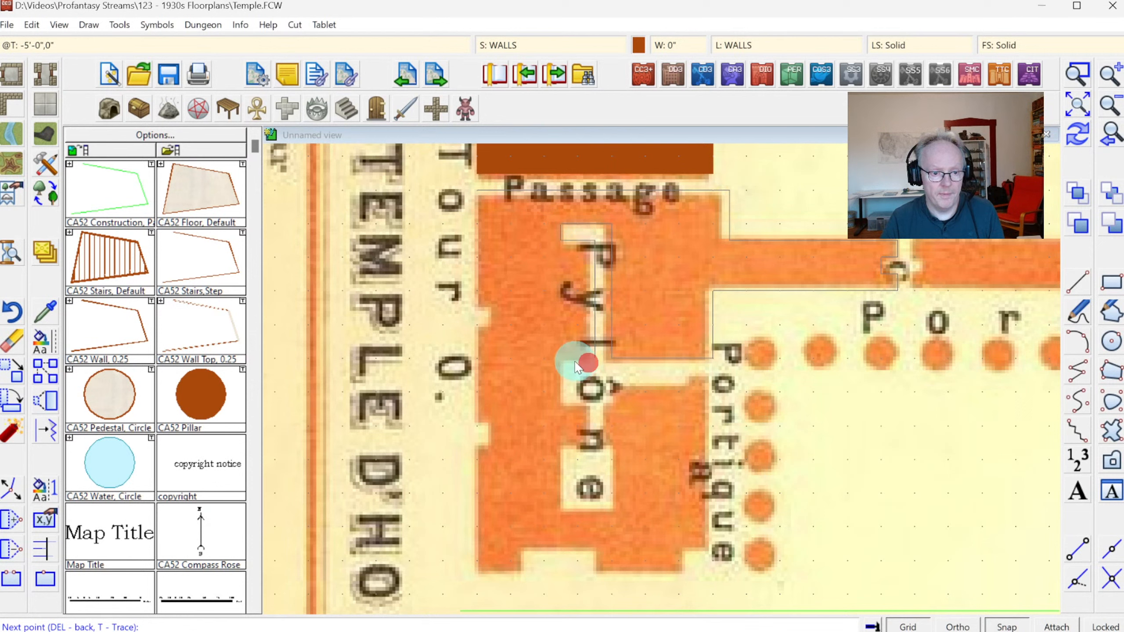
Trace the wall polygon around the pylon's middle chamber and the lower chamber beneath it.
left_click(558, 362)
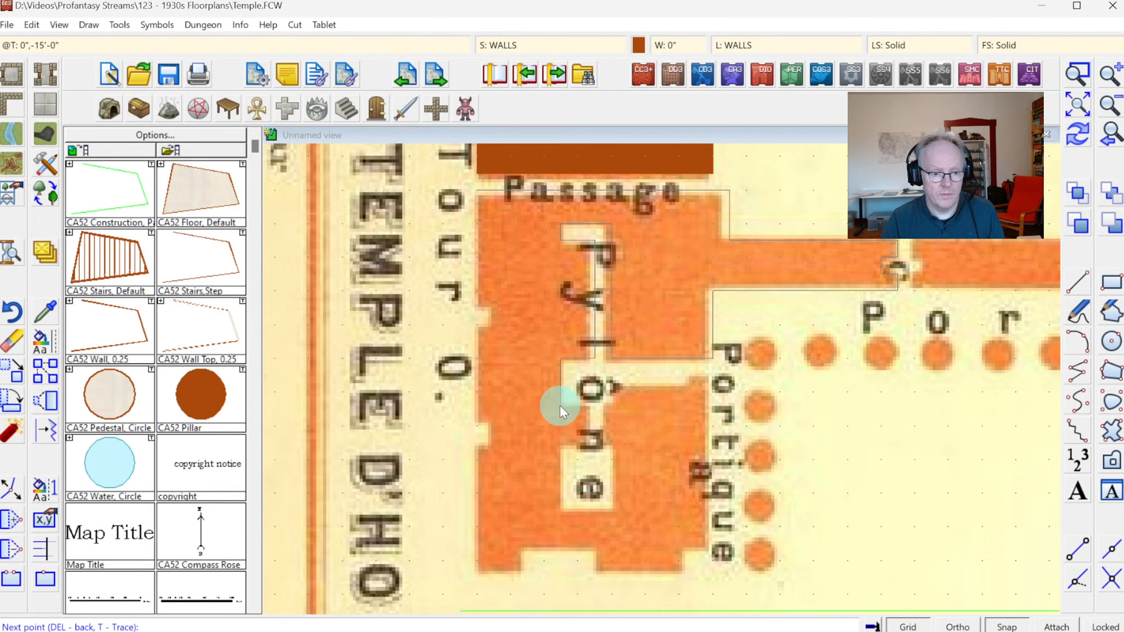
left_click(560, 407)
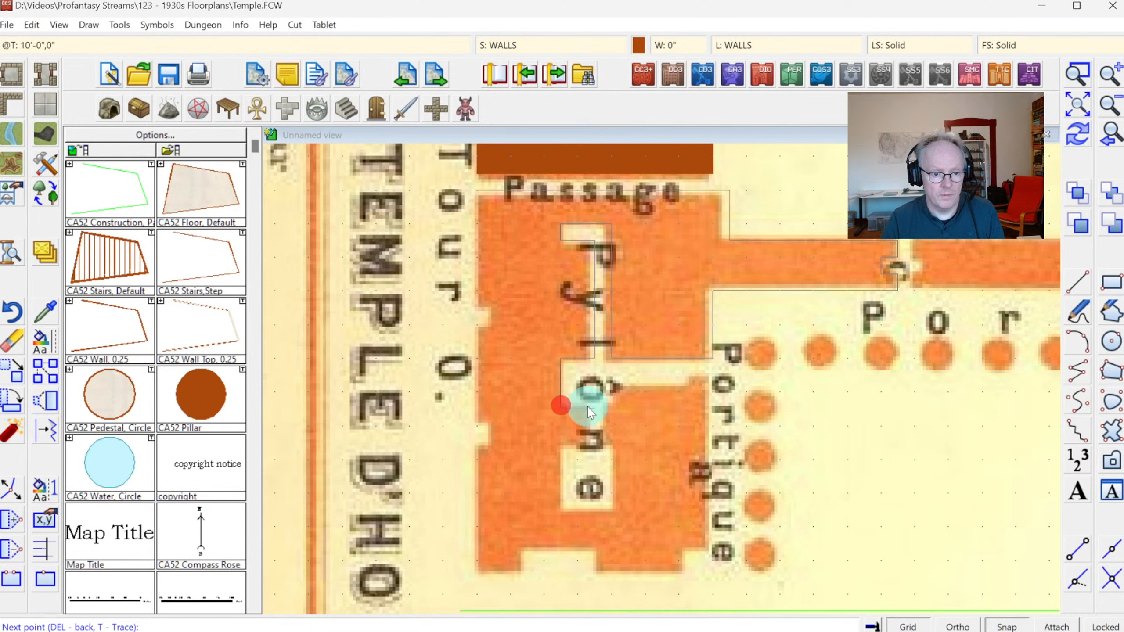
left_click(593, 448)
left_click(559, 444)
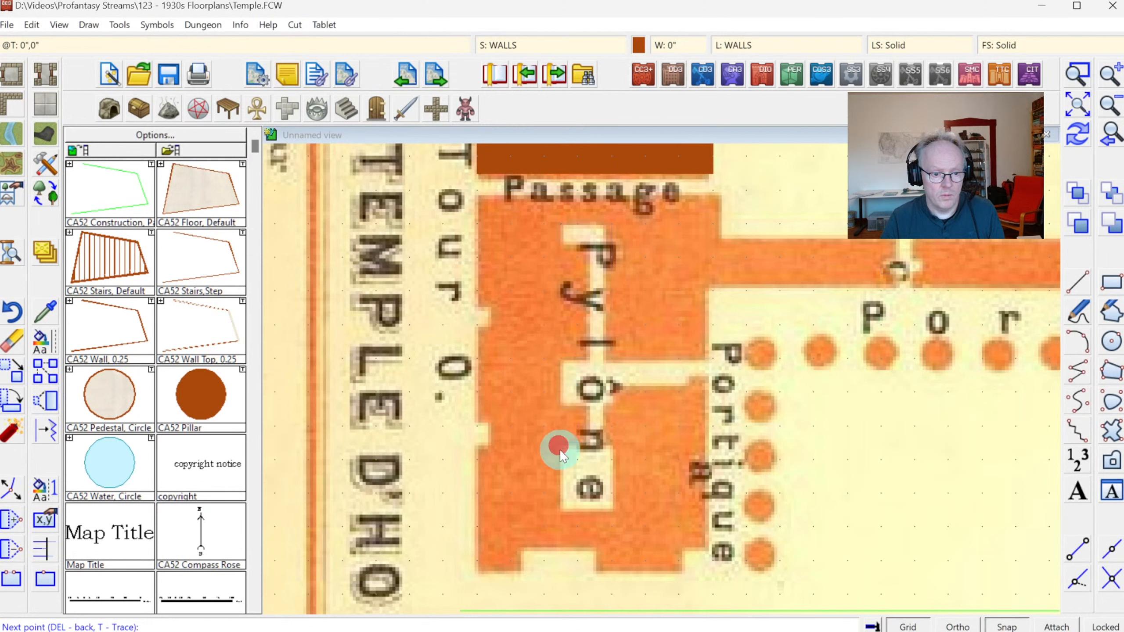
left_click(563, 513)
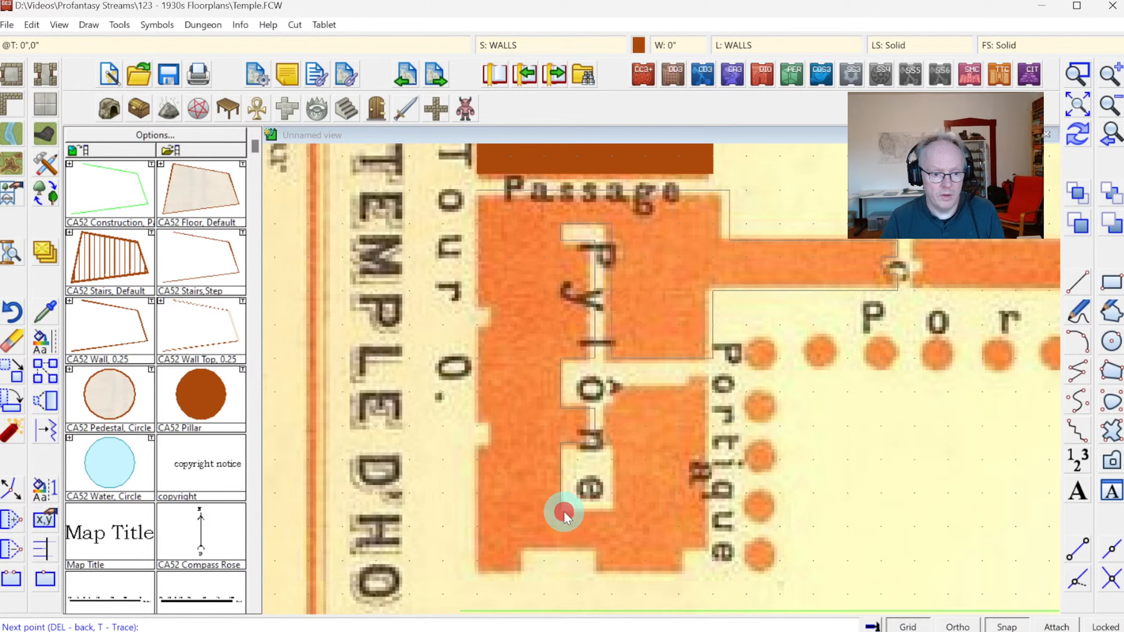
left_click(621, 510)
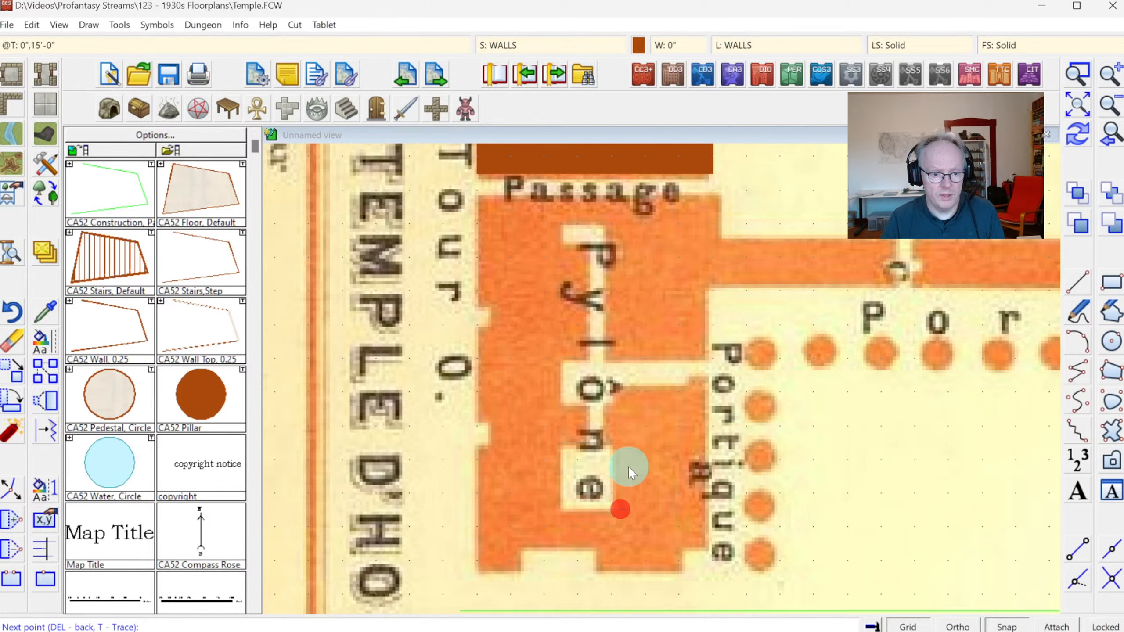
left_click(610, 443)
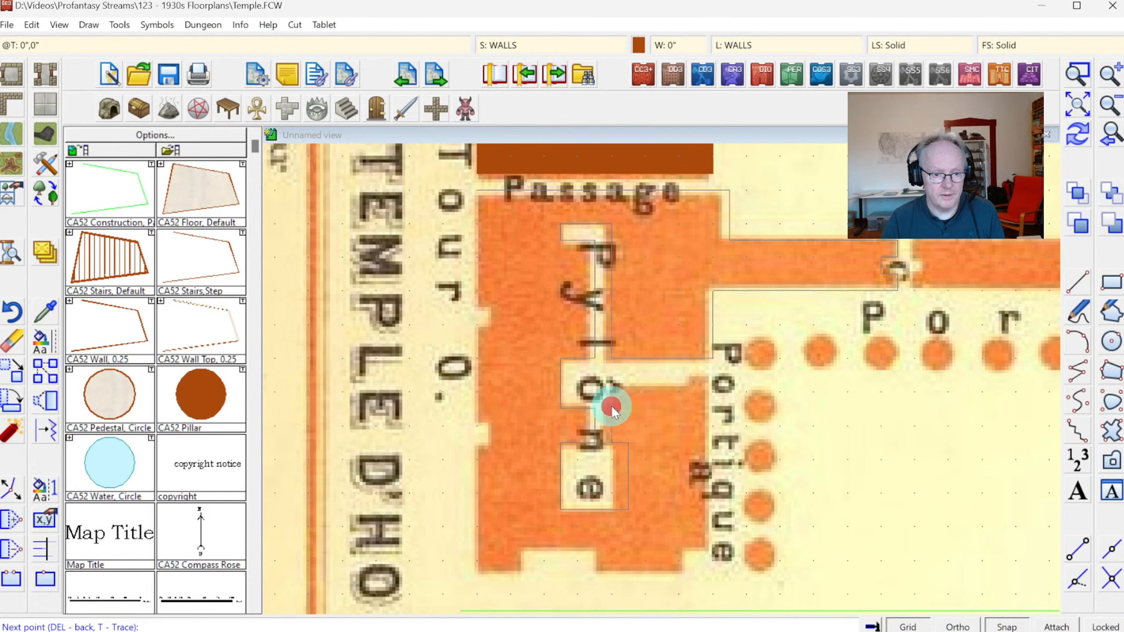
Trace the wall polygon along the lower edge of the pylon's entry passage and down its Portique-side face to the stepped corner.
left_click(628, 384)
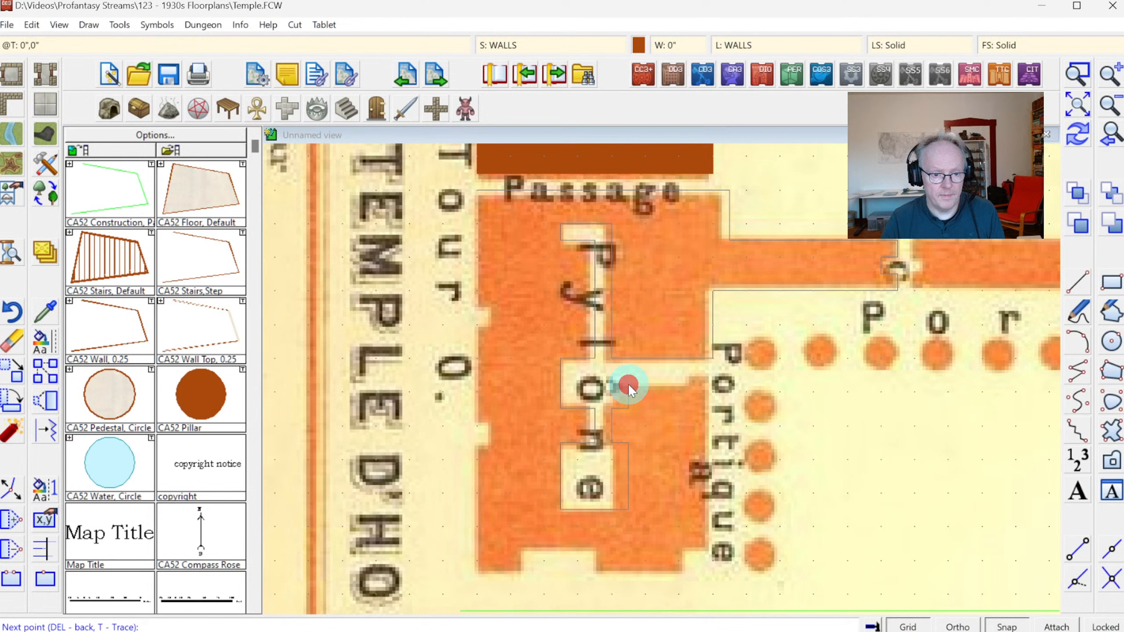
left_click(689, 373)
left_click(715, 376)
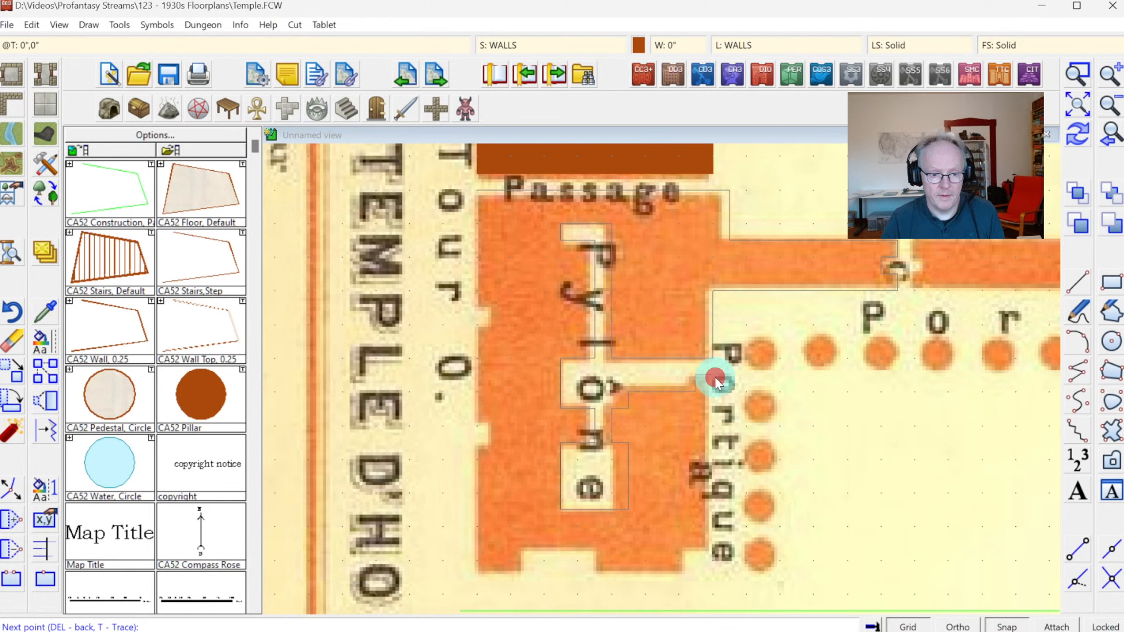
left_click(711, 551)
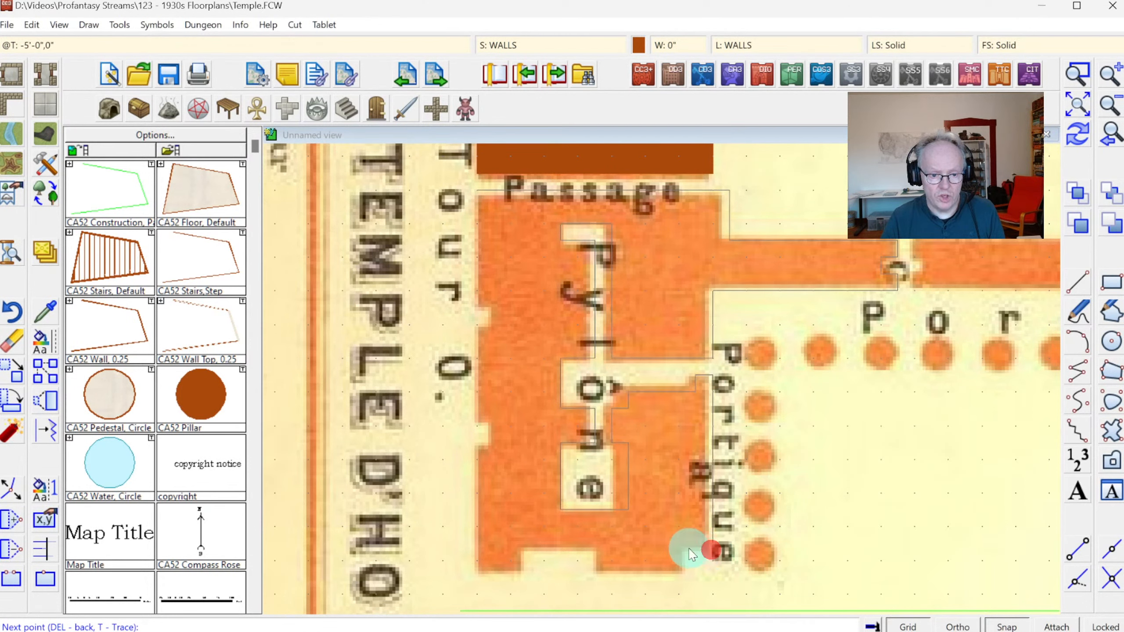
left_click(680, 573)
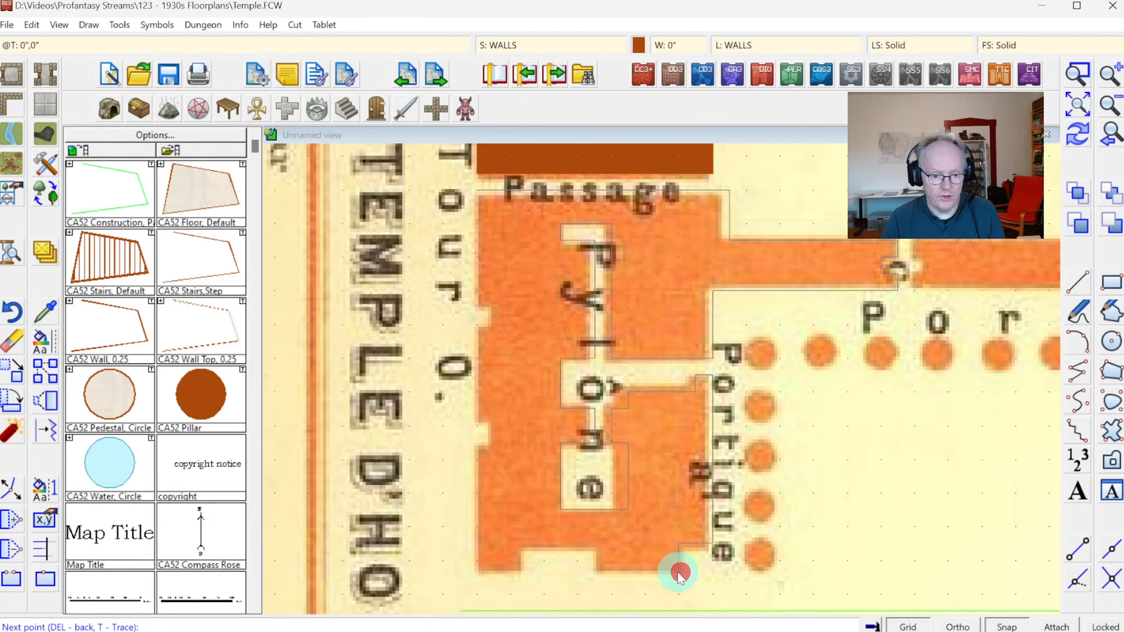
Trace the recess in the pylon's base and the notched outer face beside Tour O., and finish the wall polygon.
left_click(596, 584)
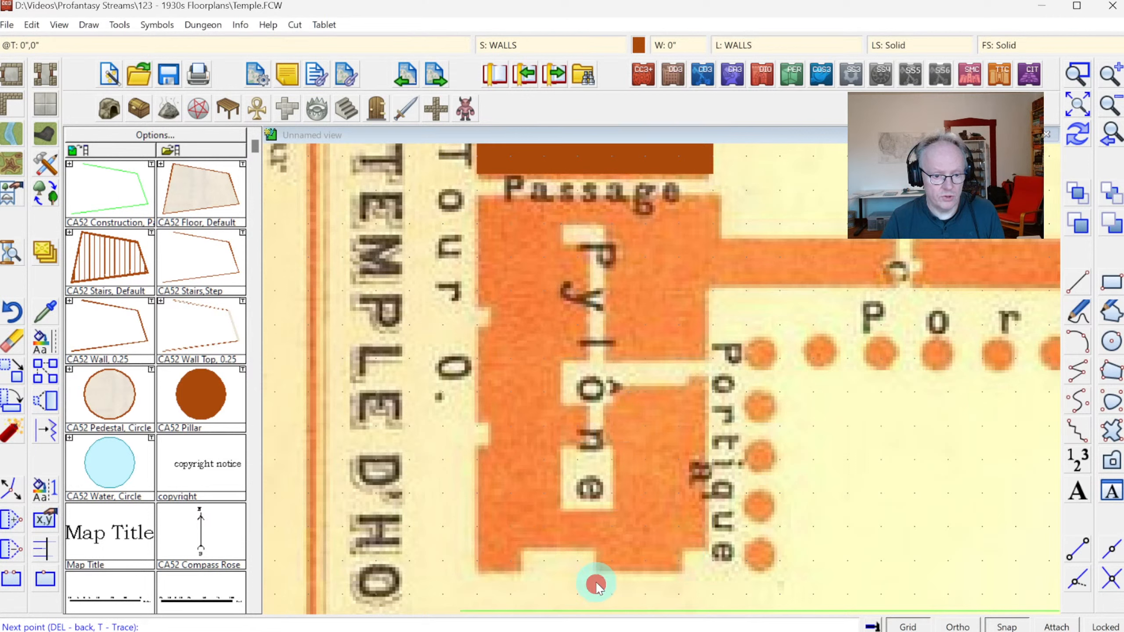
left_click(598, 550)
left_click(524, 541)
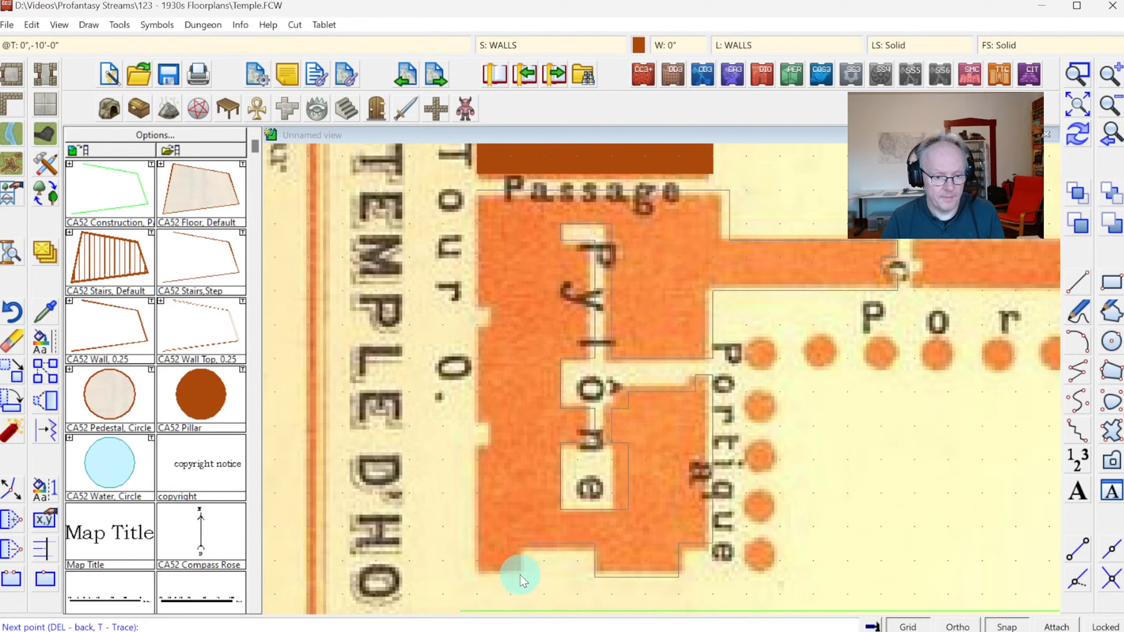
left_click(480, 574)
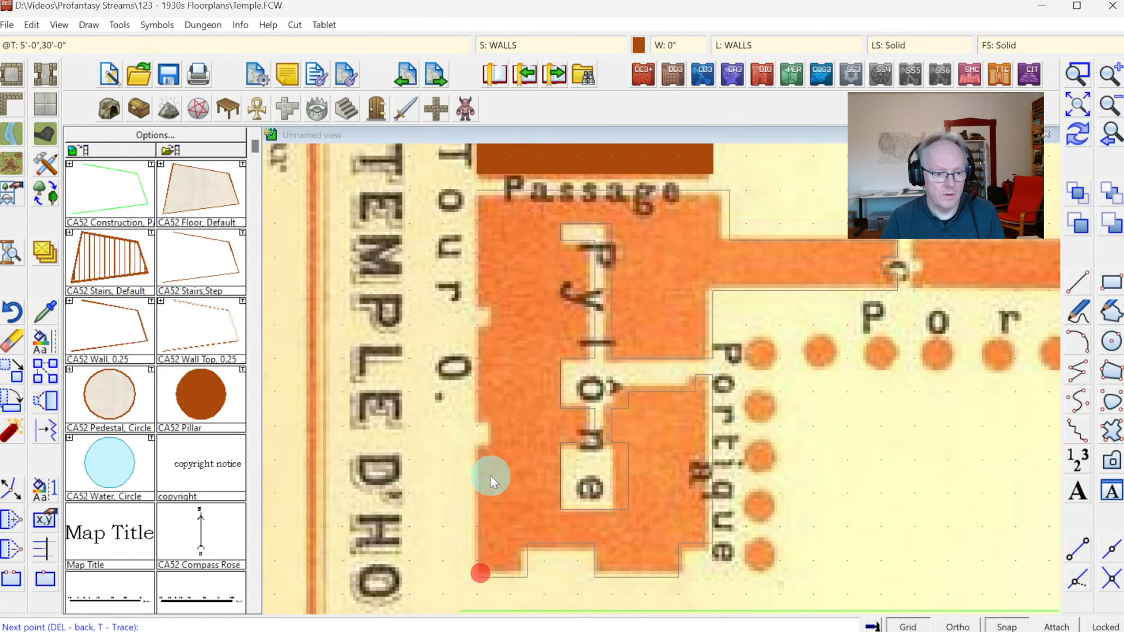
left_click(476, 450)
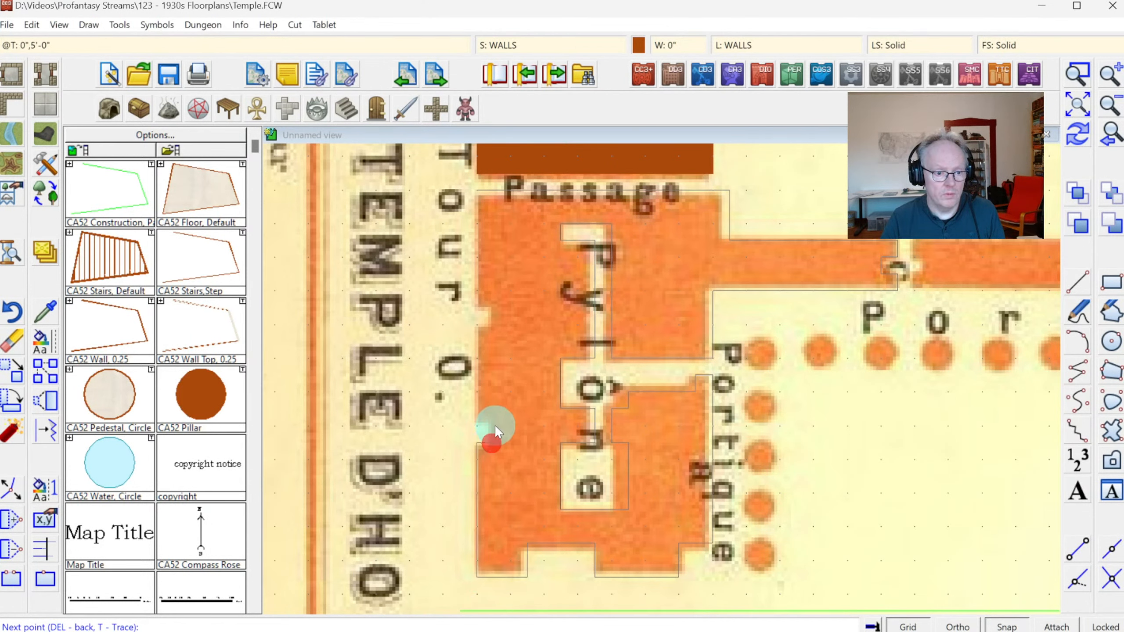
left_click(479, 424)
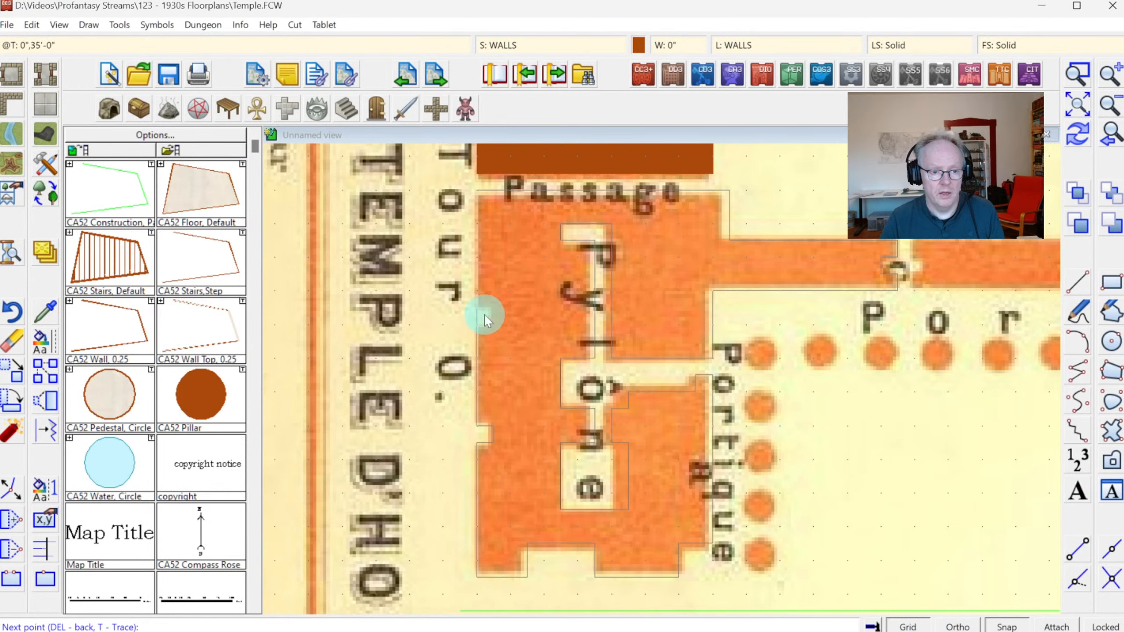
left_click(490, 230)
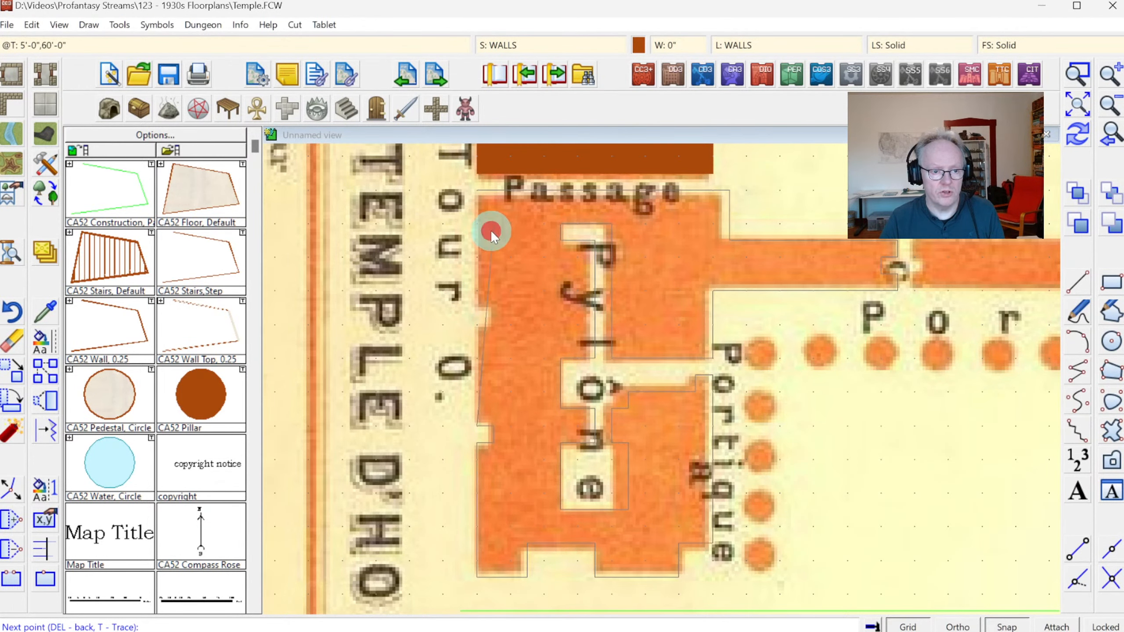
right_click(490, 230)
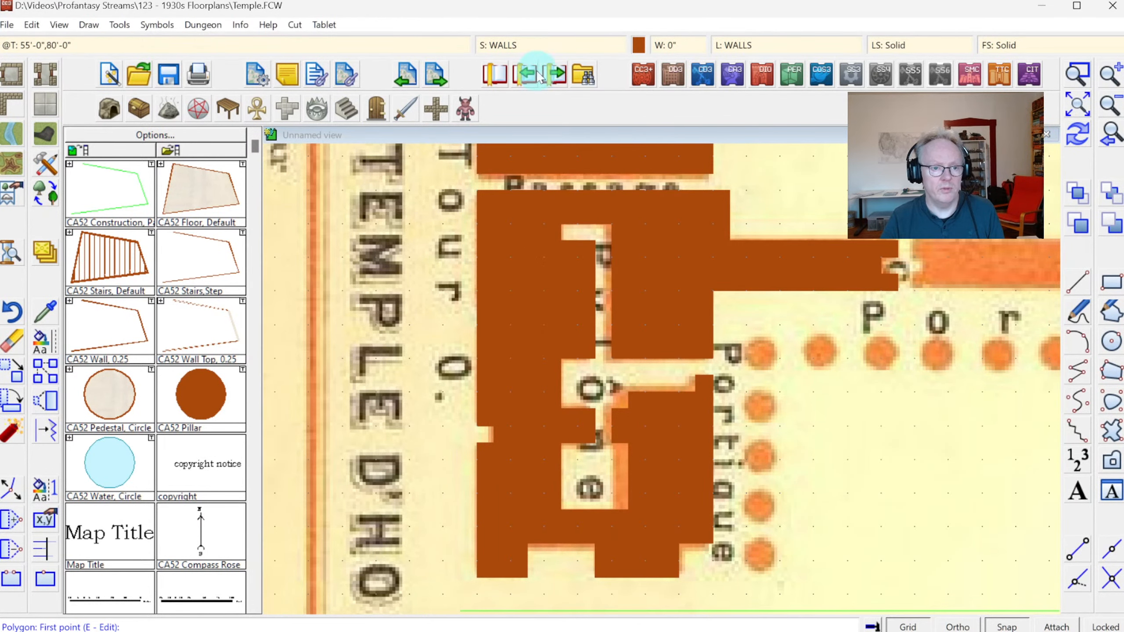
Activate sheet effects and add a Transparency effect with 50% opacity to the WALLS sheet.
left_click(505, 44)
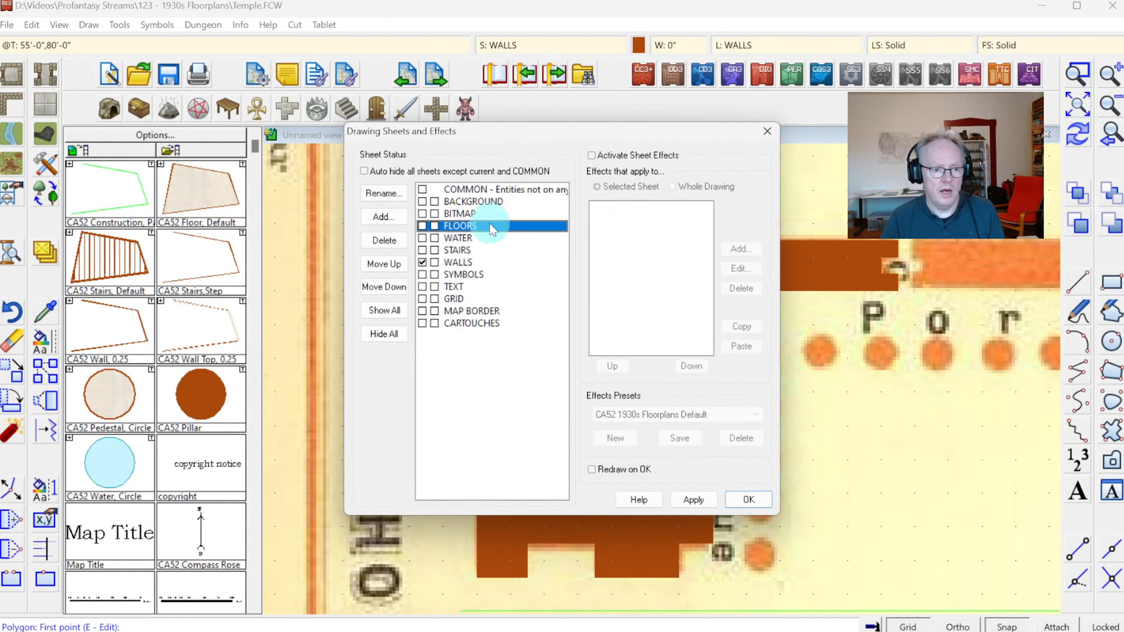
left_click(463, 262)
left_click(635, 156)
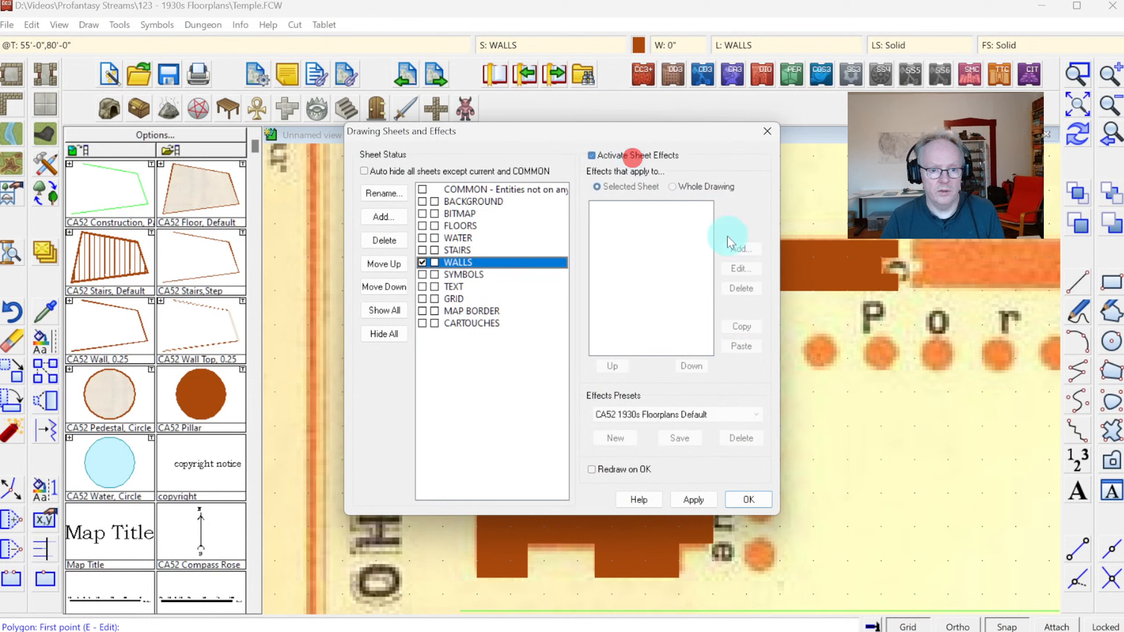
left_click(742, 248)
double_click(515, 376)
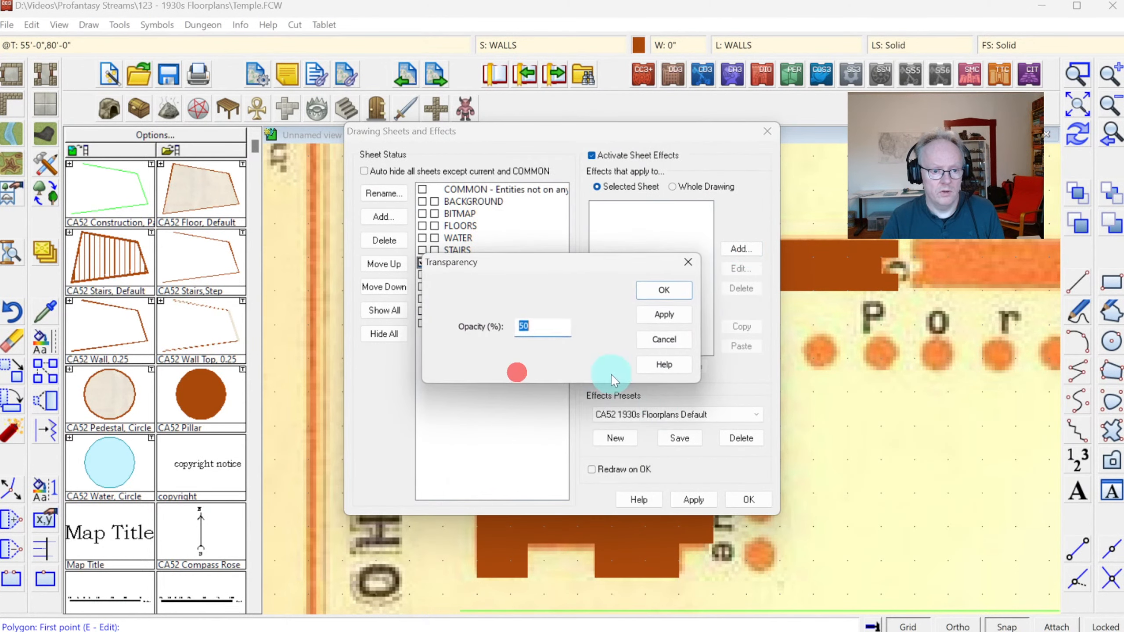
left_click(654, 283)
left_click(748, 500)
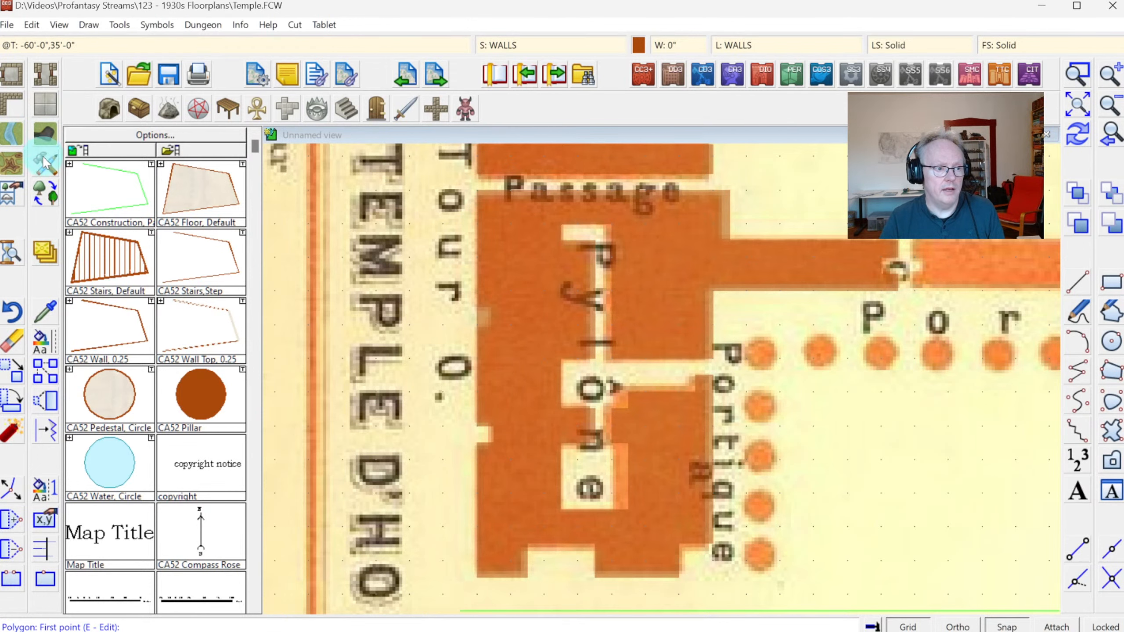
Filter the drawing tools by Wall* and choose the Wall, Current Width Closed tool.
left_click(44, 173)
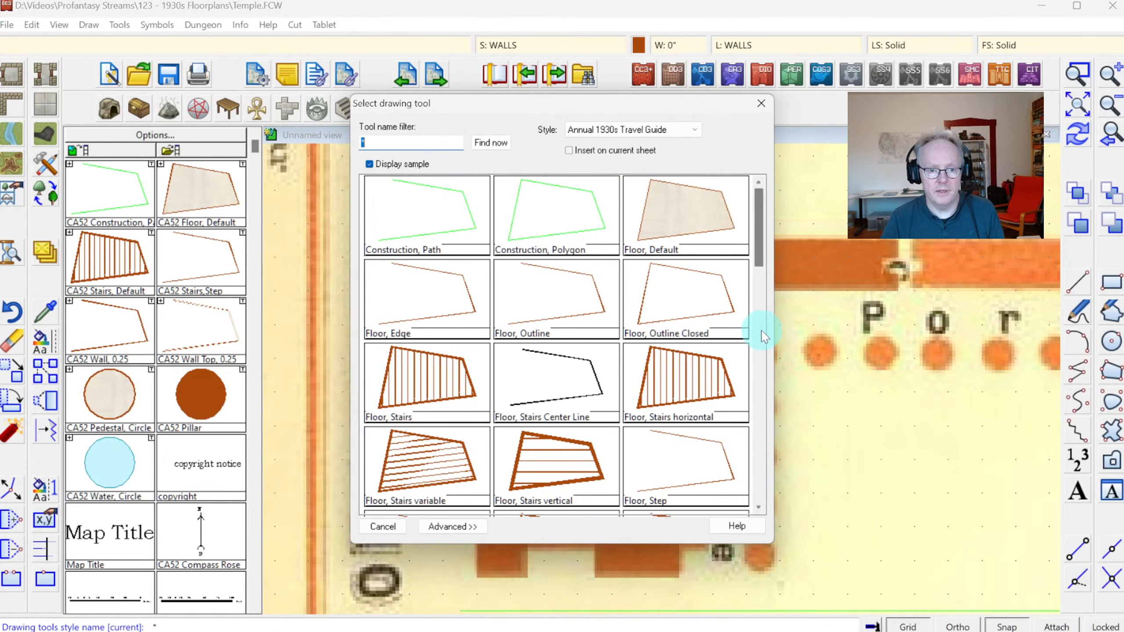
type("Wall*")
key("Return")
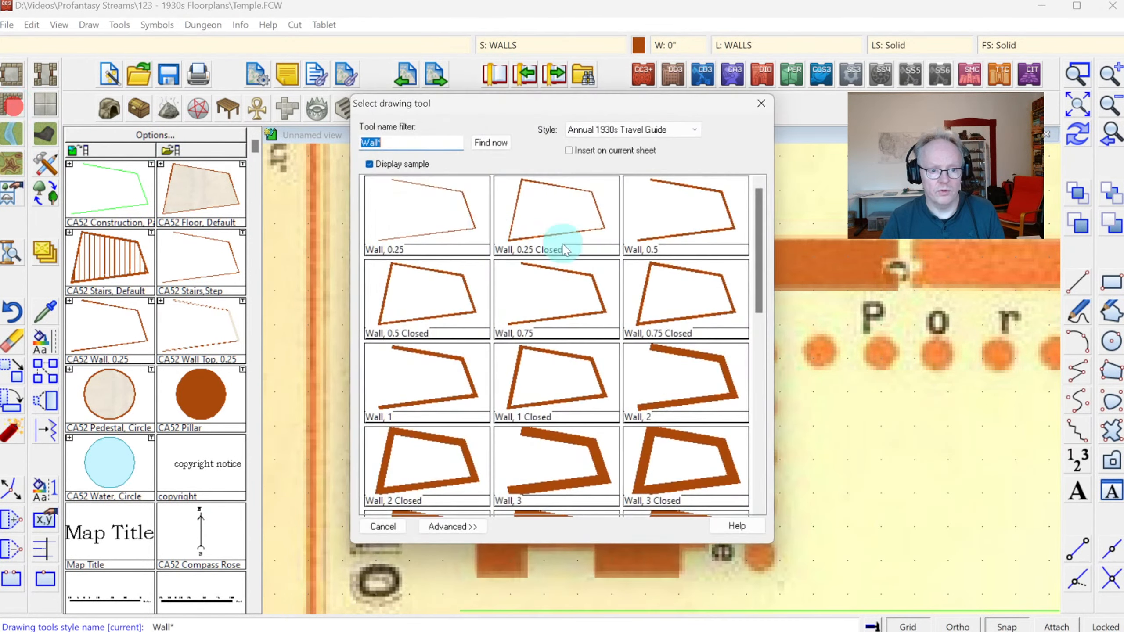
left_click_drag(755, 205, 758, 268)
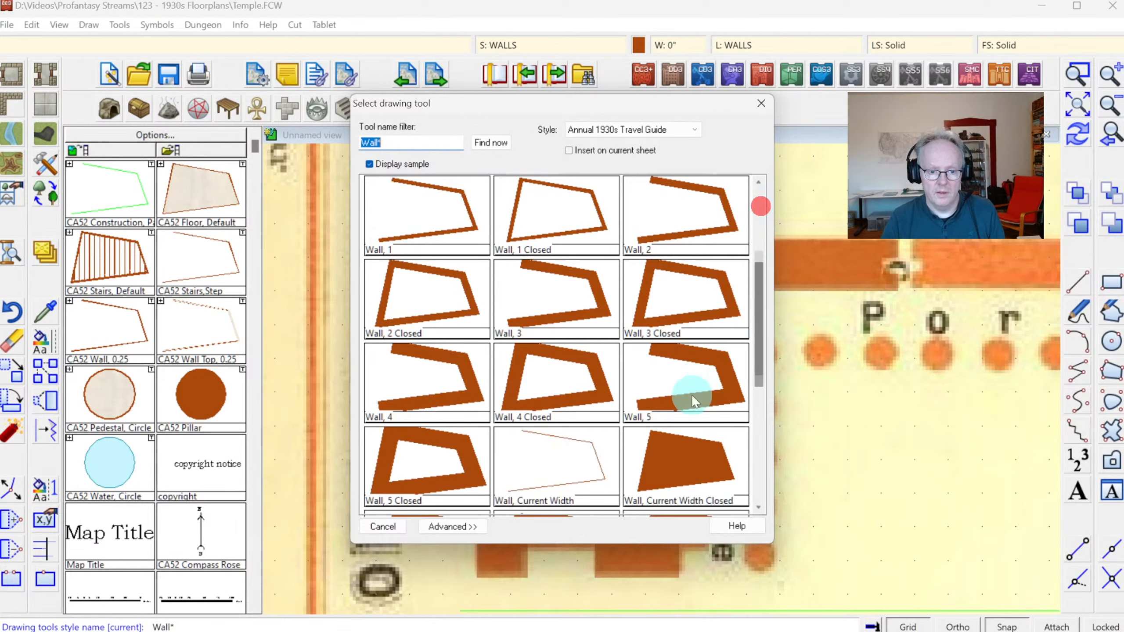
left_click(665, 453)
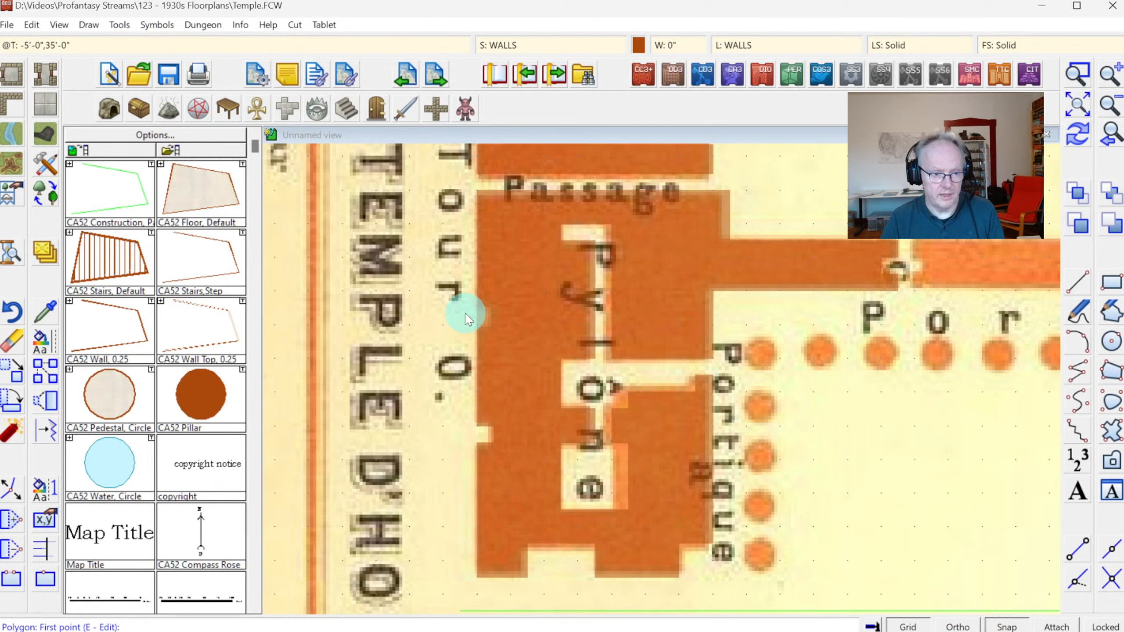
Edit the pylon wall polygon's outer edge between the lower notch and the Passage corner to cut the missing upper notch.
key("e")
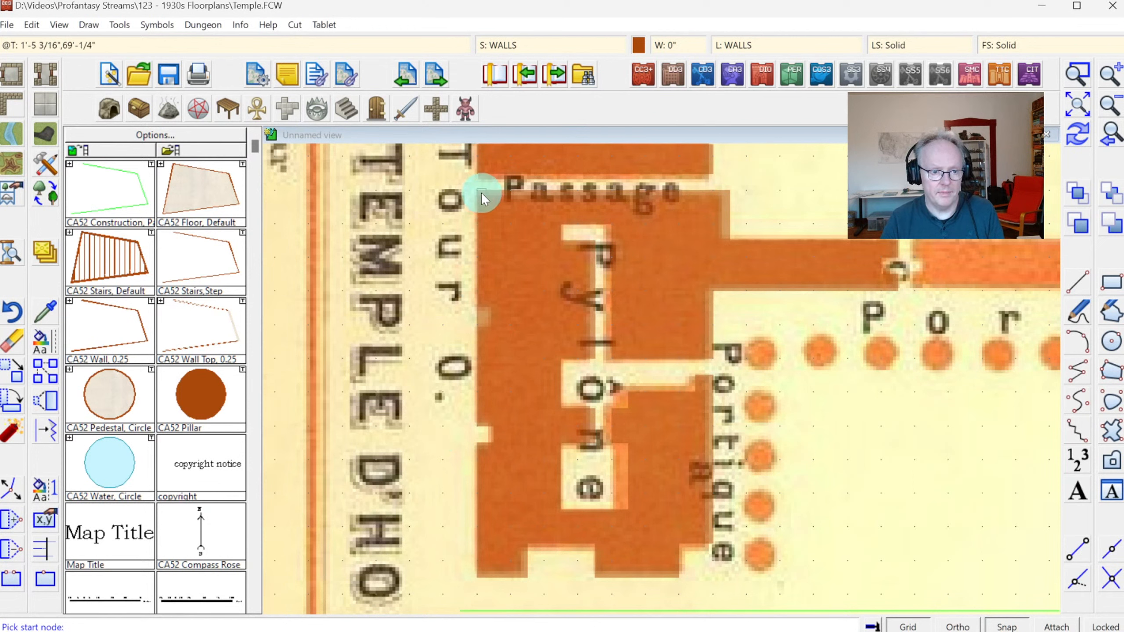
left_click(480, 424)
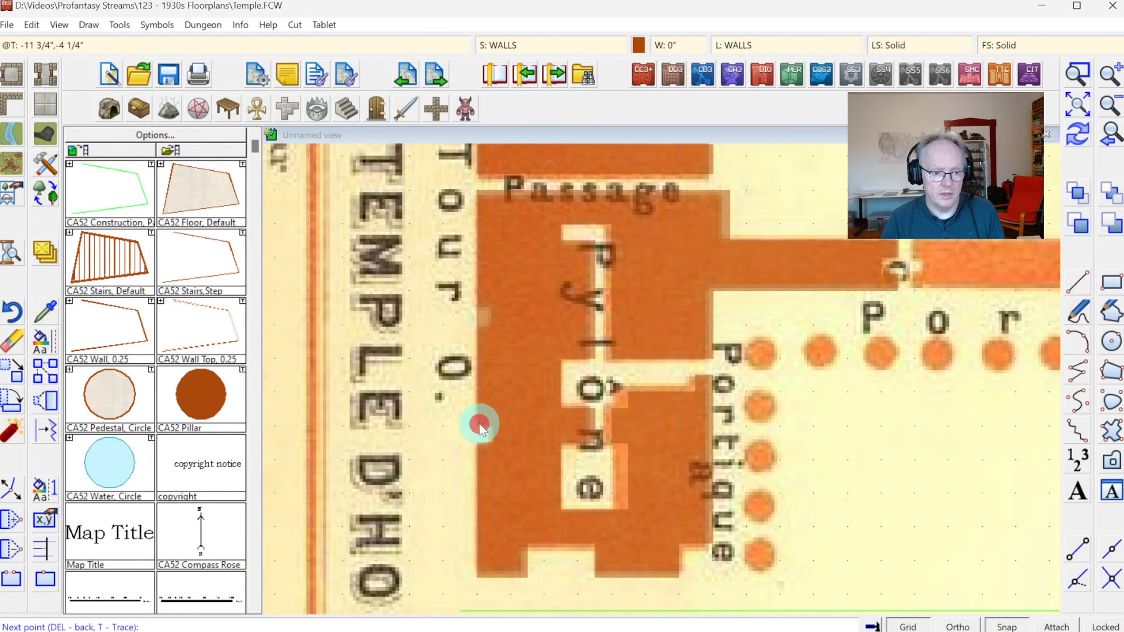
left_click(475, 308)
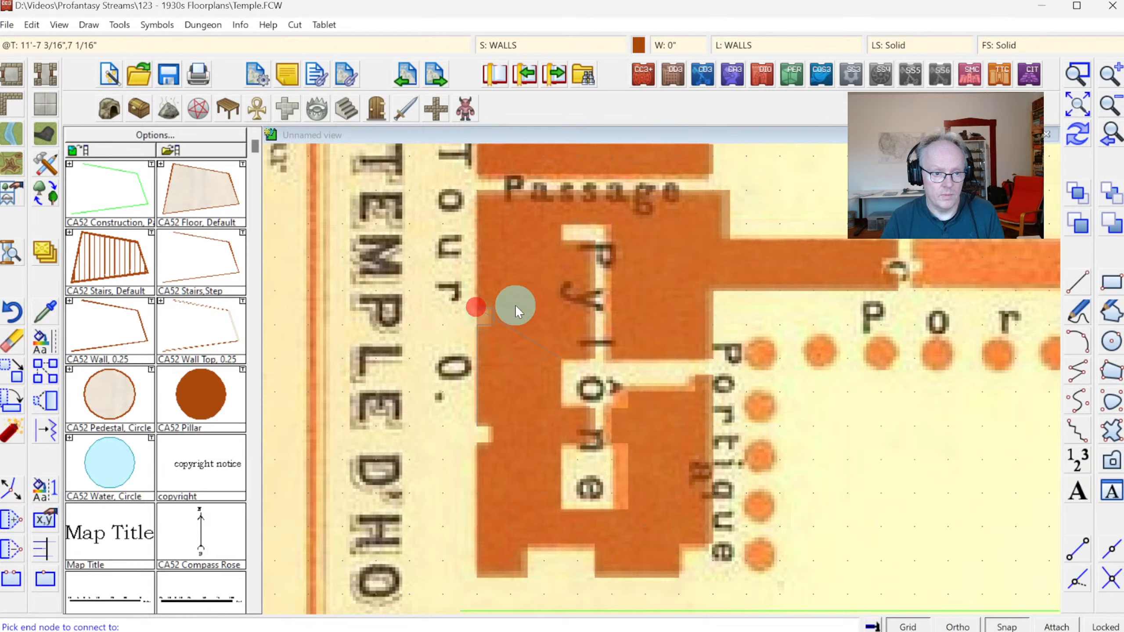
left_click(483, 181)
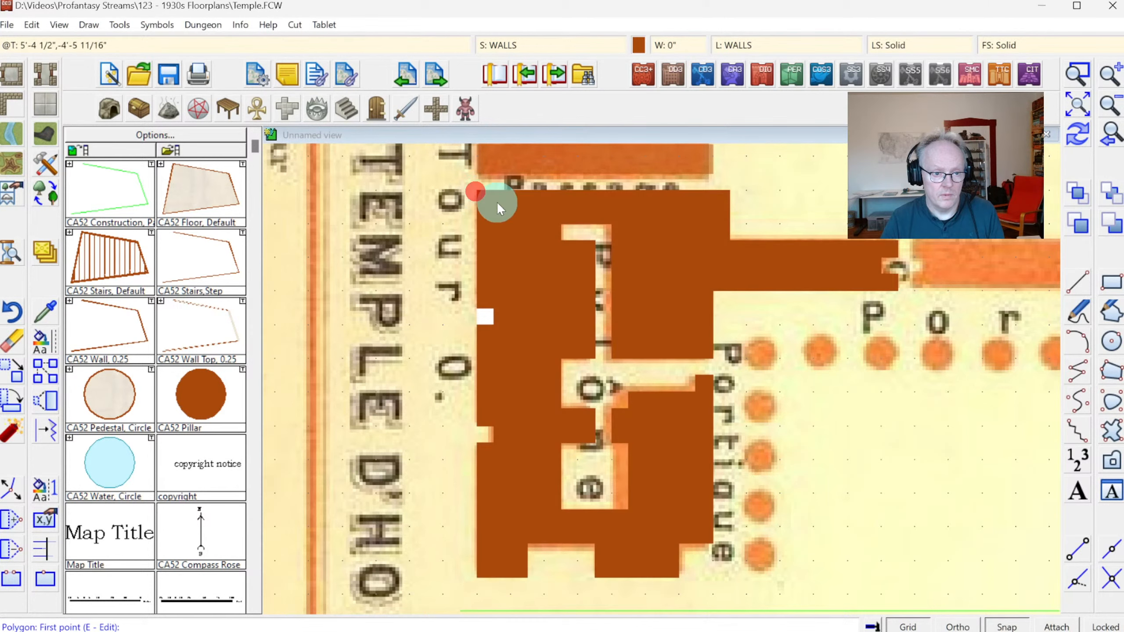
left_click(1080, 131)
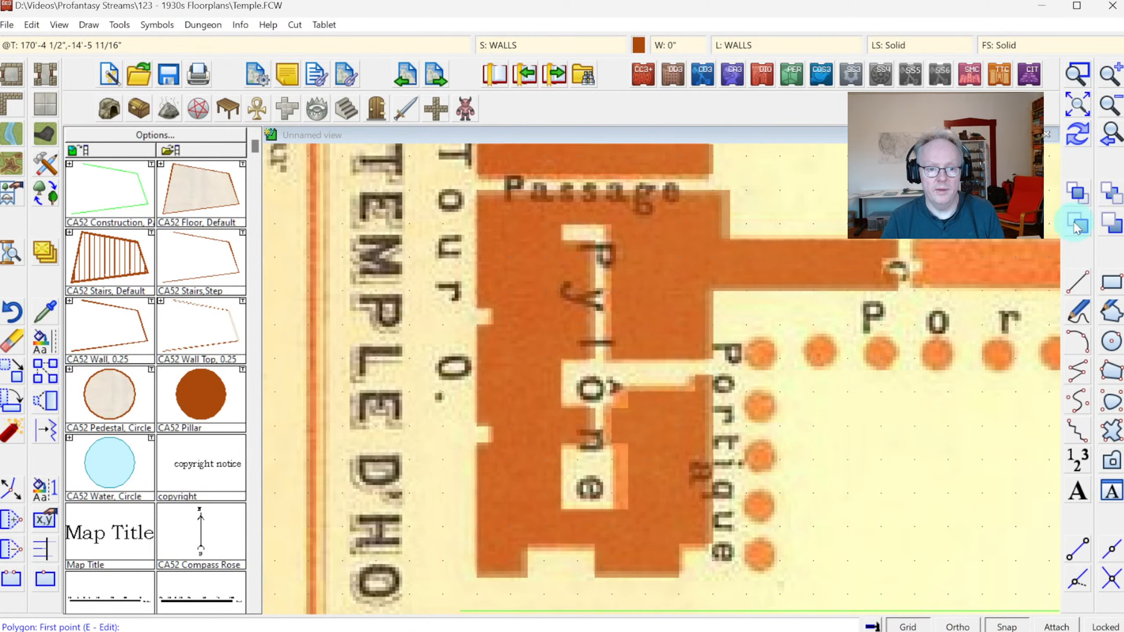
left_click(1078, 105)
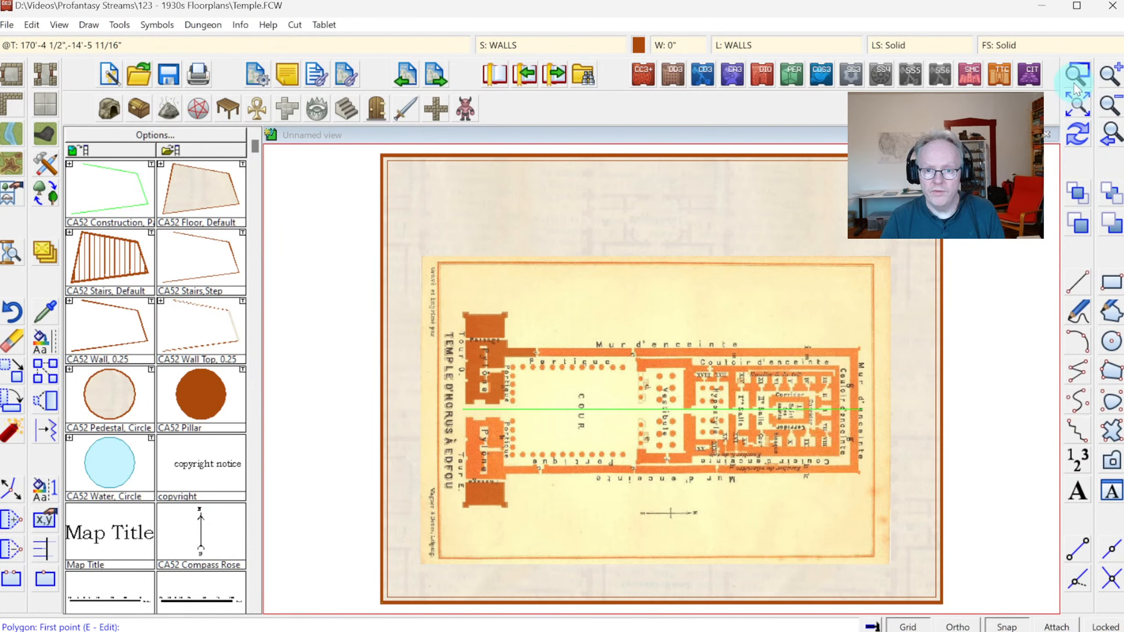
Trace the enclosure wall above the Portique, about 165' long between the two openings marked c, with the Wall, Current Width Closed tool.
left_click(1077, 87)
left_click(450, 306)
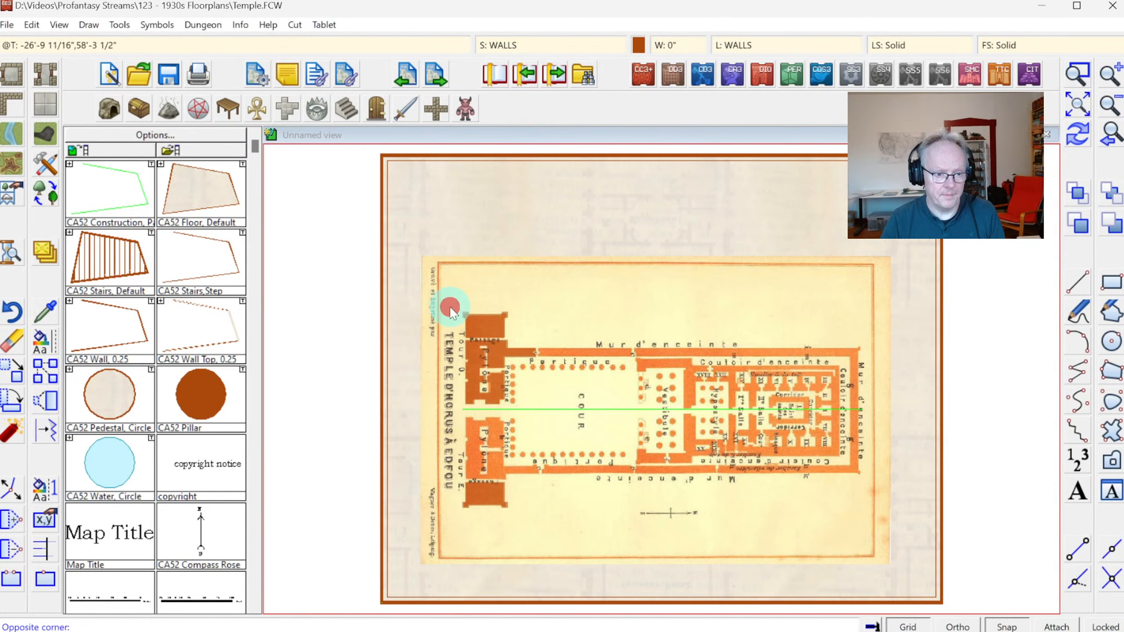
left_click(532, 495)
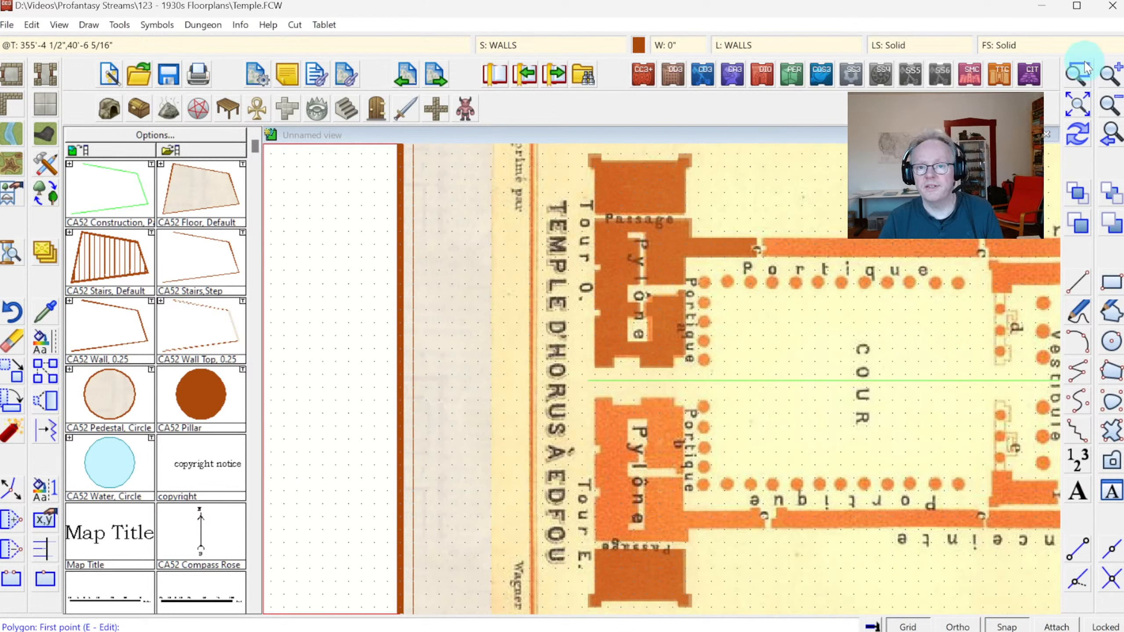
left_click(1077, 72)
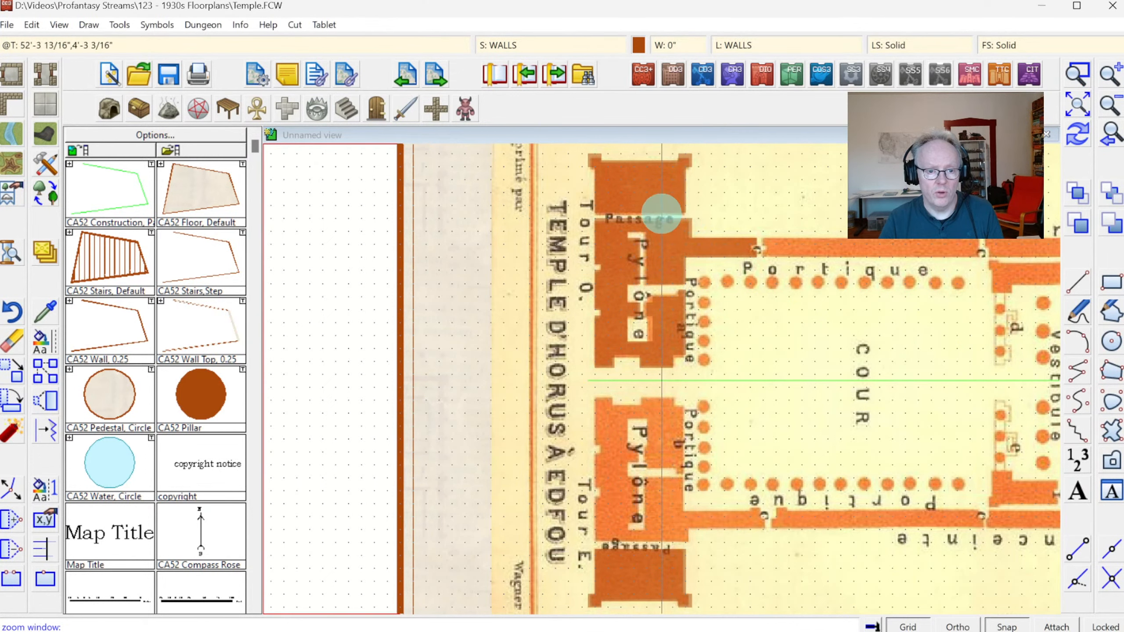
left_click(657, 214)
left_click(1009, 396)
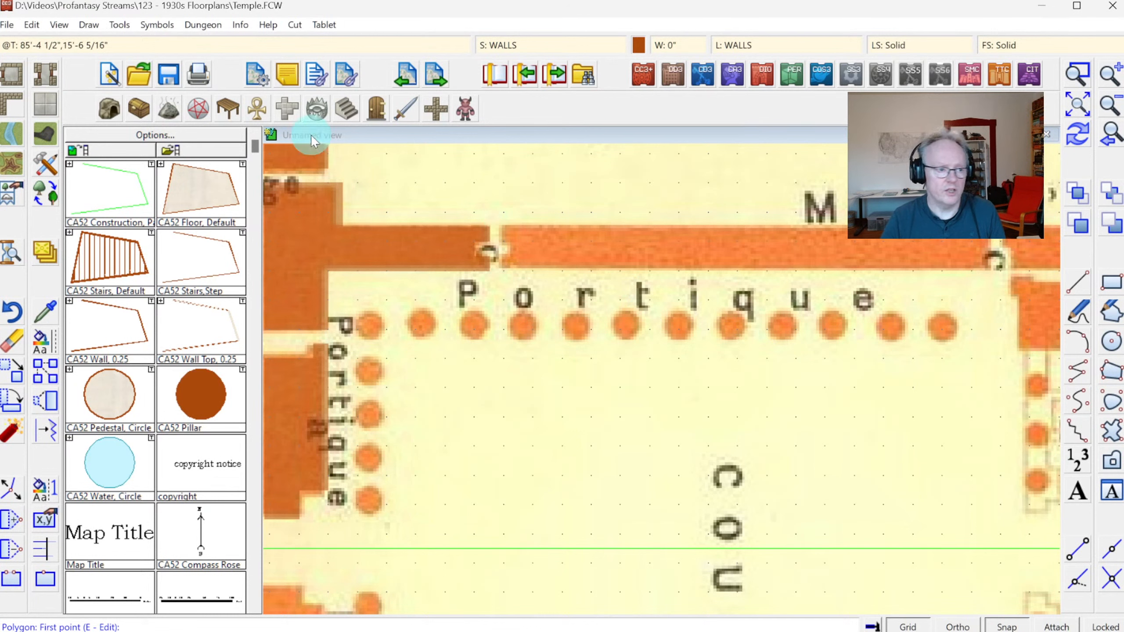
left_click(9, 108)
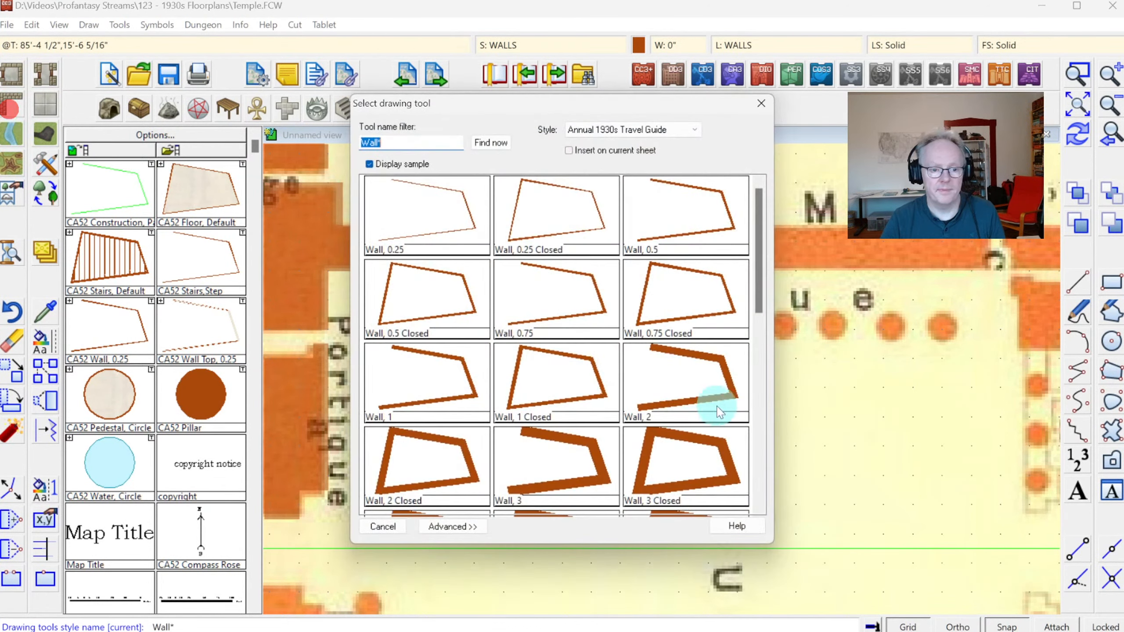
left_click(758, 437)
left_click(696, 384)
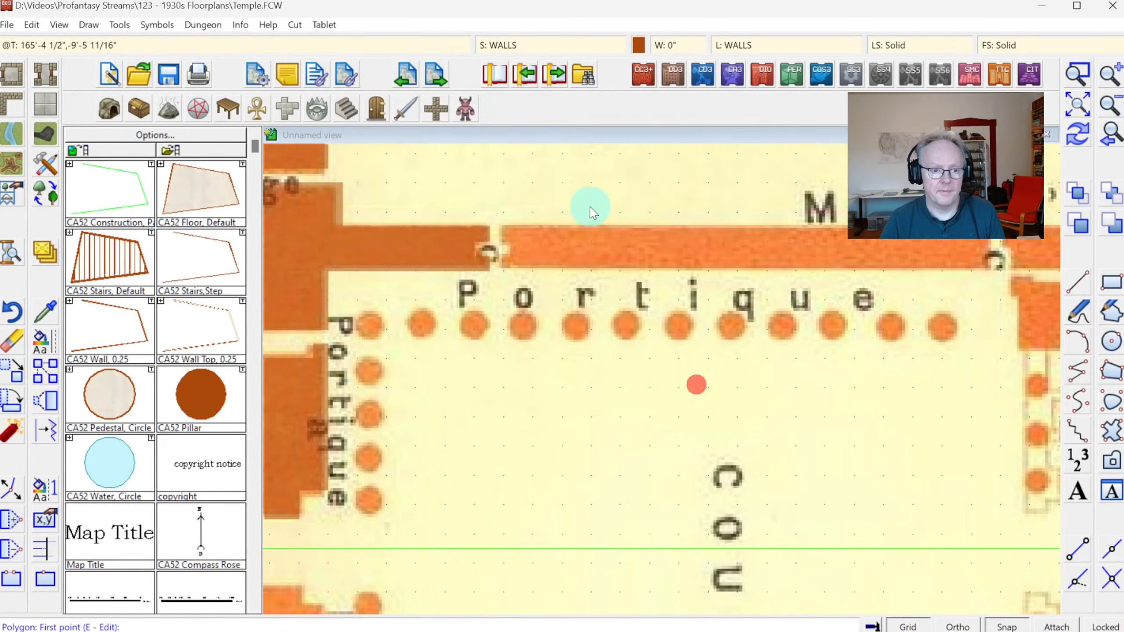
left_click(502, 225)
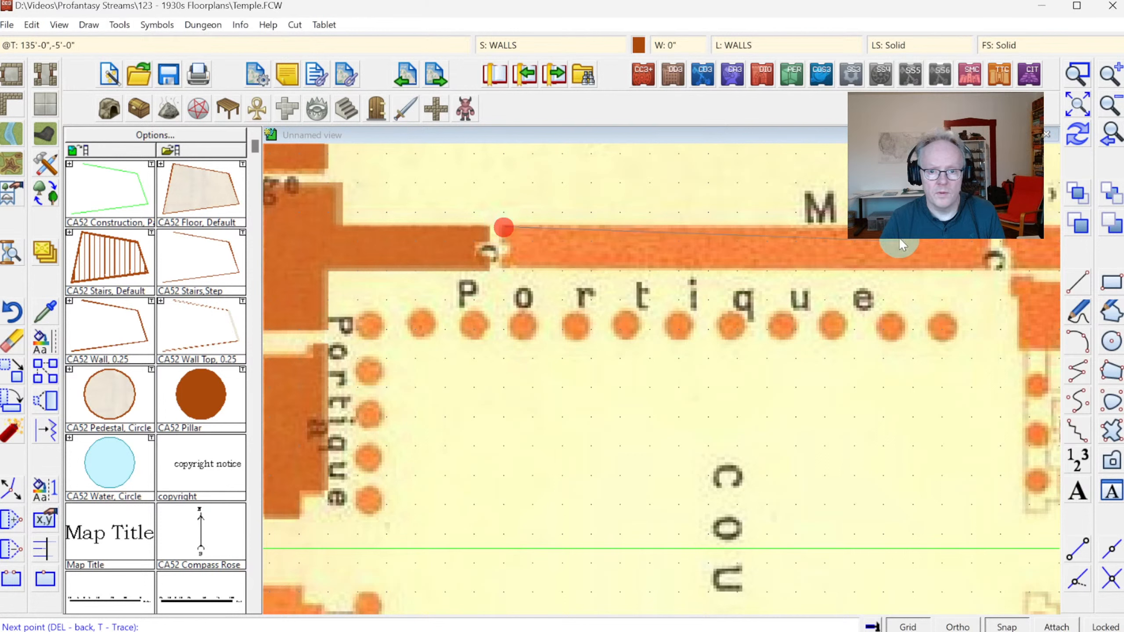
left_click(991, 230)
left_click(995, 264)
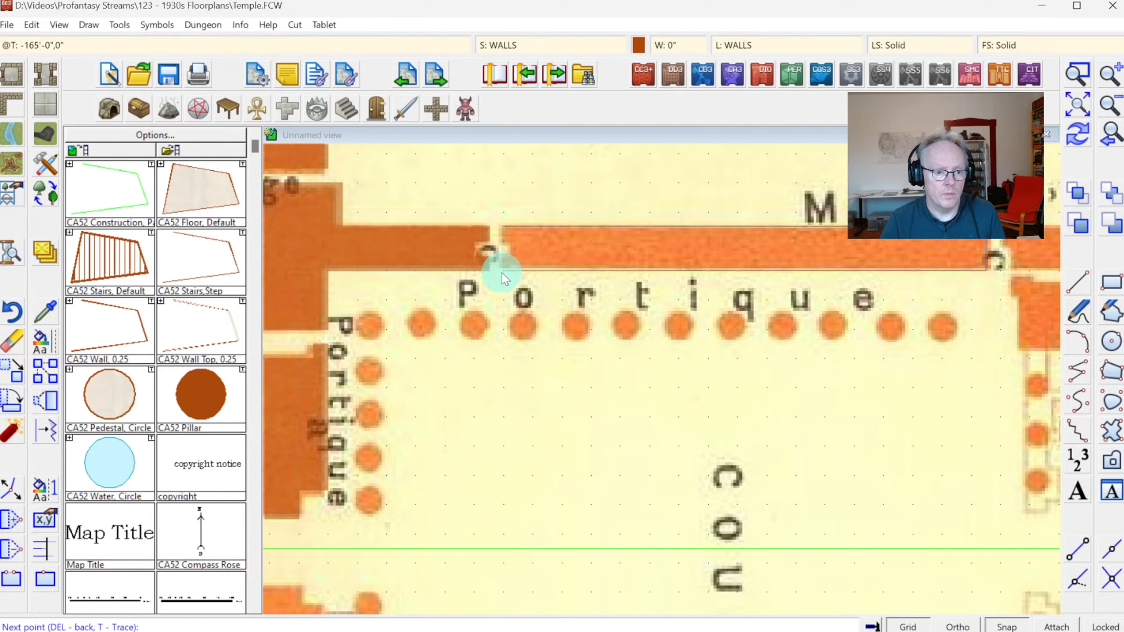
left_click(500, 256)
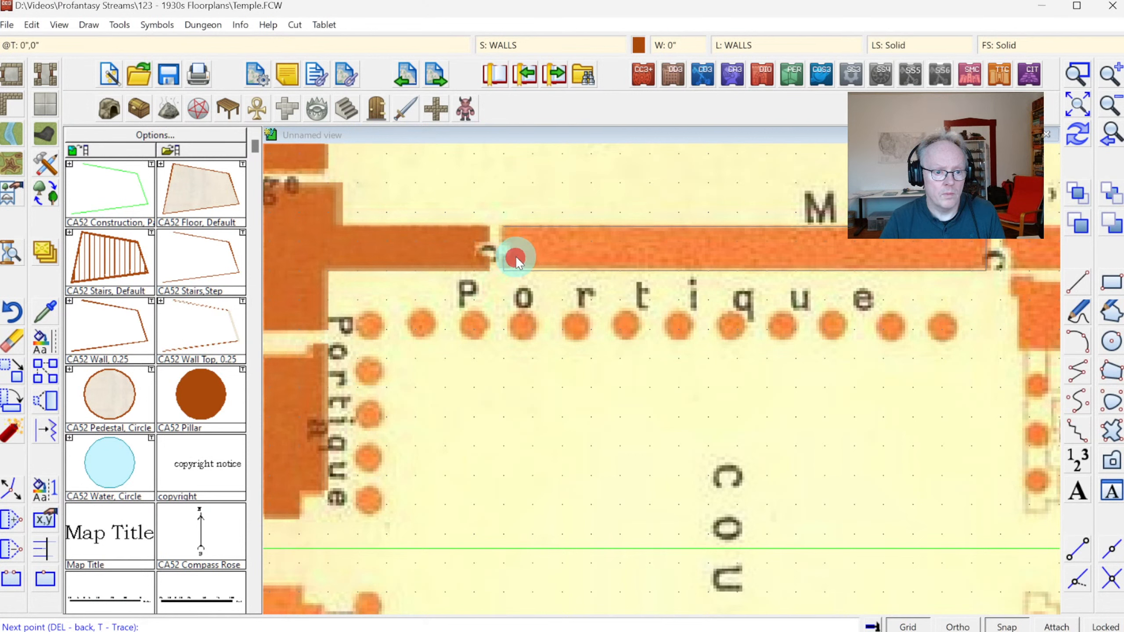
left_click(500, 243)
right_click(529, 252)
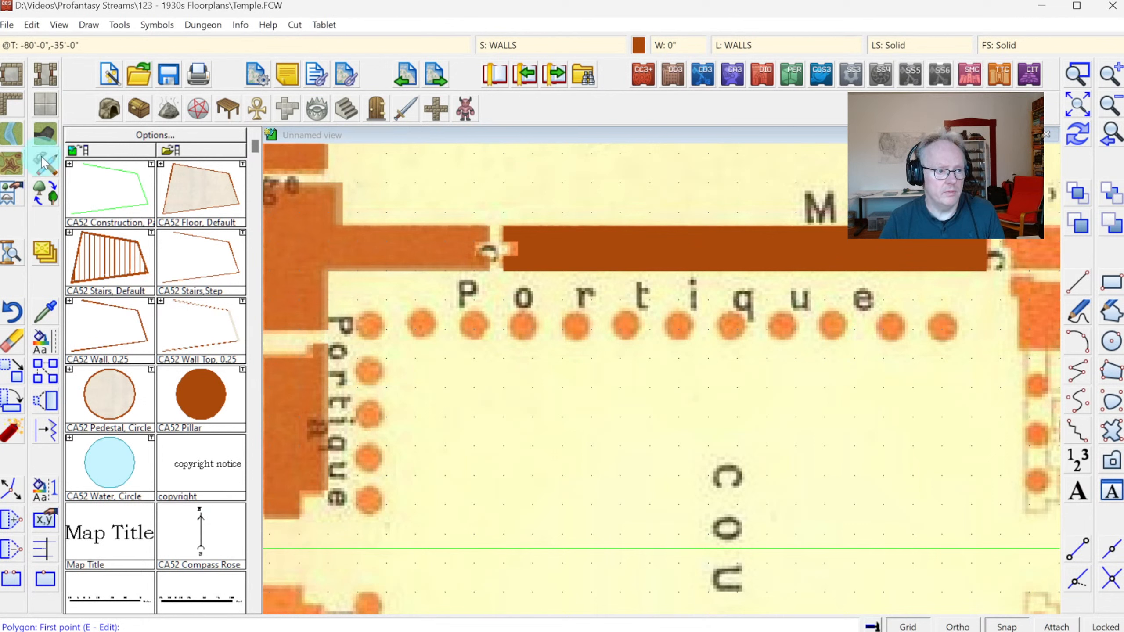
Draw a round CA52 Pillar of about 5' radius over the corner column where the two Portique rows meet.
right_click(20, 113)
left_click(762, 475)
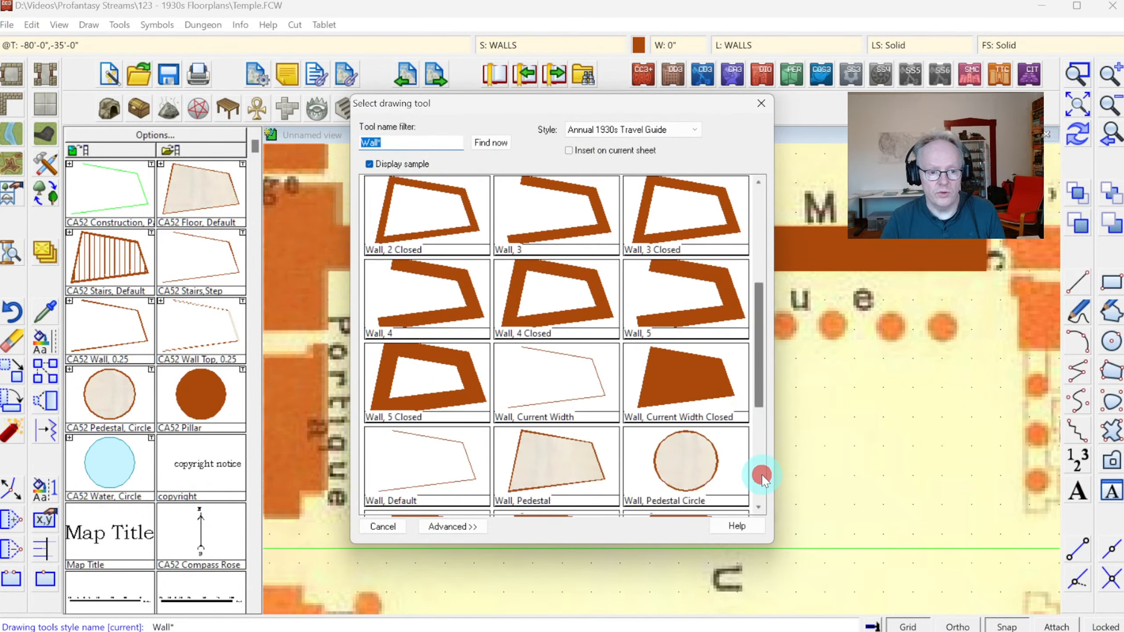
left_click(761, 470)
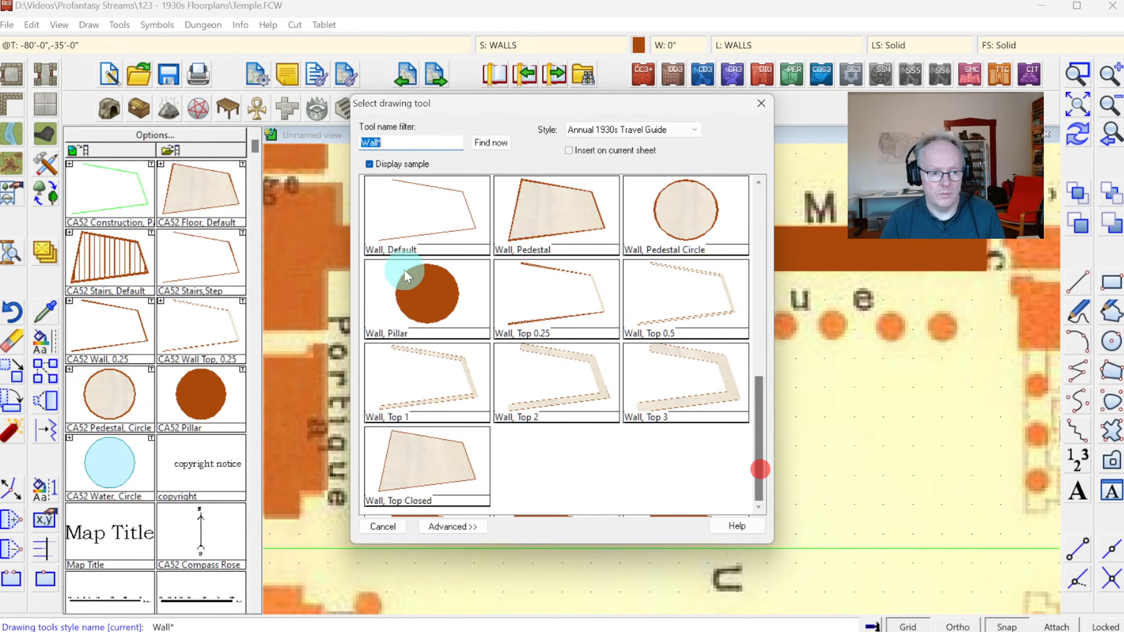
left_click(406, 277)
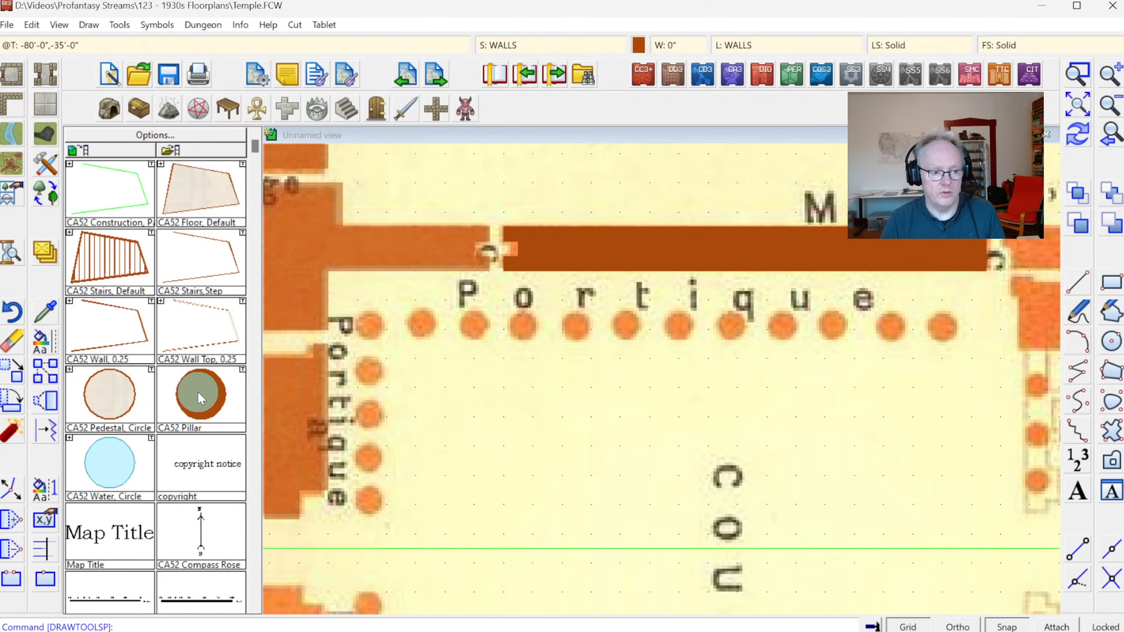
left_click(193, 400)
left_click(371, 408)
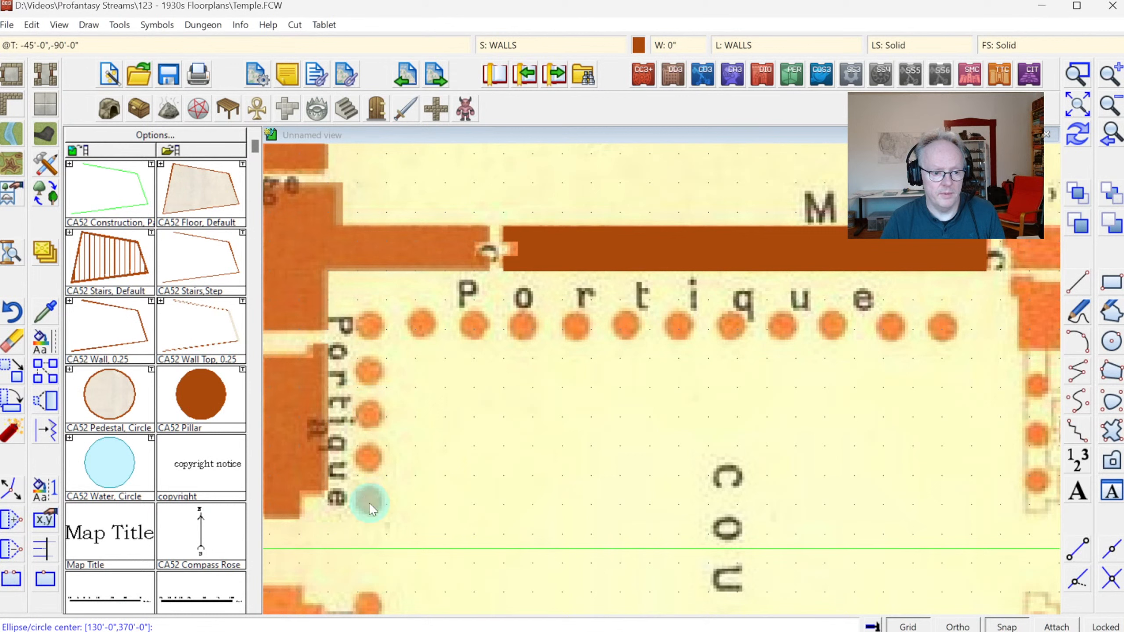
left_click(369, 329)
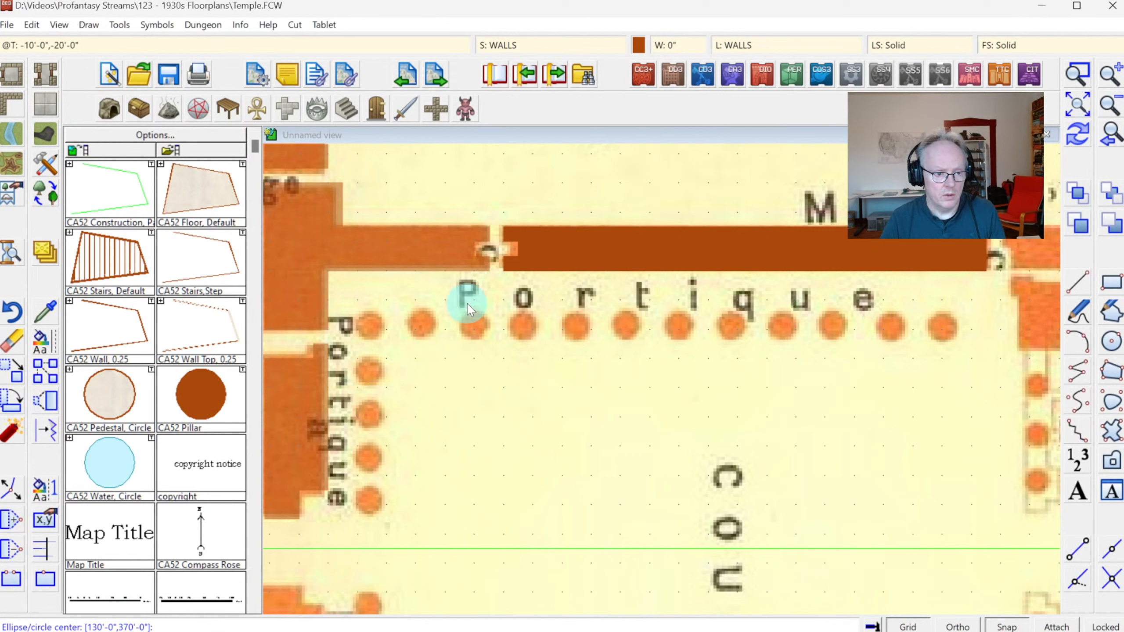
left_click(367, 329)
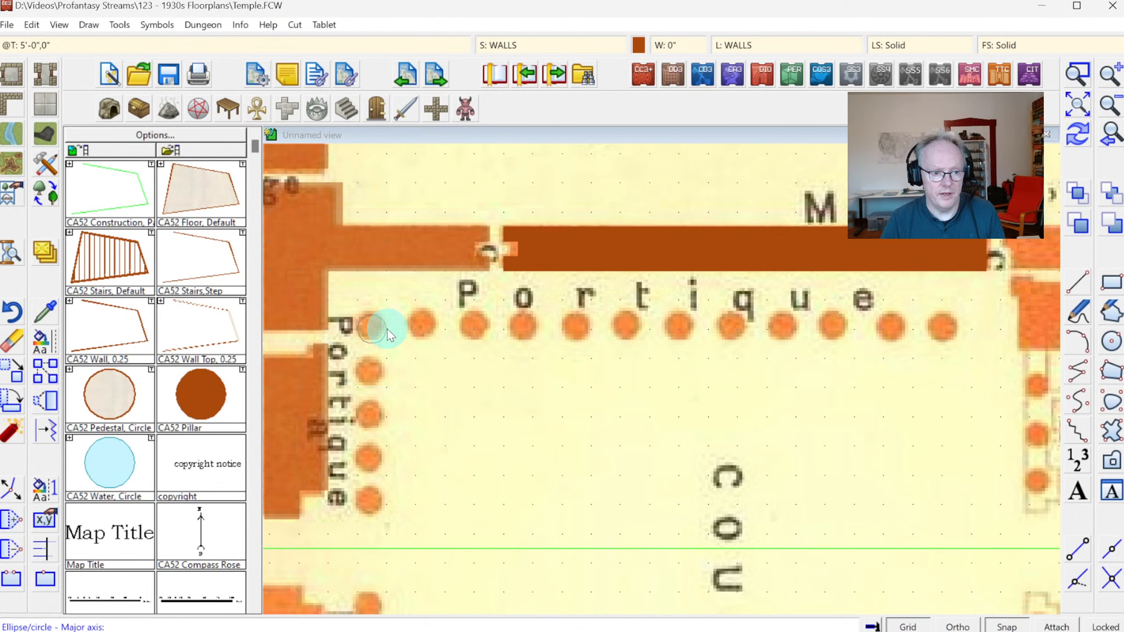
left_click(389, 333)
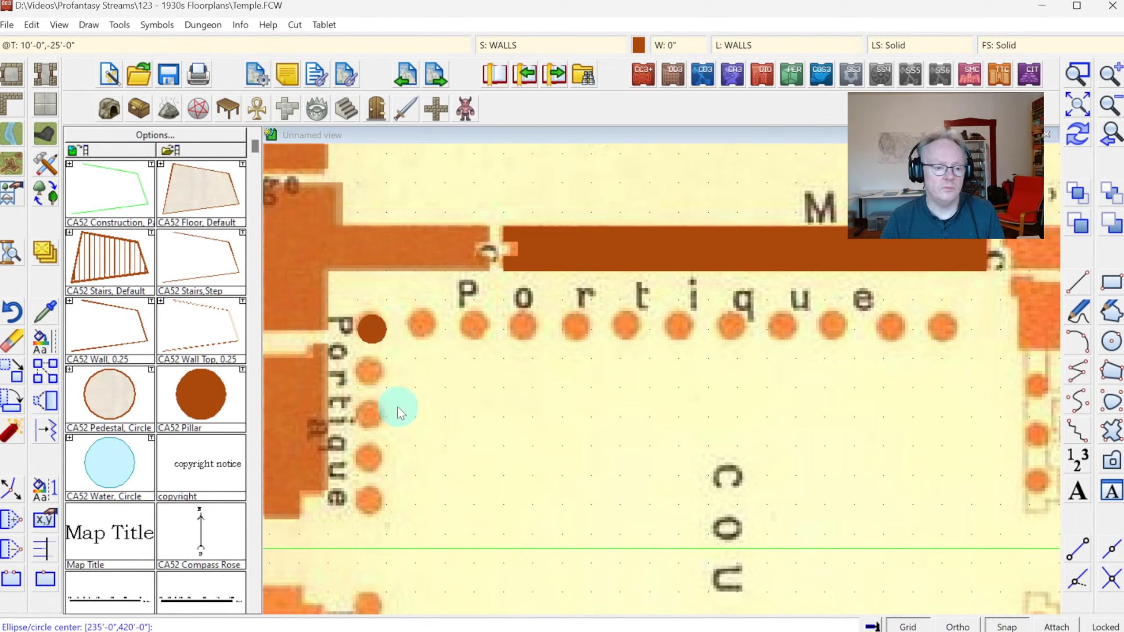
Copy the corner pillar onto the four columns below it in the Portique row beside the pylon.
left_click(39, 372)
left_click(376, 344)
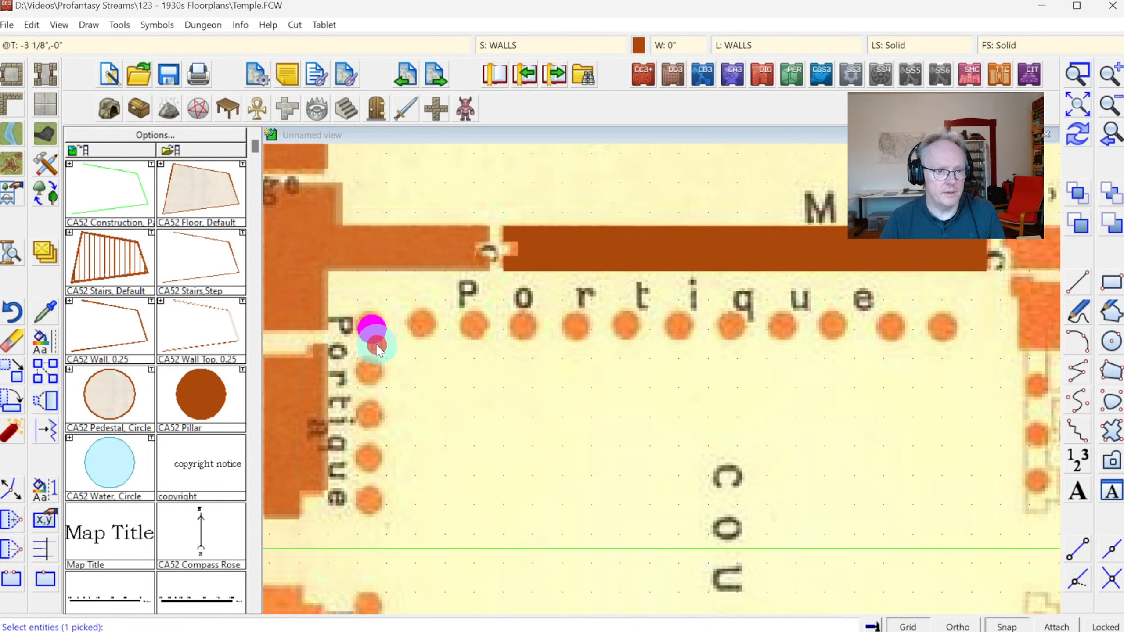
right_click(431, 344)
left_click(371, 329)
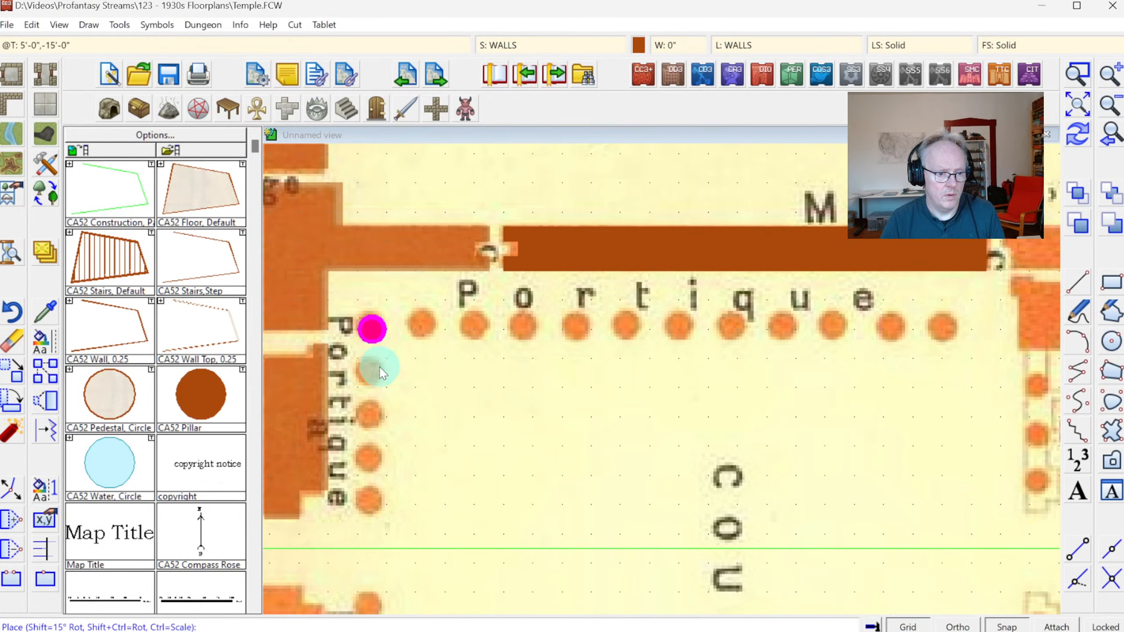
left_click(374, 373)
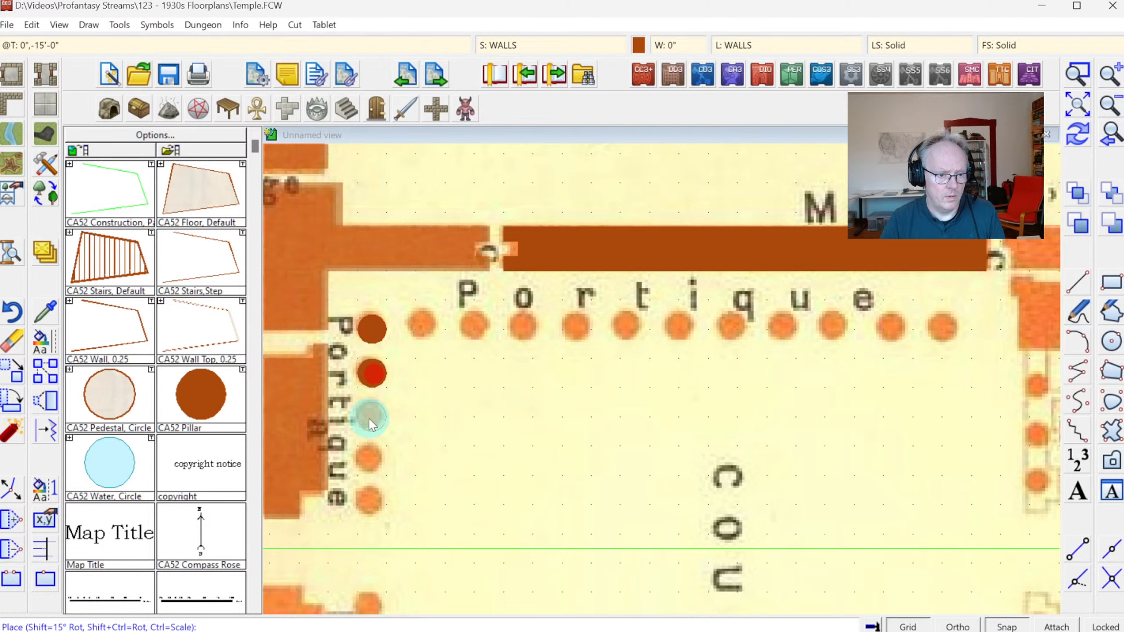
left_click(371, 463)
left_click(370, 503)
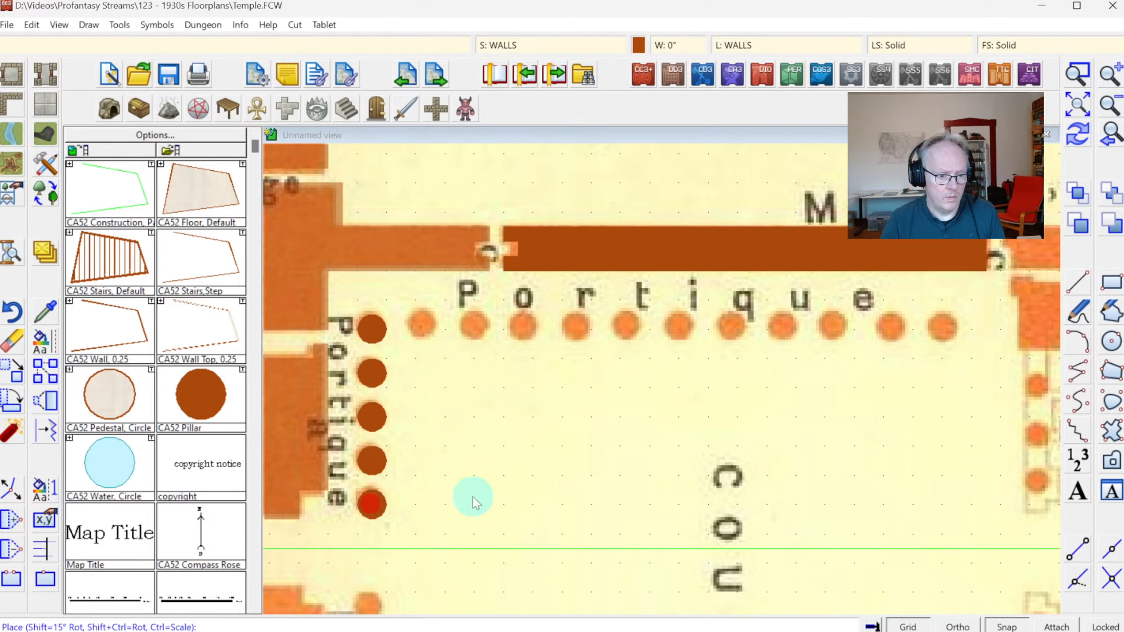
Disable the Transparency effect on the WALLS sheet and place pillar copies on the next two columns of the upper Portique row.
left_click(1075, 139)
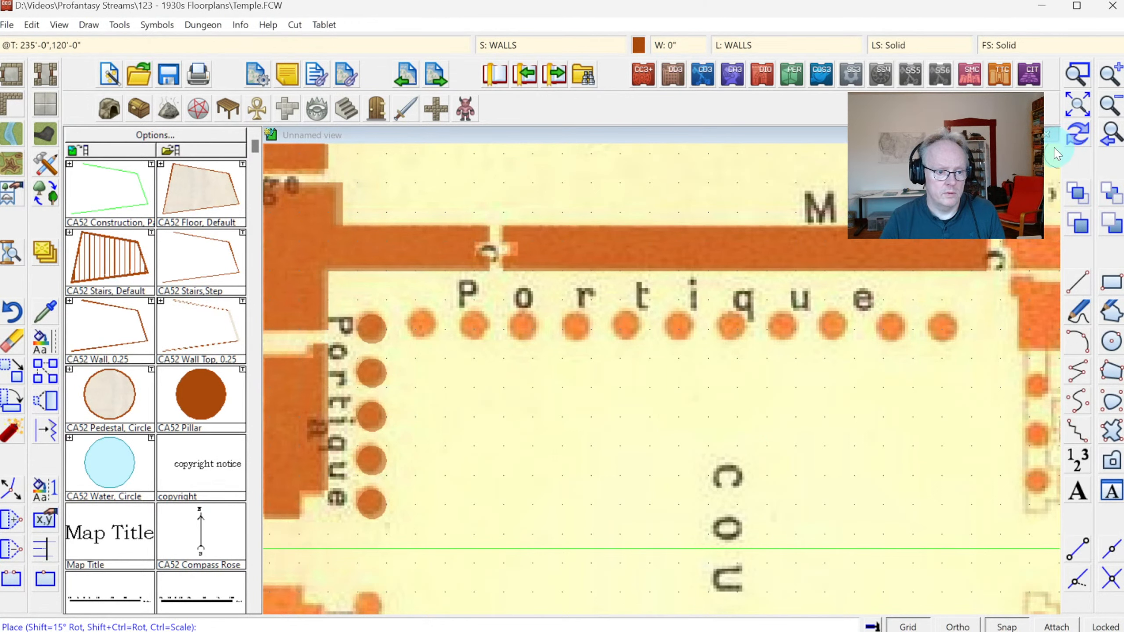
left_click(547, 47)
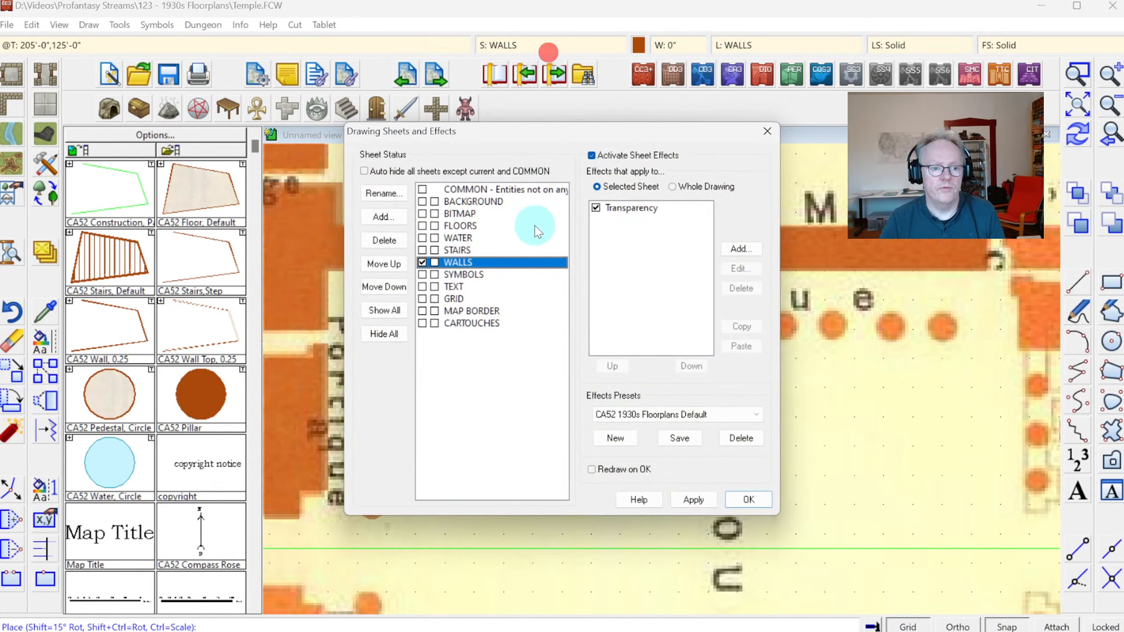
left_click(596, 207)
left_click(745, 499)
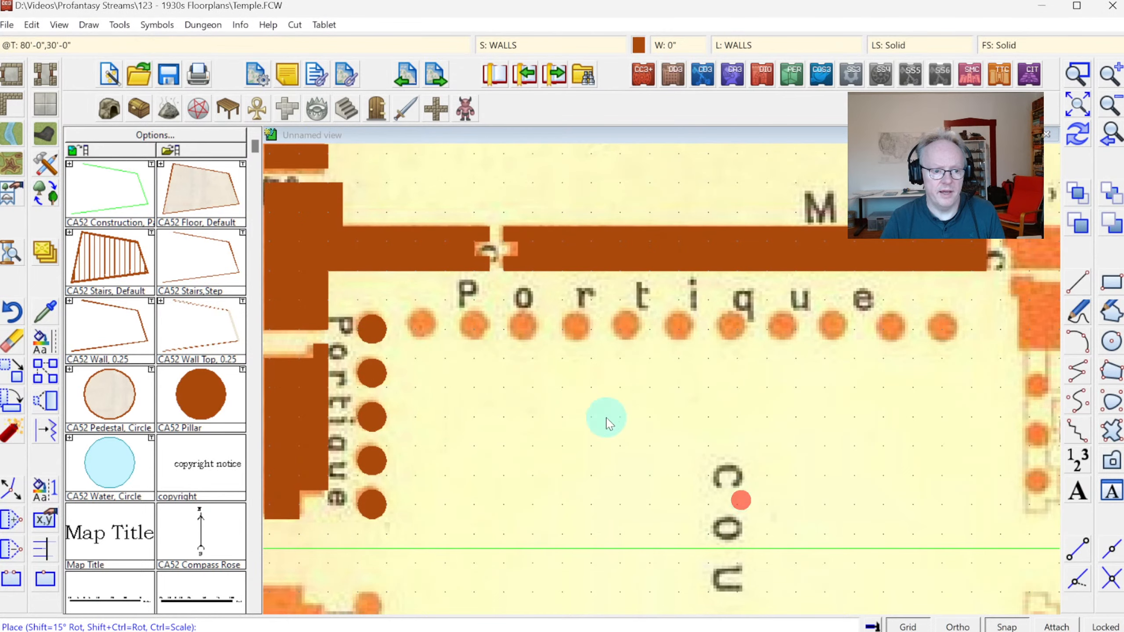
left_click(421, 334)
left_click(470, 329)
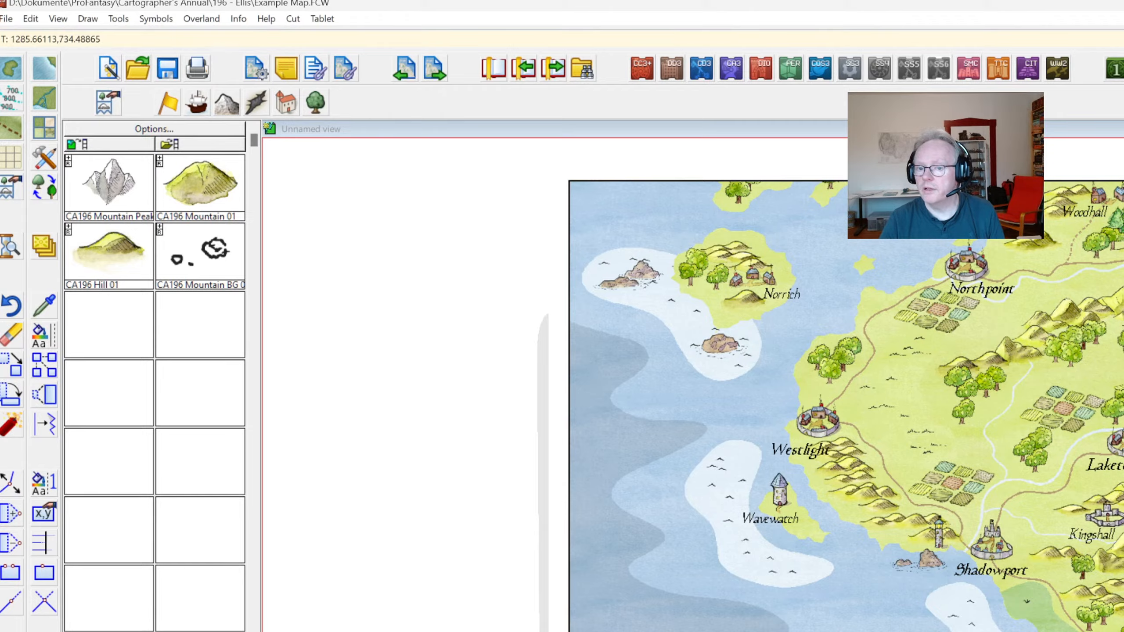
Open the autosaved drawing and inspect its full extent and its list of sheets and effects.
key("super+Down")
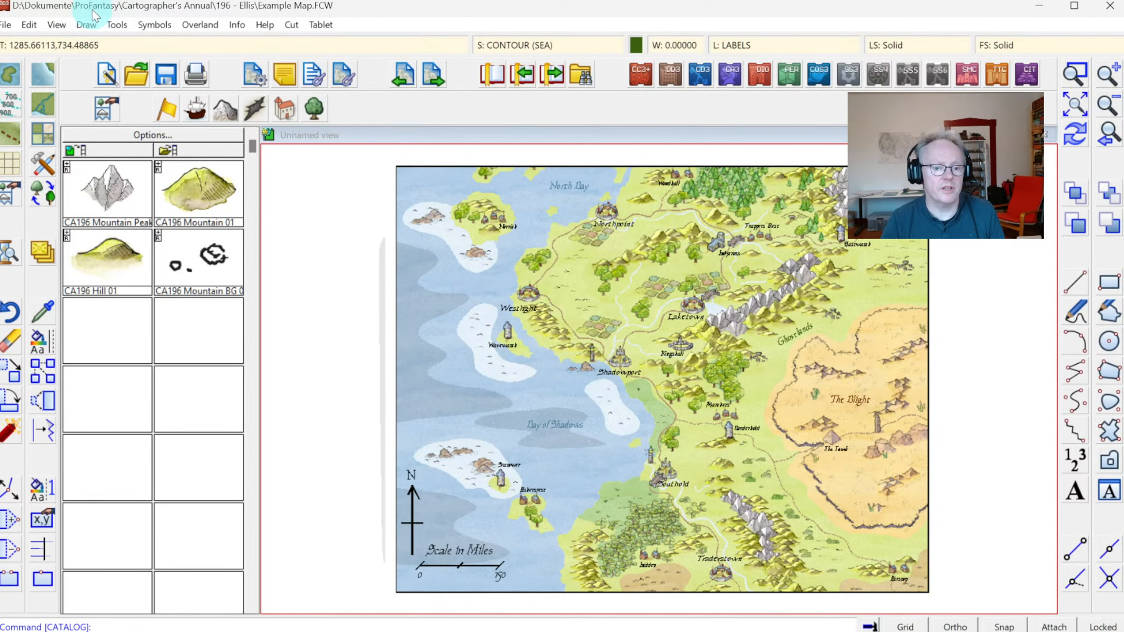
left_click(5, 24)
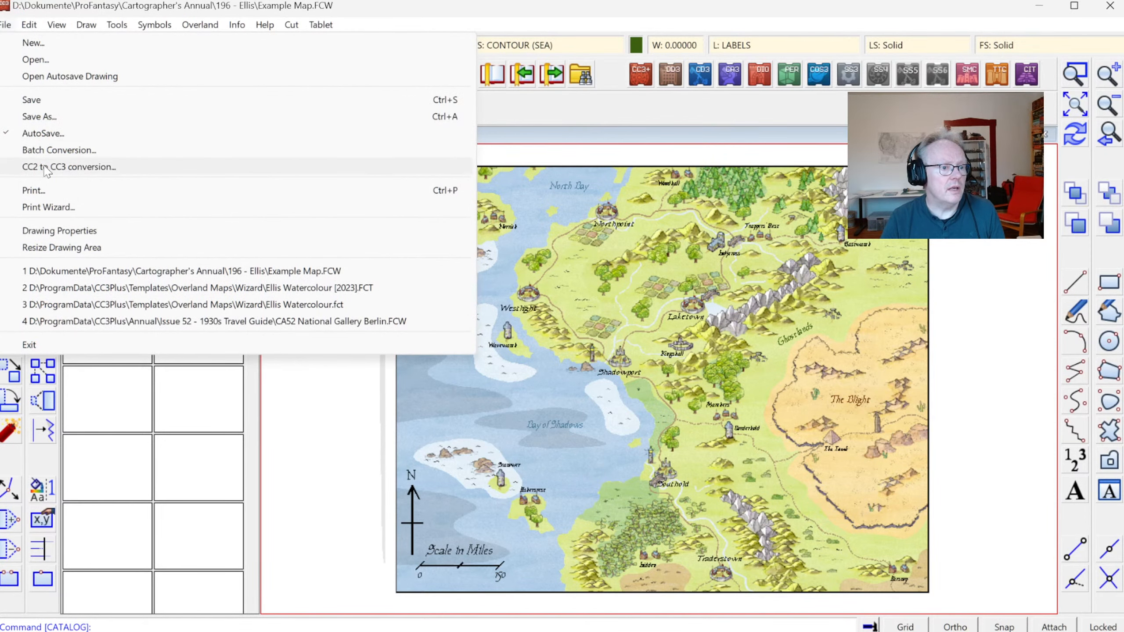
left_click(46, 79)
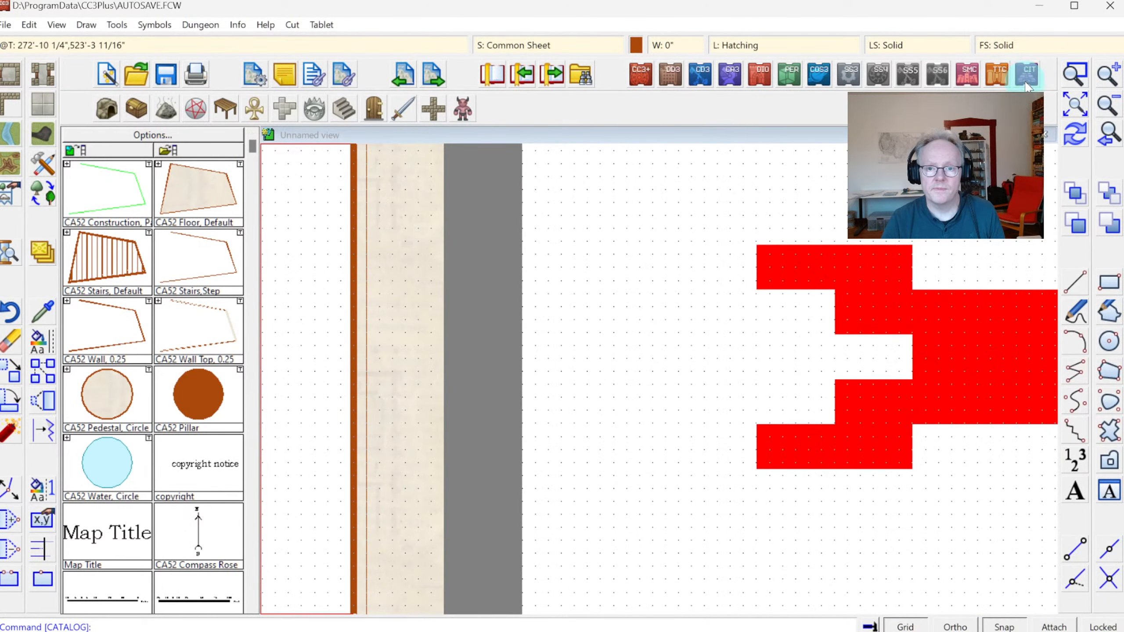
left_click(1077, 105)
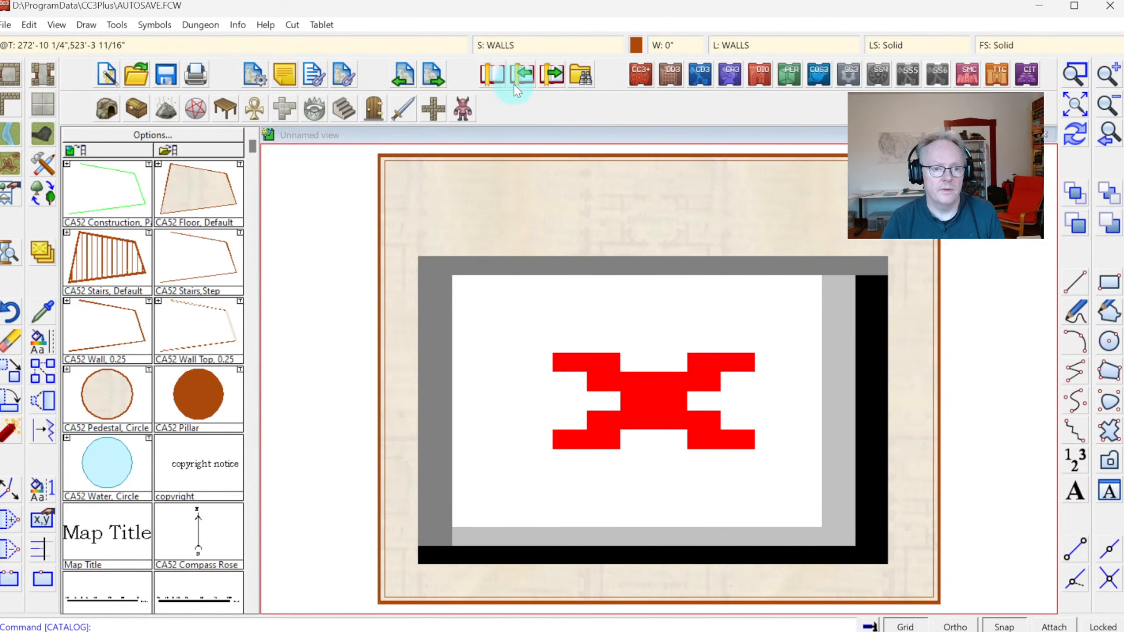
left_click(495, 45)
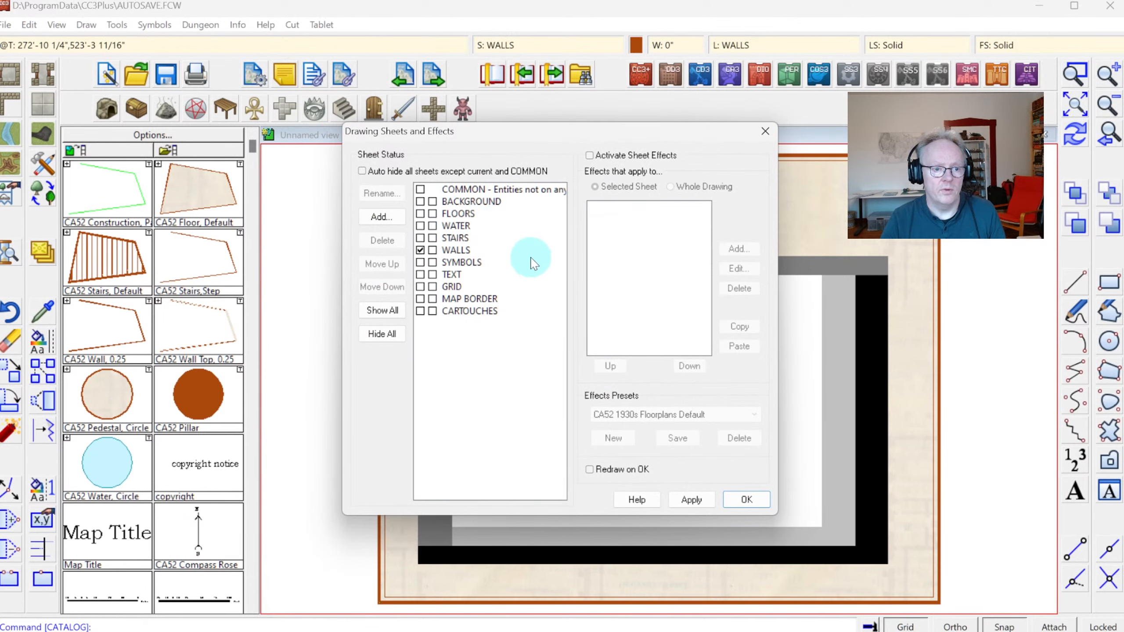
key("Escape")
Start opening another drawing and browse from the quick-access locations to the Videos folder.
left_click(132, 85)
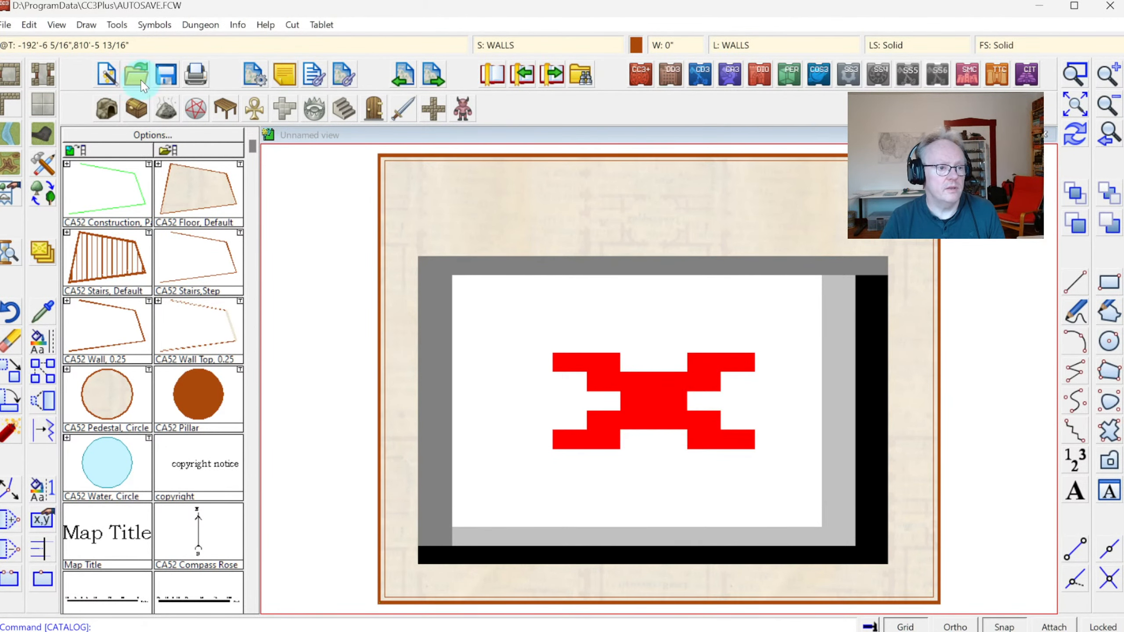
left_click(135, 75)
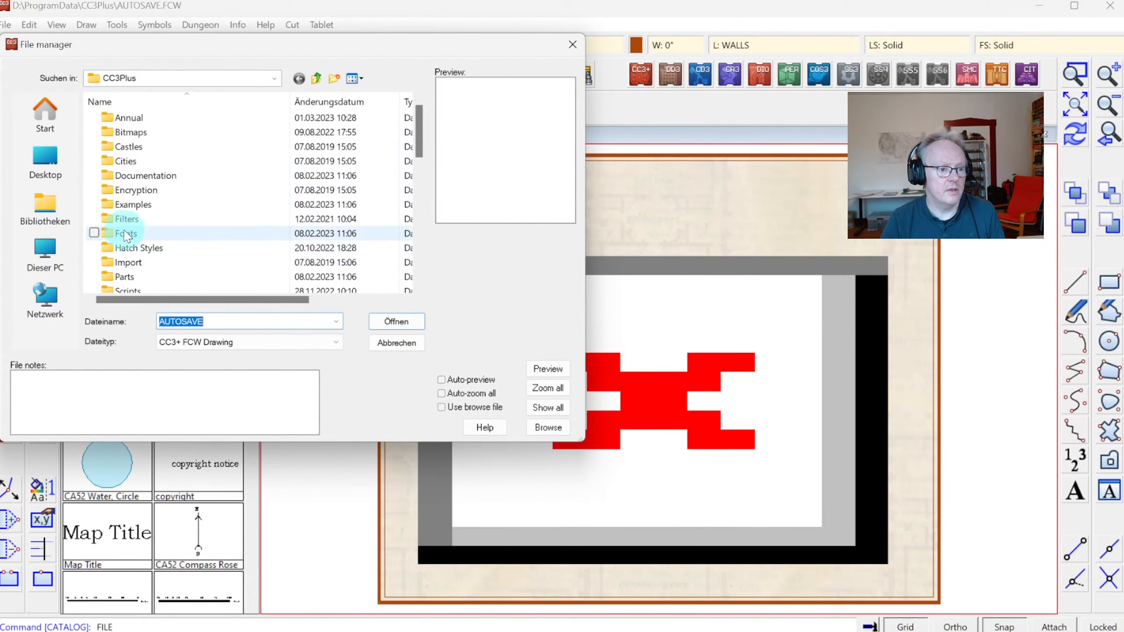
left_click(44, 112)
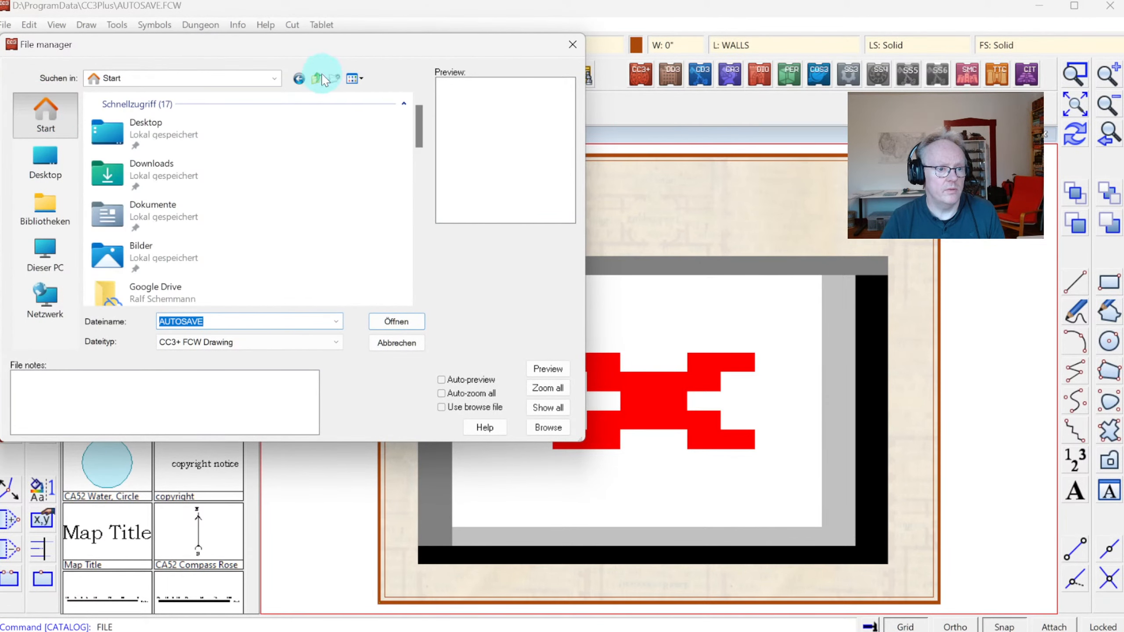
scroll(153, 252, "down", 3)
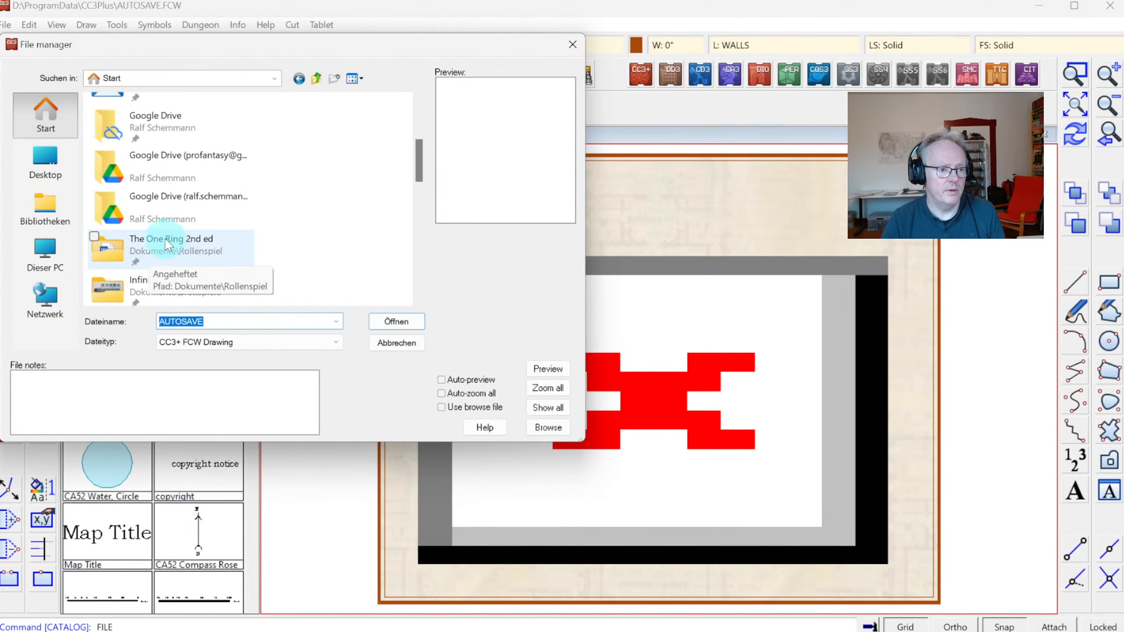
scroll(160, 217, "up", 3)
scroll(188, 244, "down", 5)
scroll(176, 239, "up", 2)
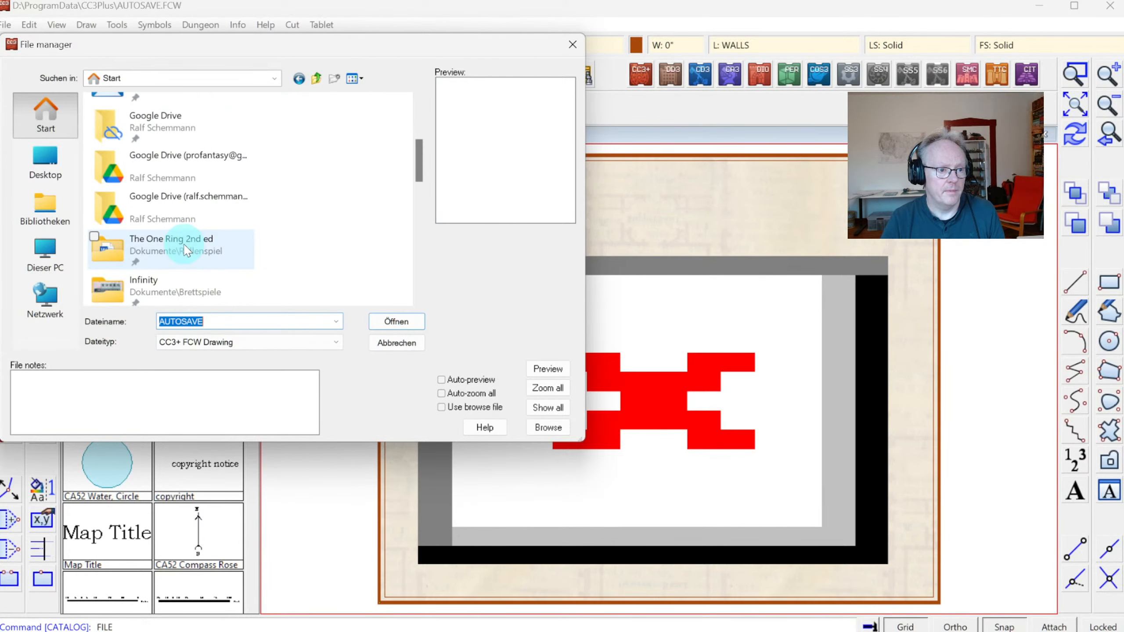
scroll(182, 253, "down", 2)
double_click(181, 252)
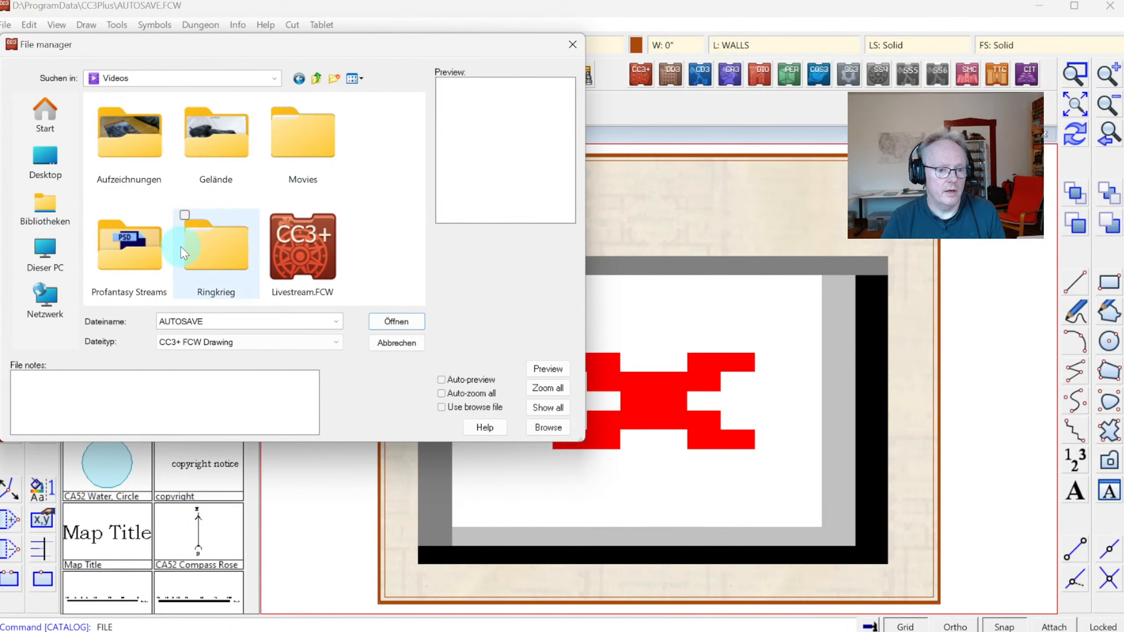
Open Temple.FCW from Profantasy Streams, folder 123 - 1930s Floorplans, and check the drawing's full extent.
double_click(135, 250)
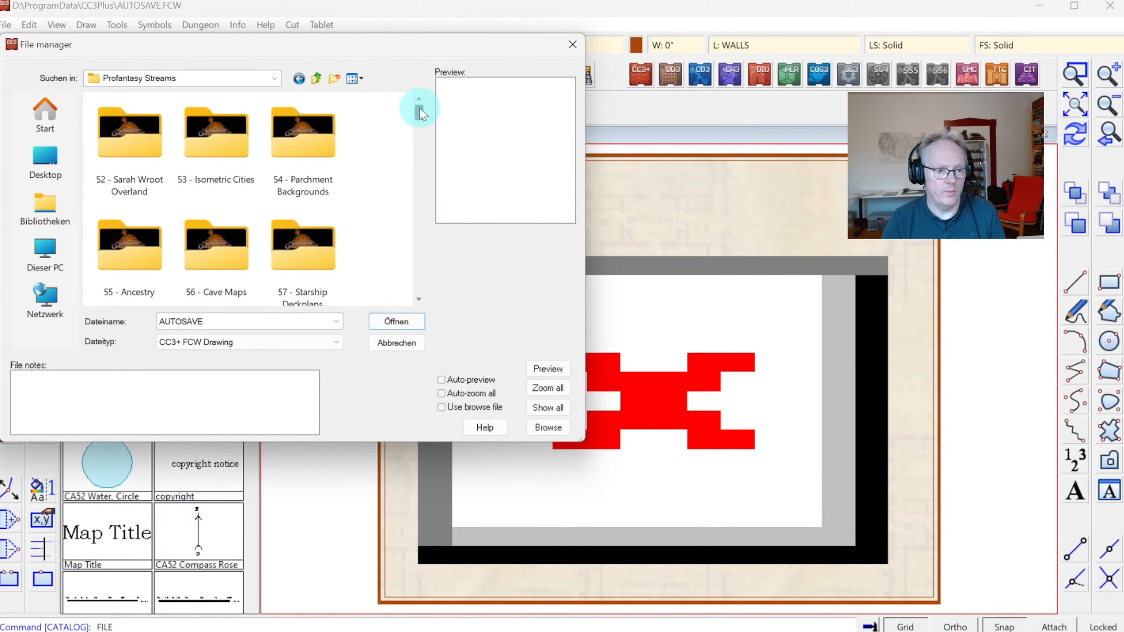
left_click_drag(417, 111, 407, 312)
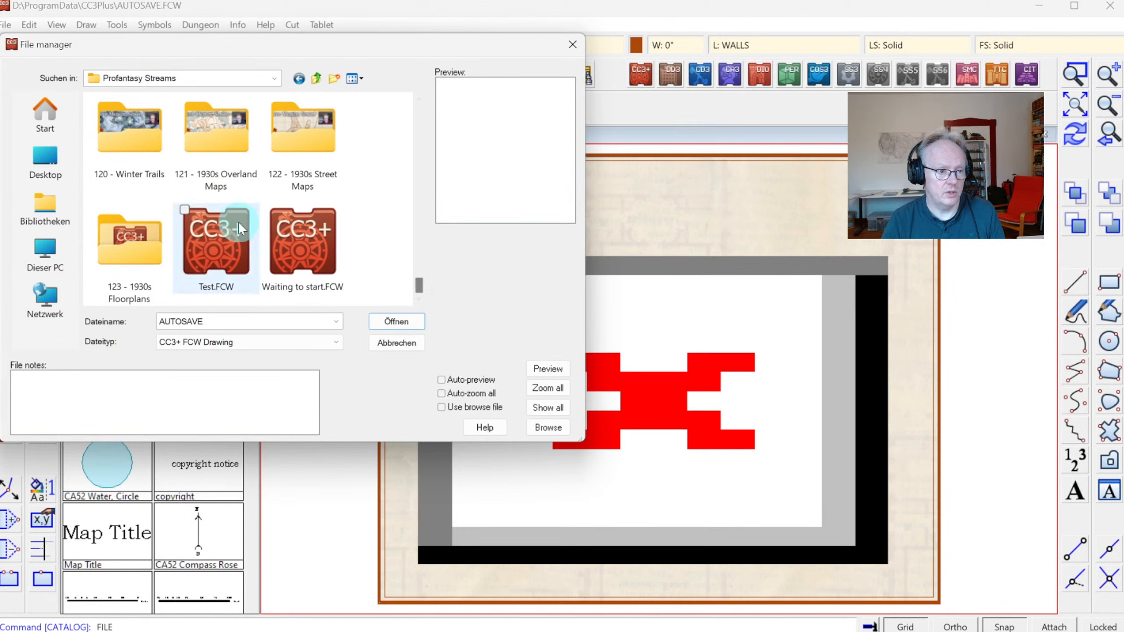
double_click(135, 241)
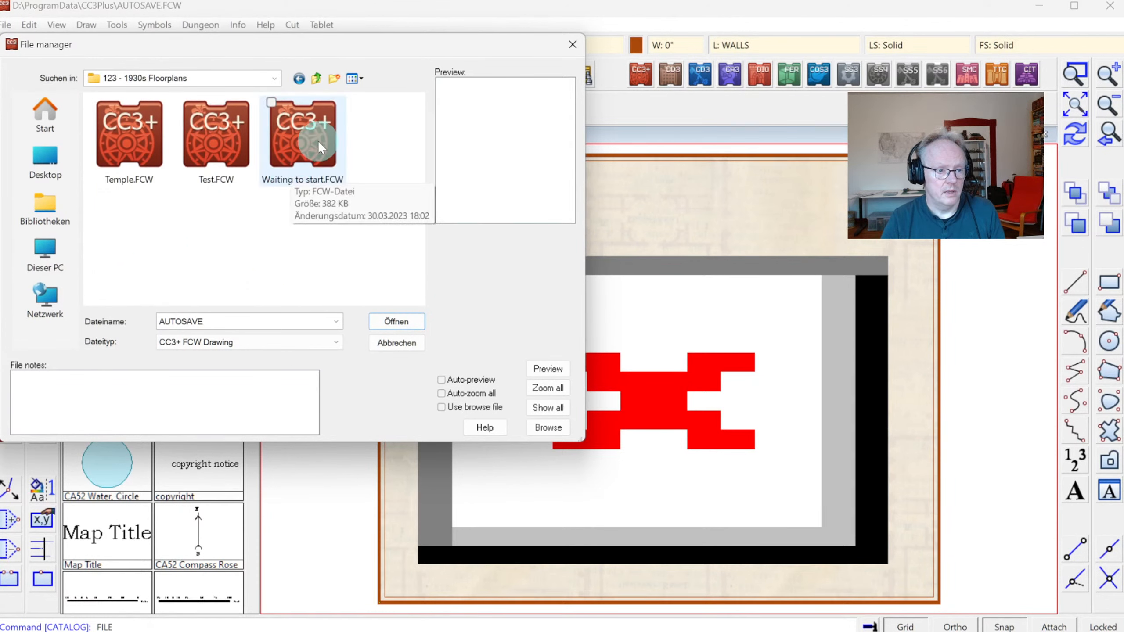
double_click(118, 130)
left_click(728, 502)
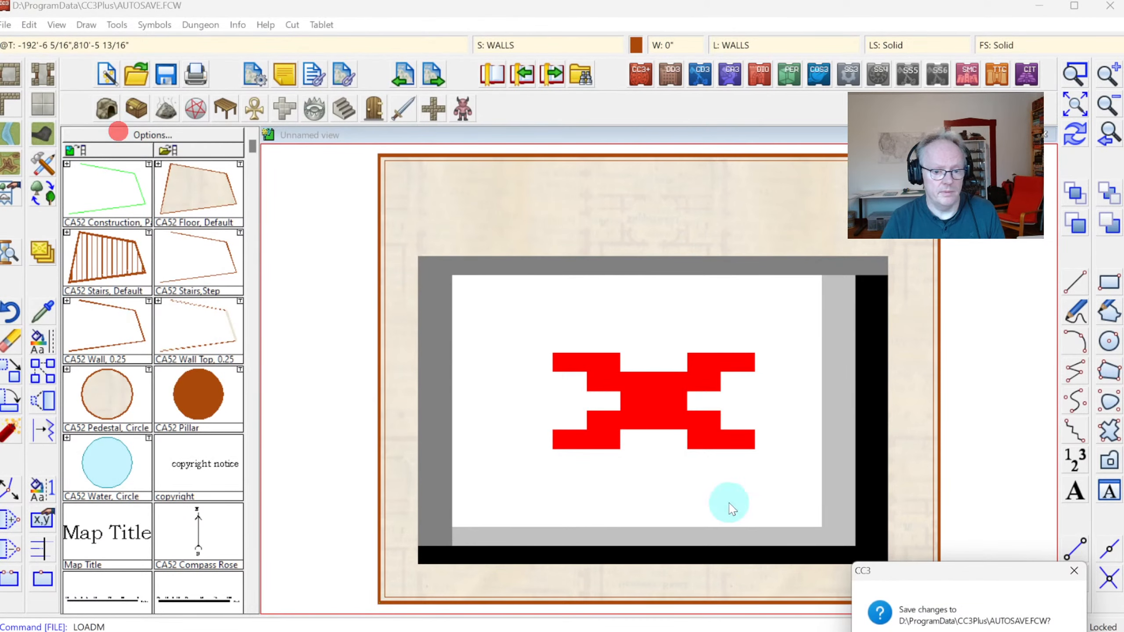
left_click(942, 628)
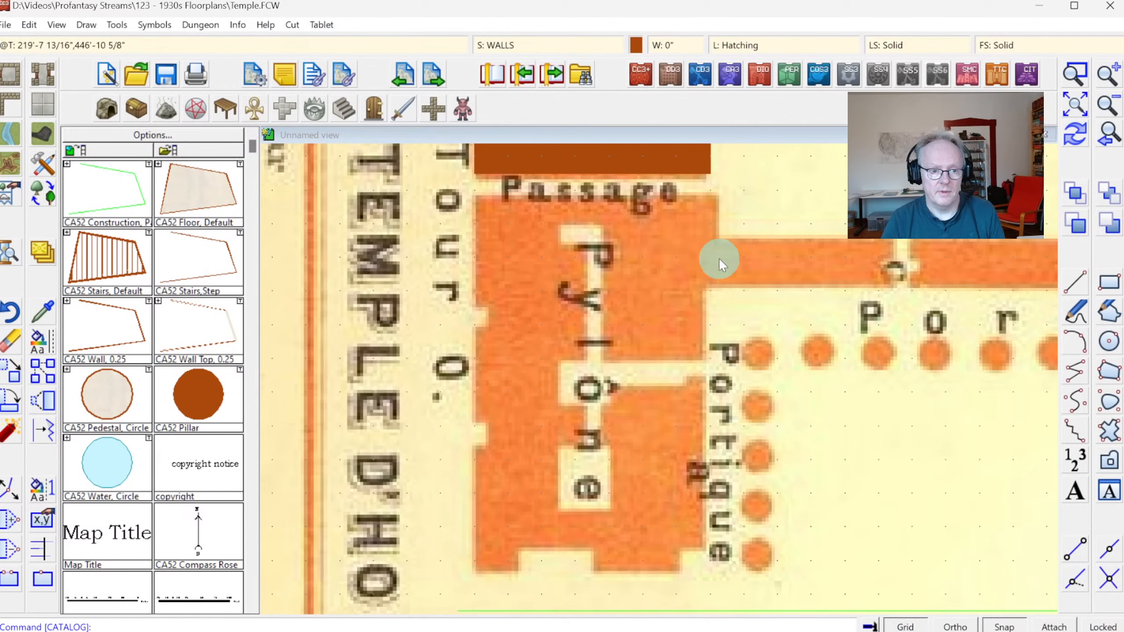
left_click(1076, 103)
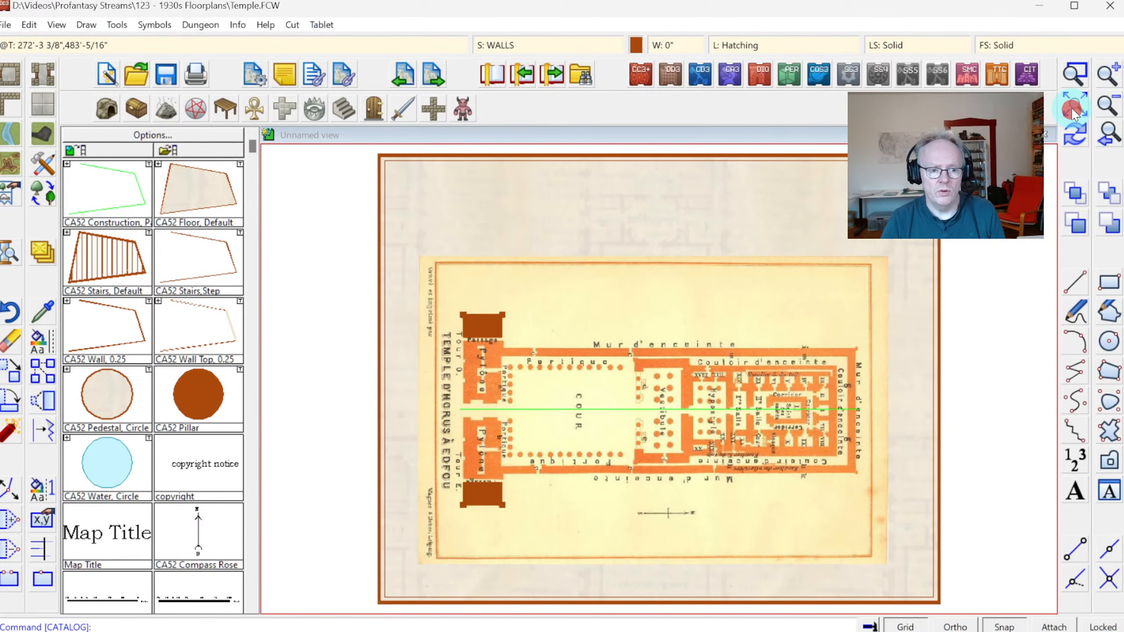
left_click(1106, 140)
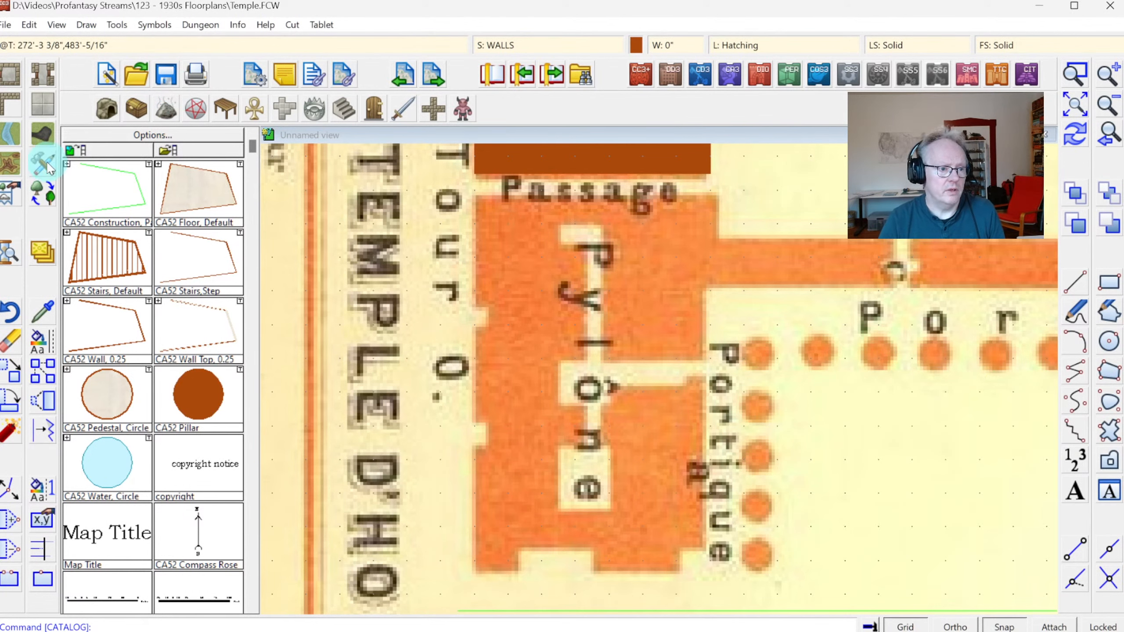
Choose the Wall, Current Width Closed drawing tool from the Annual 1930s Travel Guide style.
left_click(10, 111)
left_click(754, 399)
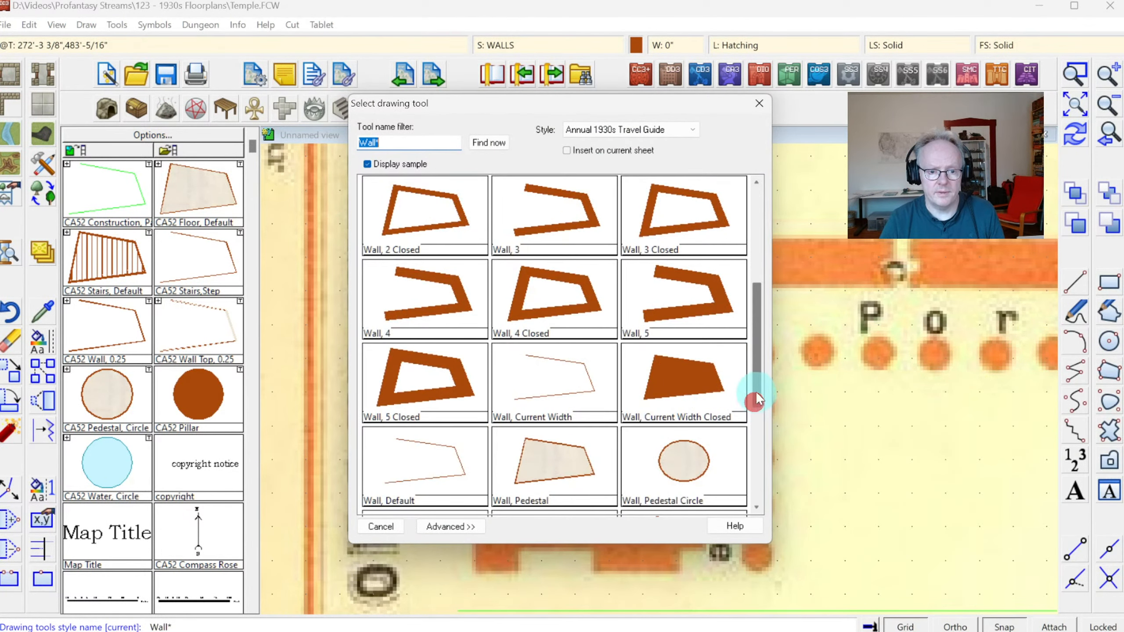
double_click(710, 392)
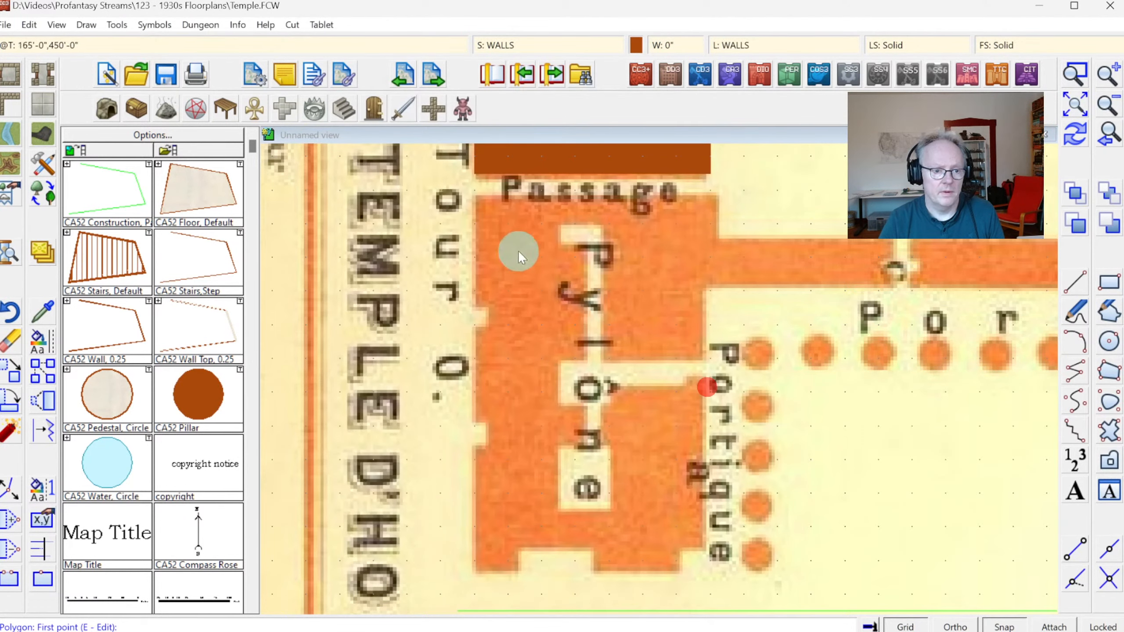
left_click(474, 202)
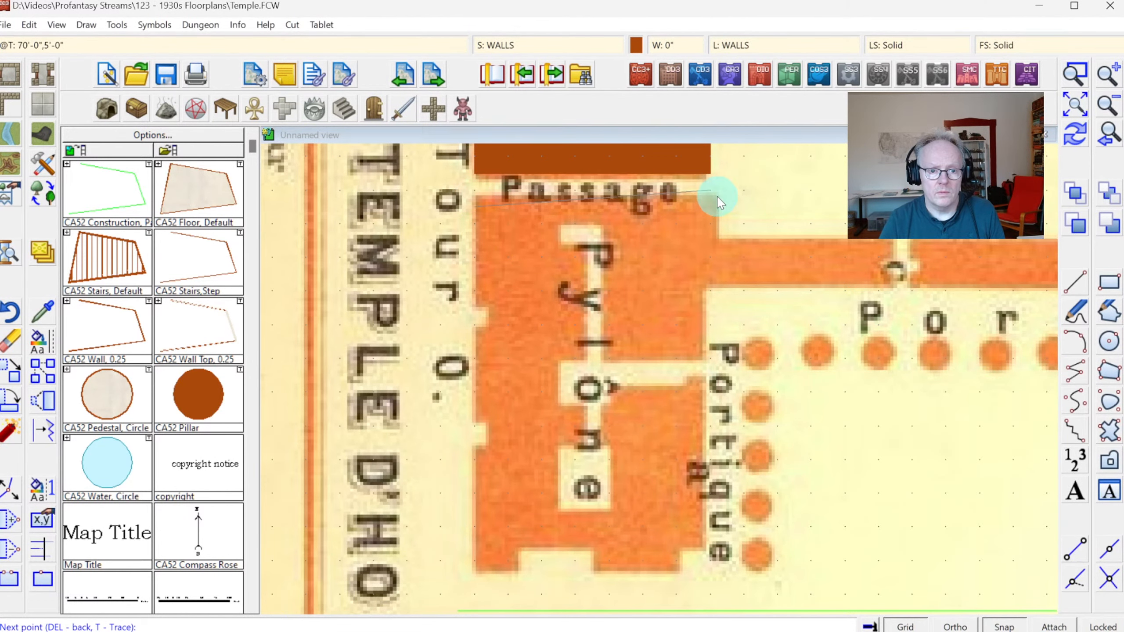
right_click(538, 191)
right_click(538, 191)
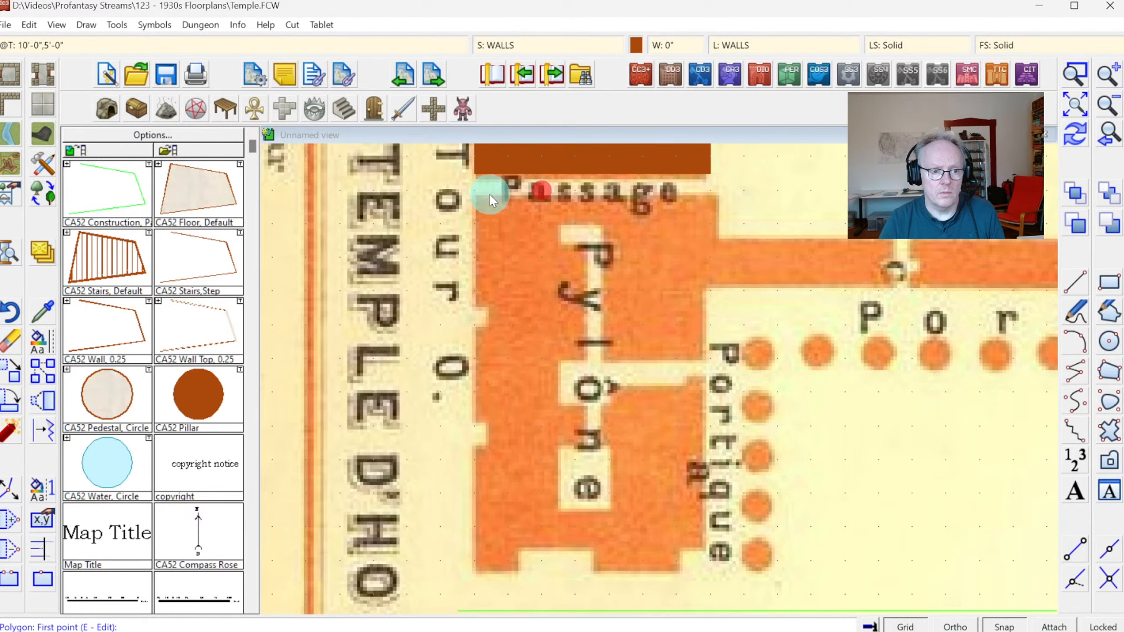
Trace the Tour O. pylon, about 75' wide at the Passage, with its notches and the adjoining wall up to opening c, as one filled polygon.
left_click(475, 190)
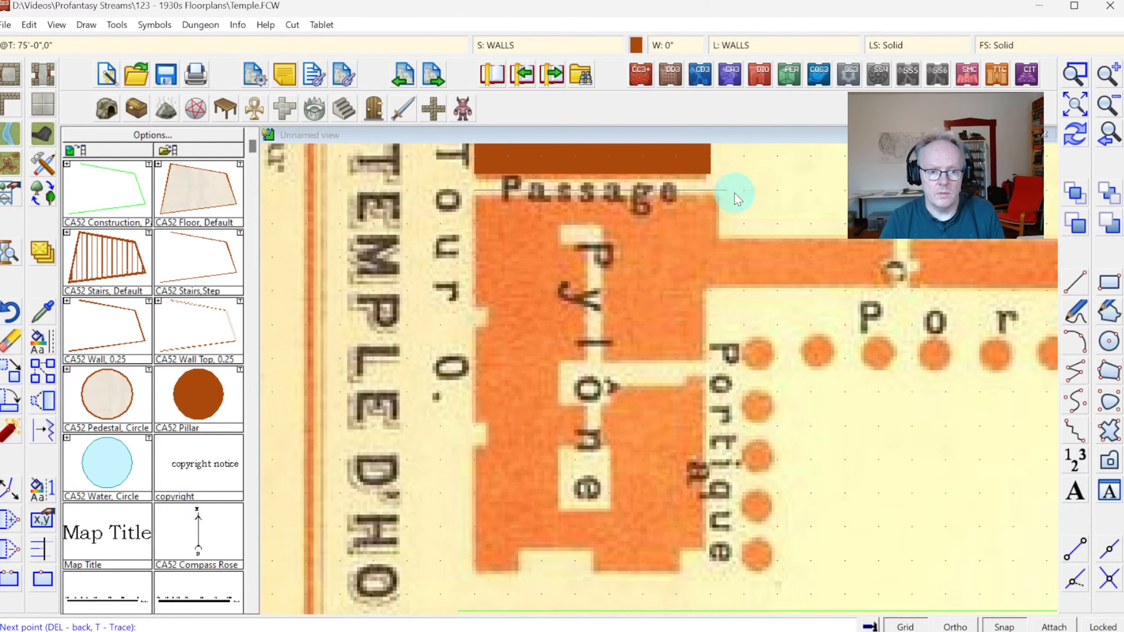
left_click(724, 239)
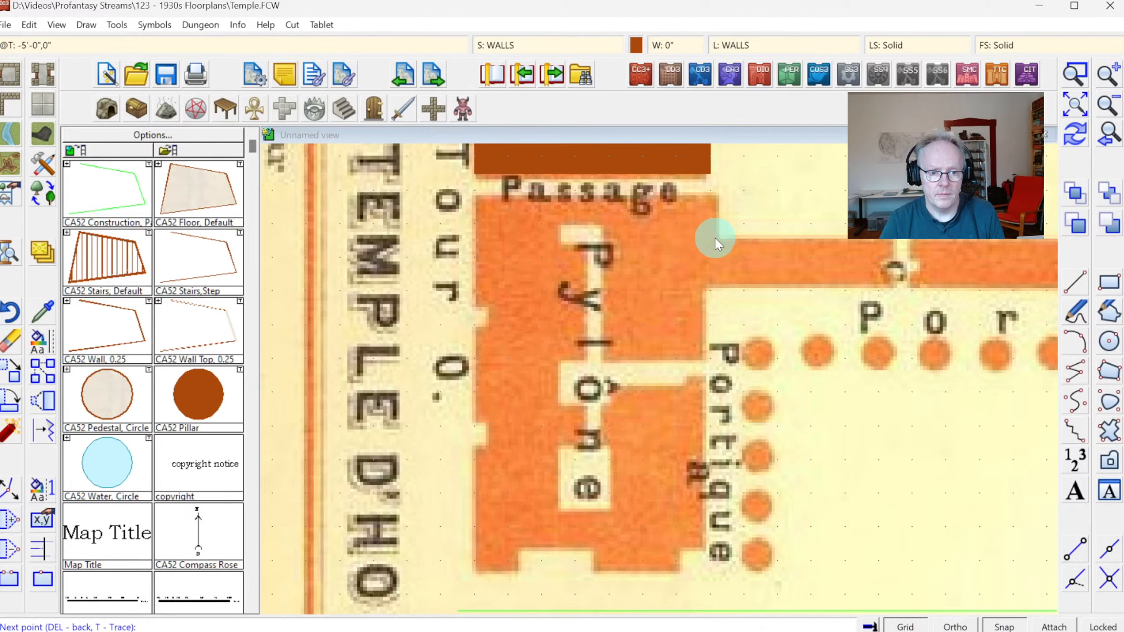
left_click(893, 243)
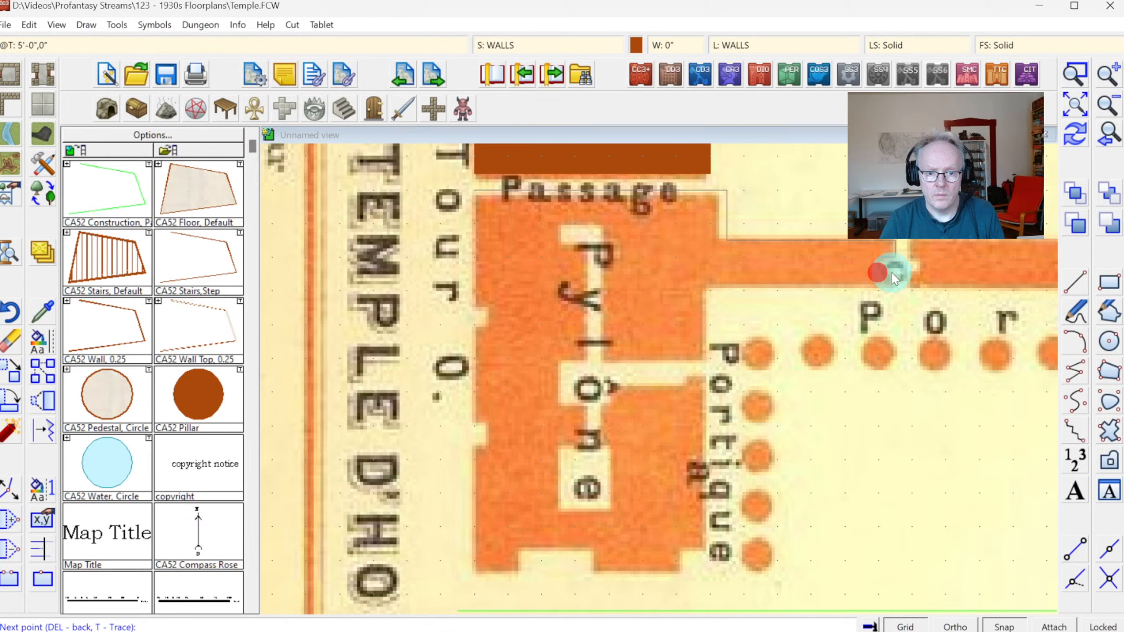
left_click(894, 289)
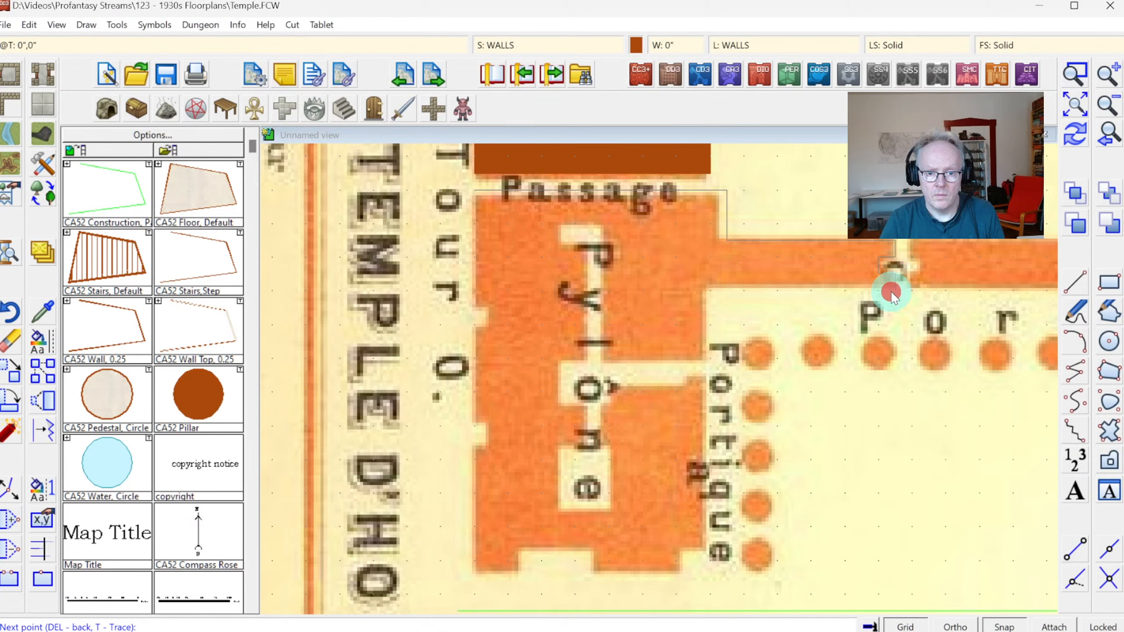
left_click(711, 290)
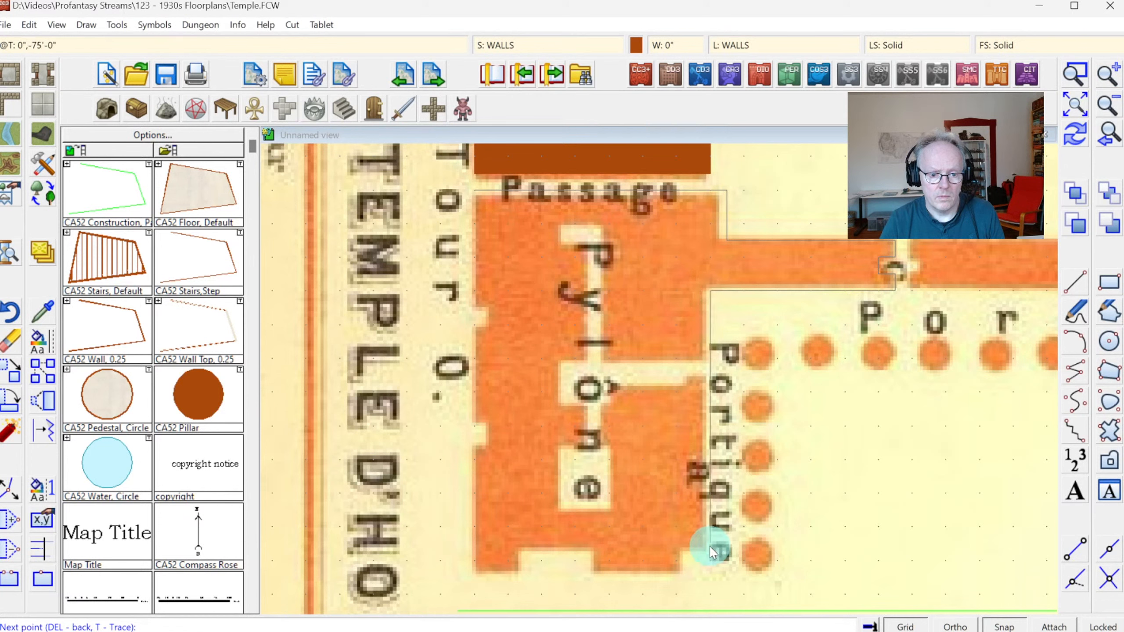
left_click(678, 567)
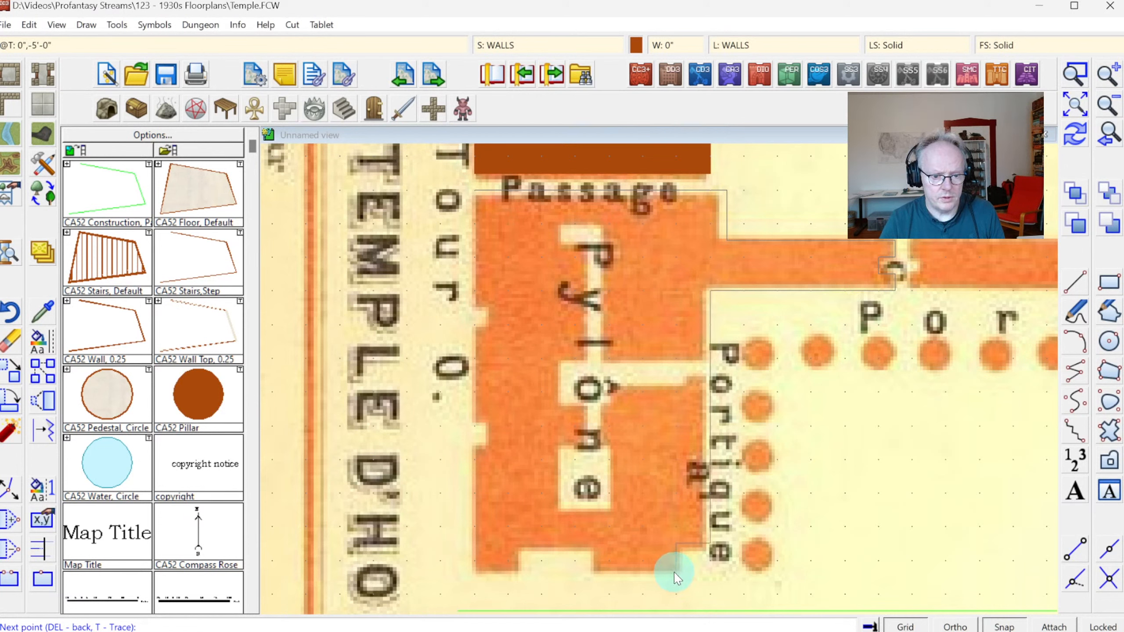
left_click(674, 573)
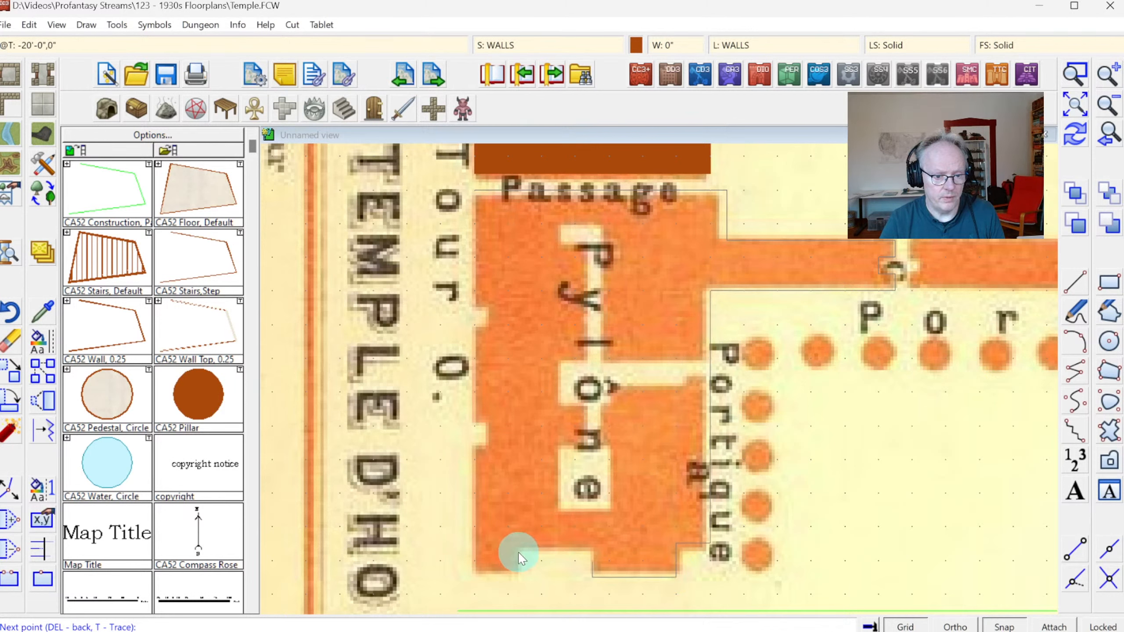
left_click(593, 548)
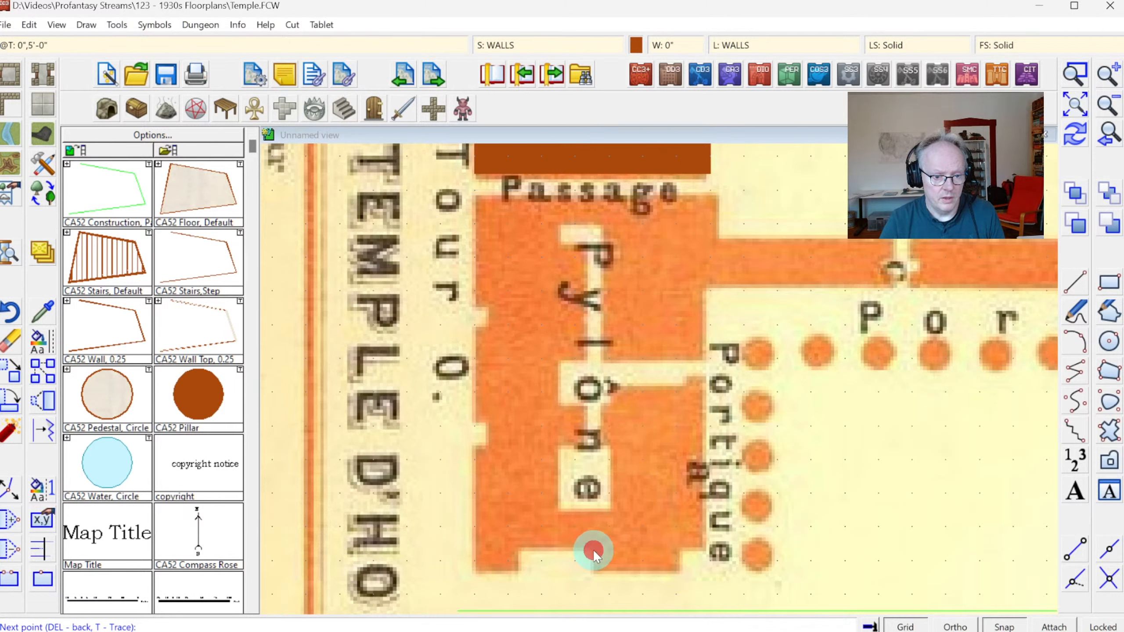
left_click(521, 547)
left_click(519, 574)
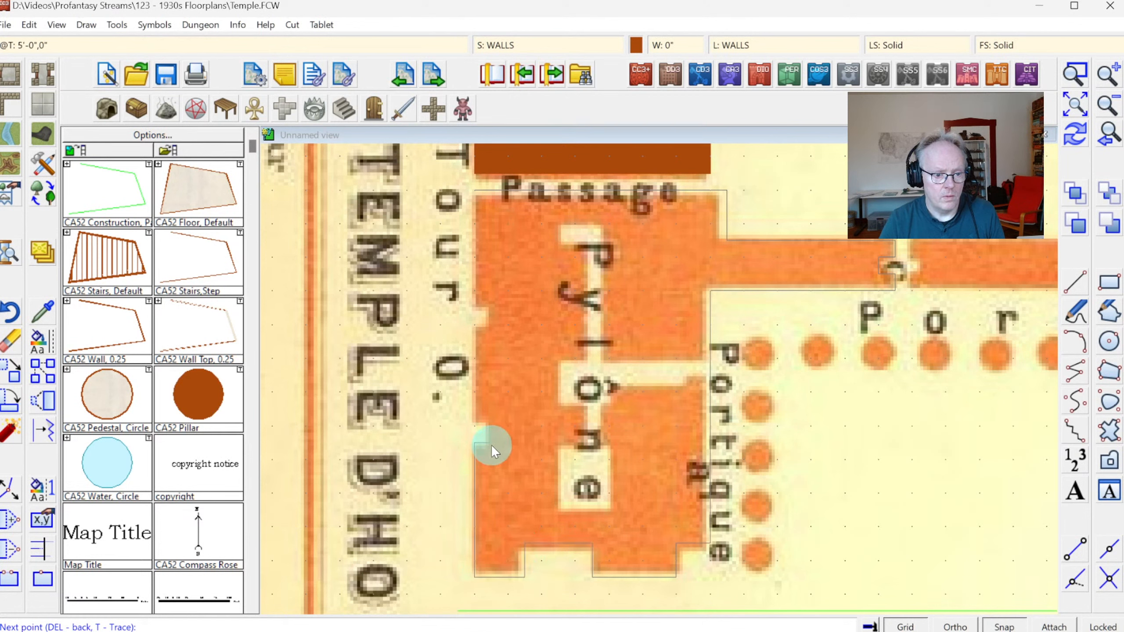
left_click(476, 426)
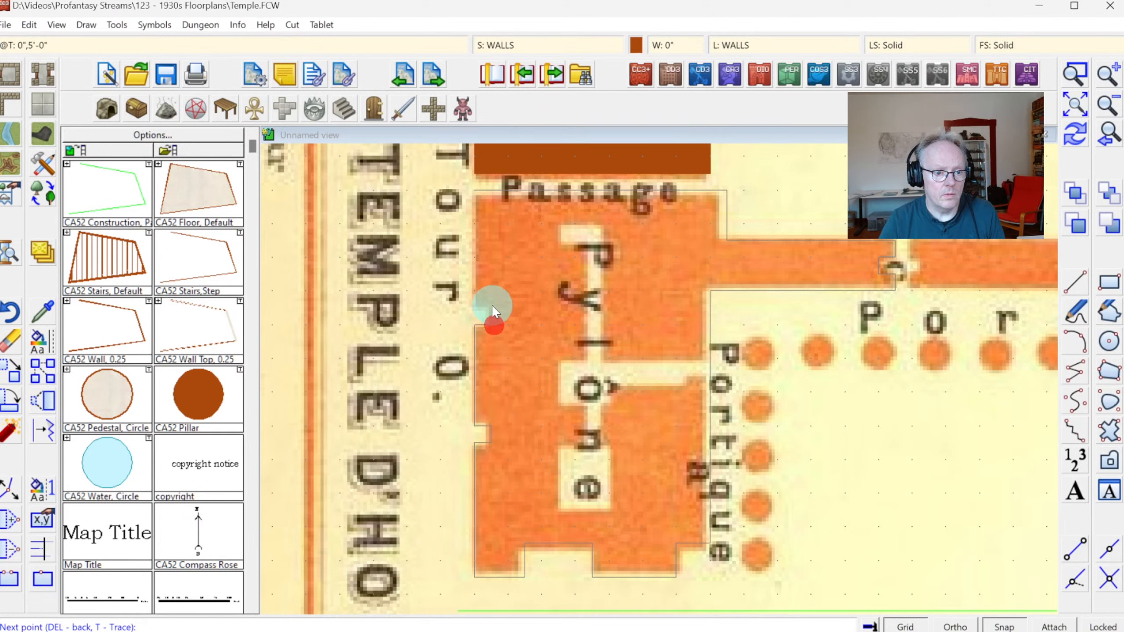
right_click(602, 394)
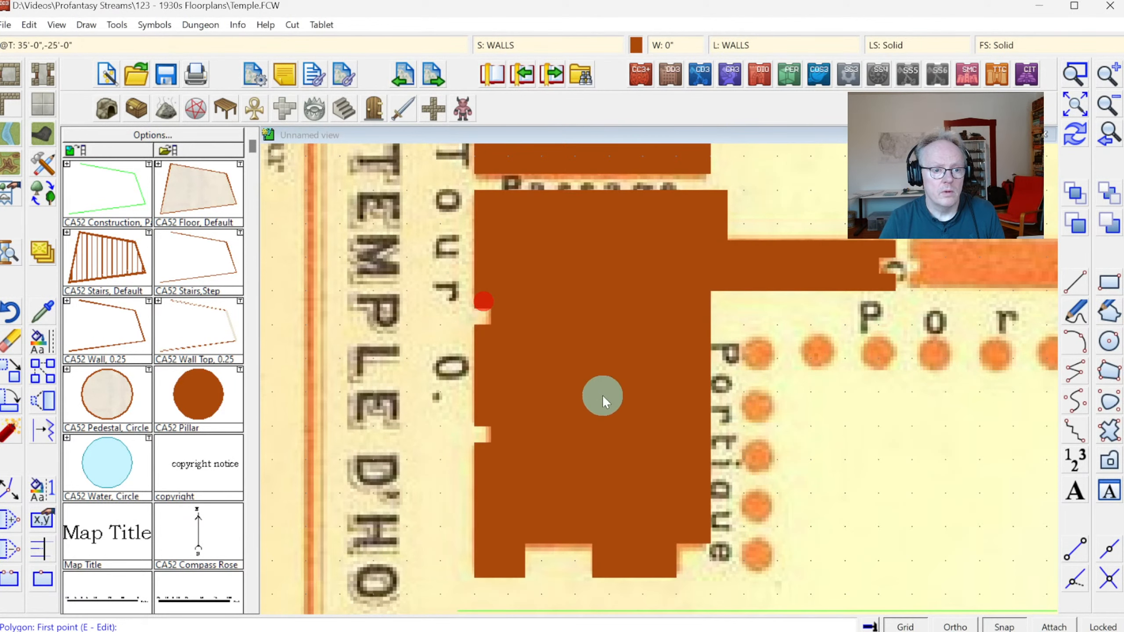
Trace the enclosure wall above the Portique, from opening c toward the vestibule, as a filled polygon about 165' long and 15' thick.
left_click(1109, 140)
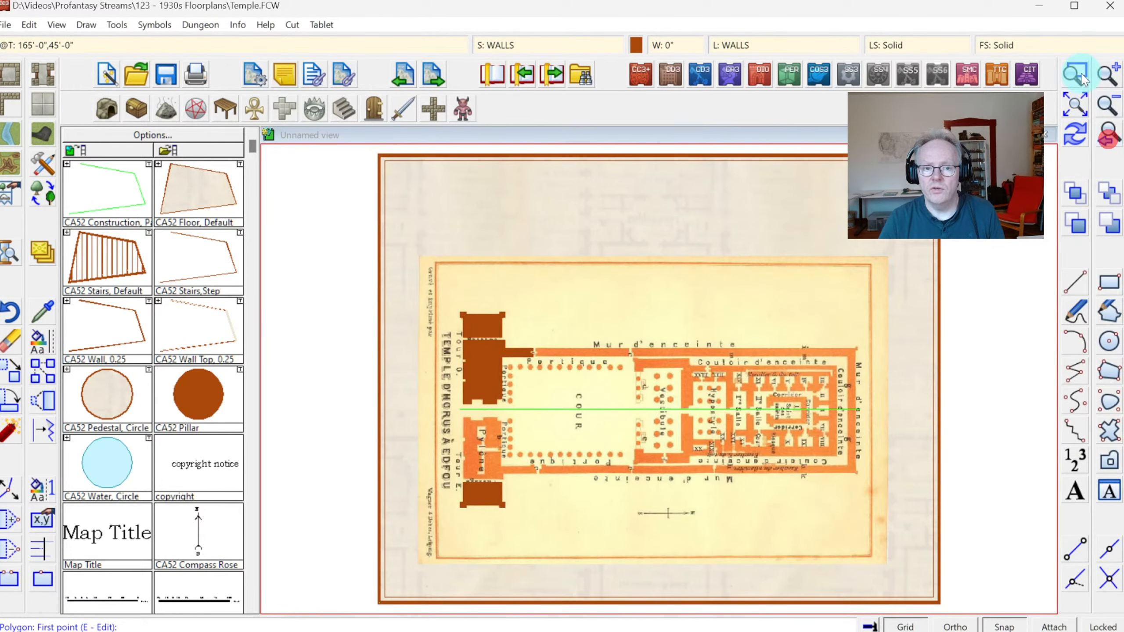
left_click(1076, 74)
left_click(522, 339)
left_click(662, 423)
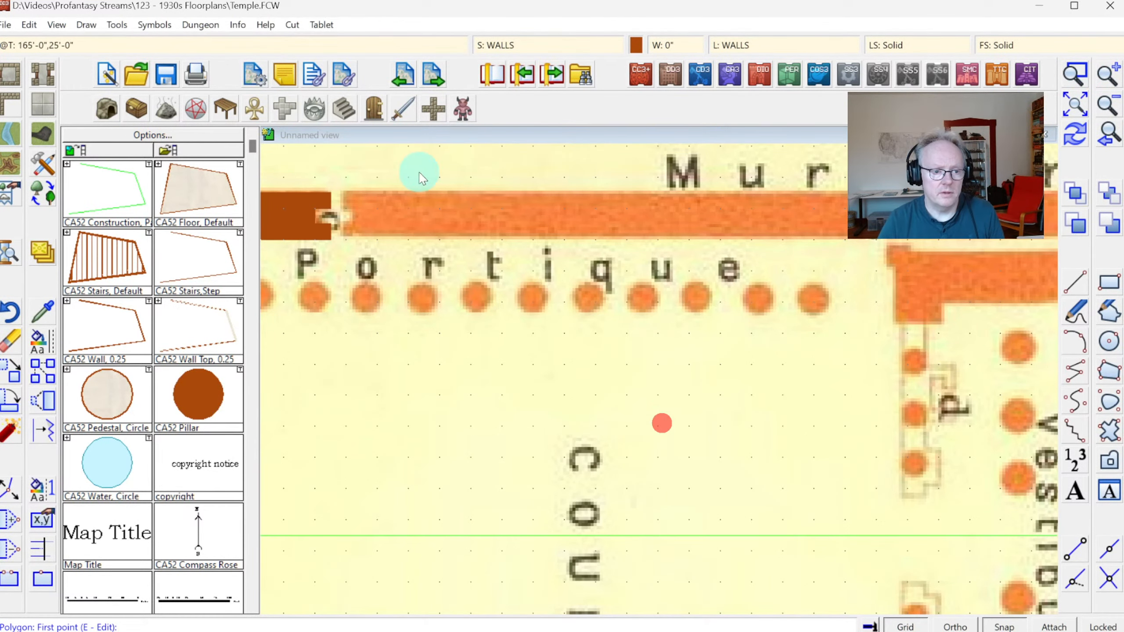
left_click(347, 190)
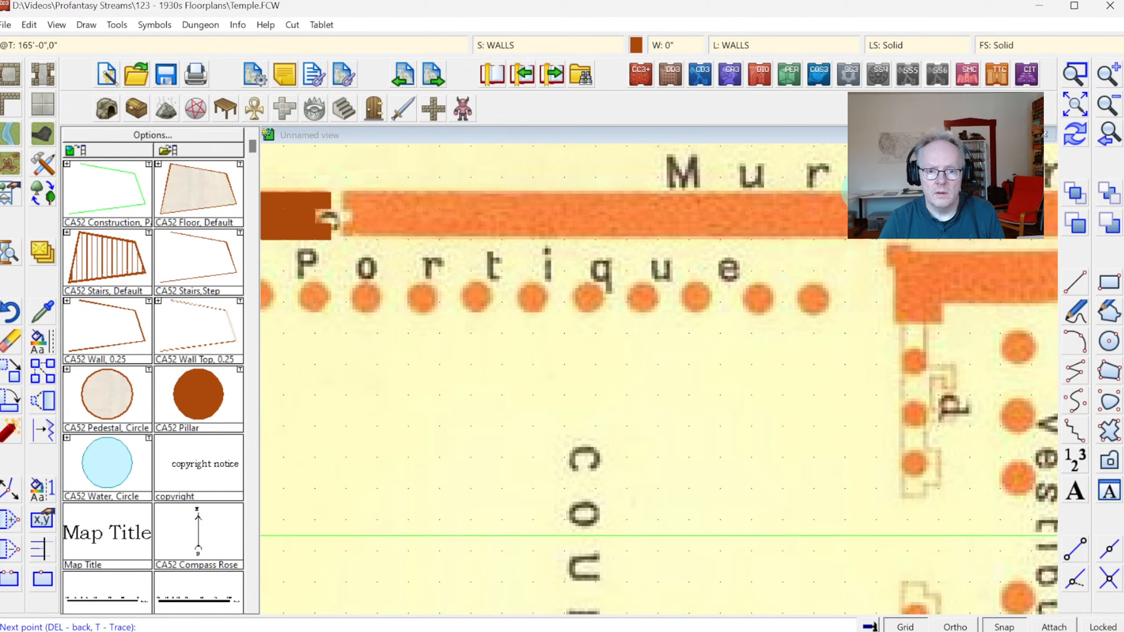
left_click(862, 242)
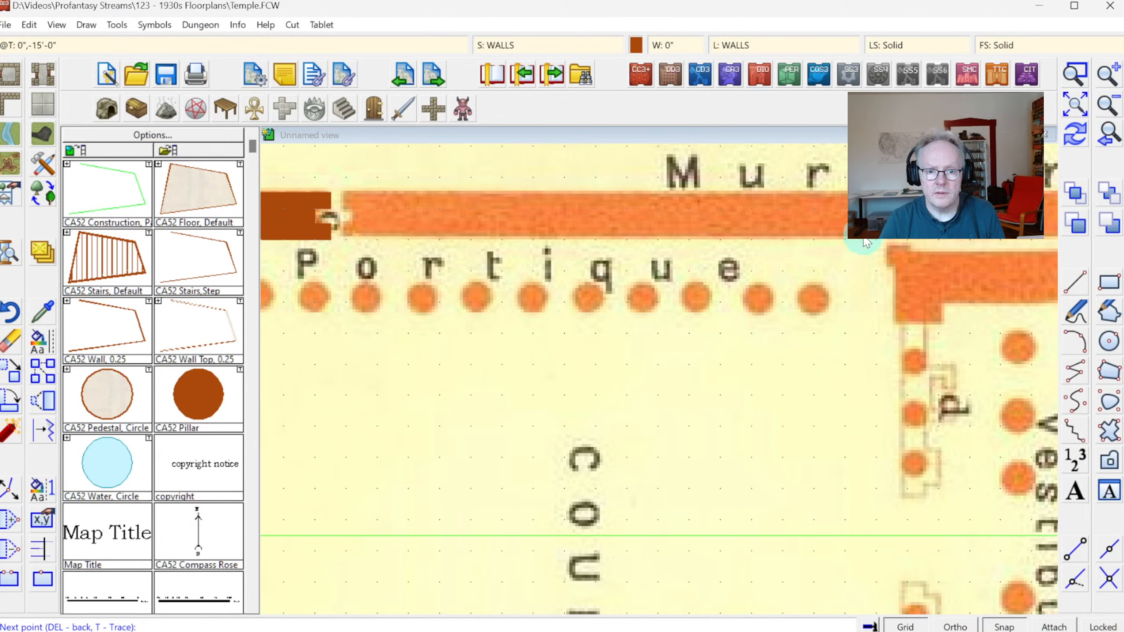
left_click(353, 224)
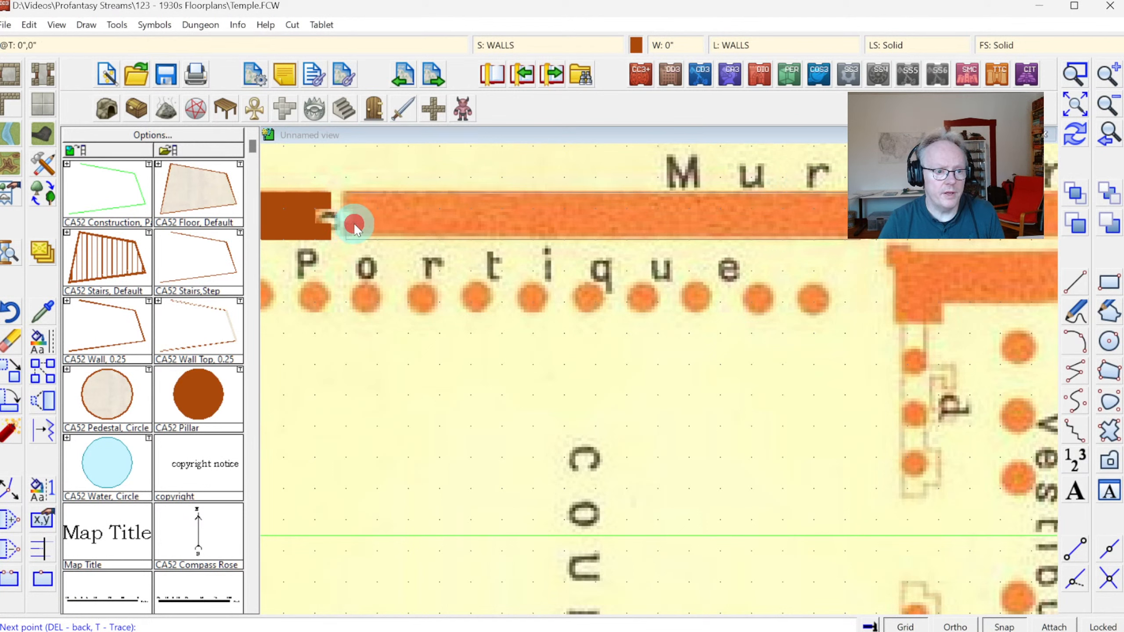
right_click(350, 216)
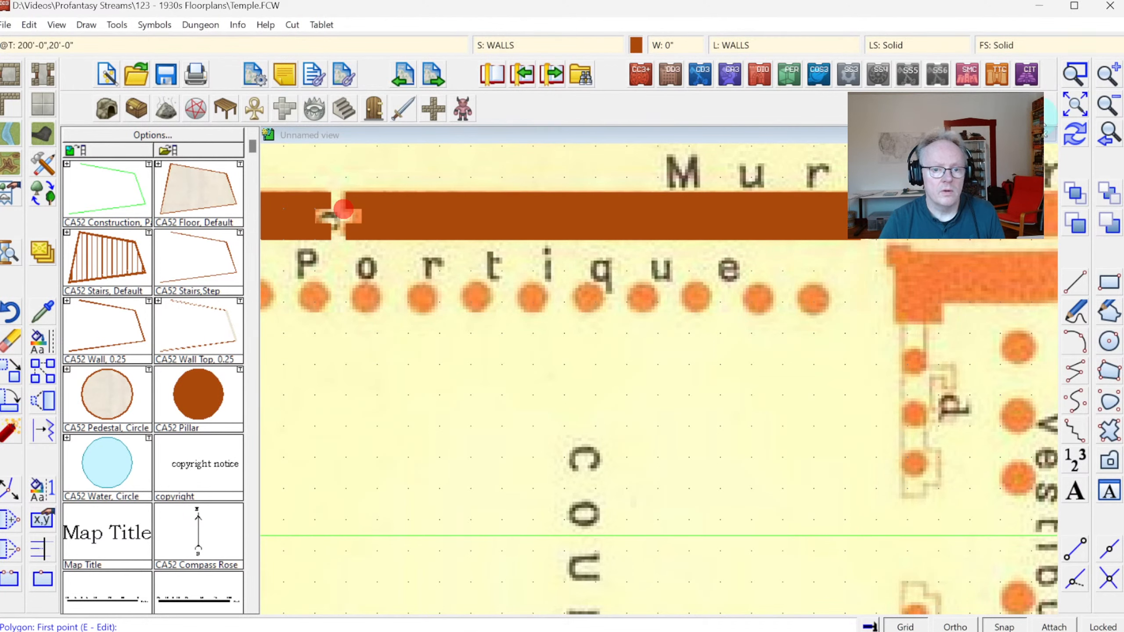
Draw a CA52 Pillar about 10' in diameter over the corner column where the two Portique rows meet beside the pylon.
left_click(1108, 135)
left_click(1079, 89)
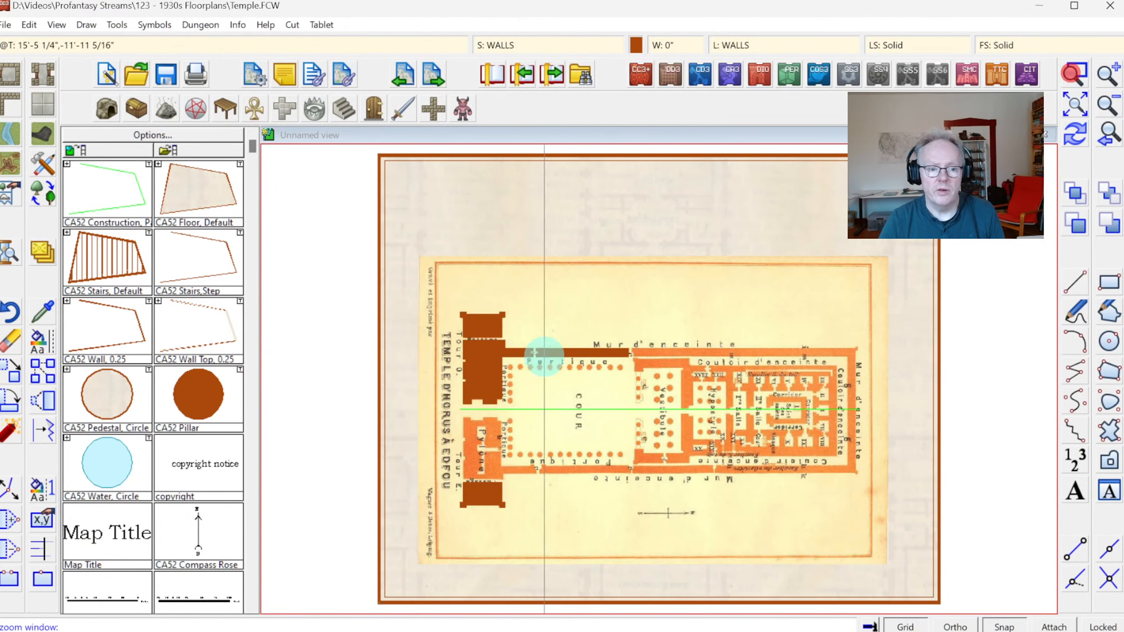
left_click(484, 333)
left_click(630, 423)
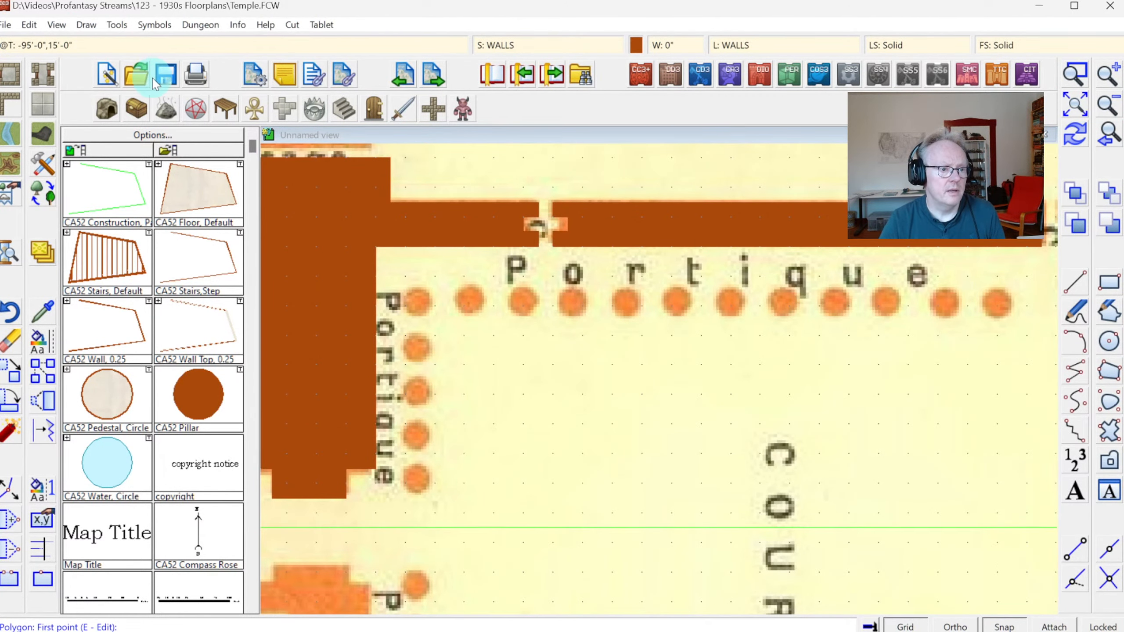
left_click(202, 392)
left_click(421, 292)
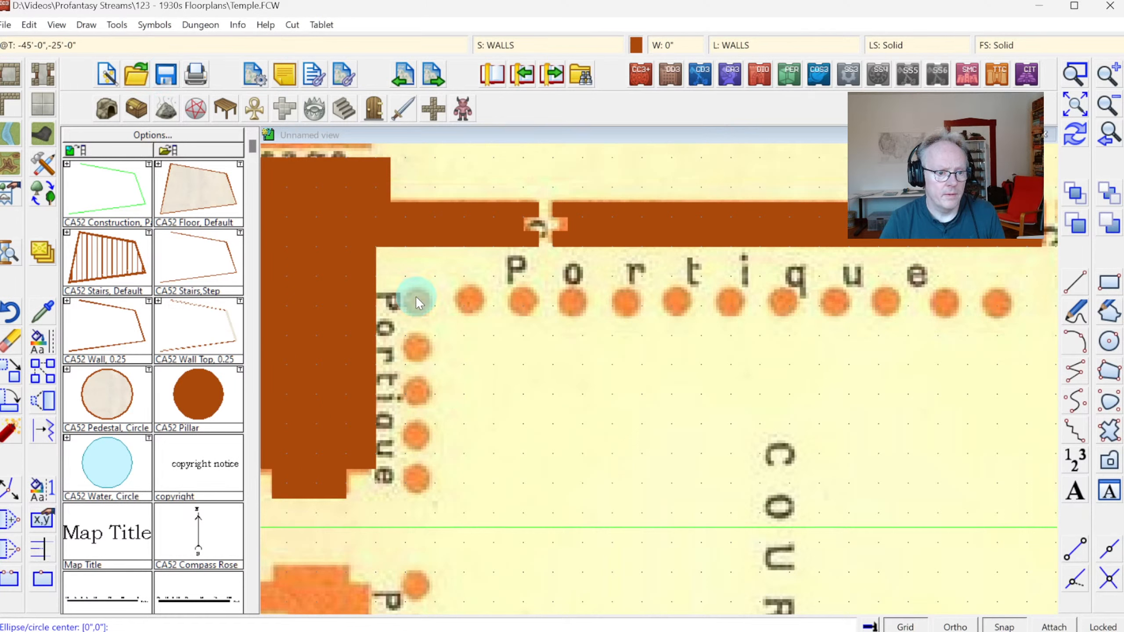
left_click(437, 313)
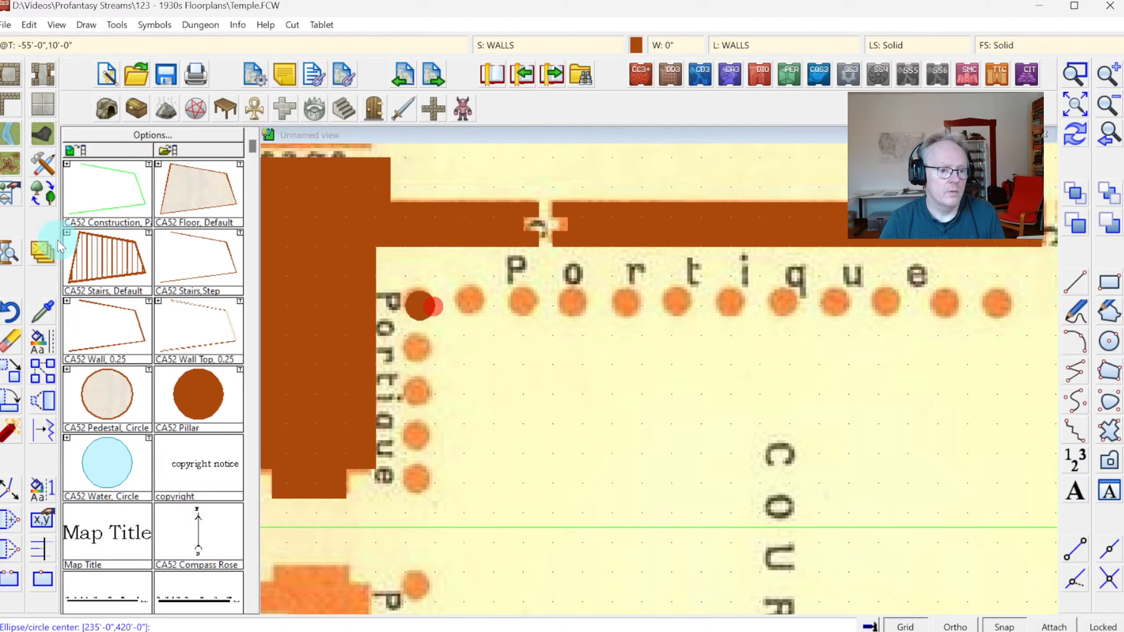
Copy the corner pillar onto the four columns beneath it along the pylon, spacing the copies 15' apart.
left_click(173, 77)
left_click(45, 372)
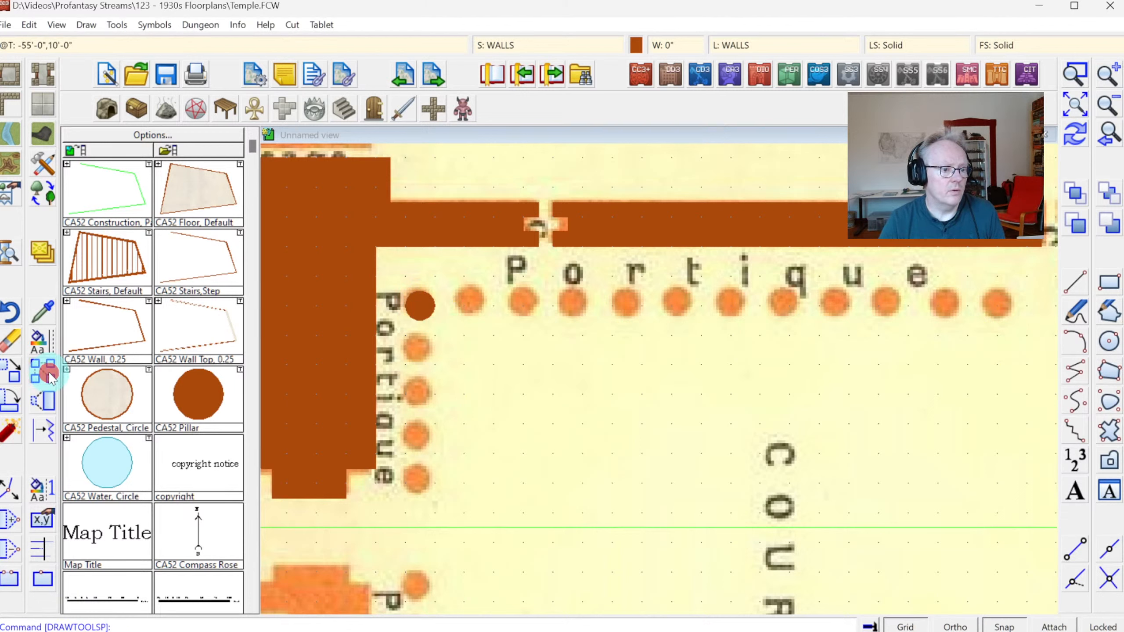
left_click(430, 319)
right_click(440, 318)
left_click(439, 318)
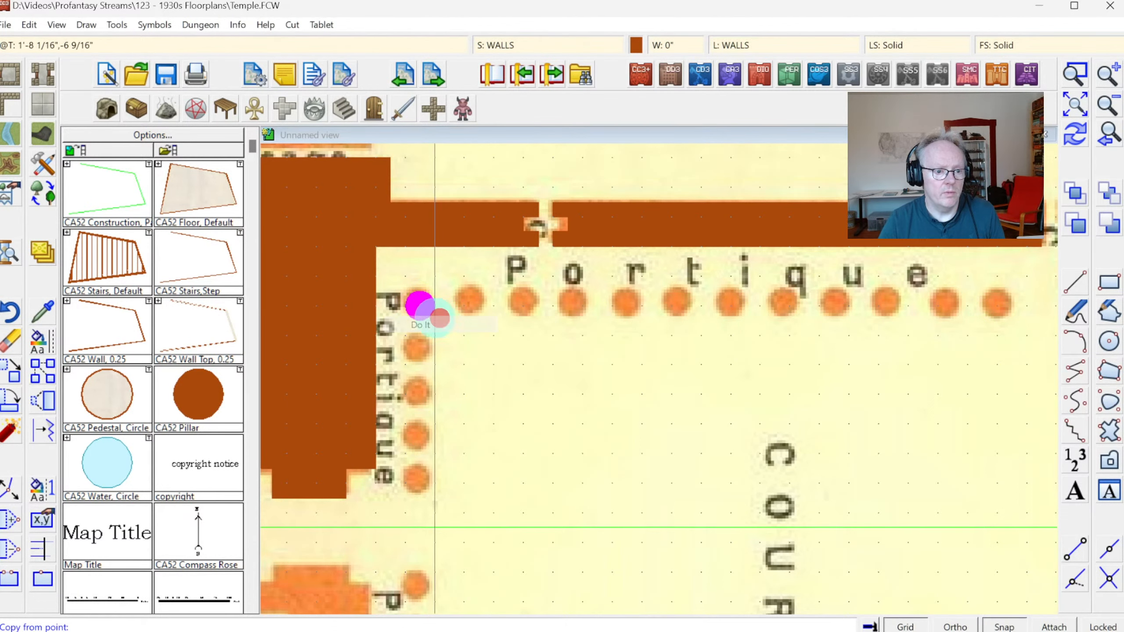
left_click(420, 304)
left_click(419, 350)
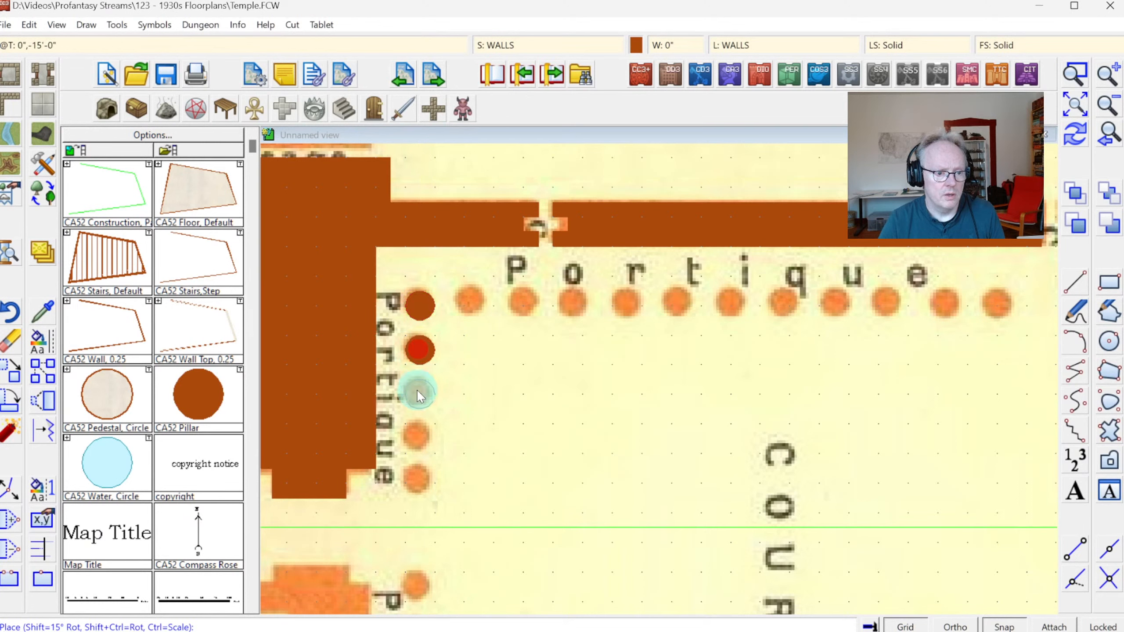
left_click(420, 439)
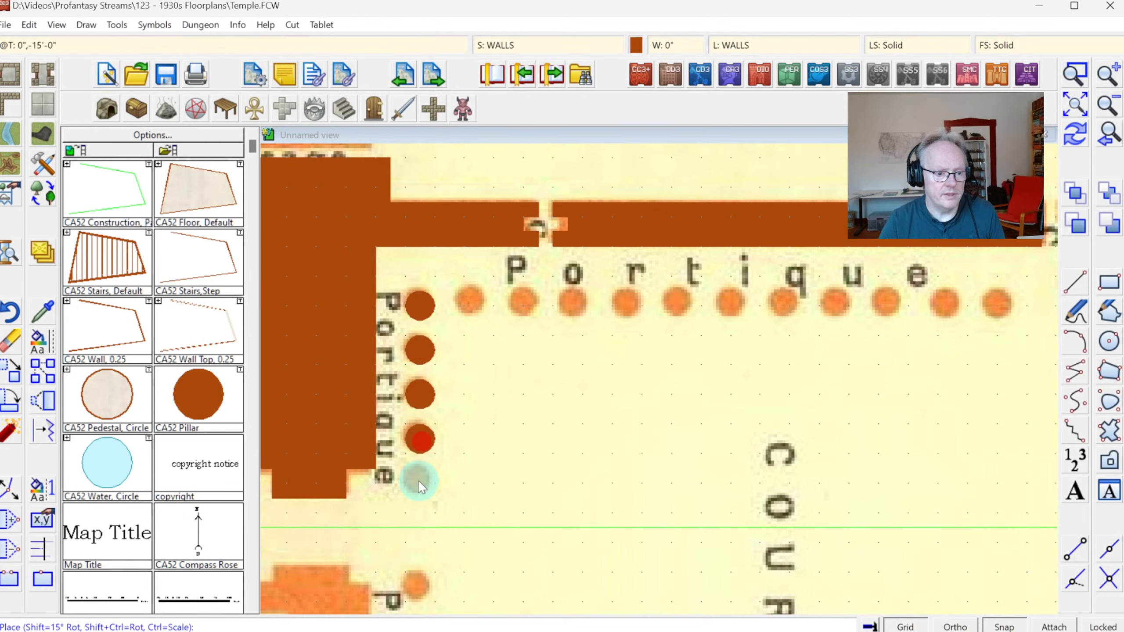
left_click(418, 485)
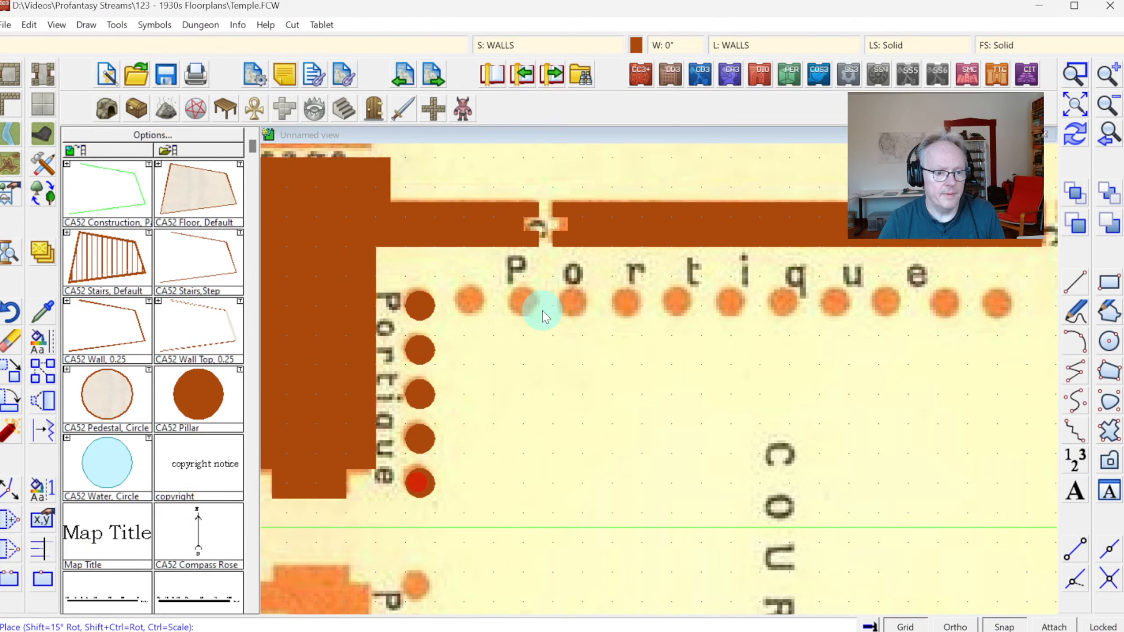
Copy the pillar onto the eleven remaining scanned columns of the Portique row parallel to the enclosure wall.
left_click(470, 299)
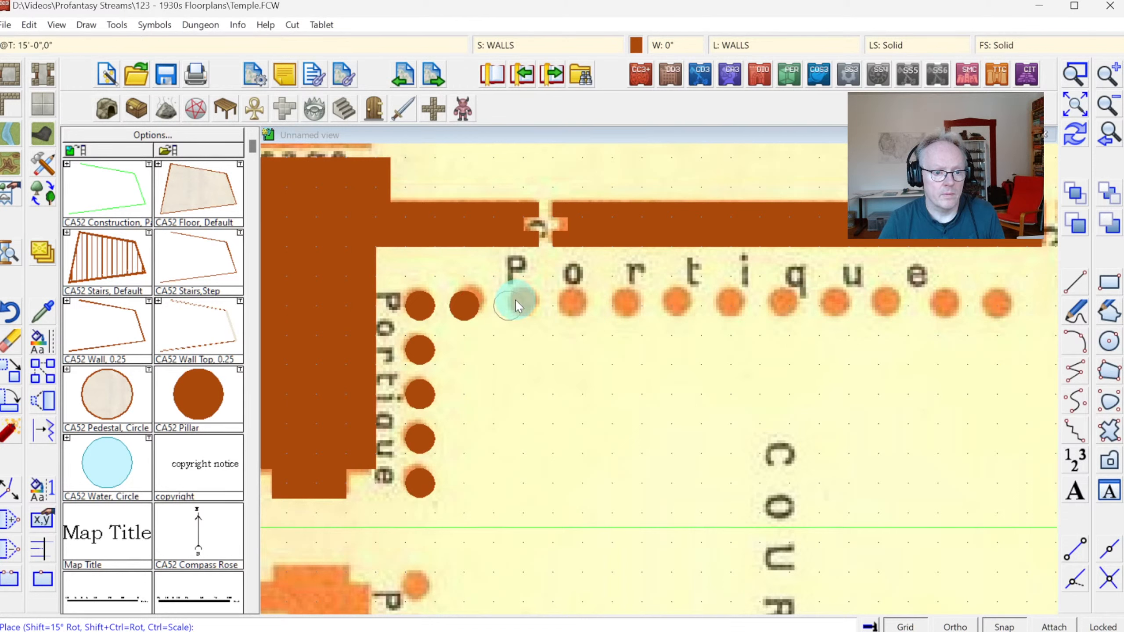
left_click(517, 300)
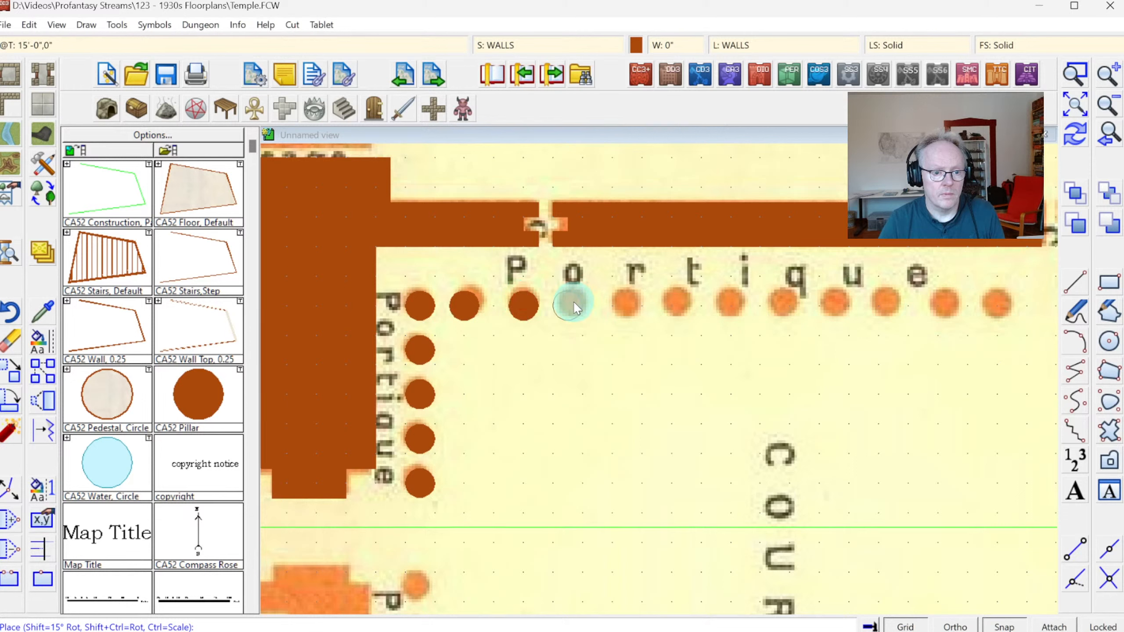
left_click(625, 307)
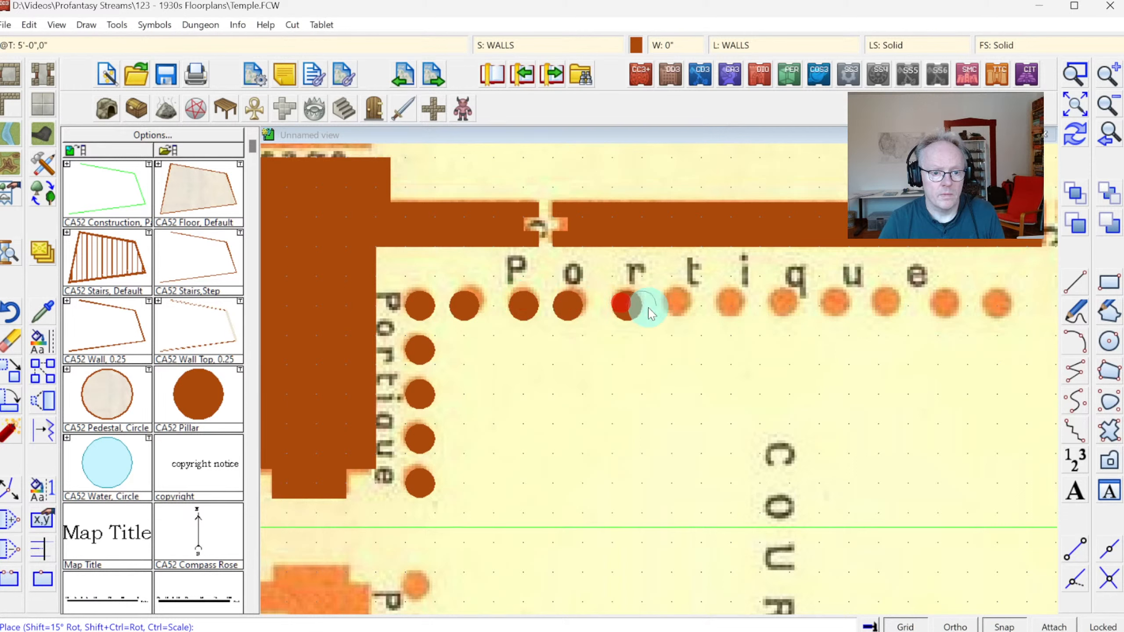
left_click(682, 307)
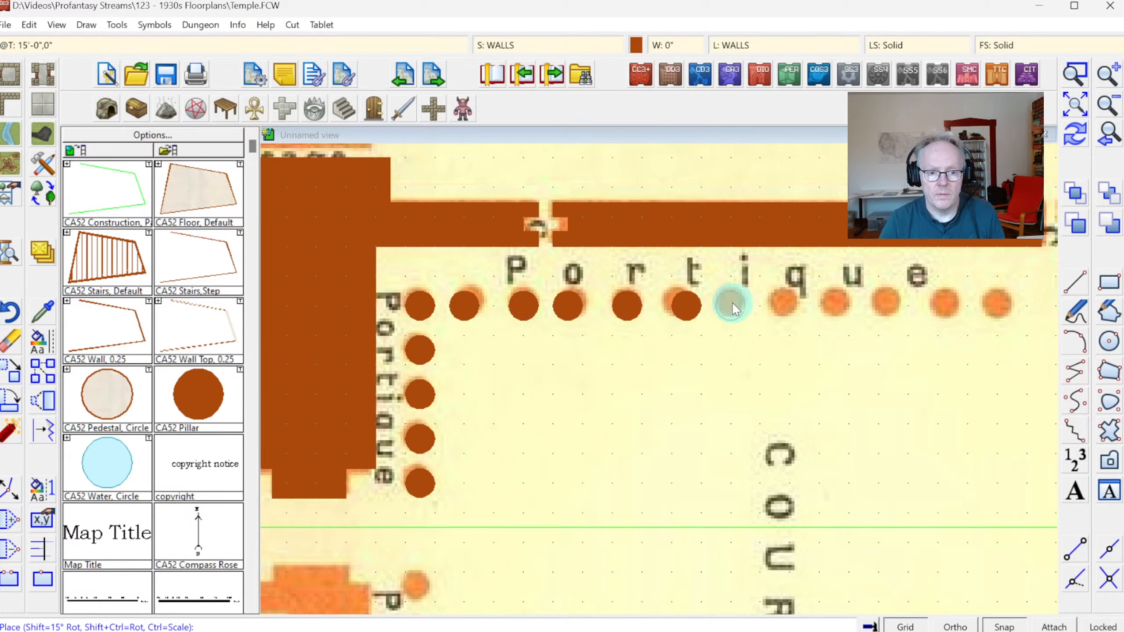
left_click(732, 303)
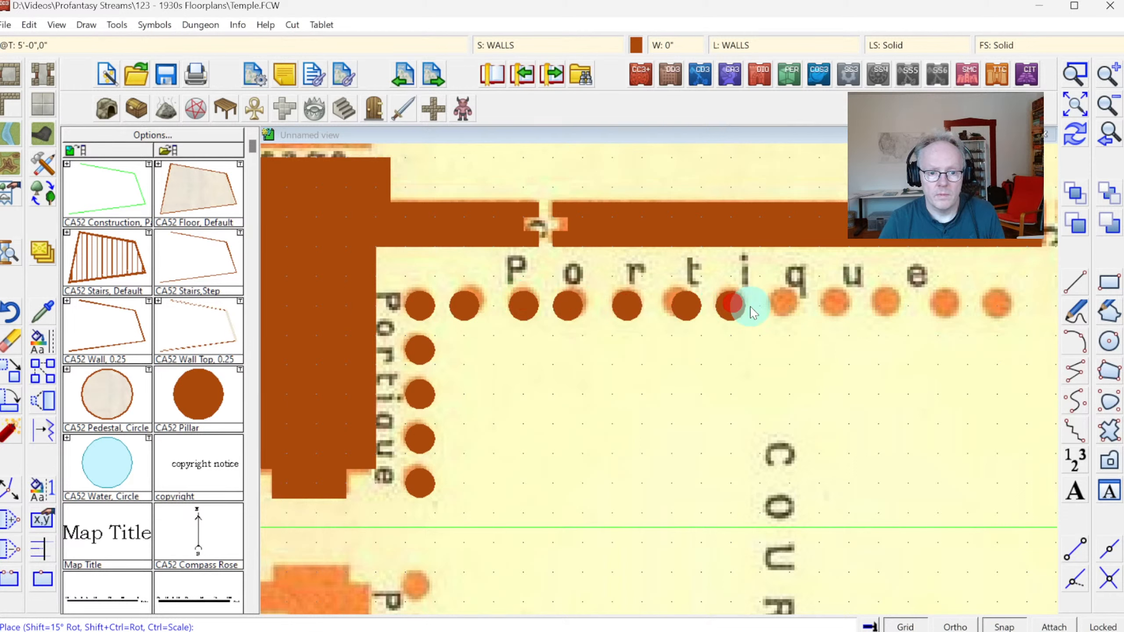
left_click(784, 304)
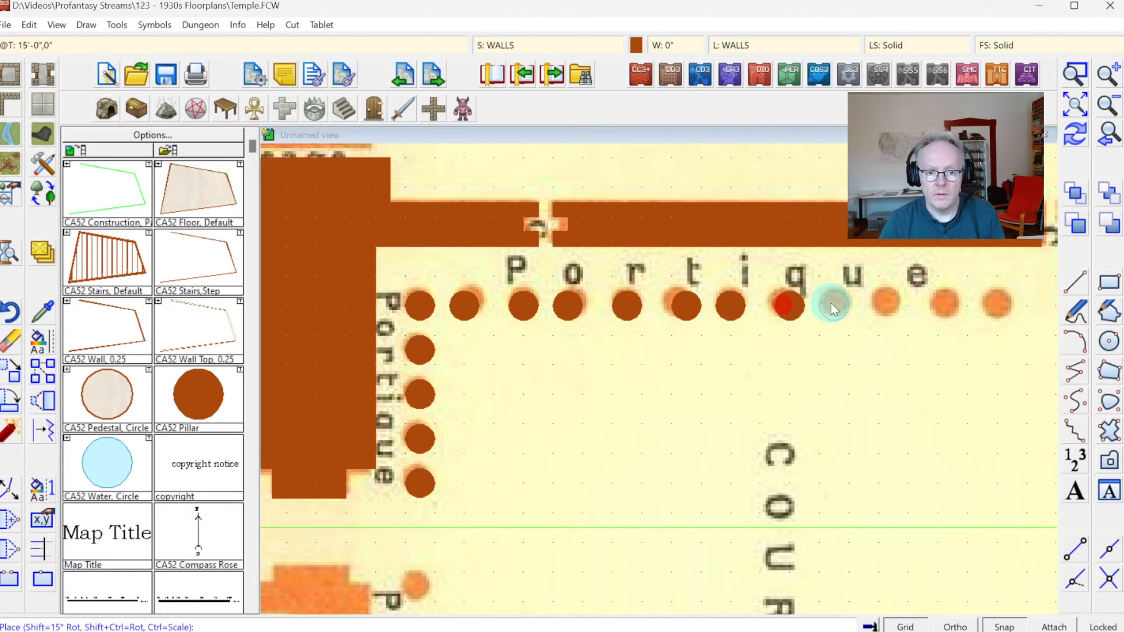
left_click(832, 303)
left_click(883, 305)
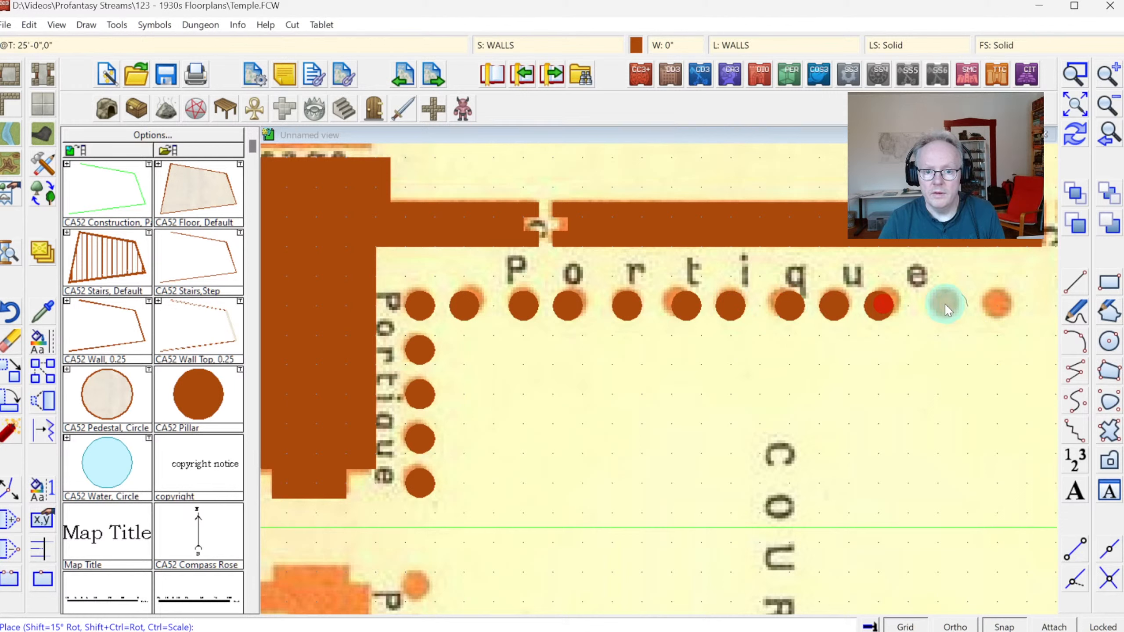
left_click(940, 302)
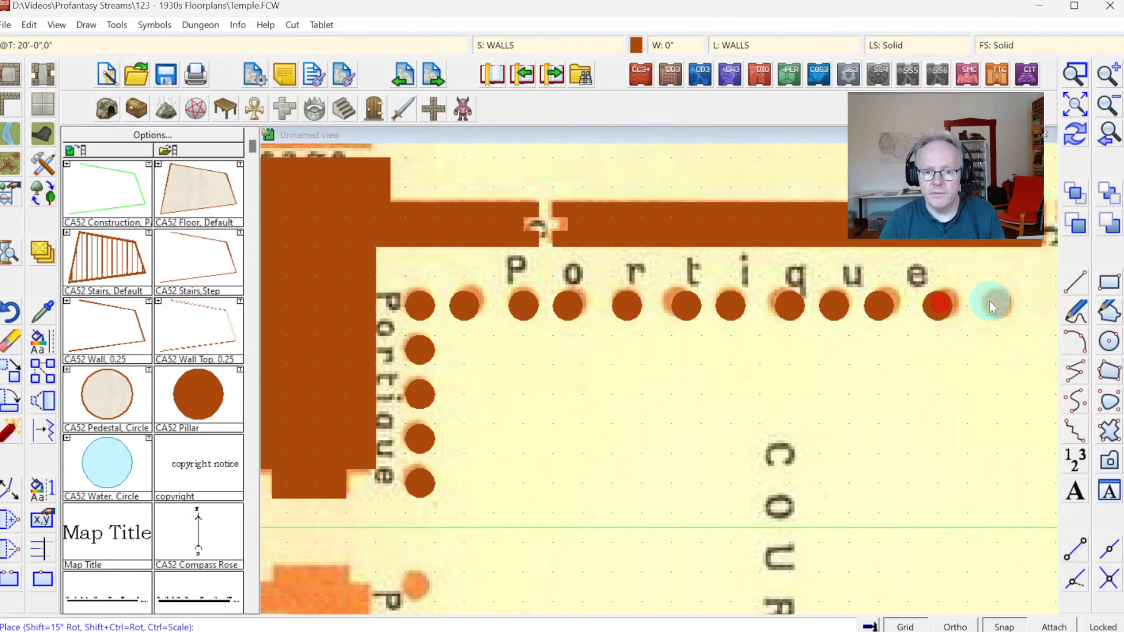
left_click(991, 303)
right_click(823, 344)
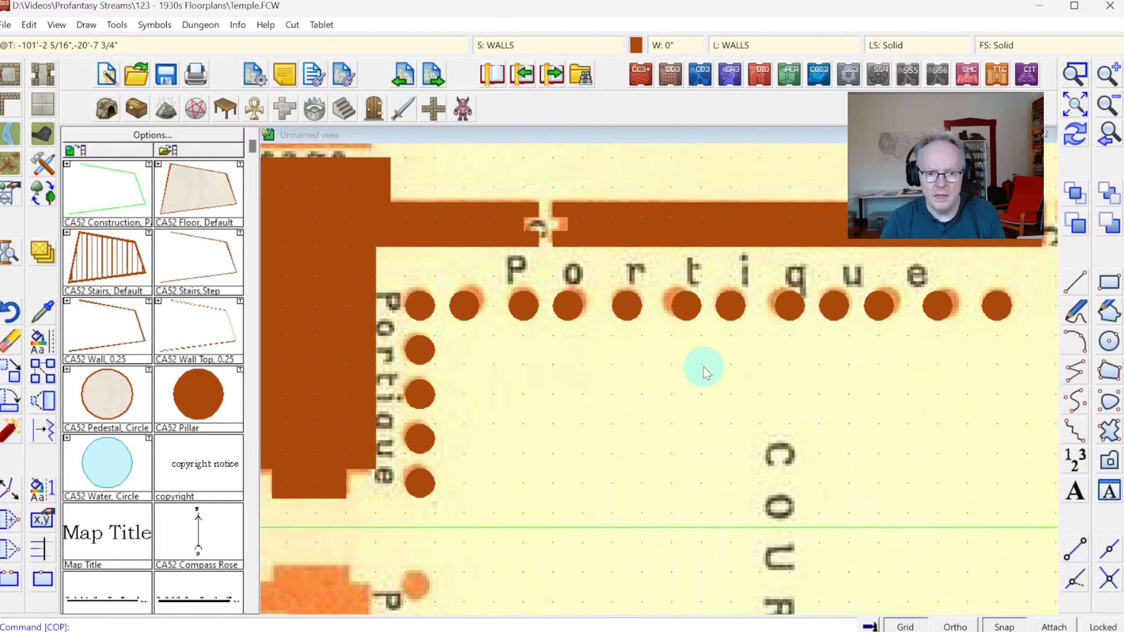
Hide the BITMAP sheet to view the traced Portique pillars without the scanned plan.
left_click(1073, 80)
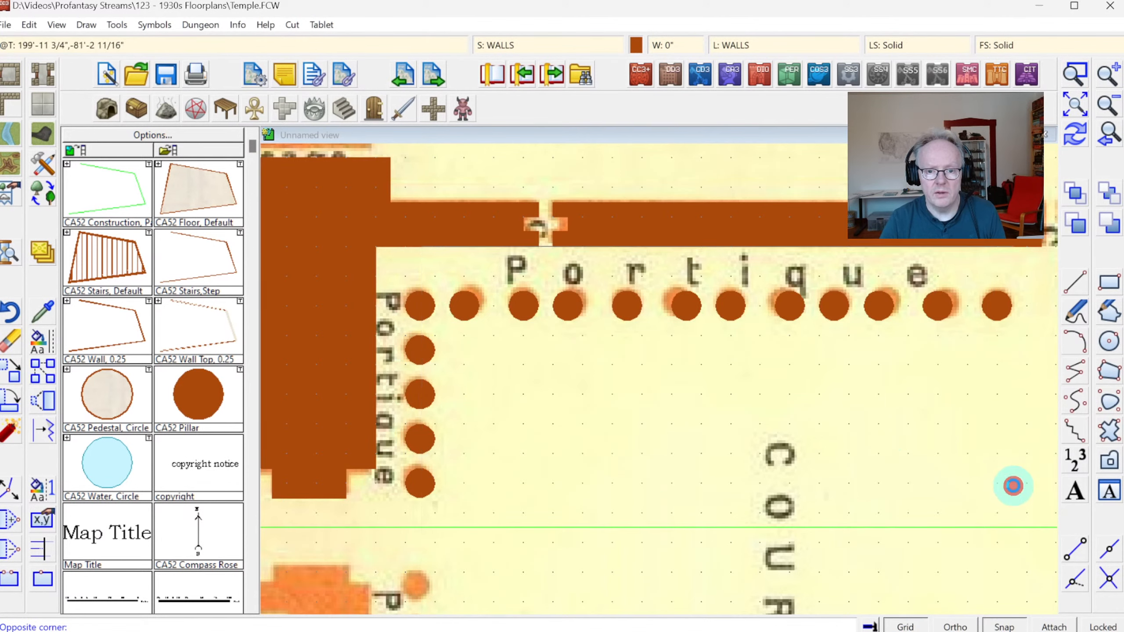
left_click(1014, 484)
left_click(511, 54)
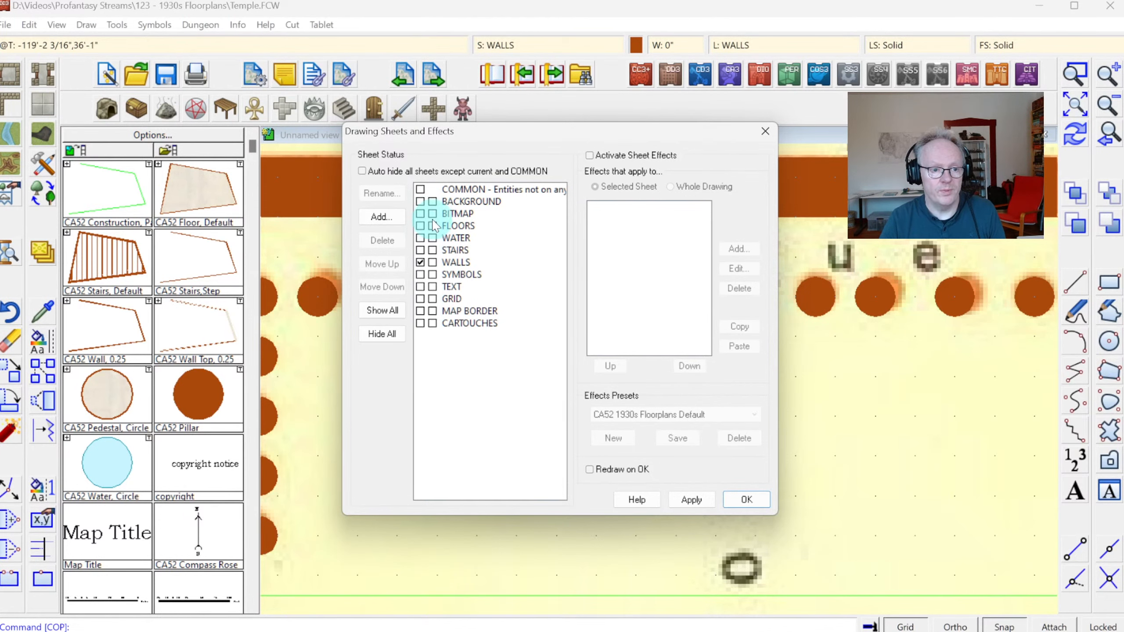
left_click(434, 215)
left_click(747, 498)
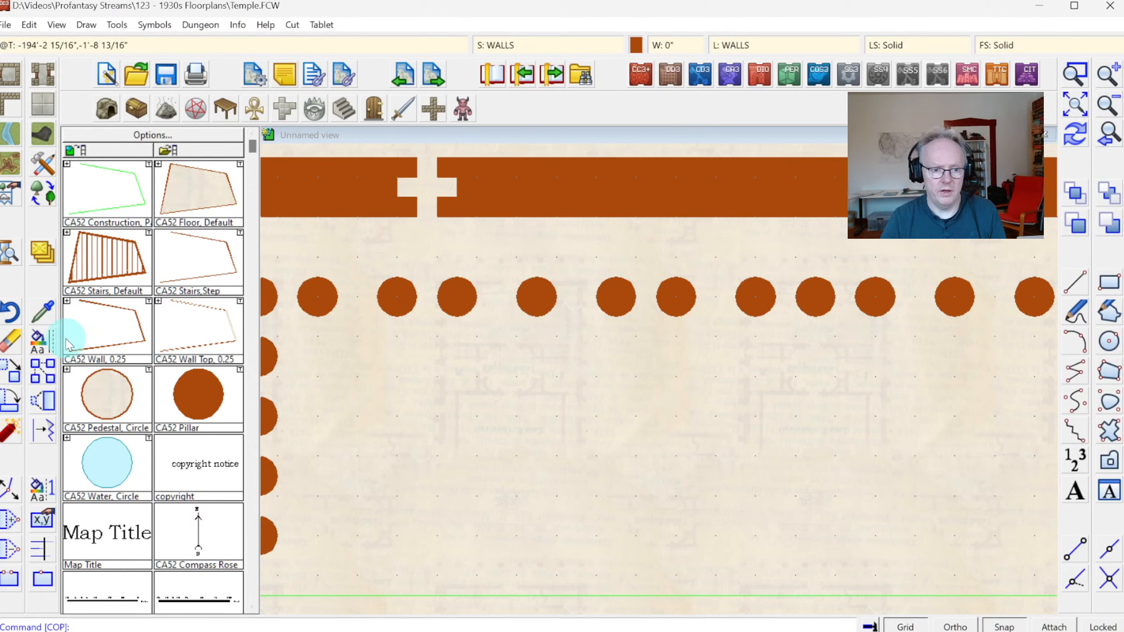
Move the pillar directly after the fifth one in the horizontal Portique row about 5' toward the pylon and redraw.
left_click(9, 372)
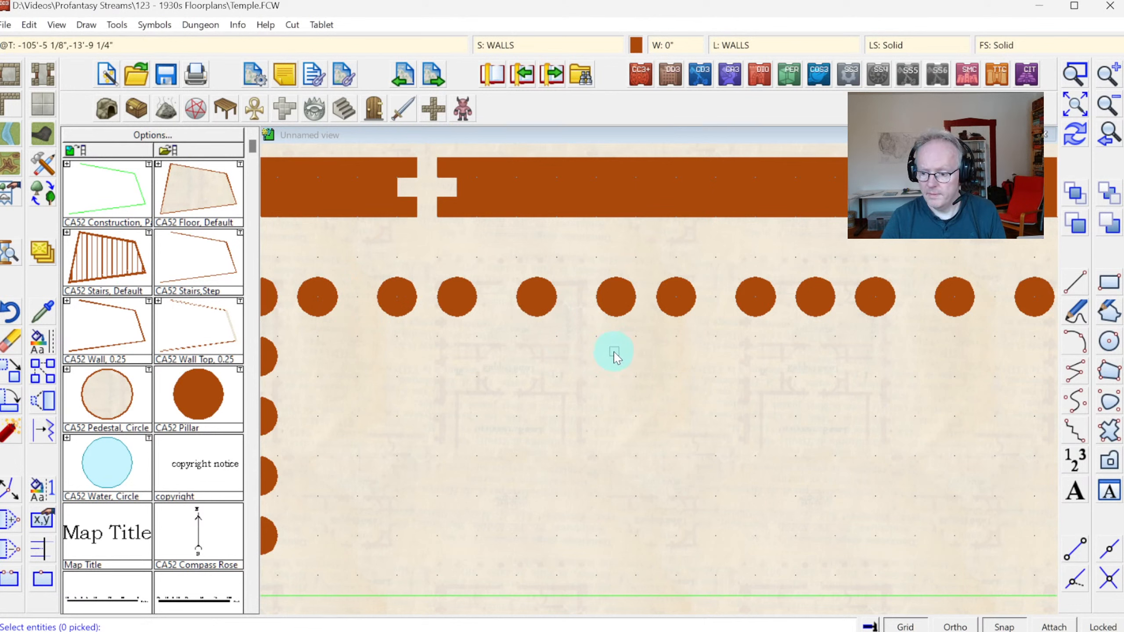
left_click(609, 283)
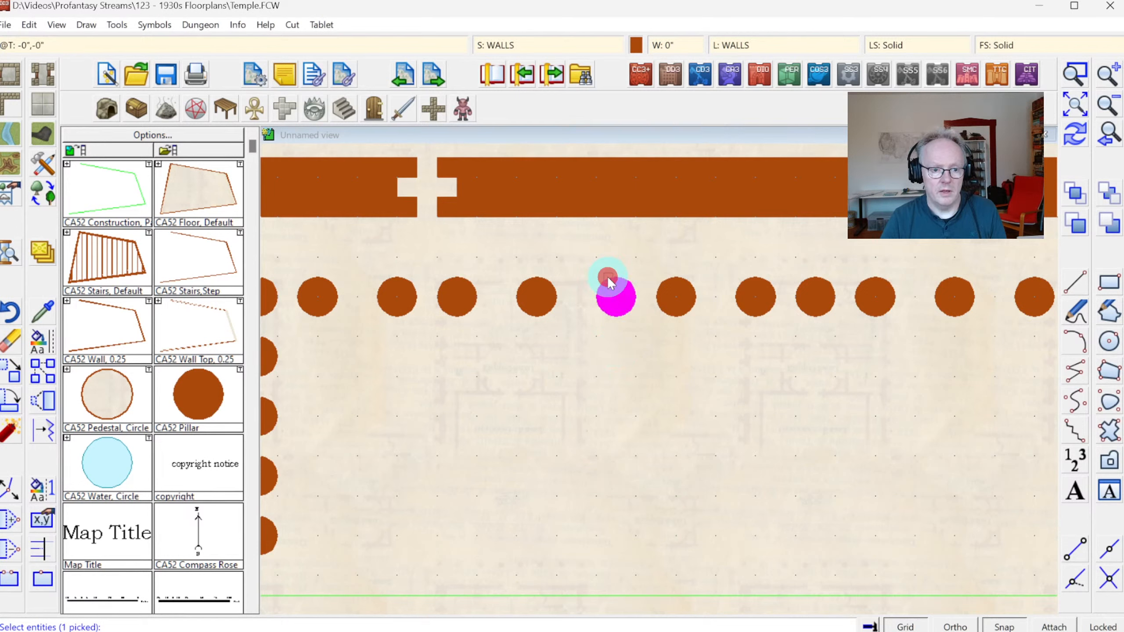
right_click(633, 303)
left_click(632, 303)
left_click(616, 296)
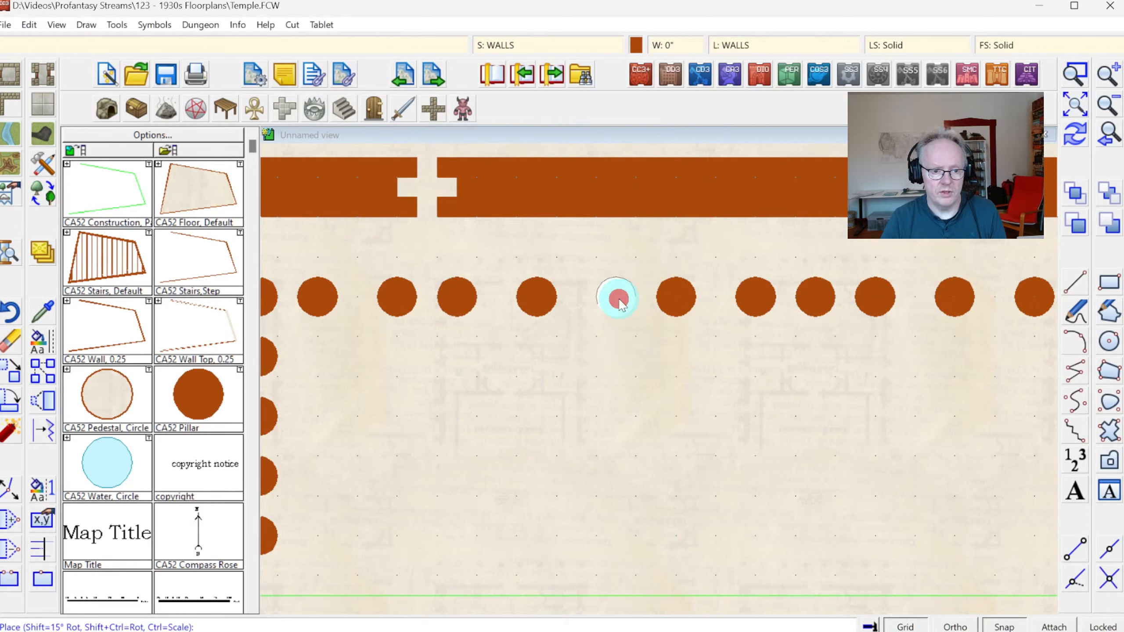
left_click(598, 299)
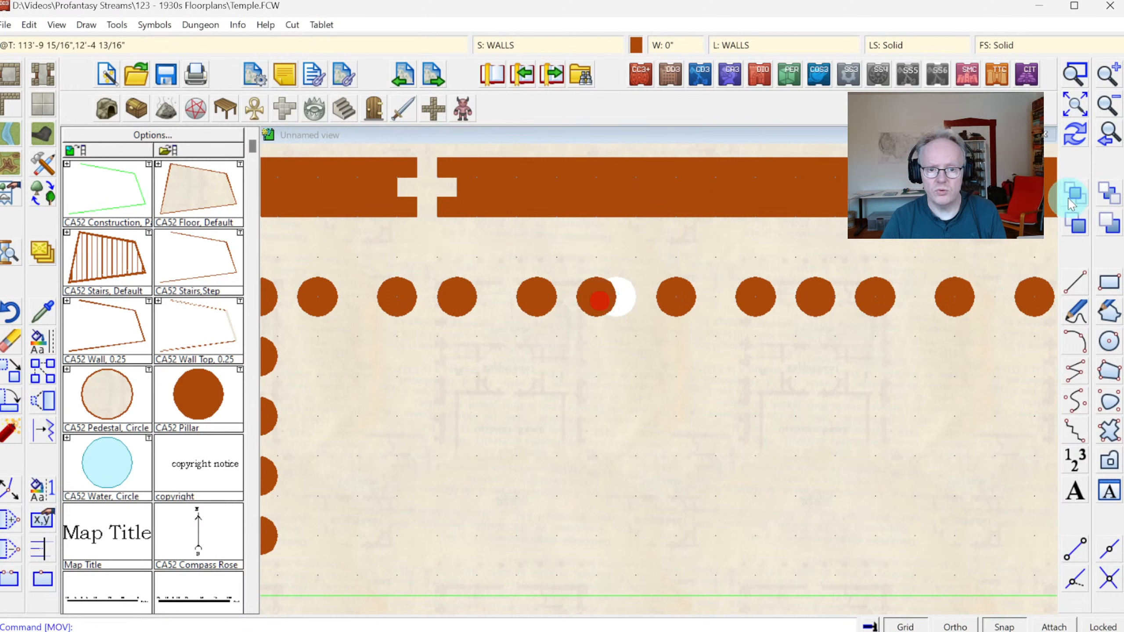
left_click(1076, 141)
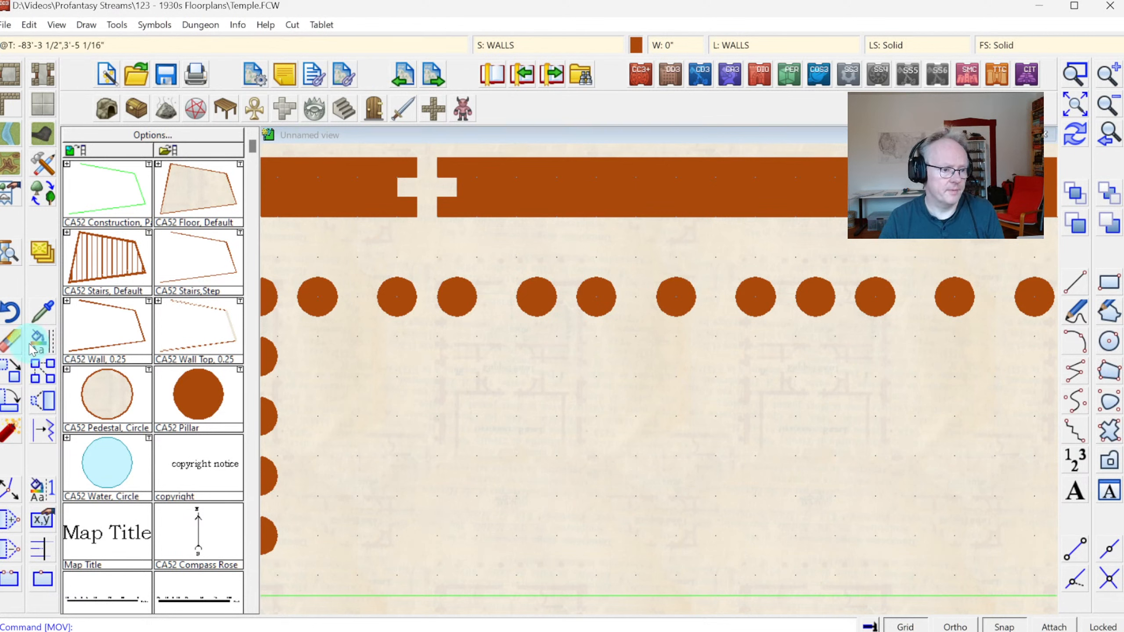
Erase the seven pillars of the horizontal Portique row farthest from the pylon.
left_click(11, 372)
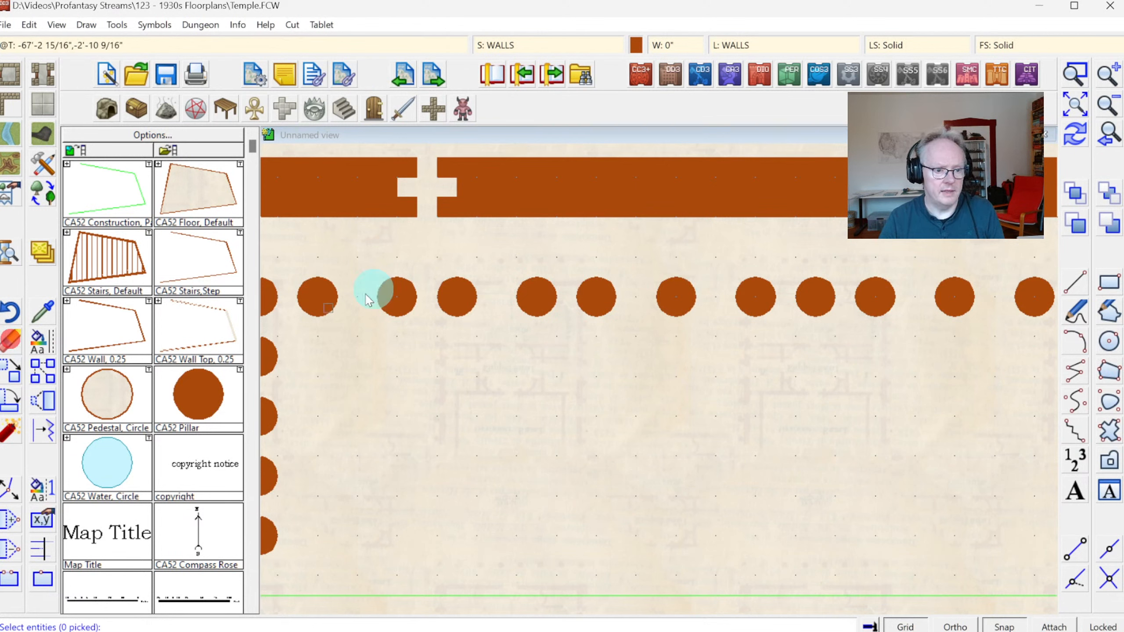
left_click(569, 259)
left_click(1038, 354)
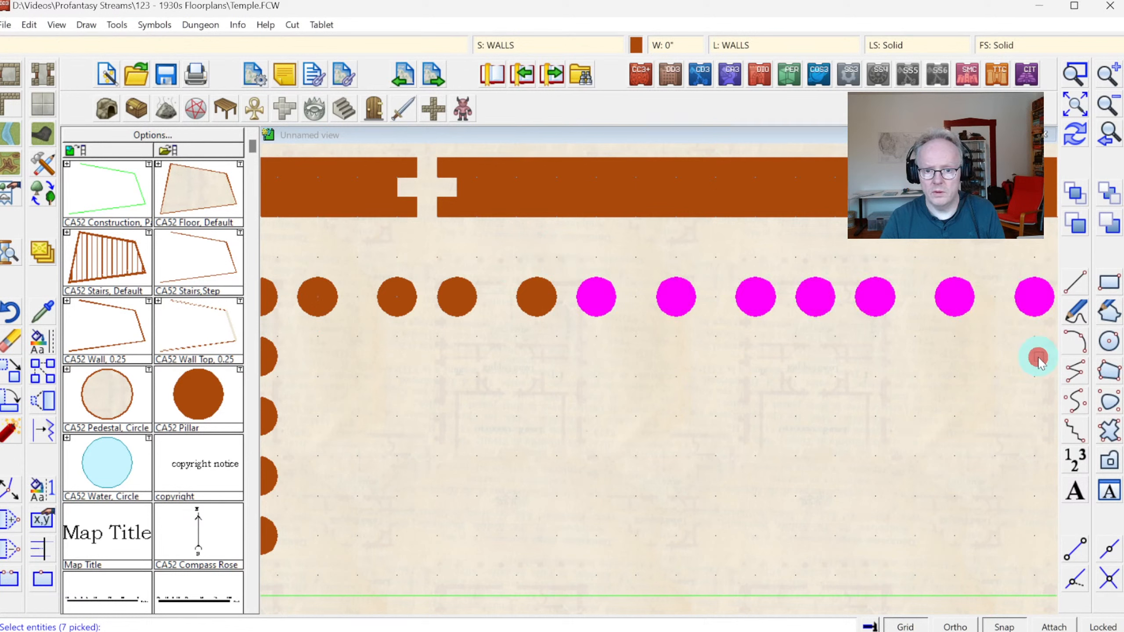
right_click(787, 352)
left_click(772, 360)
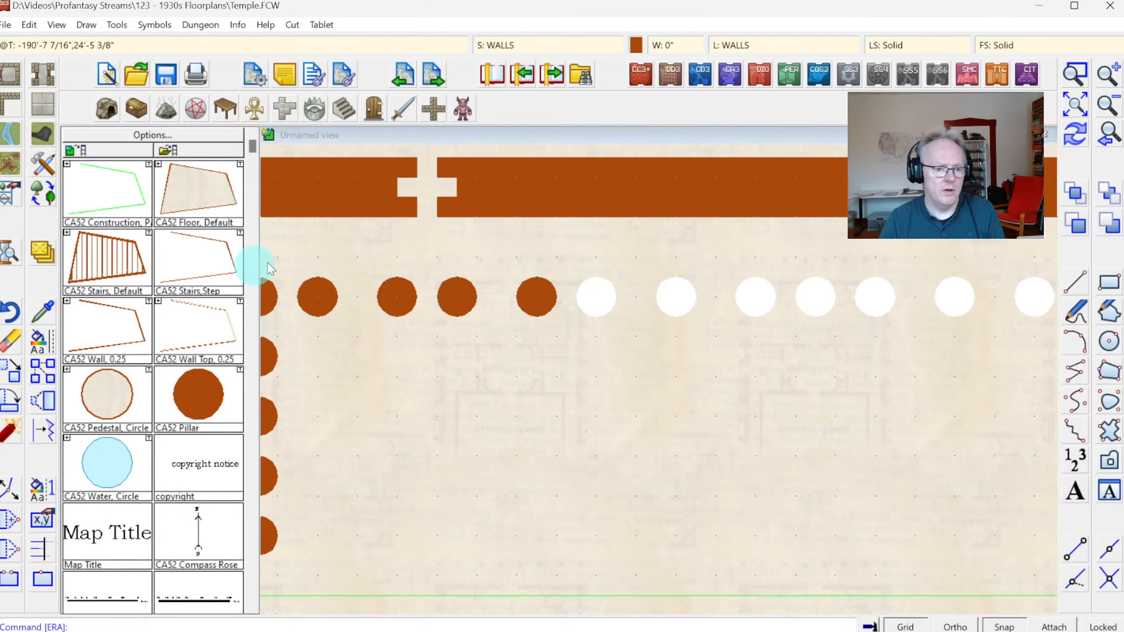
Create a rectangular array of eight columns spaced 15' apart from the horizontal Portique row's fifth pillar, continuing away from the pylon.
right_click(42, 371)
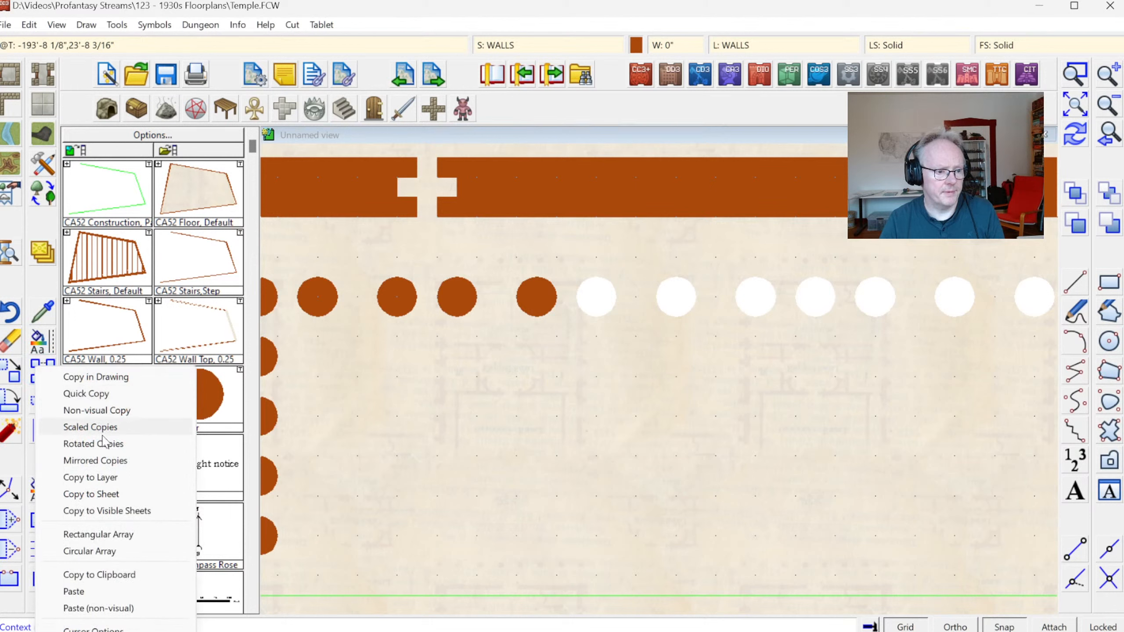
left_click(93, 536)
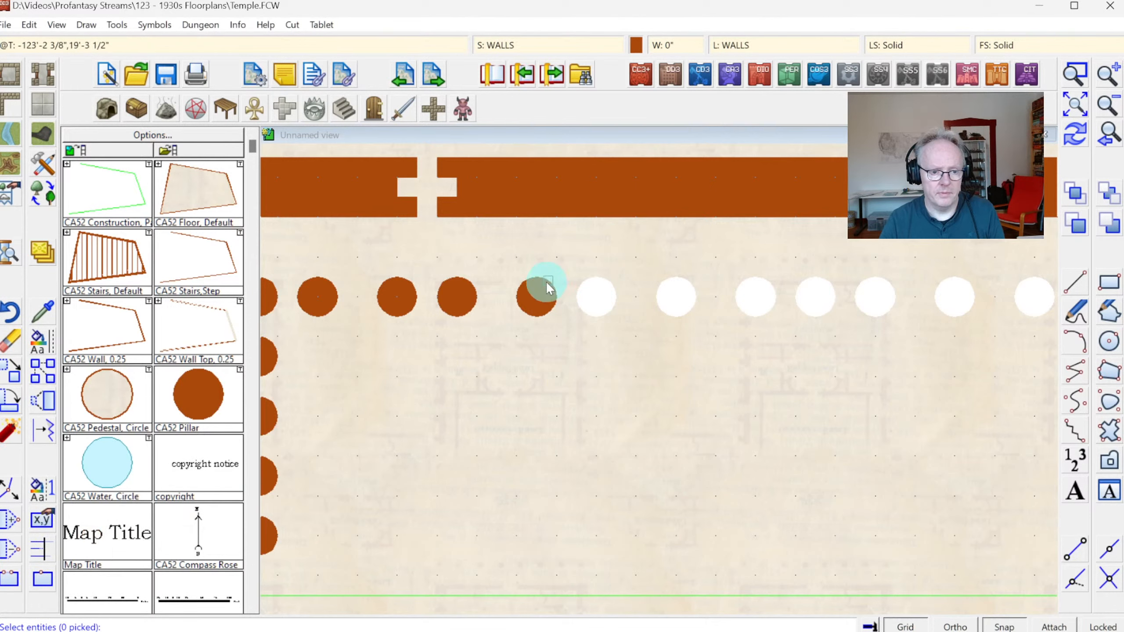
left_click(555, 299)
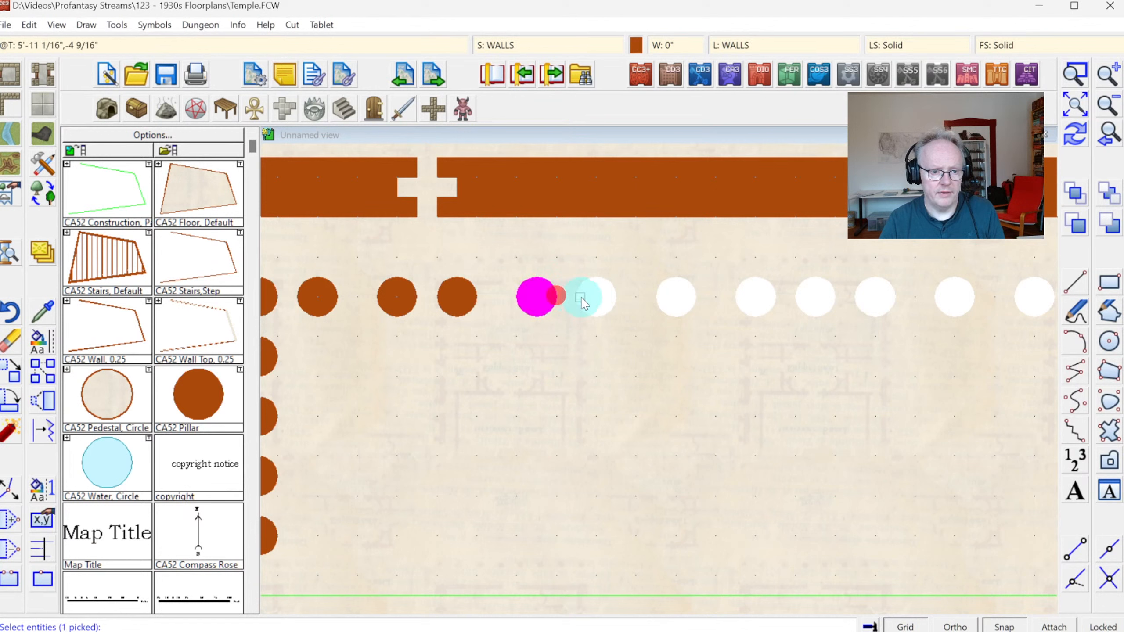
right_click(608, 333)
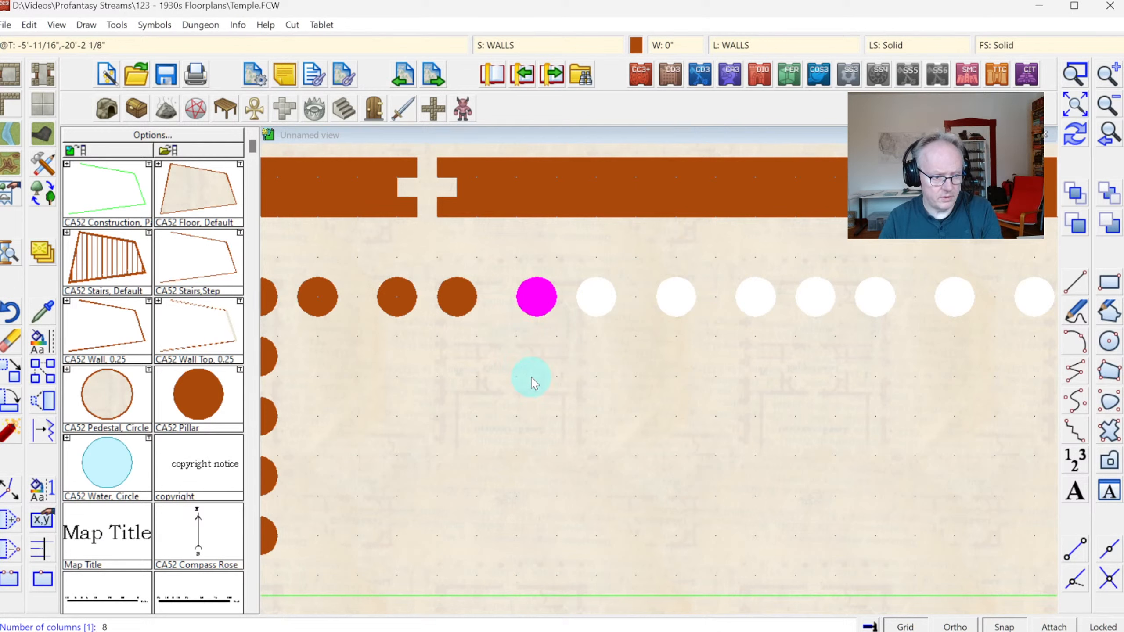
key("Return")
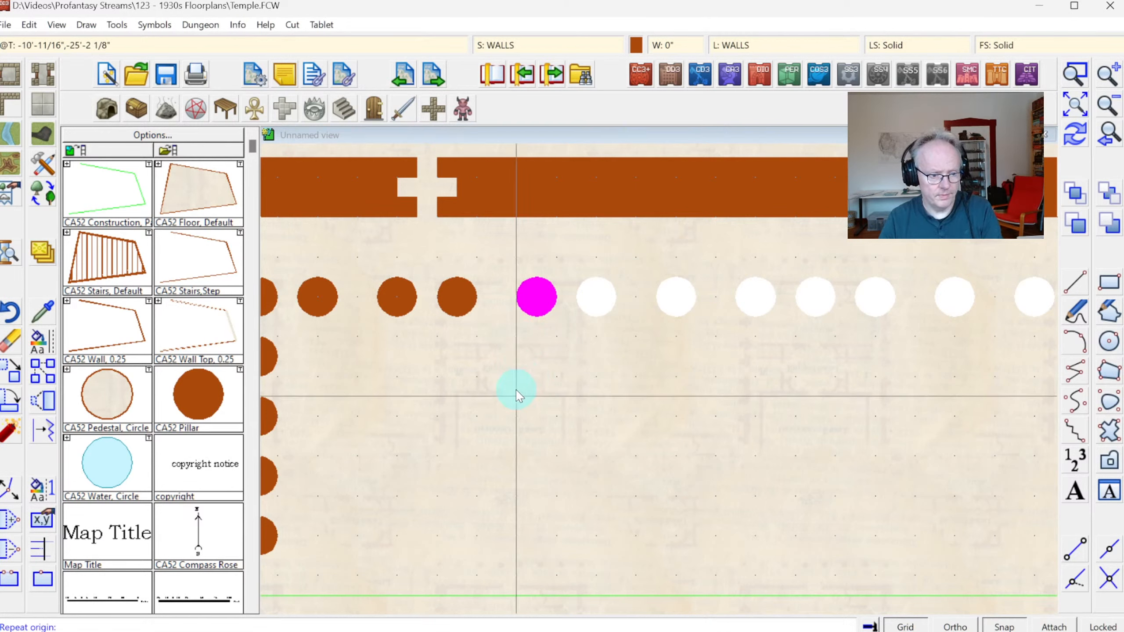
left_click(537, 294)
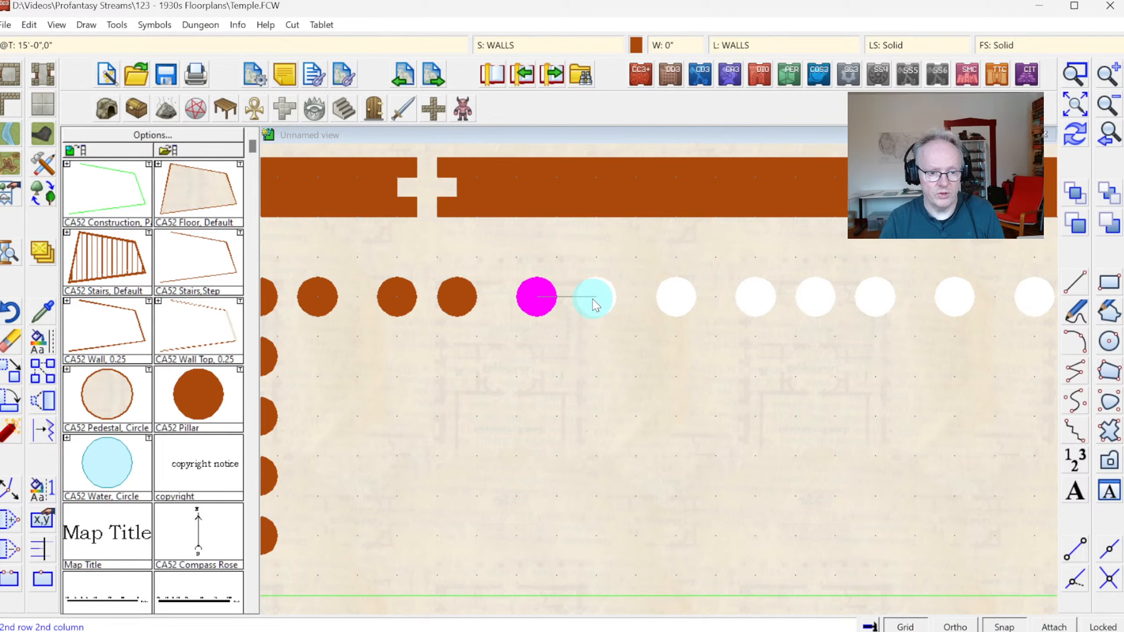
left_click(595, 298)
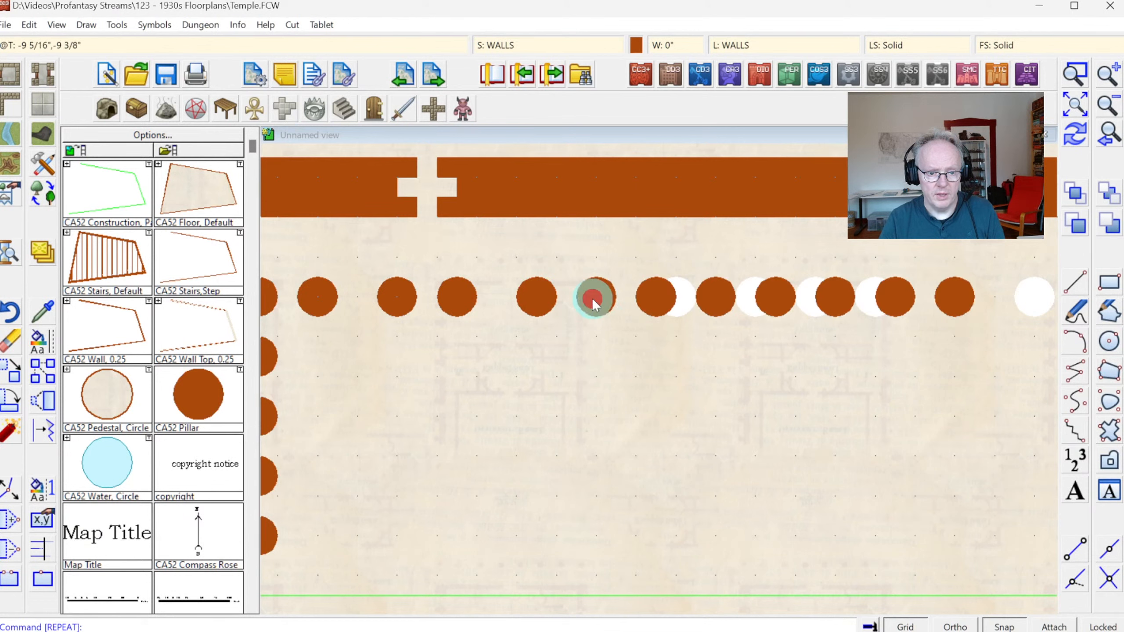
Copy the horizontal Portique row's last pillar twice, extending the row away from the pylon at the same pillar spacing.
left_click(1111, 143)
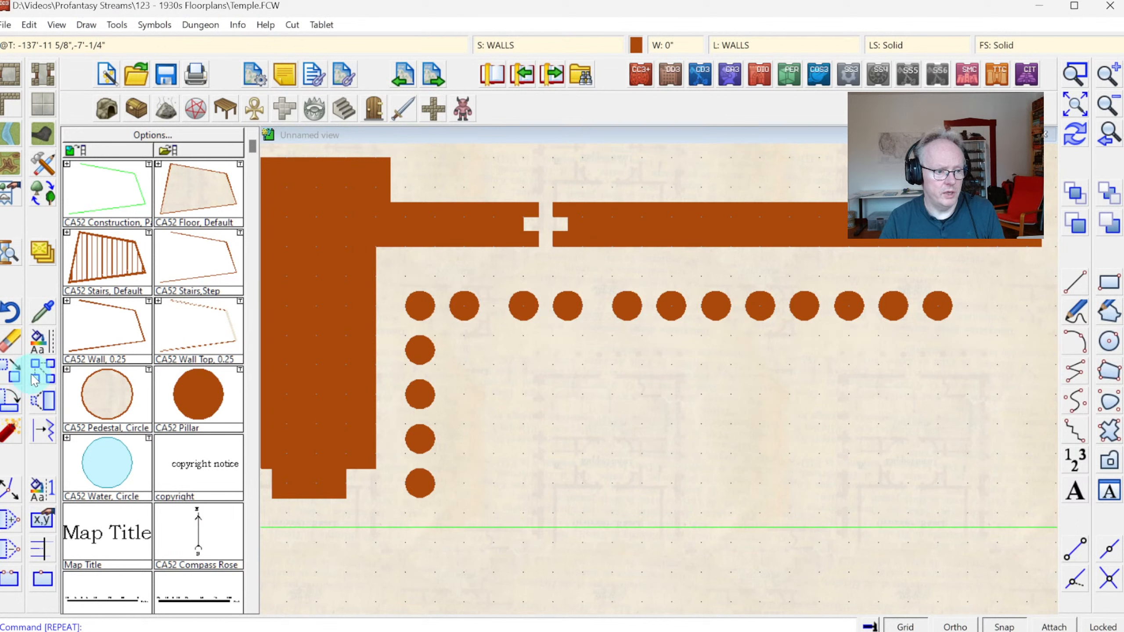
left_click(14, 382)
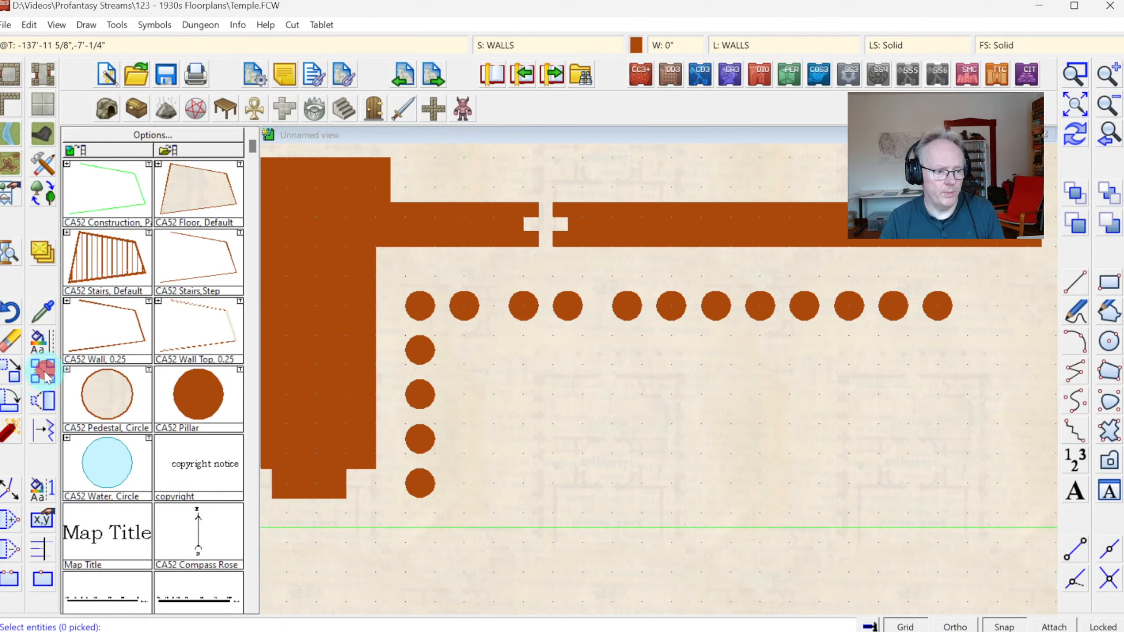
left_click(943, 301)
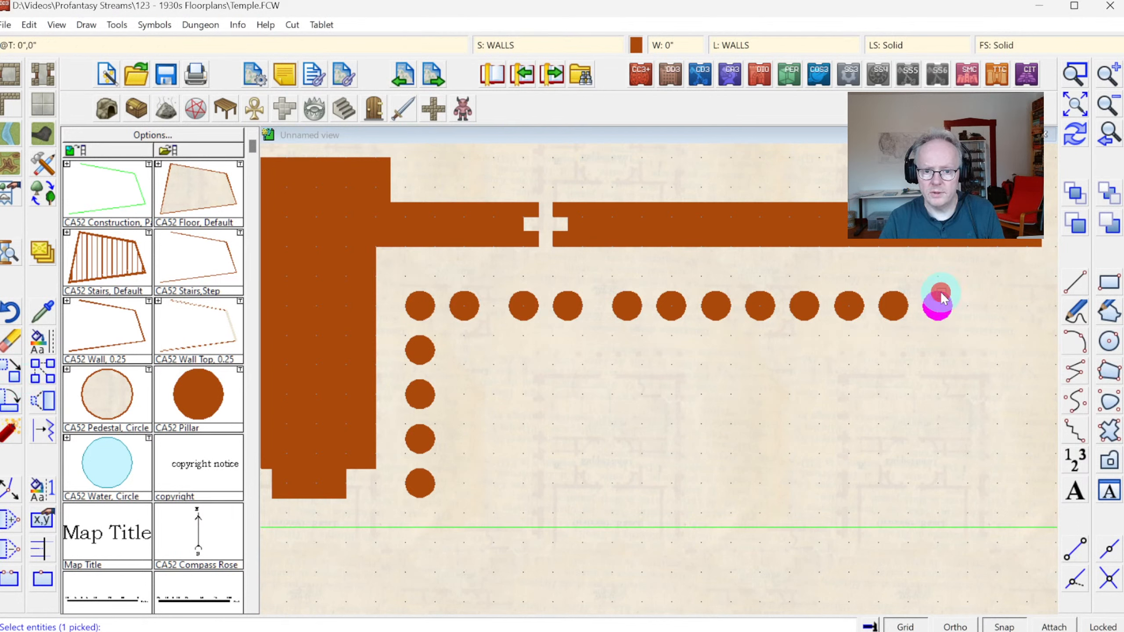
right_click(919, 400)
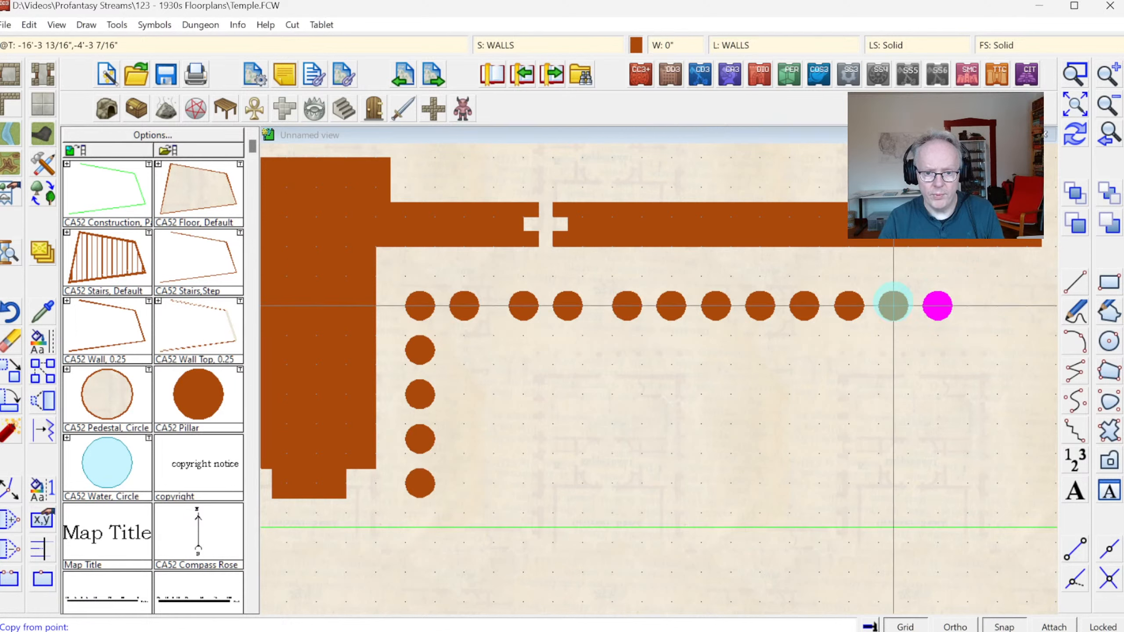
left_click(894, 305)
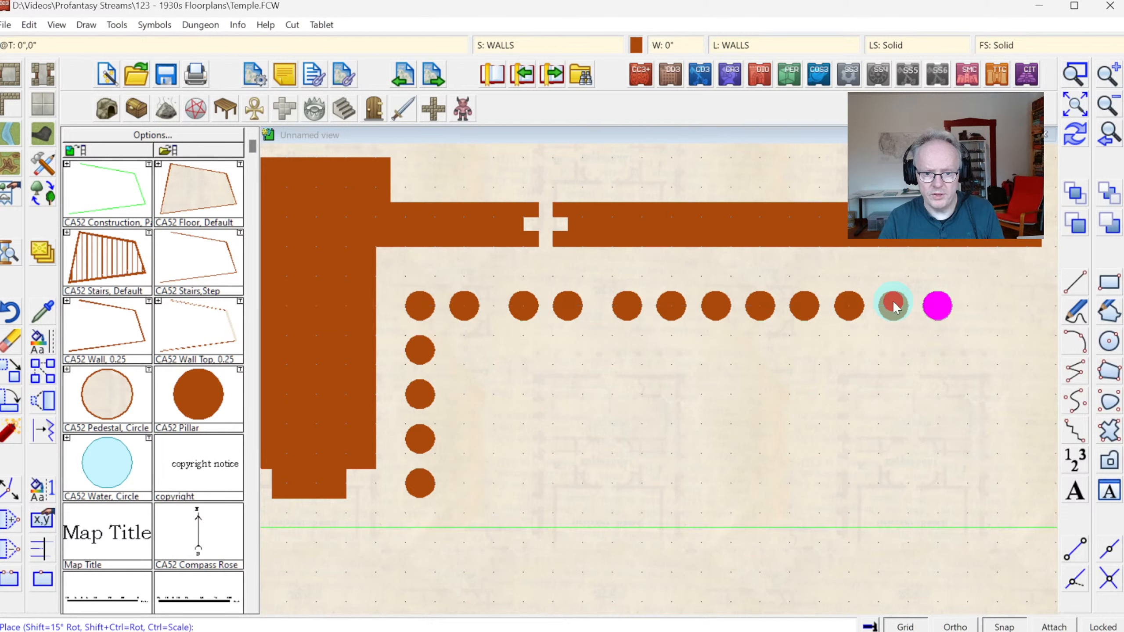
left_click(939, 307)
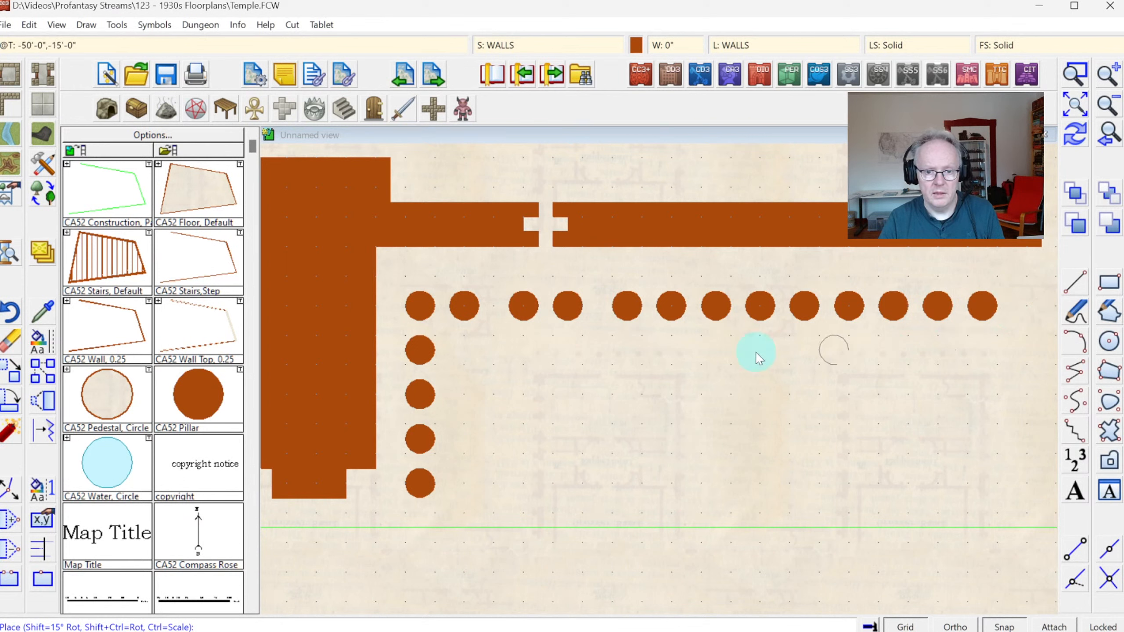
left_click(982, 305)
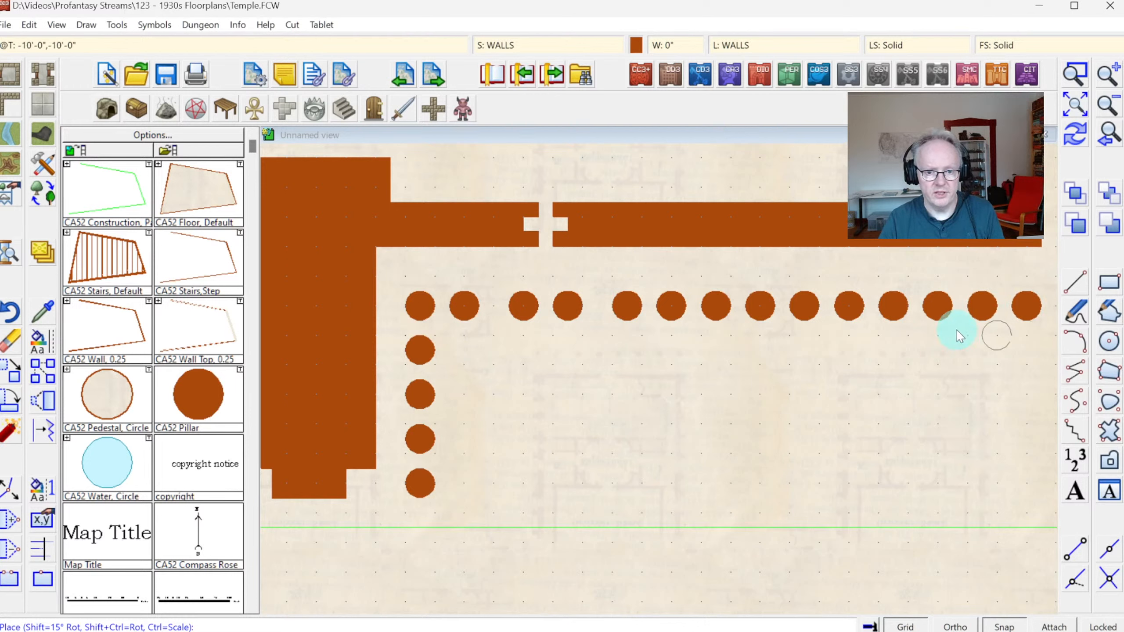
left_click(979, 308)
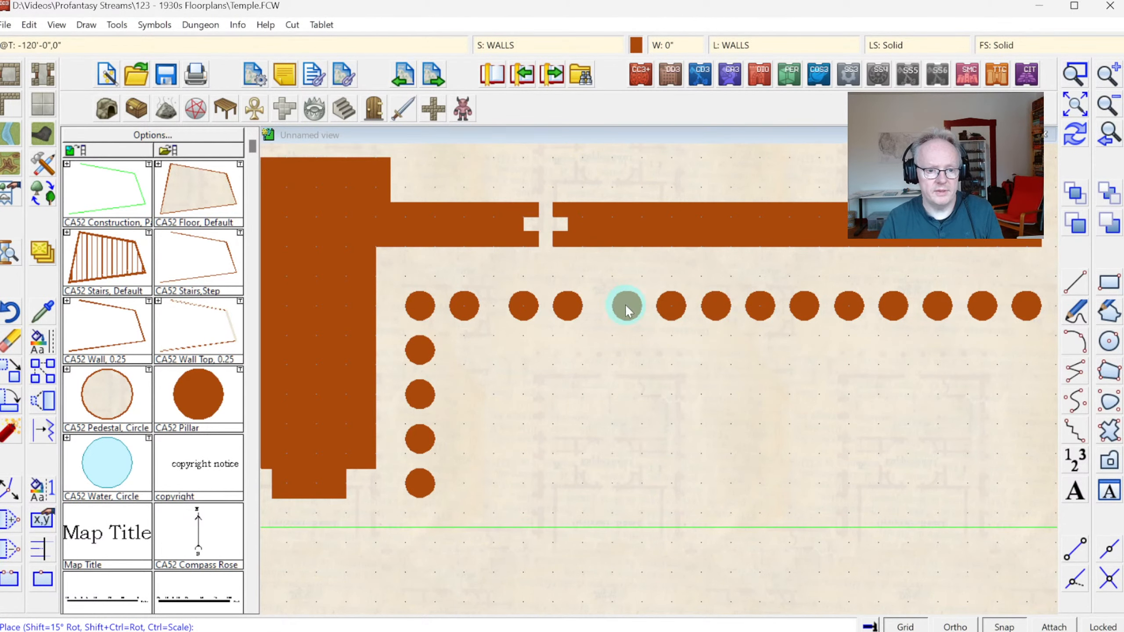
Show the BITMAP sheet again so the scanned plan lies beneath the whole traced temple.
left_click(1106, 137)
left_click(1074, 105)
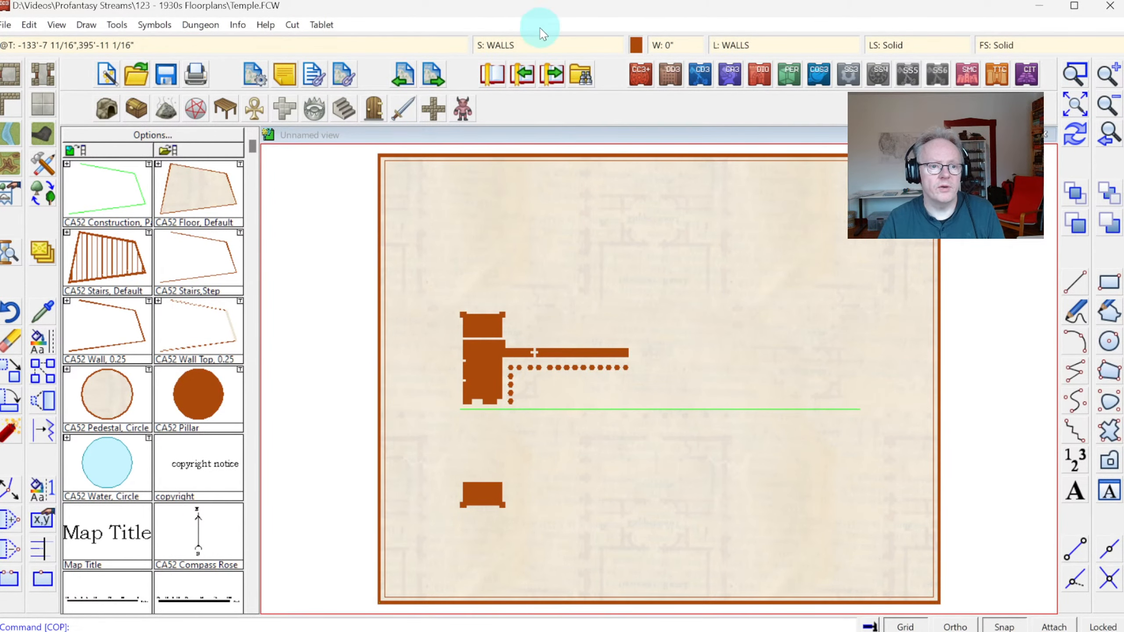
left_click(519, 44)
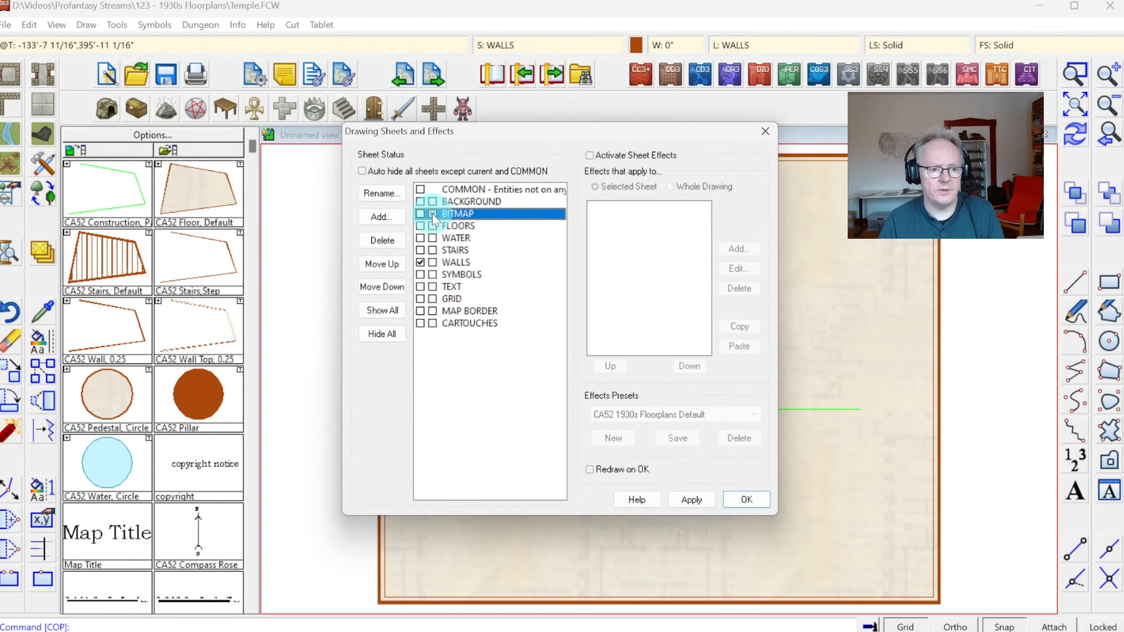
left_click(735, 497)
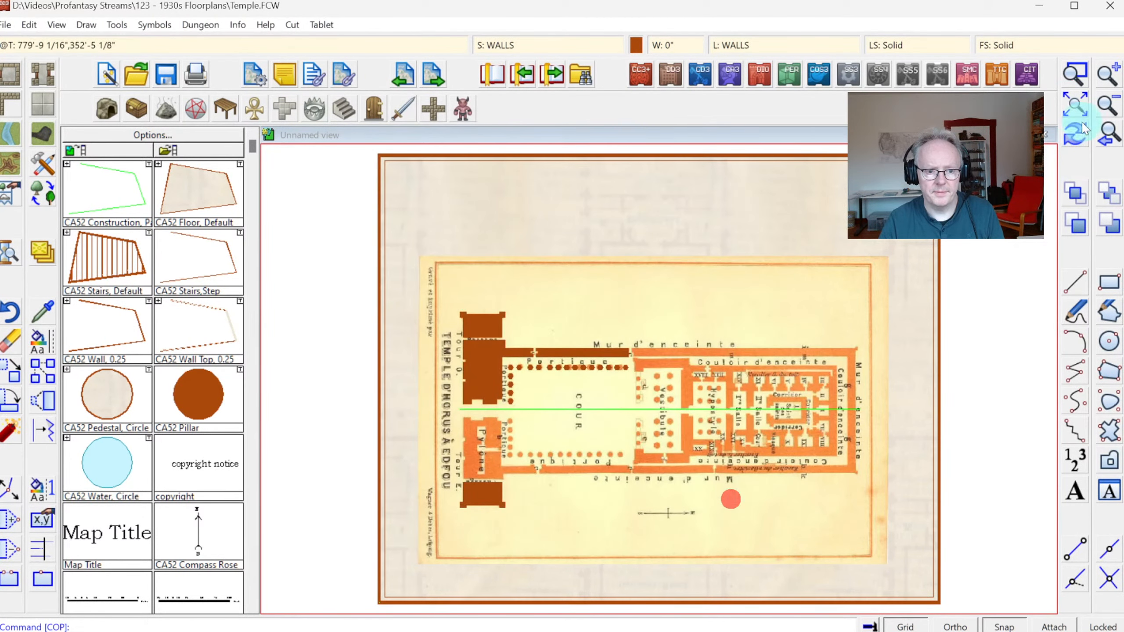
Start a Wall, Current Width Closed polygon past the enclosure wall's gap, tracing its outer edge and the small projection at the rear corner.
left_click(1076, 73)
left_click(598, 310)
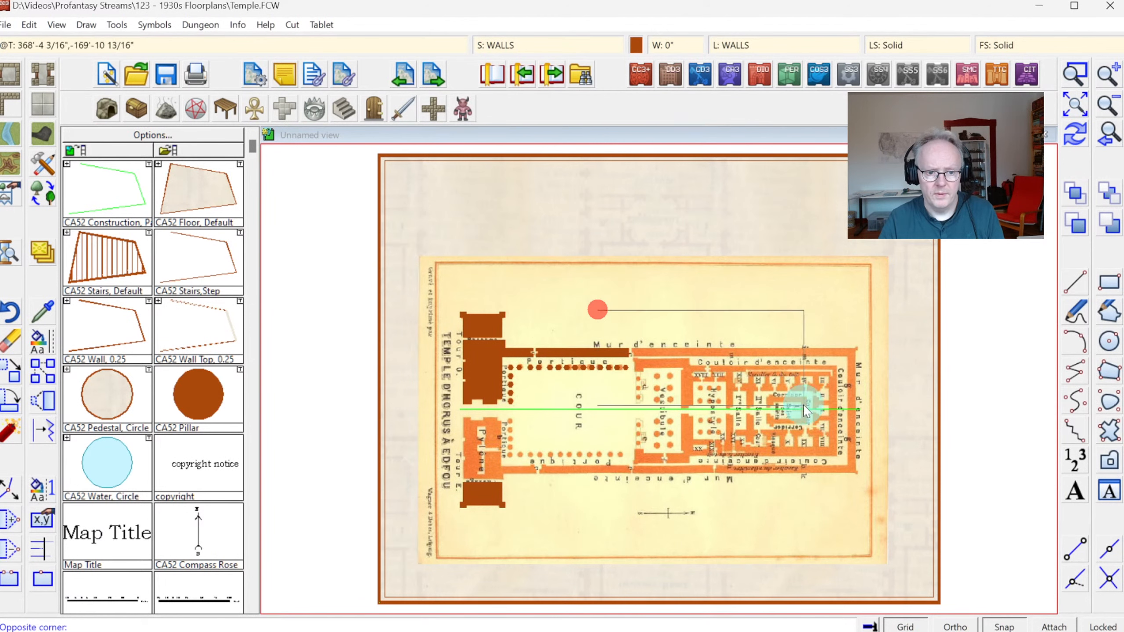
left_click(854, 431)
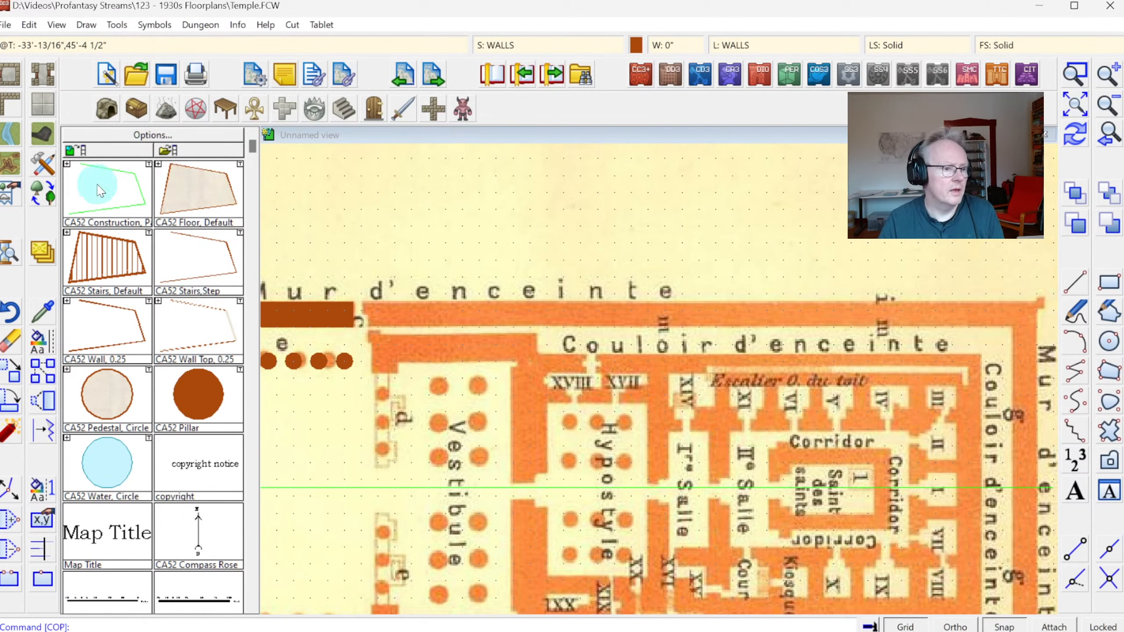
left_click(14, 105)
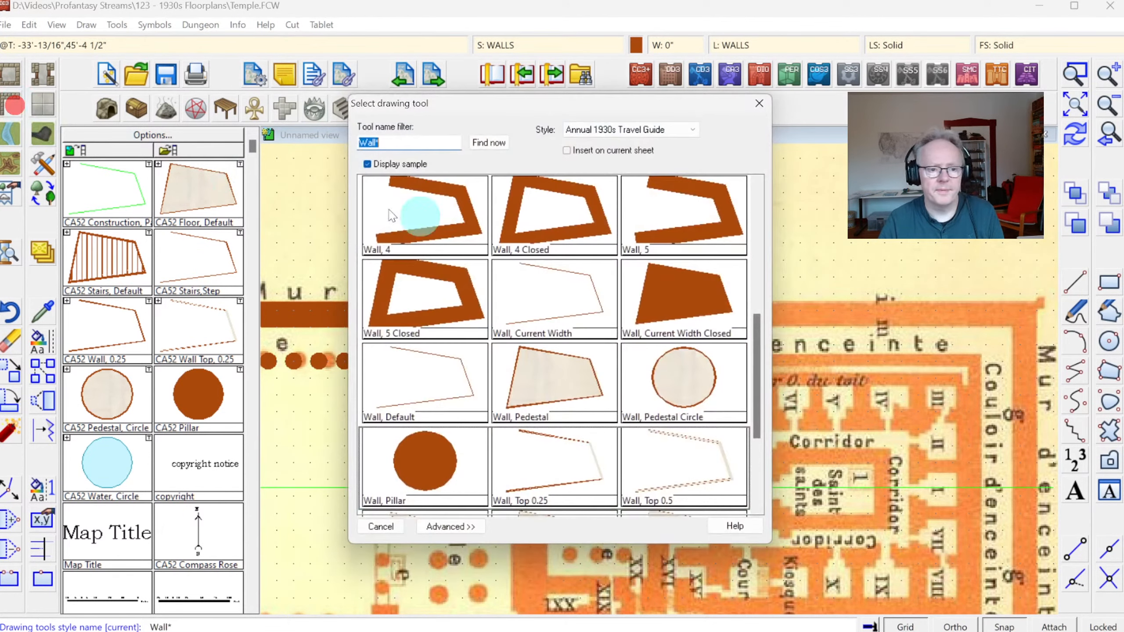
double_click(703, 302)
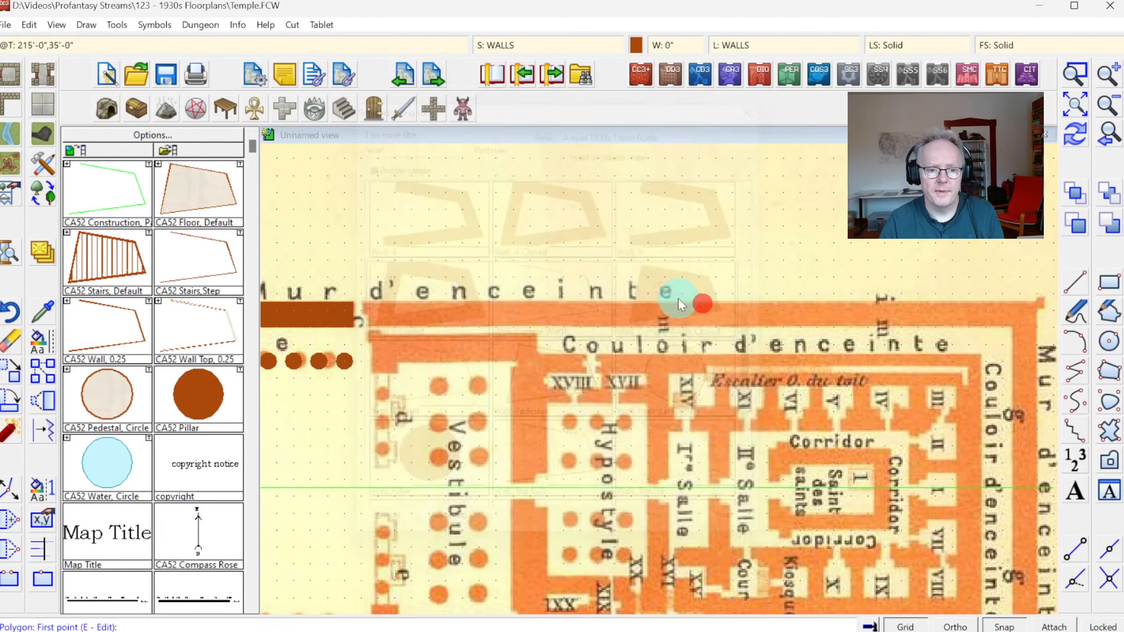
left_click(365, 303)
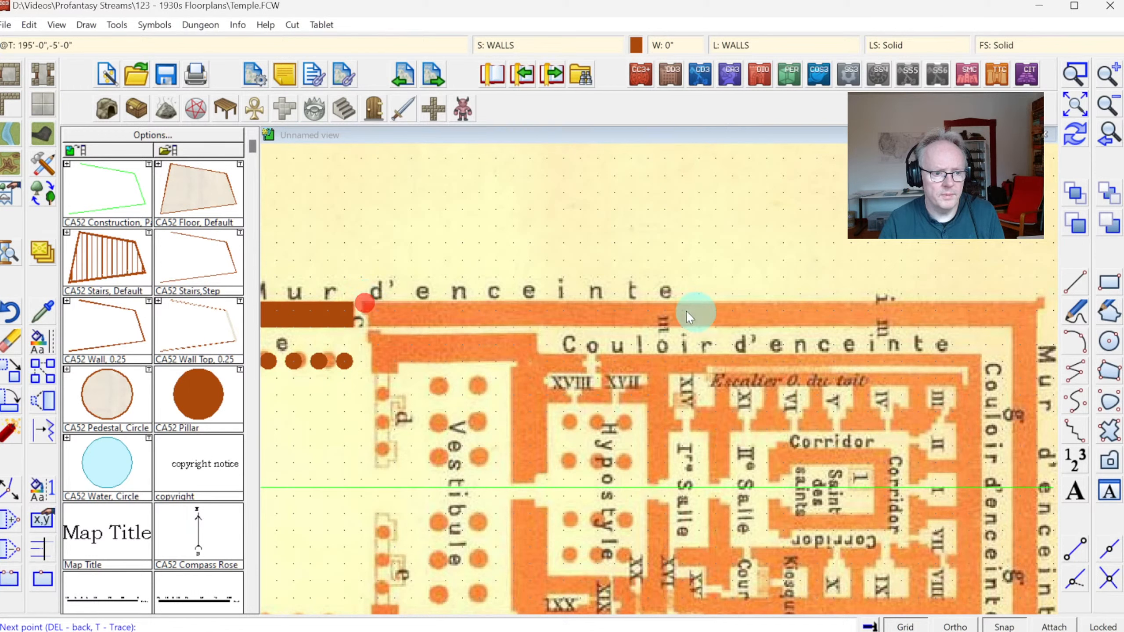
left_click(1039, 296)
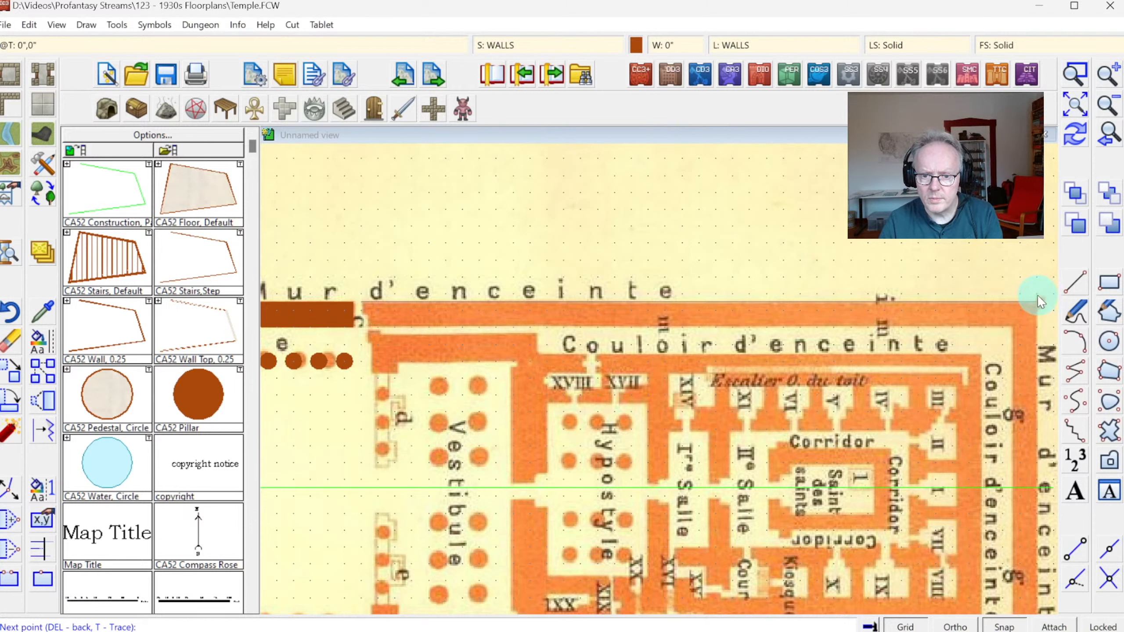
left_click(1046, 296)
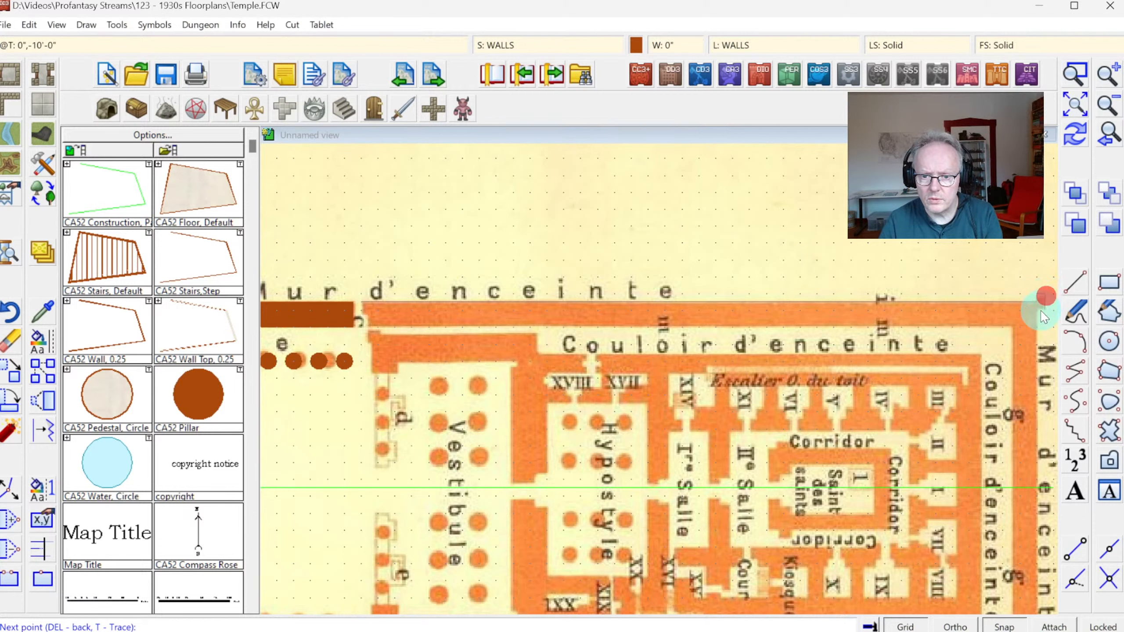
left_click(1041, 311)
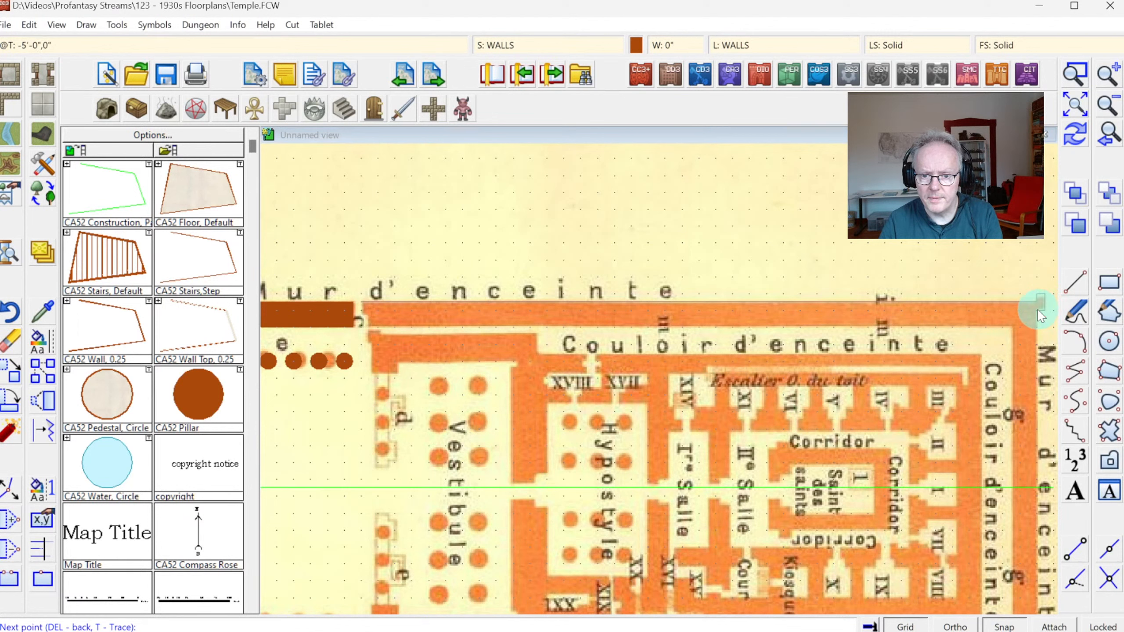
left_click(1038, 310)
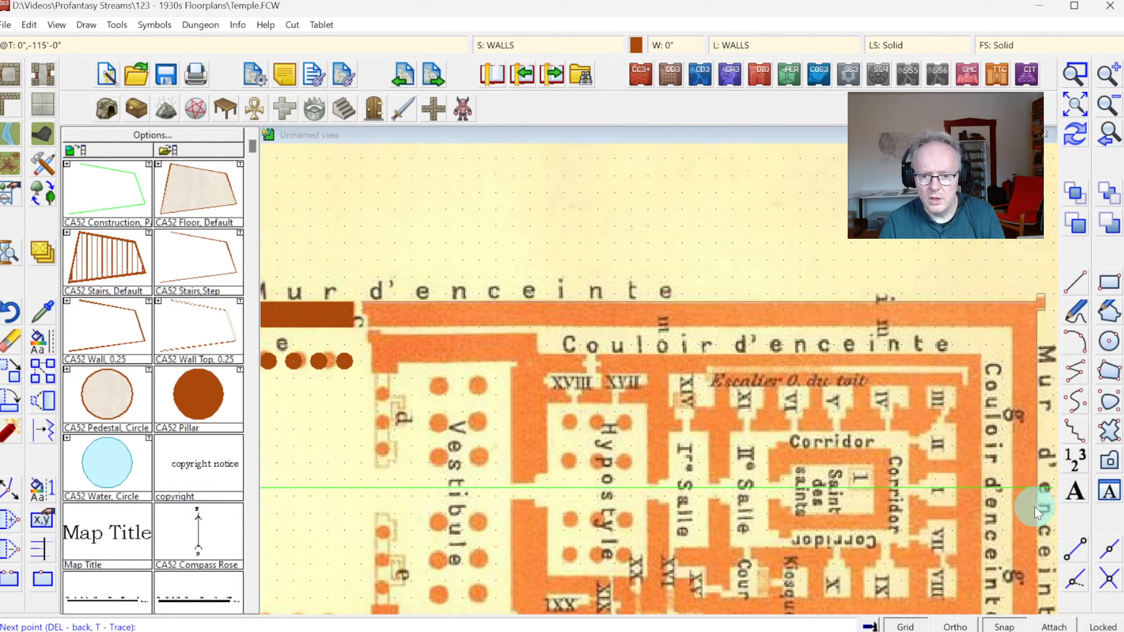
Continue the polygon to the green centreline, make the rear wall about 15' thick, trace its inner edge back to the gap and finish it.
left_click(1039, 487)
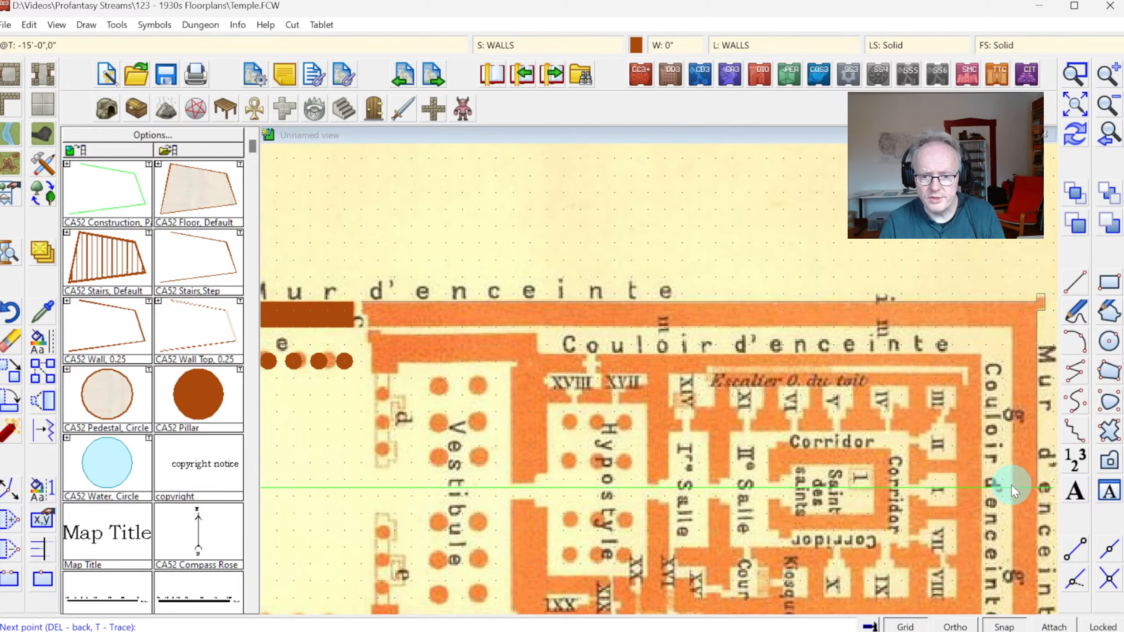
left_click(1011, 484)
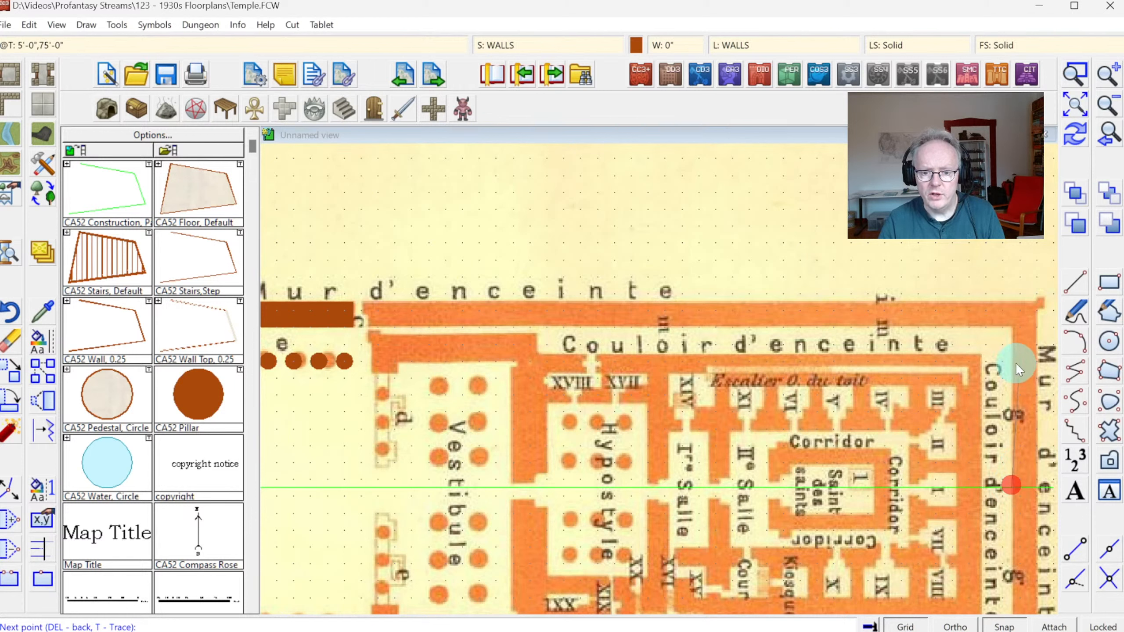
left_click(1012, 329)
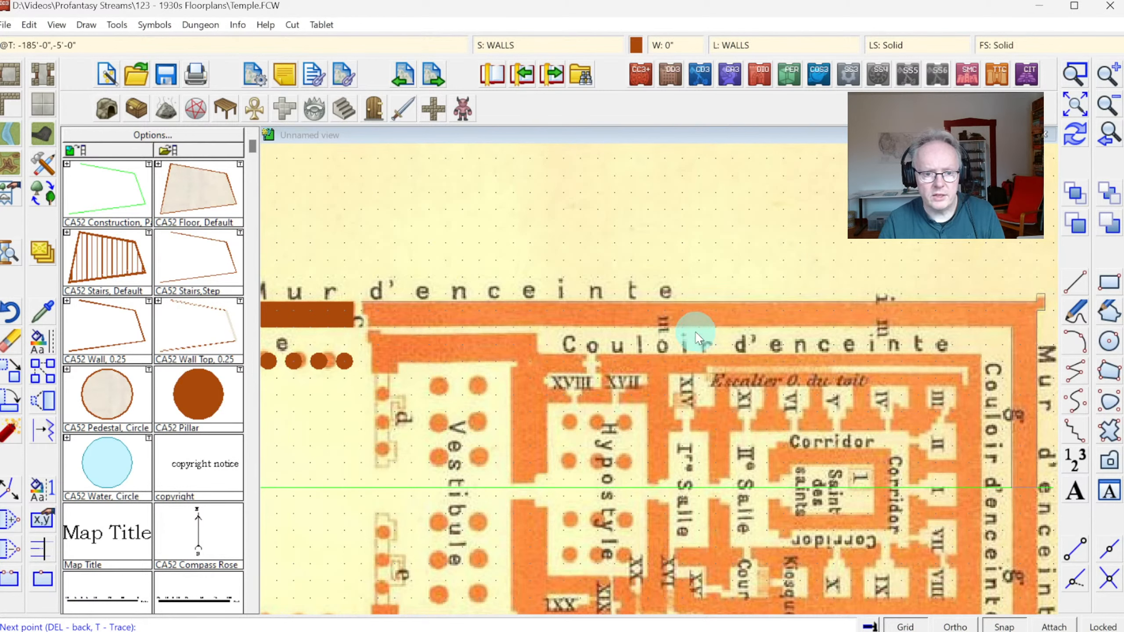
left_click(371, 313)
right_click(363, 314)
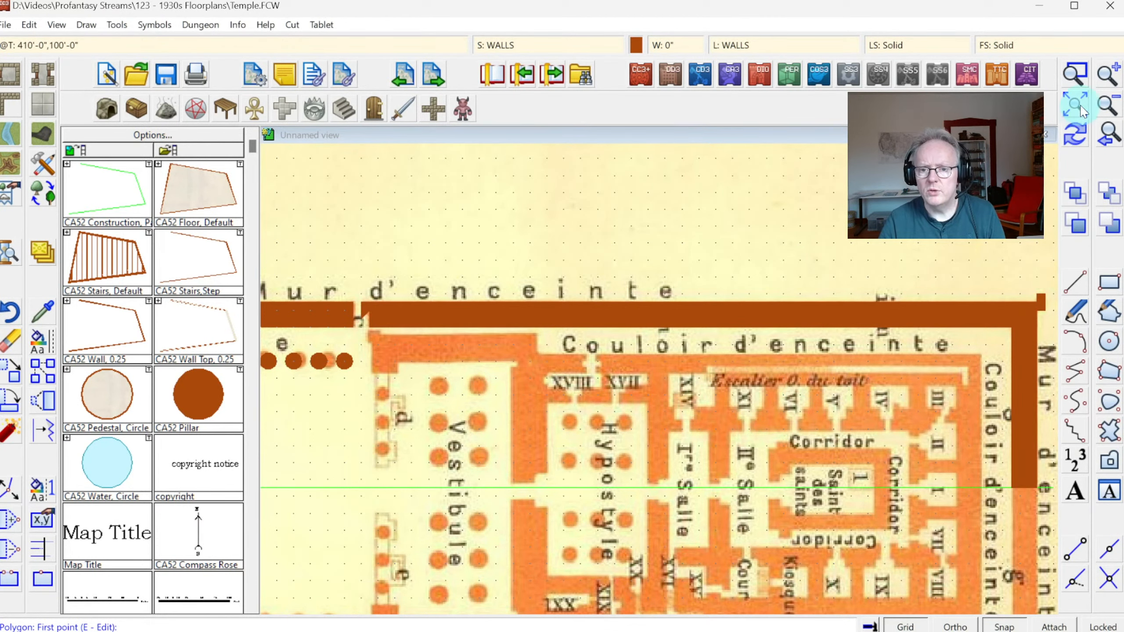
Save the drawing and move the slanted notch's stray node beside the enclosure wall gap so that the notch becomes square.
left_click(1078, 76)
left_click(321, 294)
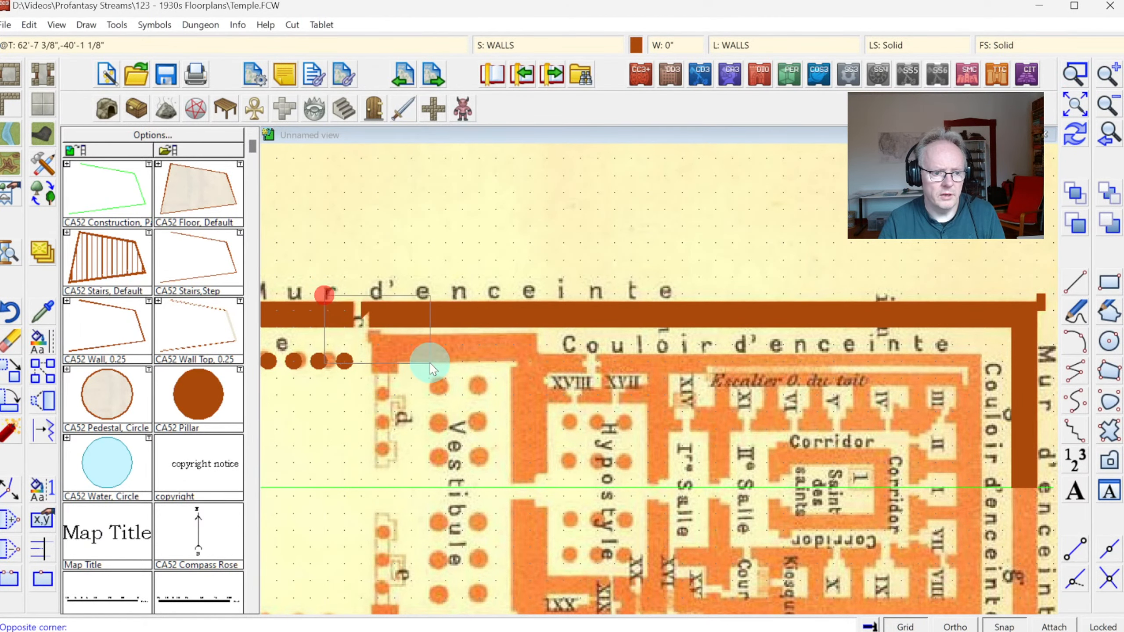
left_click(428, 363)
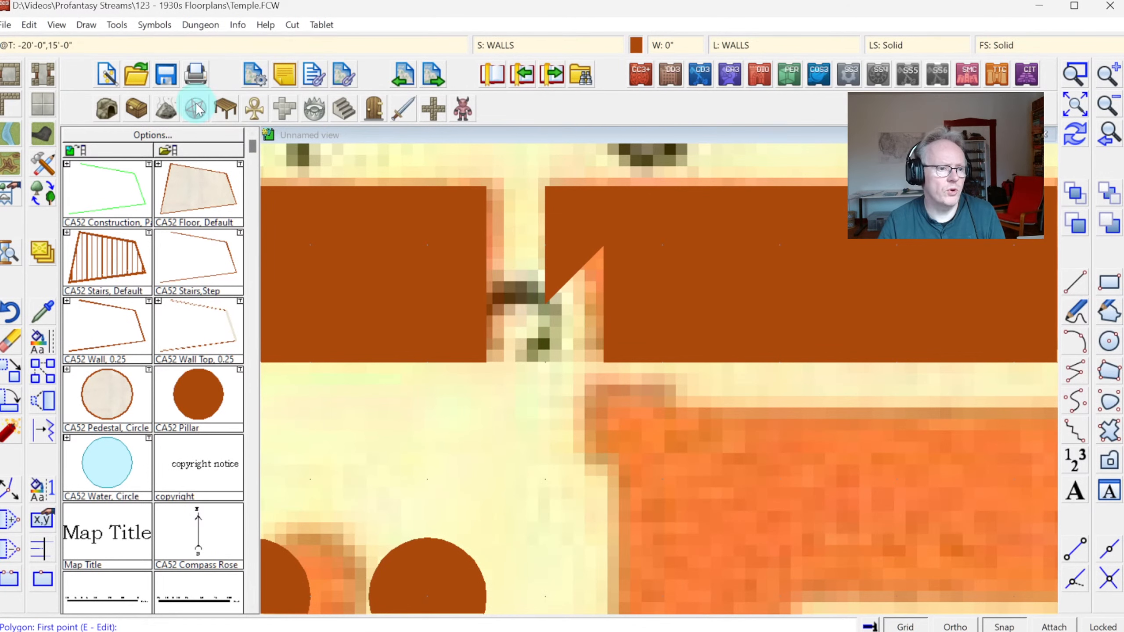
left_click(166, 75)
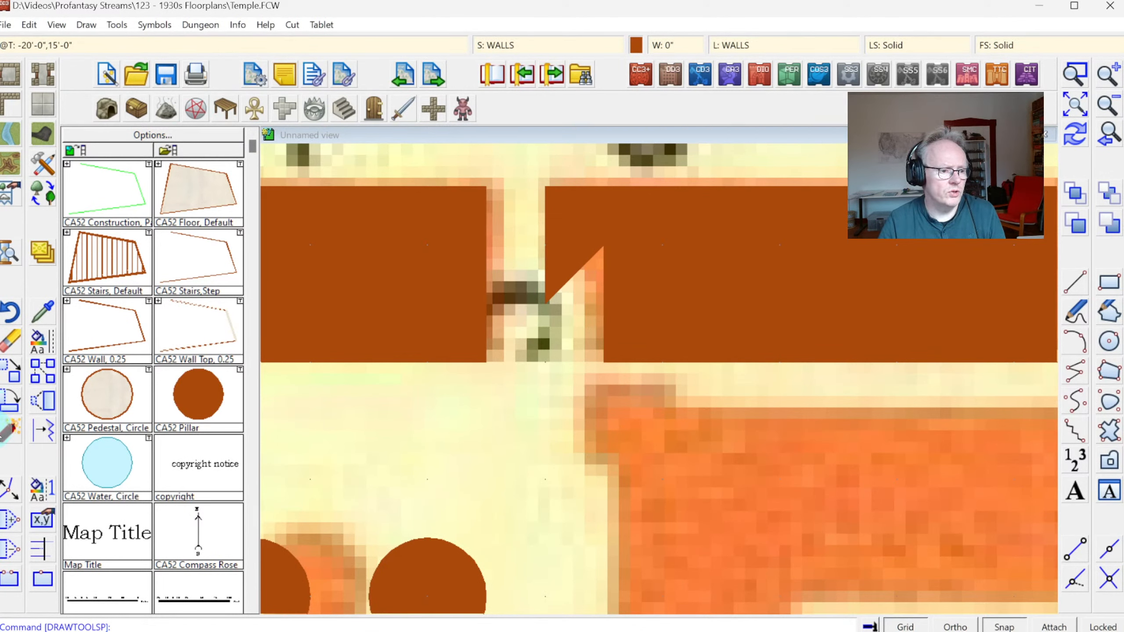
left_click(8, 495)
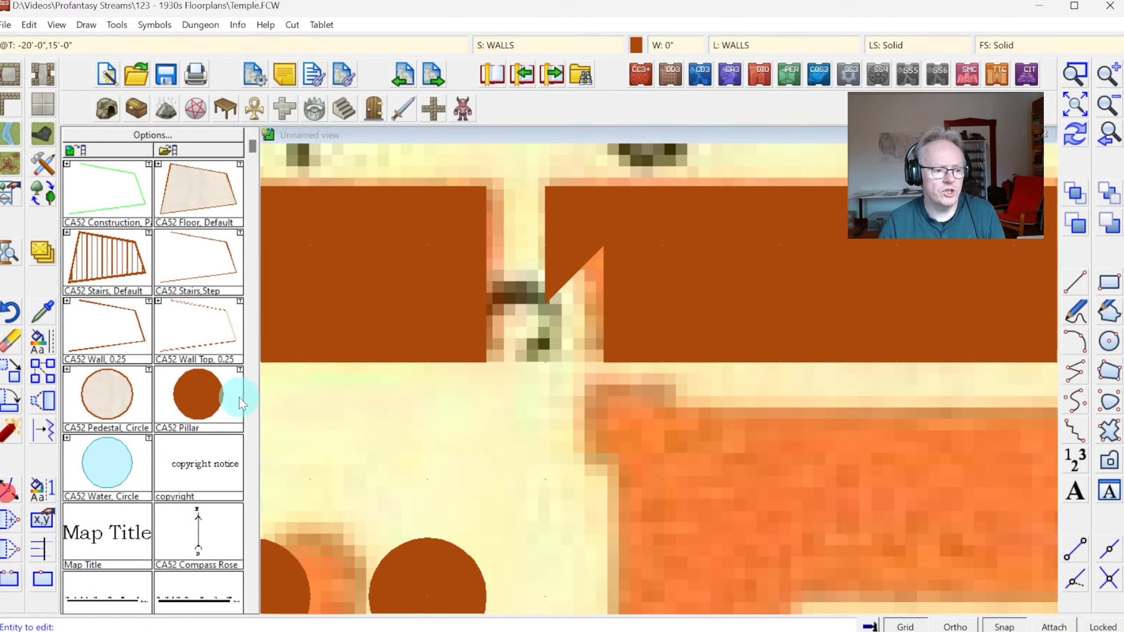
left_click(605, 246)
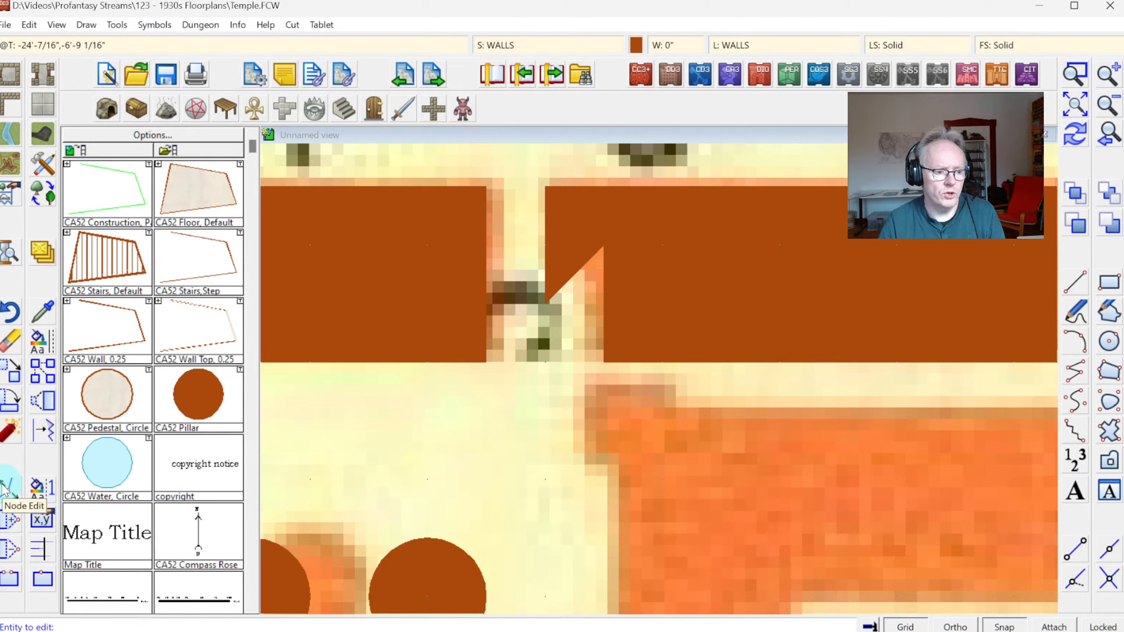
left_click(602, 246)
left_click(602, 303)
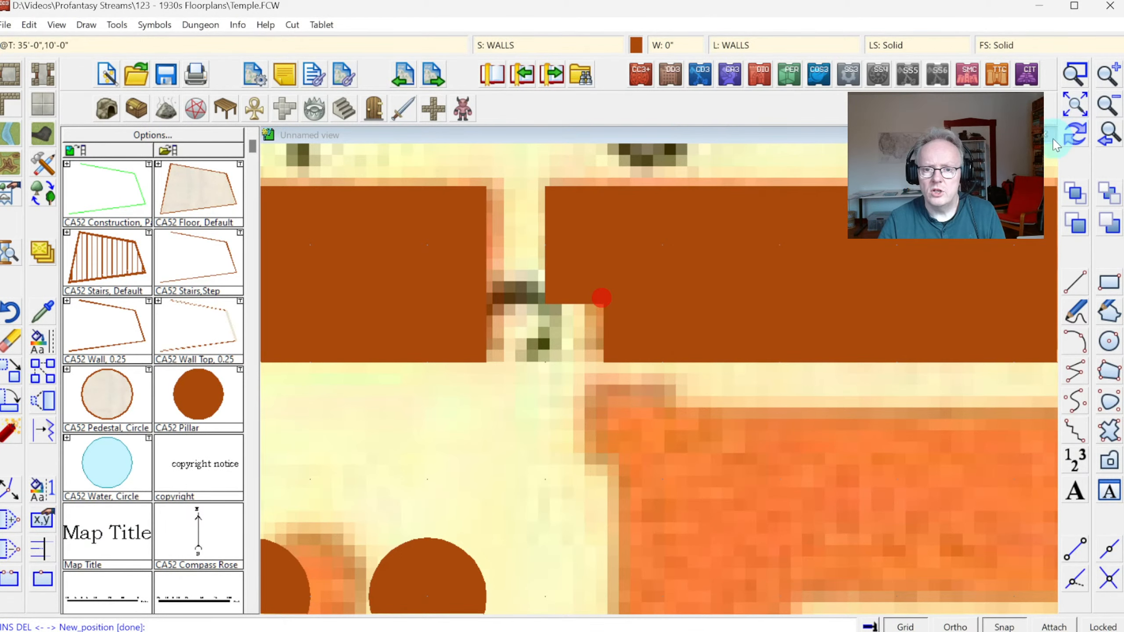
left_click(1072, 139)
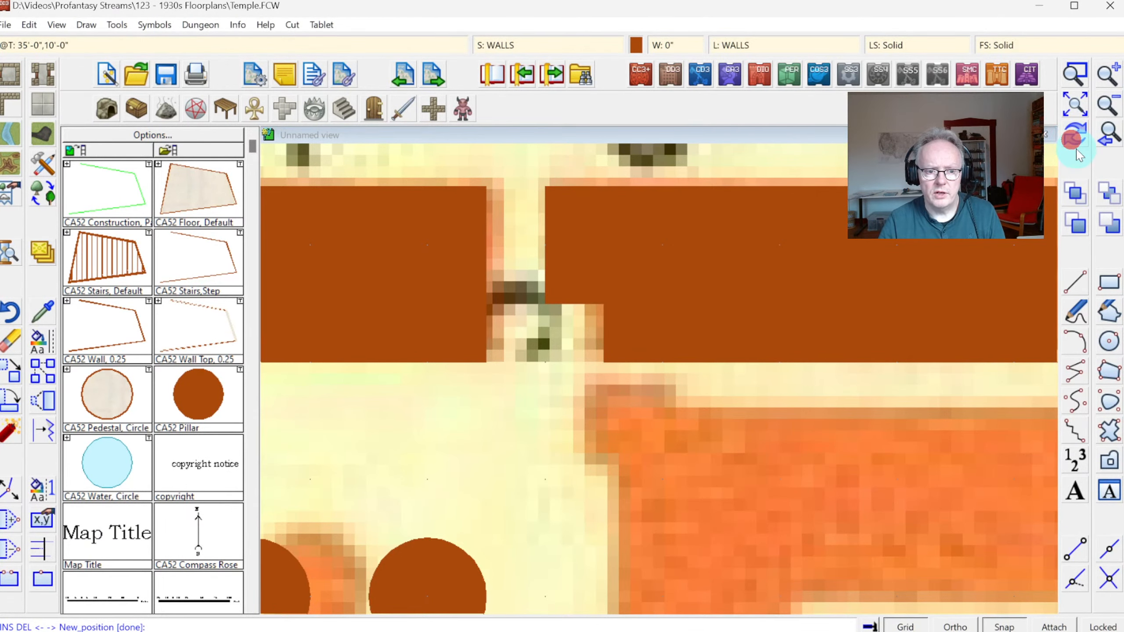
left_click(1110, 141)
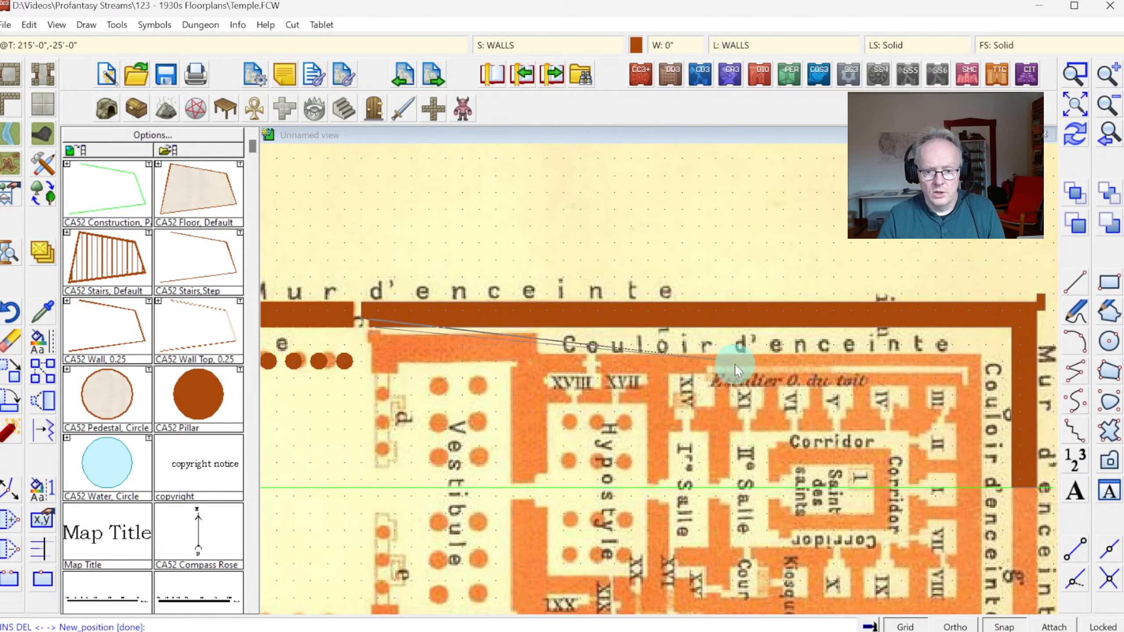
right_click(582, 423)
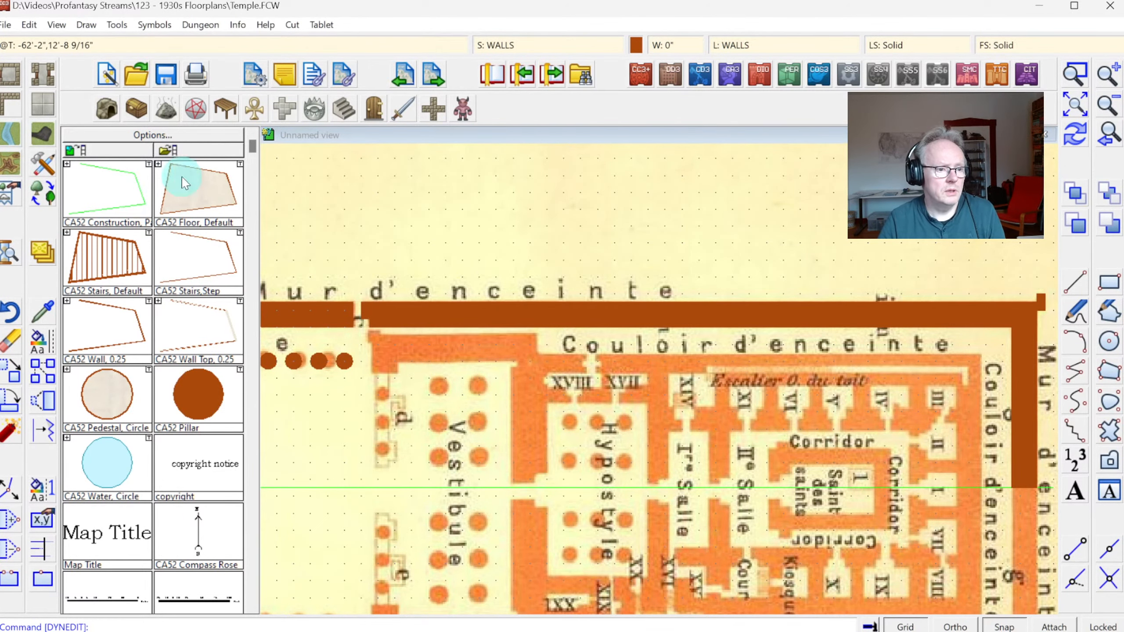
Start a Wall, Current Width Closed polygon at the Vestibule's outer front corner, tracing the stepped front end of its side wall.
right_click(11, 107)
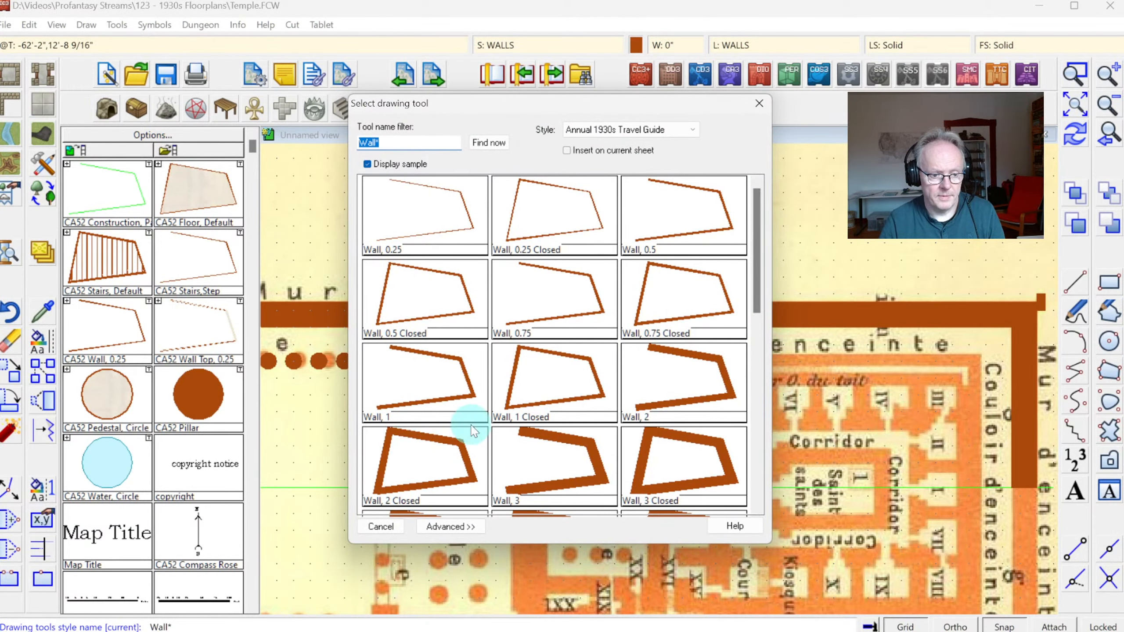
left_click(757, 377)
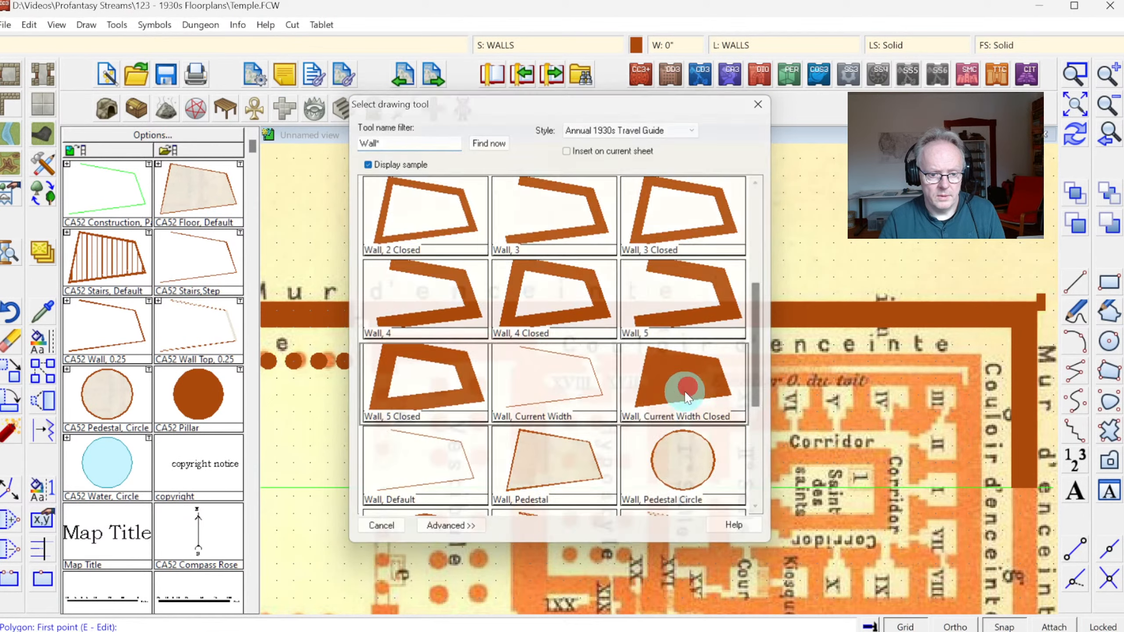
double_click(704, 385)
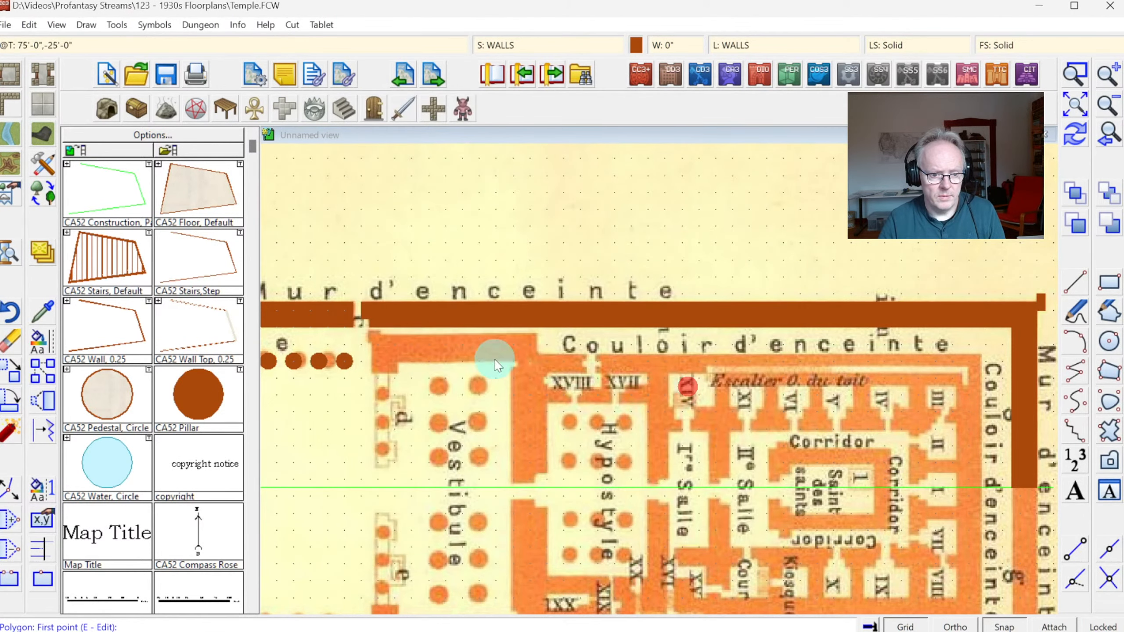
left_click(370, 335)
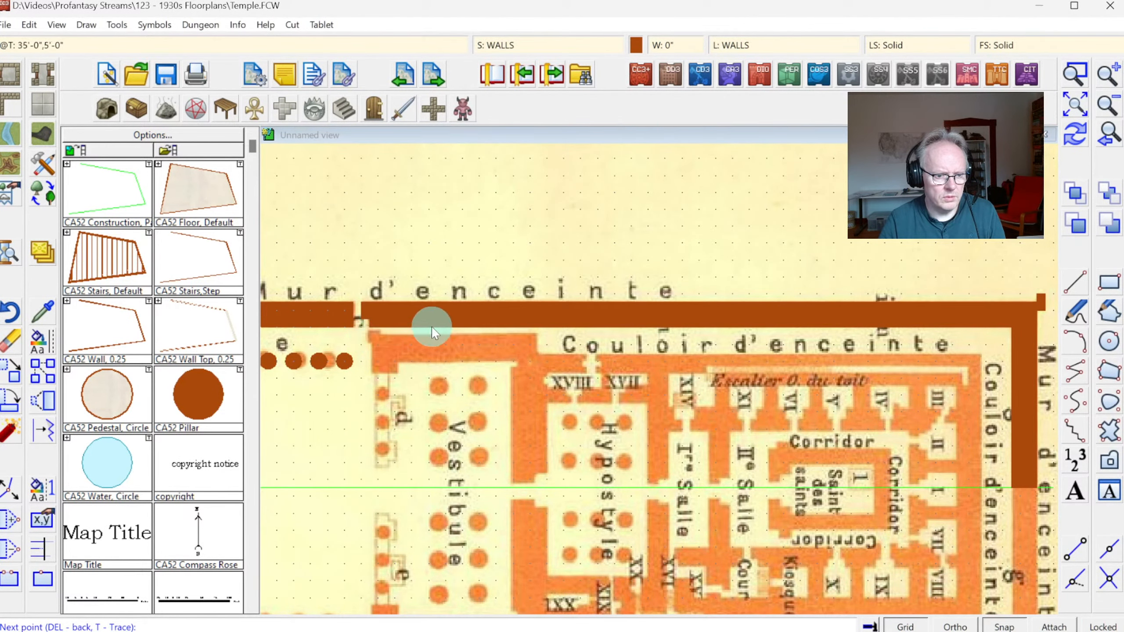
left_click(372, 343)
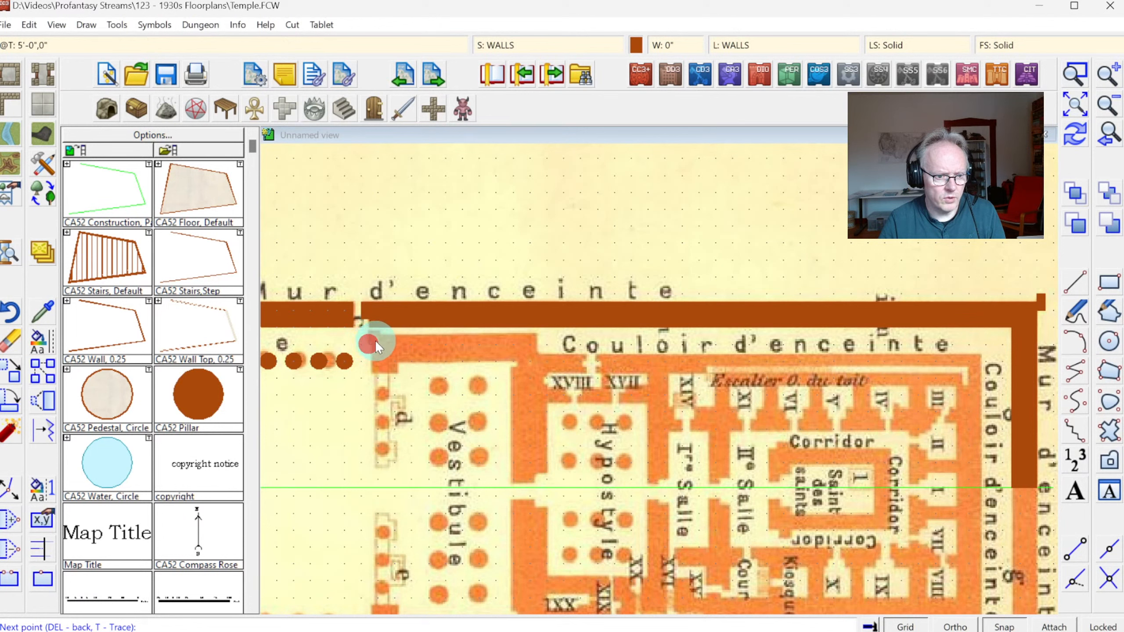
left_click(375, 374)
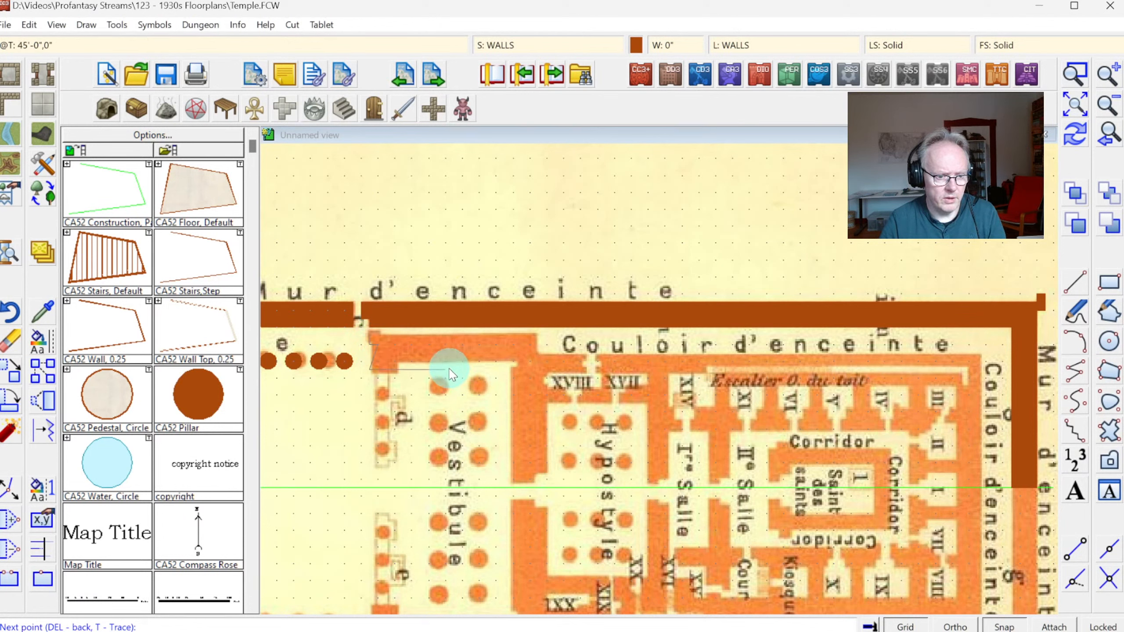
left_click(376, 373)
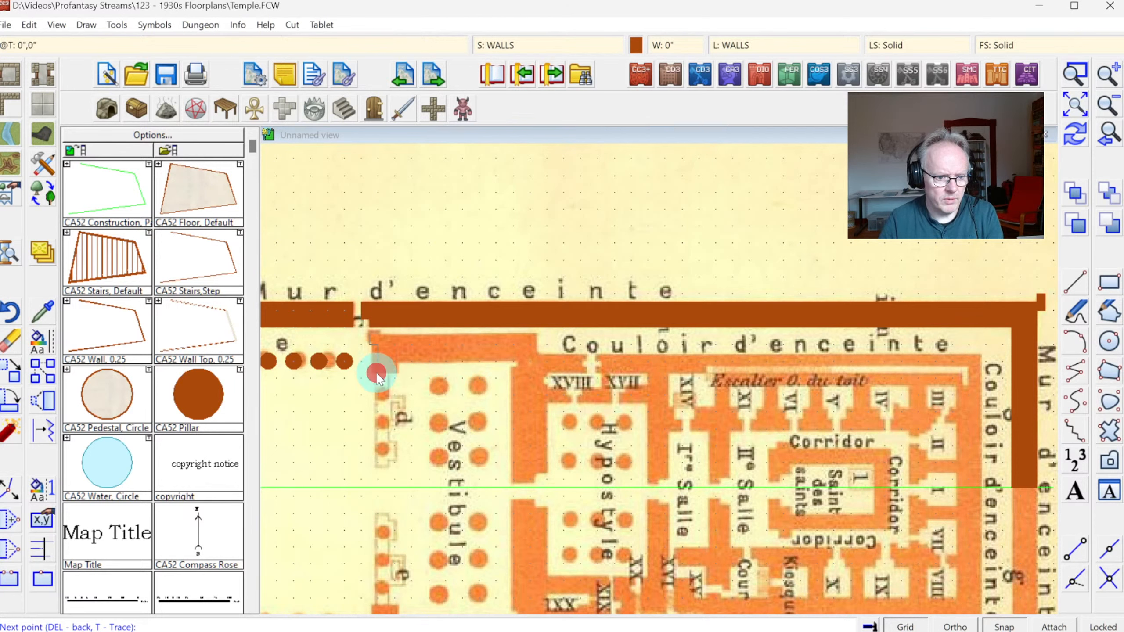
Continue the polygon along the Vestibule's inner edge and around the Hypostyle cross wall to the doorway, return along the outer edge and finish it.
left_click(397, 359)
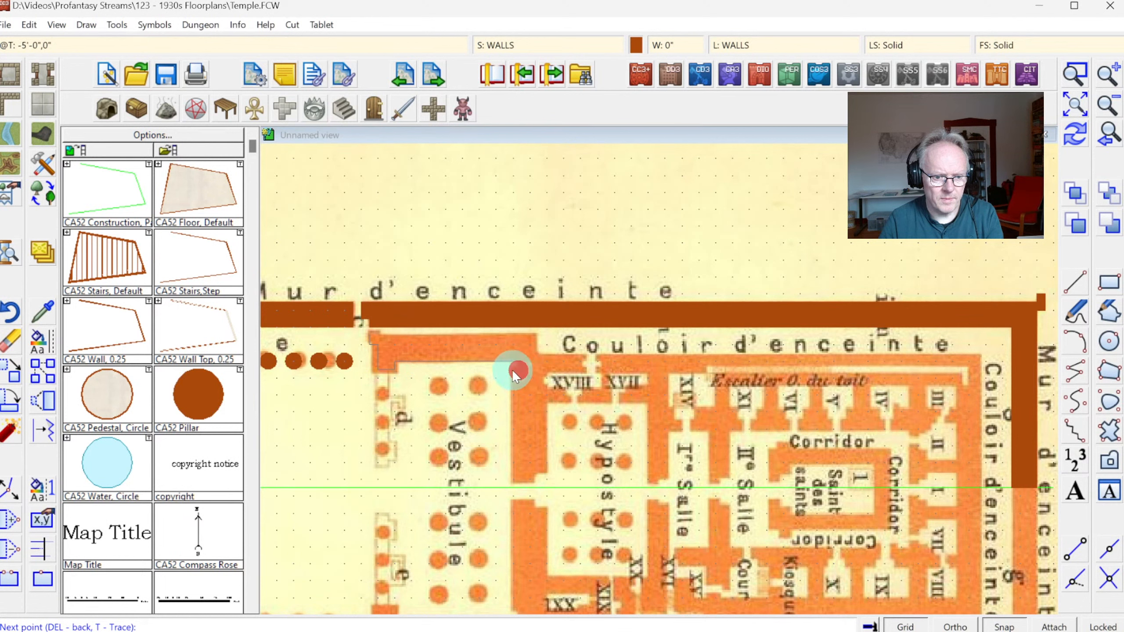
left_click(513, 479)
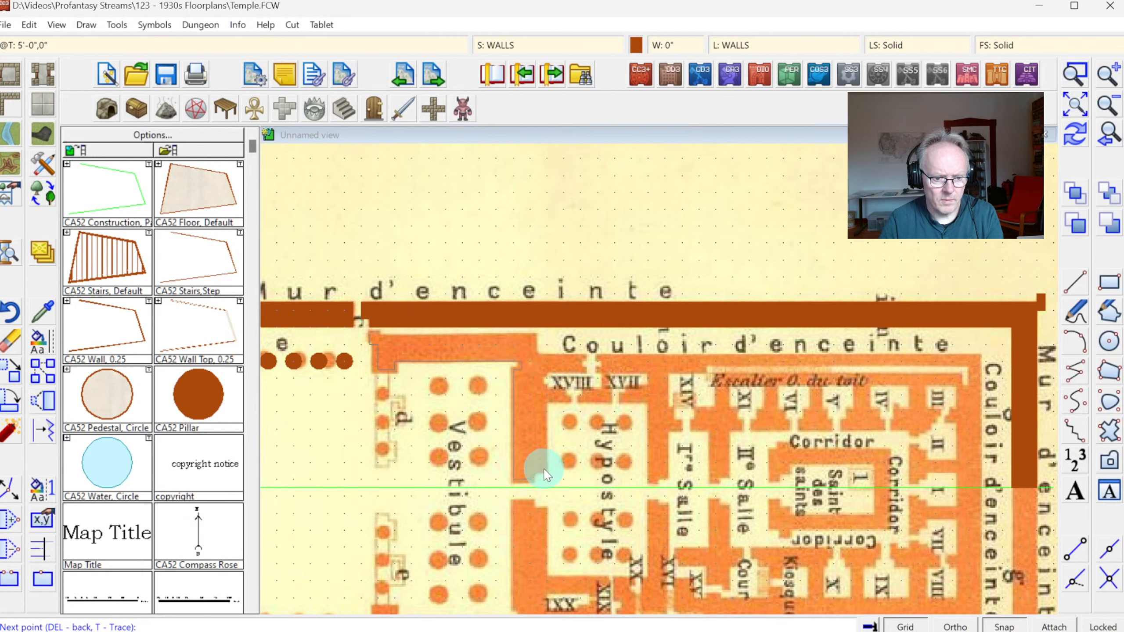
left_click(544, 468)
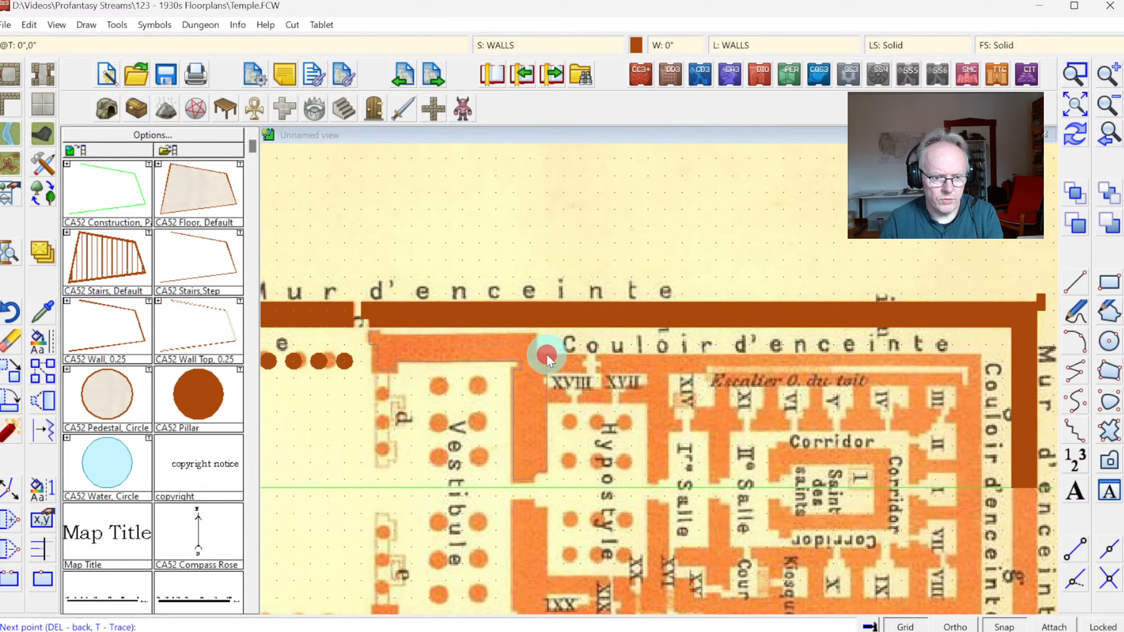
left_click(533, 332)
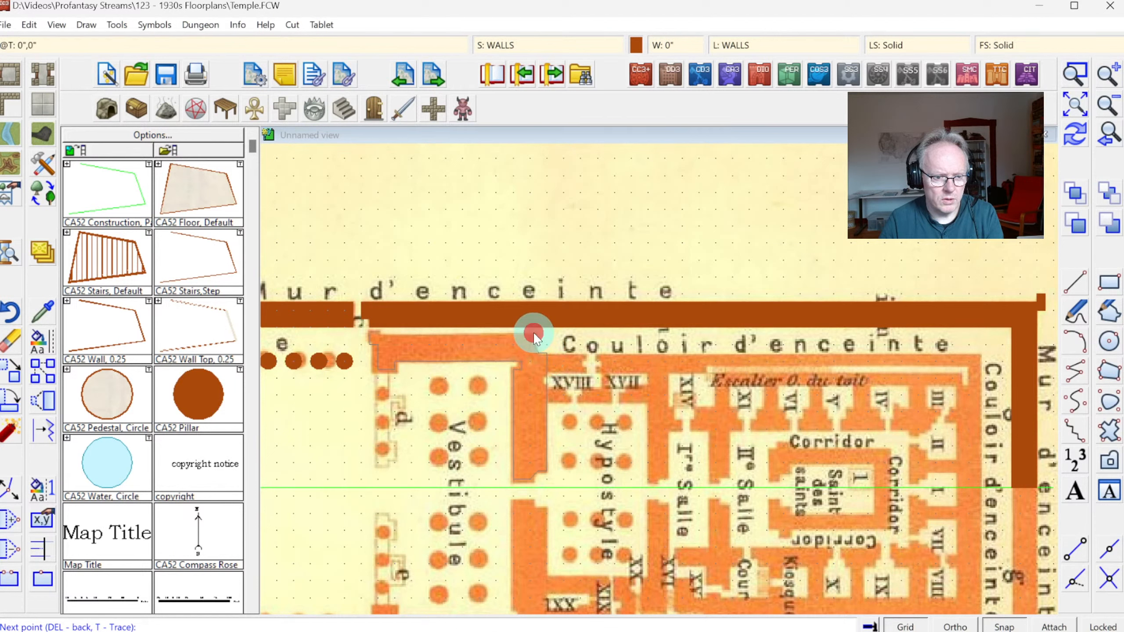
right_click(383, 334)
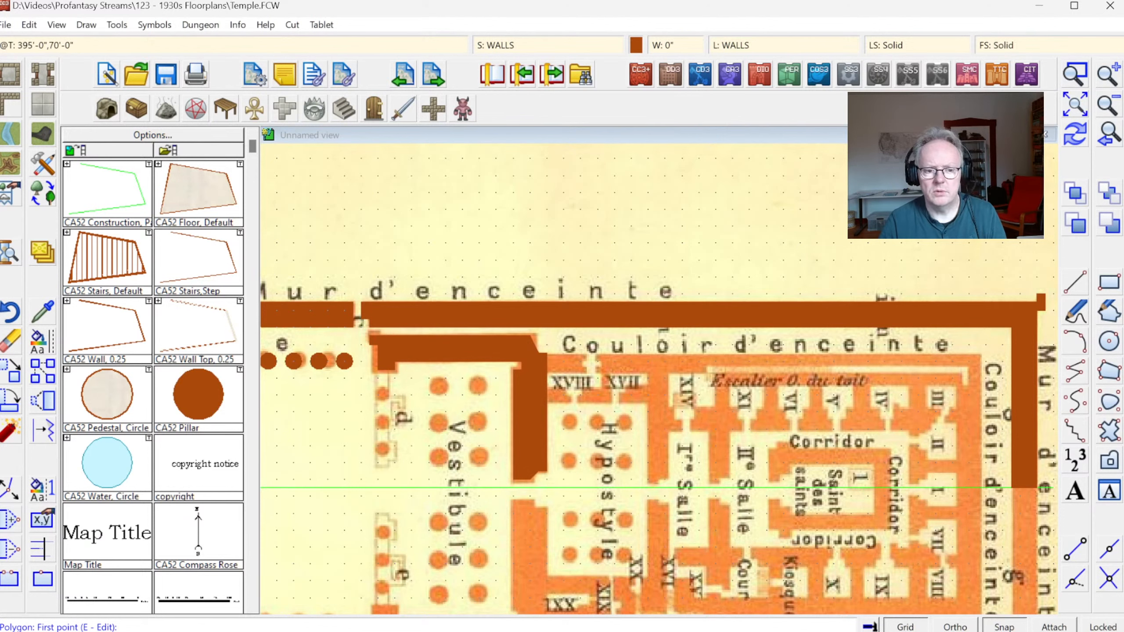
Move the Vestibule wall's outer rear corner node outward to square the slanted corner above the cross wall.
left_click(1076, 74)
left_click(319, 288)
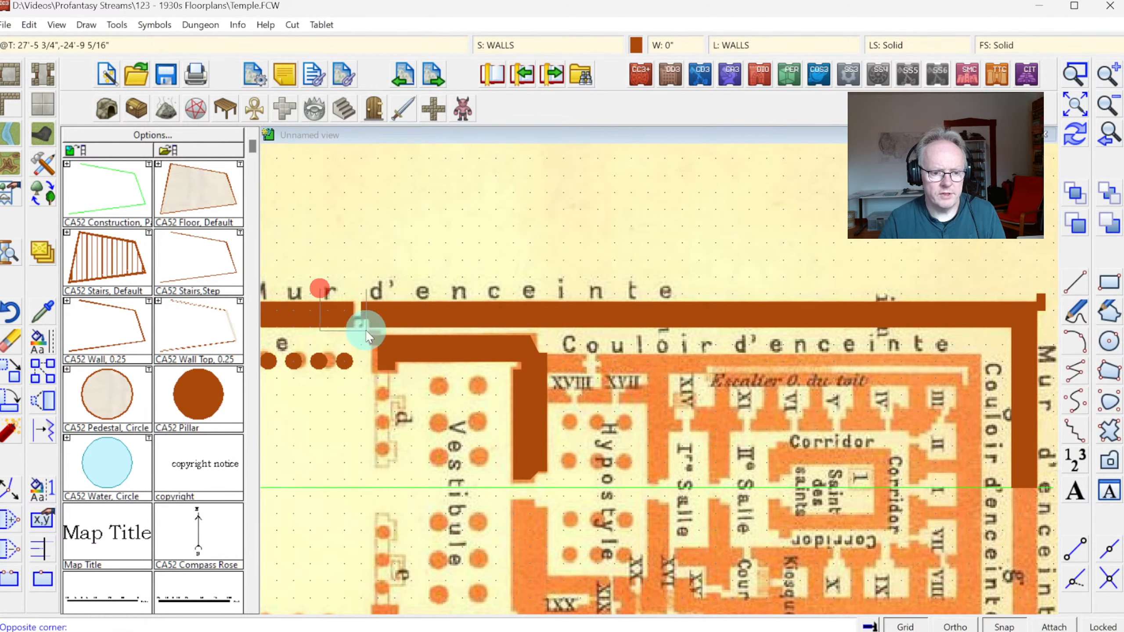
left_click(602, 486)
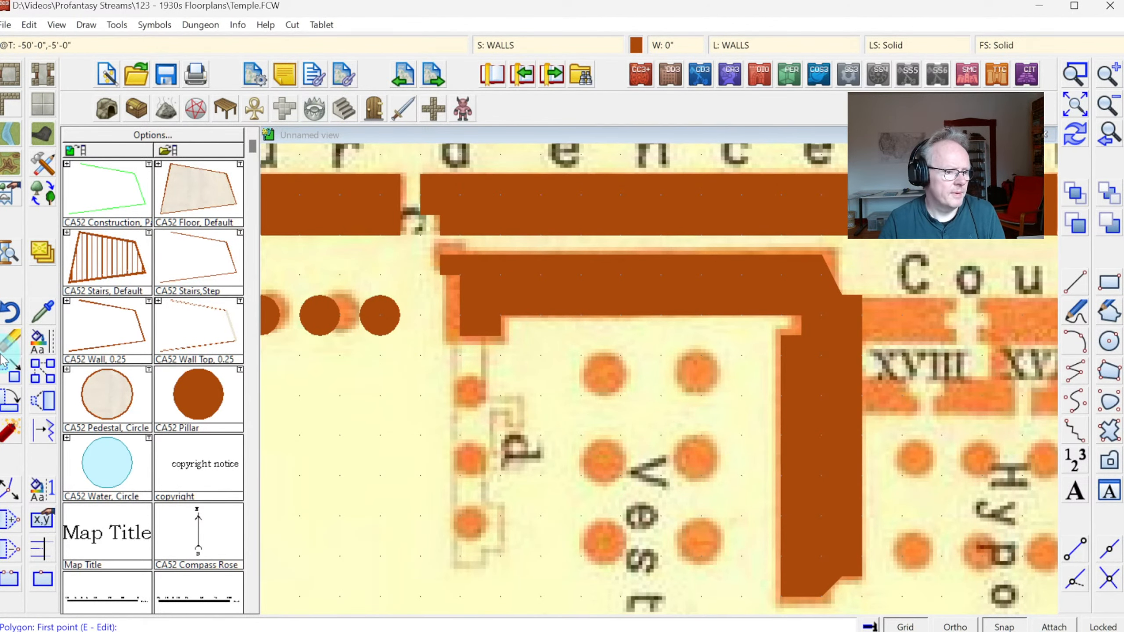
left_click(8, 491)
left_click(672, 314)
left_click(824, 255)
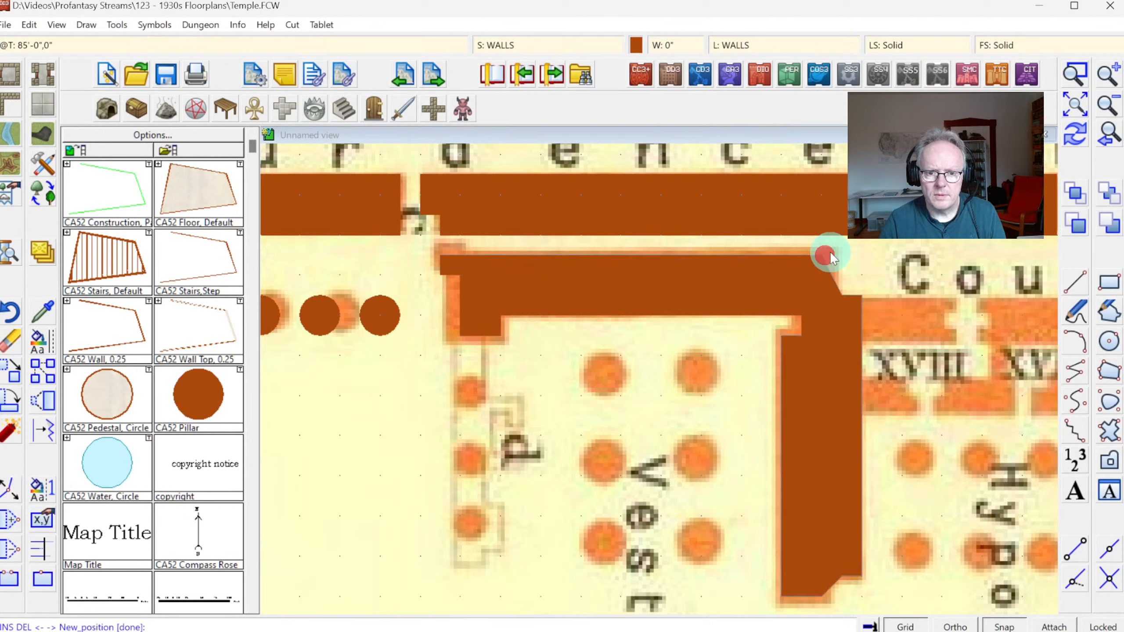
left_click(856, 252)
right_click(458, 322)
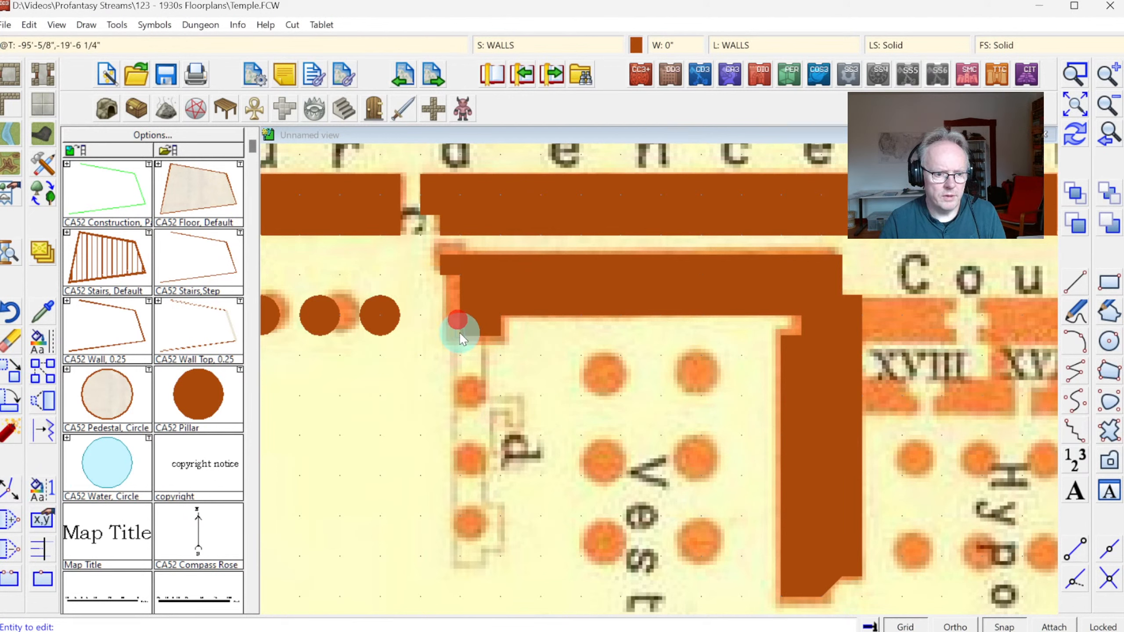
Move the two inset nodes at the Vestibule wall's front end outward to make that end one straight edge.
left_click(464, 332)
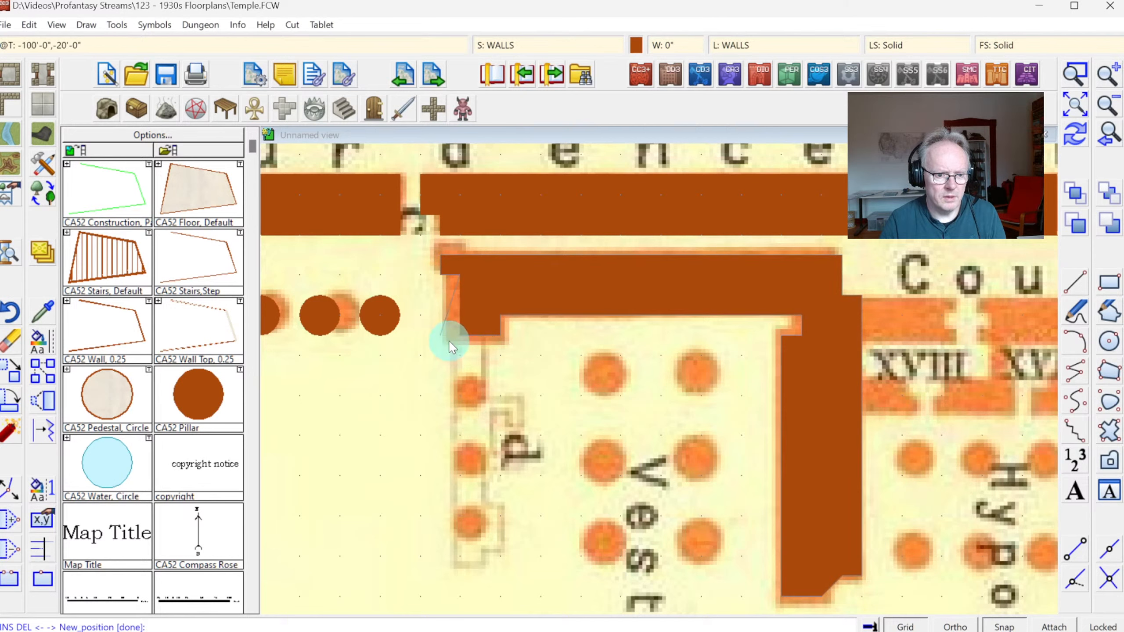
left_click(449, 341)
left_click(459, 279)
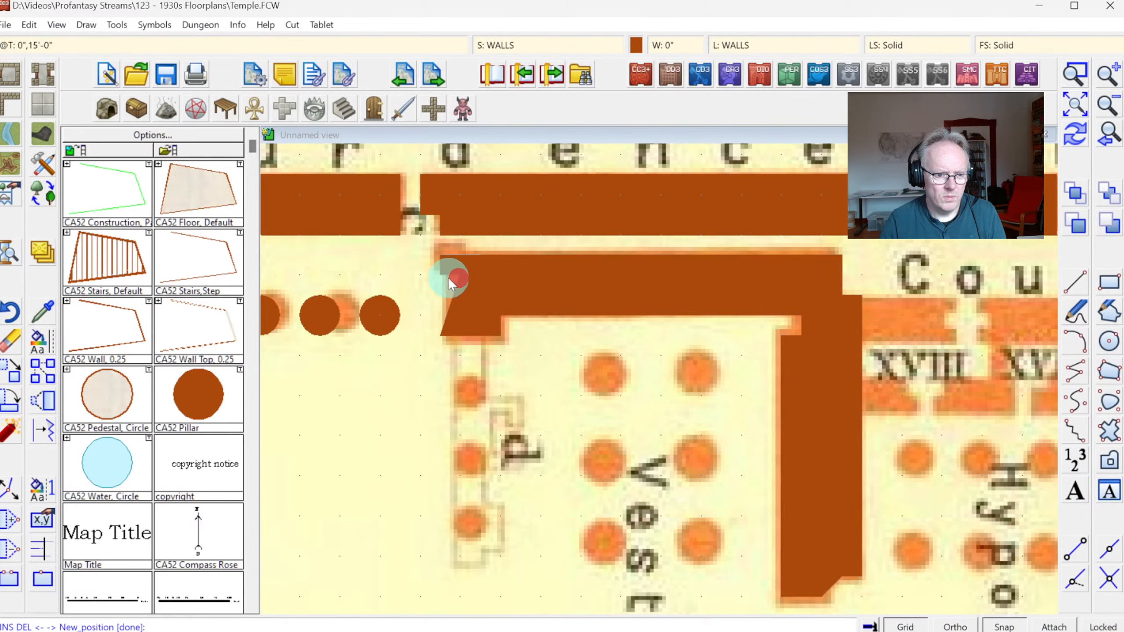
left_click(443, 279)
right_click(488, 302)
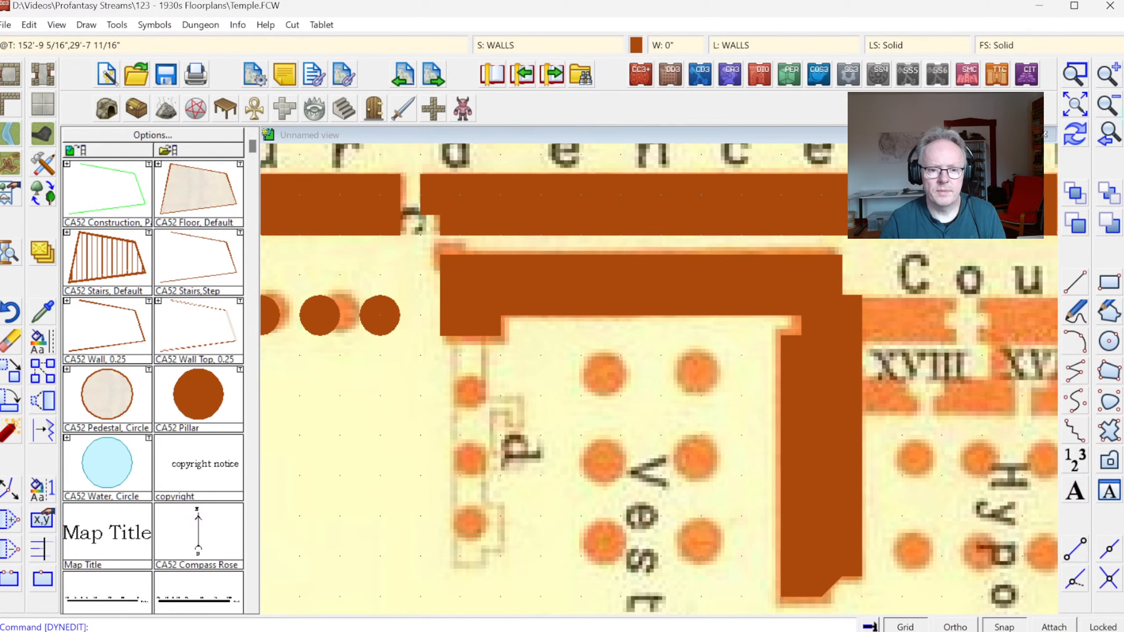
left_click(1108, 135)
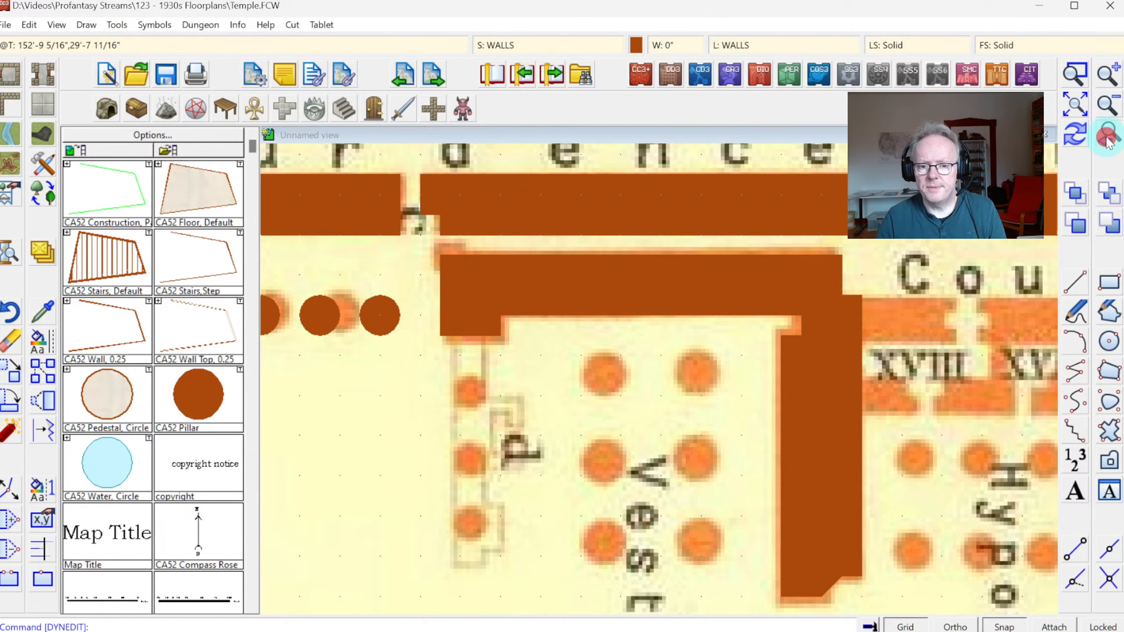
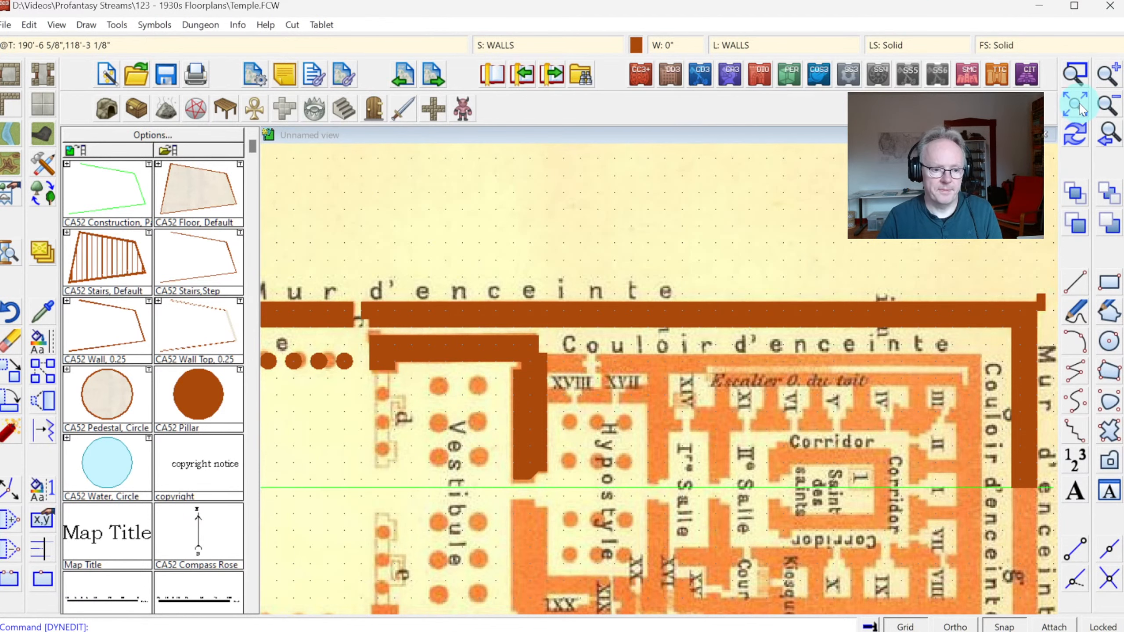
Save the drawing and draw a CA52 Pillar over the scanned front-row pillar nearest the Vestibule's traced side wall.
left_click(1075, 74)
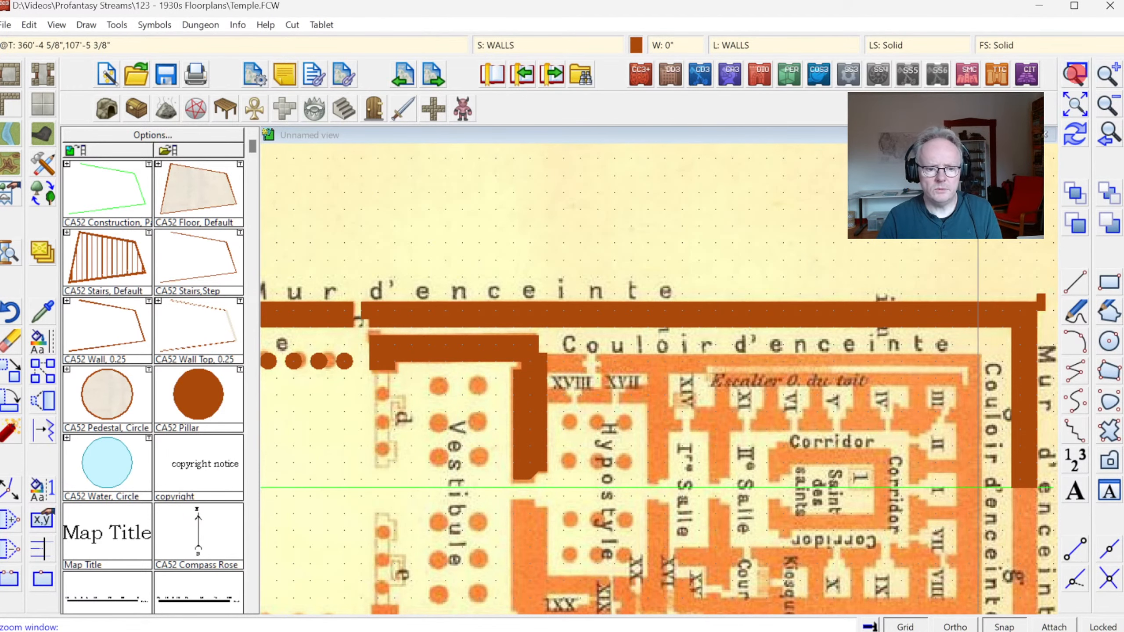
left_click(335, 350)
left_click(722, 531)
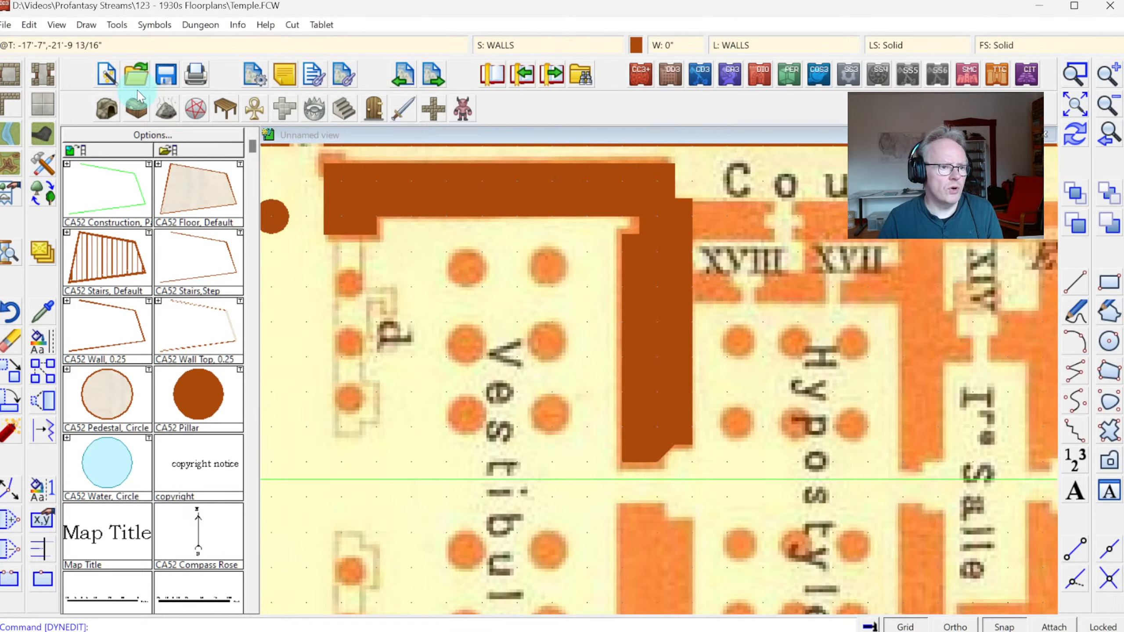
left_click(170, 76)
left_click(221, 376)
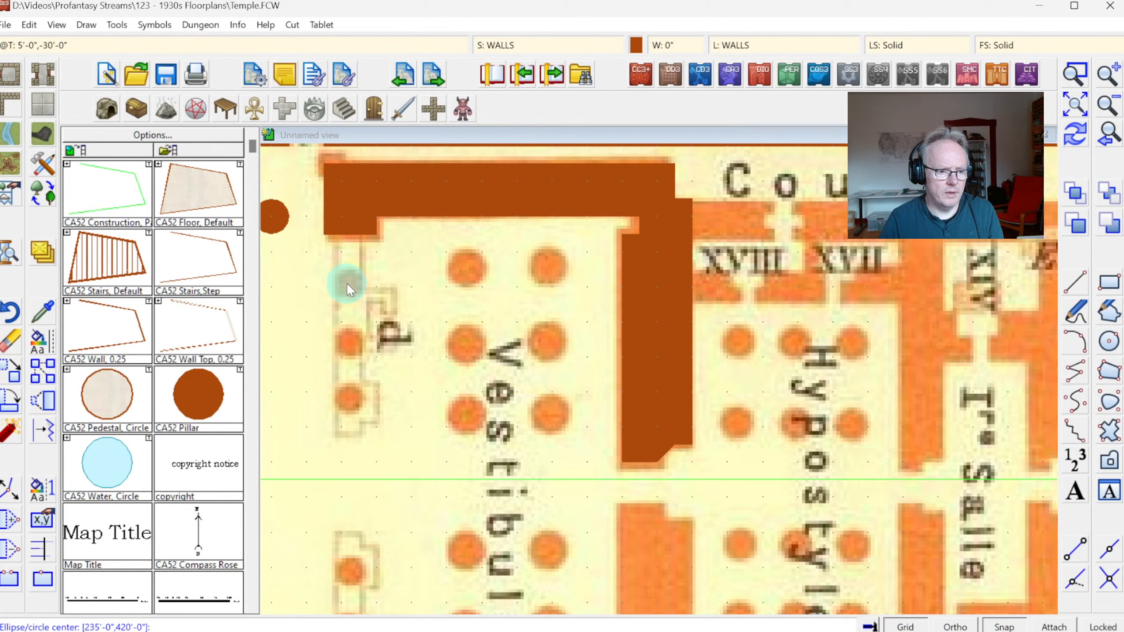
left_click(348, 282)
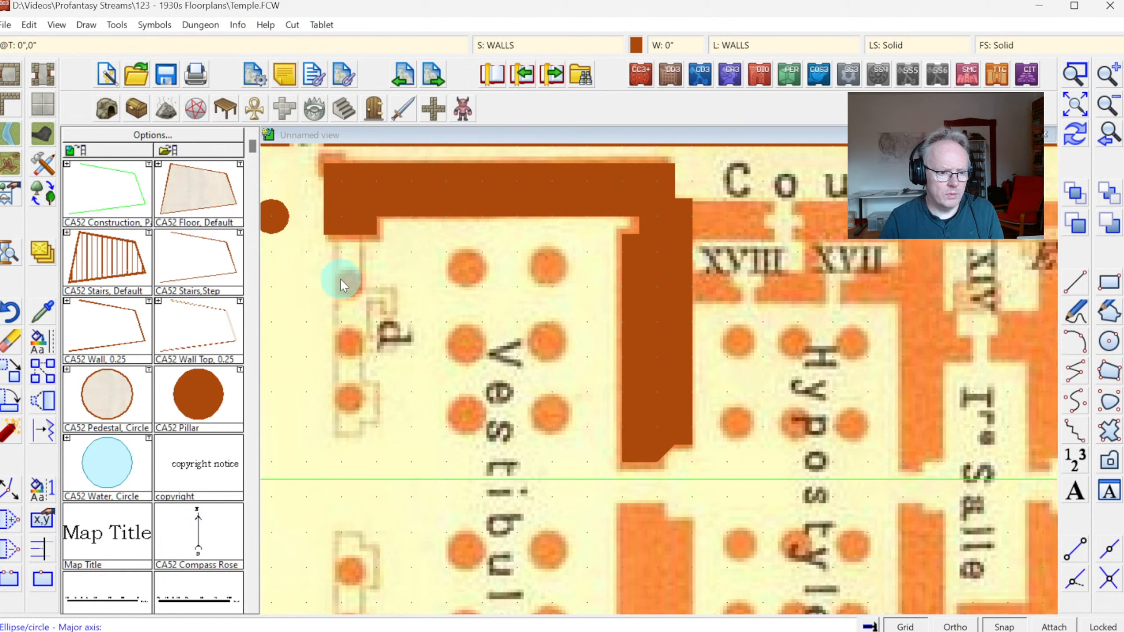
left_click(343, 273)
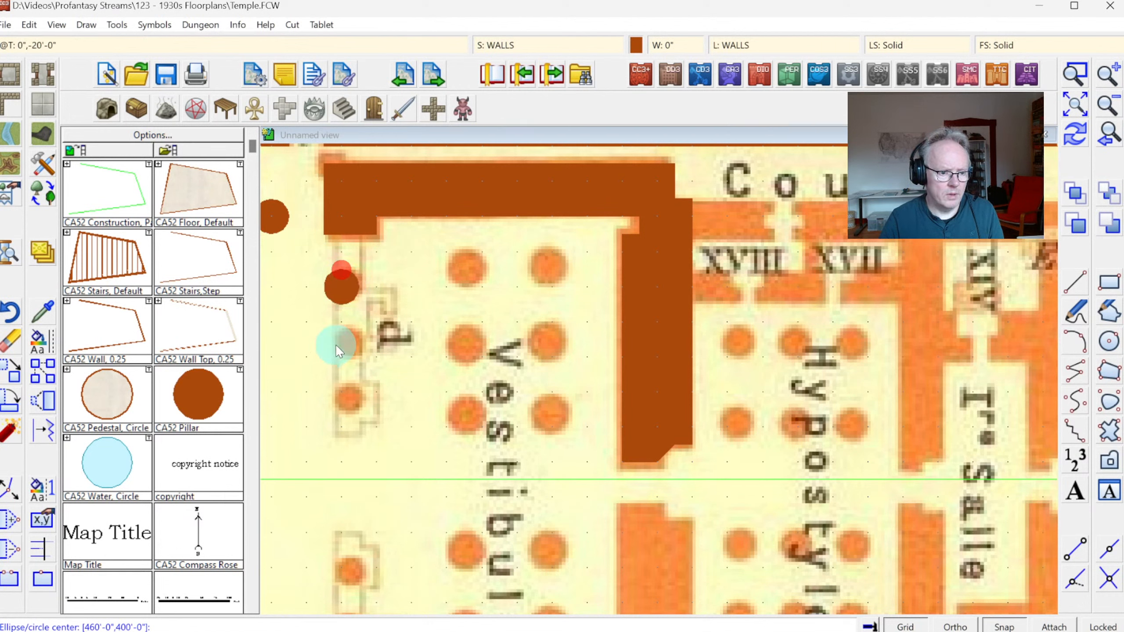
Copy the new front-row pillar to the two remaining scanned pillar positions towards the doorway, spacing the copies 15' apart.
left_click(48, 379)
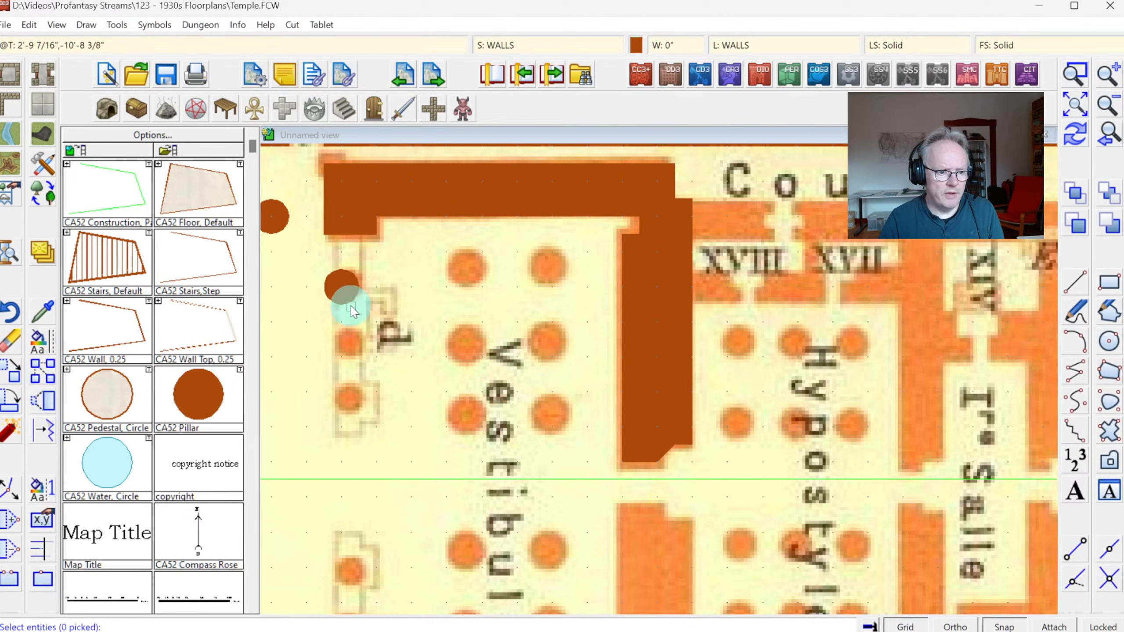
left_click(349, 290)
right_click(371, 290)
left_click(372, 299)
left_click(341, 286)
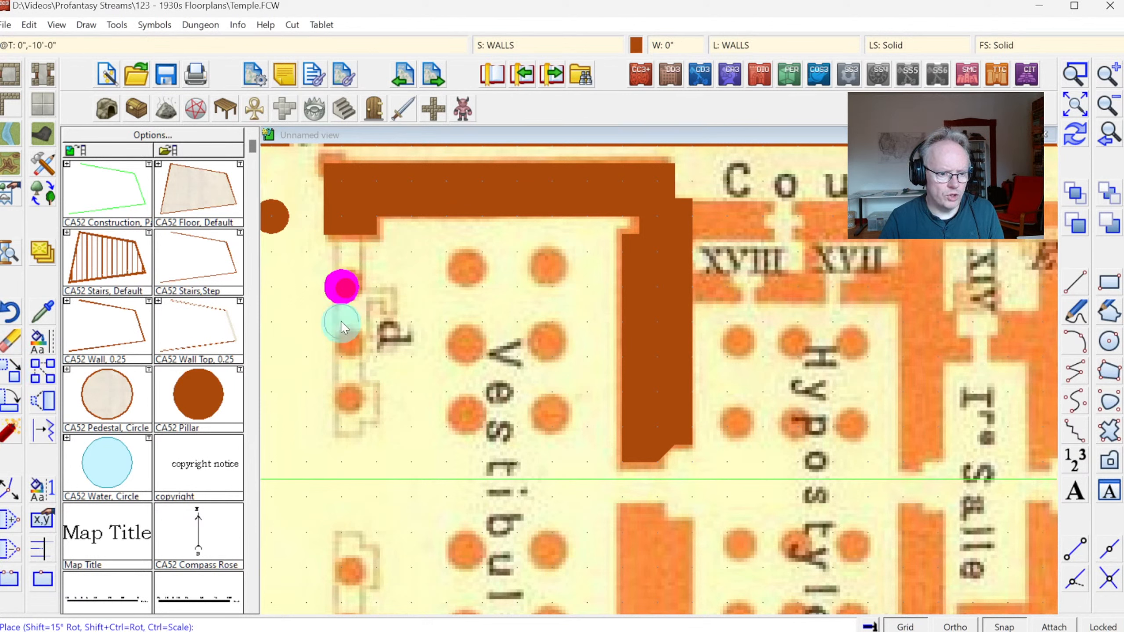
left_click(342, 346)
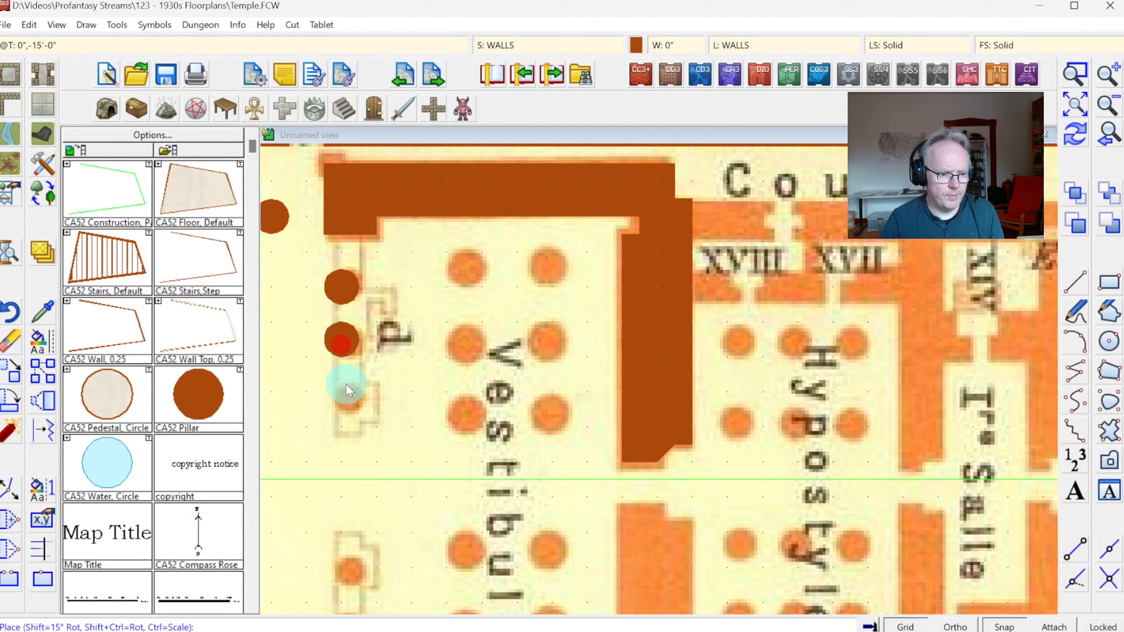
left_click(341, 397)
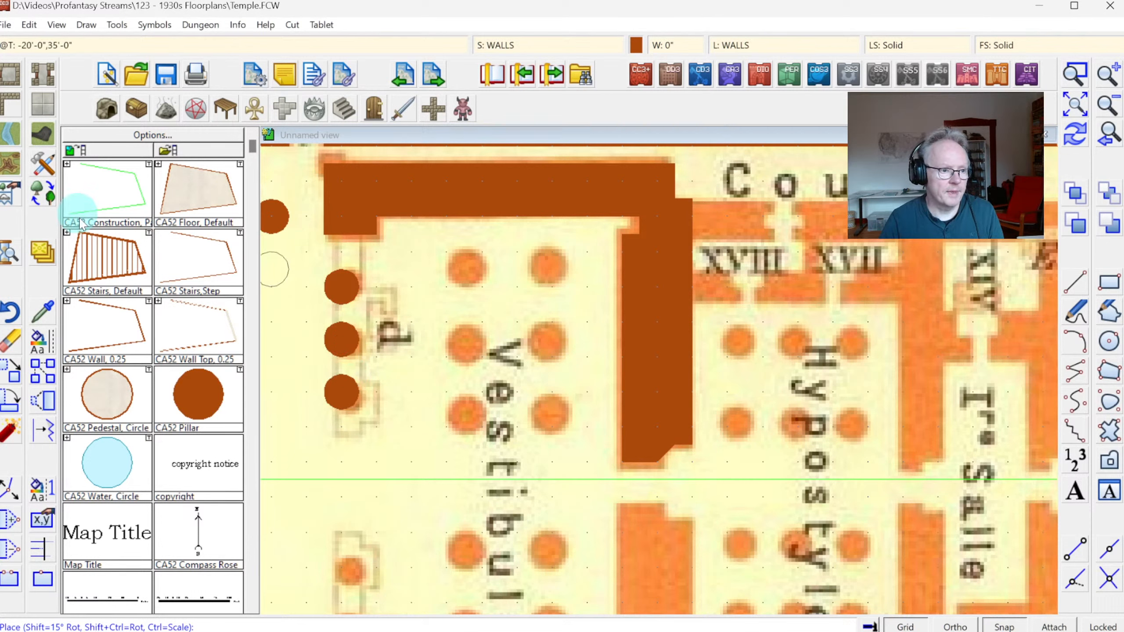
Draw a CA52 Pillar over the scanned pillar inside the Vestibule that is nearest the side wall and the front row.
left_click(199, 394)
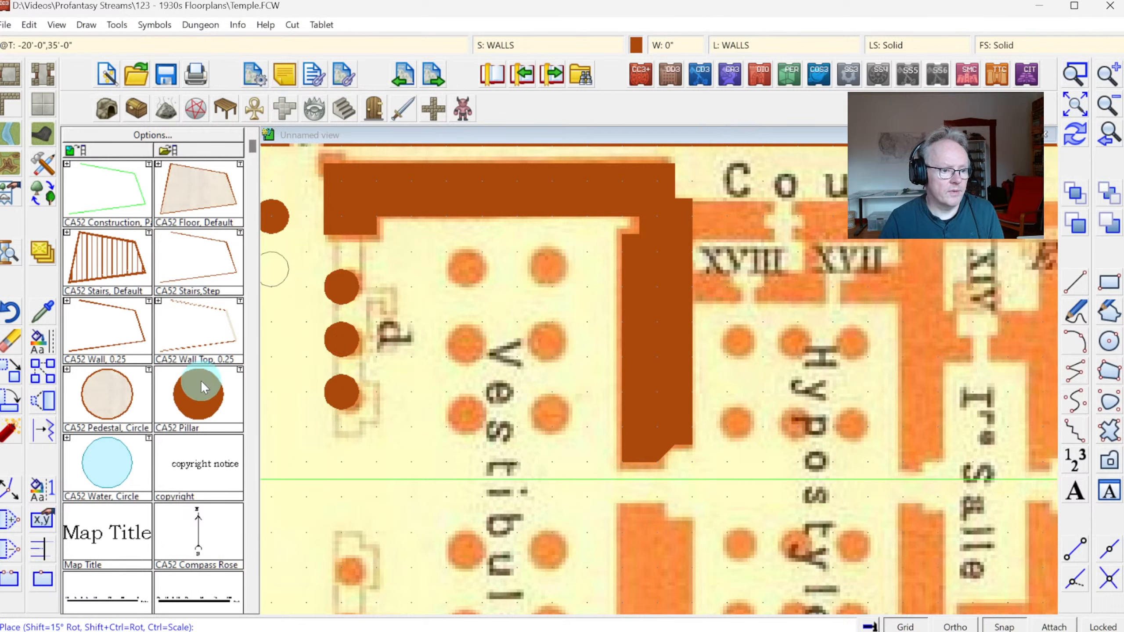
left_click(466, 269)
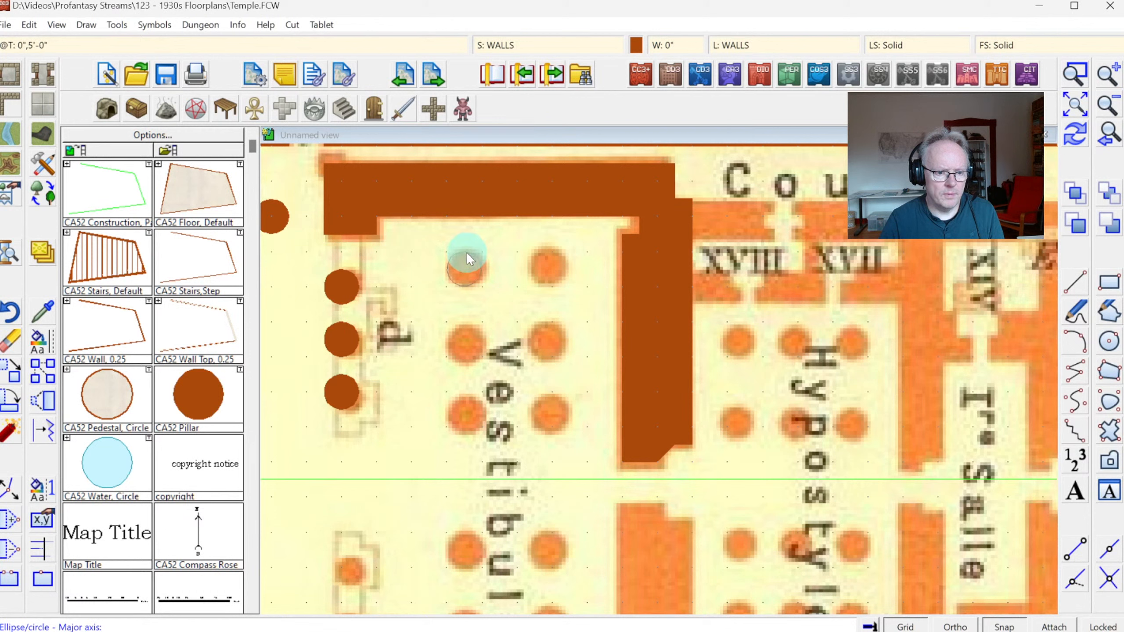
left_click(466, 253)
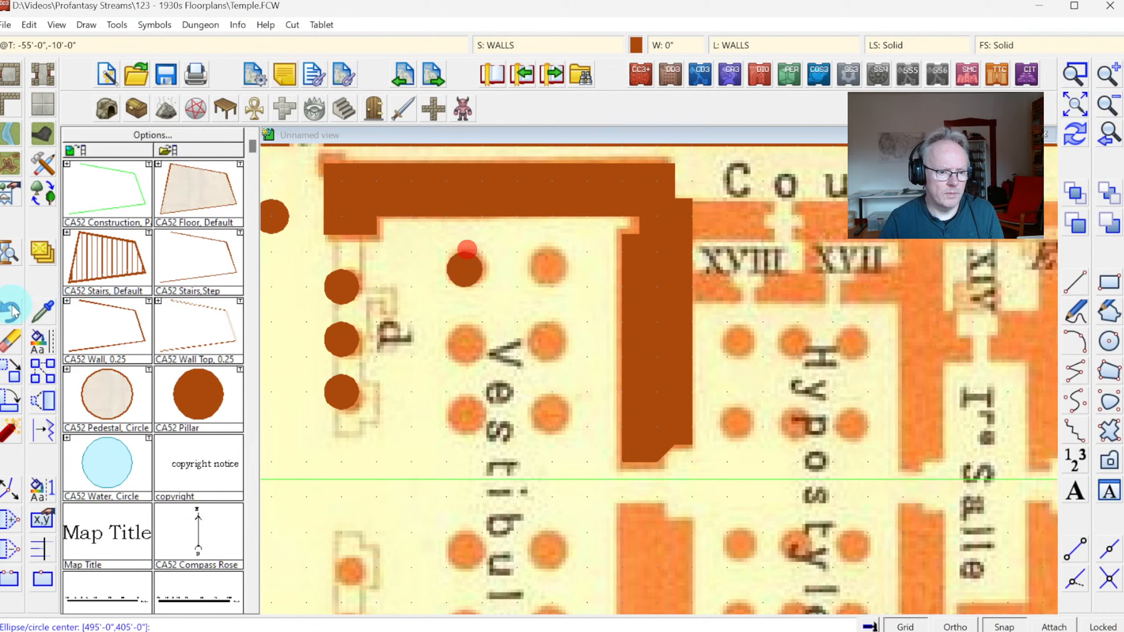
Copy the first inner Vestibule pillar 25' towards the Hypostyle onto the neighbouring scanned pillar.
left_click(42, 379)
left_click(469, 272)
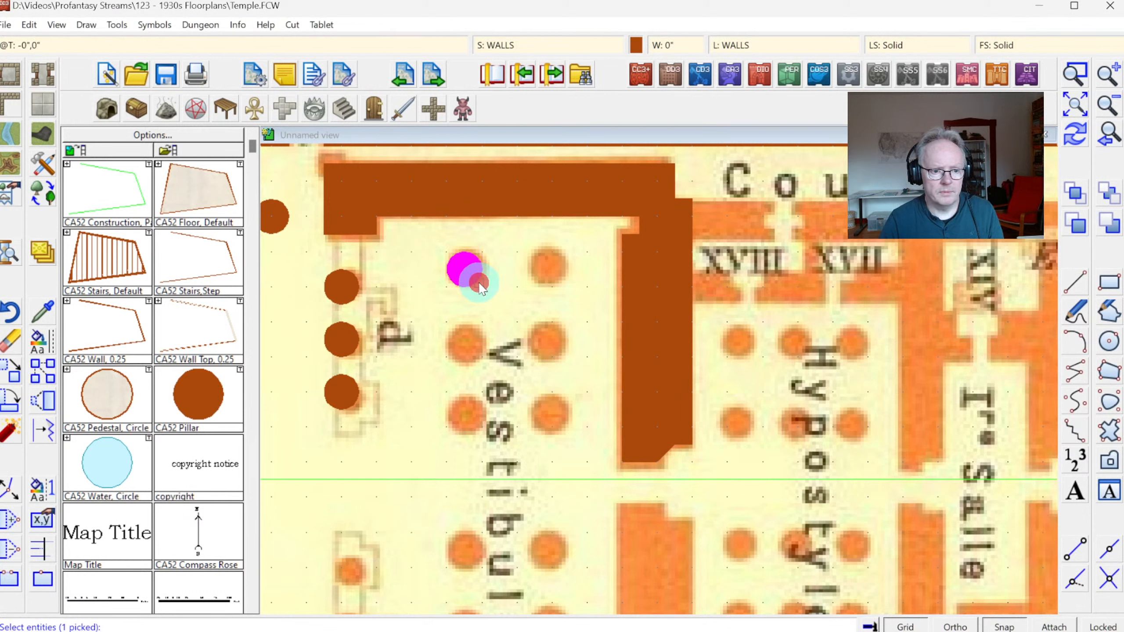
right_click(472, 277)
left_click(456, 287)
left_click(464, 269)
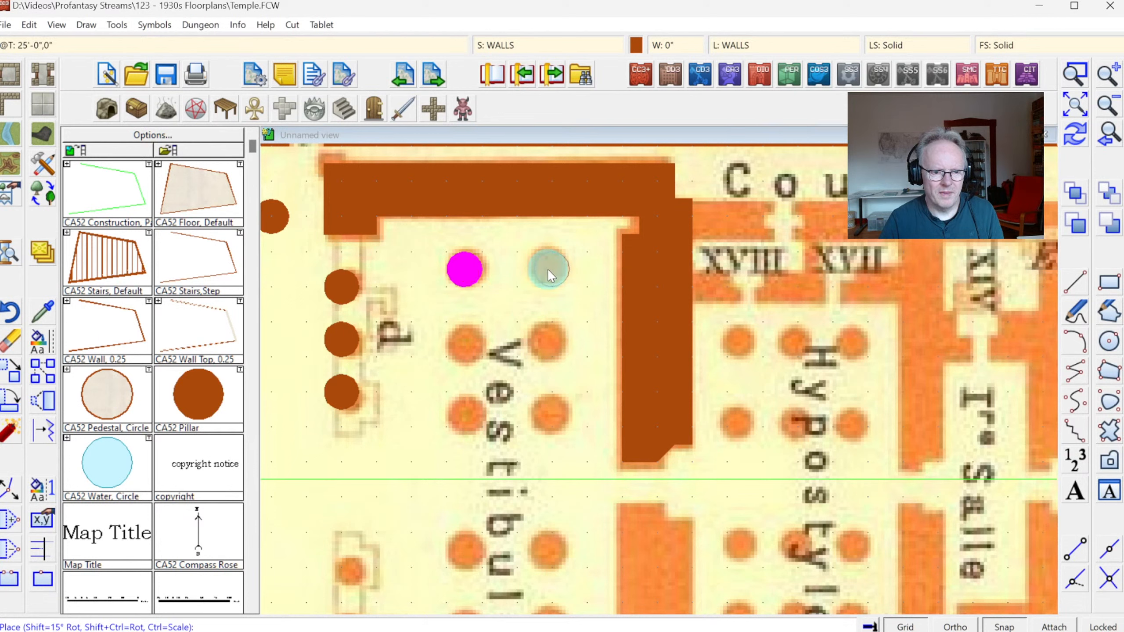
left_click(551, 268)
right_click(469, 364)
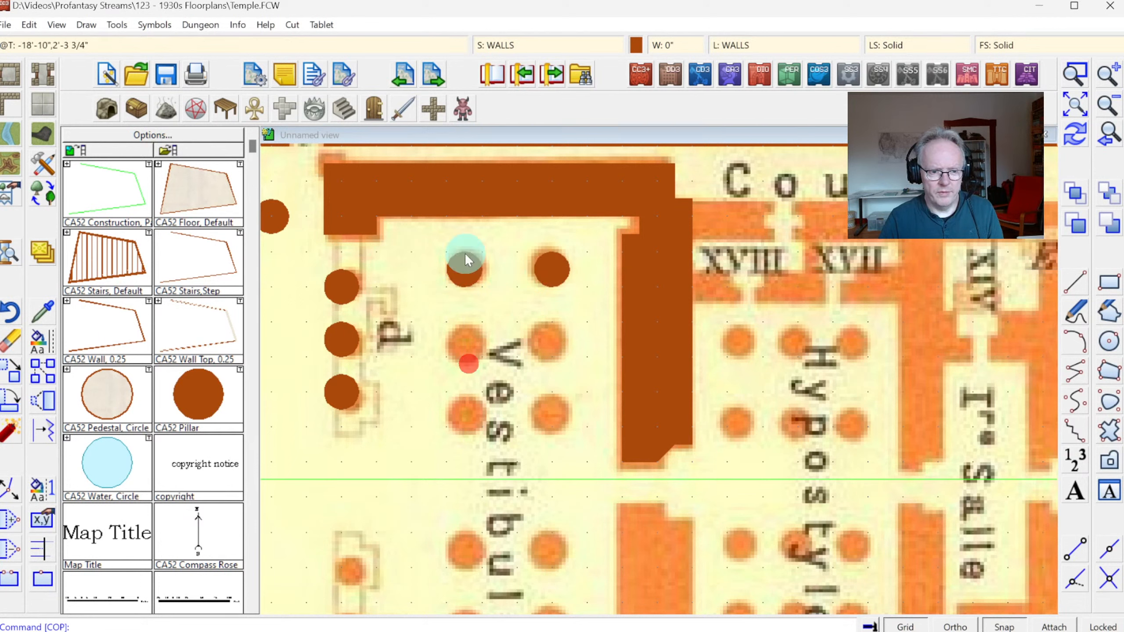
Copy the pair of inner Vestibule pillars onto the next two scanned rows towards the central axis, 20' apart, and redraw the view.
right_click(447, 245)
left_click(570, 290)
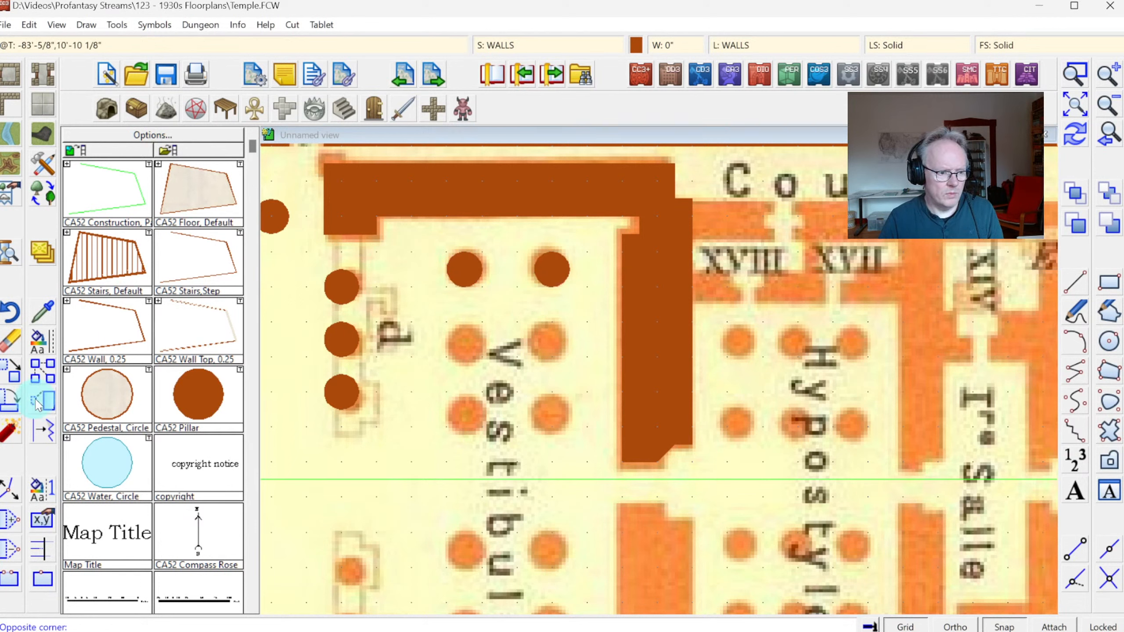
left_click(44, 373)
left_click(461, 262)
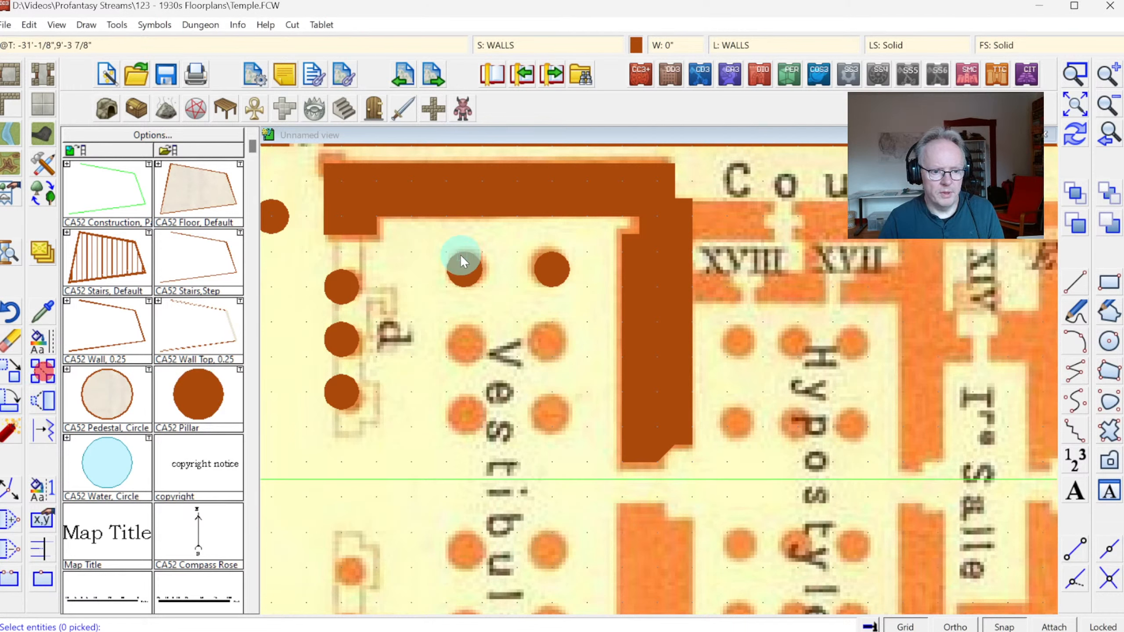
left_click(544, 283)
right_click(522, 295)
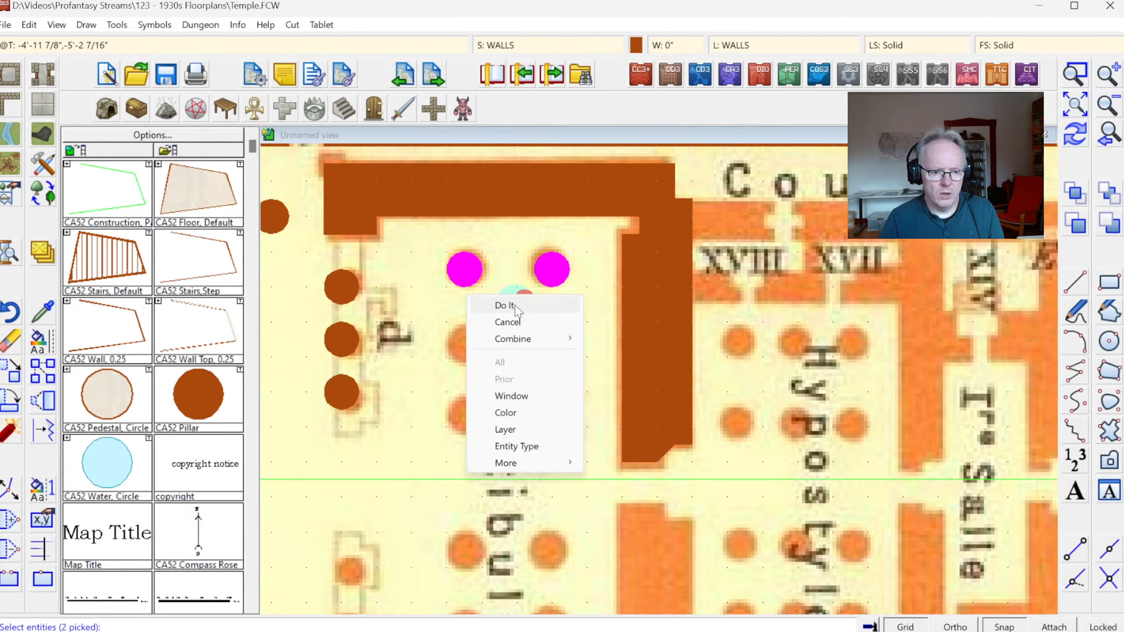
left_click(525, 304)
left_click(513, 269)
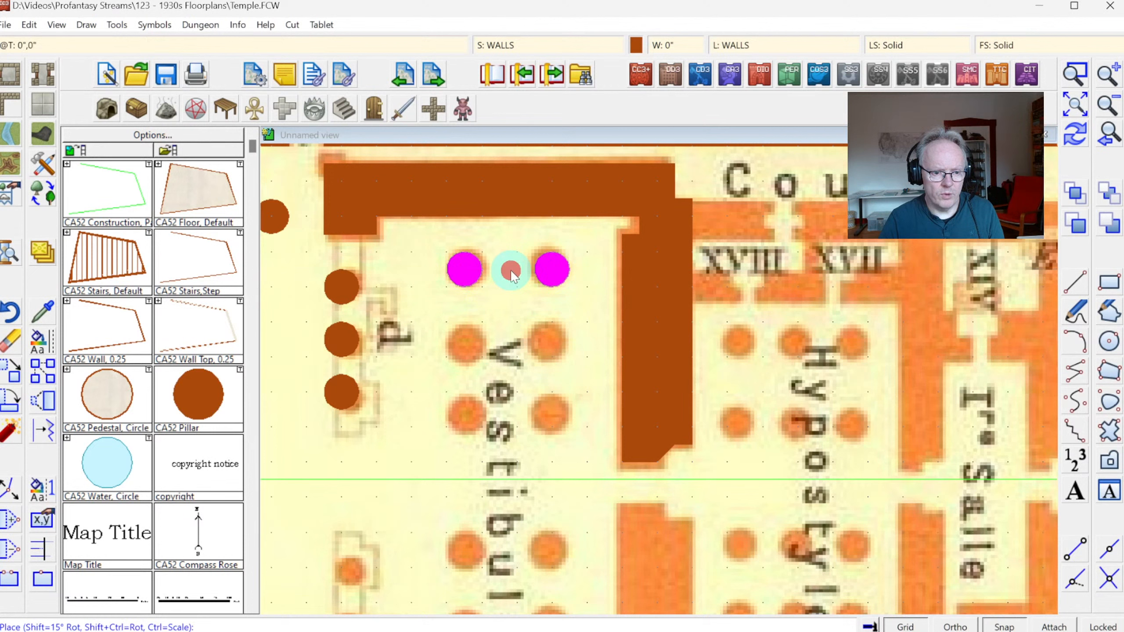
left_click(517, 345)
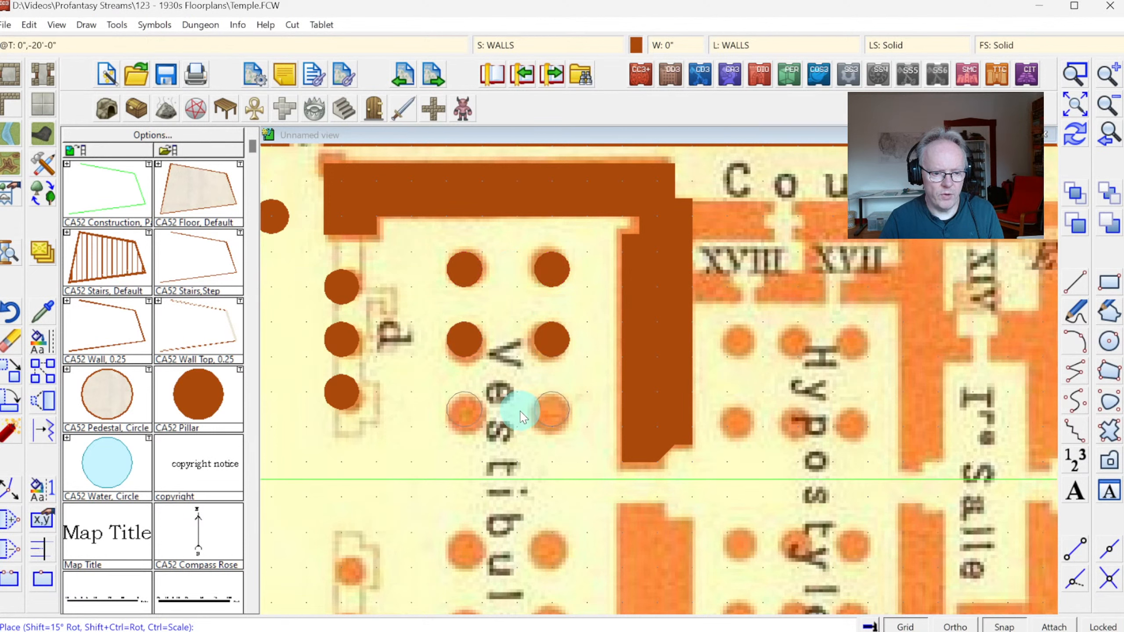
left_click(521, 414)
key("Escape")
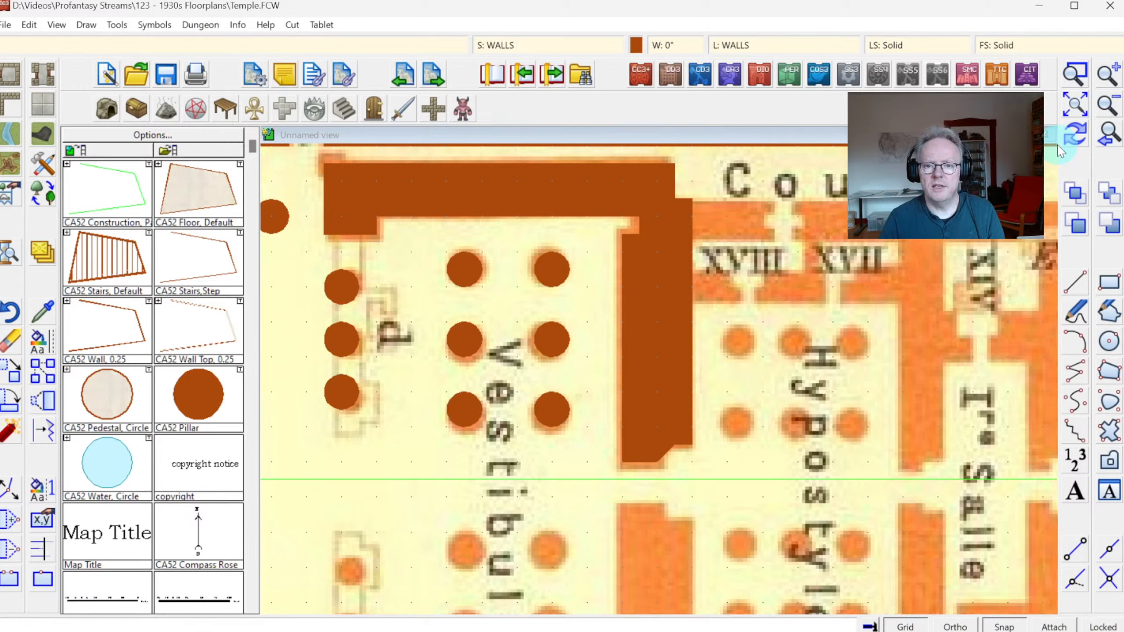
left_click(1076, 135)
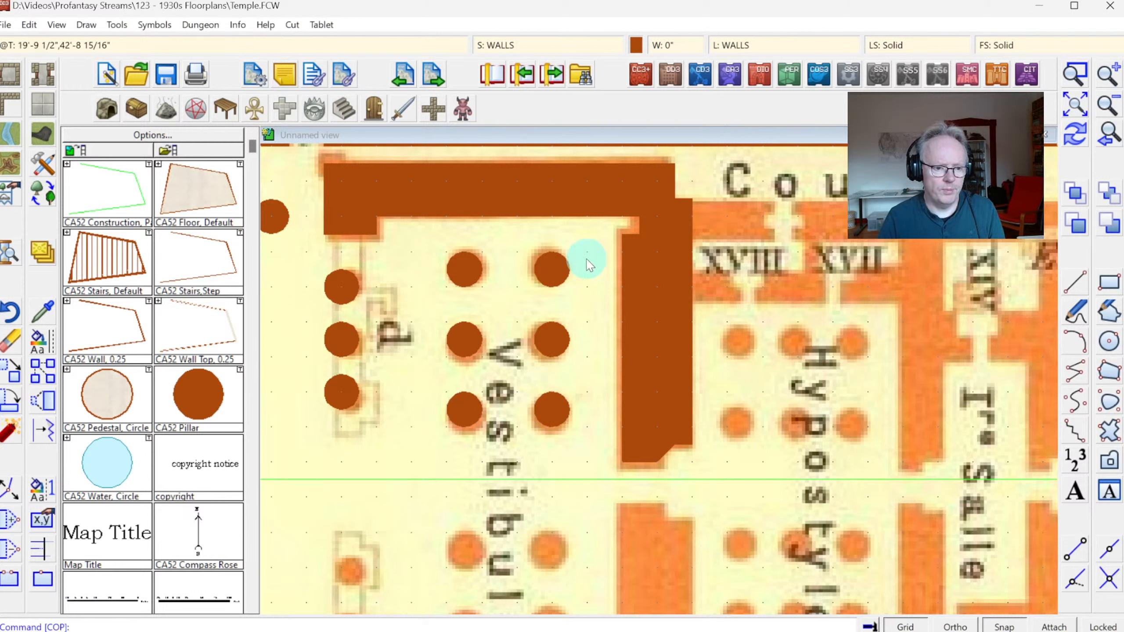
Start a CA52 Wall, 0.25 path at the Vestibule wall's front corner, running along the front pillars' outer edge and 10' across the doorway end.
left_click(1105, 109)
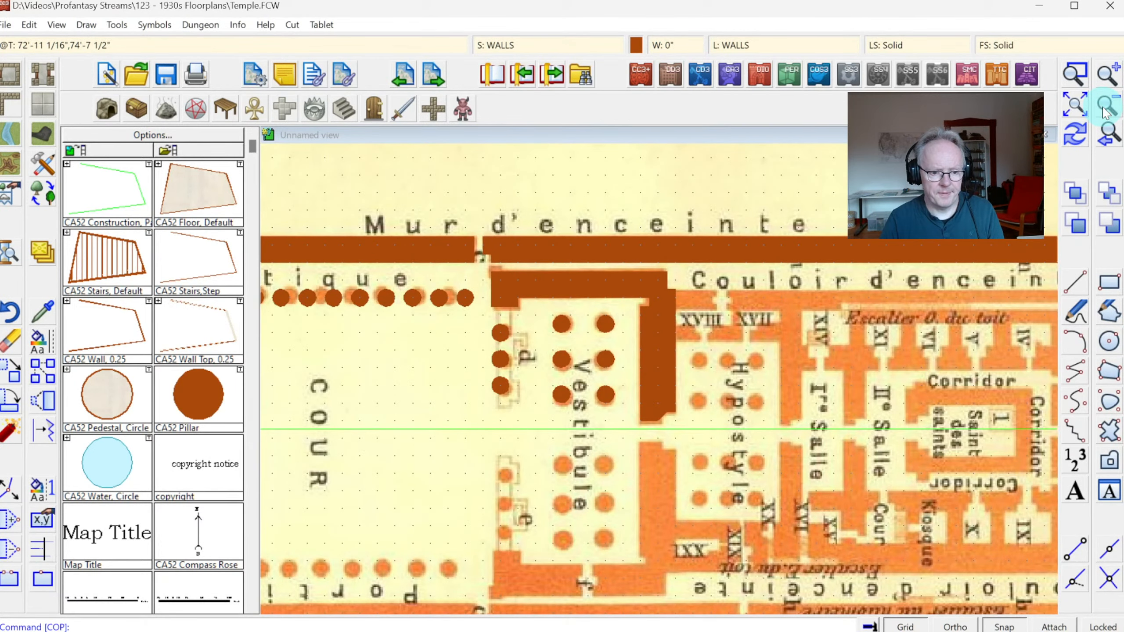
left_click(1104, 109)
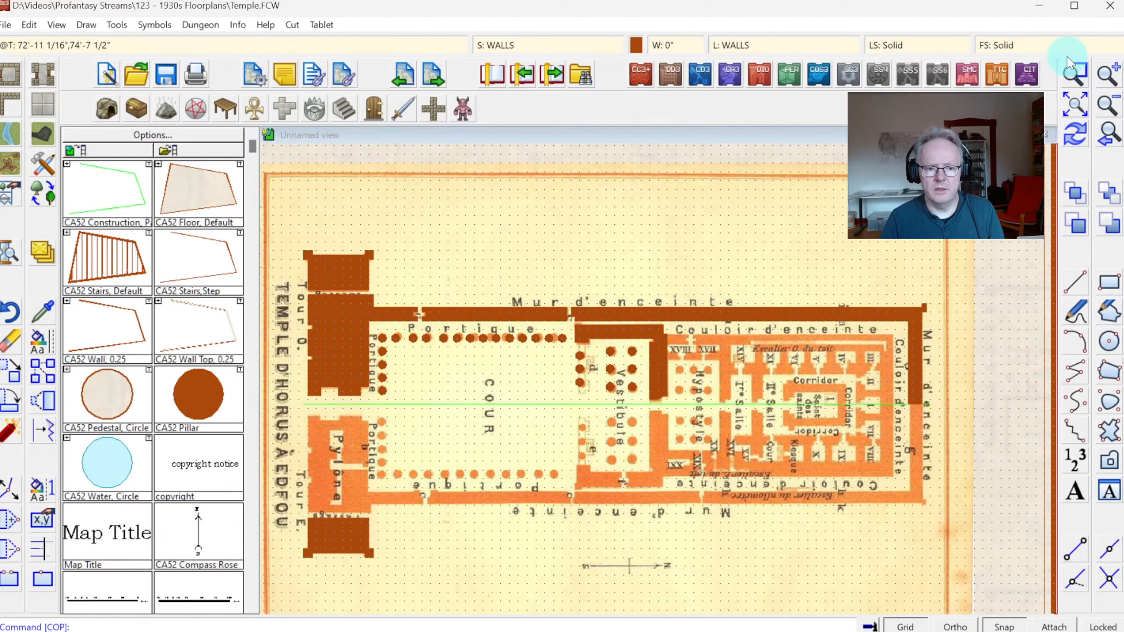
left_click(1075, 75)
left_click(567, 319)
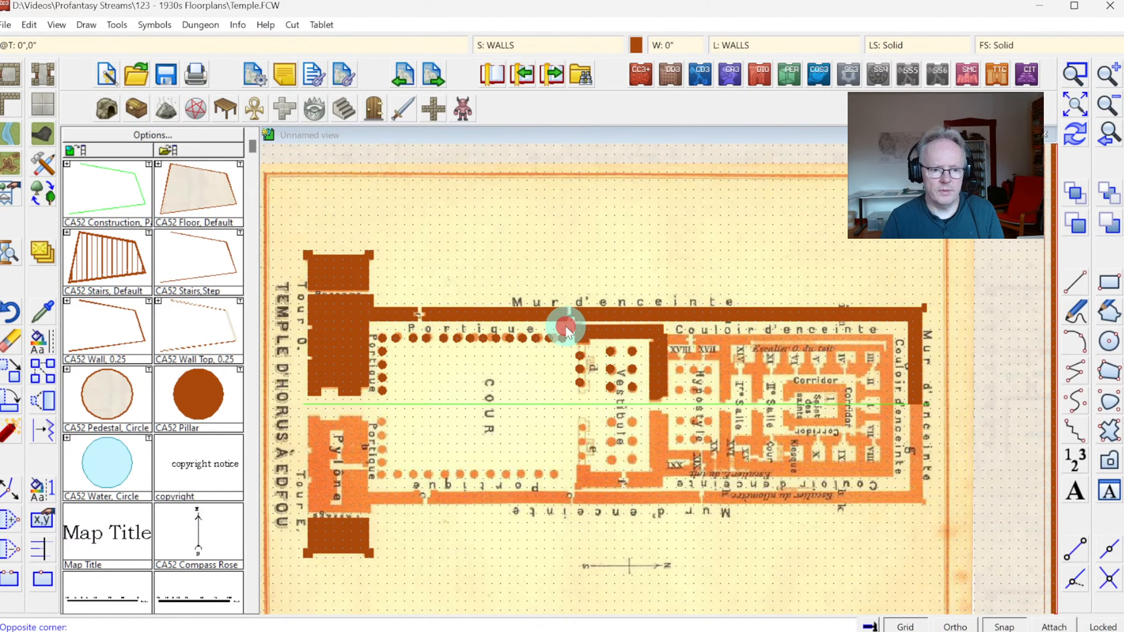
left_click(621, 411)
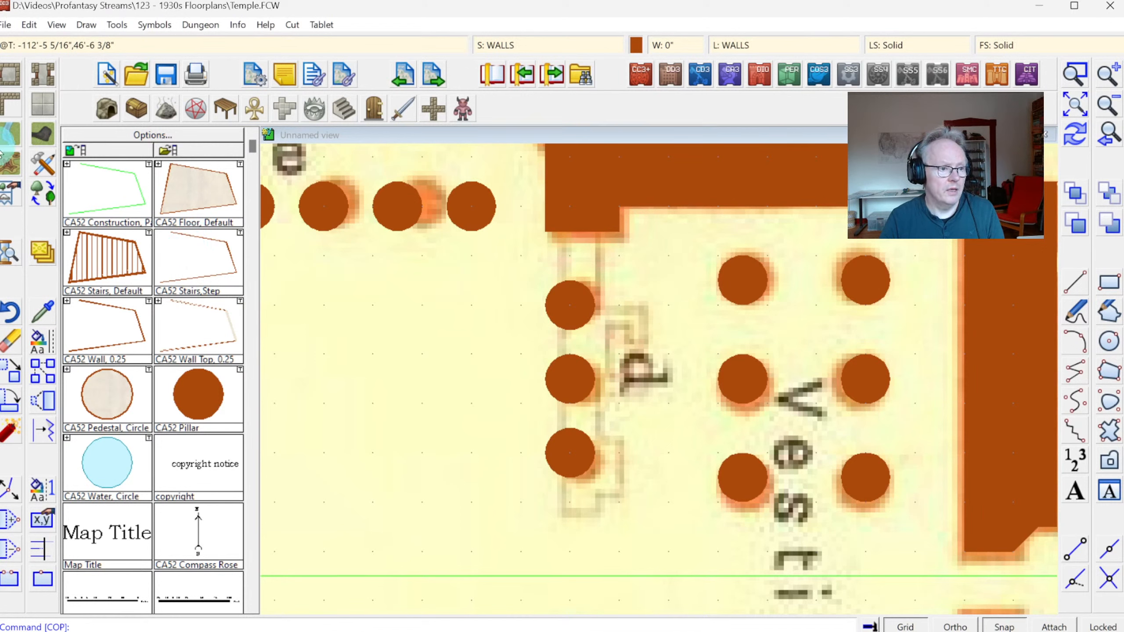
left_click(85, 314)
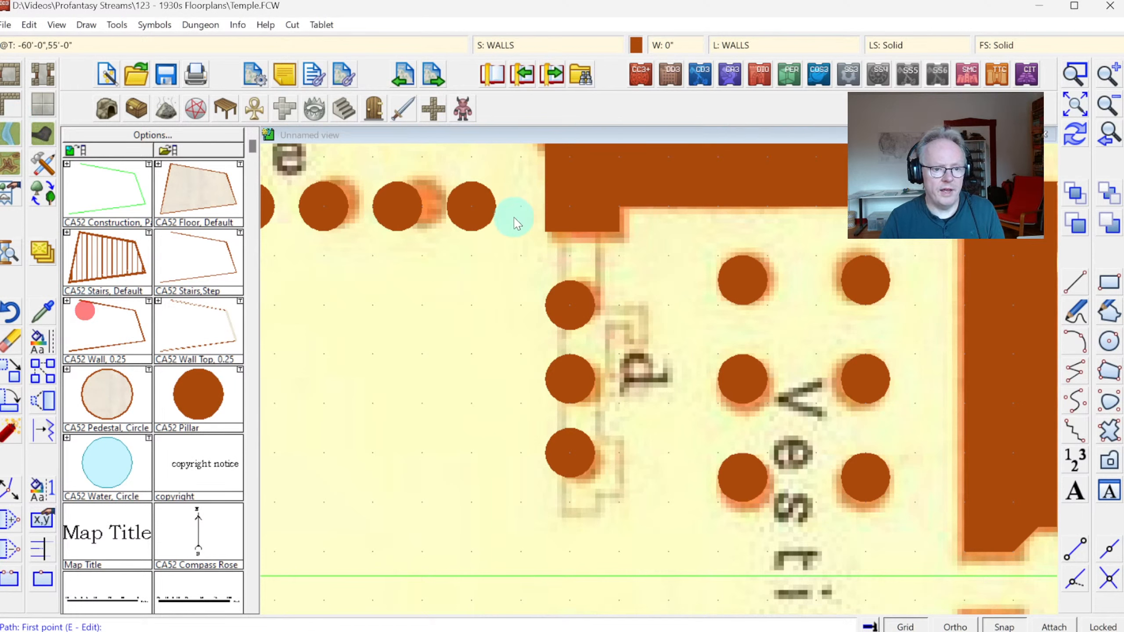
left_click(549, 228)
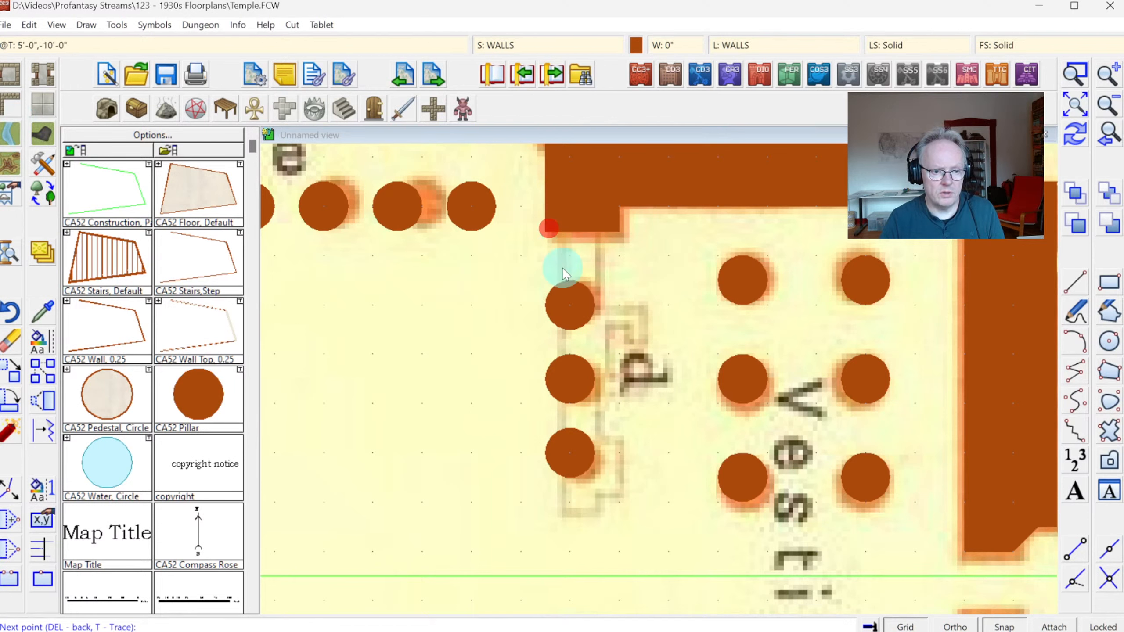
left_click(549, 508)
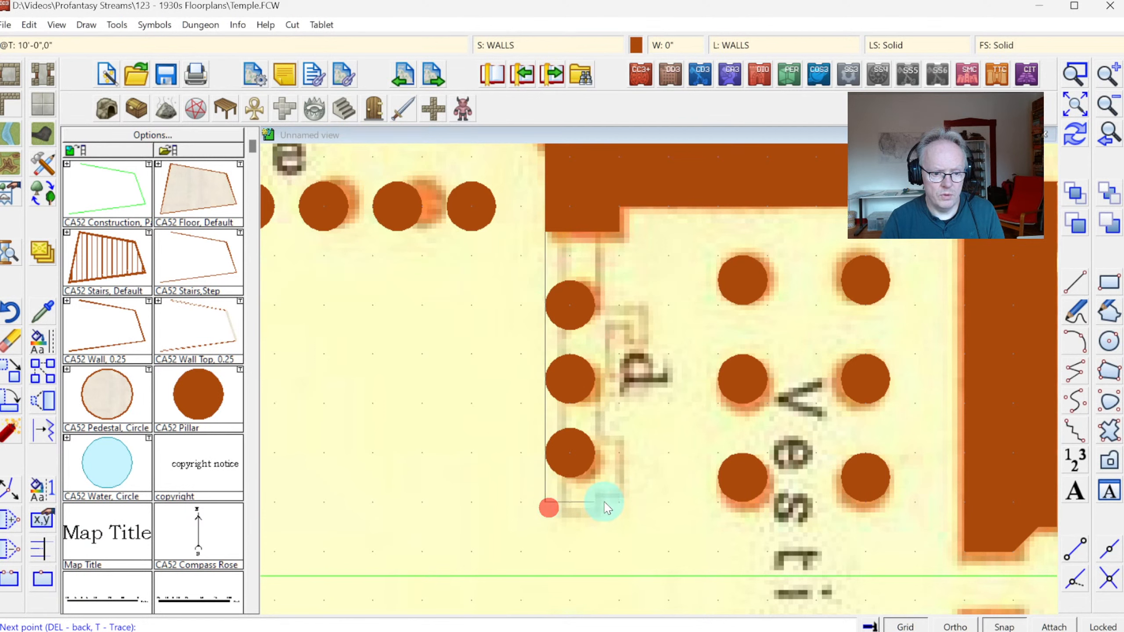
left_click(602, 502)
Continue the thin wall path along the pillars' inner edge, around the small offset and the hooked projection at "d", and finish it at the Vestibule wall.
left_click(602, 477)
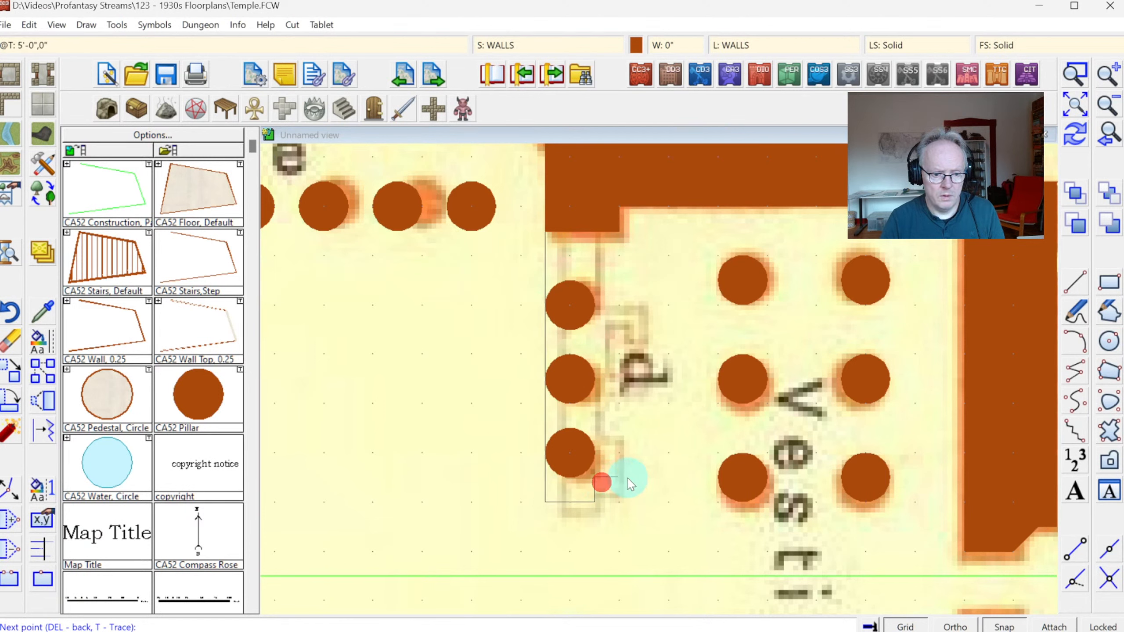
left_click(628, 478)
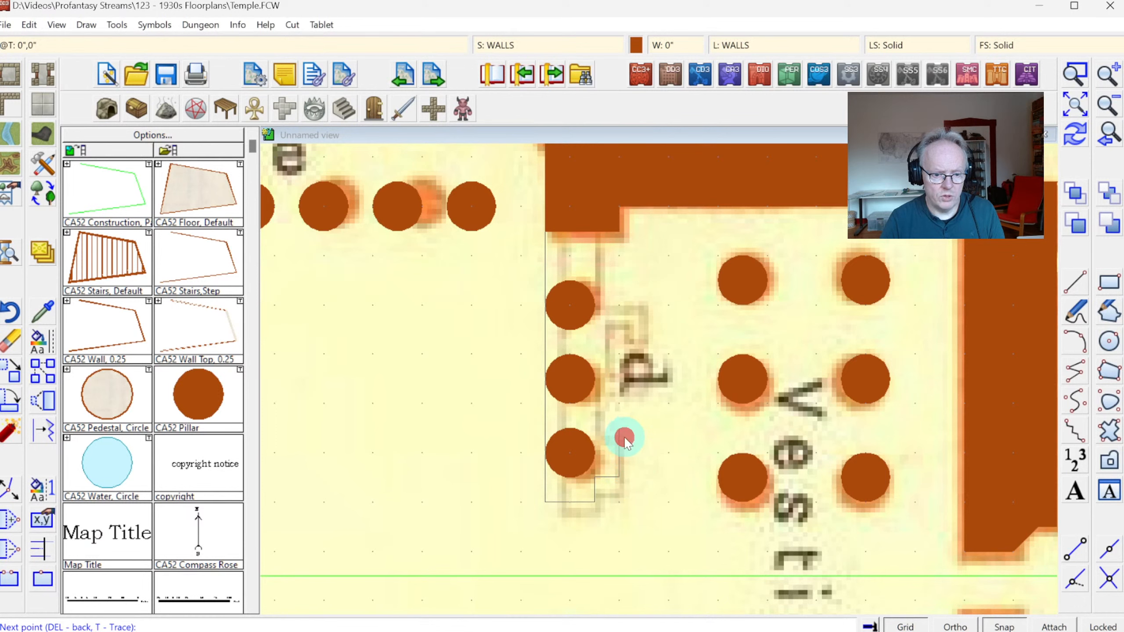
left_click(602, 431)
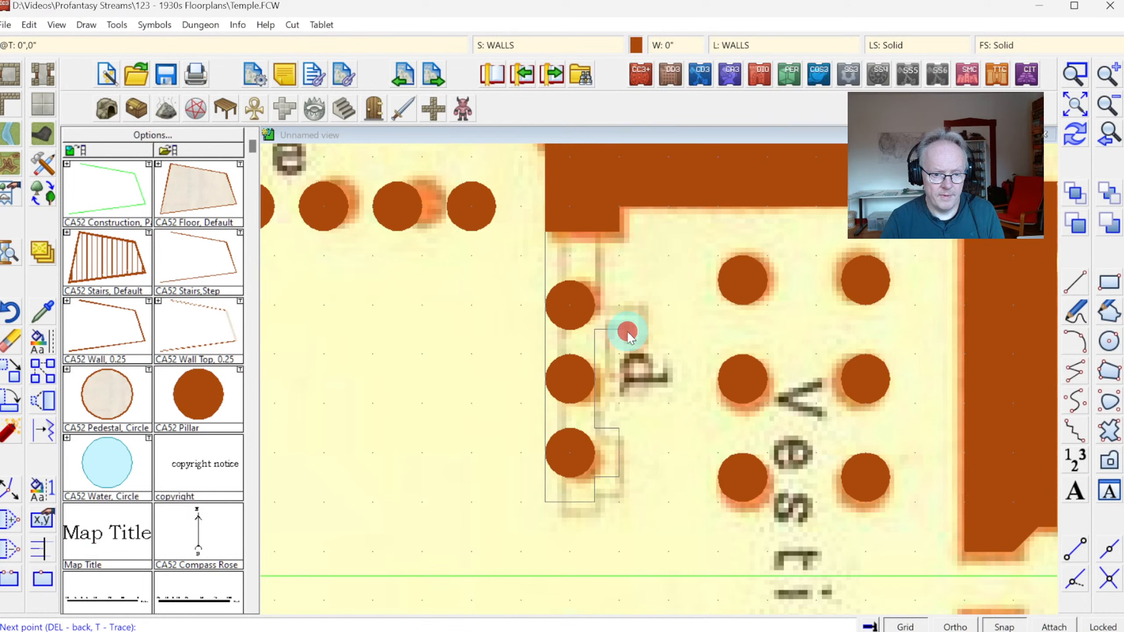
left_click(642, 375)
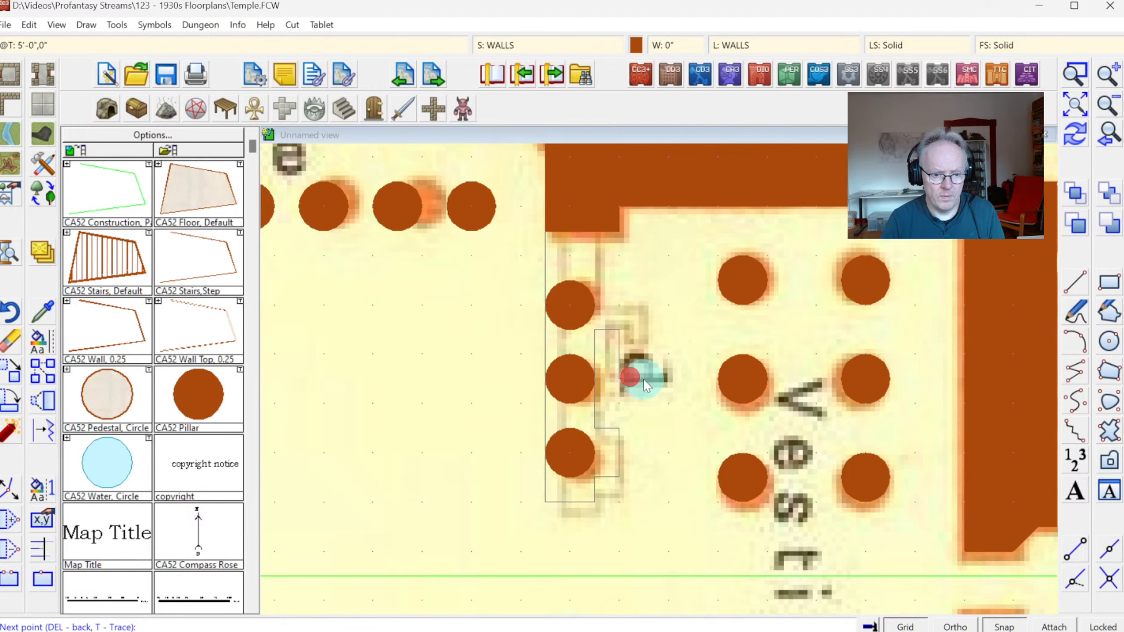
left_click(653, 311)
left_click(598, 306)
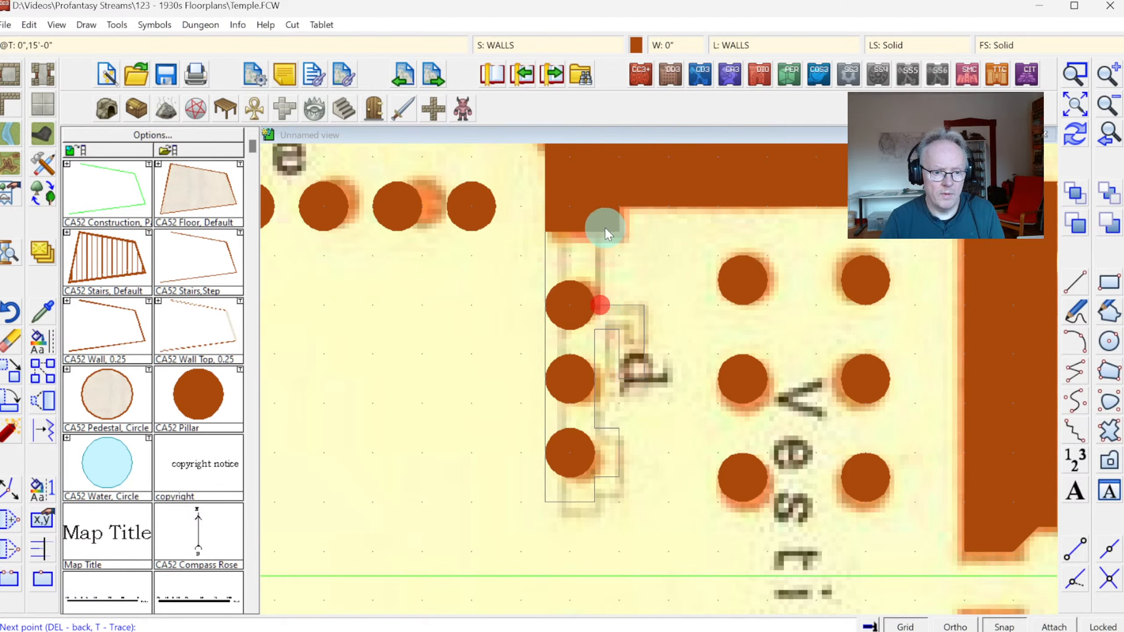
right_click(743, 288)
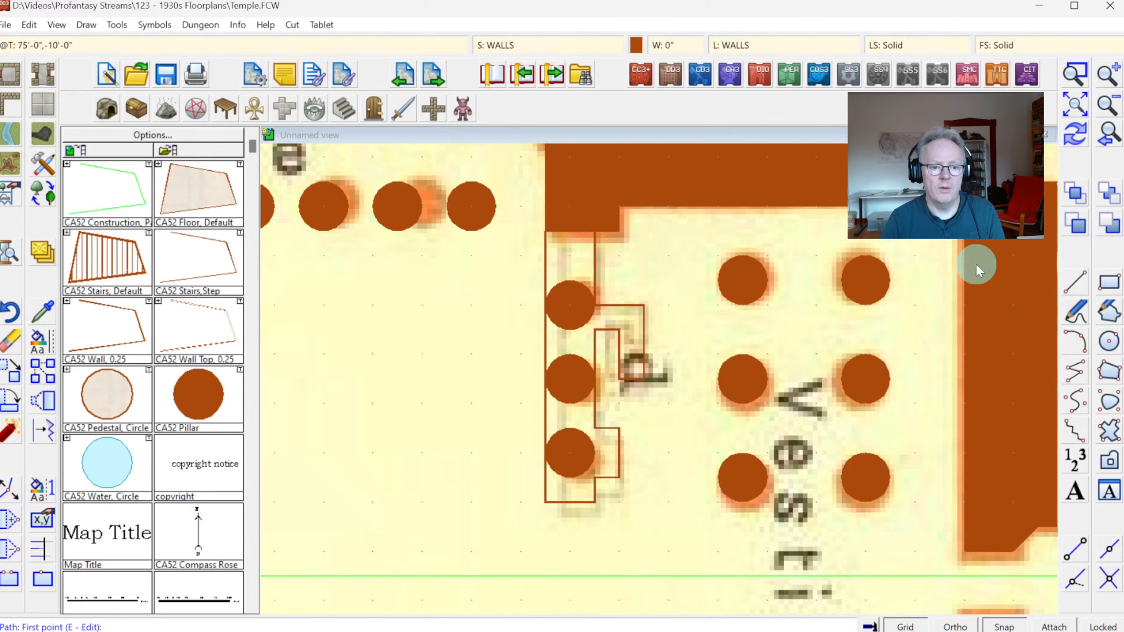
Mirror copies of the traced half's walls and pillars, leaving out the outermost pylon tower, across the green central axis.
left_click(1110, 141)
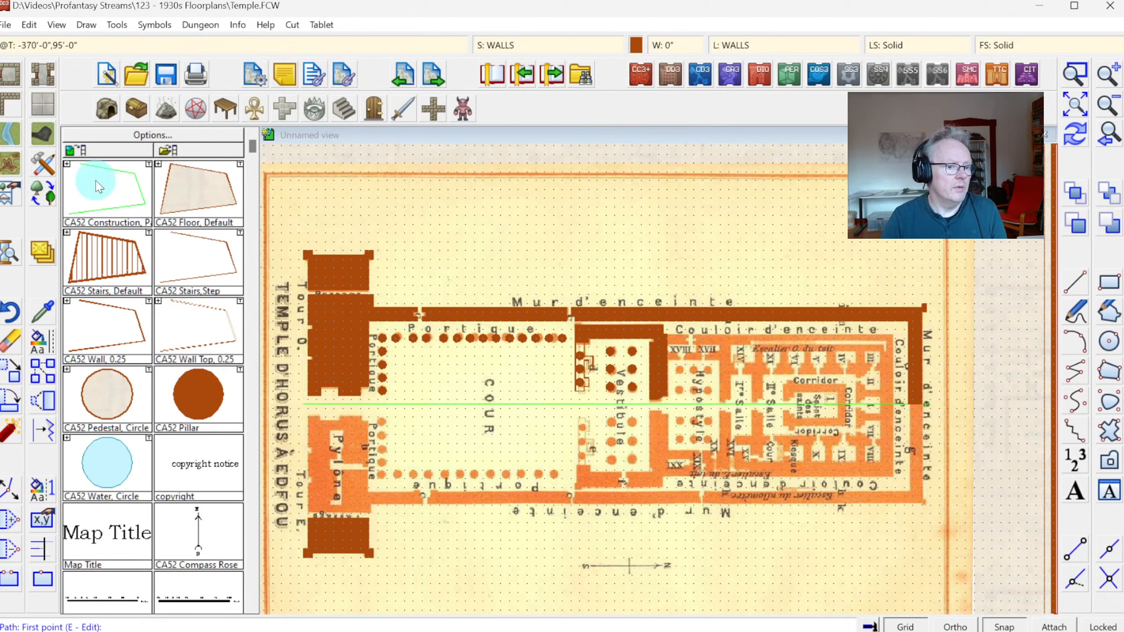
right_click(47, 377)
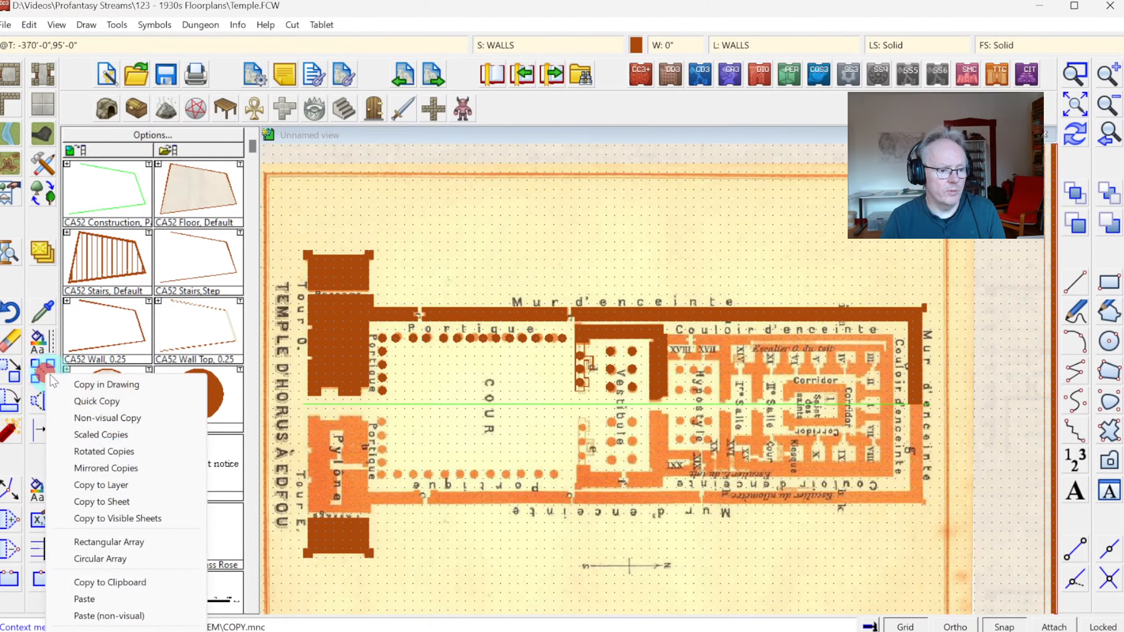
left_click(101, 468)
left_click(296, 238)
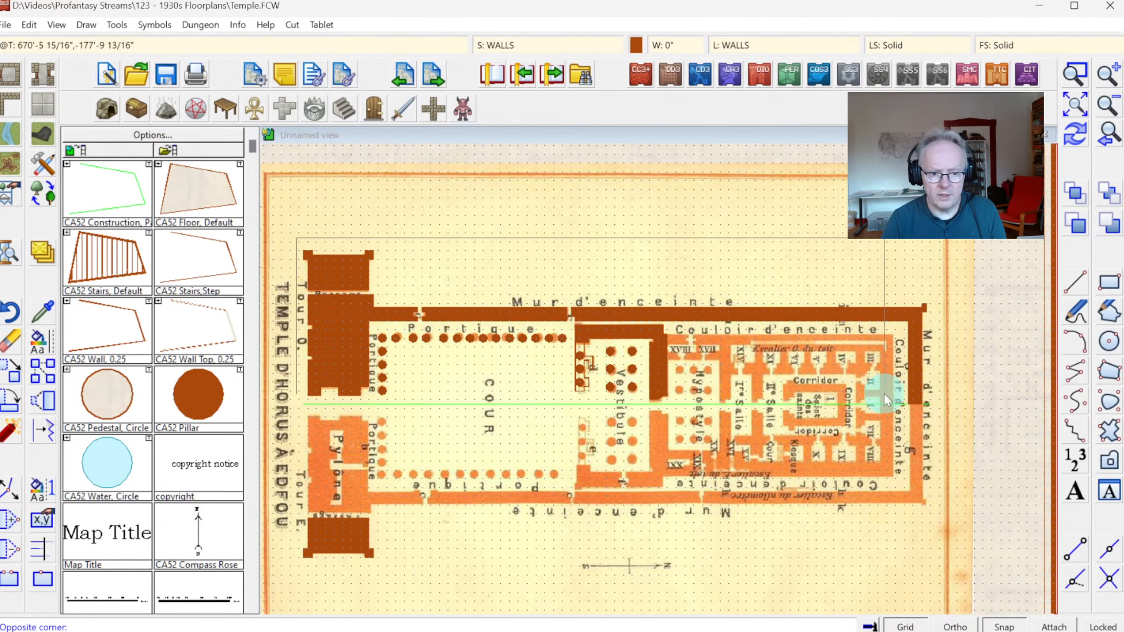
left_click(940, 401)
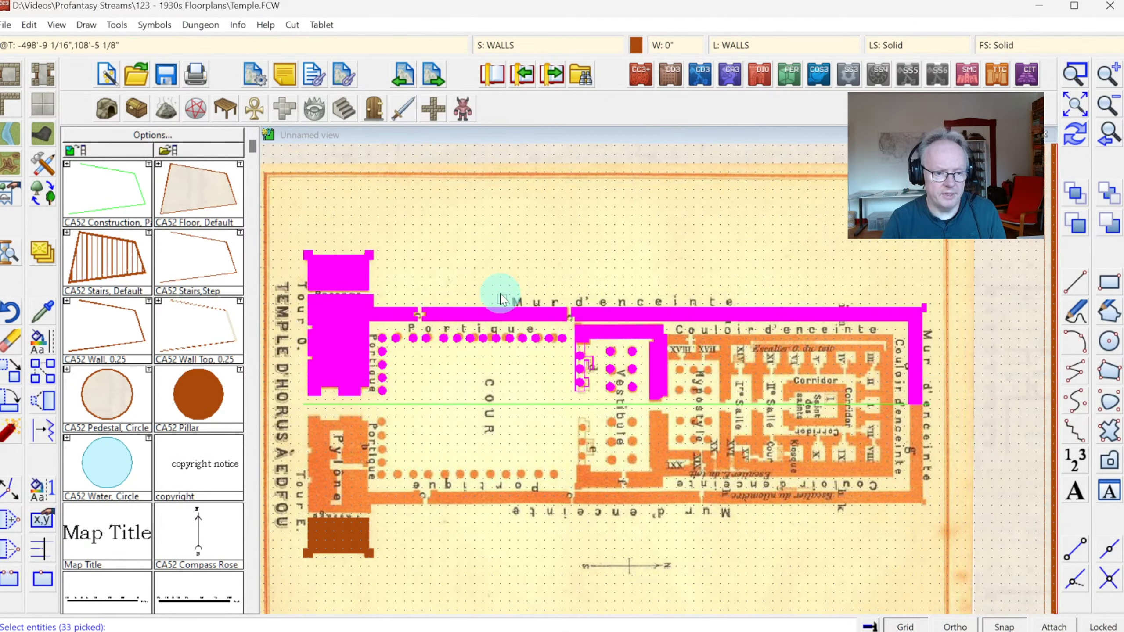
left_click(340, 258)
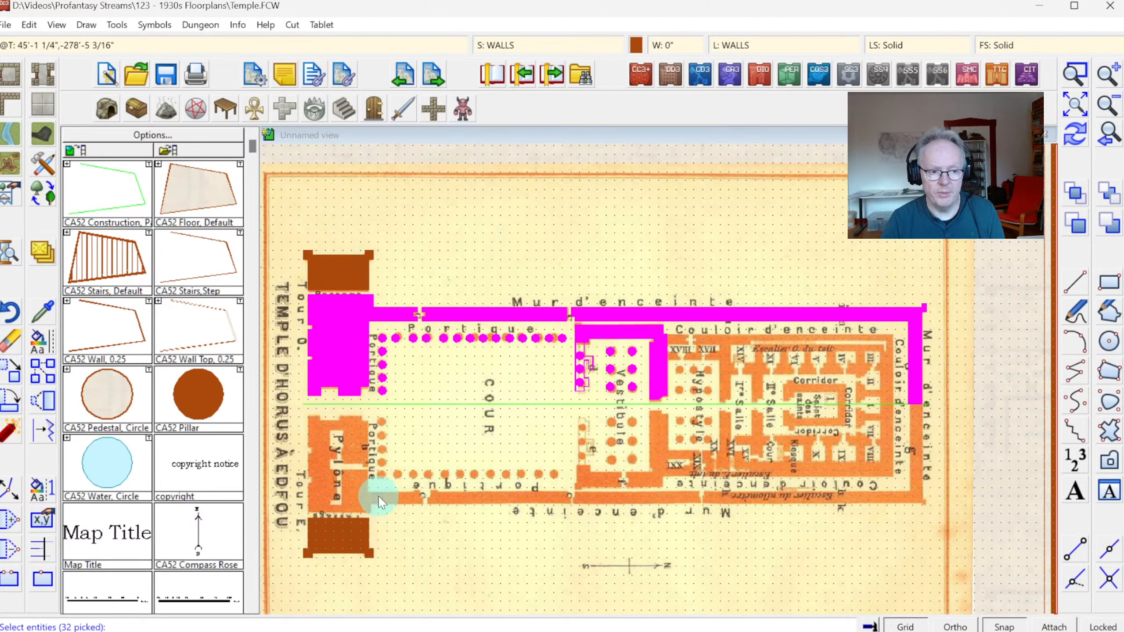
right_click(495, 264)
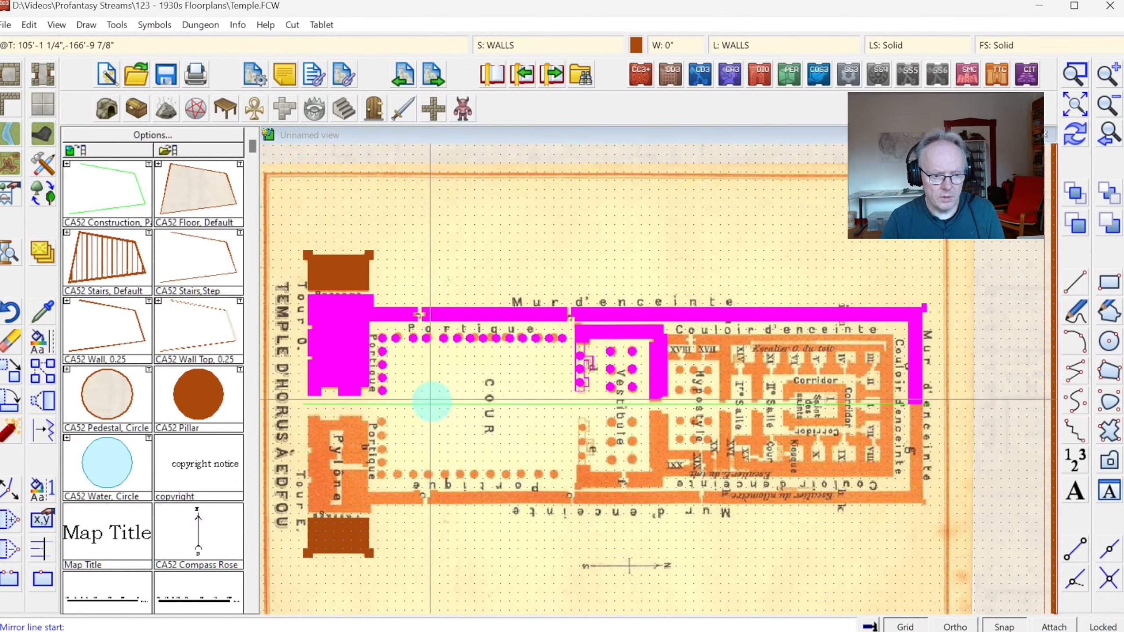
left_click(430, 404)
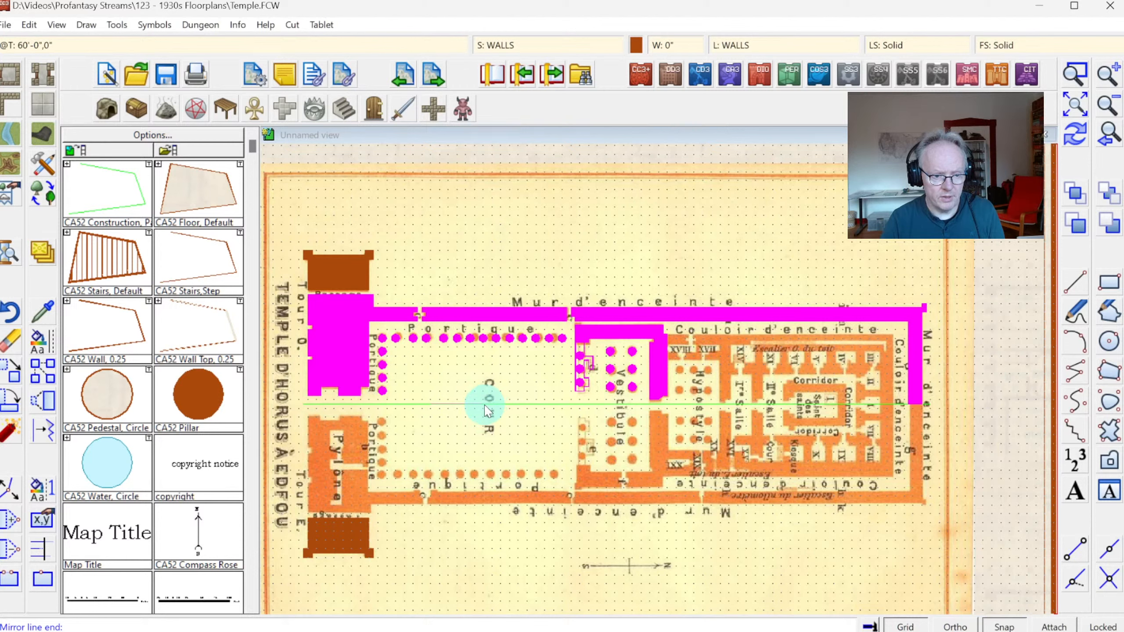
left_click(486, 405)
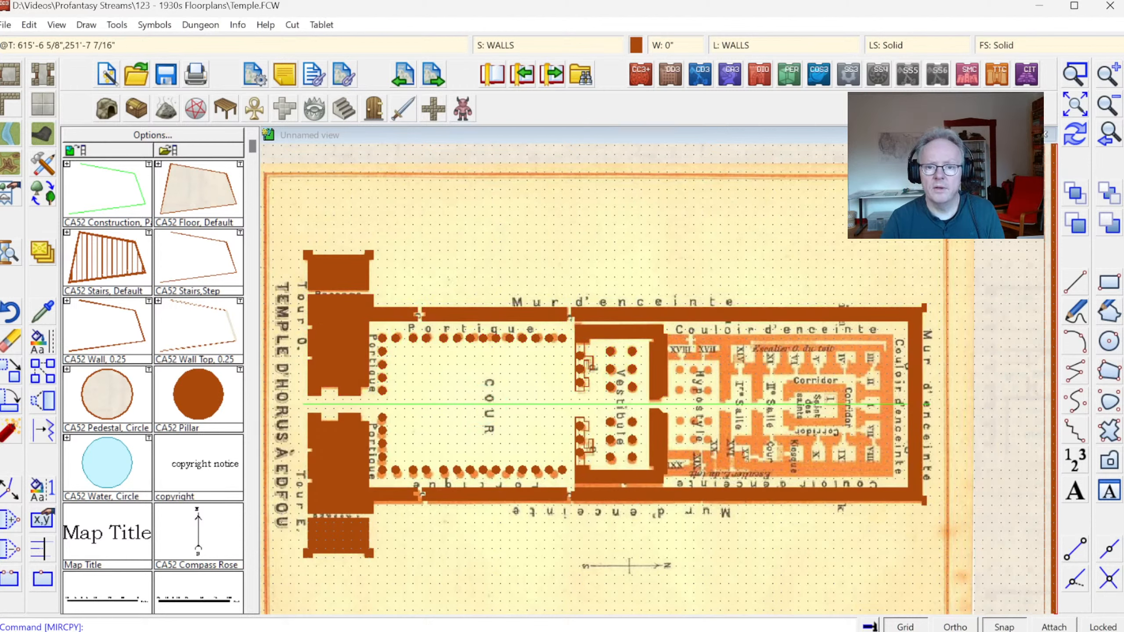
Hide the BITMAP sheet to check the mirrored walls without the scan, and show the sheet again.
left_click(494, 45)
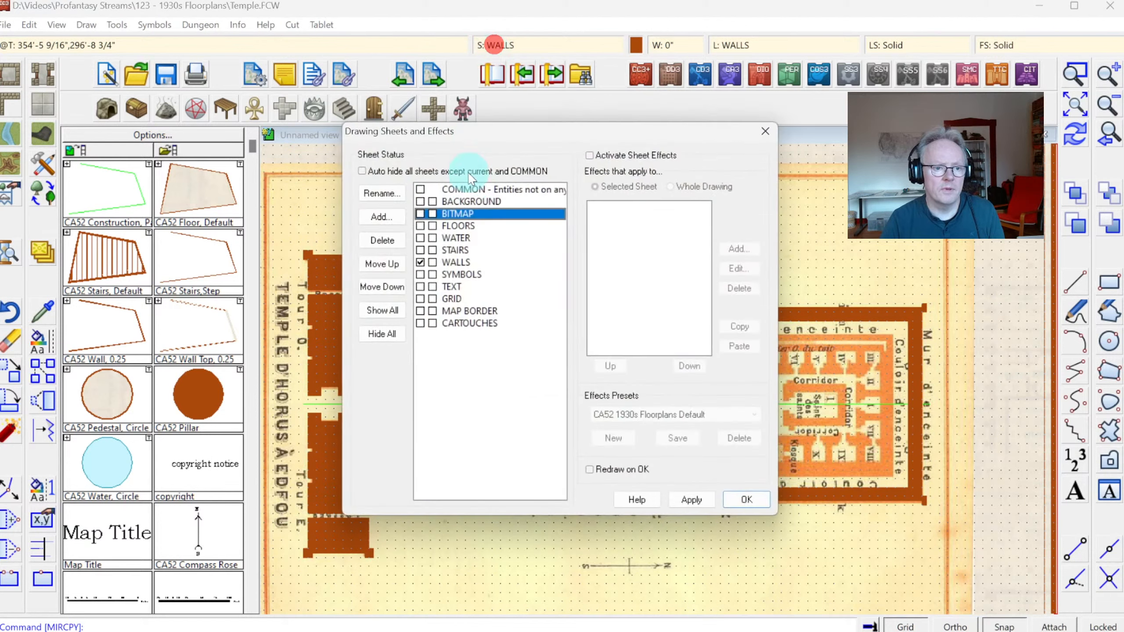
left_click(428, 214)
left_click(746, 499)
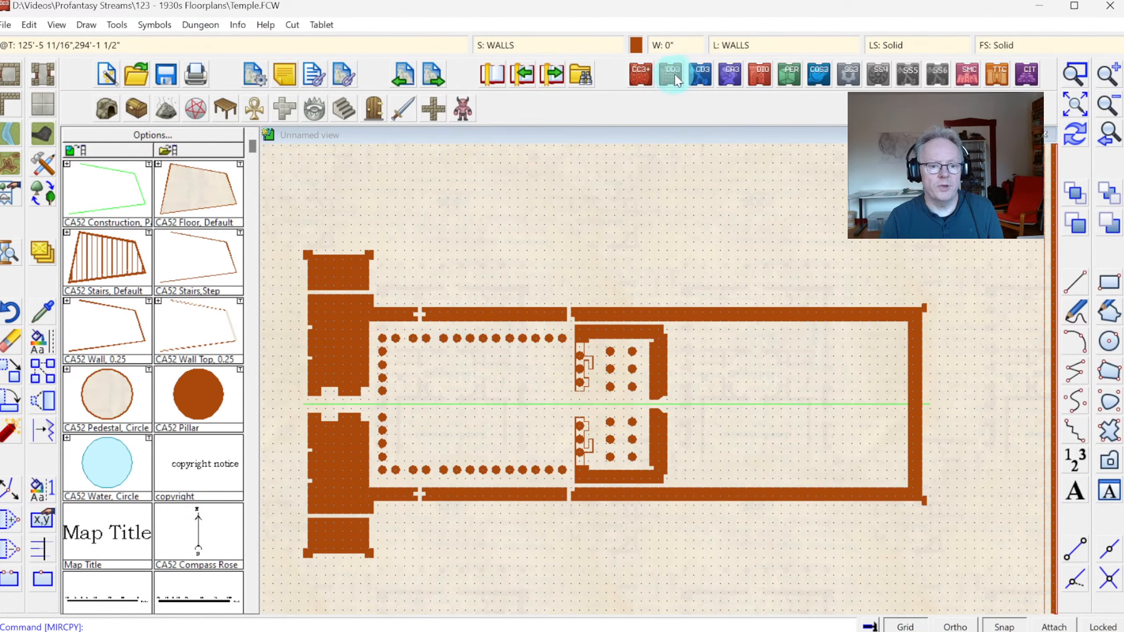
left_click(517, 47)
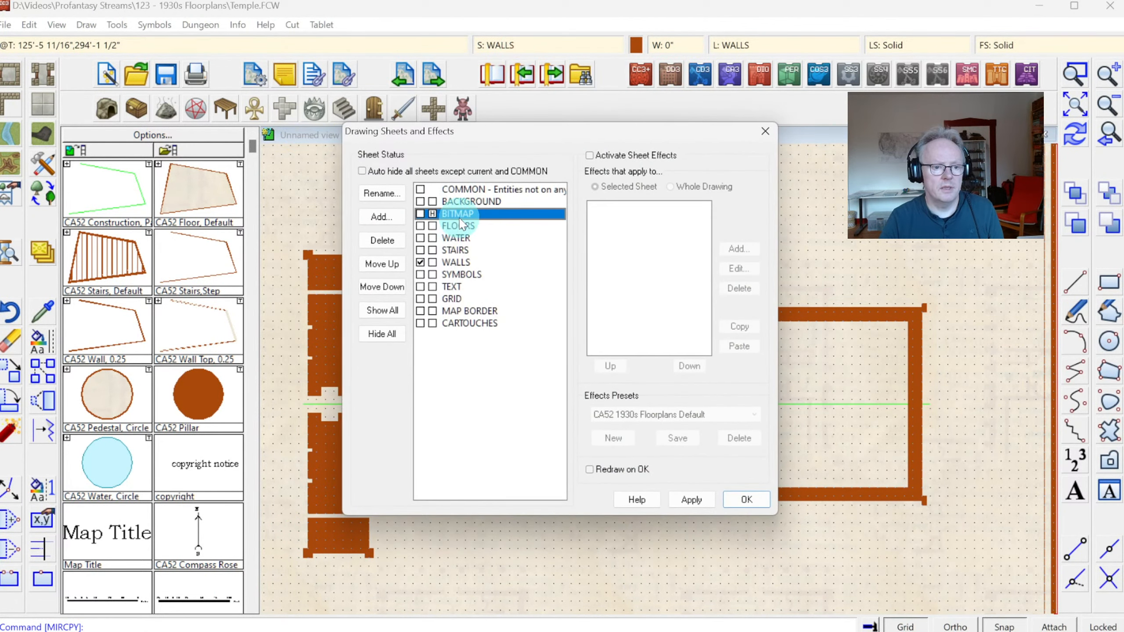
left_click(748, 499)
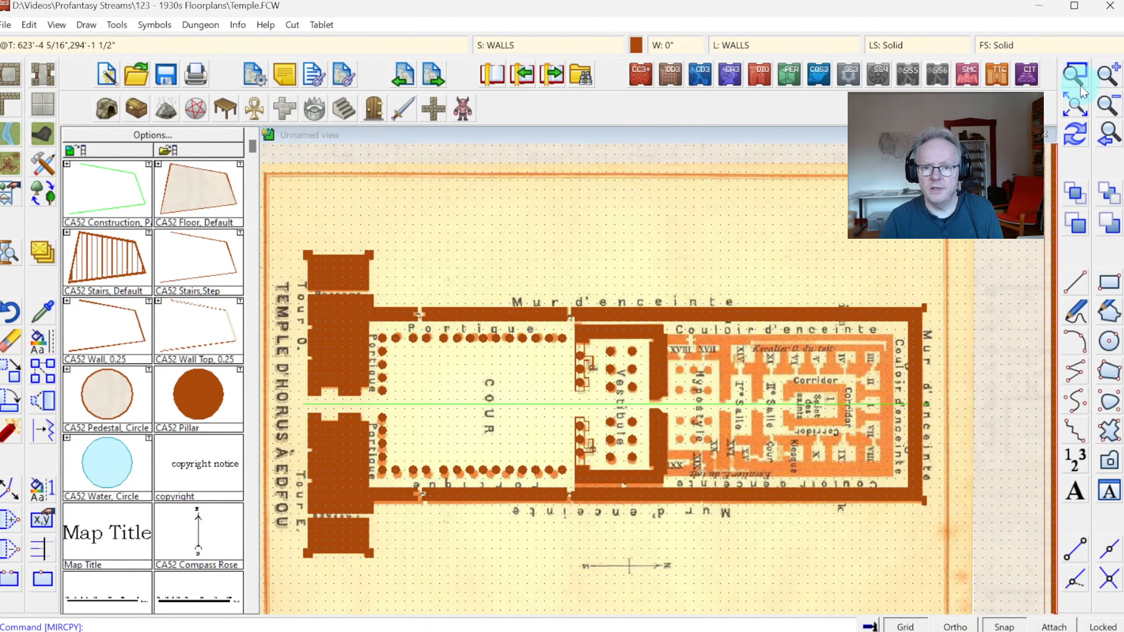
Draw a solid wall polygon over the scanned wall above room XVIII, from the Vestibule's back corner to the notched side doorway.
left_click(1076, 72)
left_click(638, 312)
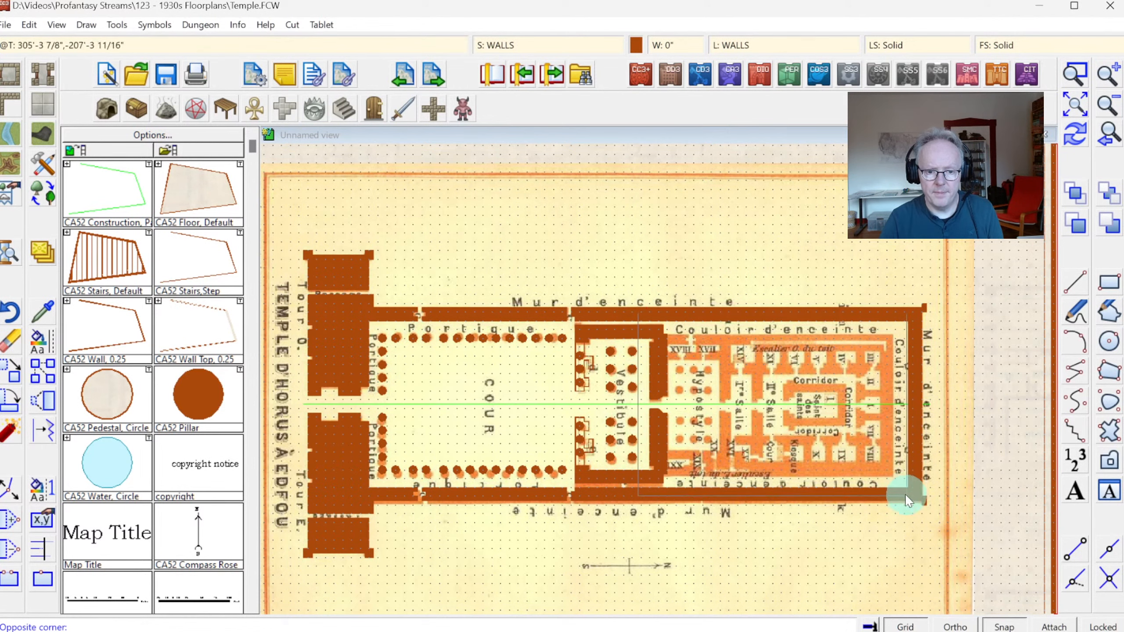
left_click(913, 501)
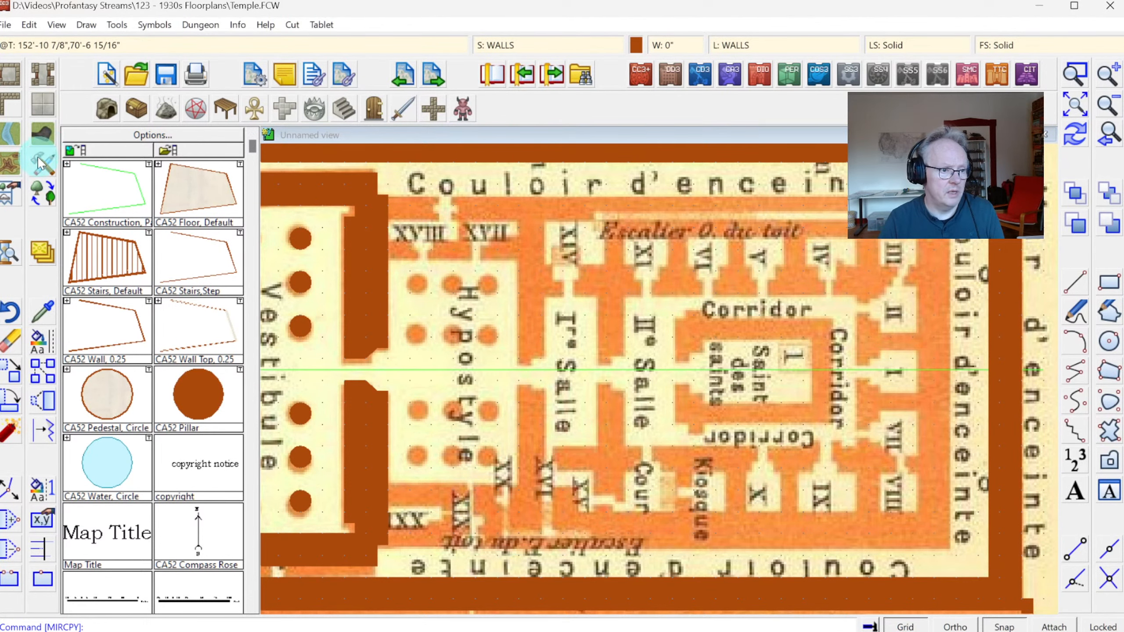
left_click(6, 134)
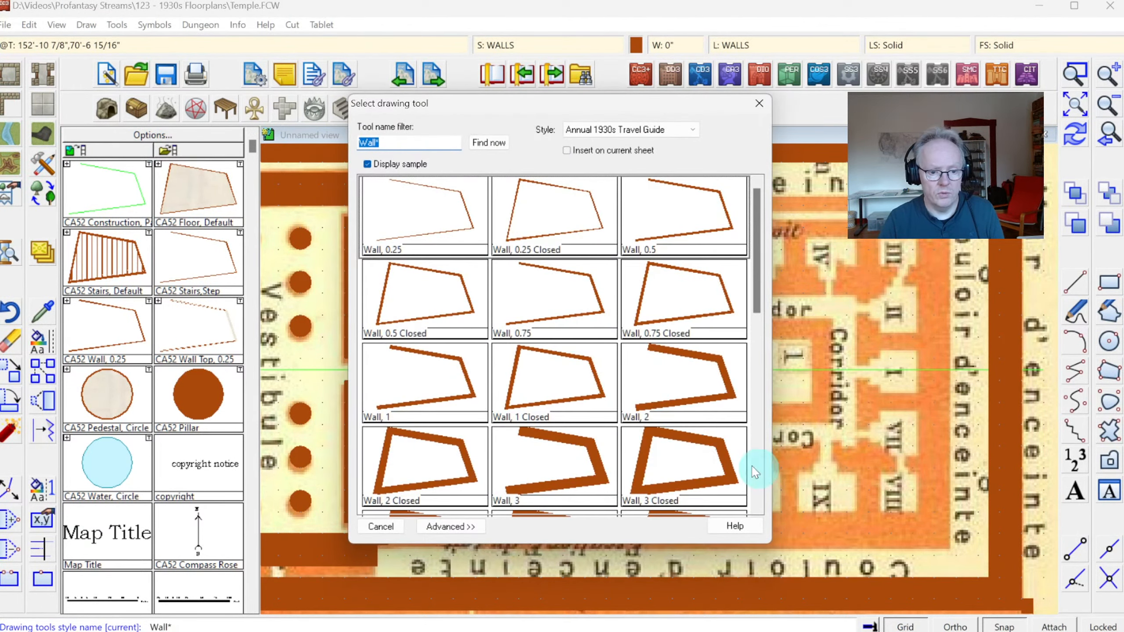
scroll(763, 479, "down", 5)
double_click(686, 386)
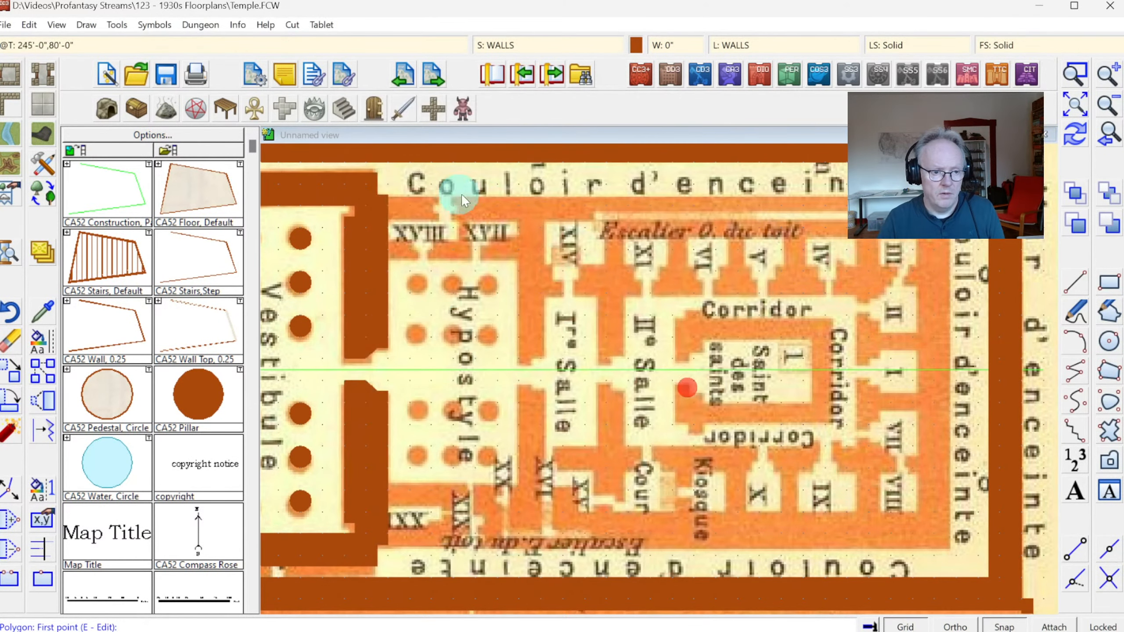
left_click(389, 197)
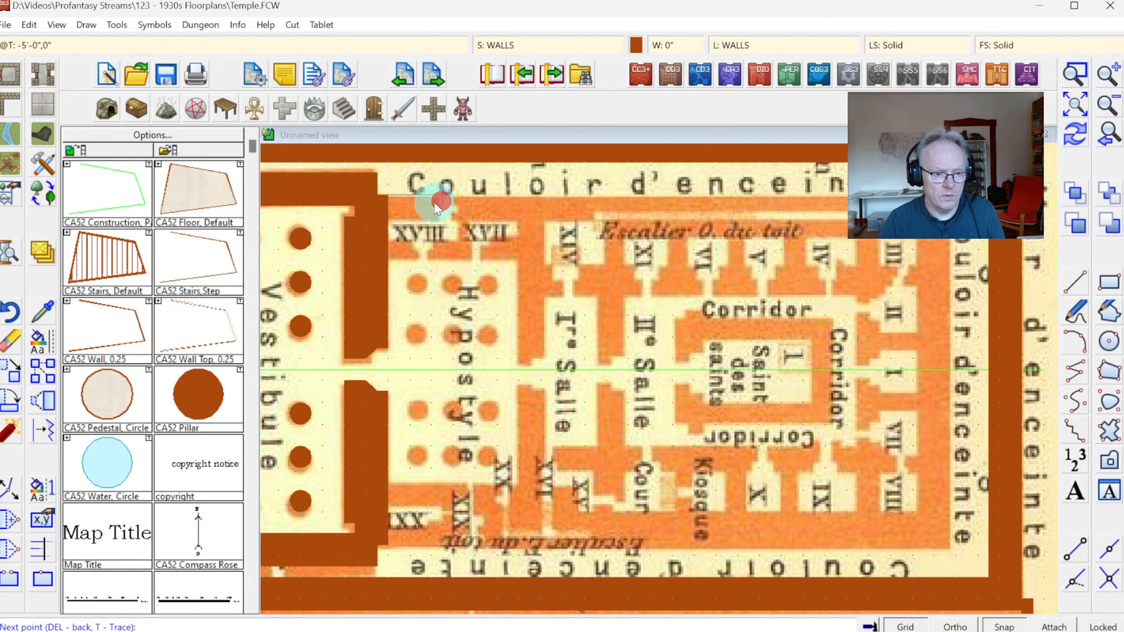
left_click(435, 207)
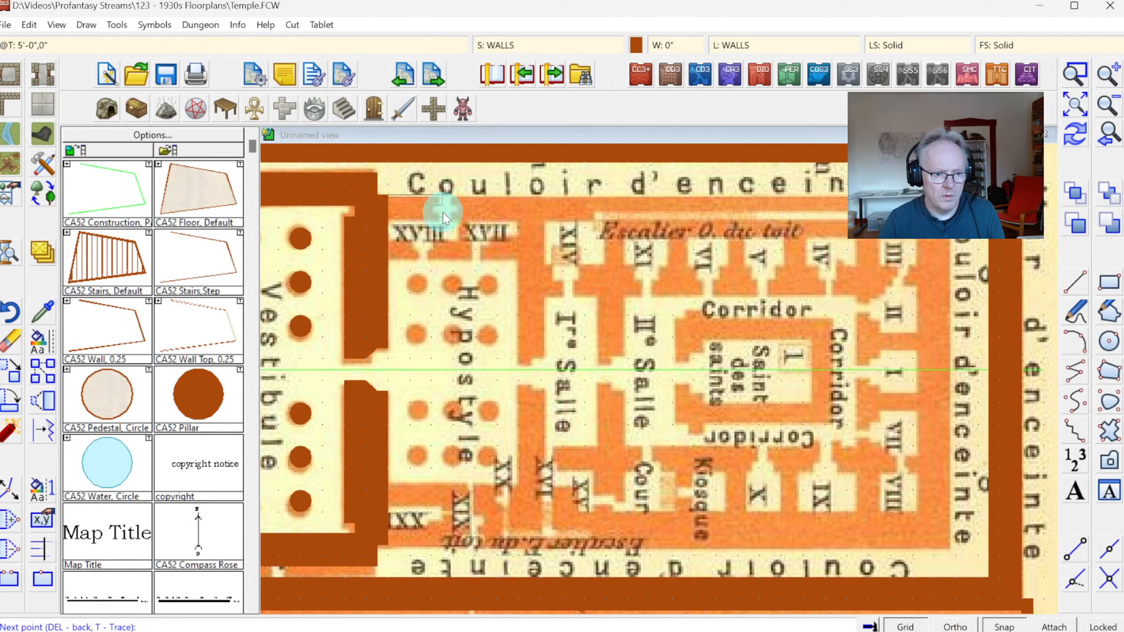
left_click(440, 225)
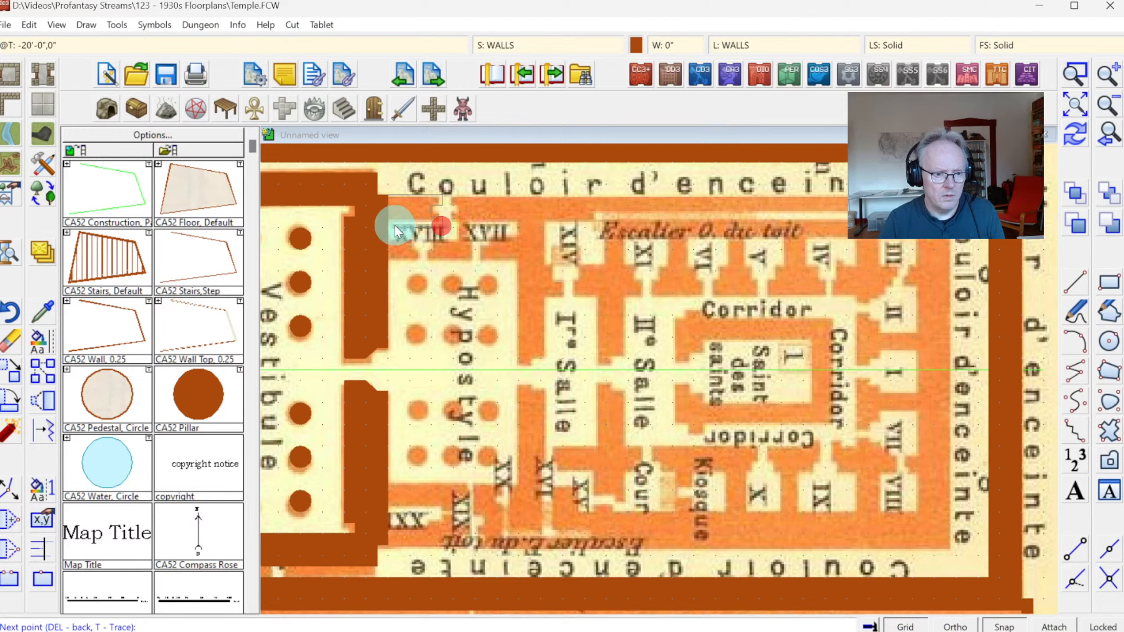
left_click(388, 225)
right_click(400, 227)
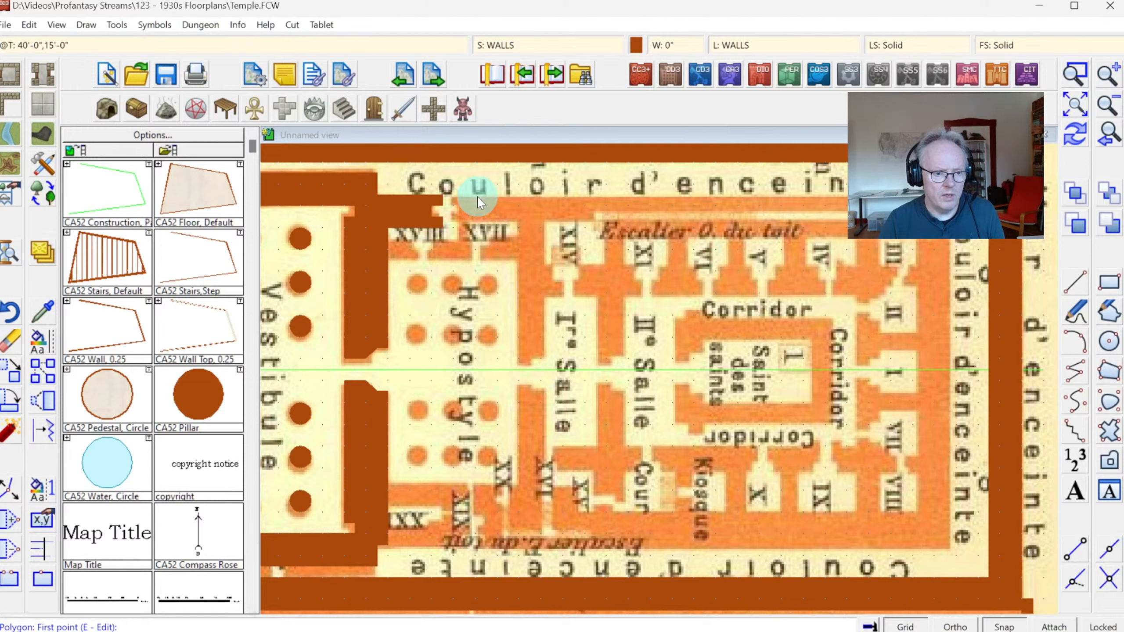
Draw the inner enclosure wall as a solid polygon from the doorway's other side, along the Couloir d'enceinte and around to the central axis.
left_click(453, 195)
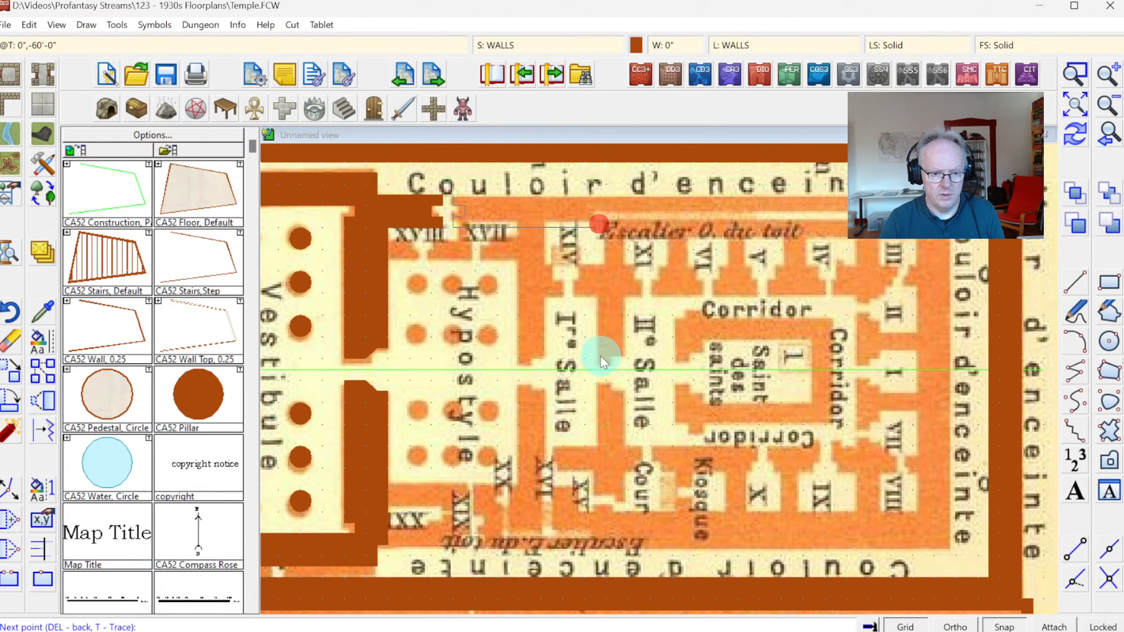
left_click(594, 278)
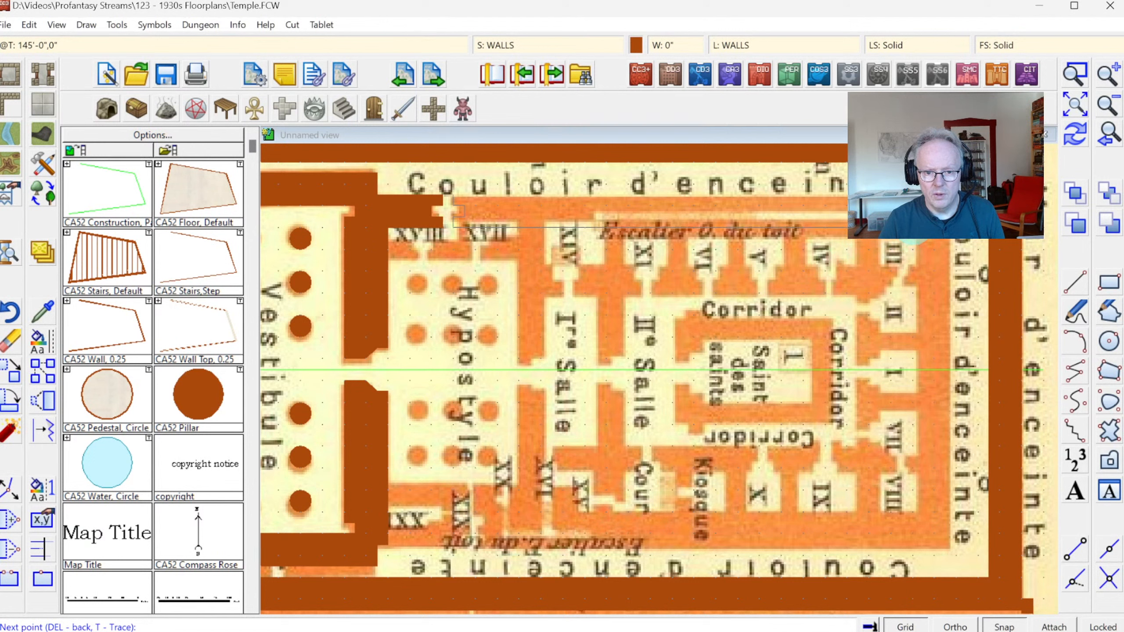
left_click(916, 226)
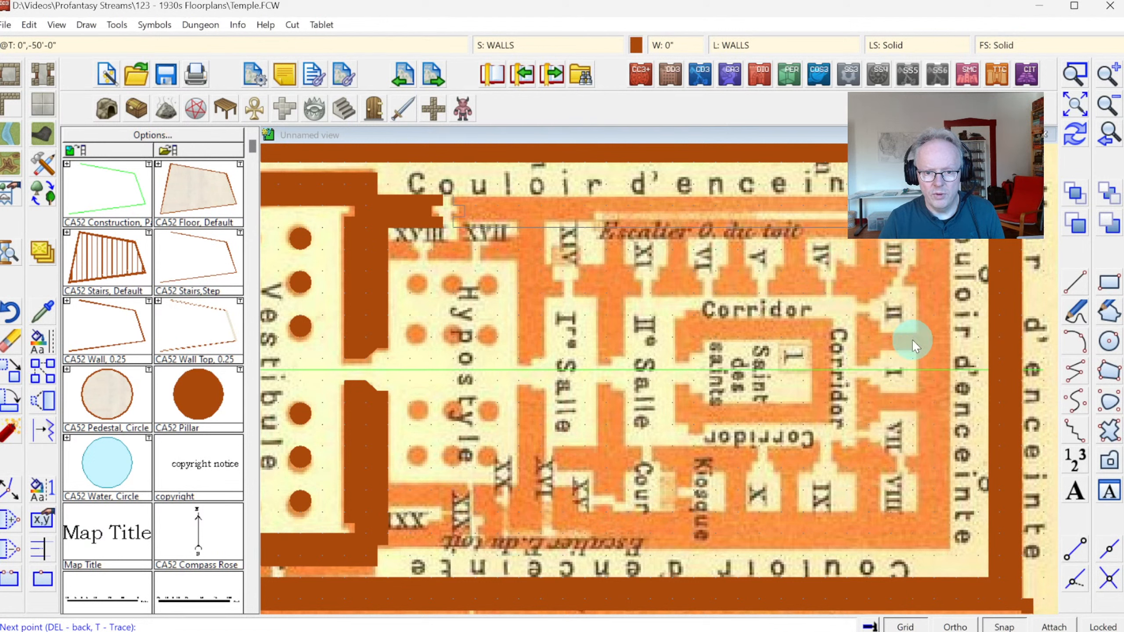
left_click(915, 368)
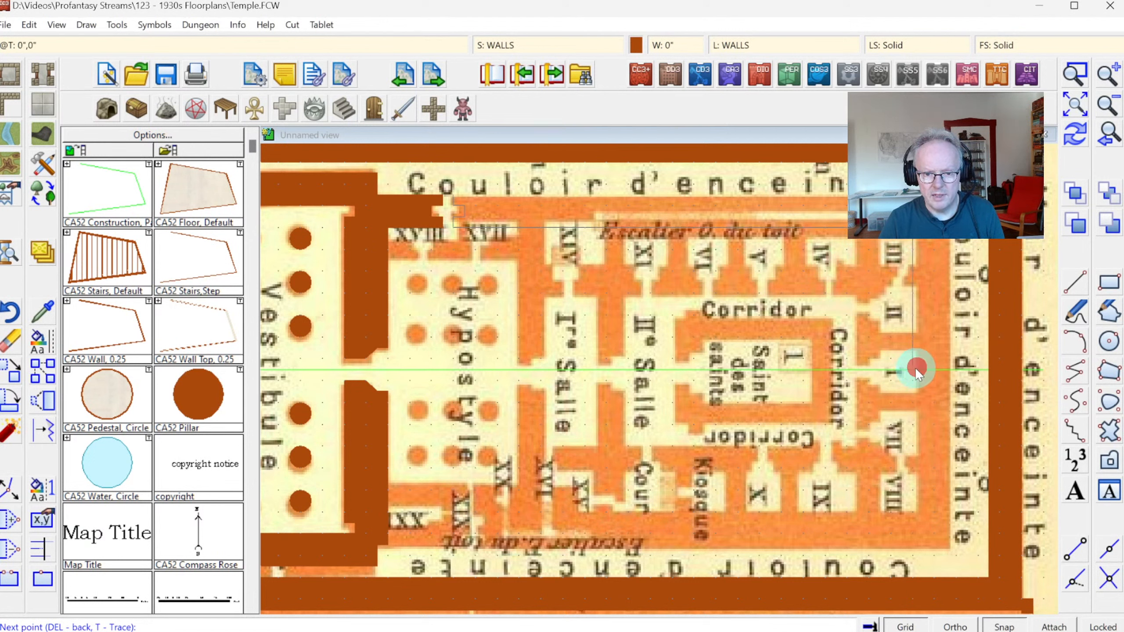
left_click(949, 369)
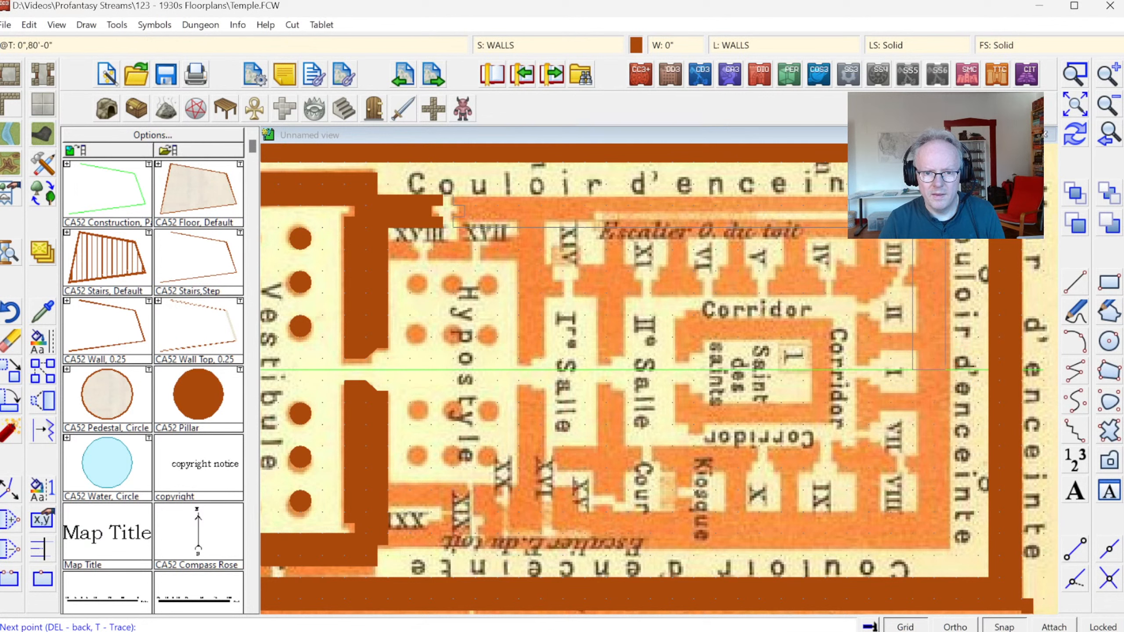
left_click(947, 197)
right_click(517, 216)
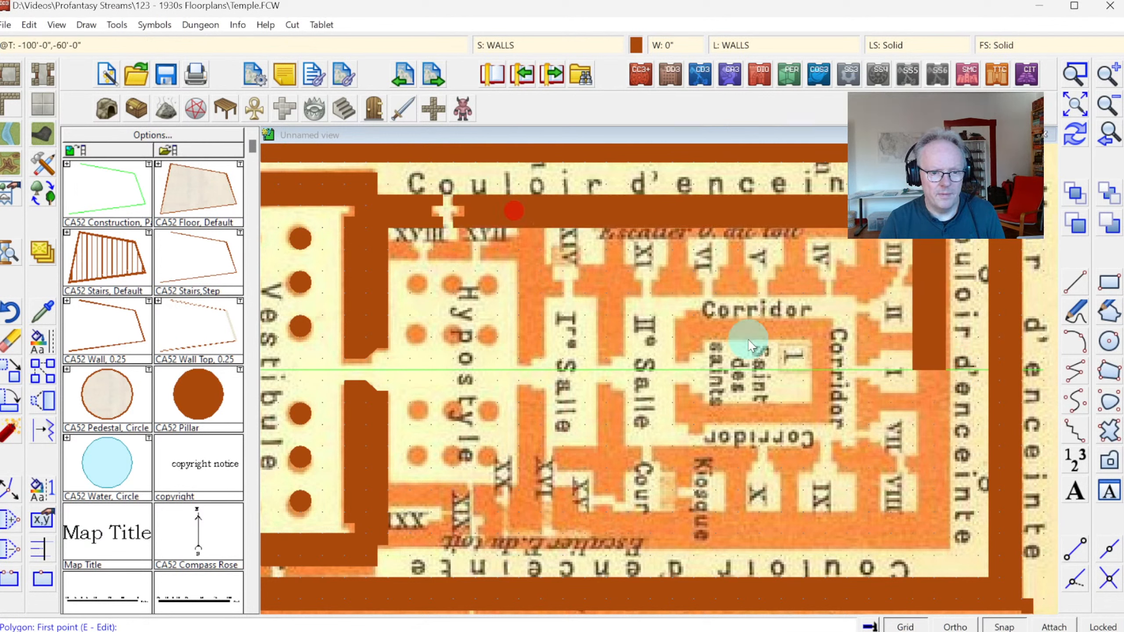
Start a solid wall polygon at the Saint des saints' entrance, tracing the stepped front corner and outer edge along the Corridor to the back corner.
left_click(1076, 73)
left_click(356, 159)
left_click(921, 385)
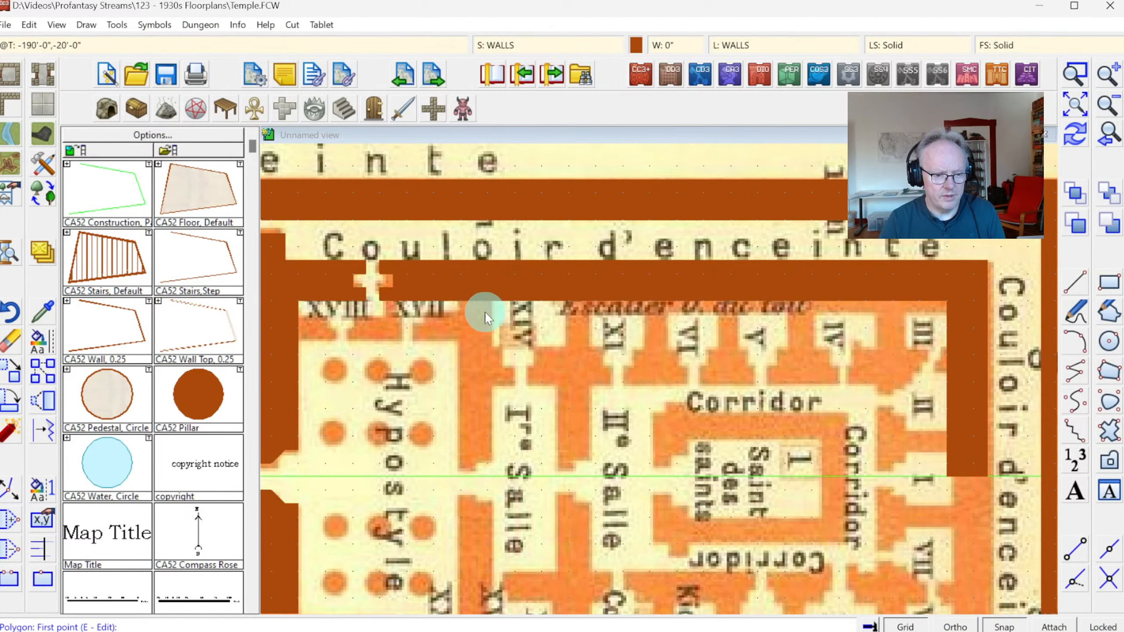
left_click(1106, 104)
left_click(1074, 75)
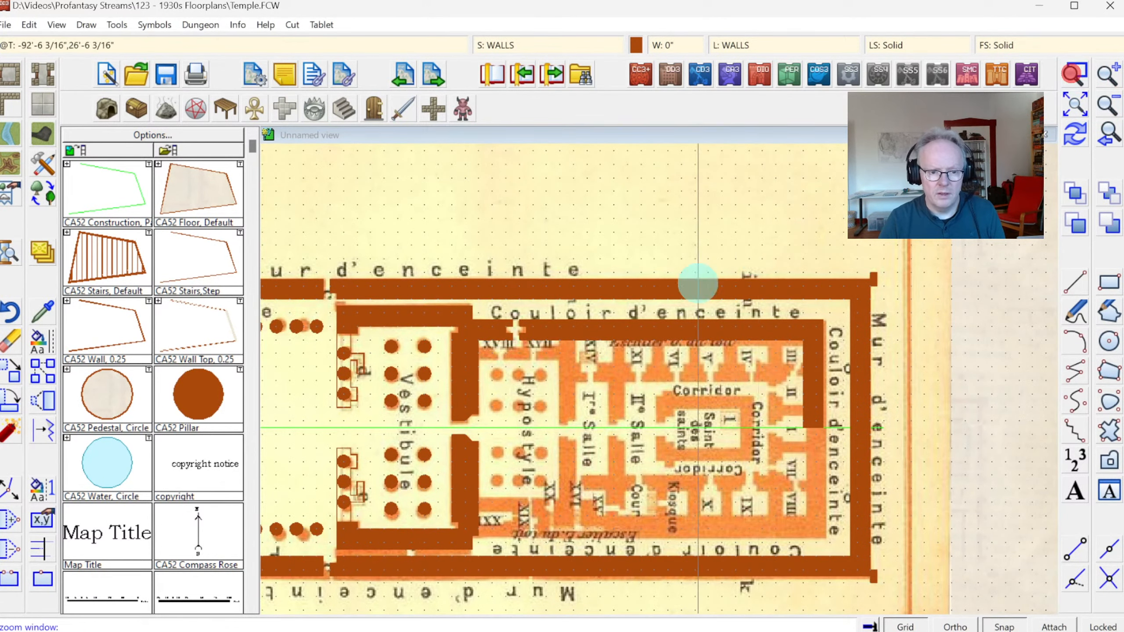
left_click(431, 318)
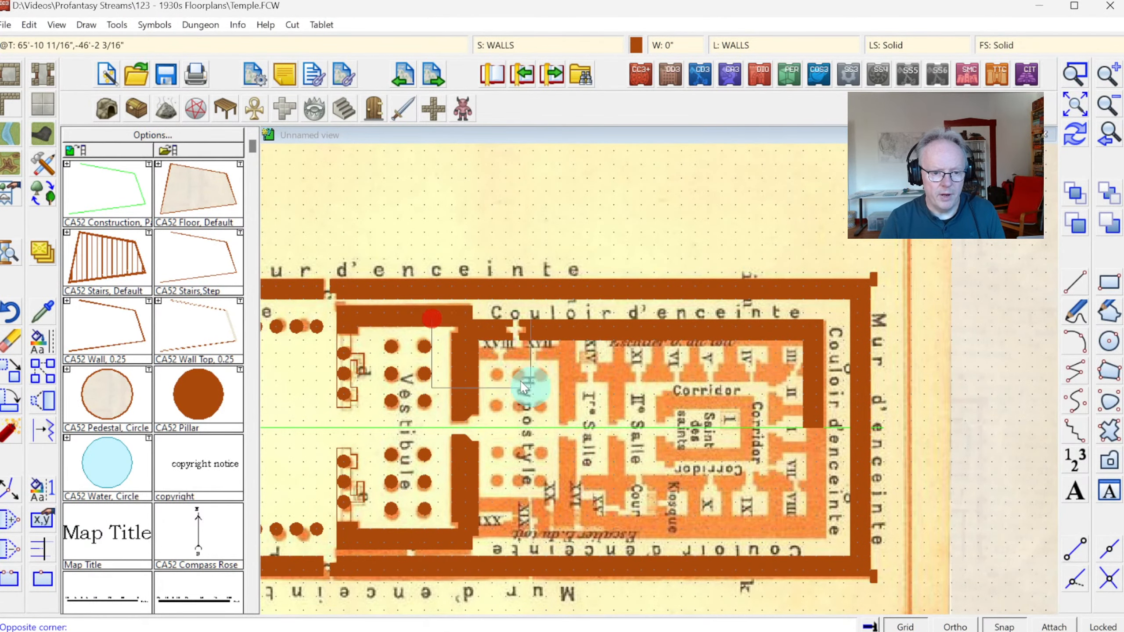
left_click(849, 565)
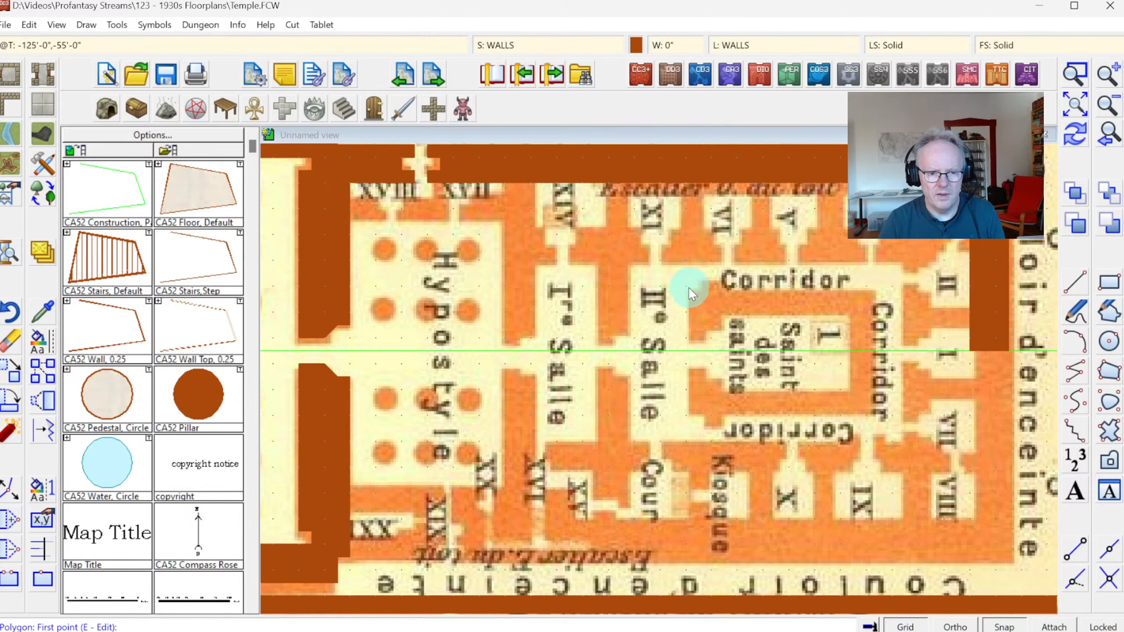
left_click(687, 336)
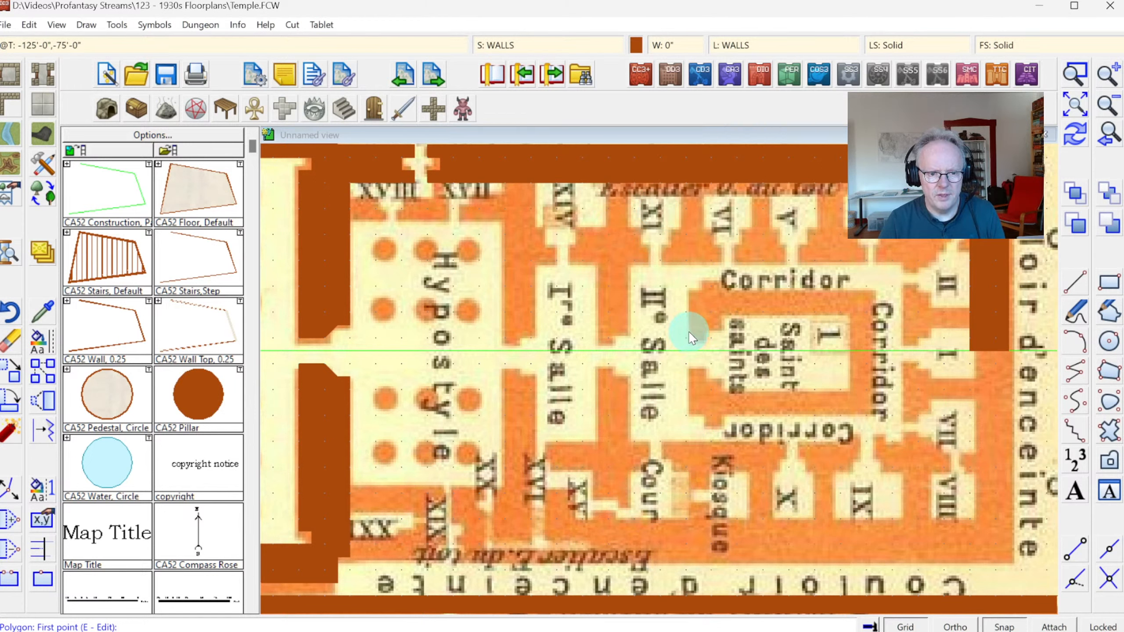
left_click(702, 274)
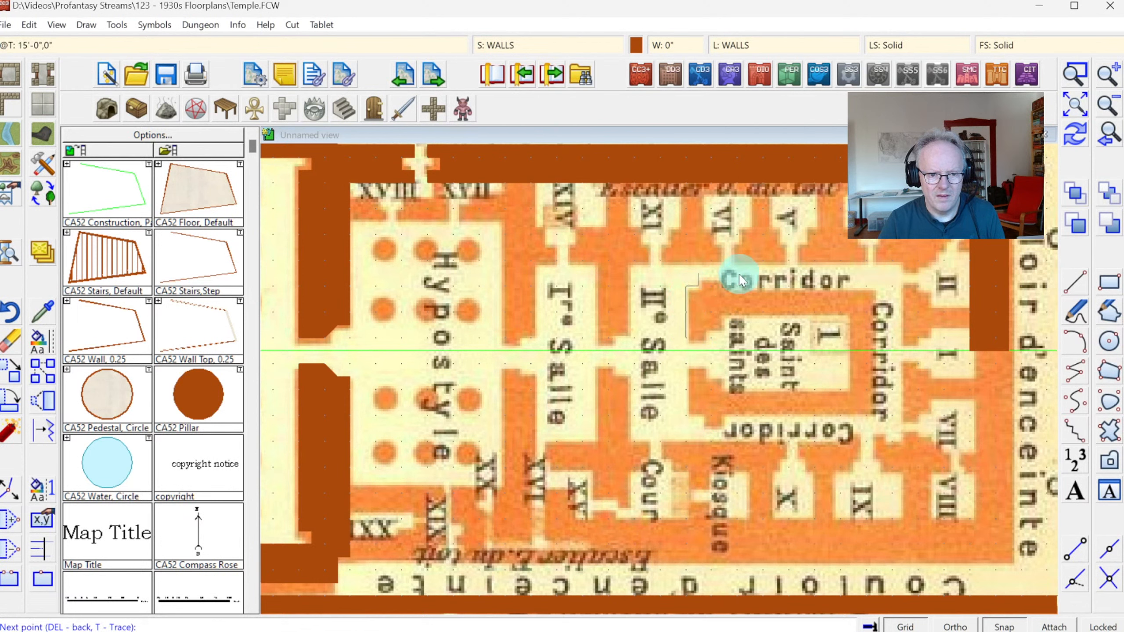
left_click(876, 288)
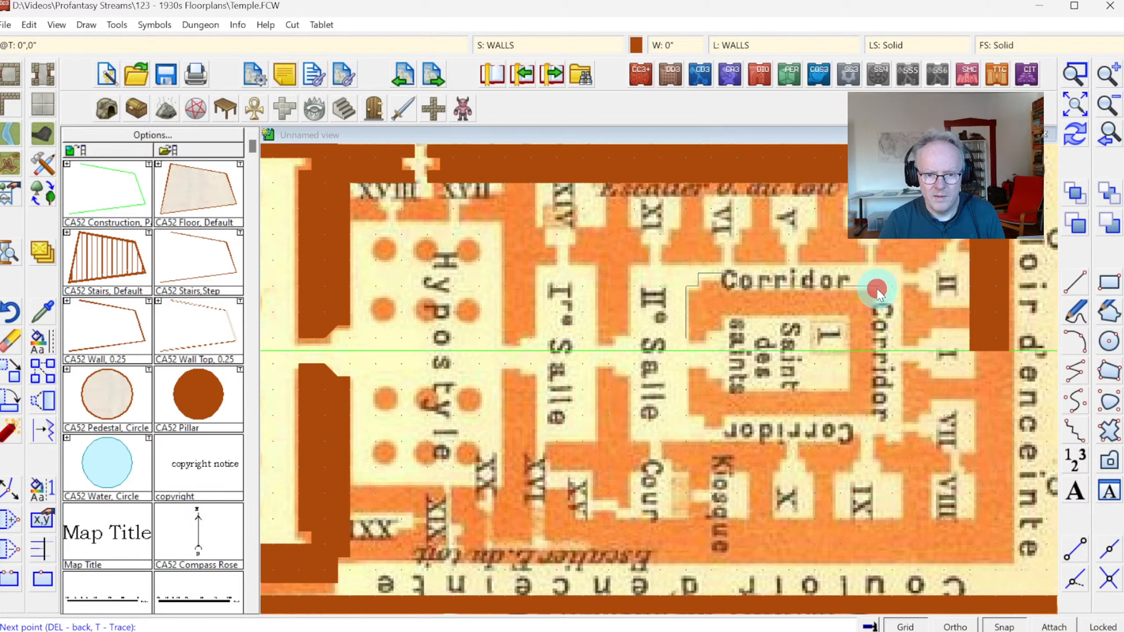
Finish the Saint des saints wall polygon along the central axis and inner edge back to the stepped entrance, and save the drawing.
left_click(854, 349)
left_click(854, 315)
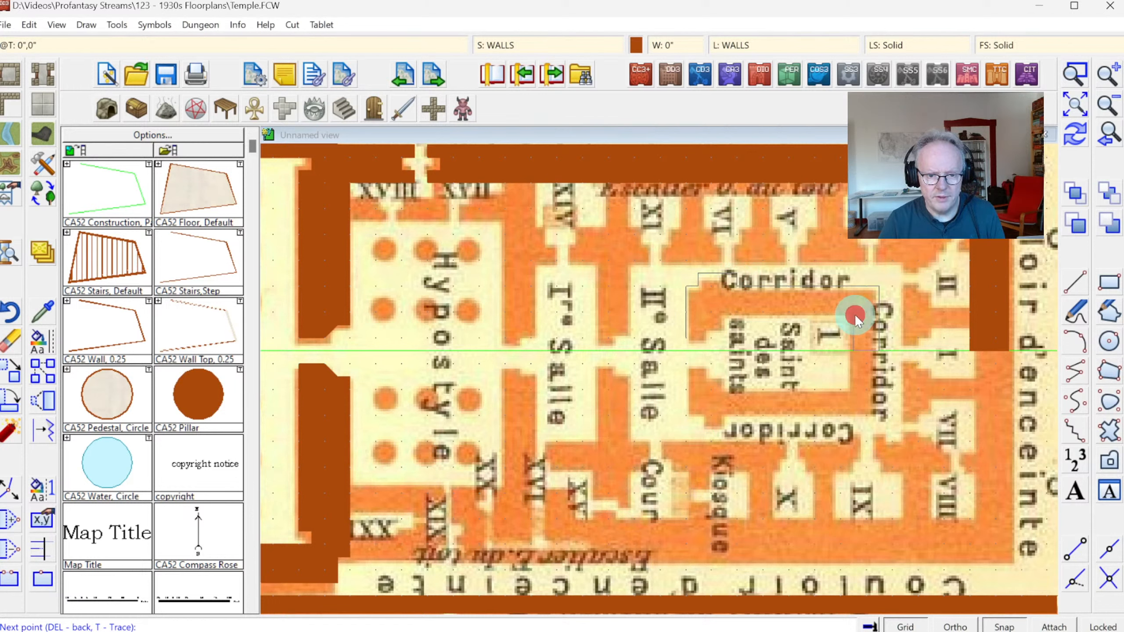
left_click(725, 311)
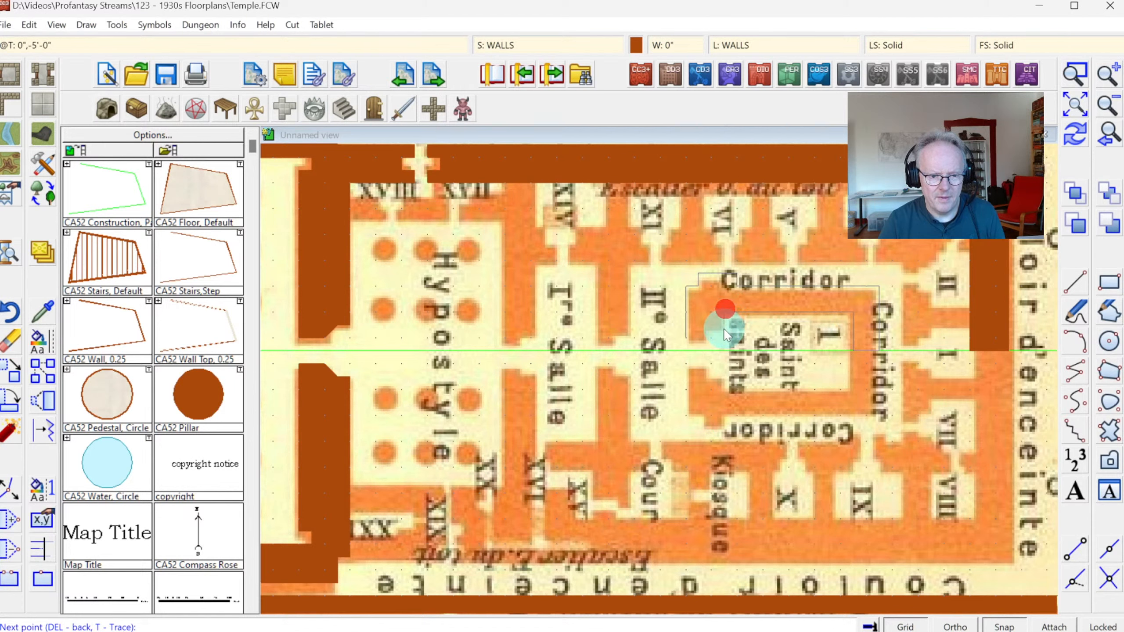
left_click(709, 328)
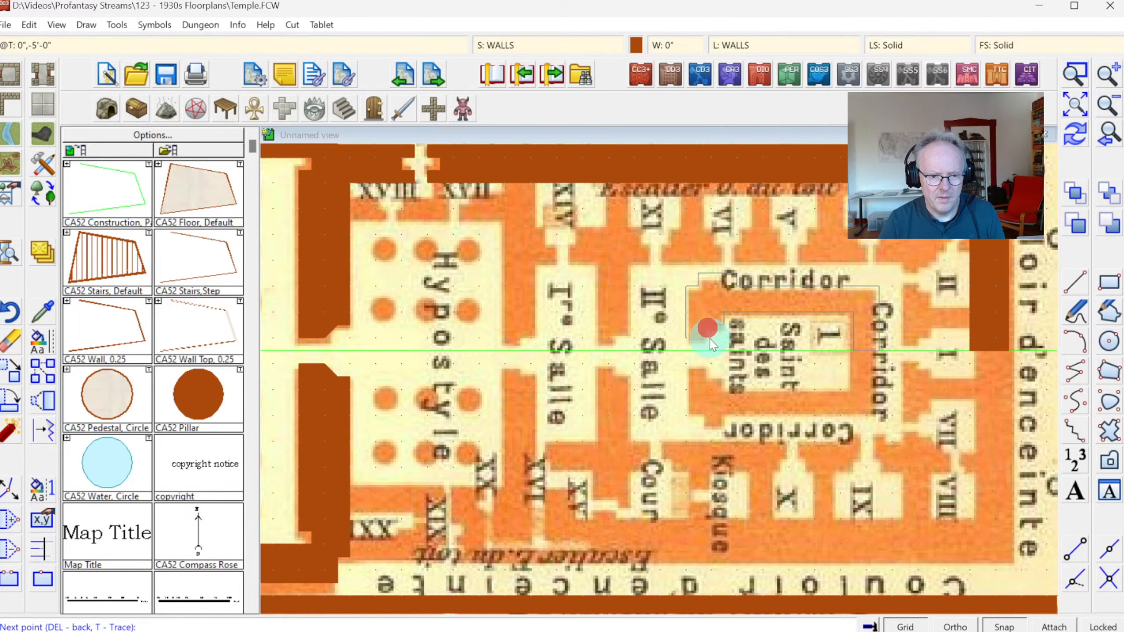
left_click(712, 339)
right_click(710, 338)
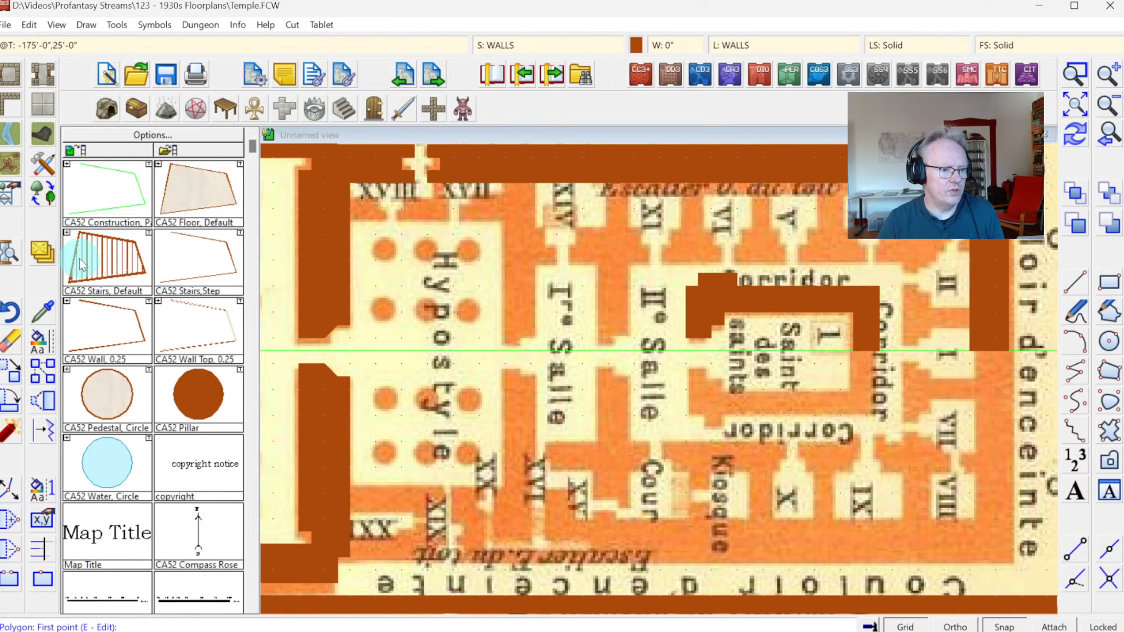
left_click(167, 76)
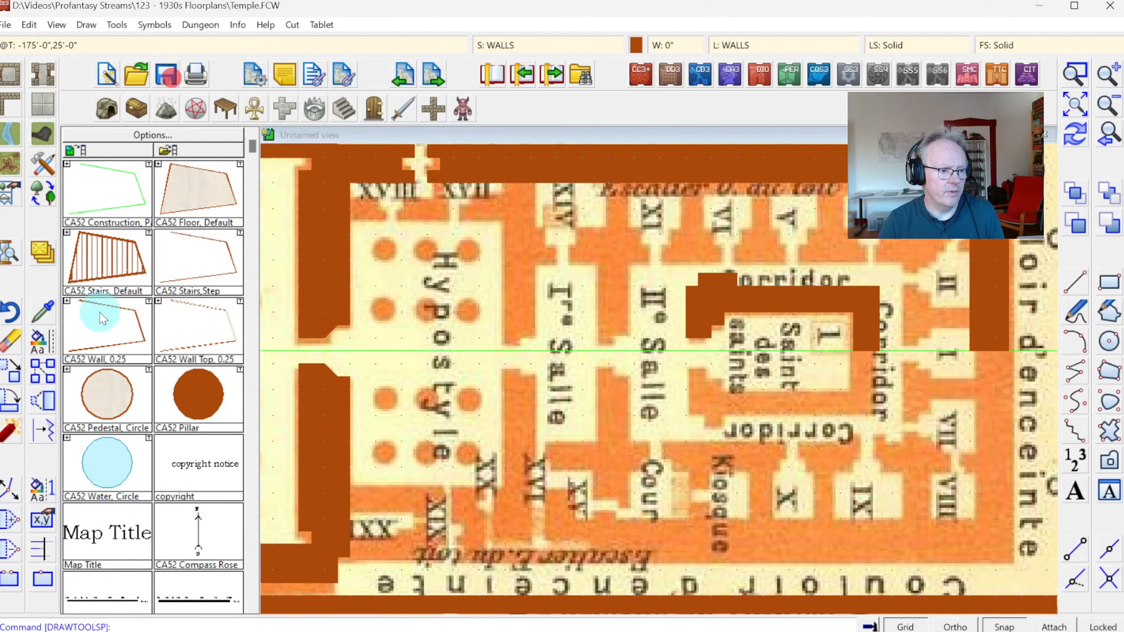
Make mirrored copies of the inner enclosure wall pieces and the Saint des saints wall across the green central axis line.
right_click(50, 378)
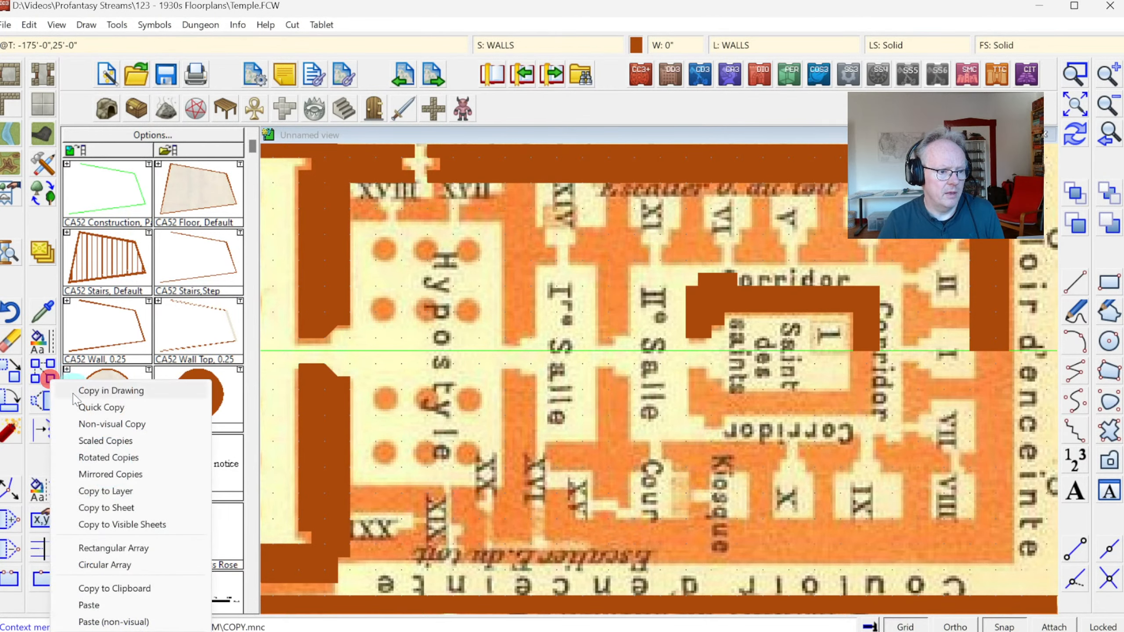
left_click(104, 478)
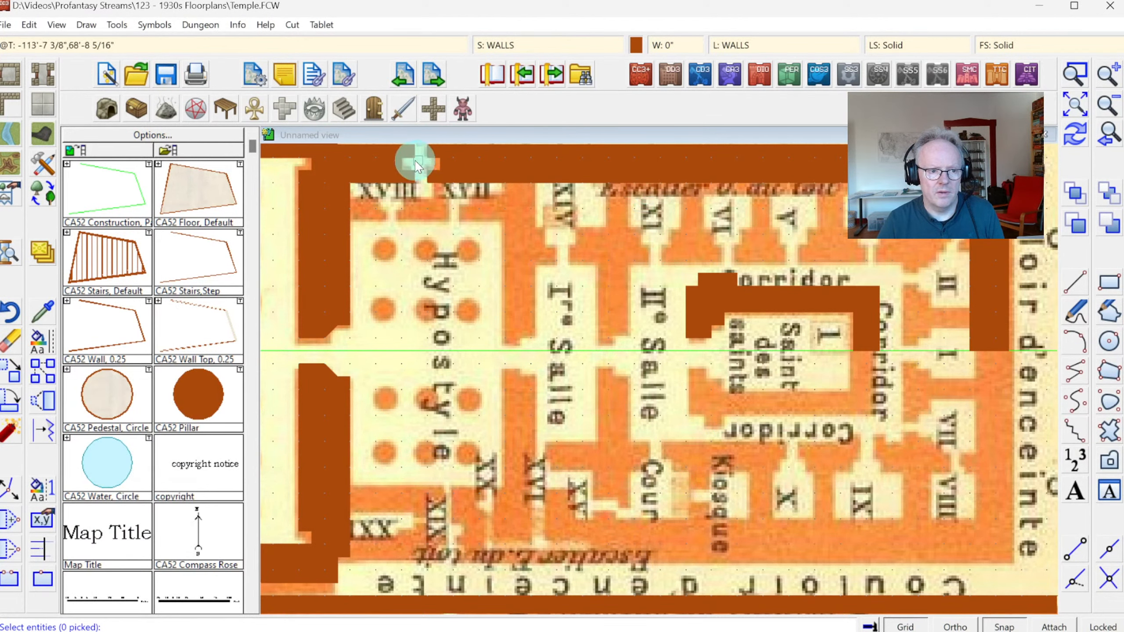
left_click(372, 173)
left_click(751, 311)
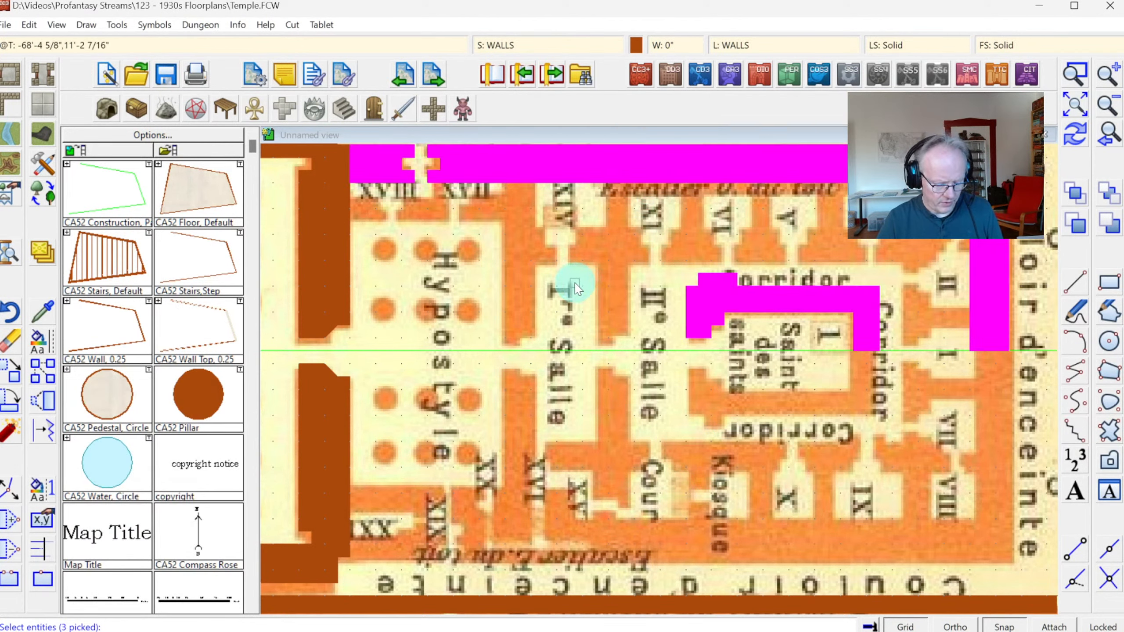
right_click(577, 288)
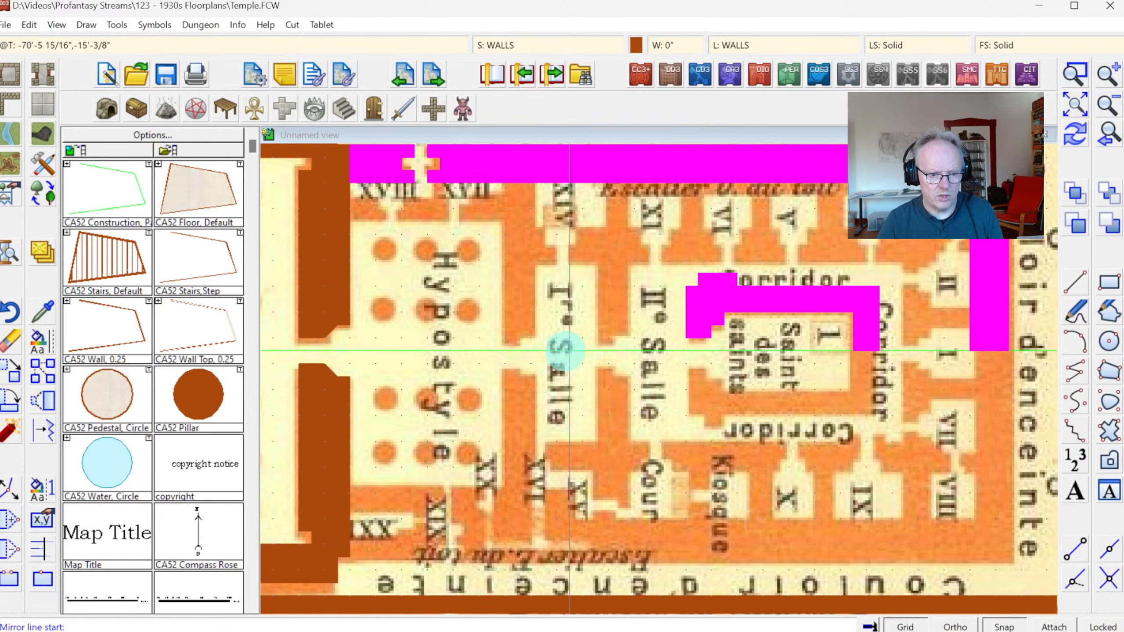
left_click(567, 347)
left_click(603, 352)
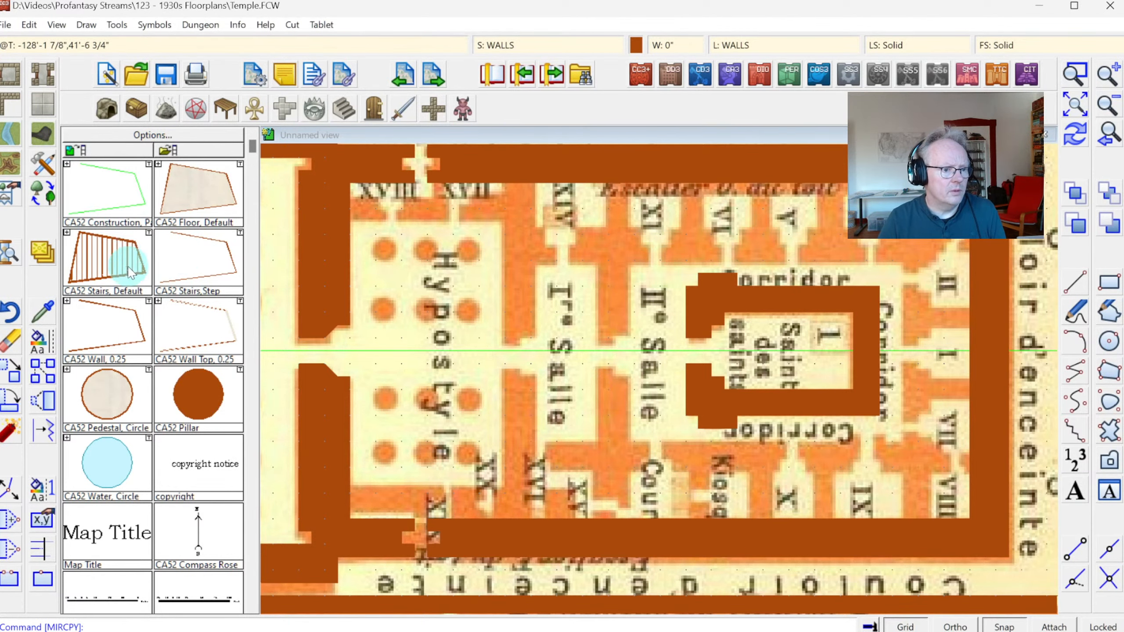
Draw a solid wall polygon between room XVIII and the Hypostyle, from the Hypostyle's front wall to room XVIII's stepped doorway.
left_click(10, 105)
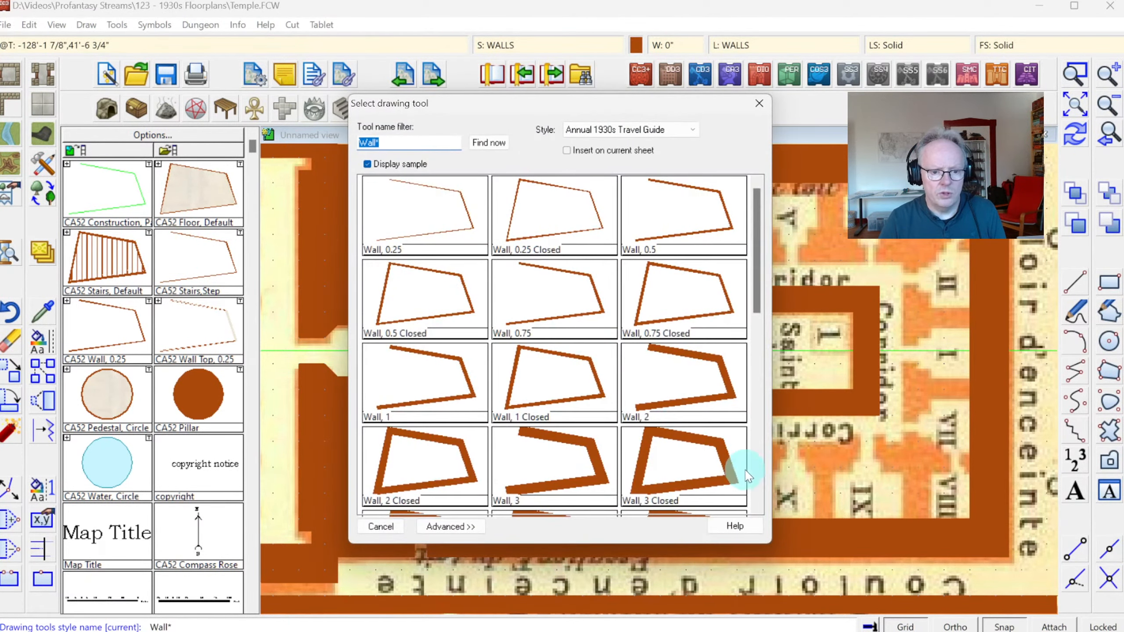
scroll(750, 465, "down", 3)
double_click(678, 367)
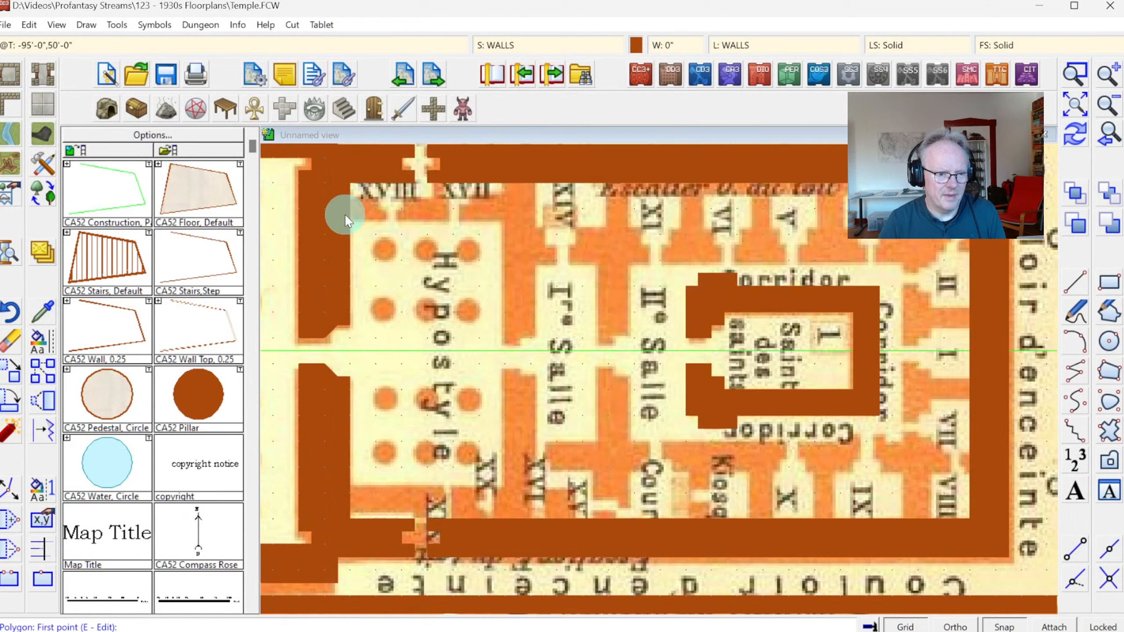
left_click(349, 207)
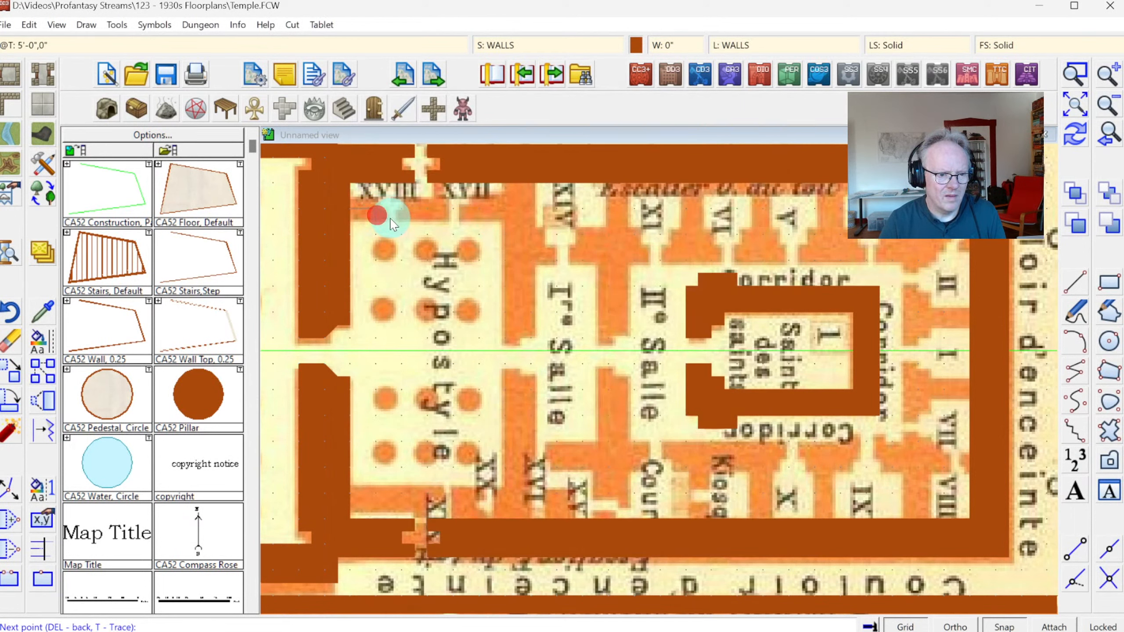
left_click(383, 235)
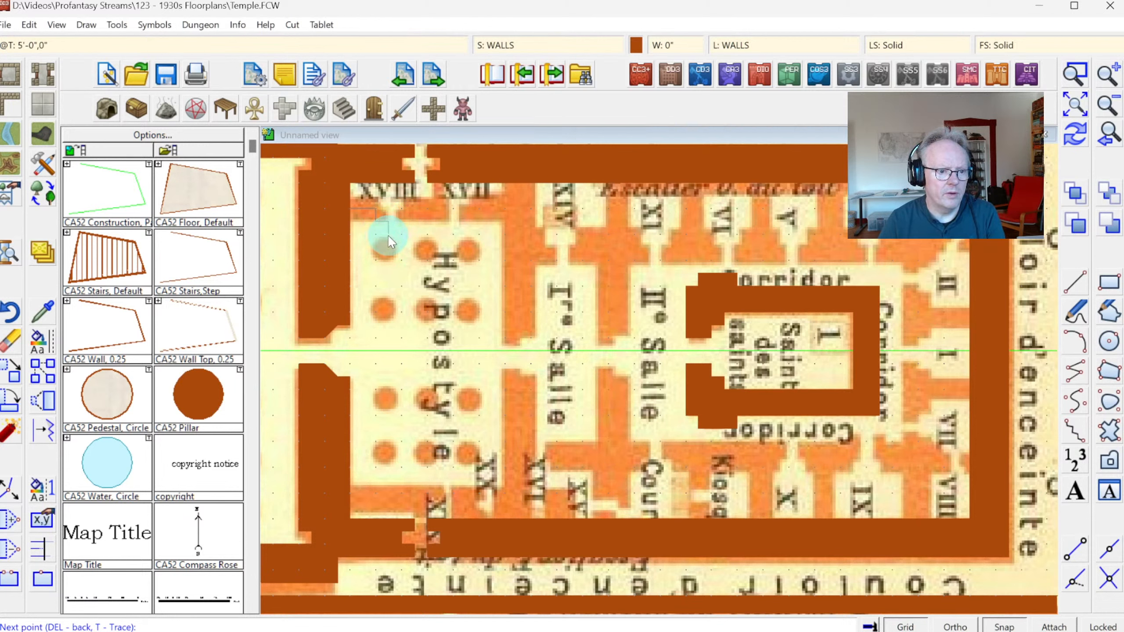
left_click(388, 235)
left_click(352, 235)
right_click(351, 235)
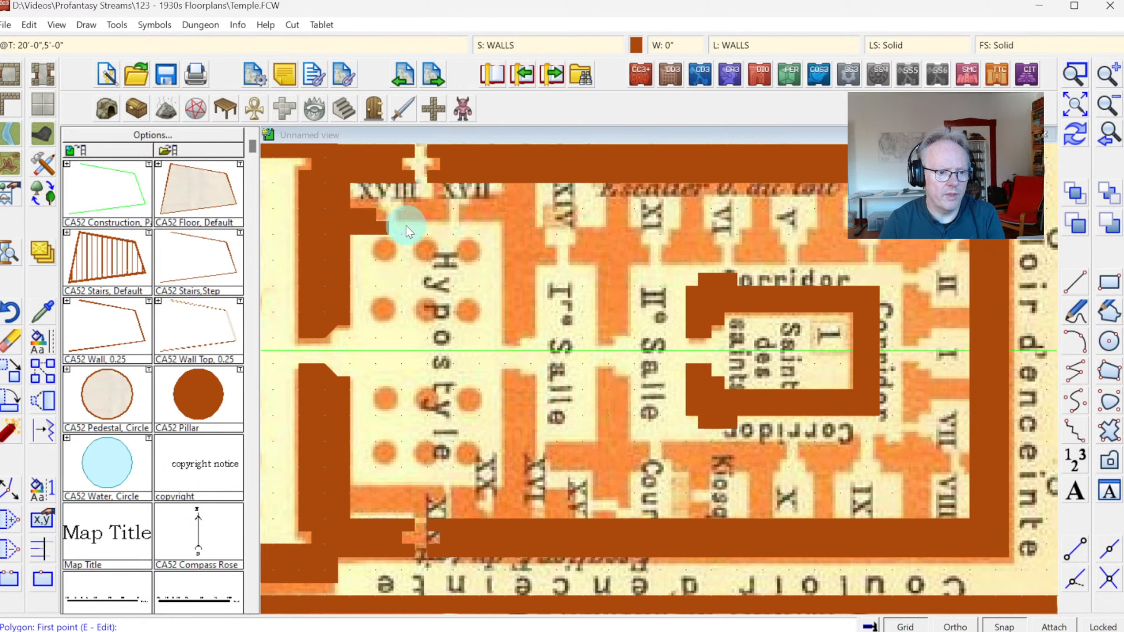
Draw a solid wall polygon on the far side of room XVIII's doorway, including the partition up to the enclosure wall beside room XVII.
left_click(403, 232)
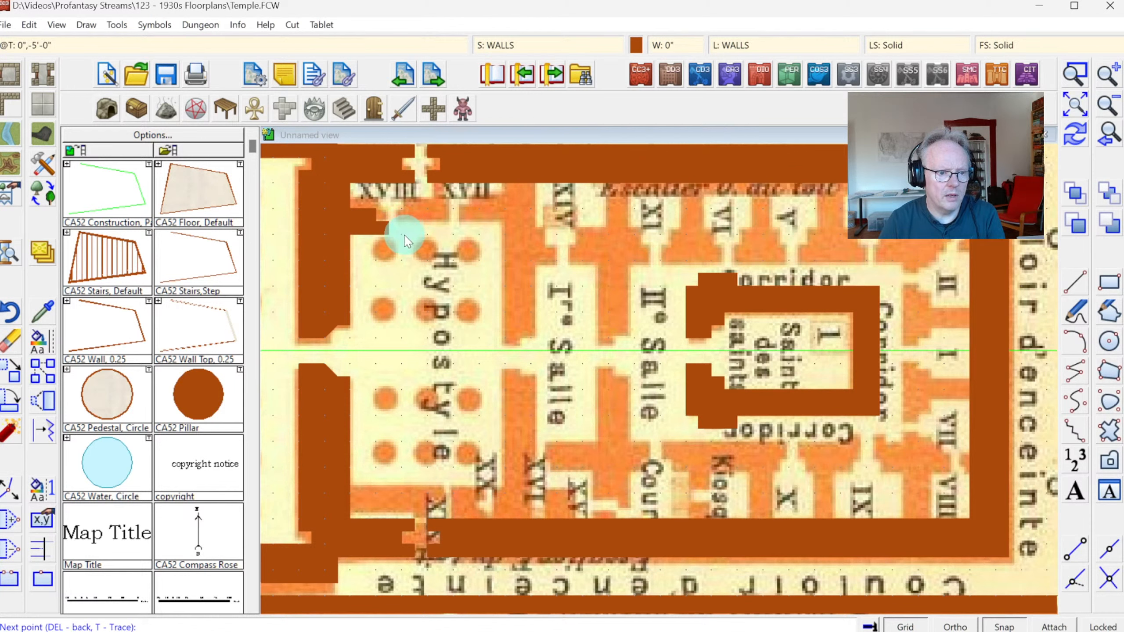
left_click(453, 232)
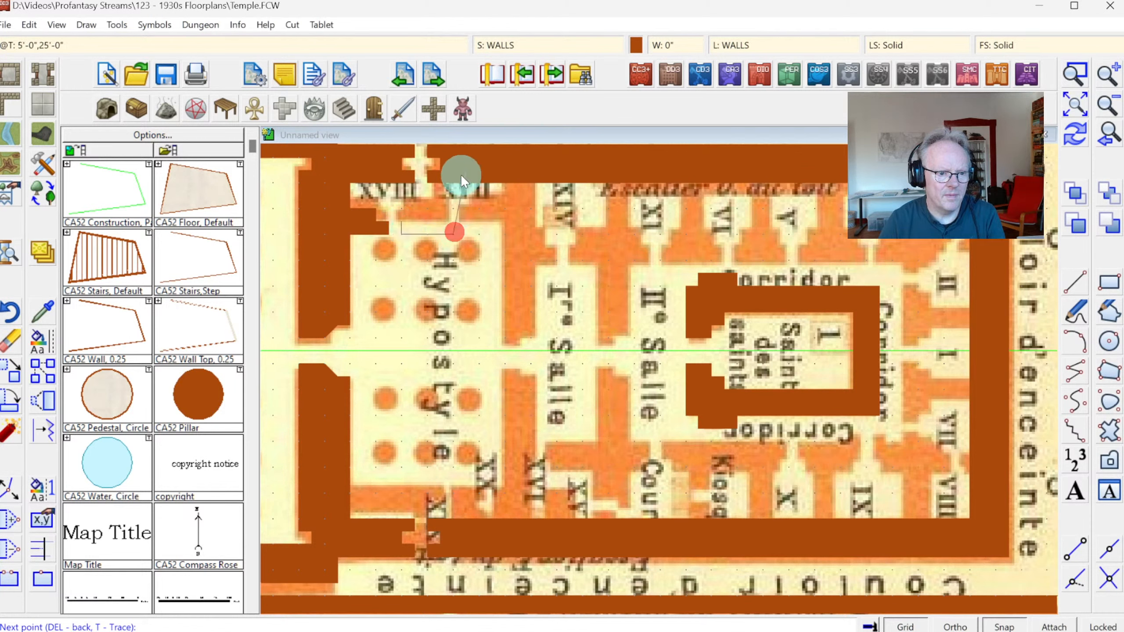
left_click(438, 182)
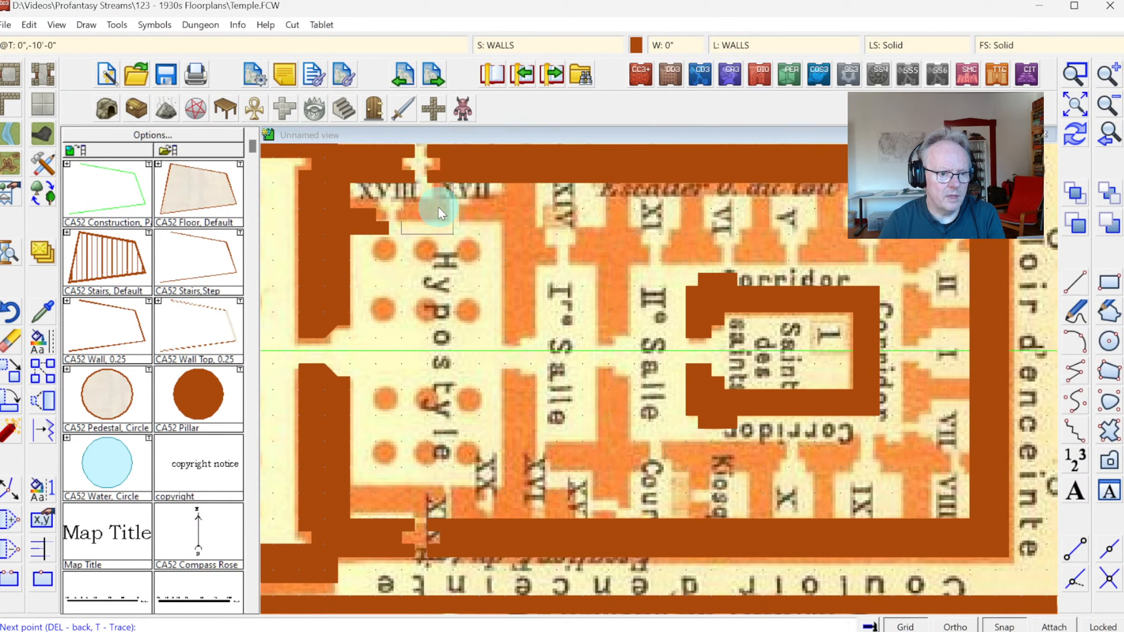
left_click(412, 207)
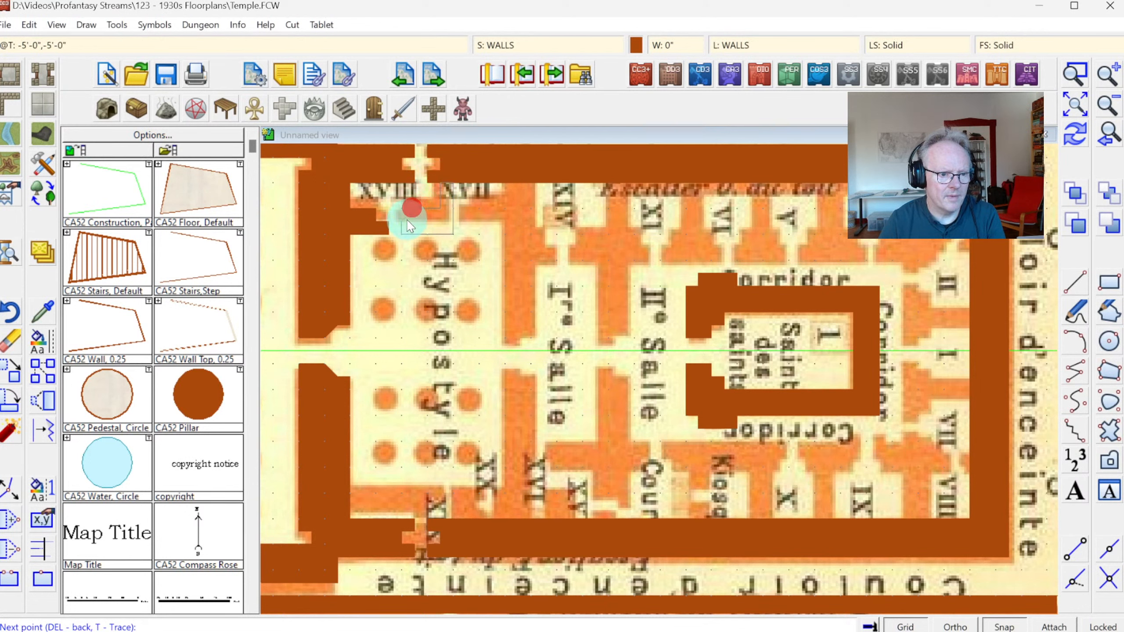
left_click(407, 221)
right_click(408, 221)
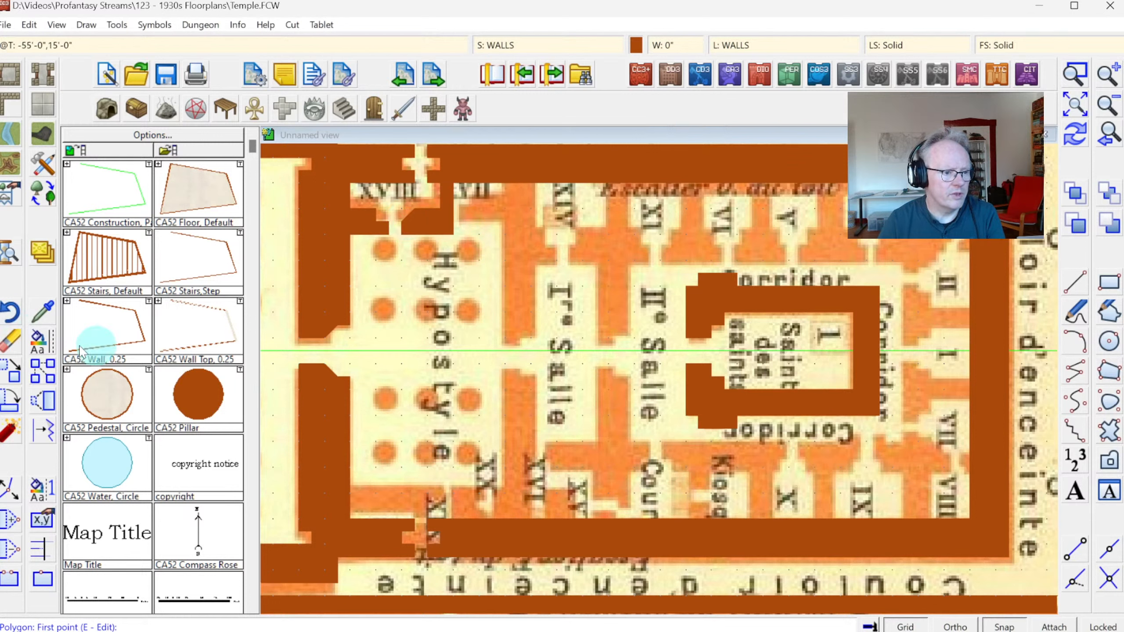
Insert a node in the new wall polygon at its stepped corner beside room XVIII's doorway.
left_click(101, 265)
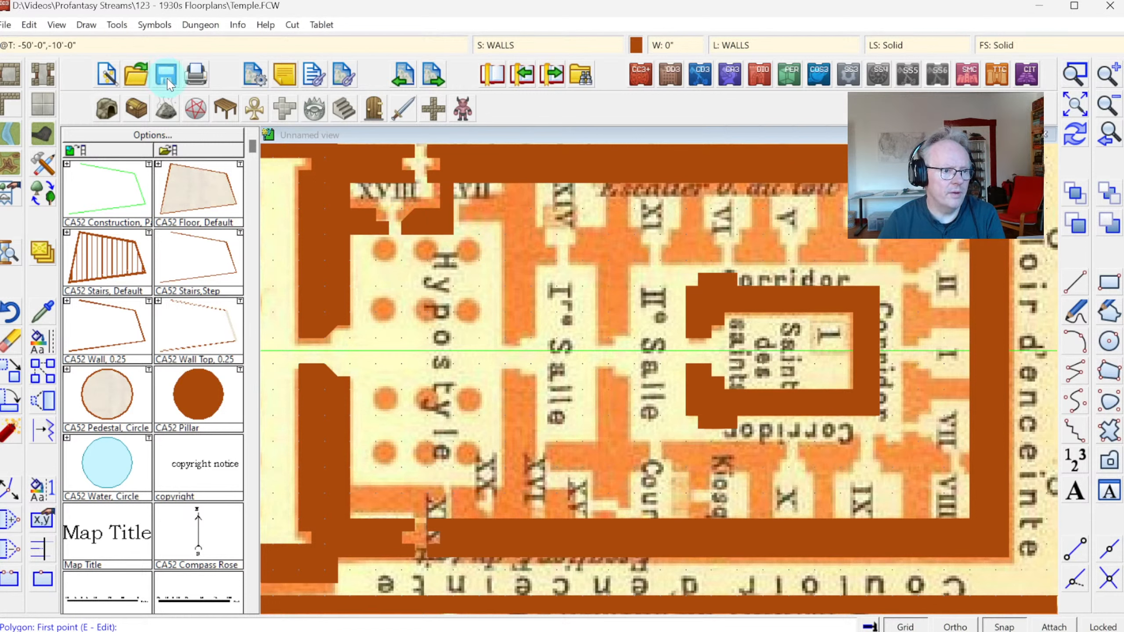
left_click(8, 521)
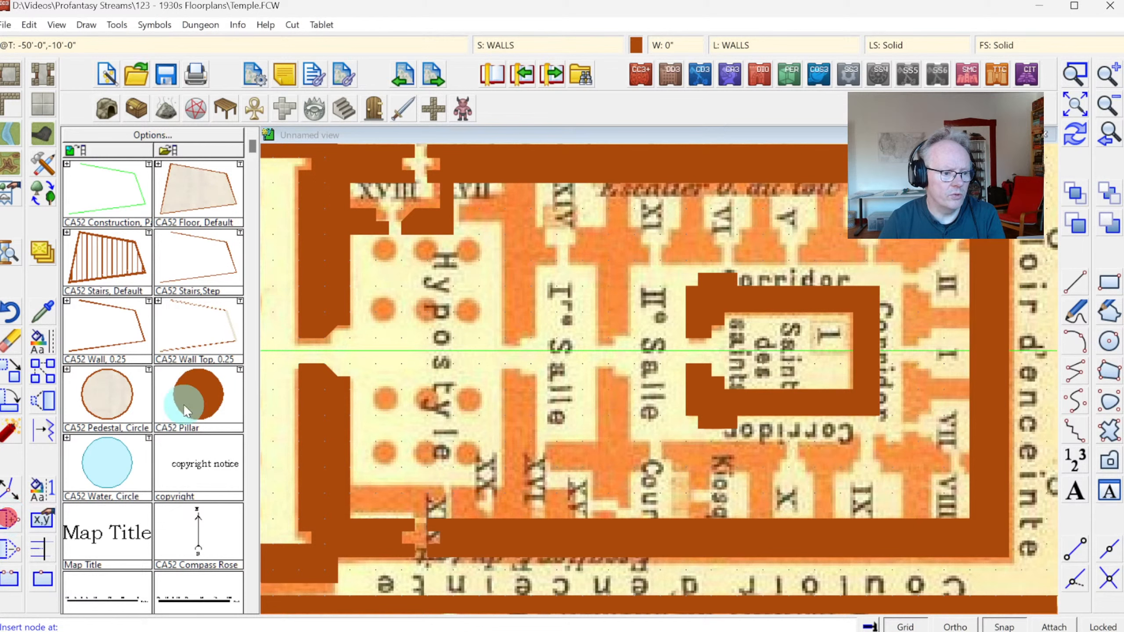
left_click(413, 220)
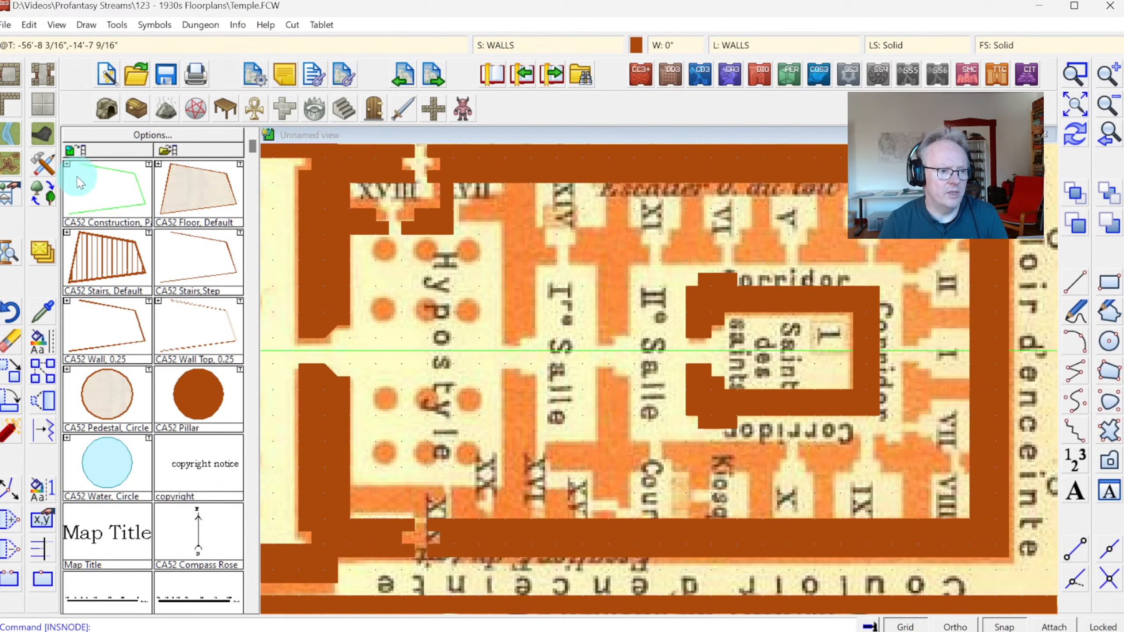
Draw a solid wall polygon from room XVII's doorway along the Hypostyle's back wall, around the Ire Salle entrance and up past room XIV's doorway.
left_click(12, 106)
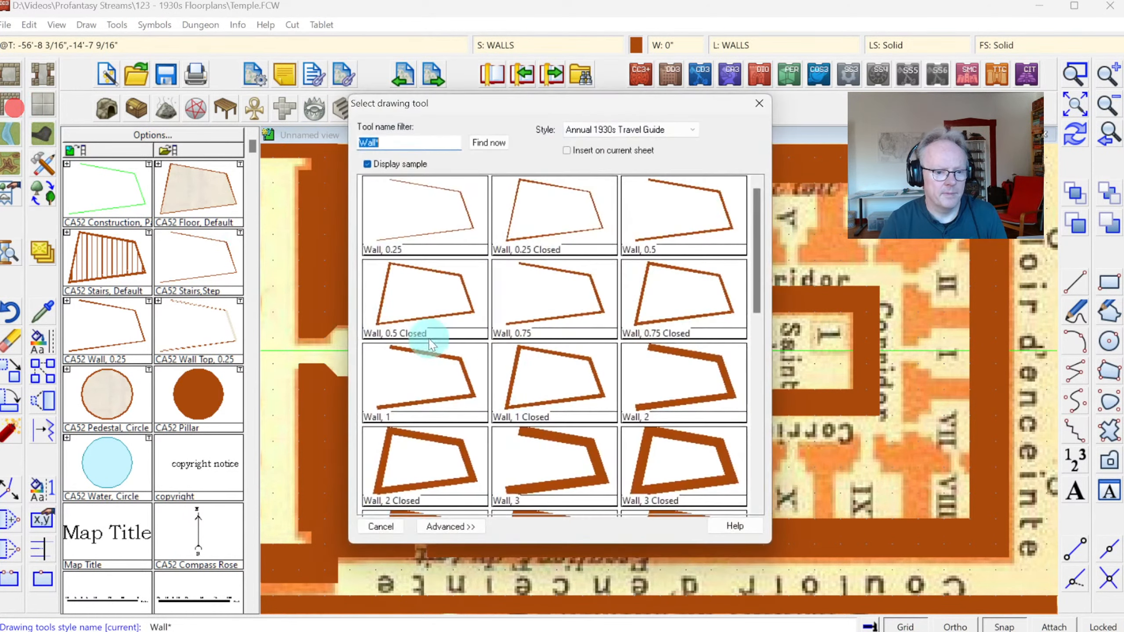
left_click(755, 439)
double_click(671, 361)
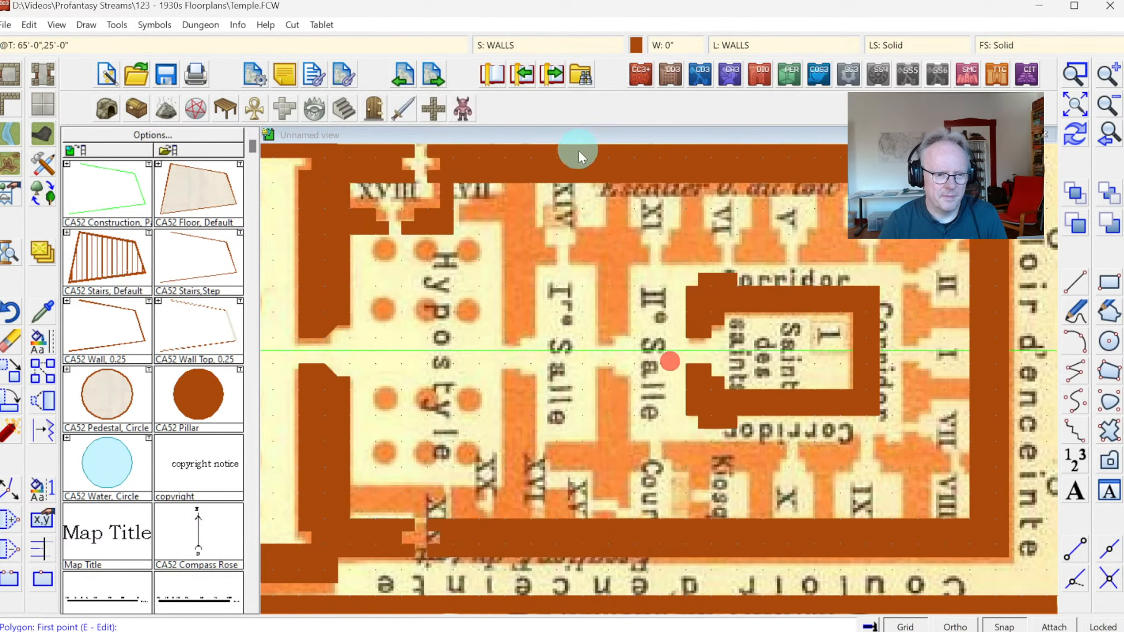
left_click(502, 184)
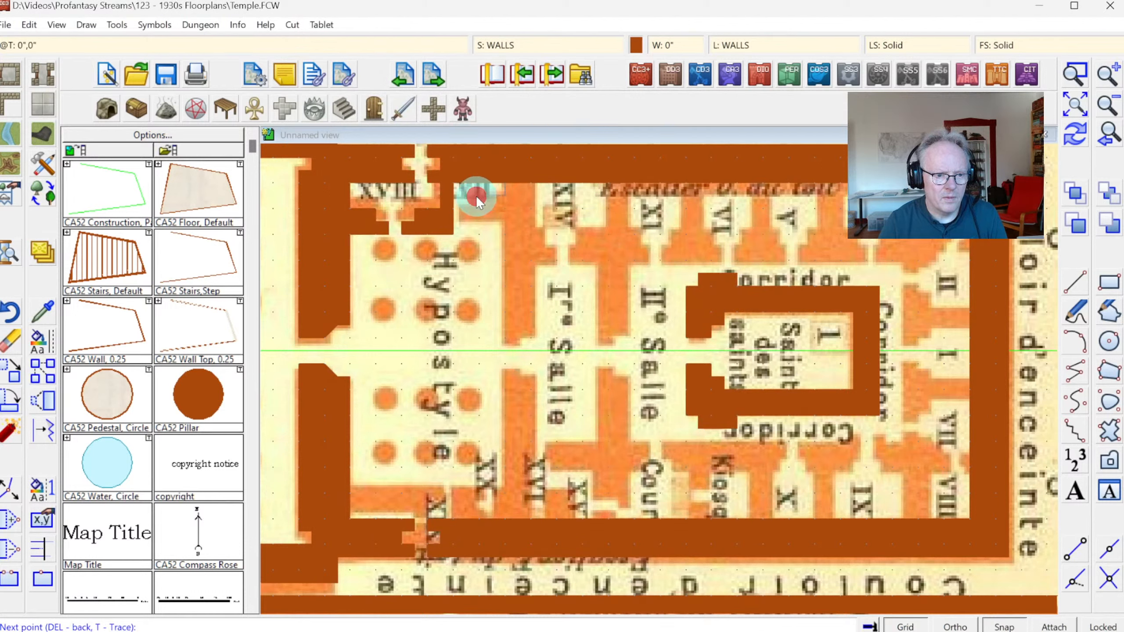
left_click(469, 220)
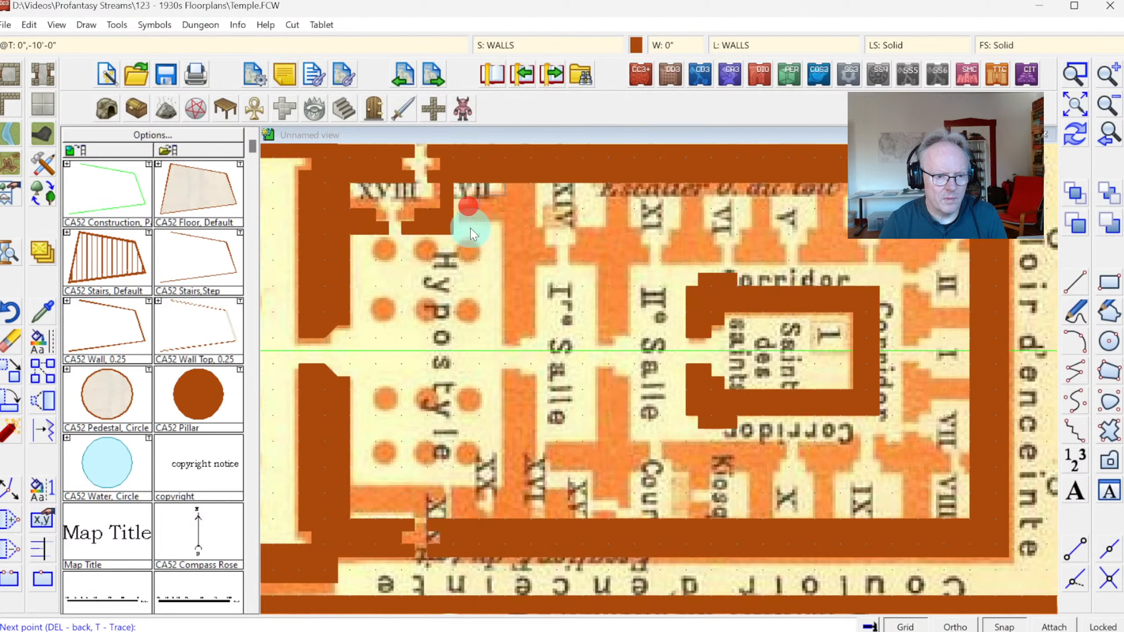
left_click(505, 222)
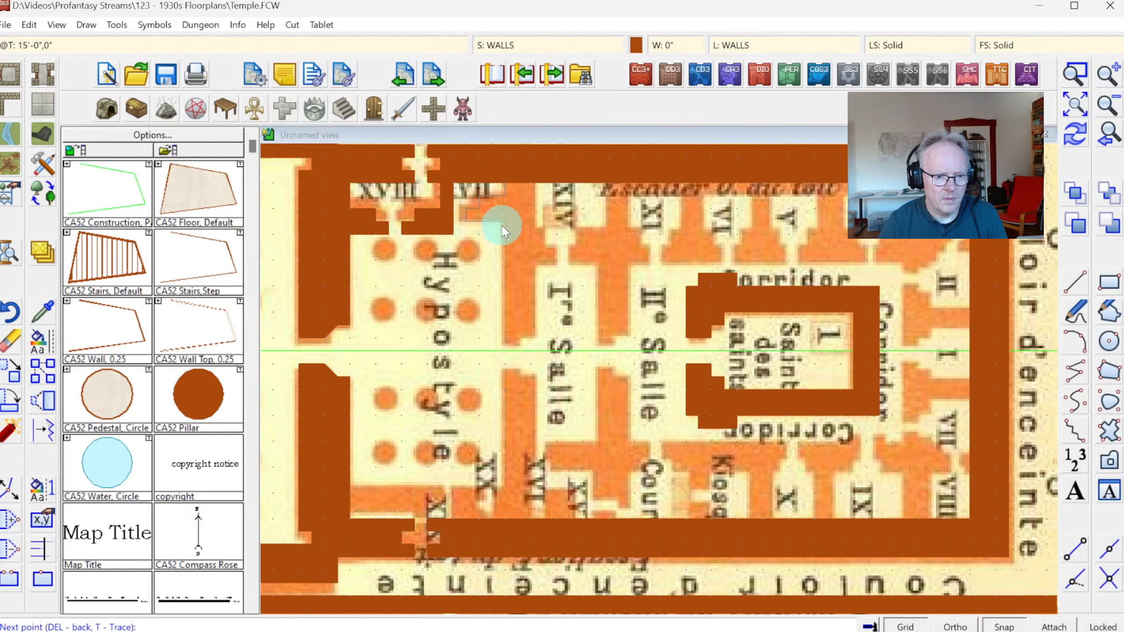
left_click(519, 336)
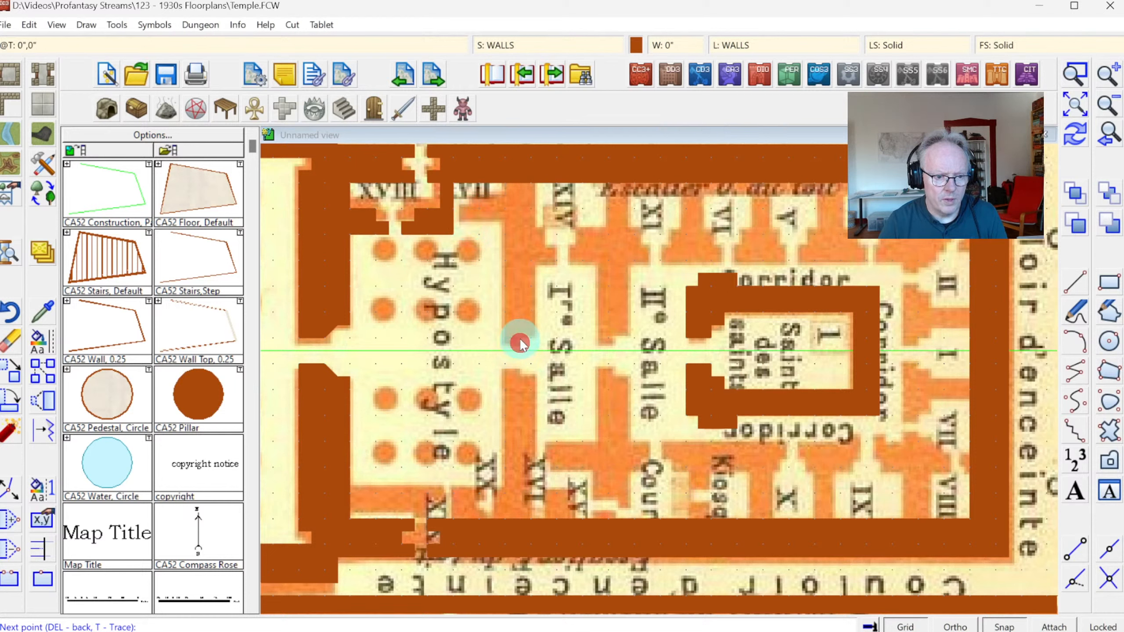
left_click(535, 265)
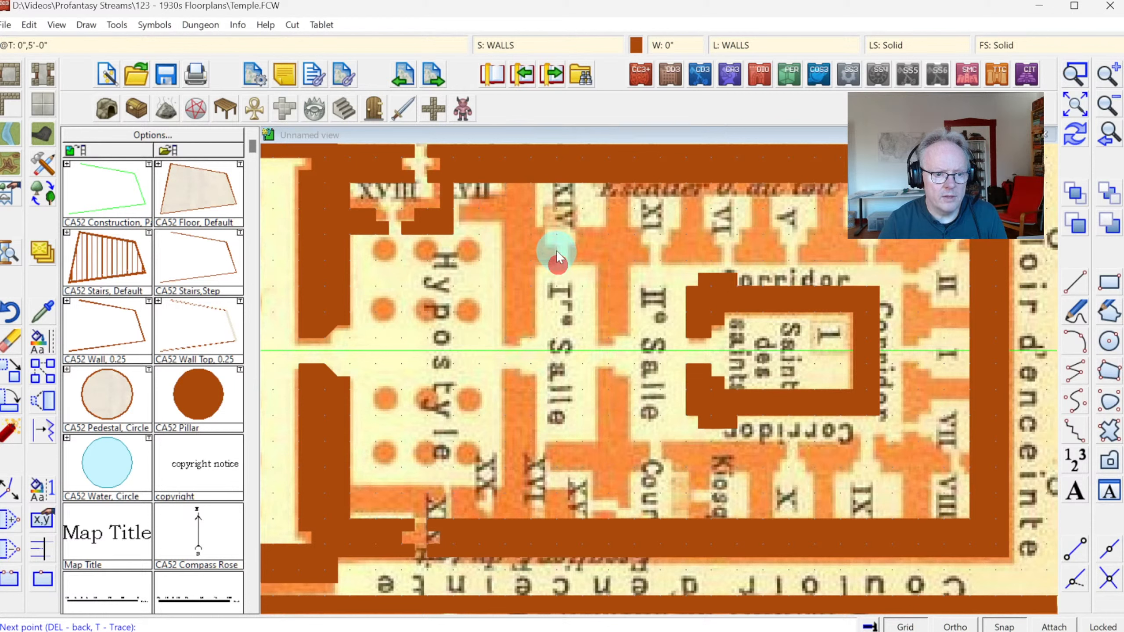
left_click(545, 248)
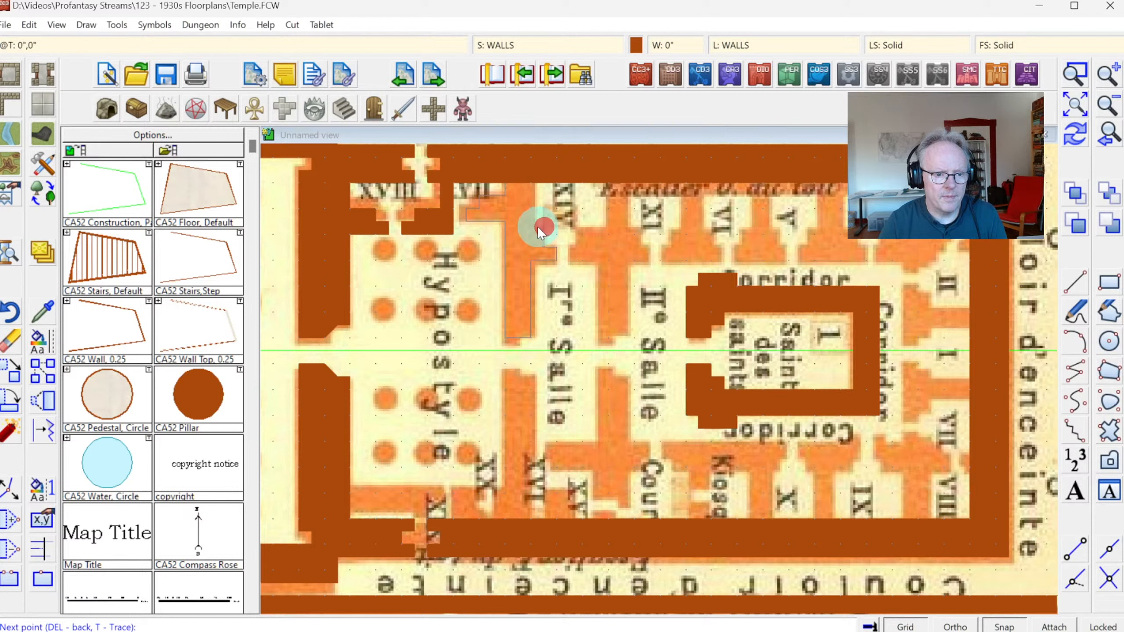
left_click(533, 180)
right_click(533, 180)
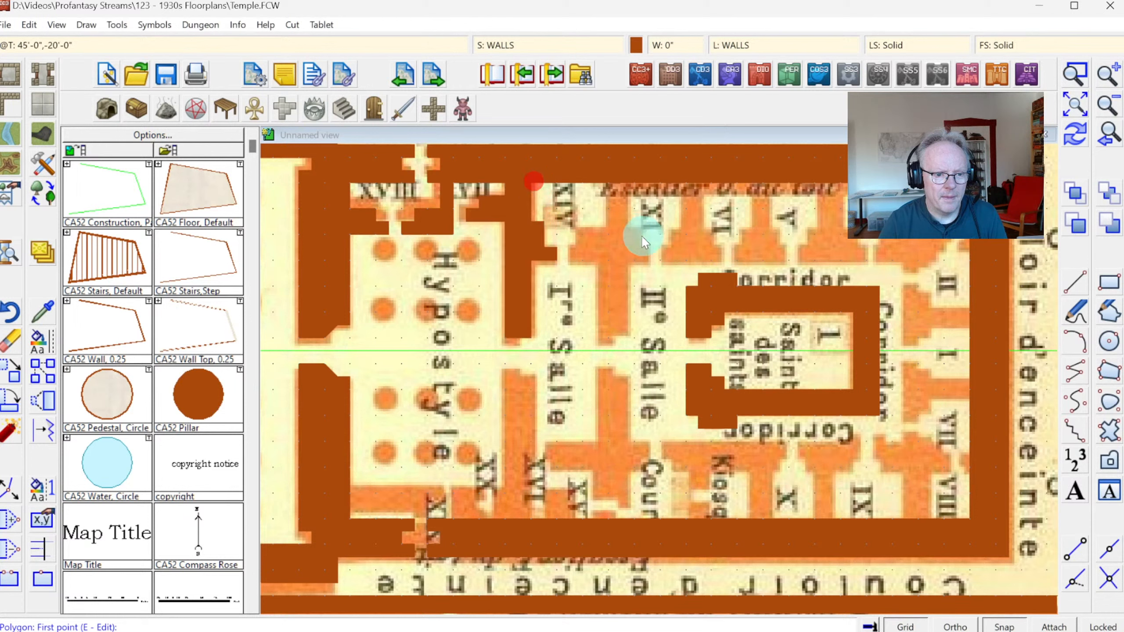
Start a wall polygon at the outer wall between rooms XIV and XI, tracing room XIV's doorway and the wall dividing Salle I and Salle II.
left_click(608, 180)
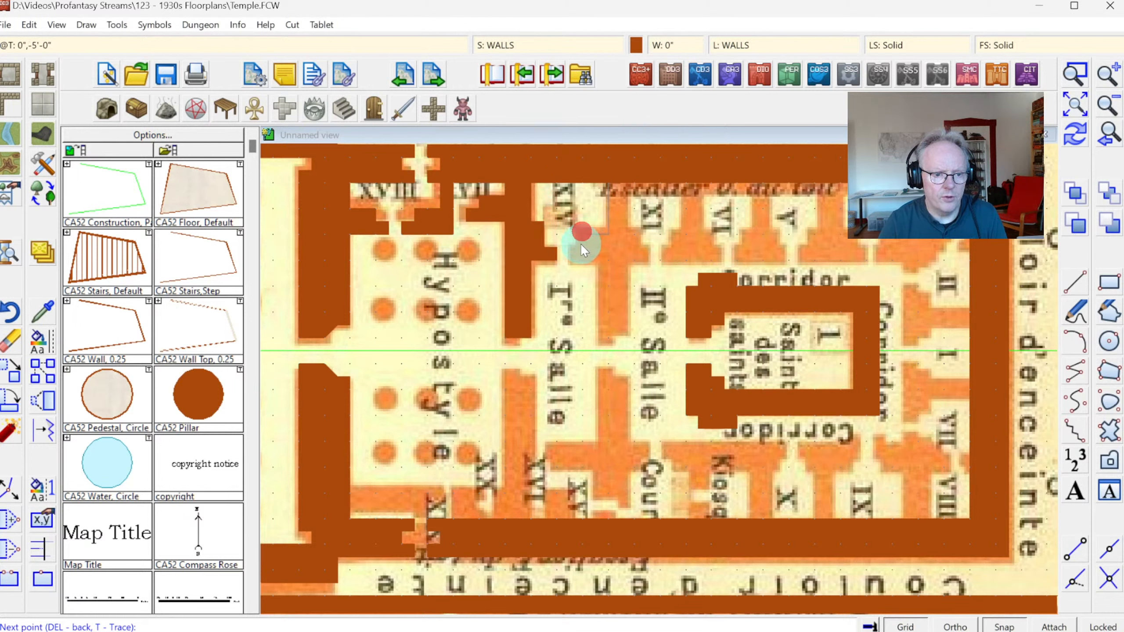
left_click(570, 261)
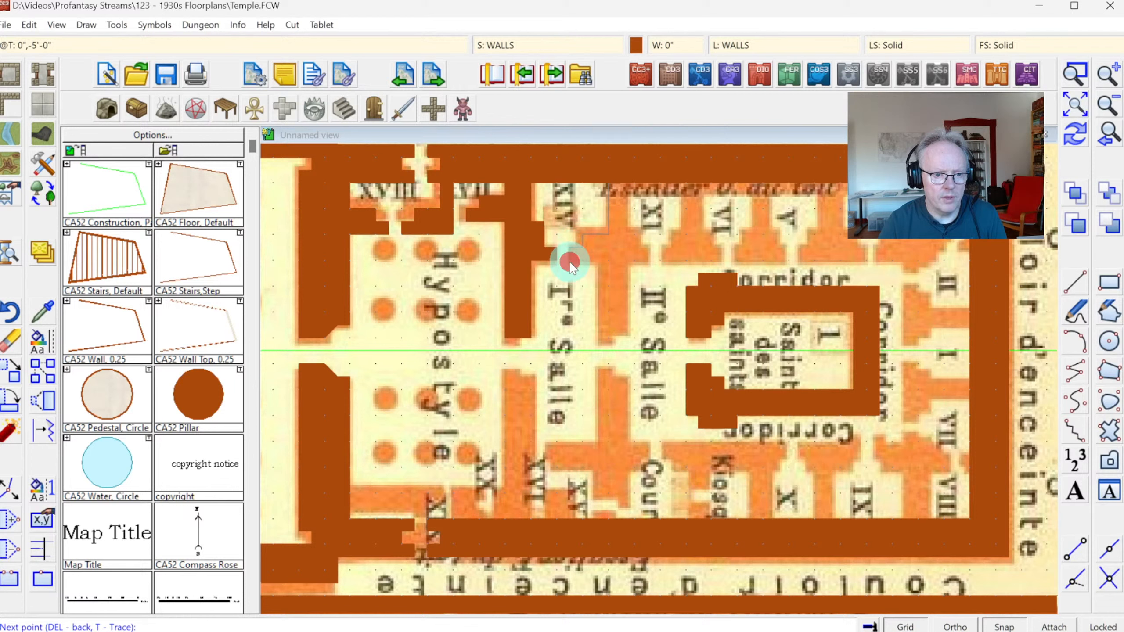
left_click(599, 261)
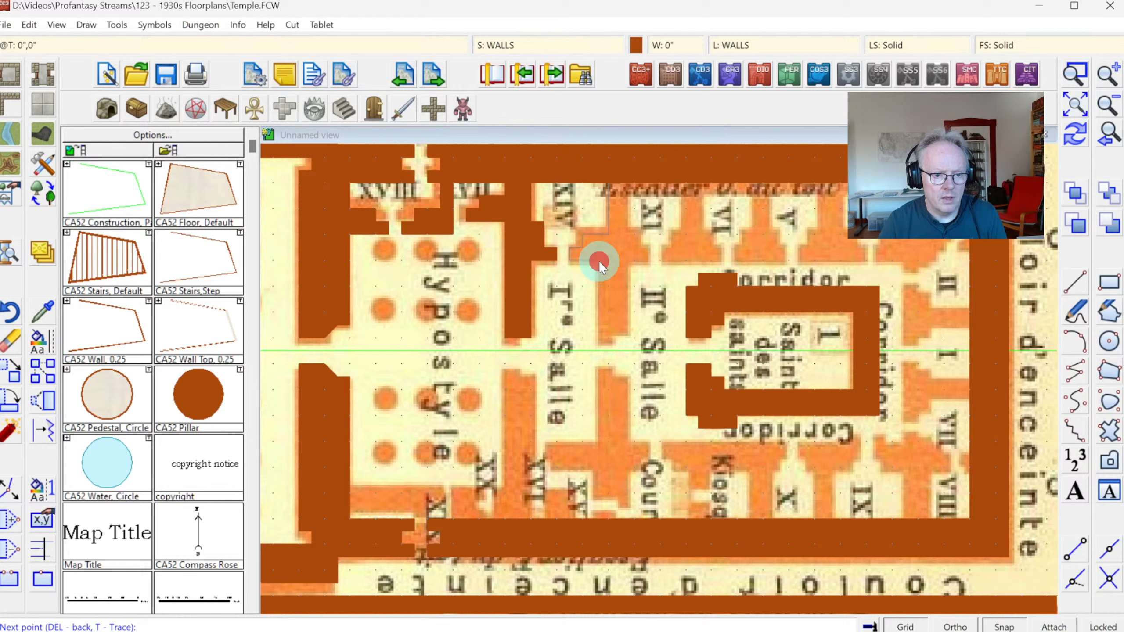
left_click(612, 340)
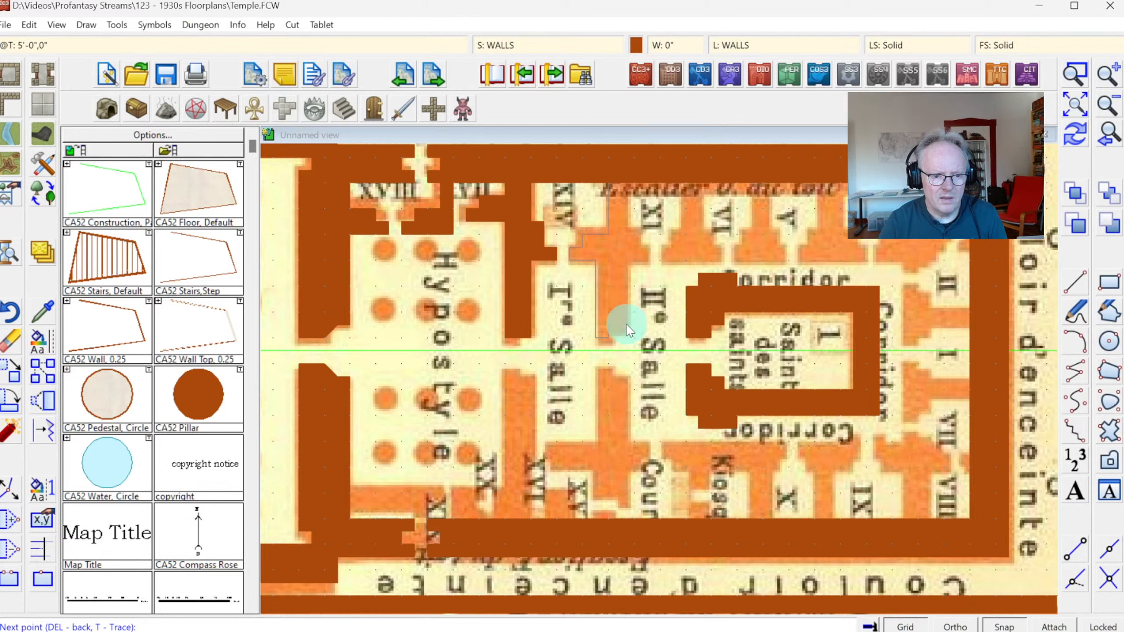
left_click(626, 324)
left_click(627, 263)
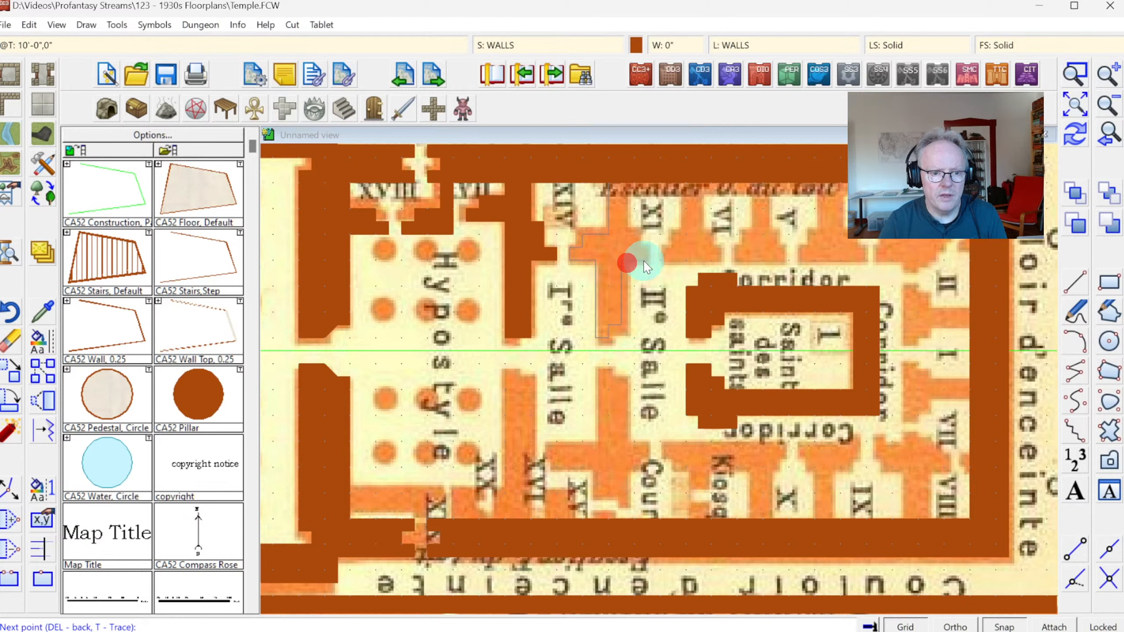
left_click(635, 244)
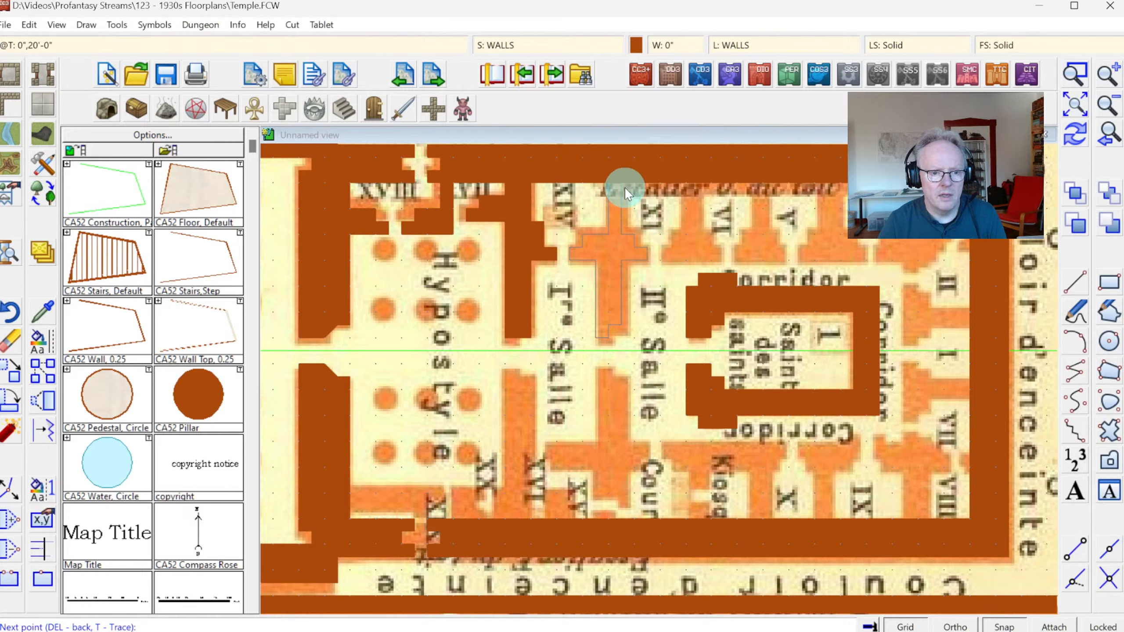
Continue the wall polygon around rooms XI and VI, following their stepped doorways toward the corridor.
left_click(680, 193)
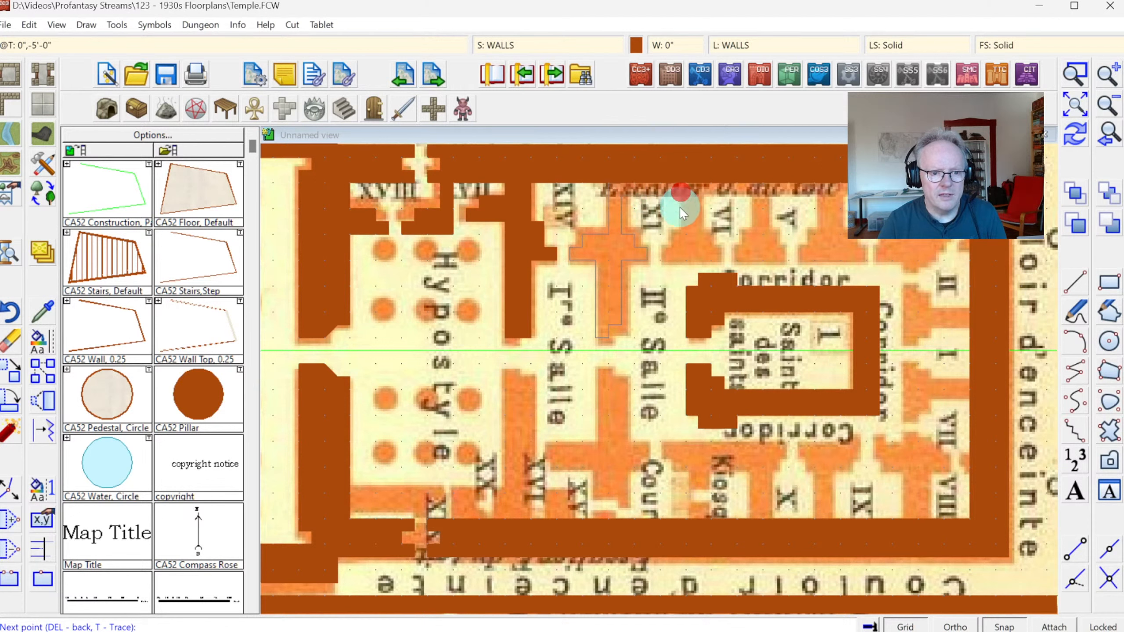
left_click(671, 234)
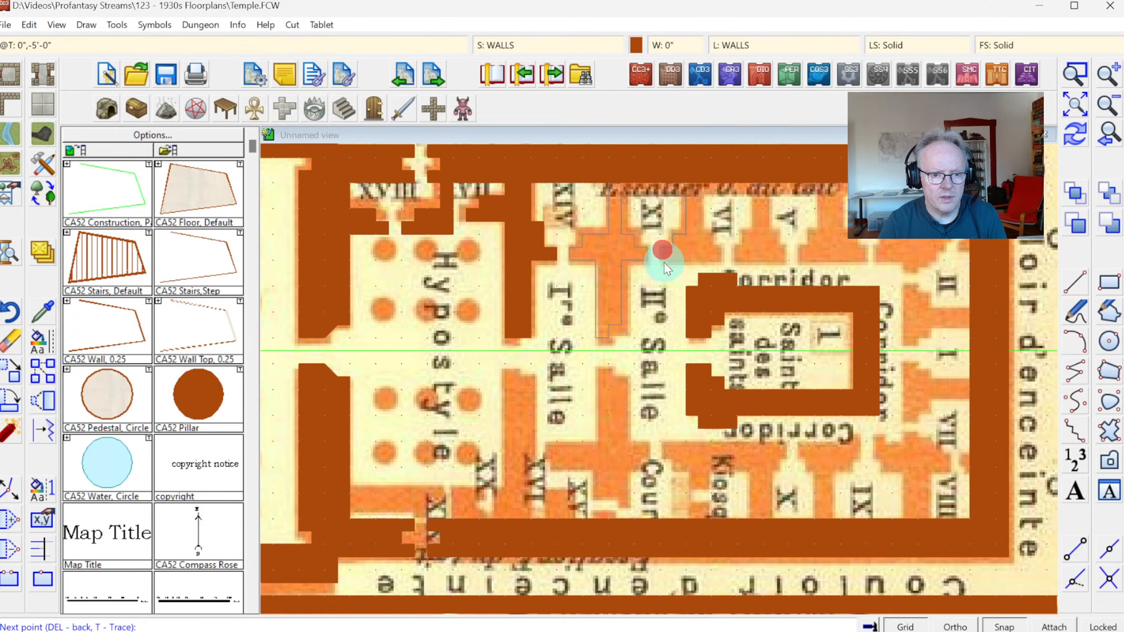
left_click(727, 246)
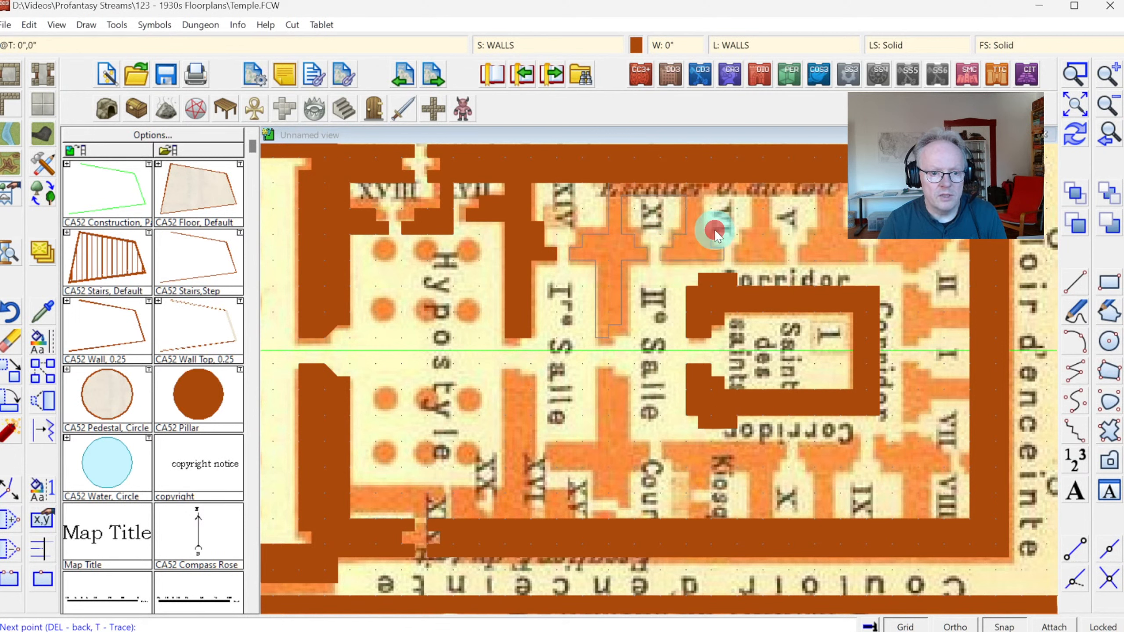
left_click(698, 194)
left_click(748, 194)
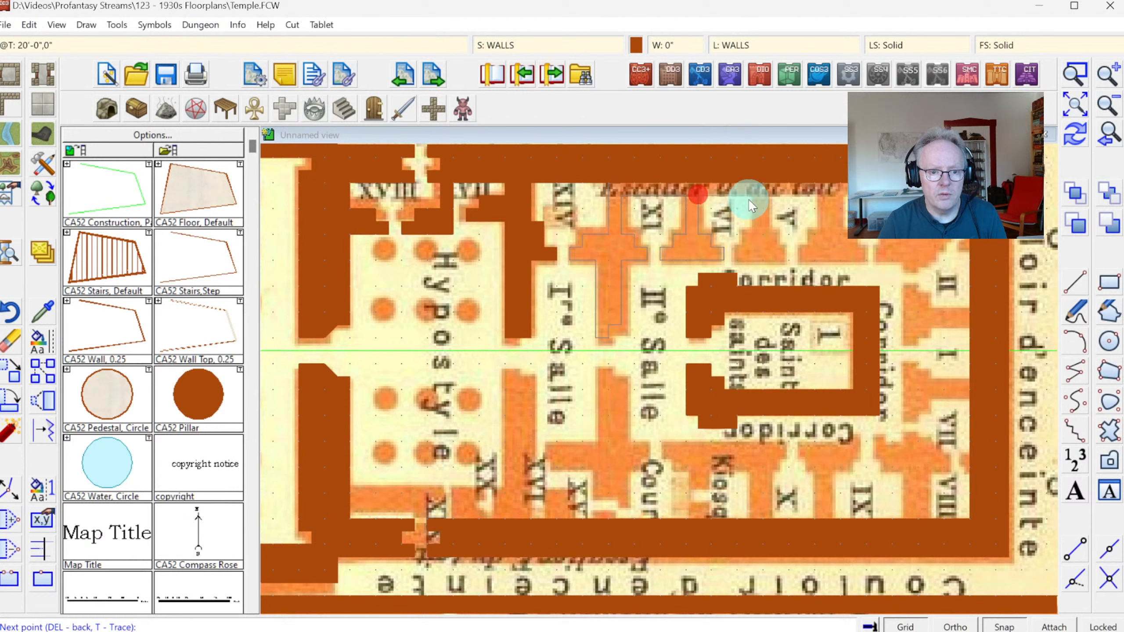
left_click(750, 230)
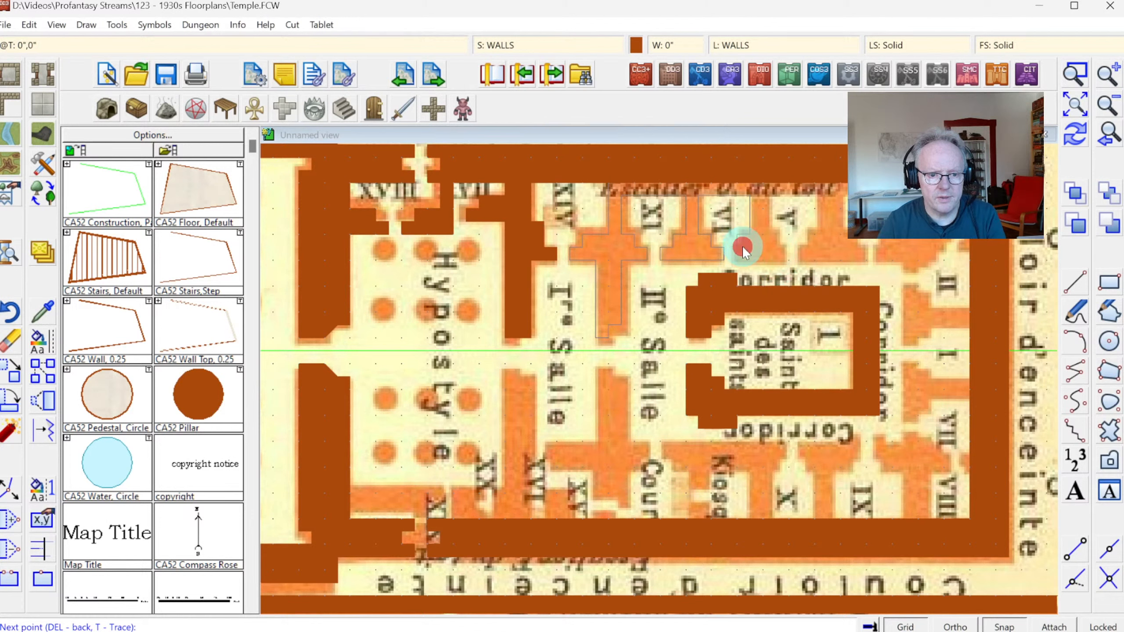
left_click(736, 262)
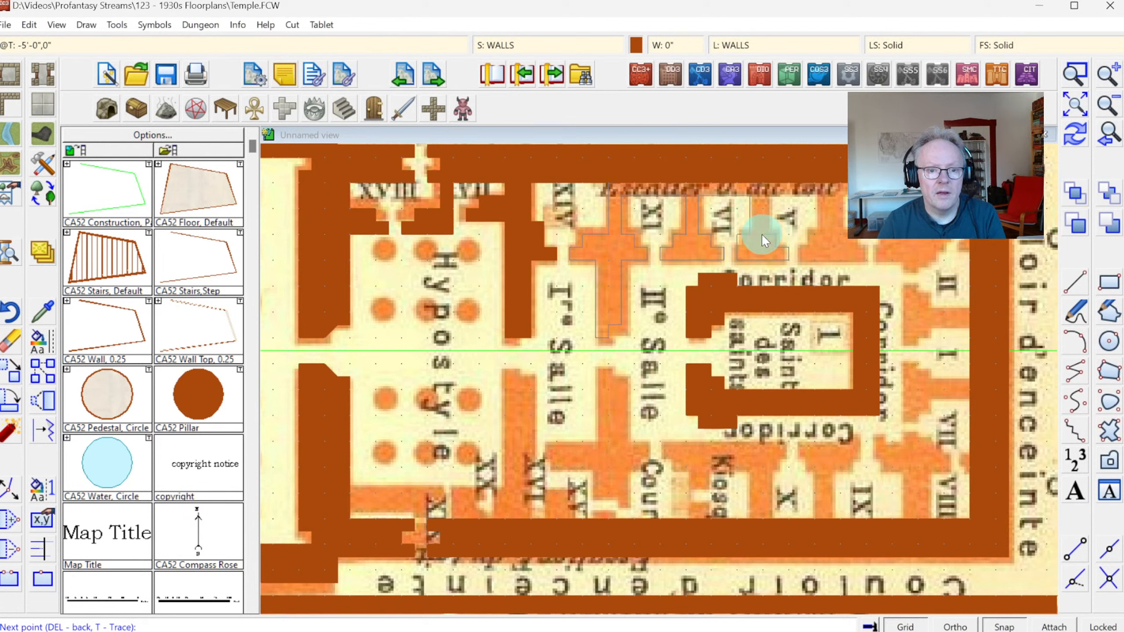
Trace the wall polygon around room V and along the stepped wall separating it from the next room.
left_click(766, 186)
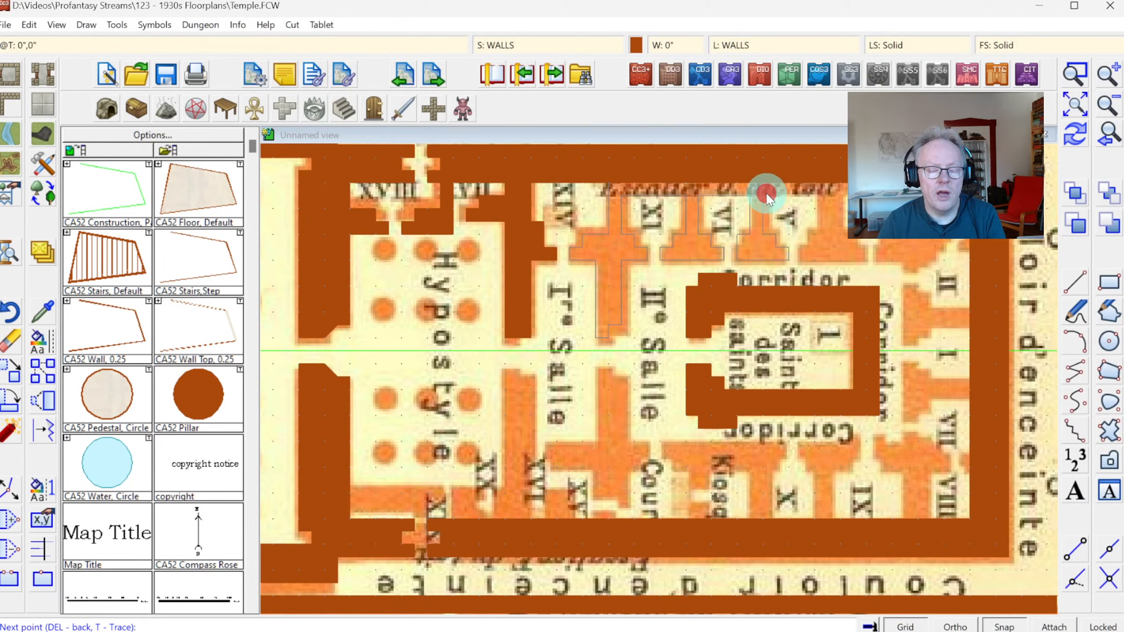
left_click(816, 198)
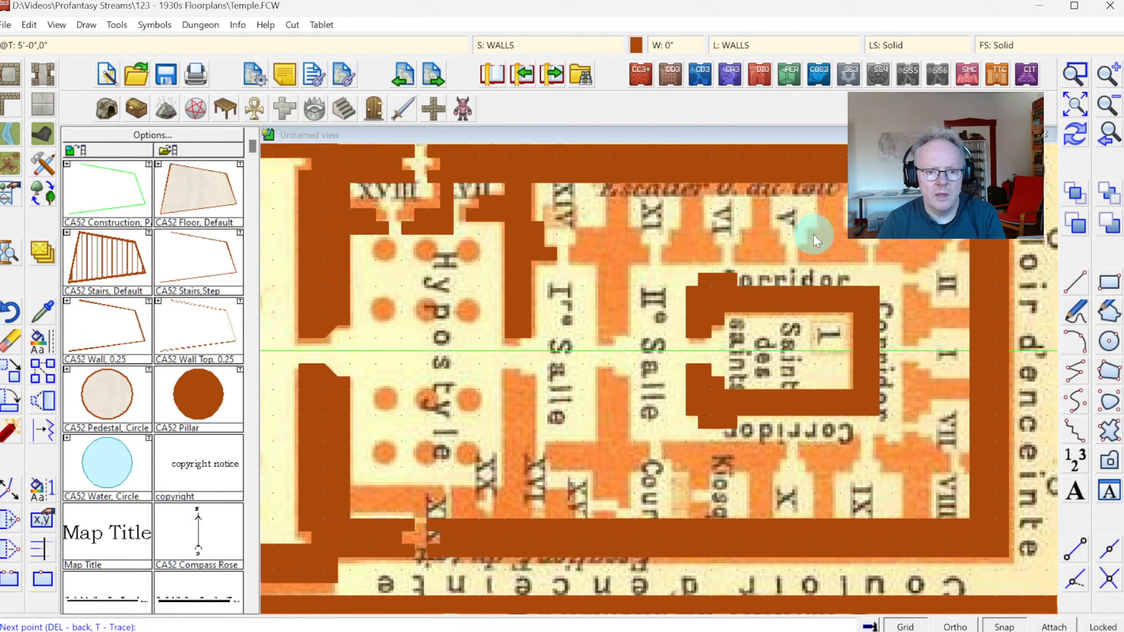
left_click(820, 201)
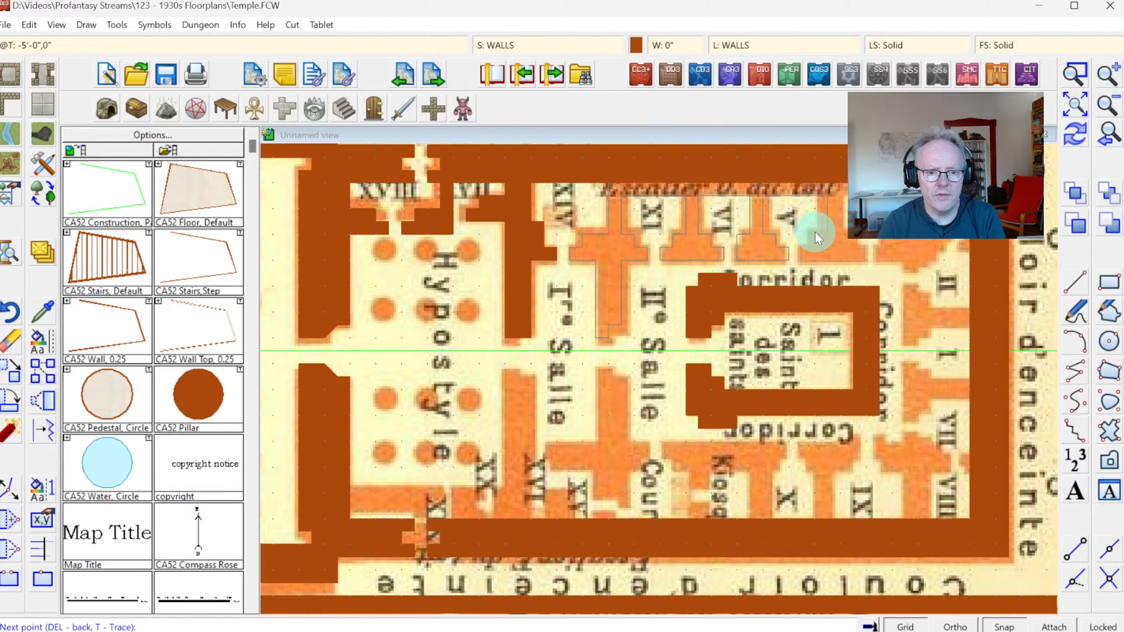
left_click(802, 261)
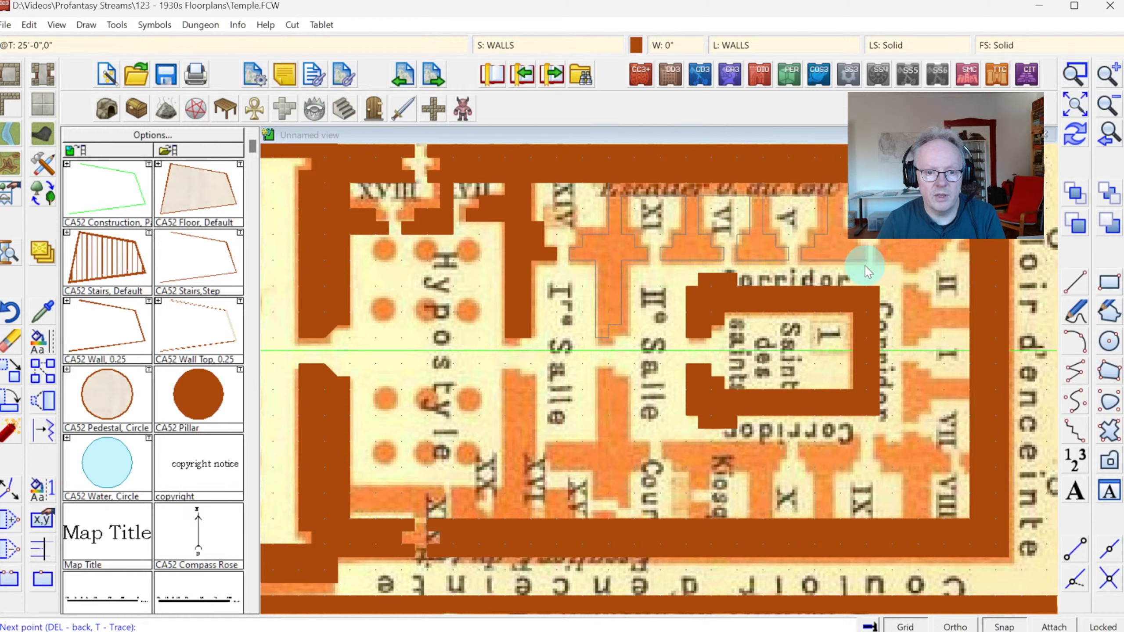
left_click(852, 248)
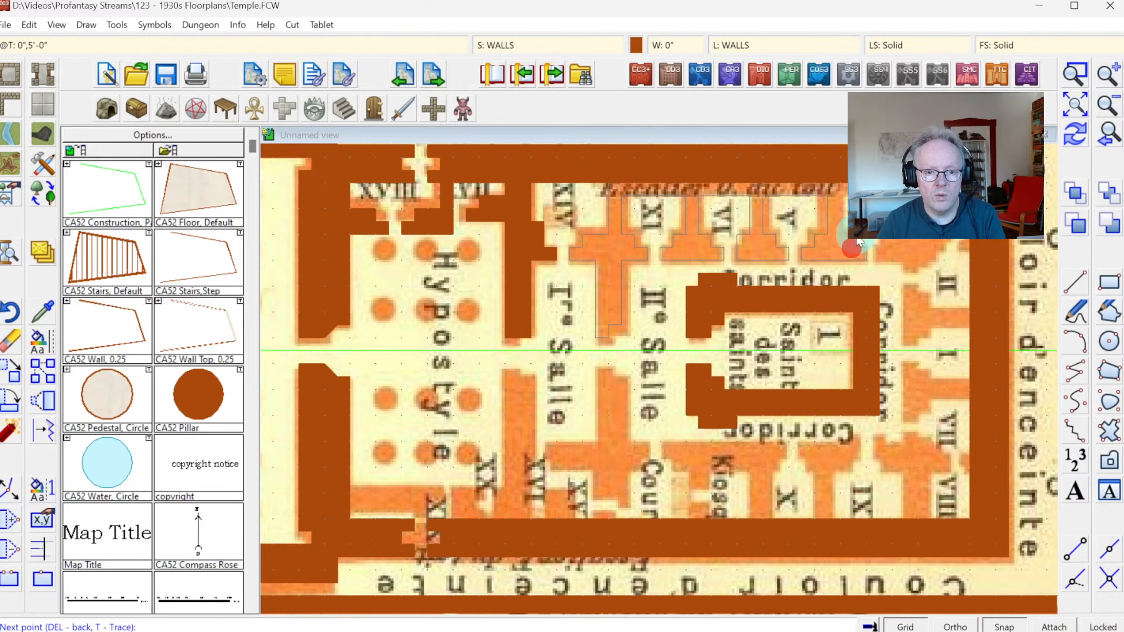
left_click(843, 200)
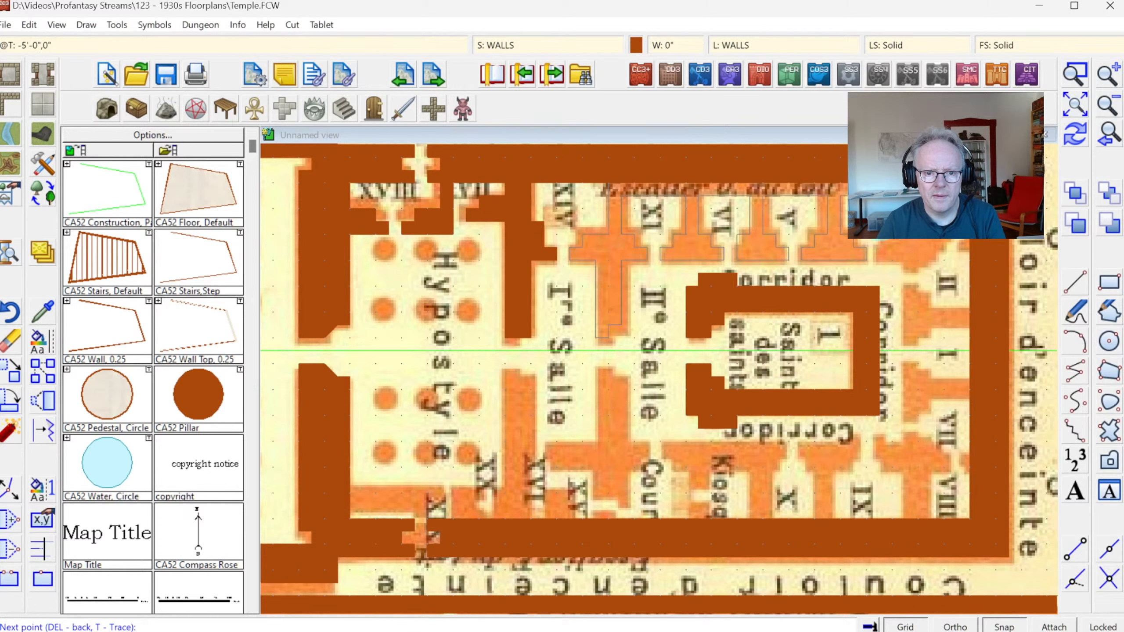
Outline the corner pier at the corridor's end beside room II and close the wall polygon against the outer wall.
left_click(897, 261)
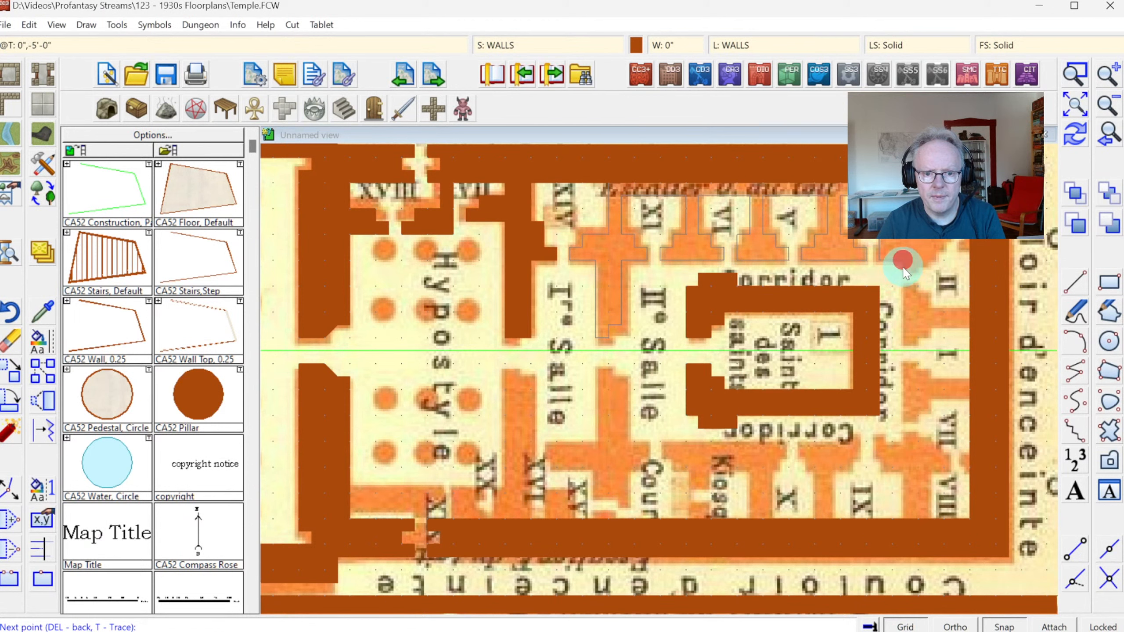
left_click(901, 272)
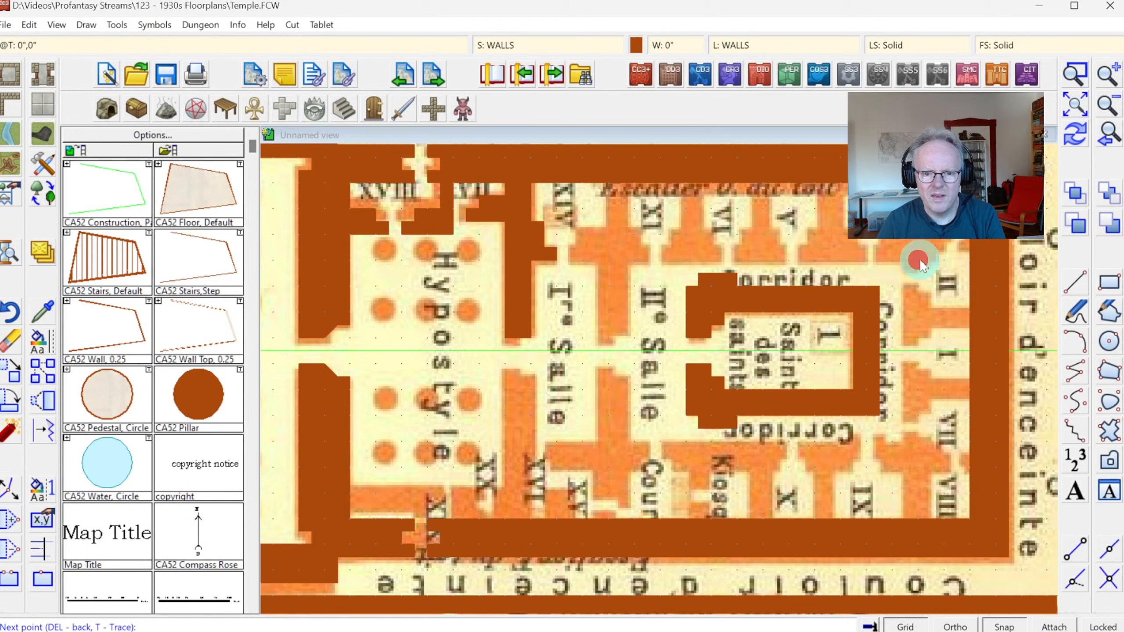
left_click(933, 260)
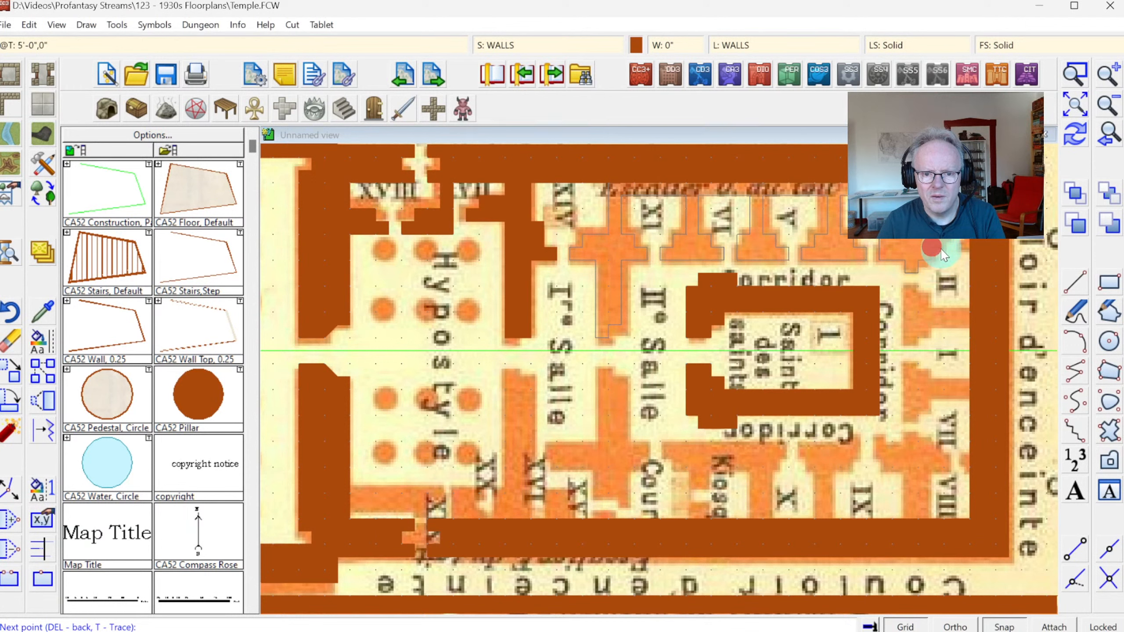
left_click(939, 240)
left_click(931, 241)
right_click(931, 173)
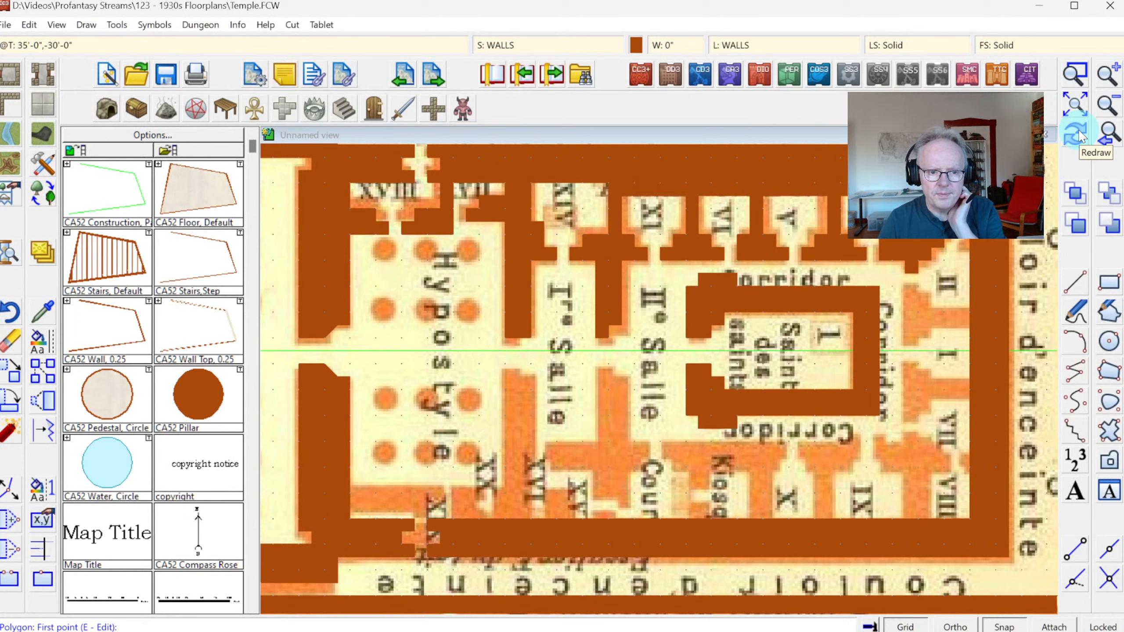
Draw a small wall polygon filling the upper corner of room II at the outer wall.
left_click(975, 242)
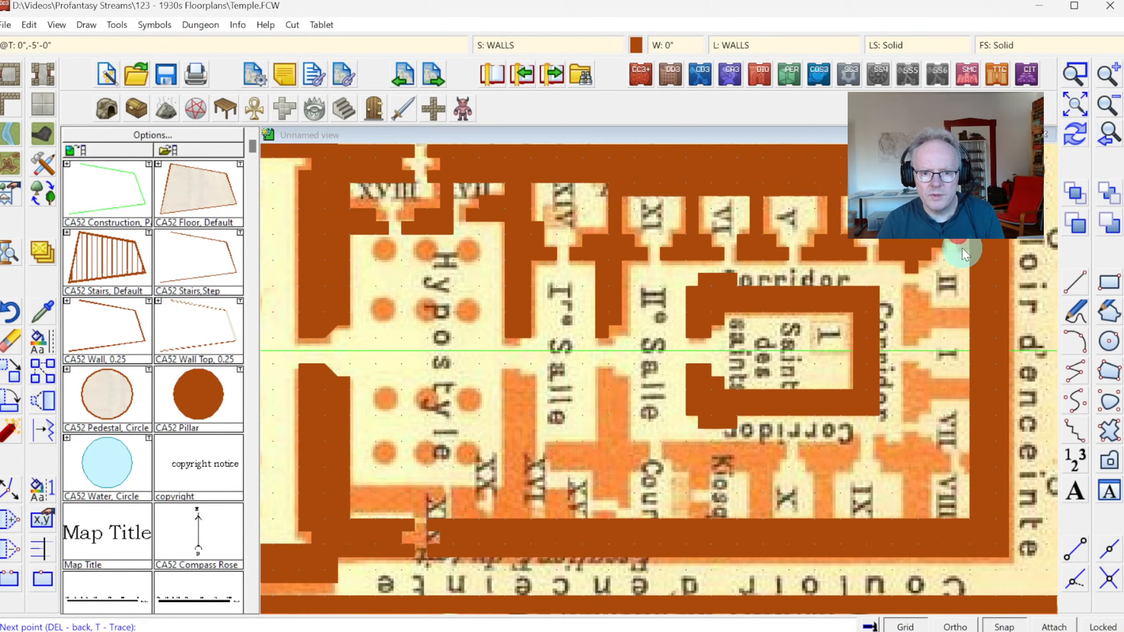
left_click(961, 248)
left_click(975, 248)
right_click(975, 247)
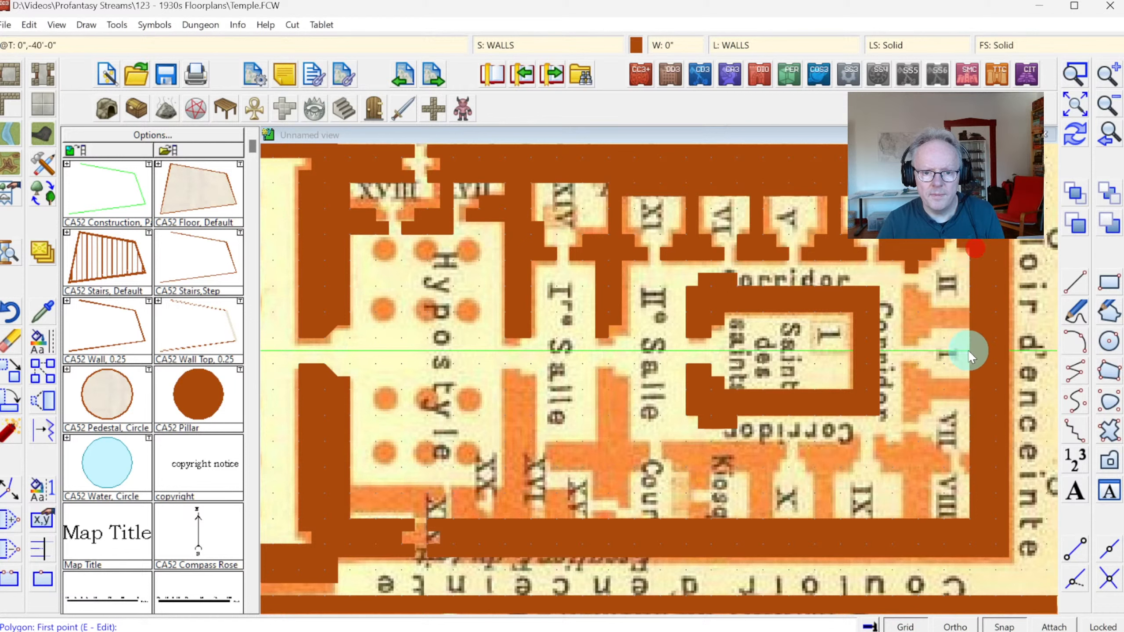
Start a wall polygon at the outer wall between rooms II and I, tracing the stepped upper edge to the corridor corner.
left_click(972, 305)
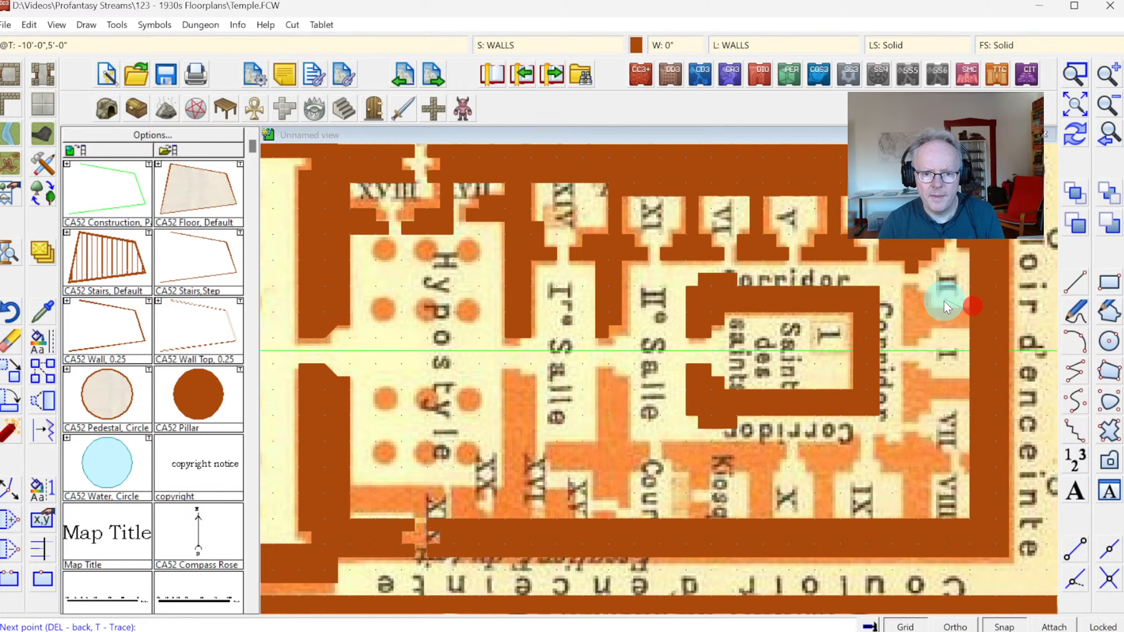
left_click(917, 291)
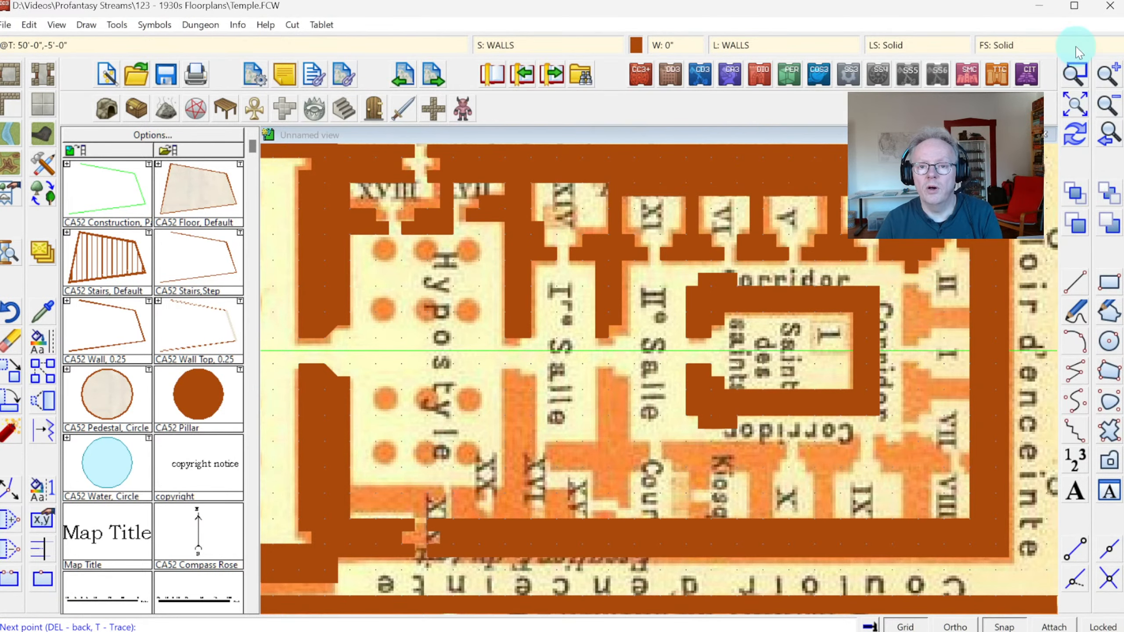
left_click(1084, 80)
left_click(860, 253)
left_click(982, 362)
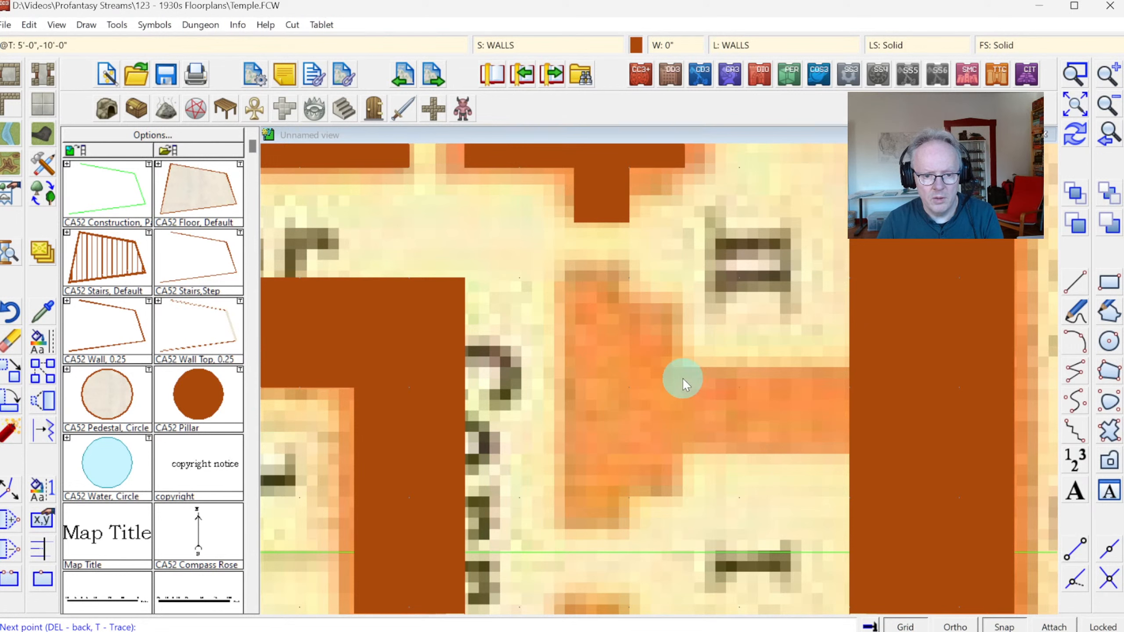
left_click(680, 388)
left_click(678, 309)
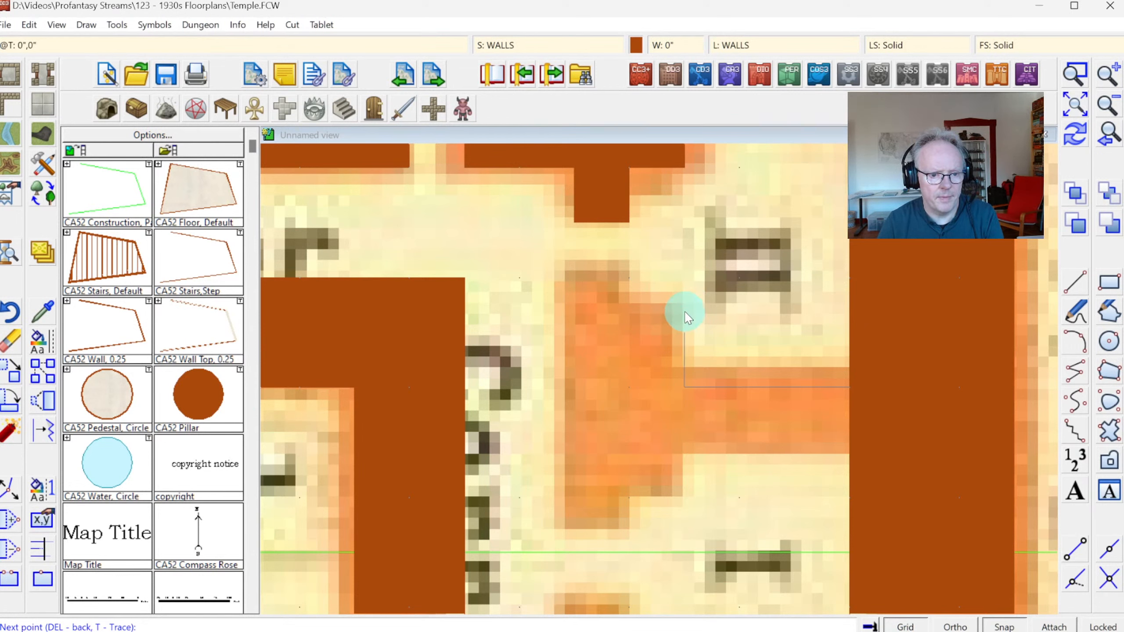
left_click(684, 316)
left_click(620, 326)
left_click(629, 275)
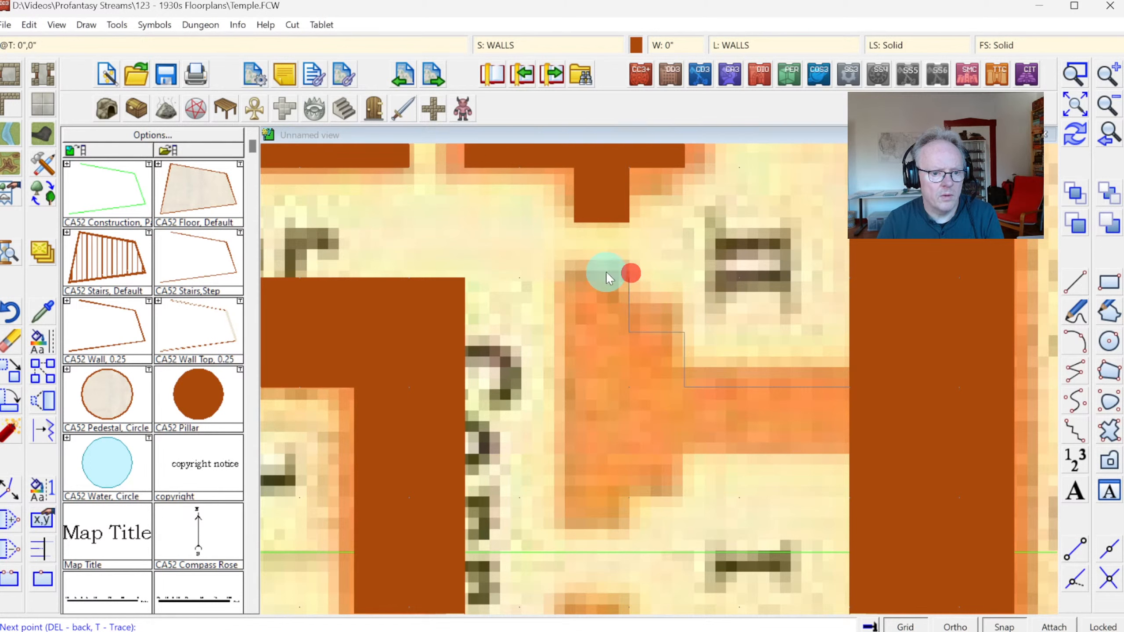
left_click(563, 274)
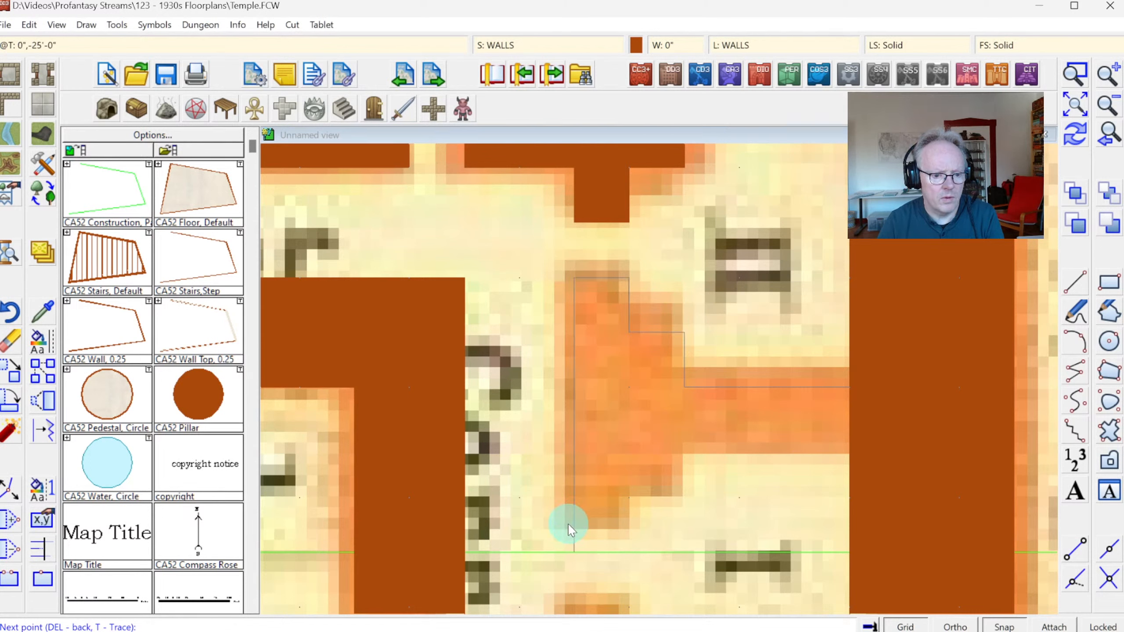
Trace the corridor side and lower edge of the wall between rooms II and I, then close the polygon at the outer wall.
left_click(565, 504)
left_click(633, 510)
left_click(635, 465)
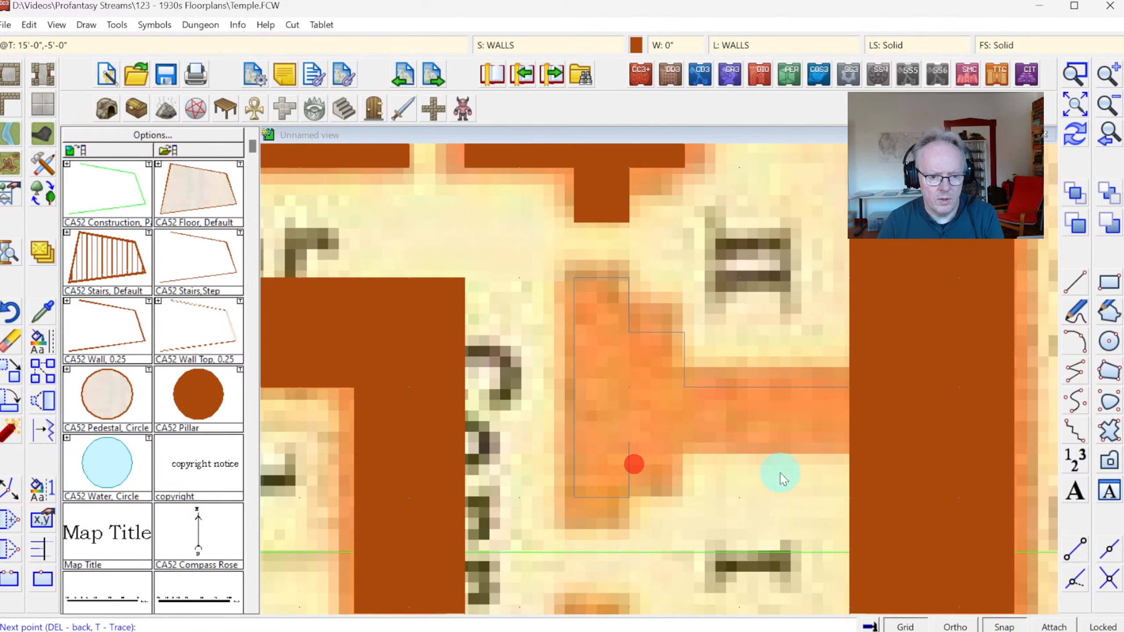
right_click(865, 460)
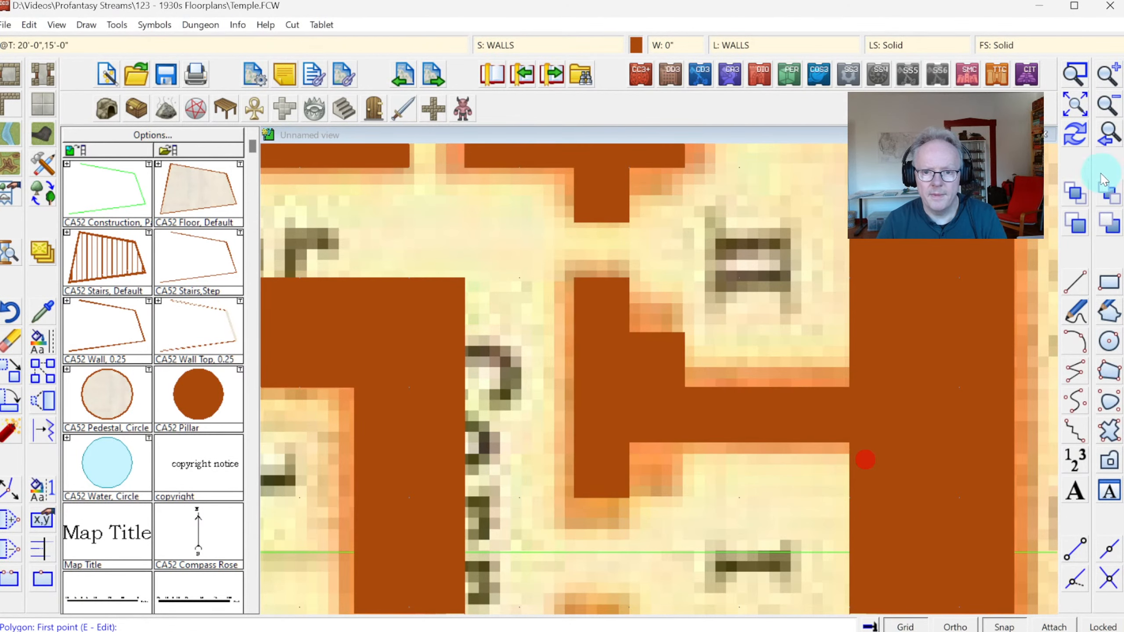
Activate sheet effects and add a Transparency effect with 50% opacity to the WALLS sheet.
left_click(1108, 135)
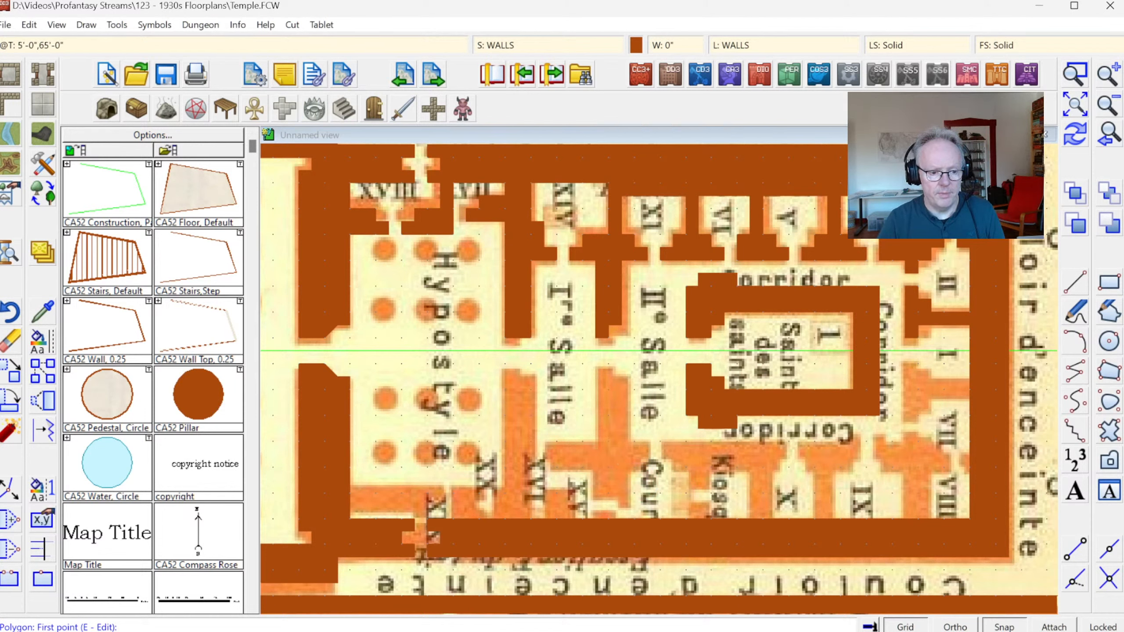
left_click(1075, 75)
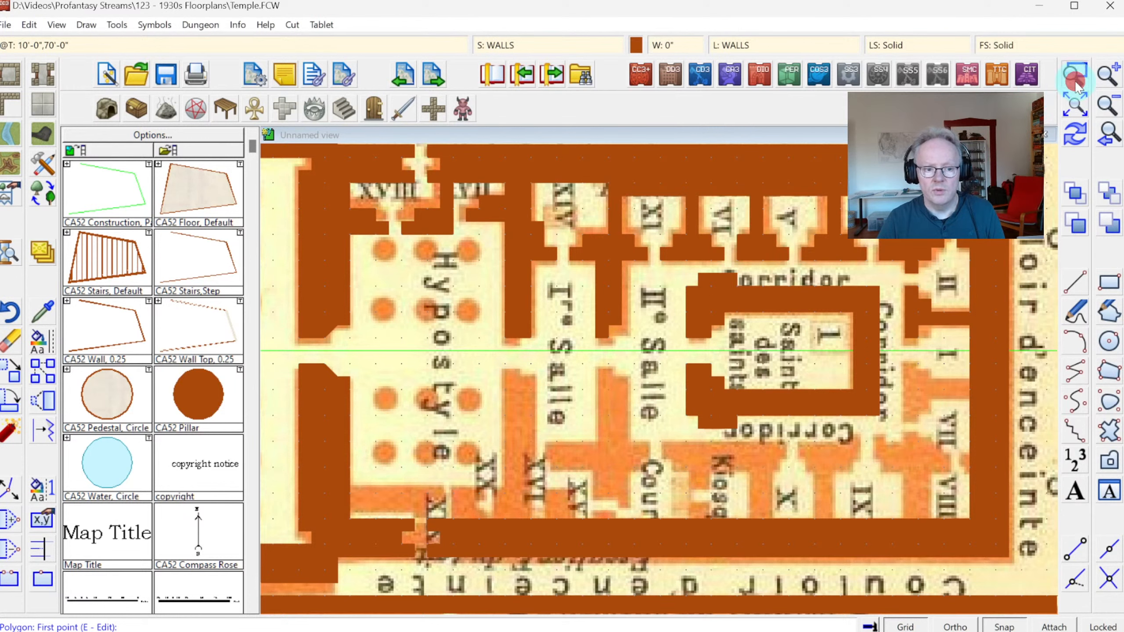
left_click(313, 450)
left_click(533, 576)
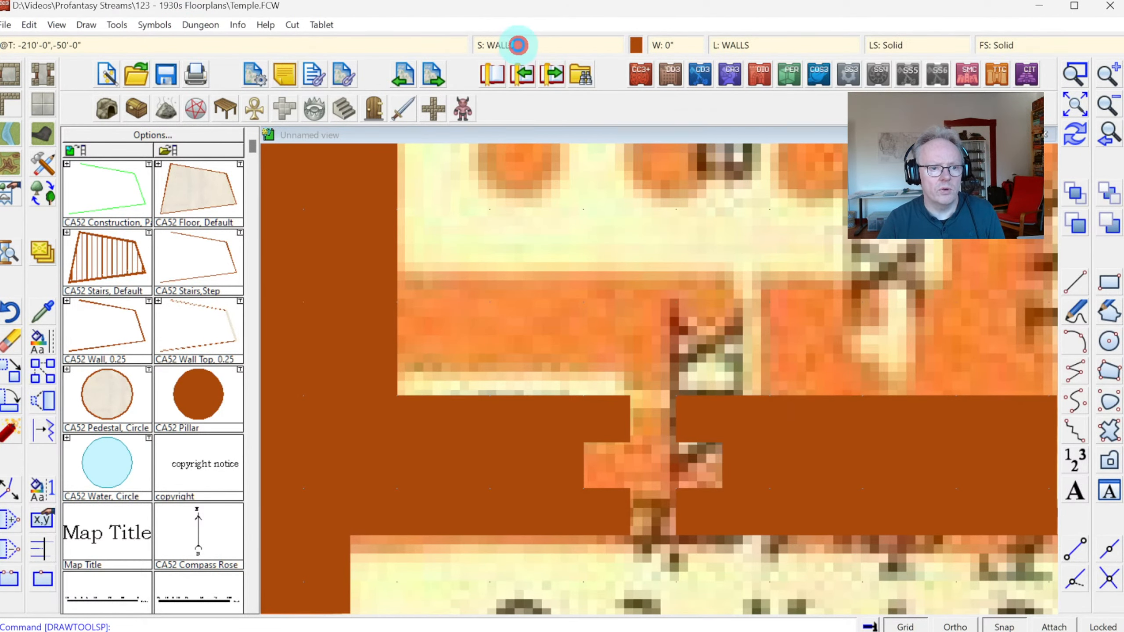
left_click(514, 44)
left_click(461, 261)
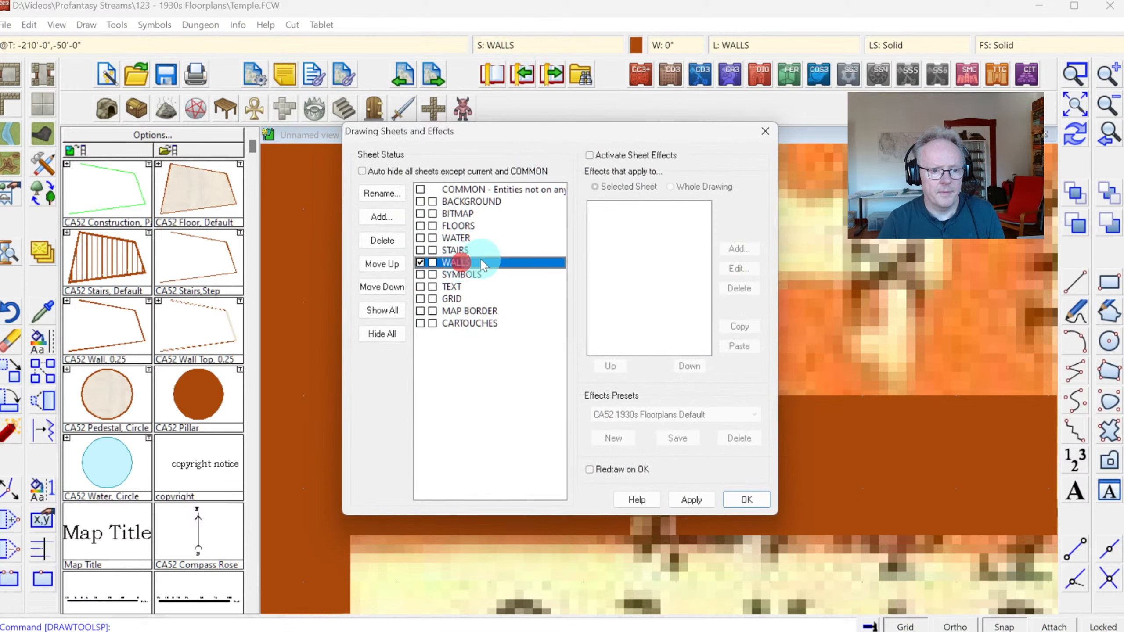
left_click(612, 154)
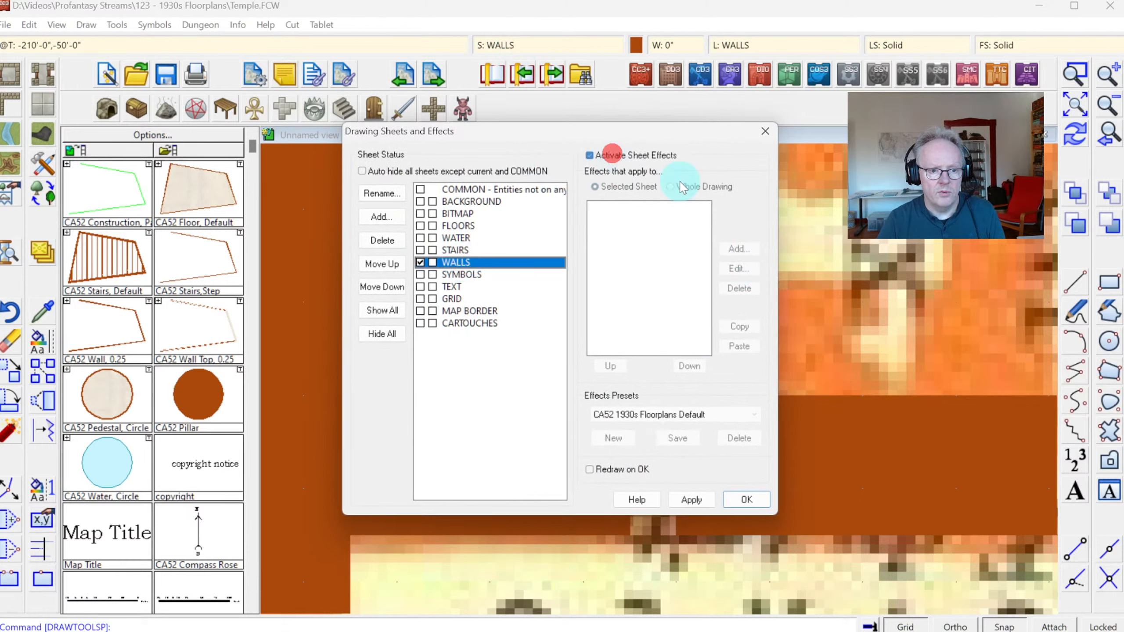
left_click(738, 249)
left_click(518, 375)
double_click(522, 376)
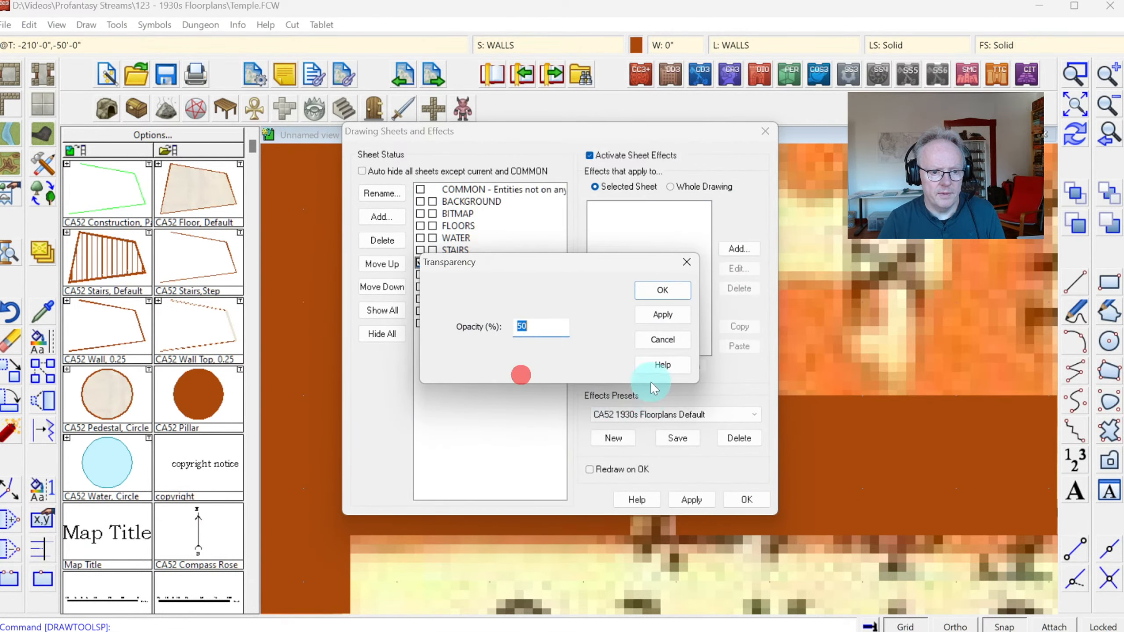
left_click(649, 291)
left_click(746, 500)
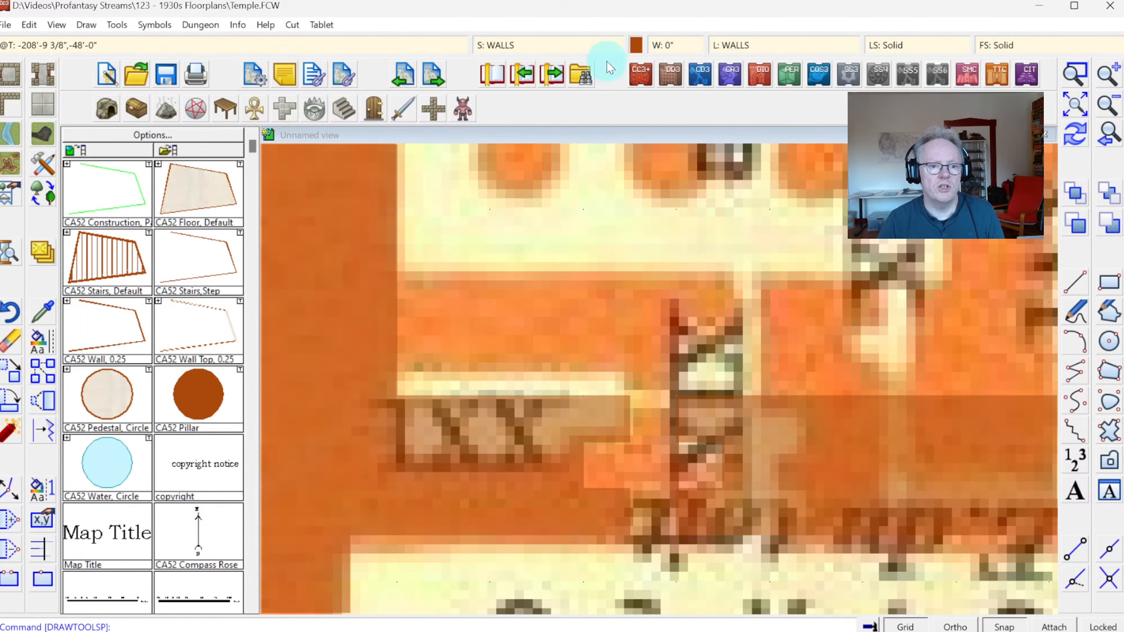
Disable the Transparency effect on the WALLS sheet.
left_click(524, 46)
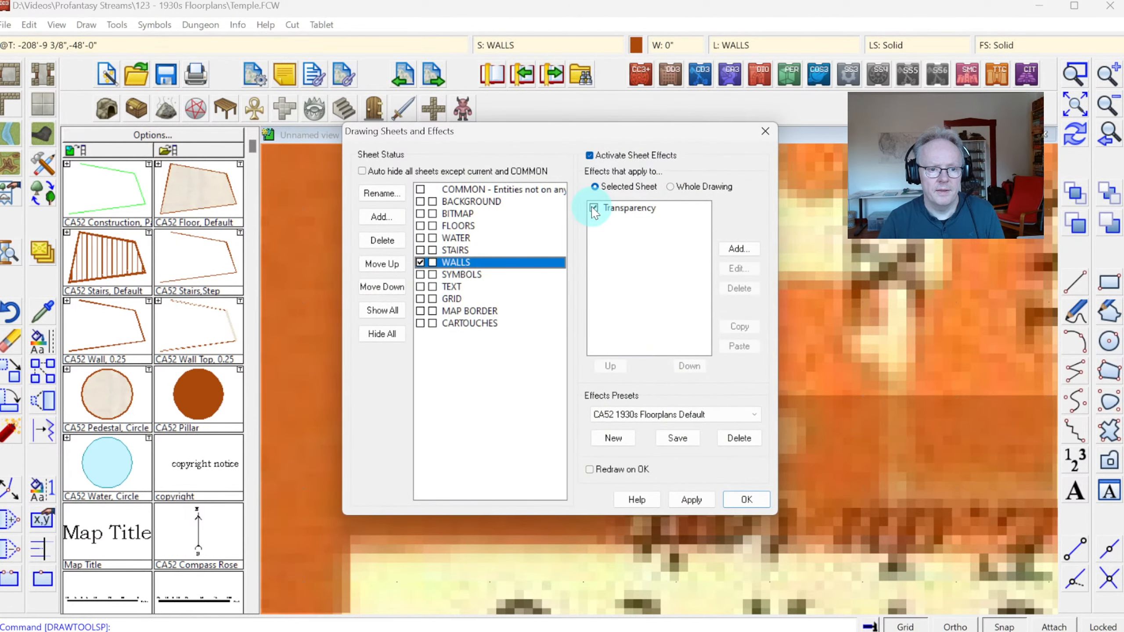
left_click(595, 212)
left_click(746, 499)
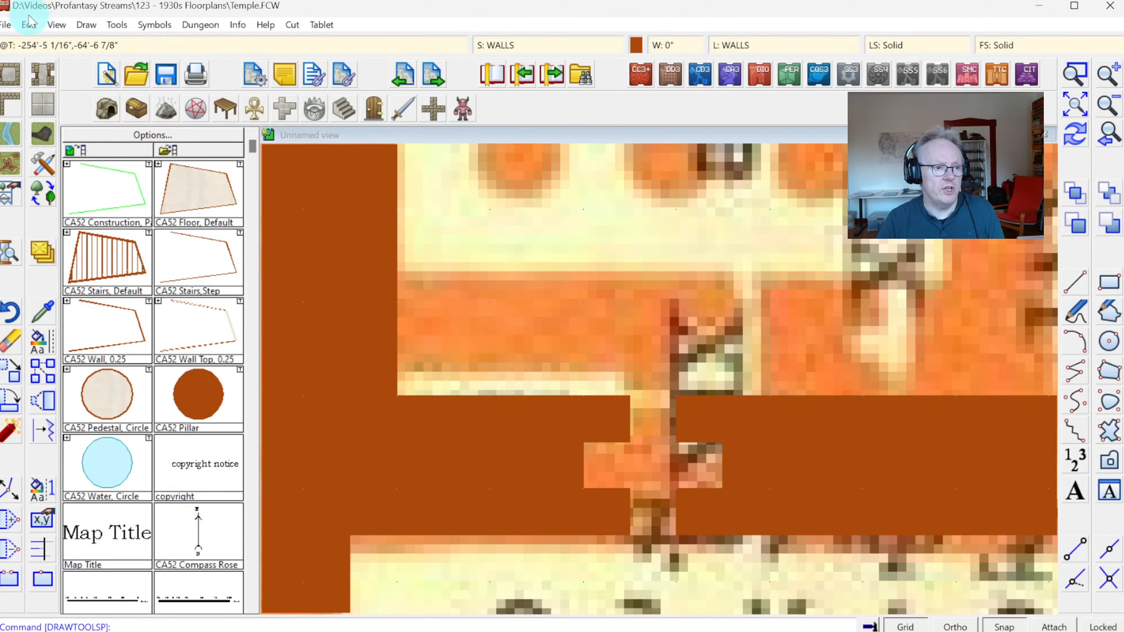
Stretch the facing ends of the two lower outer wall pieces sideways to line the doorway up with the passage by room XIX.
left_click(29, 25)
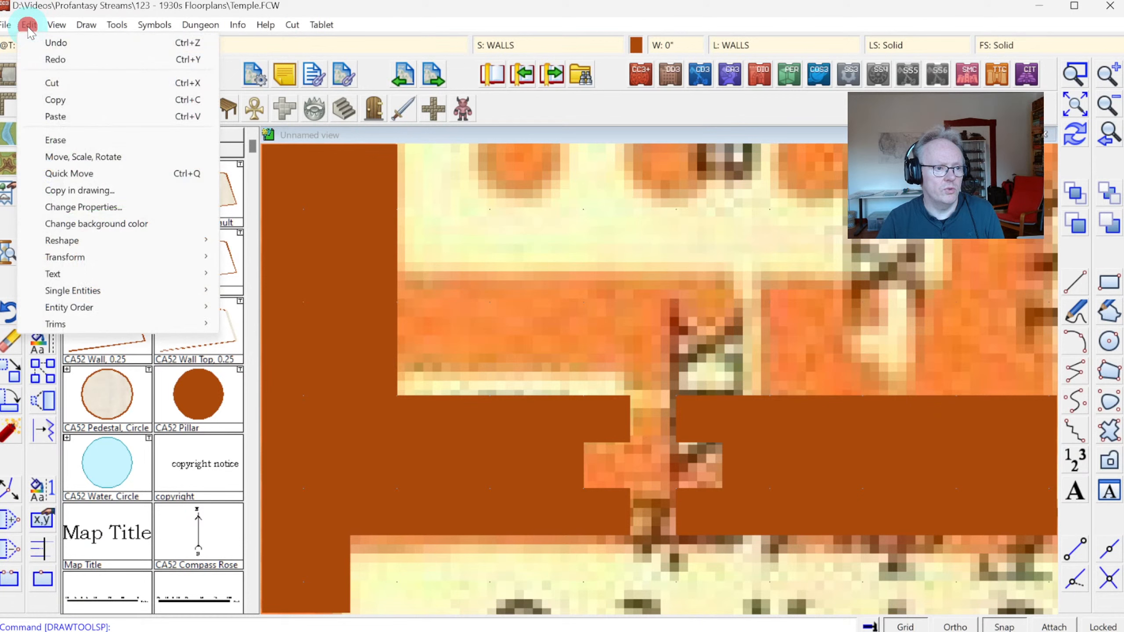
left_click(94, 243)
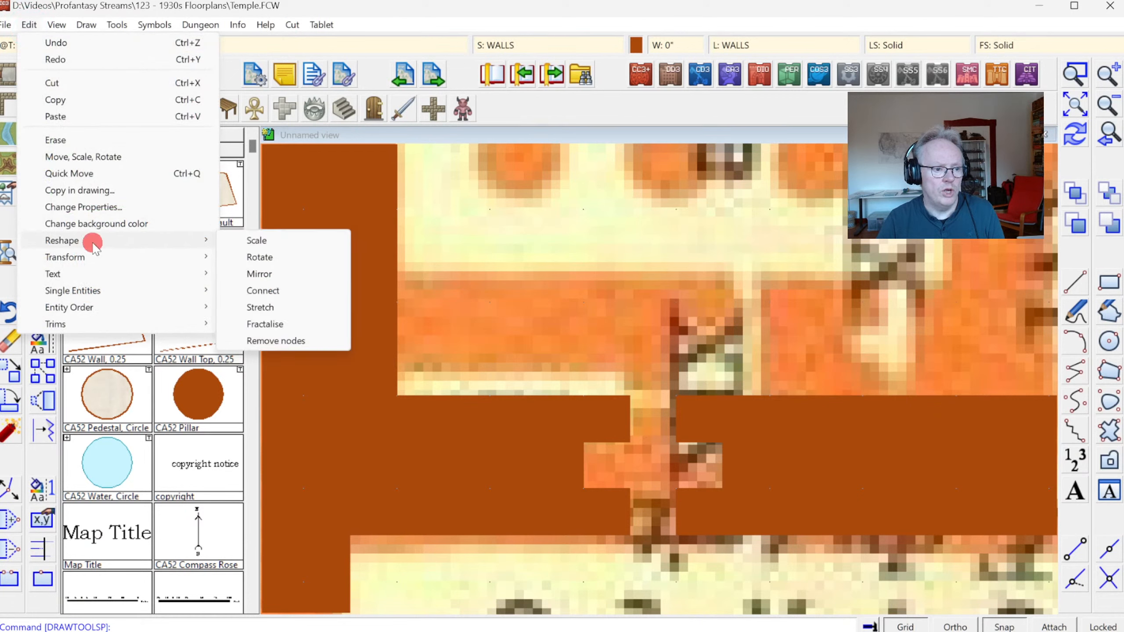
left_click(260, 308)
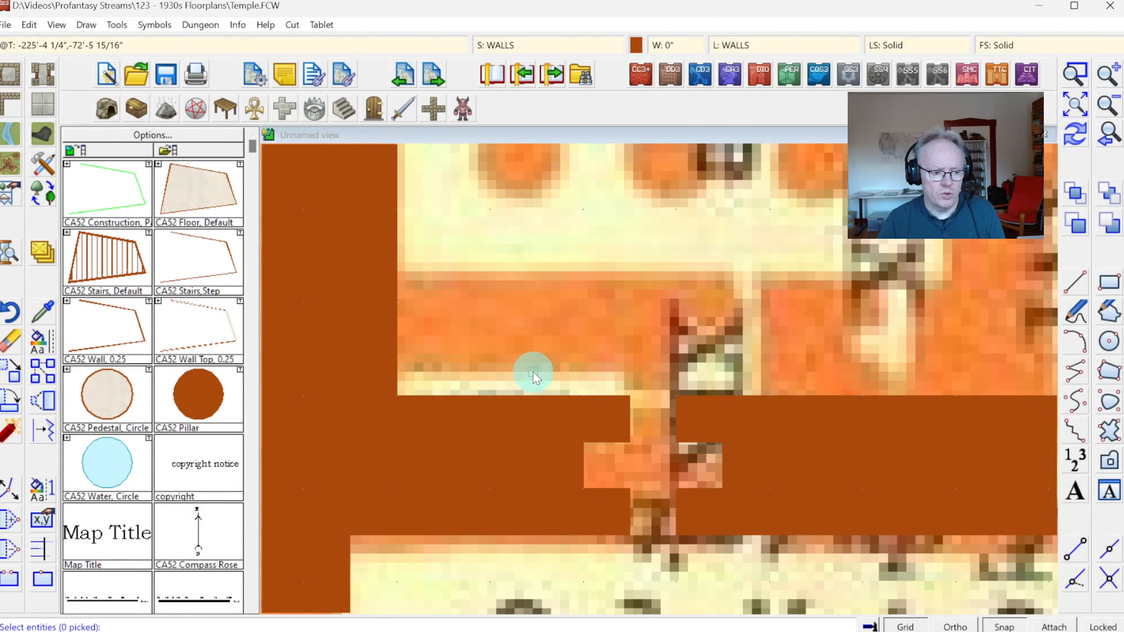
left_click_drag(539, 378, 752, 545)
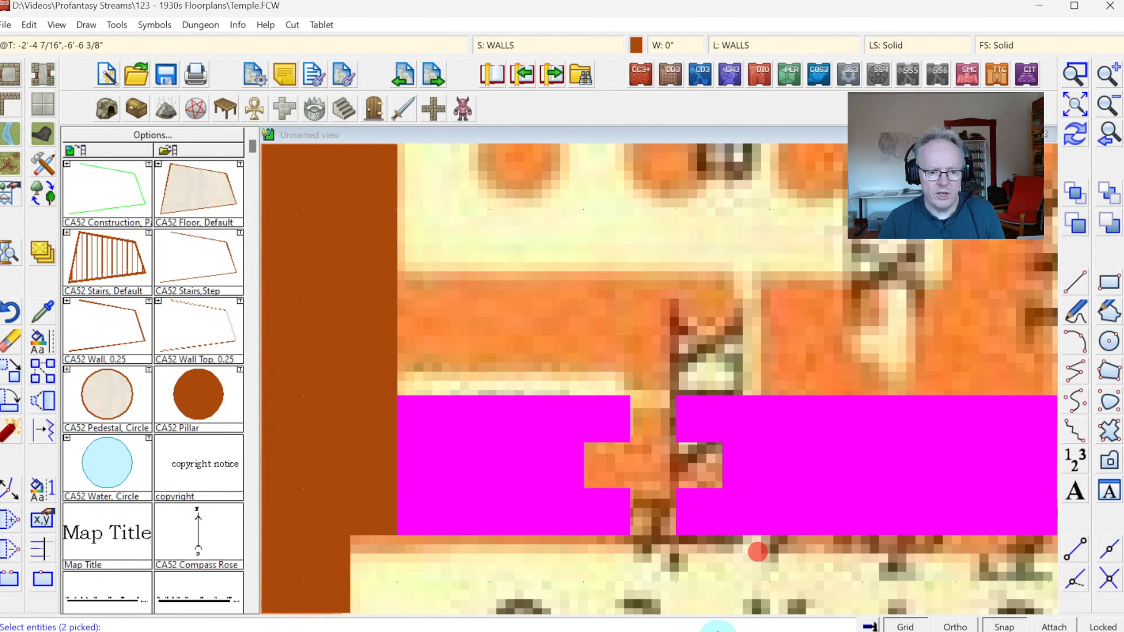
right_click(550, 349)
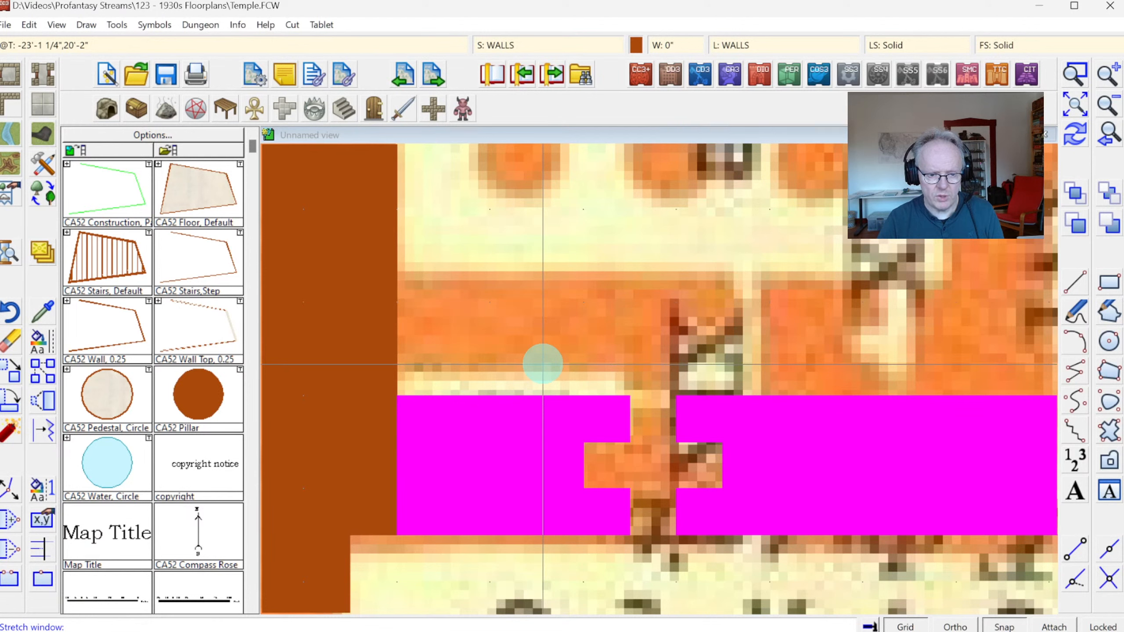
left_click(543, 364)
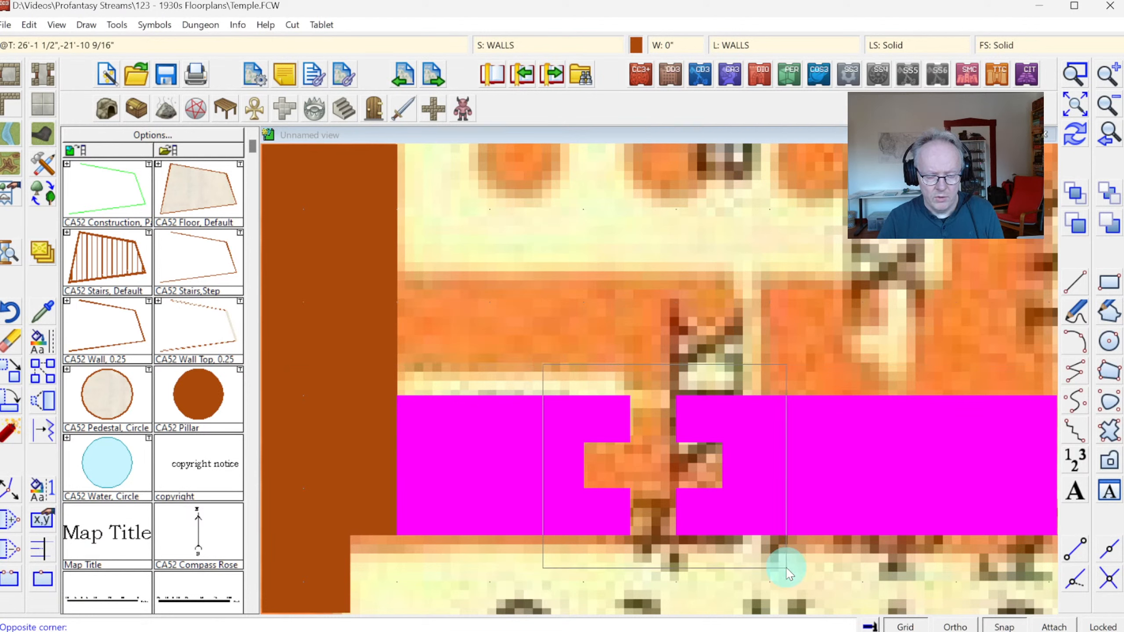
left_click(787, 569)
left_click(647, 459)
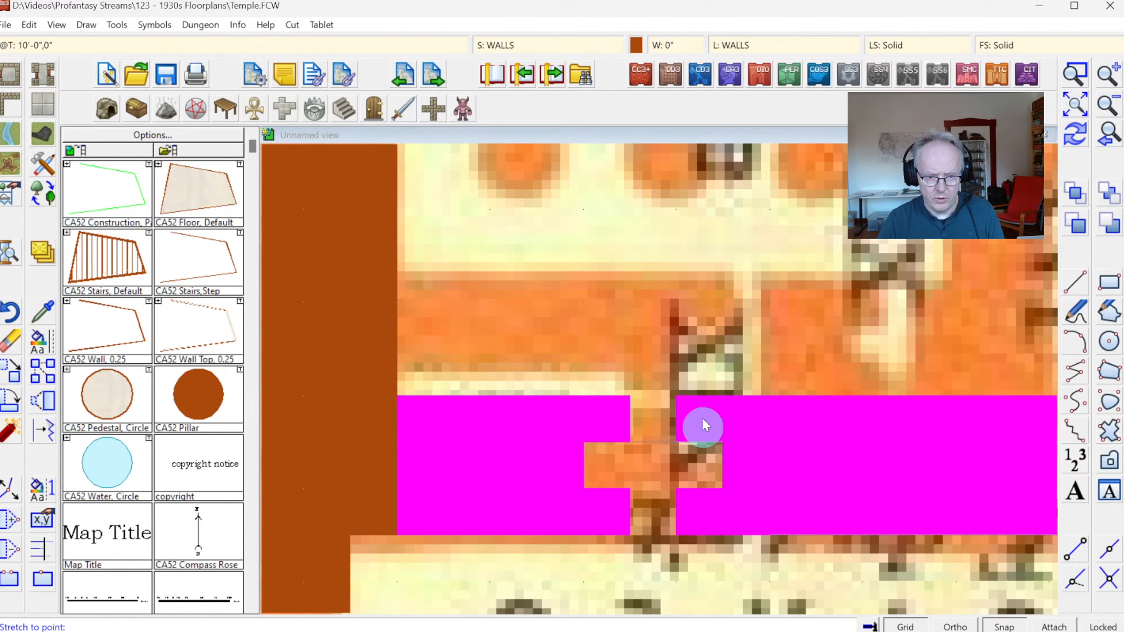
left_click(681, 454)
left_click(1077, 134)
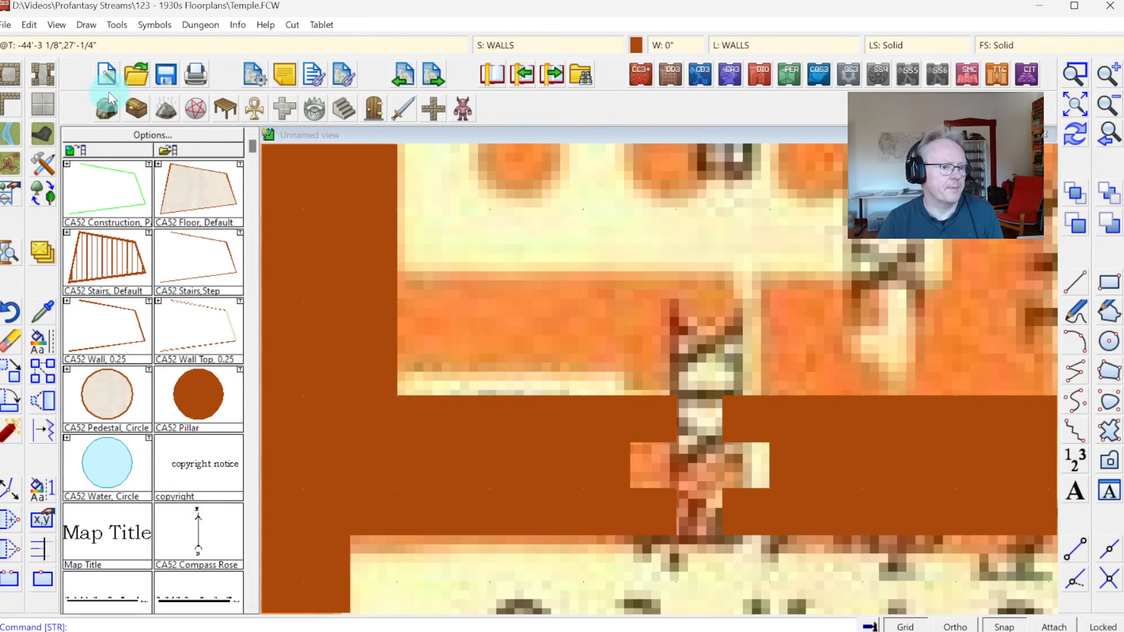
right_click(14, 118)
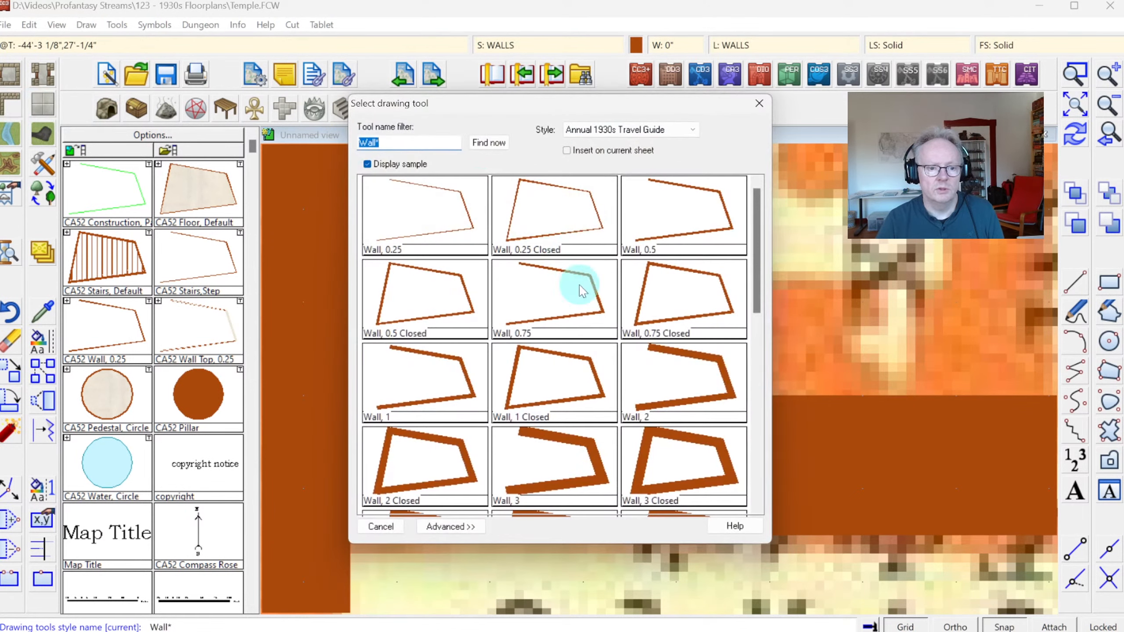
left_click(756, 338)
key("Escape")
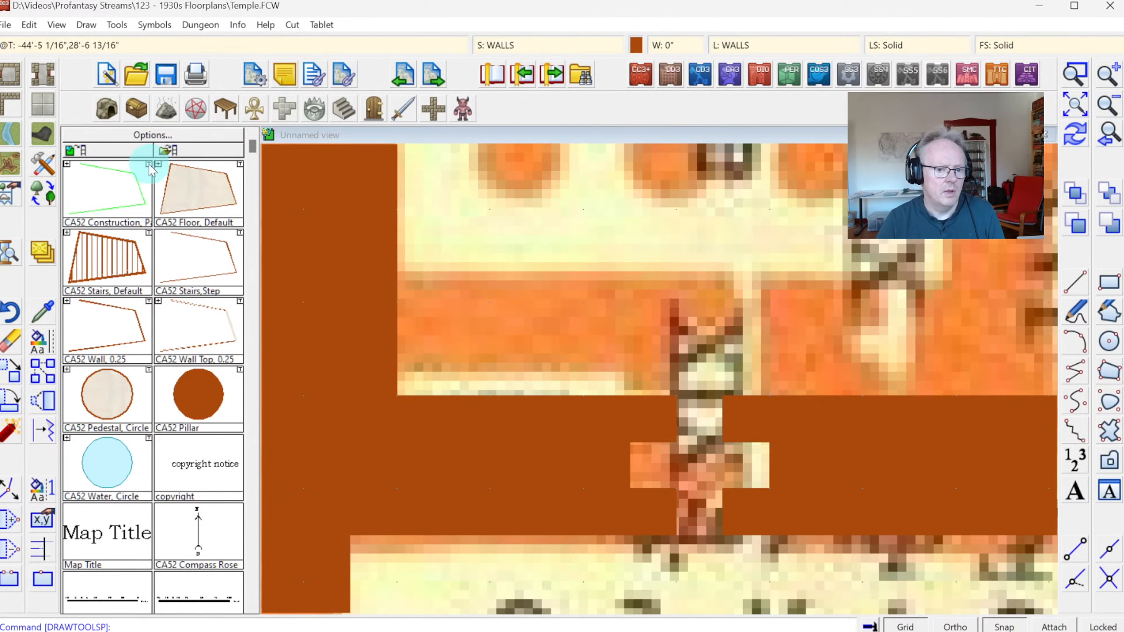
With the solid wall polygon tool, draw the L-shaped wall along the Hypostyle's lower edge from the thick side wall to the doorway by room XIX.
right_click(13, 109)
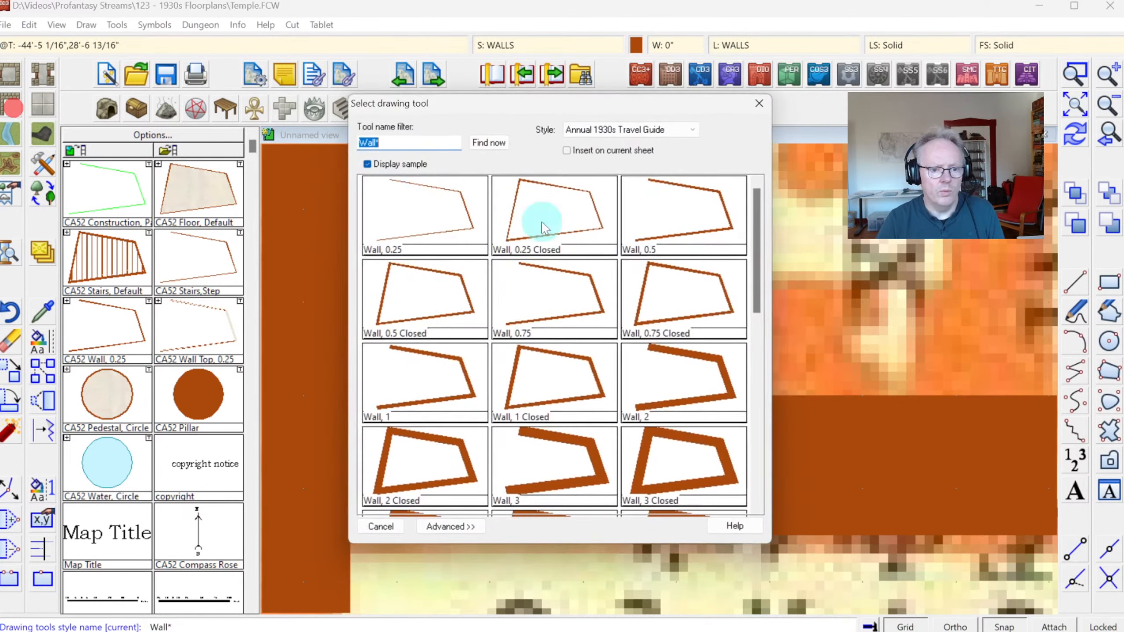
left_click(754, 335)
left_click(687, 382)
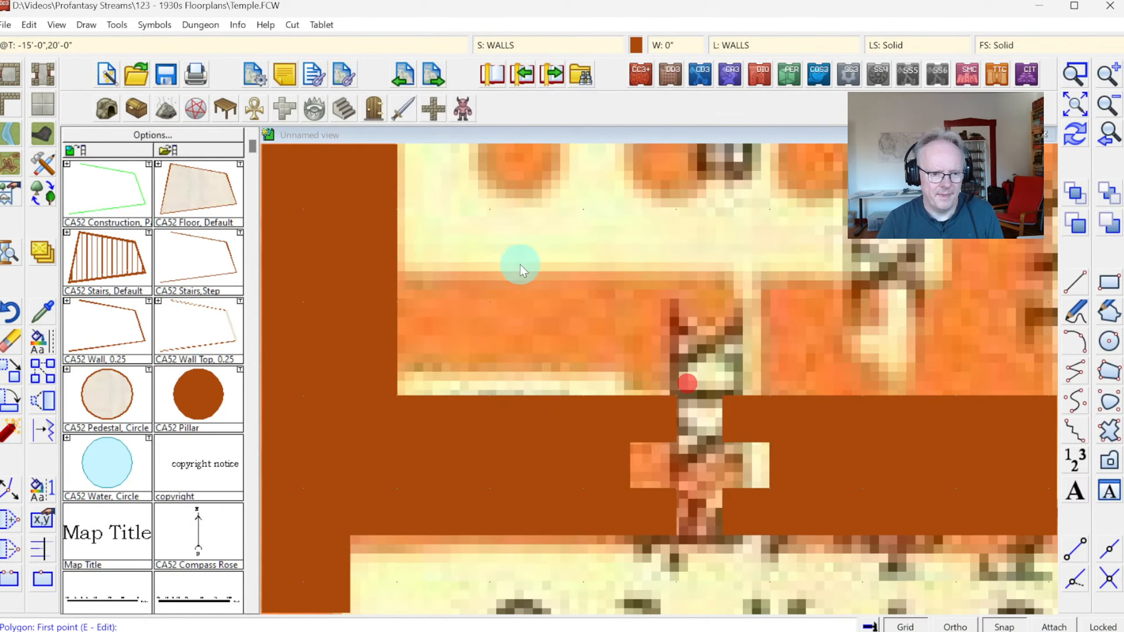
left_click(393, 244)
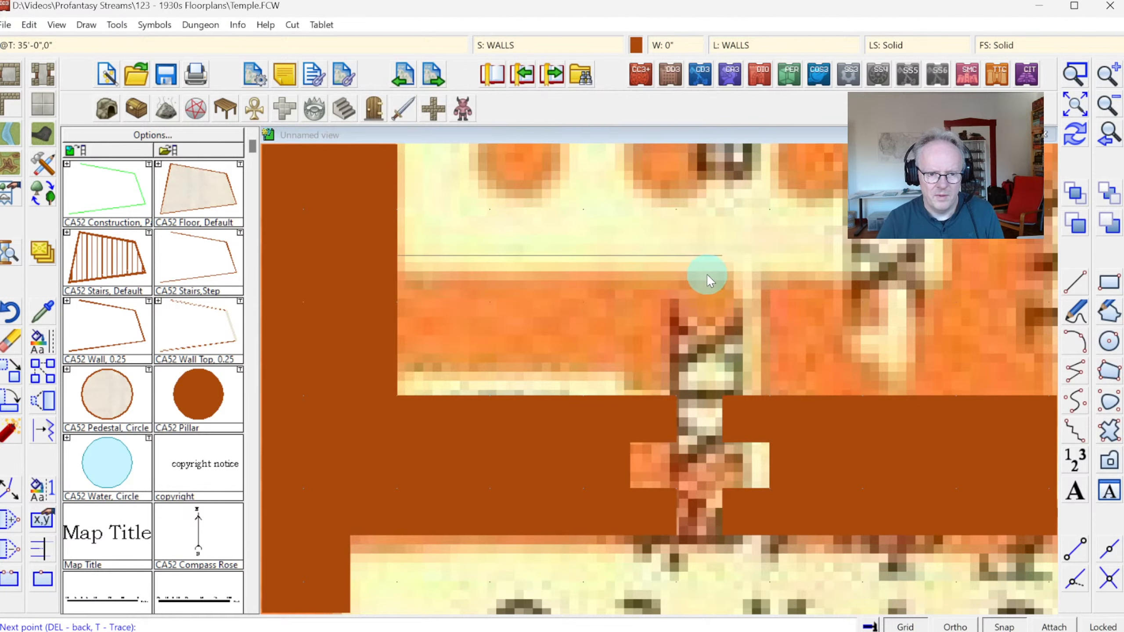
left_click(678, 268)
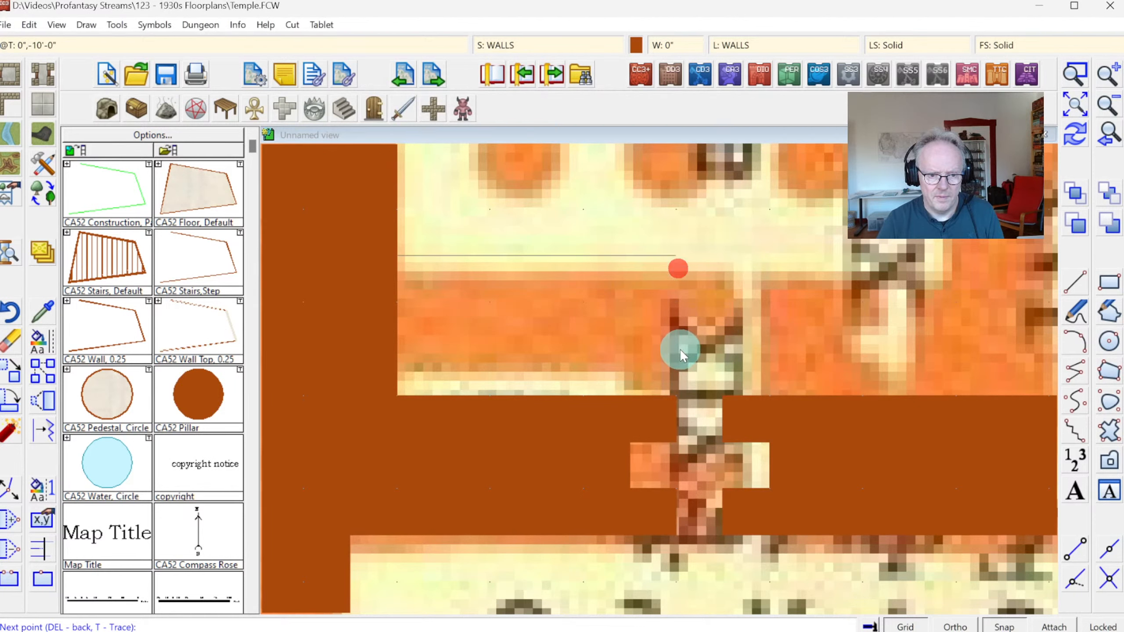
left_click(680, 350)
left_click(616, 353)
left_click(618, 301)
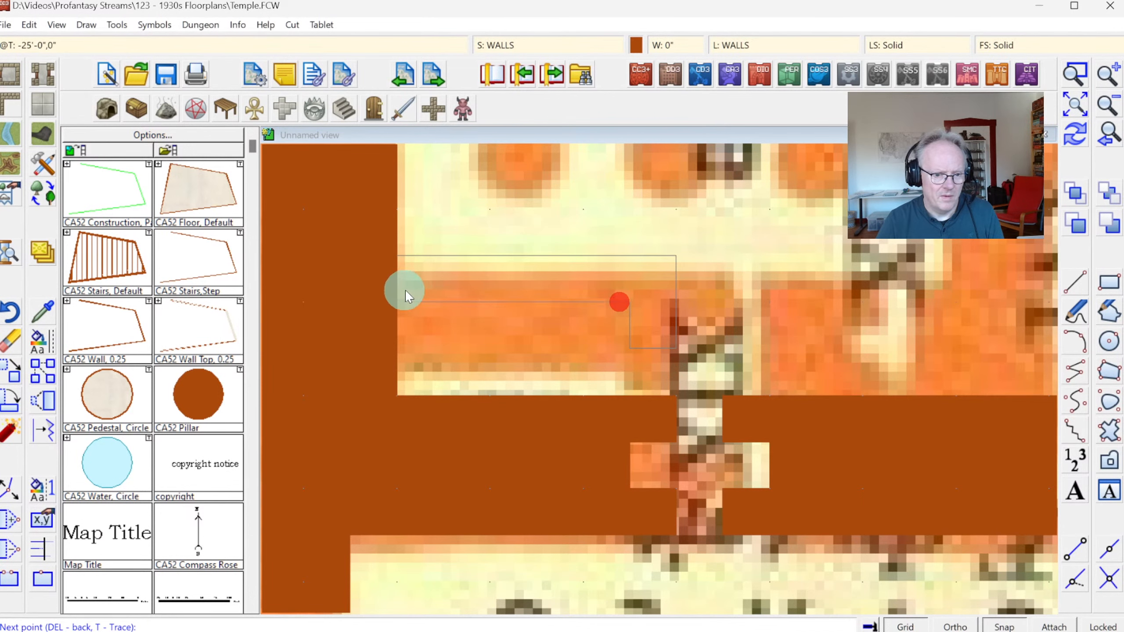
left_click(398, 294)
right_click(395, 296)
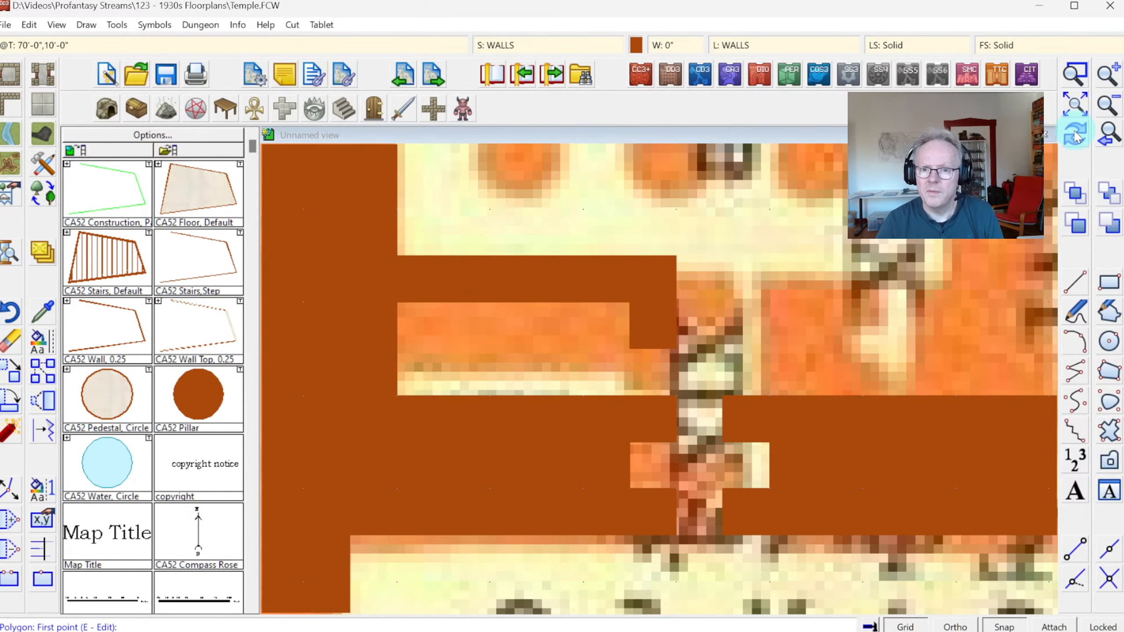
Start a wall polygon at the lower outer wall beside the room XIX doorway and trace the stepped edge around room XX's lower side.
left_click(1106, 119)
left_click(1105, 116)
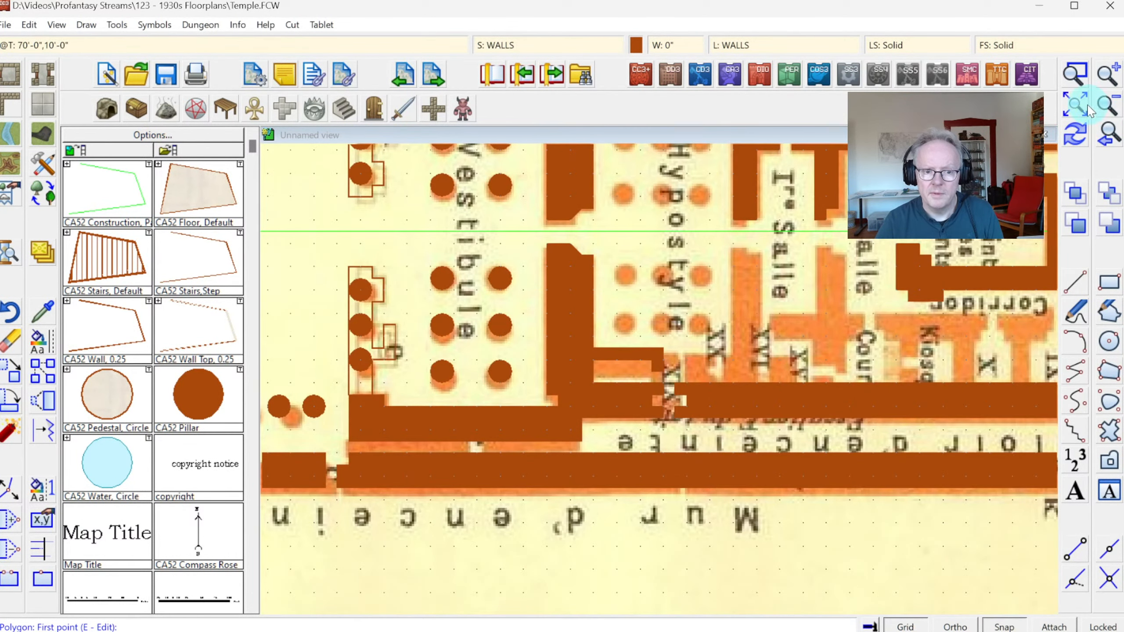
left_click(1076, 76)
left_click(615, 212)
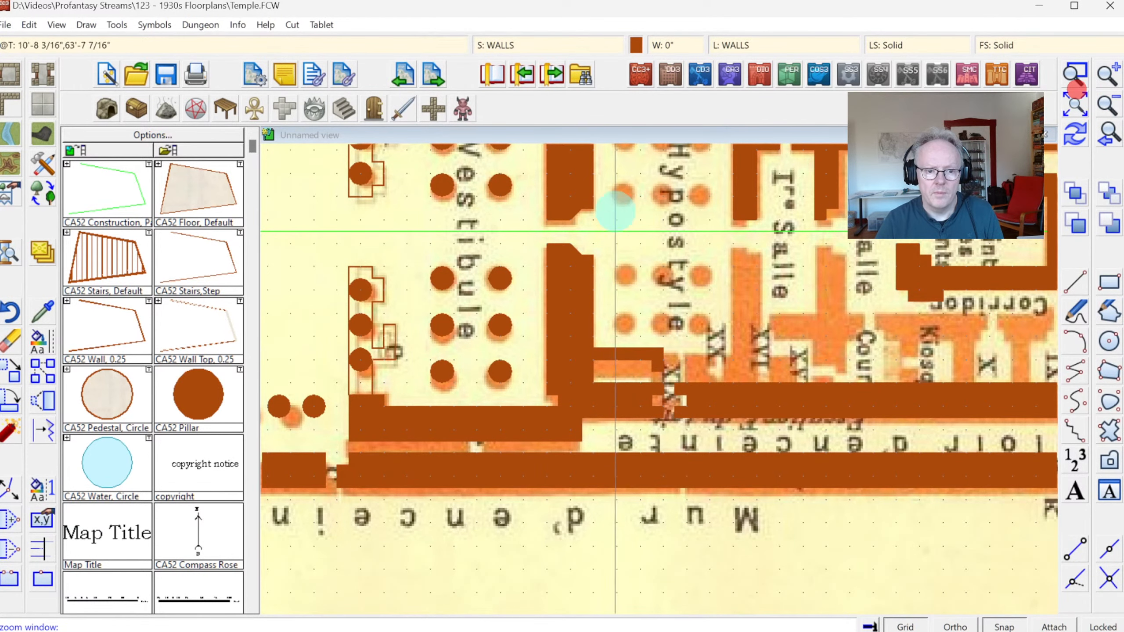
left_click(919, 451)
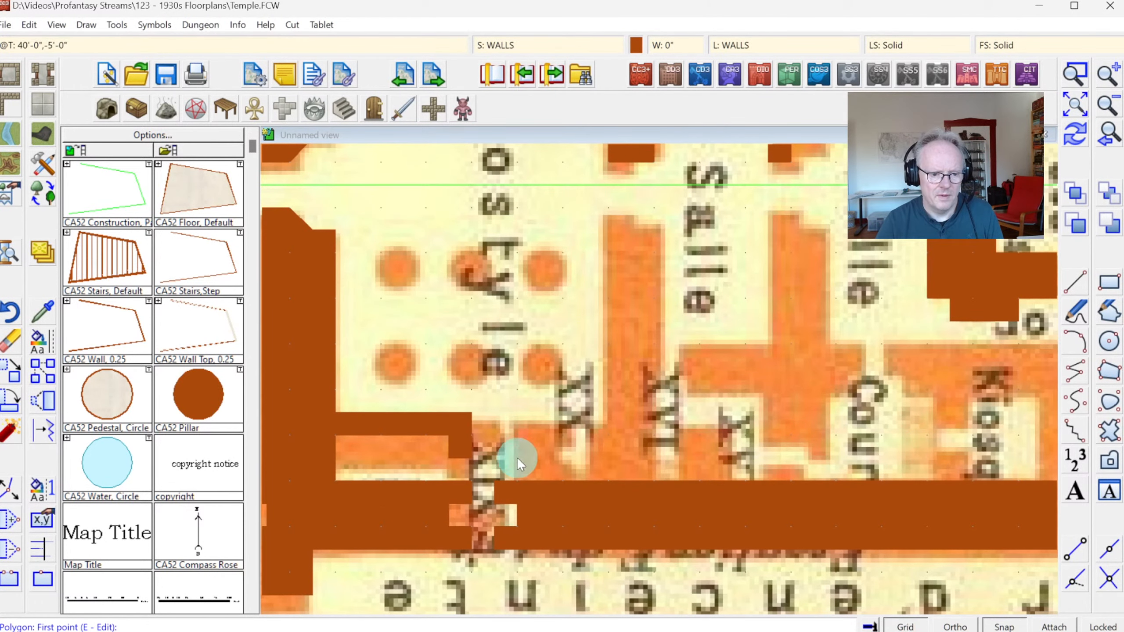
left_click(517, 484)
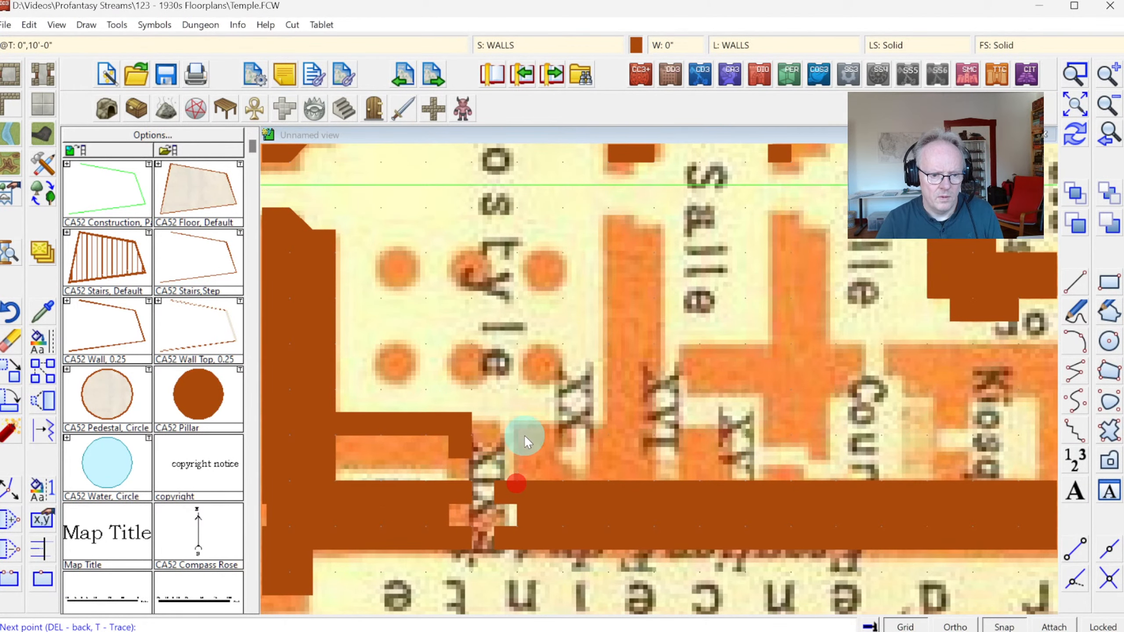
left_click(517, 412)
left_click(576, 418)
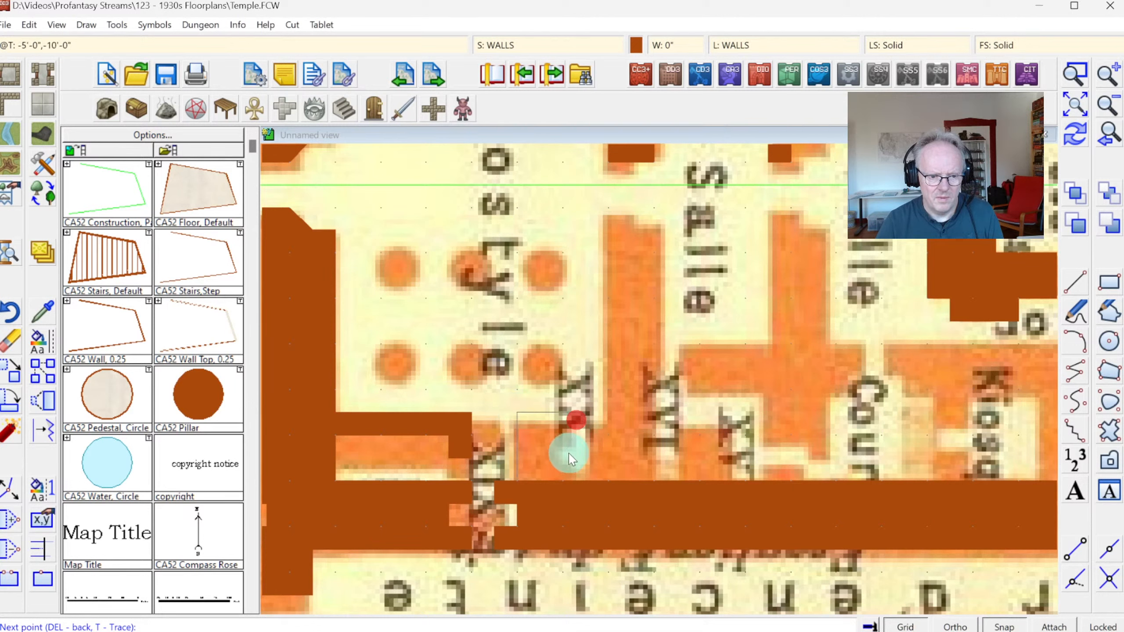
key("Delete")
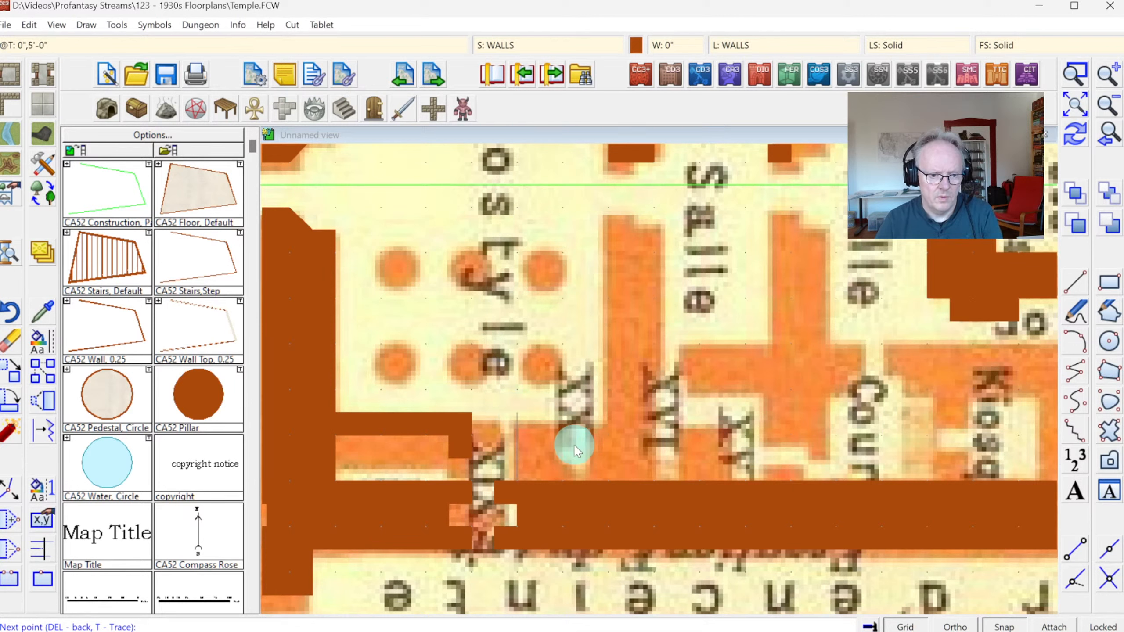
left_click(560, 417)
left_click(556, 449)
left_click(600, 454)
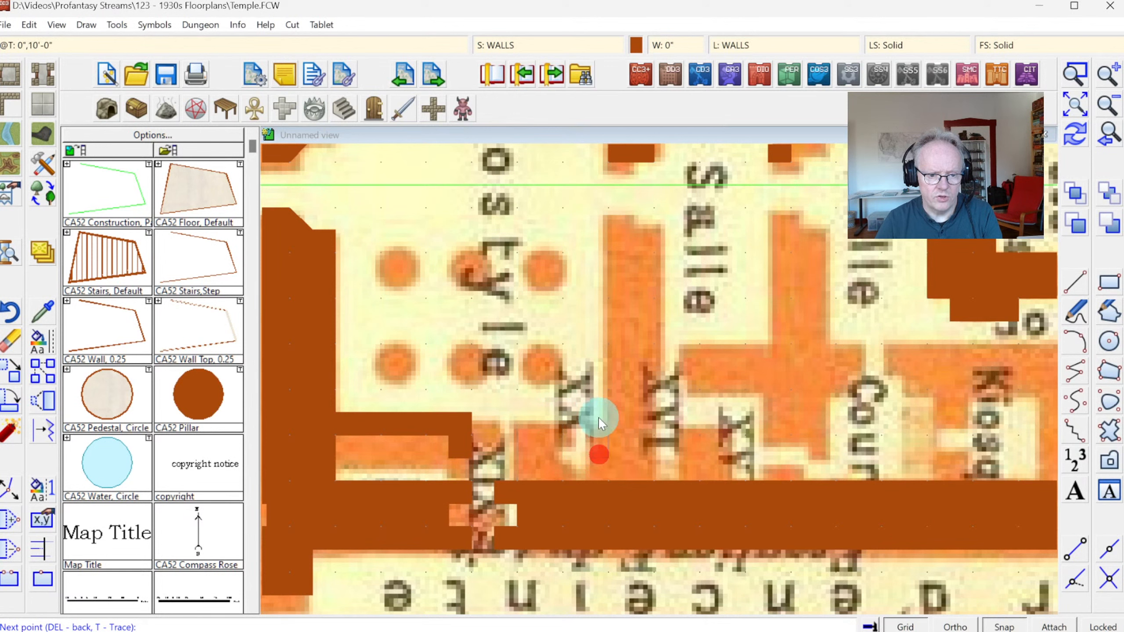
Continue the wall polygon around the wall between the Hypostyle and the first Salle, closing it at the lower outer wall.
left_click(611, 216)
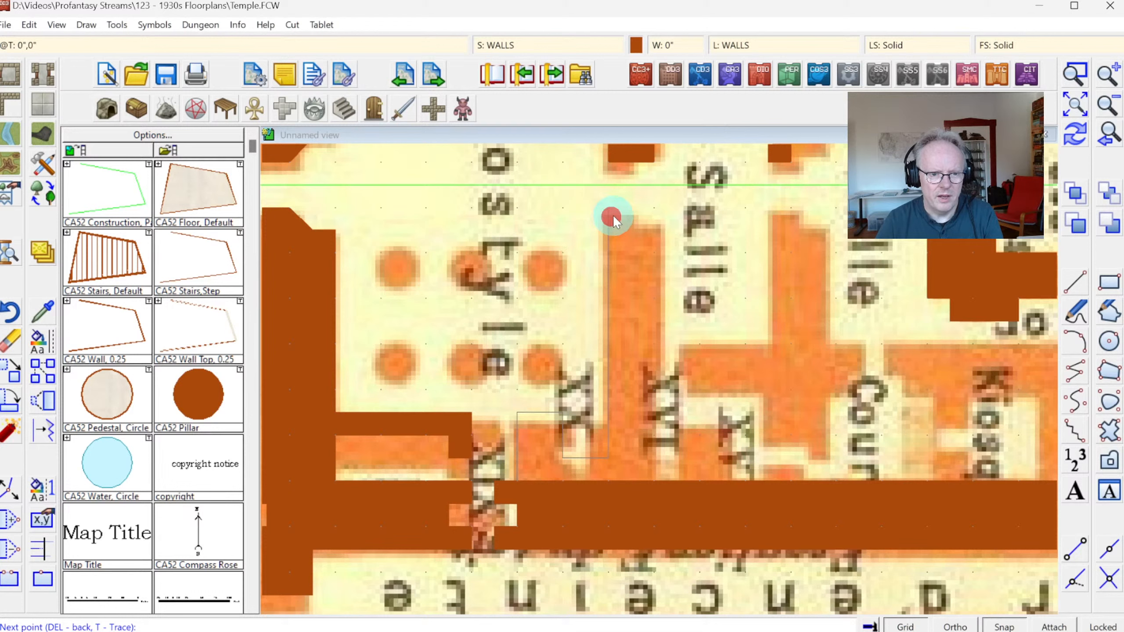
left_click(650, 207)
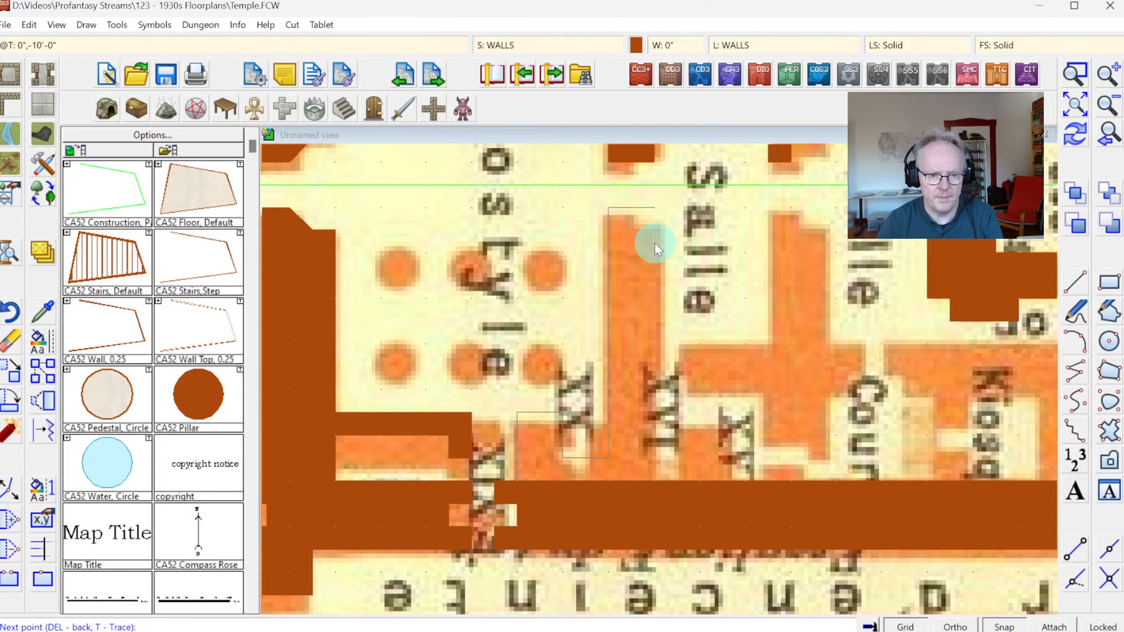
left_click(655, 480)
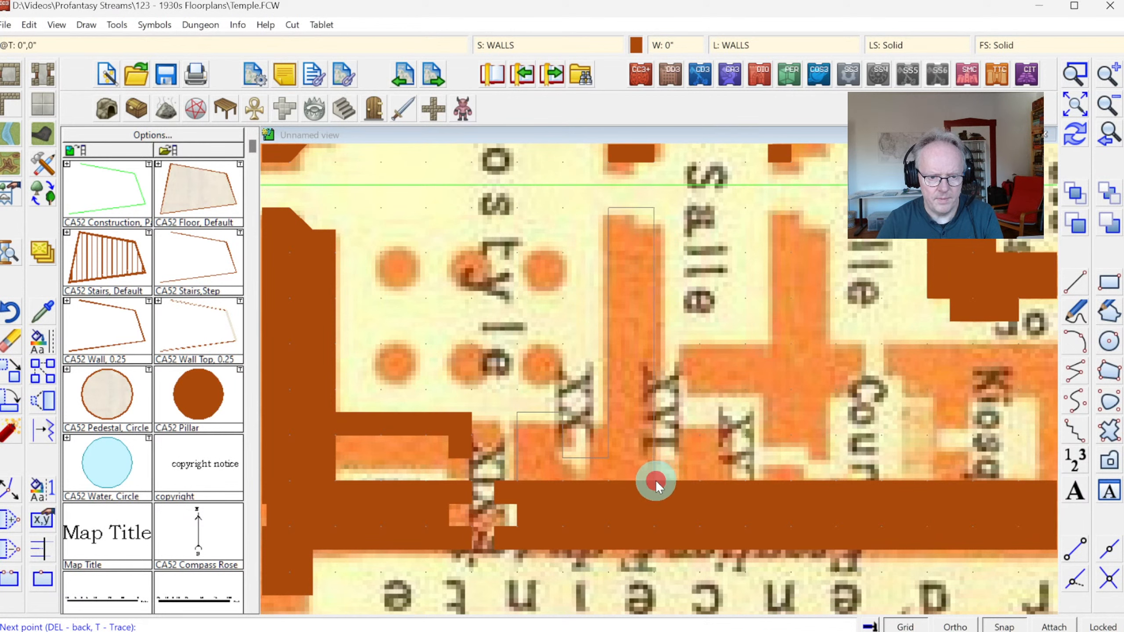
right_click(655, 480)
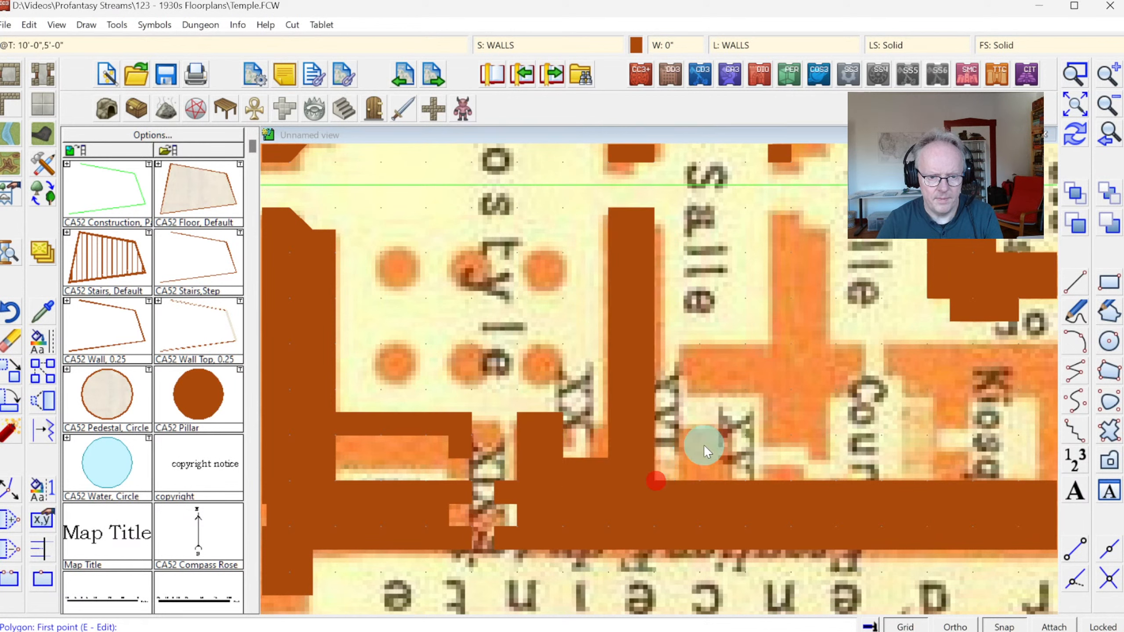
Start a wall polygon at the central doorway between the two Salles and trace its stepped side past the Cour doorway to its lower end.
left_click(770, 207)
left_click(791, 208)
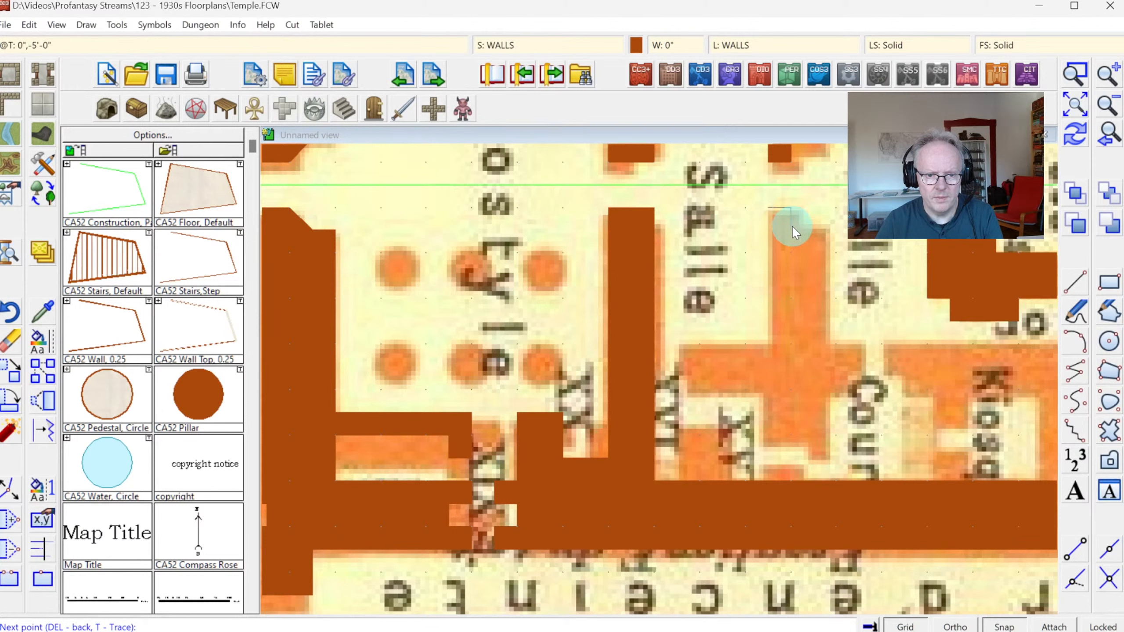
left_click(792, 226)
left_click(824, 230)
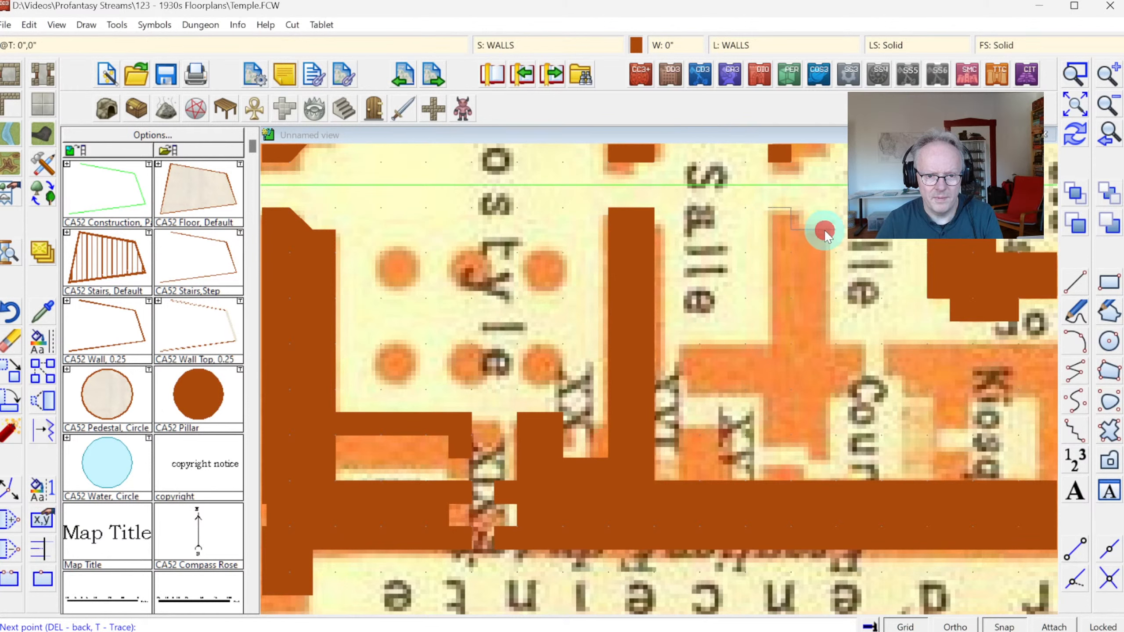
left_click(828, 230)
left_click(824, 344)
left_click(867, 350)
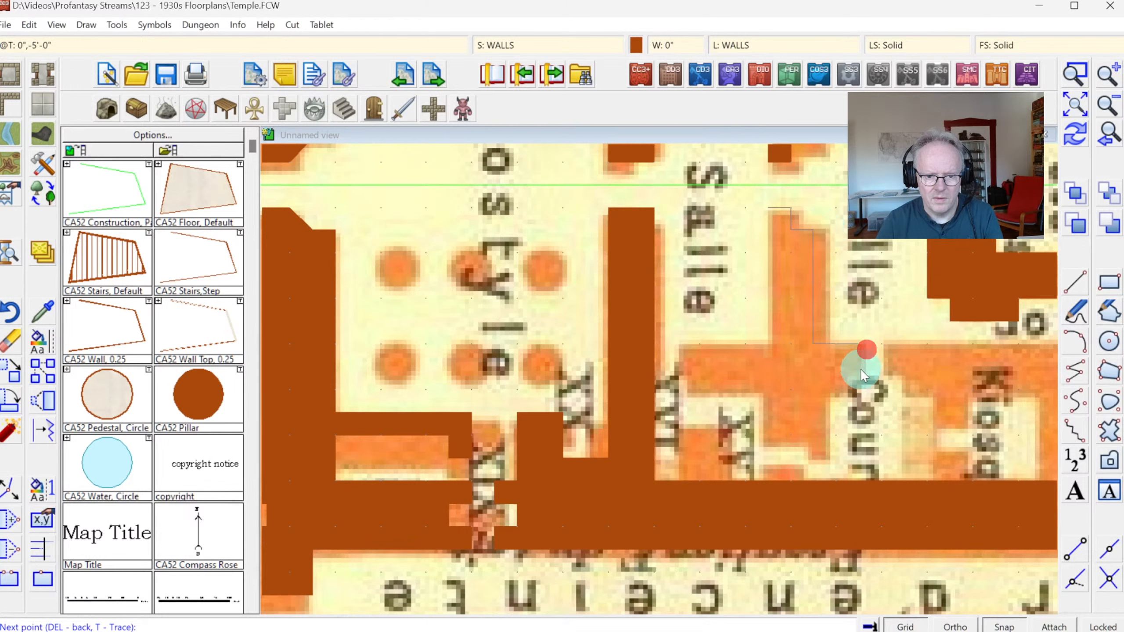
left_click(827, 373)
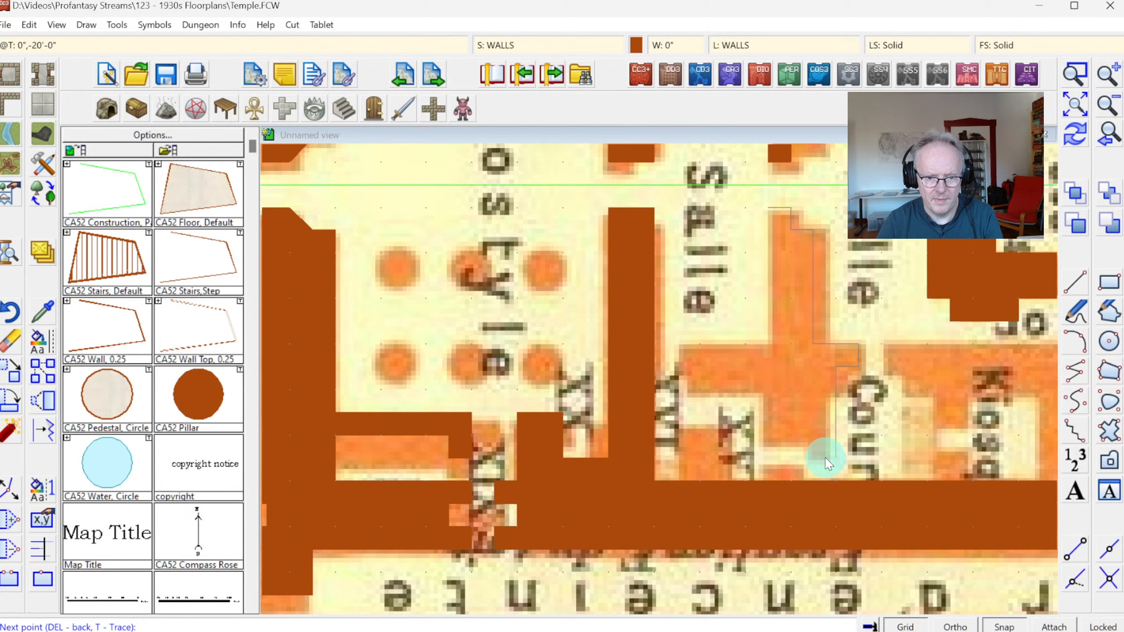
left_click(813, 461)
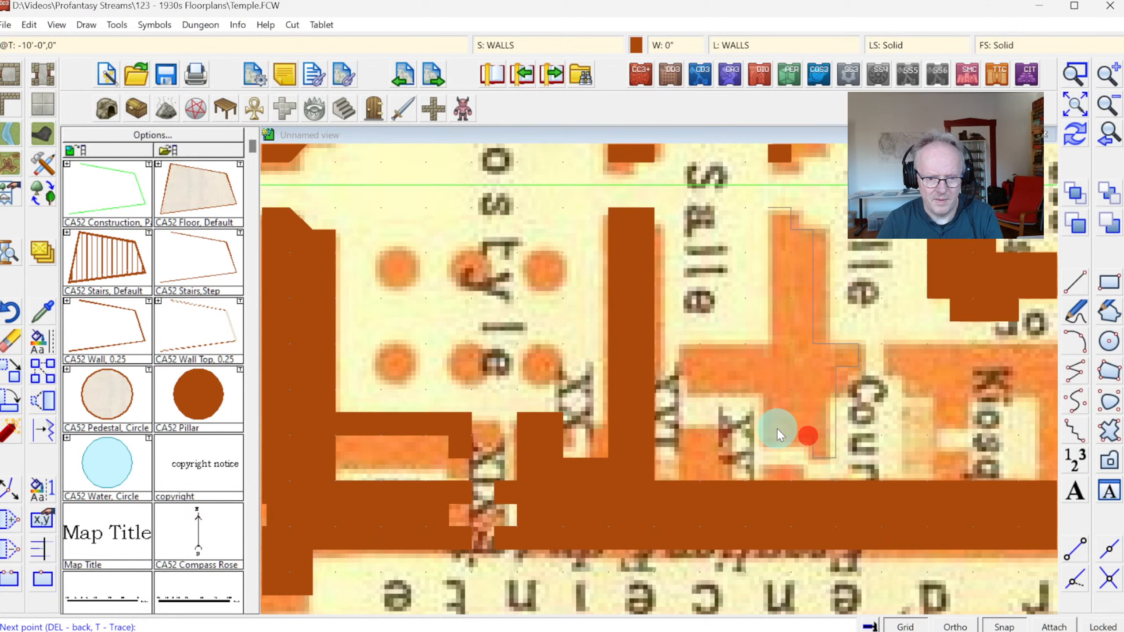
Trace the wall polygon back around the upper side of room XV and along the first Salle's lower edge, closing the cross-shaped wall.
left_click(762, 394)
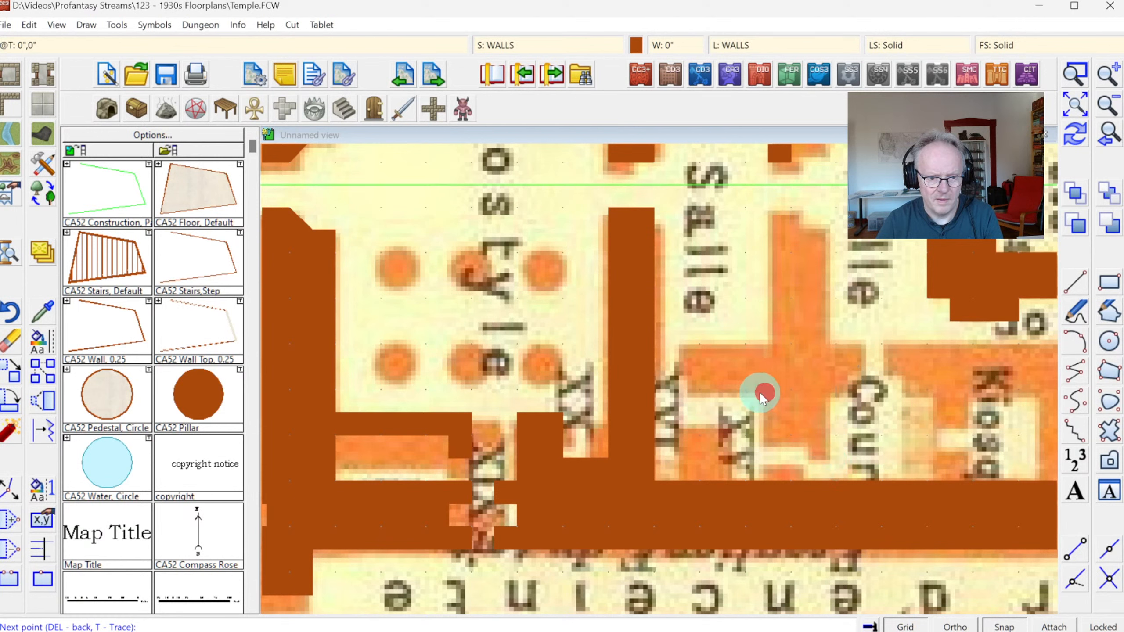
left_click(687, 383)
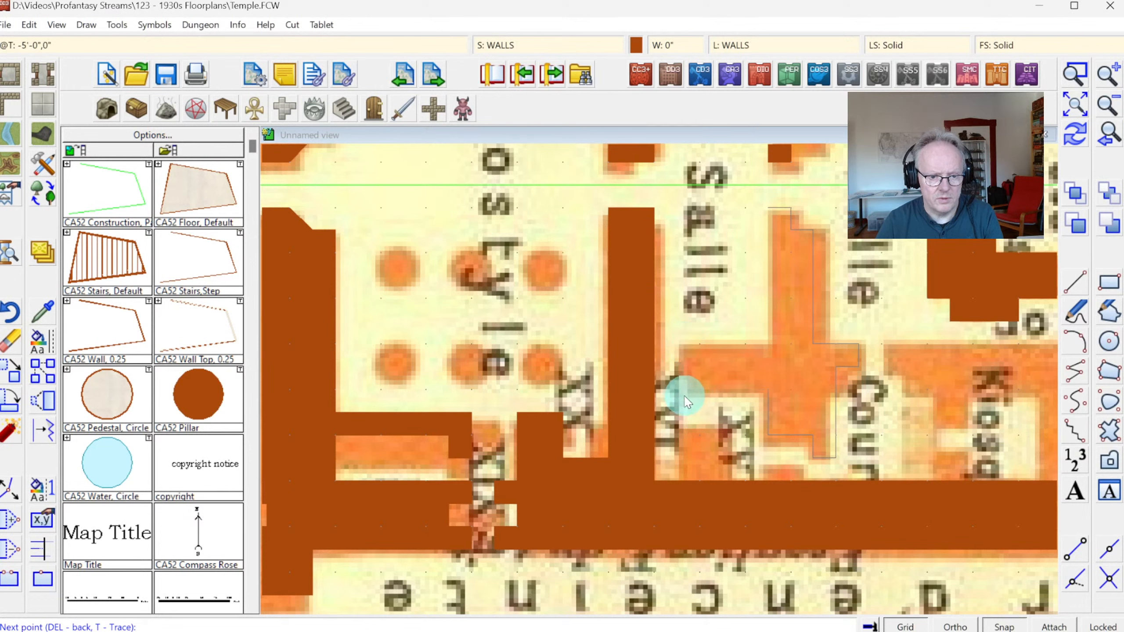
left_click(682, 389)
left_click(683, 344)
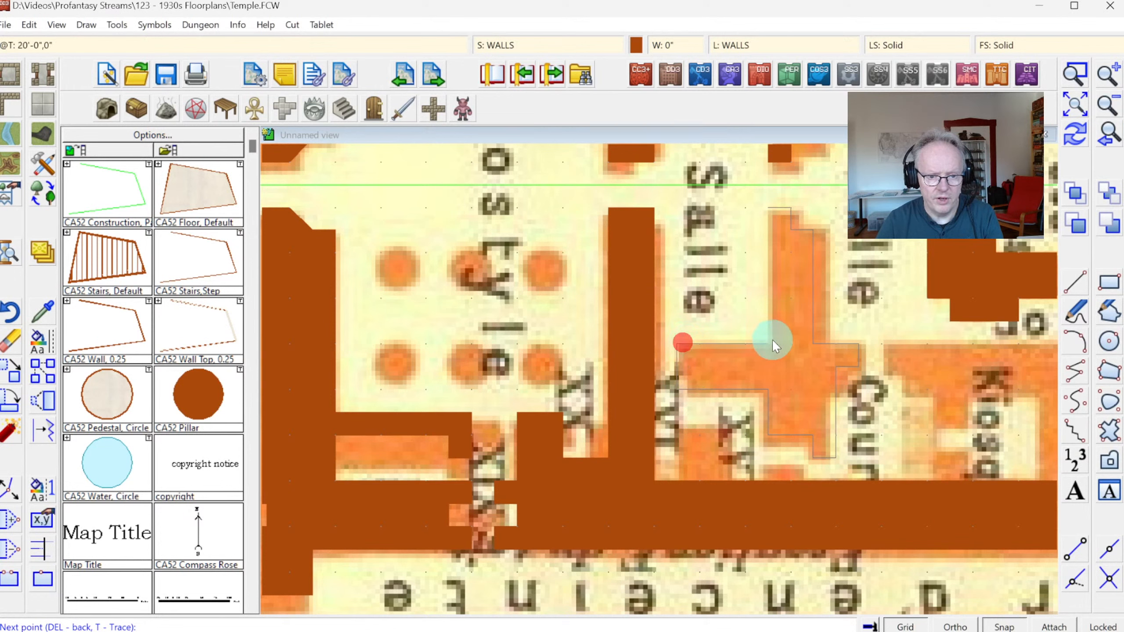
left_click(771, 339)
right_click(799, 284)
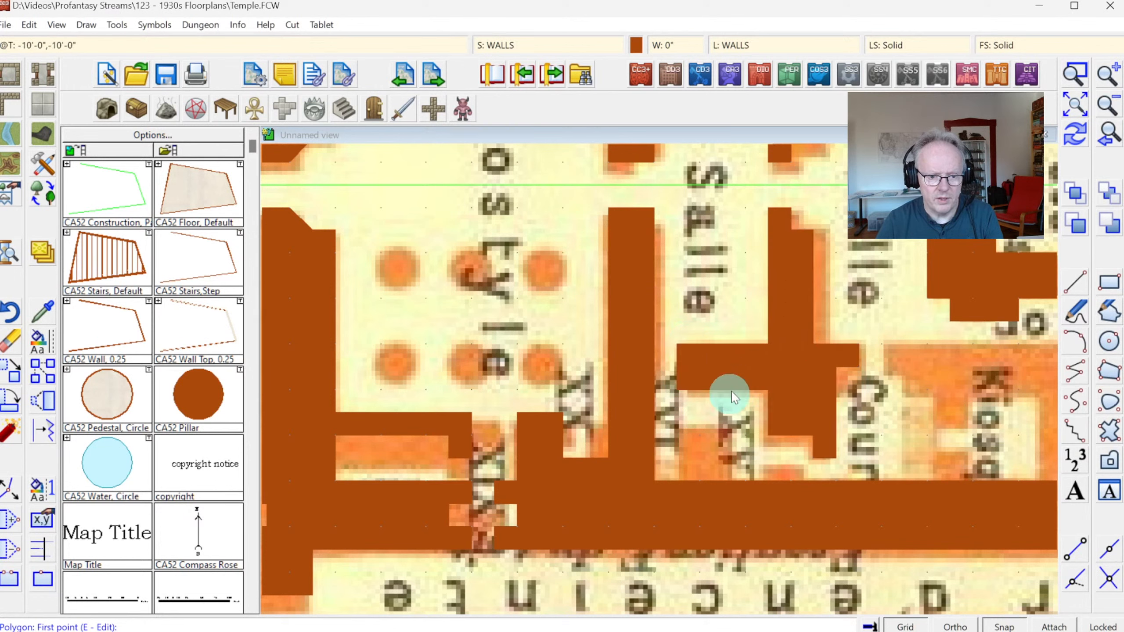
Draw two small wall blocks on the lower outer wall, one between rooms XVI and XV and one below room XV's Cour doorway.
left_click(681, 427)
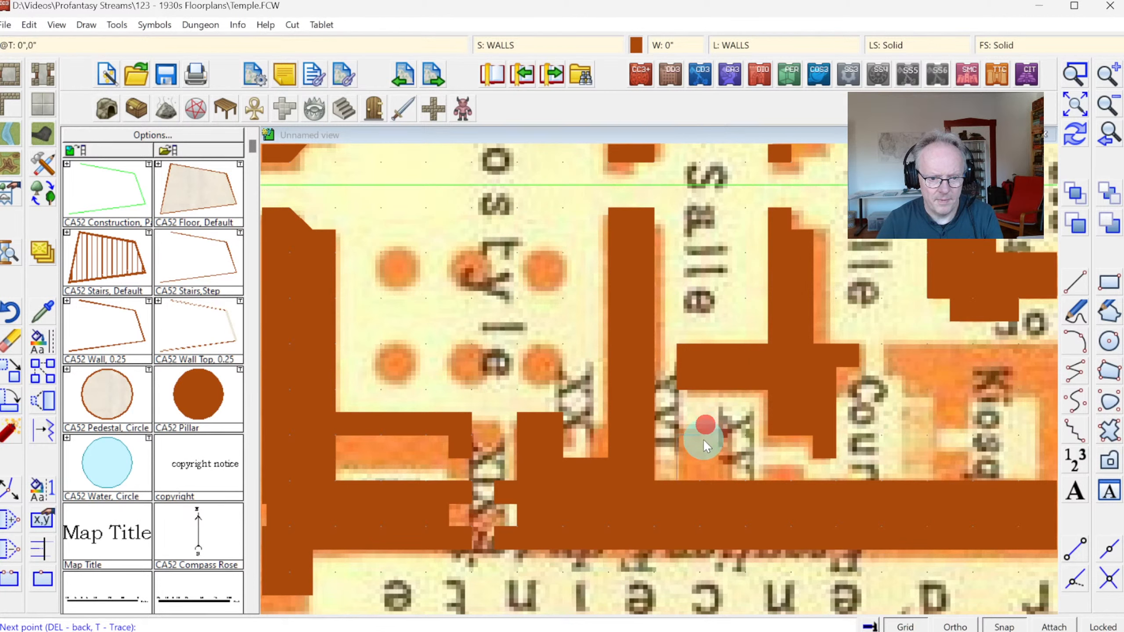
left_click(723, 444)
left_click(723, 478)
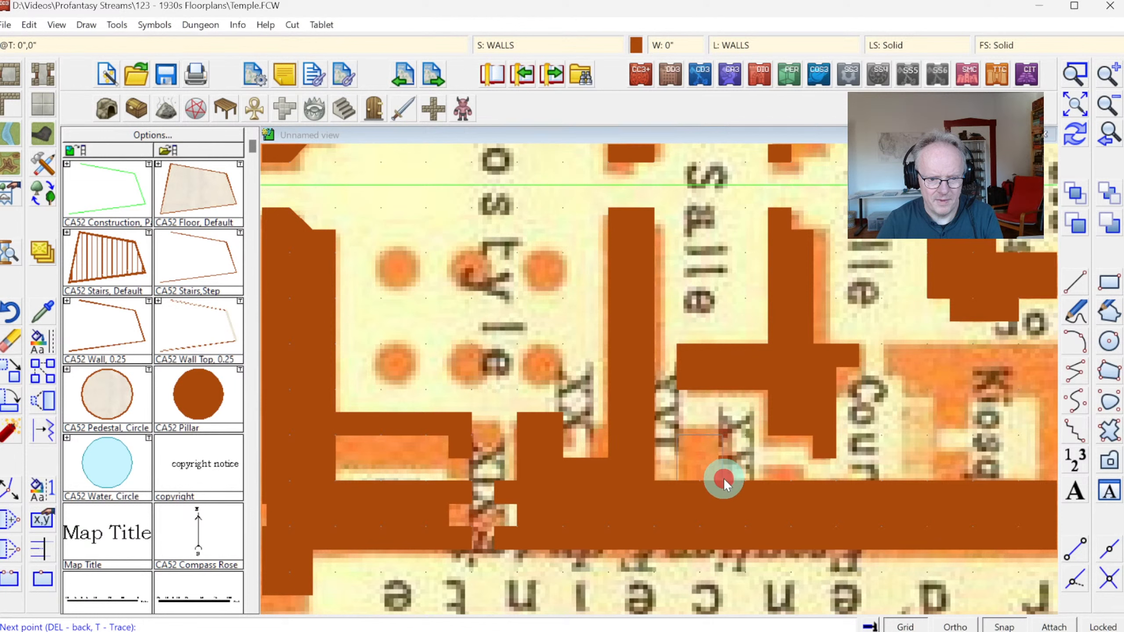
right_click(737, 484)
left_click(762, 483)
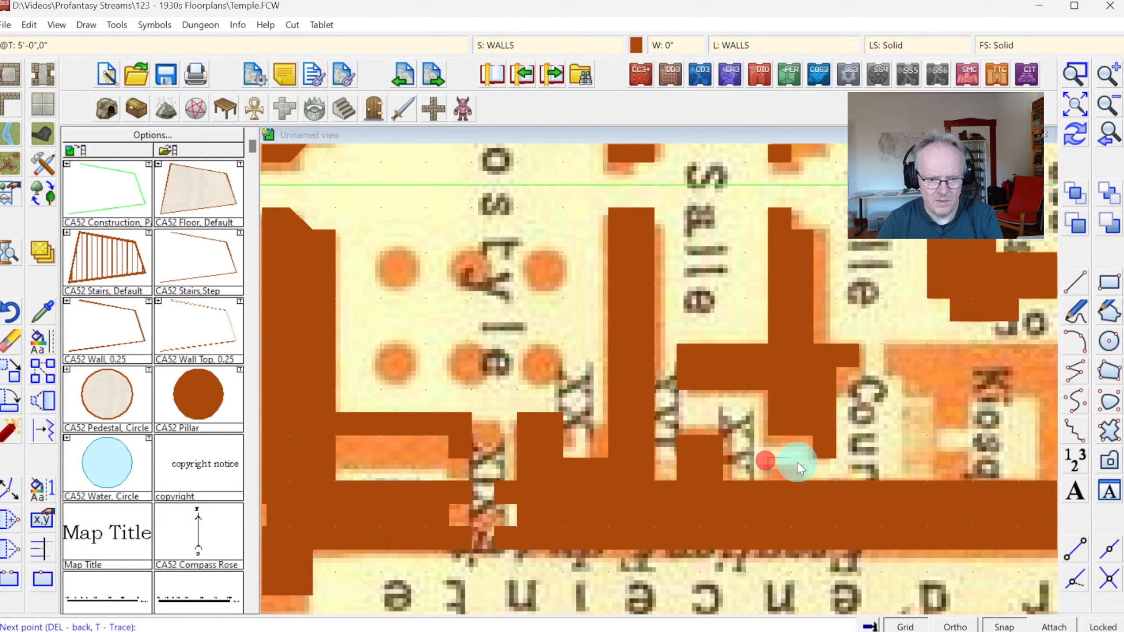
right_click(789, 482)
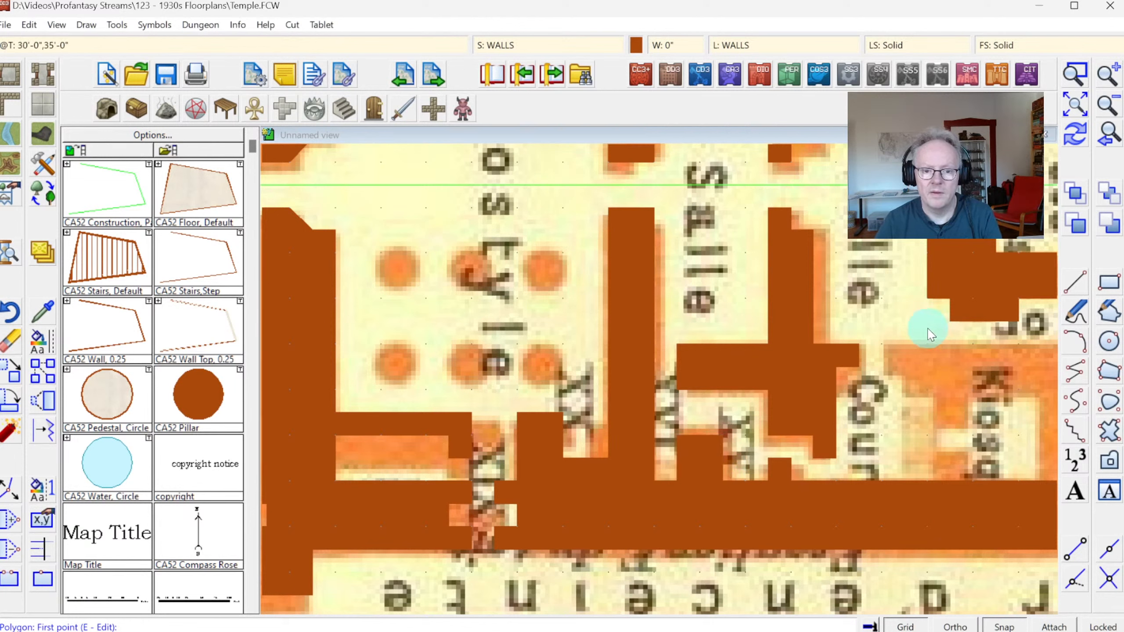
Draw the wall polygon around the Kiosque from the Cour doorway to room X's doorway, and add the small wall block at the Kiosque's lower entrance.
left_click(883, 363)
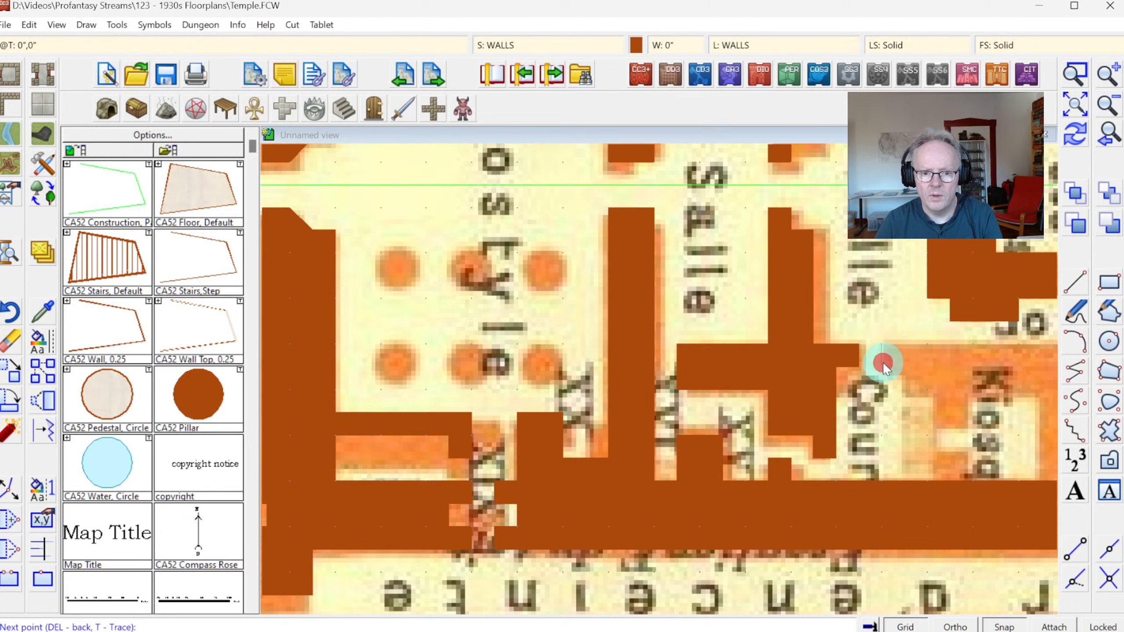
left_click(902, 393)
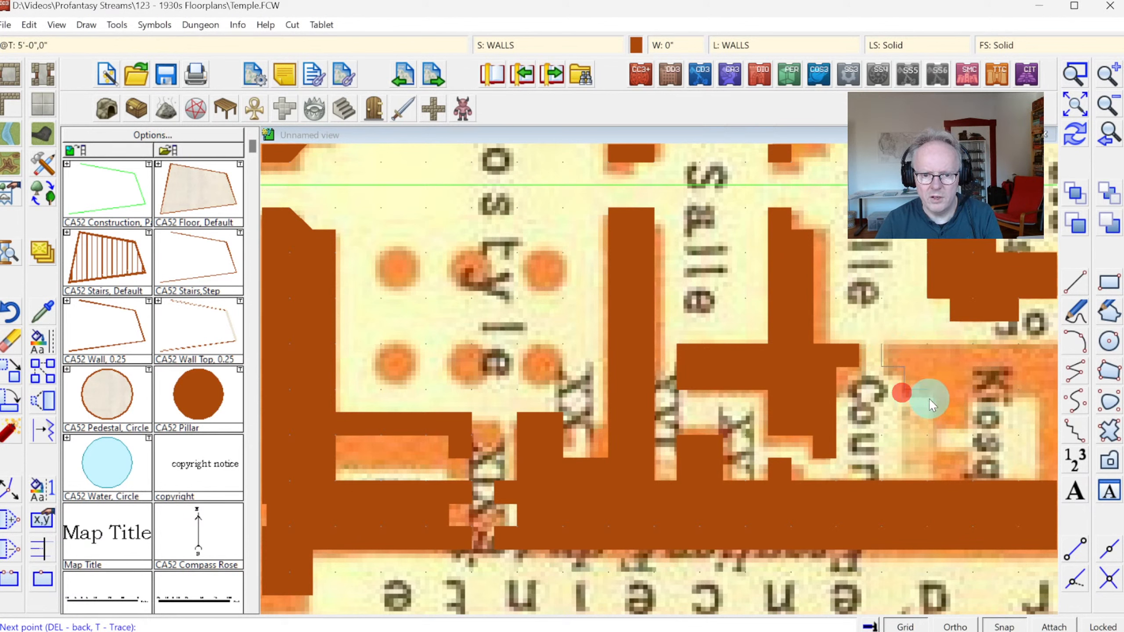
left_click(973, 437)
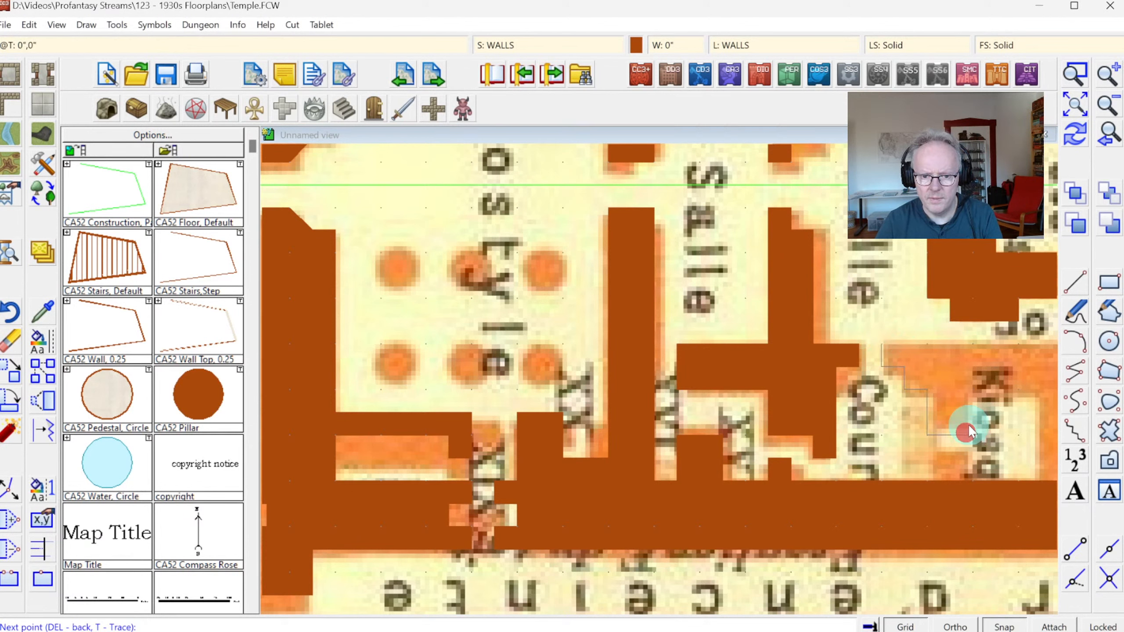
left_click(969, 391)
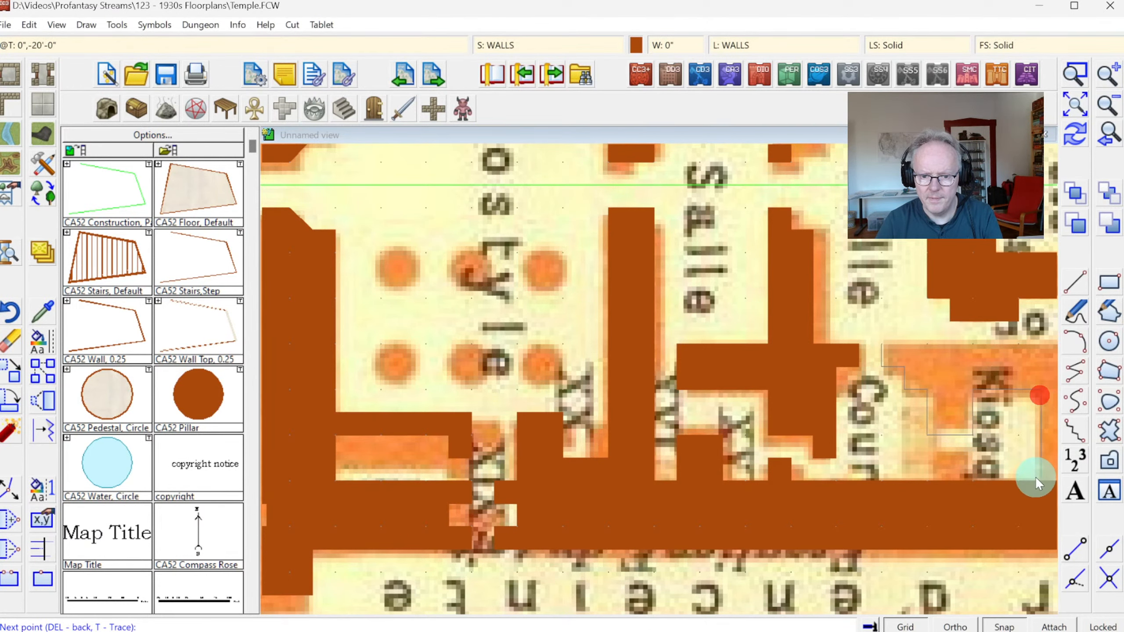
left_click(1108, 138)
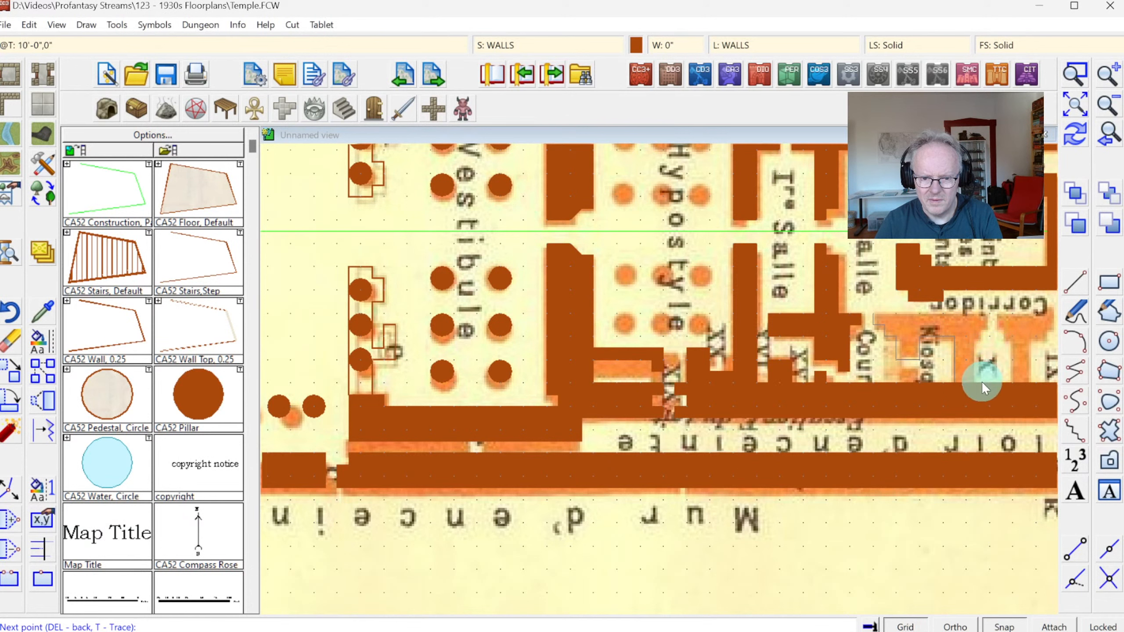
left_click(979, 337)
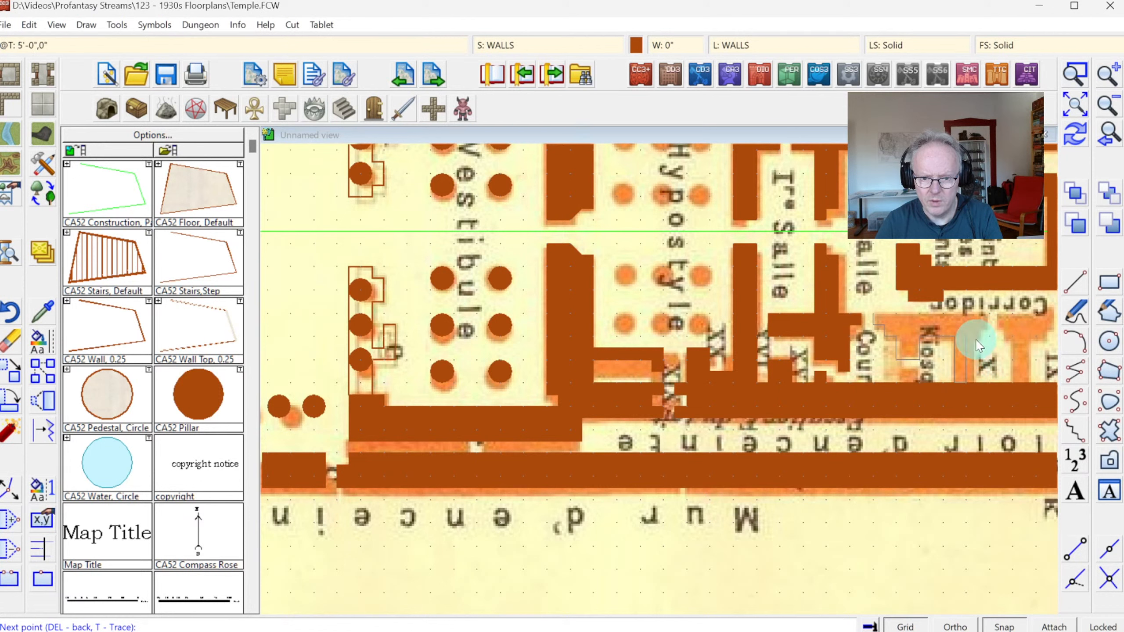
left_click(980, 326)
left_click(992, 325)
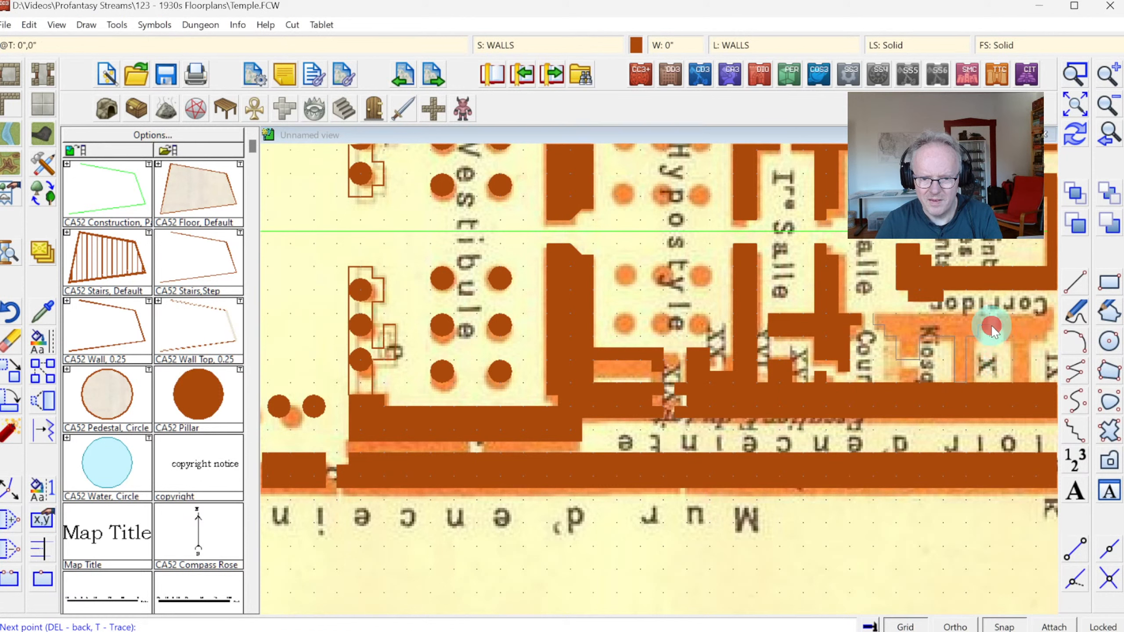
left_click(991, 310)
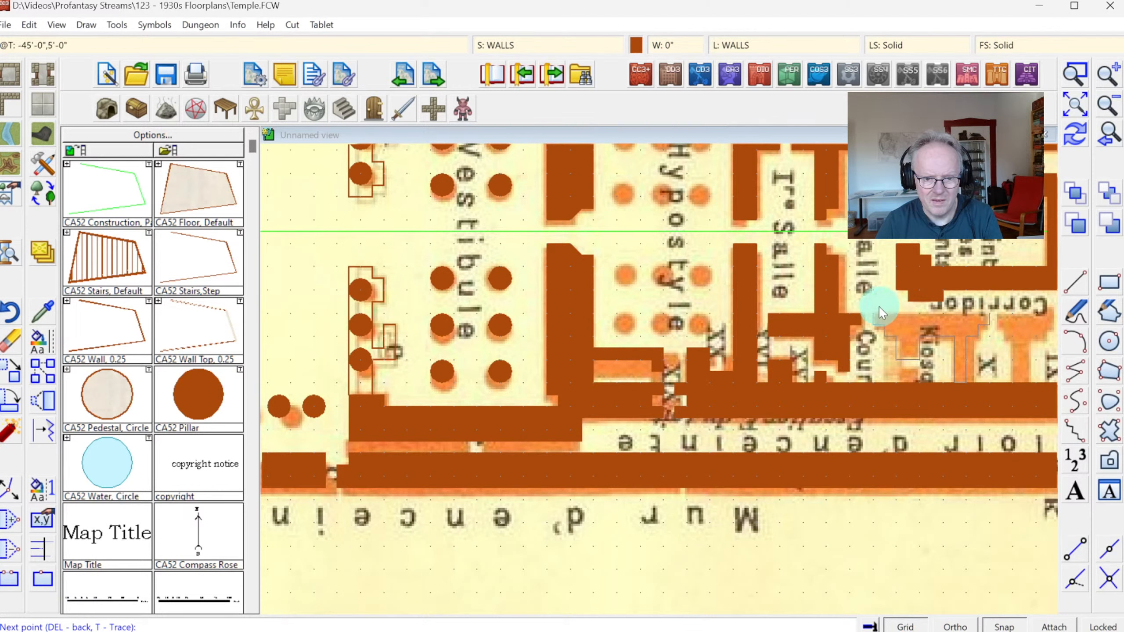
right_click(889, 309)
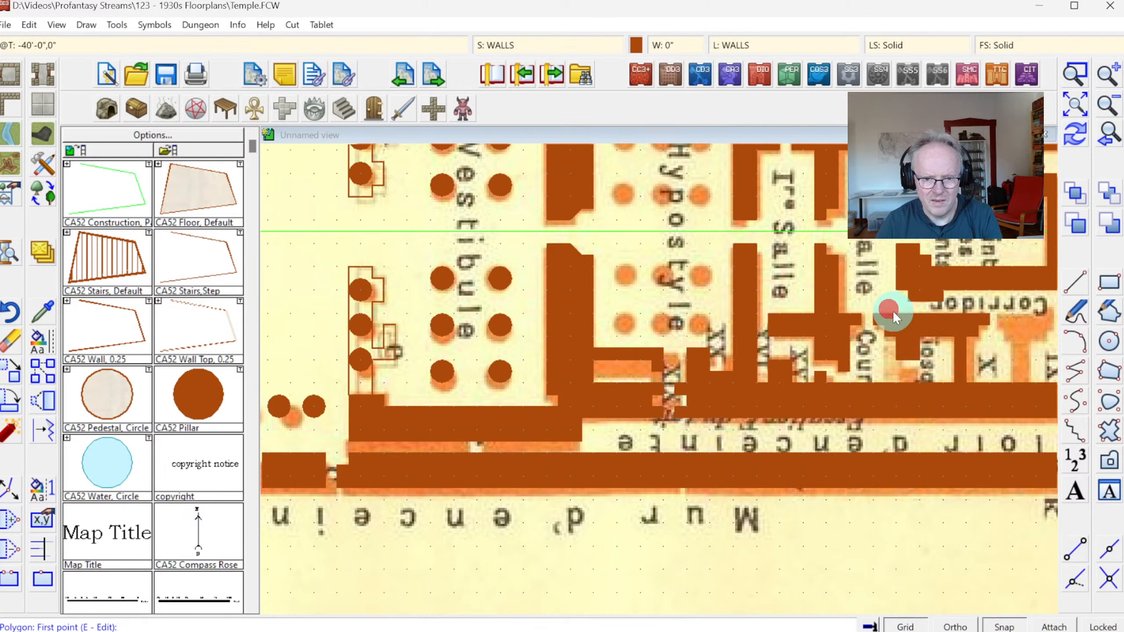
left_click(895, 382)
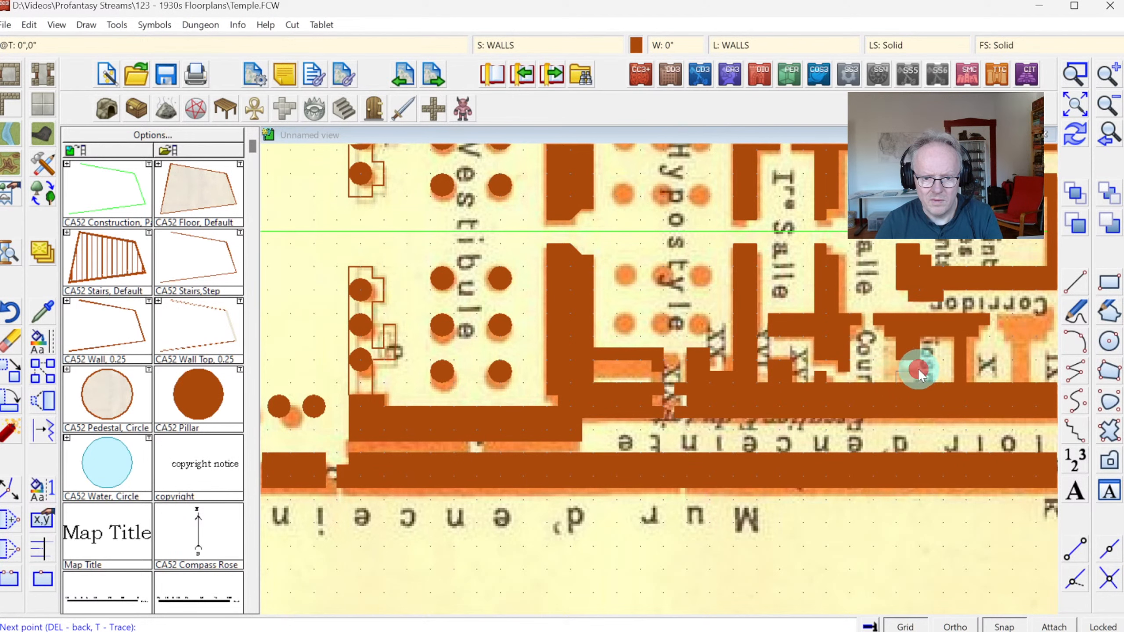
right_click(917, 384)
Start a Wall, Current Width Closed polygon at the corridor edge by room X's doorway and trace it between rooms X and IX to the outer wall.
left_click(1109, 135)
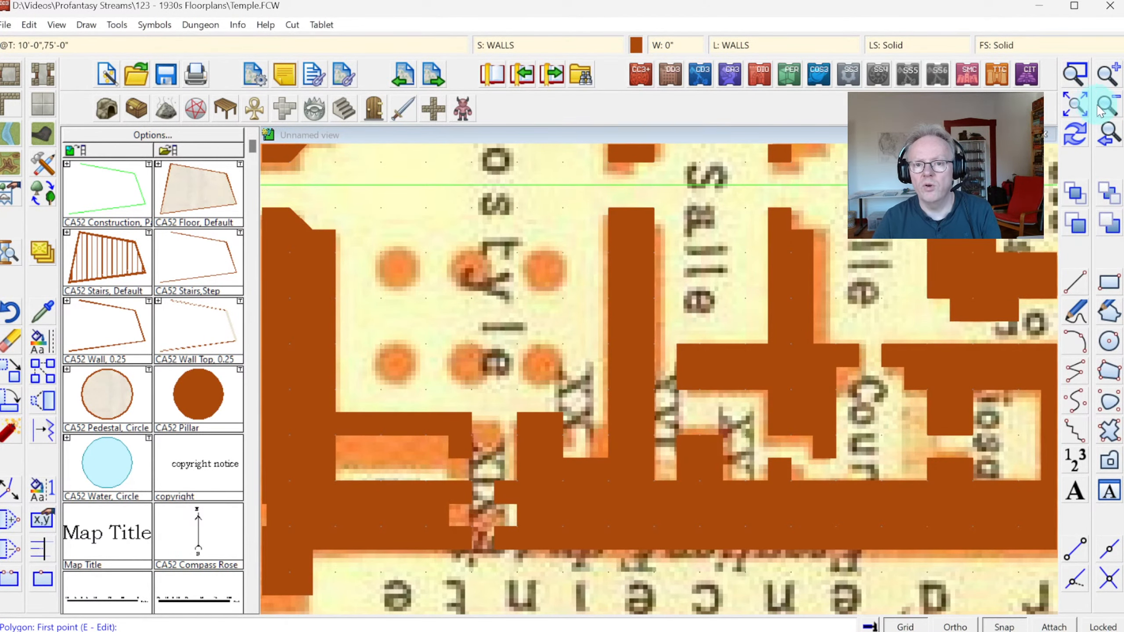
left_click(1113, 105)
left_click(1075, 73)
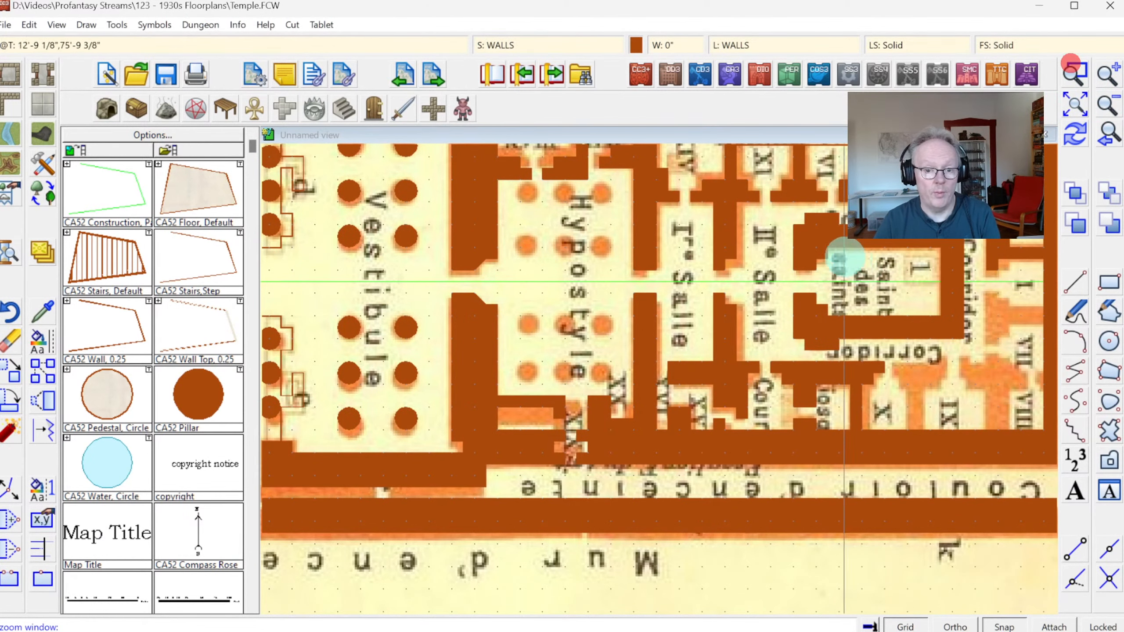
left_click(840, 257)
left_click(1014, 401)
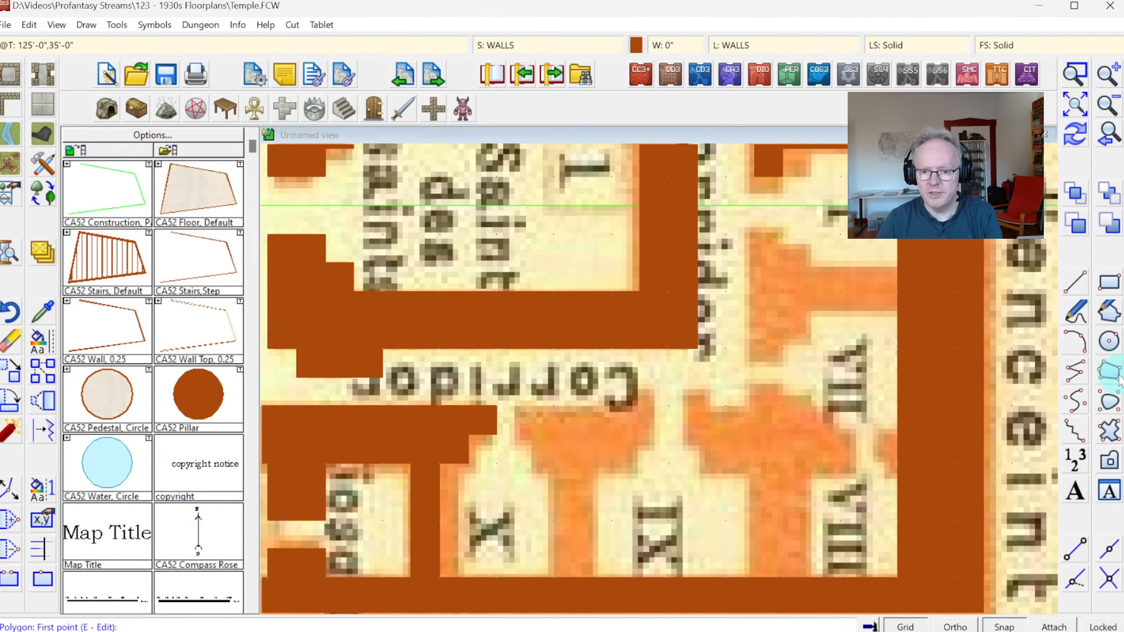
left_click(42, 165)
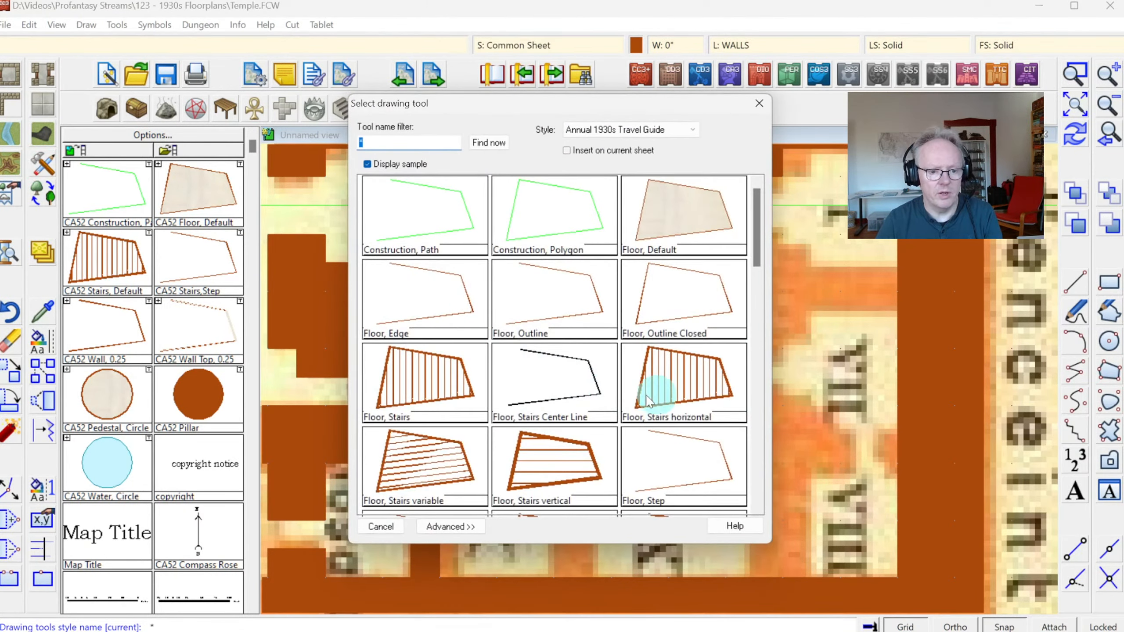
key("Escape")
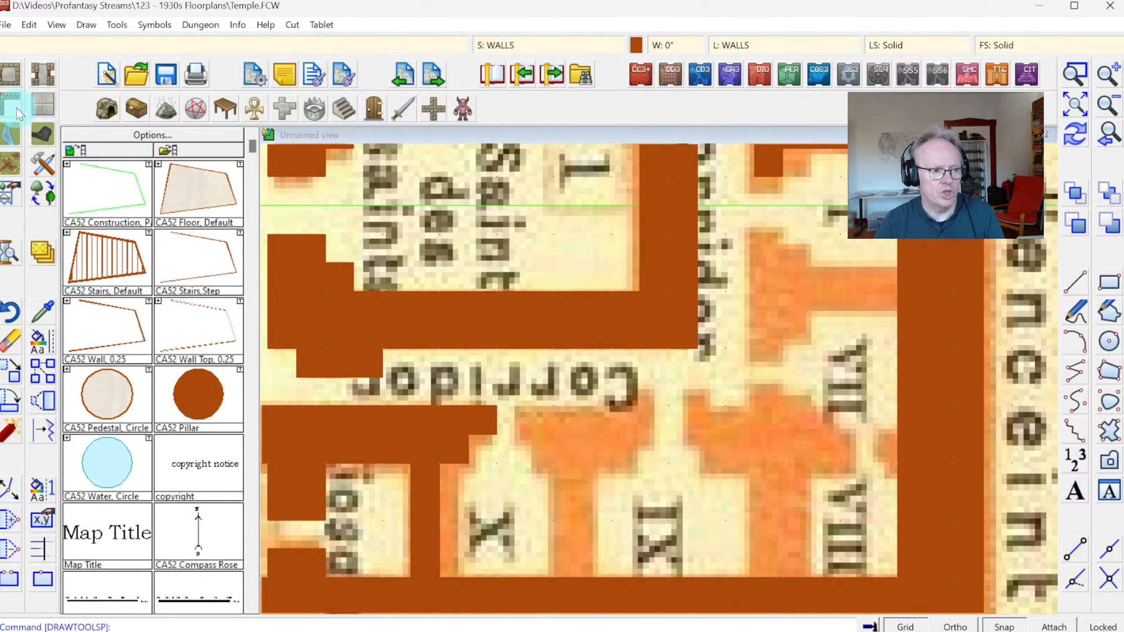
left_click(16, 108)
left_click(754, 359)
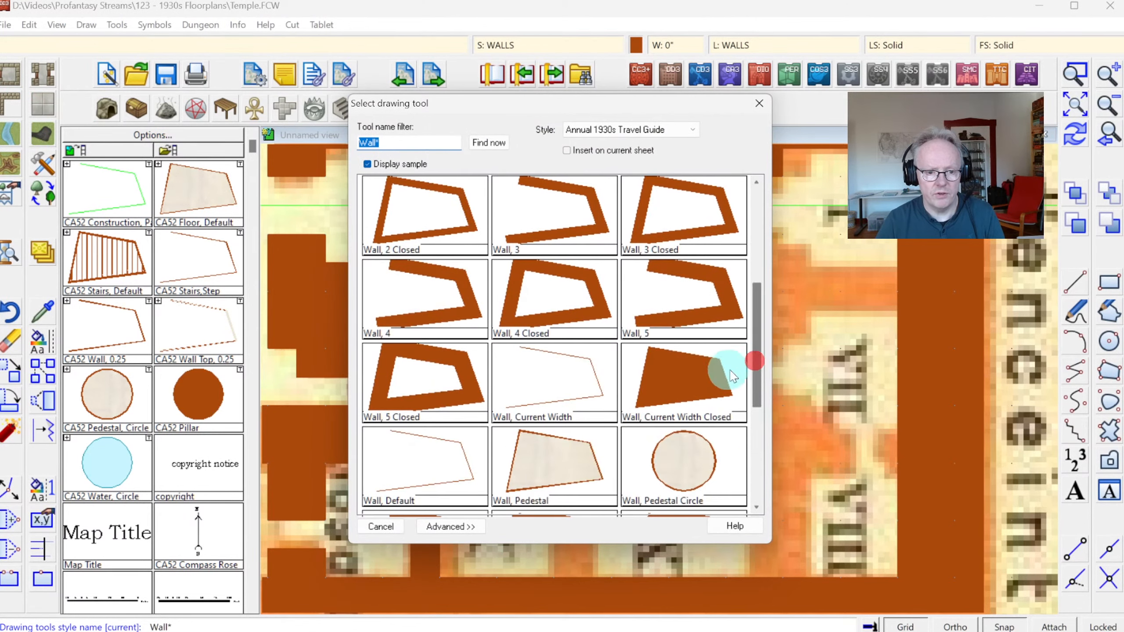
double_click(687, 380)
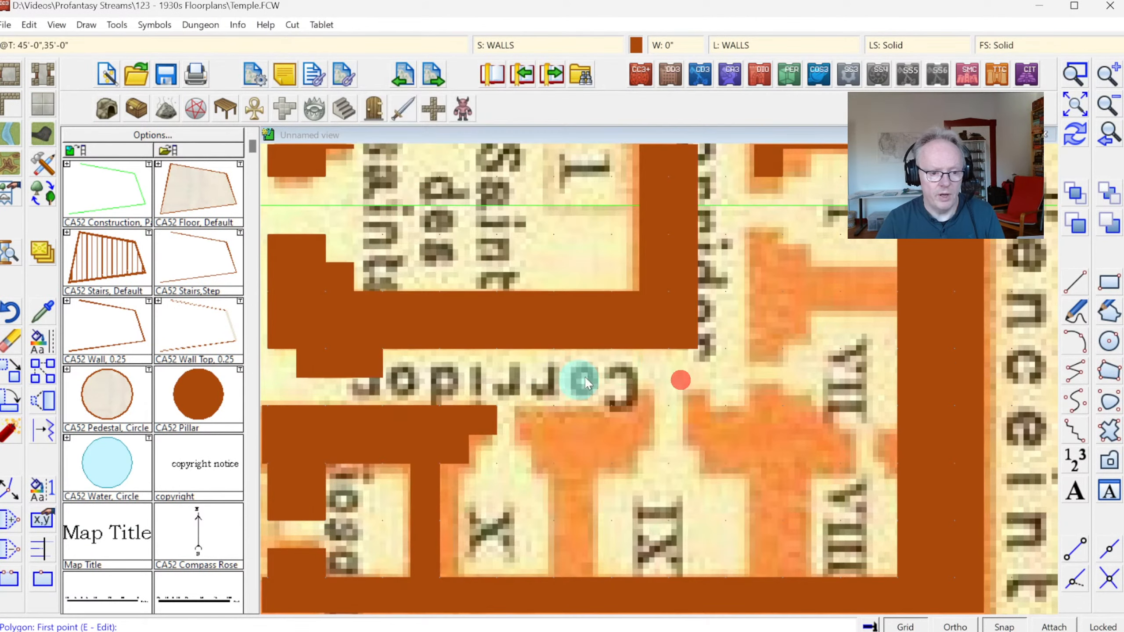
left_click(518, 407)
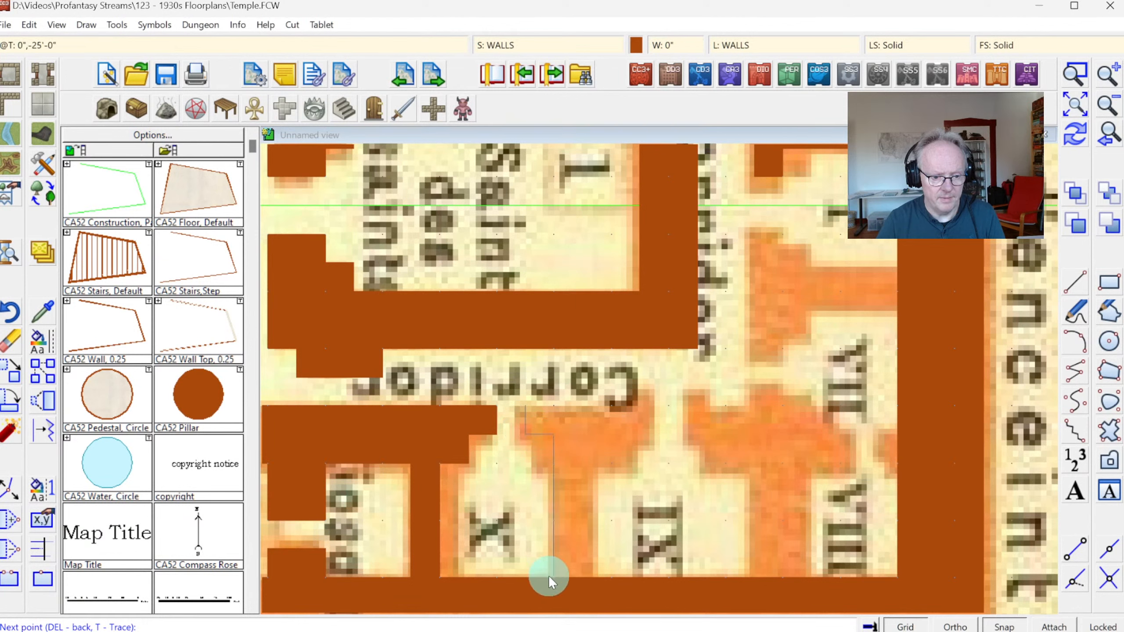
left_click(591, 575)
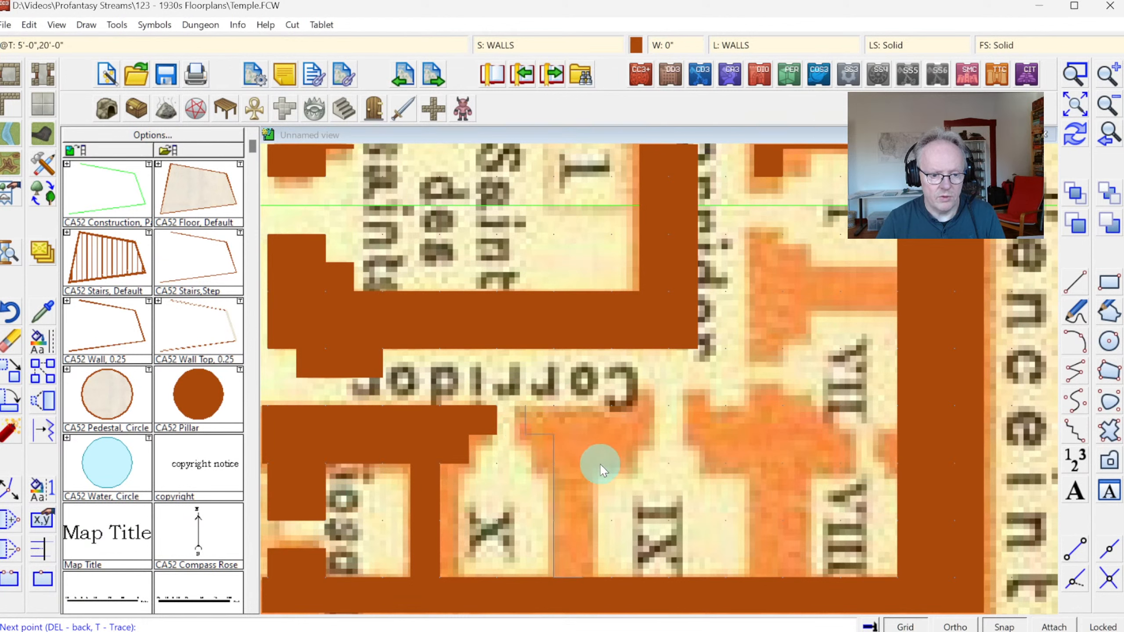
Trace the wall polygon back up room IX's side and around its doorway, closing it along the corridor as a T-shaped wall.
left_click(593, 471)
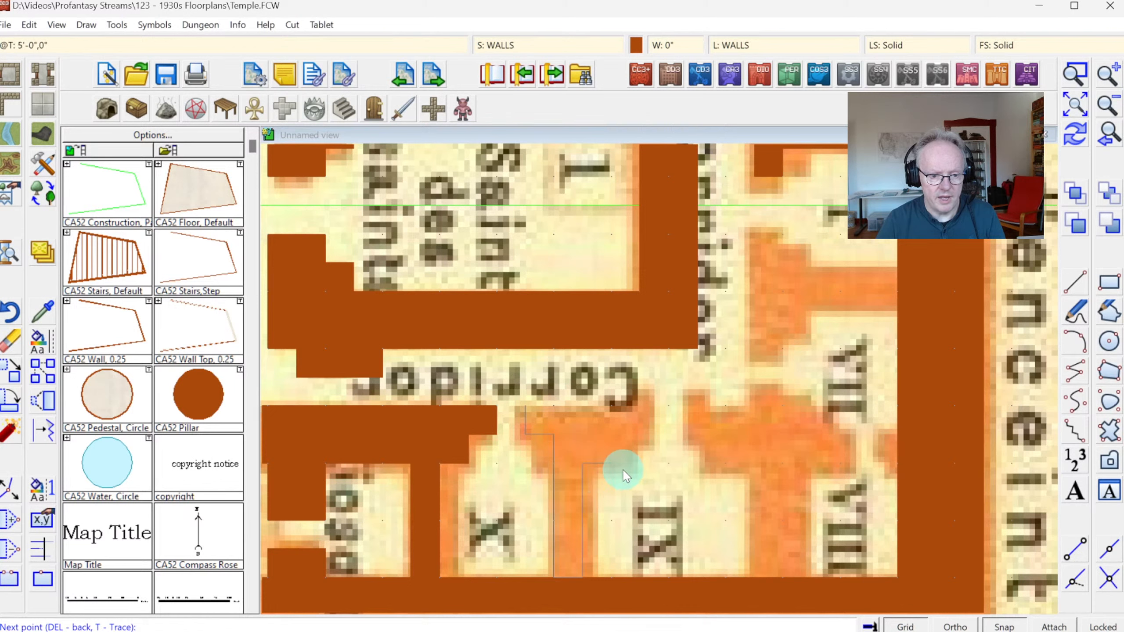
left_click(628, 468)
left_click(634, 442)
left_click(657, 445)
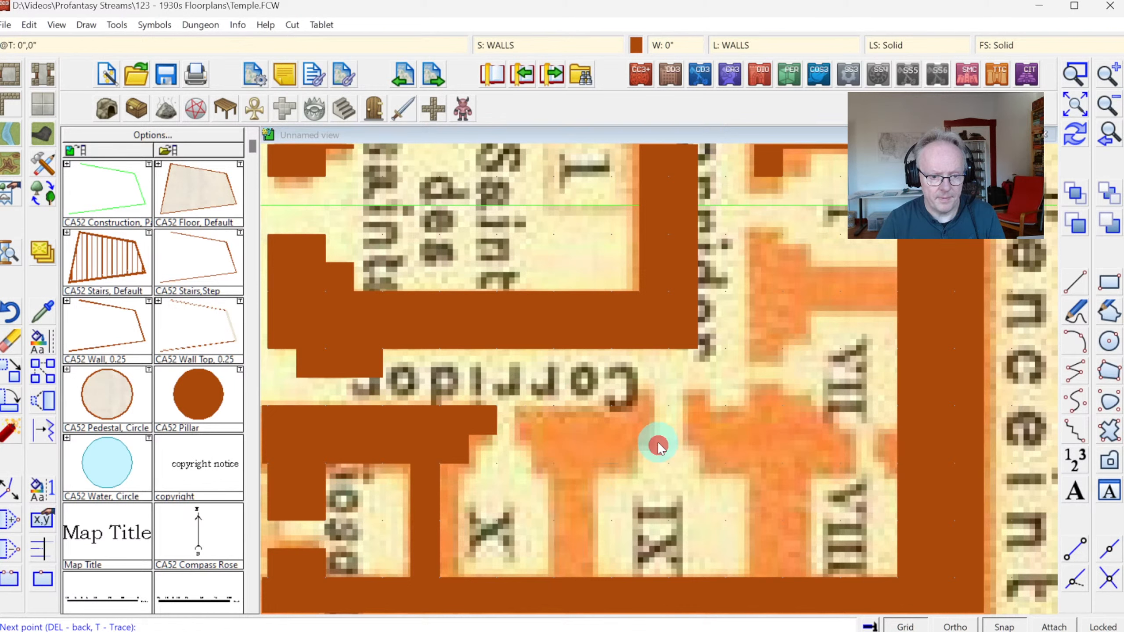
left_click(672, 384)
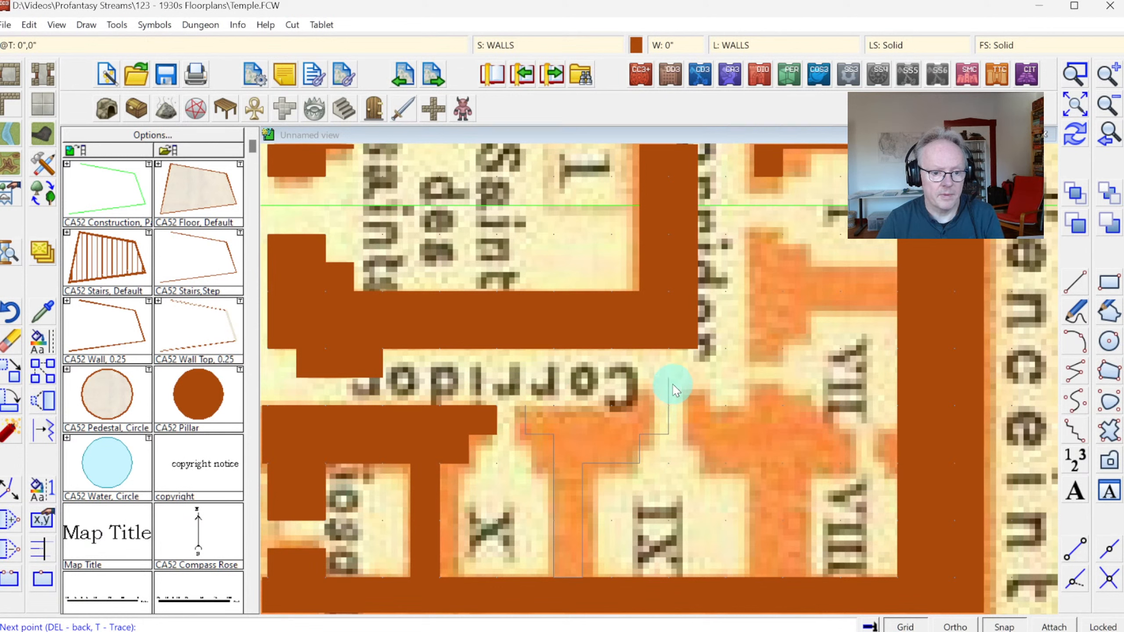
left_click(621, 383)
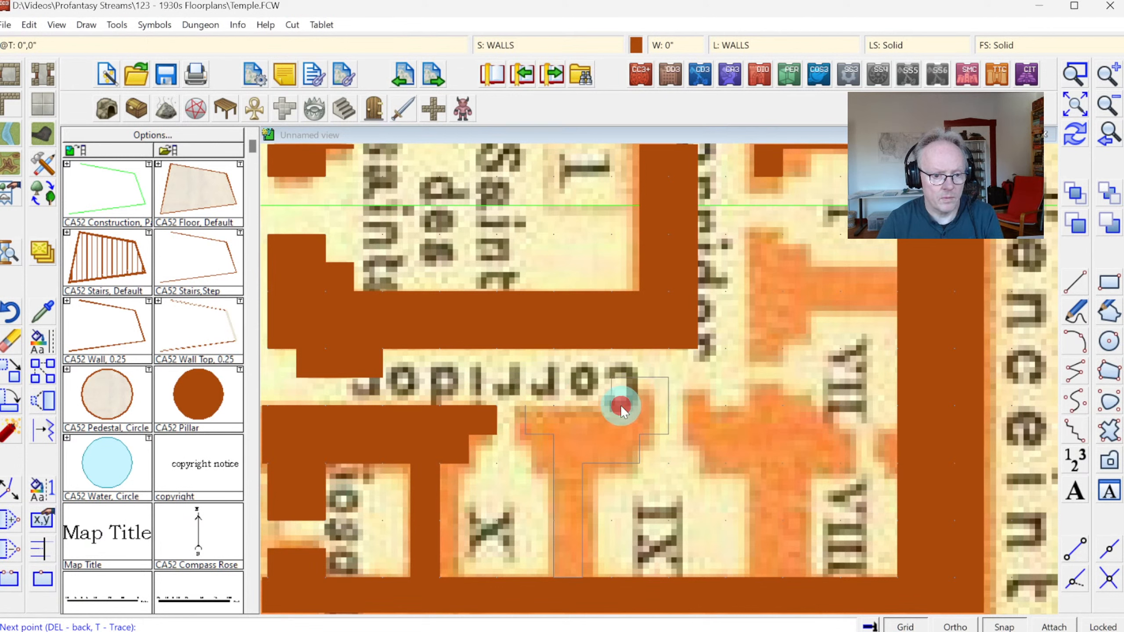
right_click(621, 406)
Start a wall polygon on the far side of room IX's doorway and trace its stepped side down along room IX to the outer wall.
left_click(691, 375)
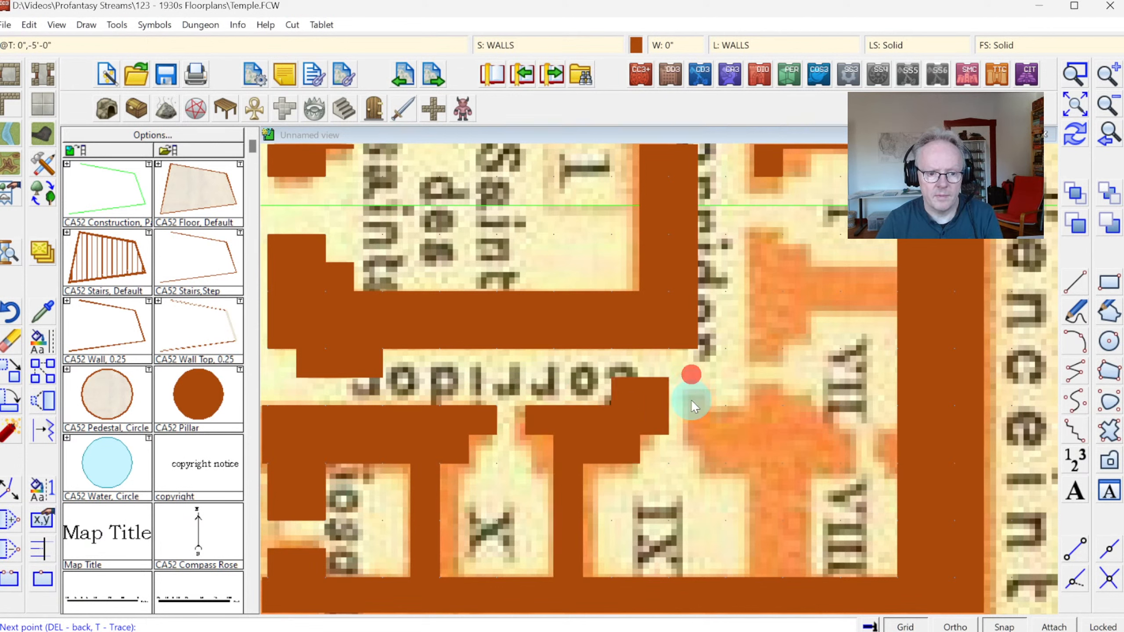
left_click(692, 433)
left_click(713, 434)
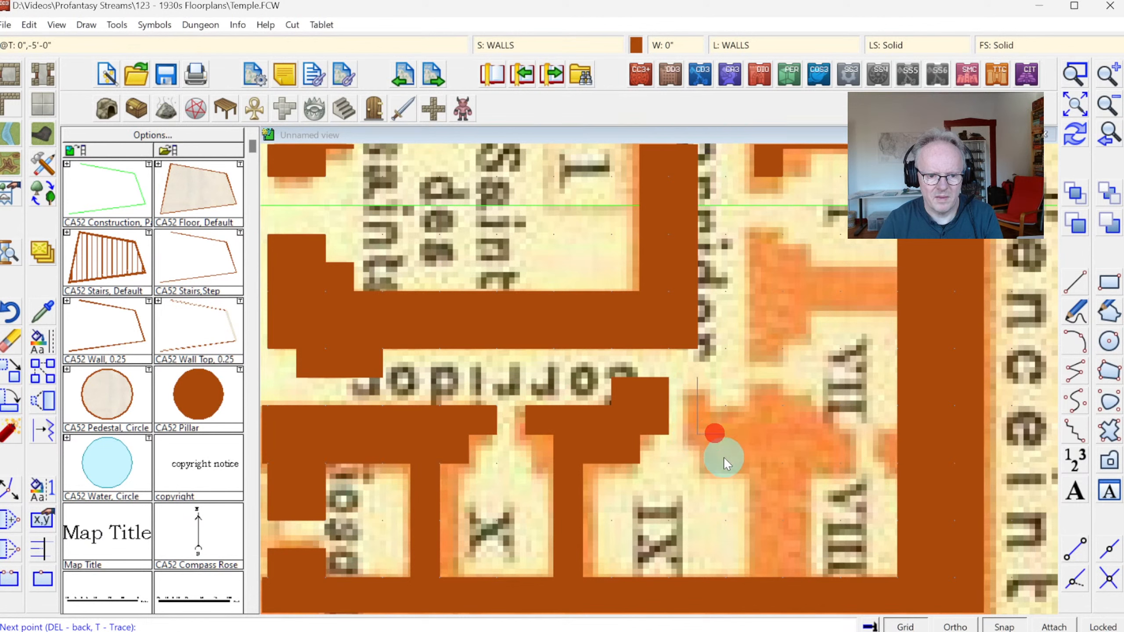
left_click(724, 472)
left_click(743, 471)
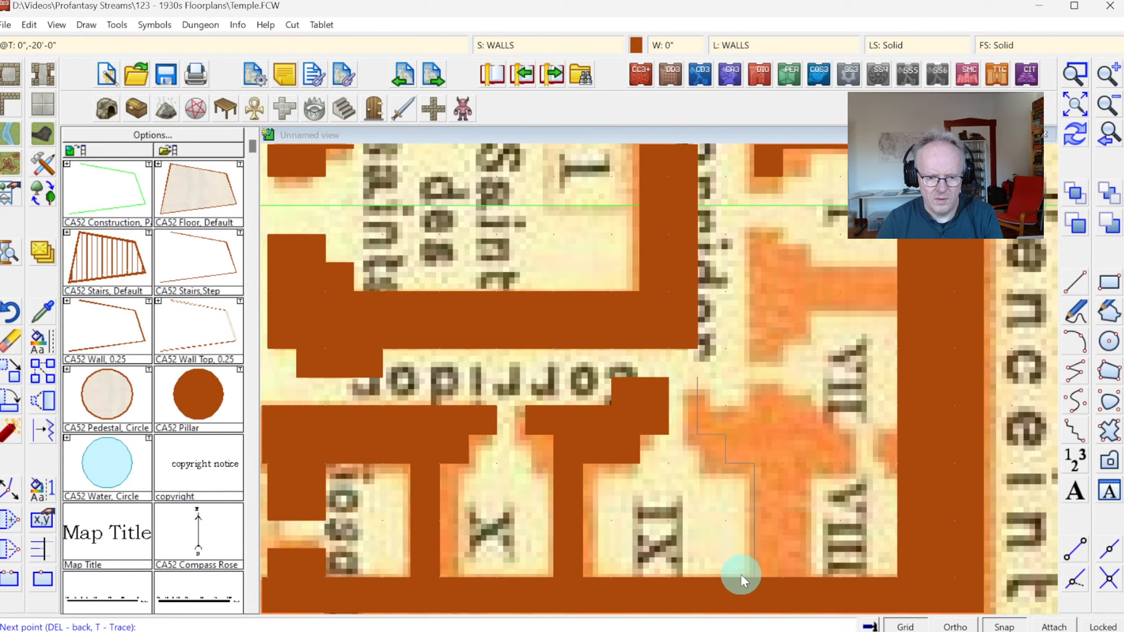
left_click(806, 575)
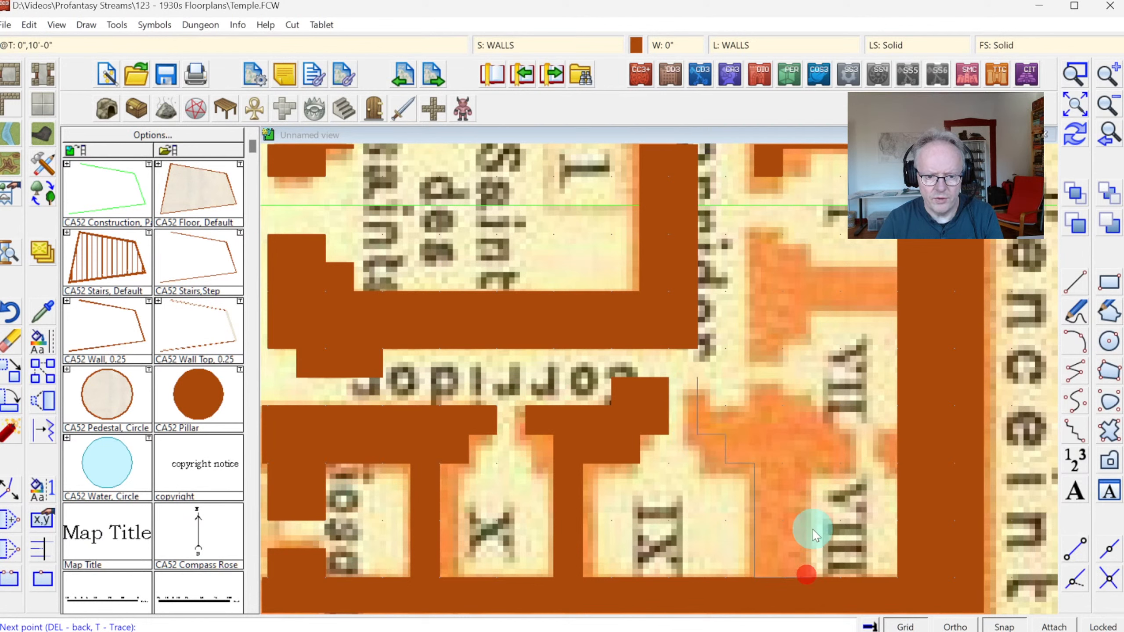
Trace the wall polygon back up room VIII's side, around its doorway and room VII's lower edge, and close it with a notch at the corridor corner.
left_click(818, 473)
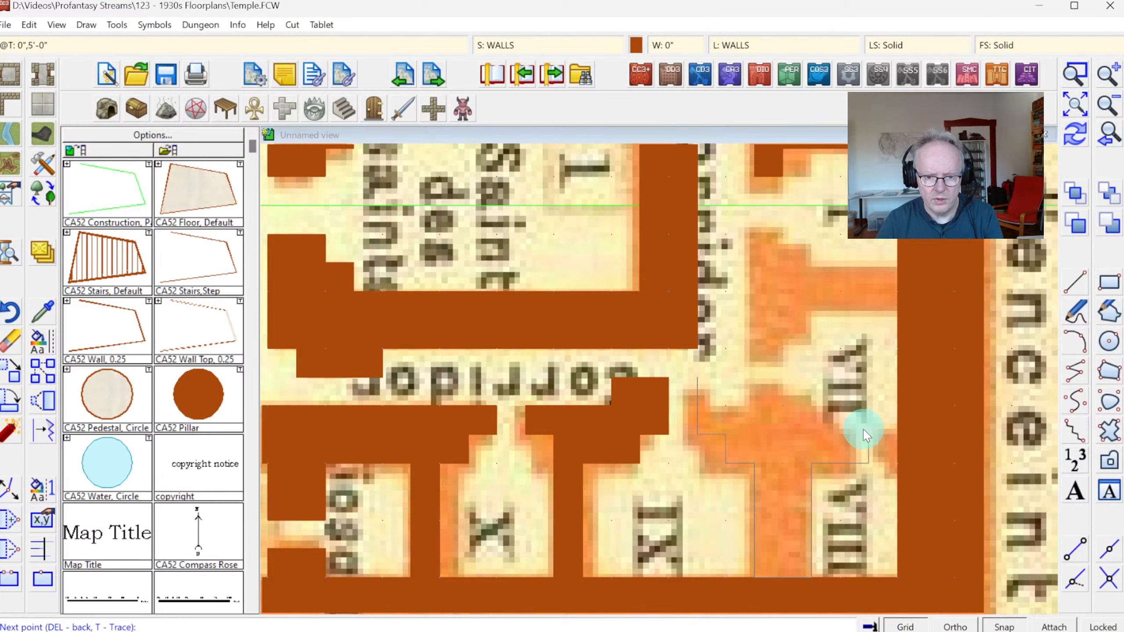
key("Delete")
left_click(850, 466)
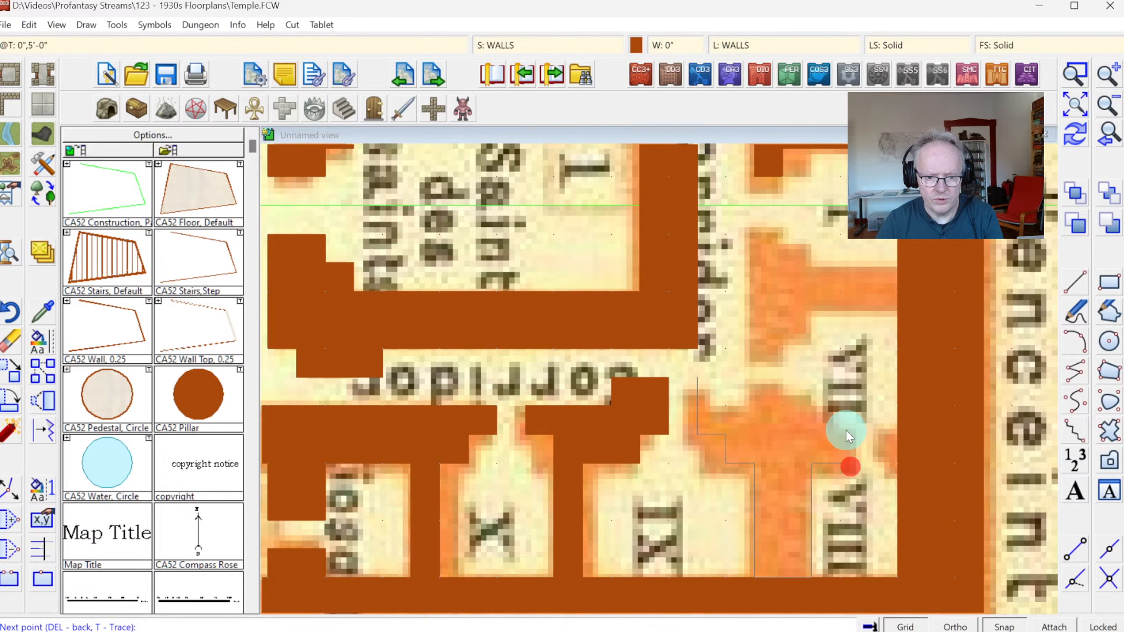
left_click(845, 427)
left_click(812, 427)
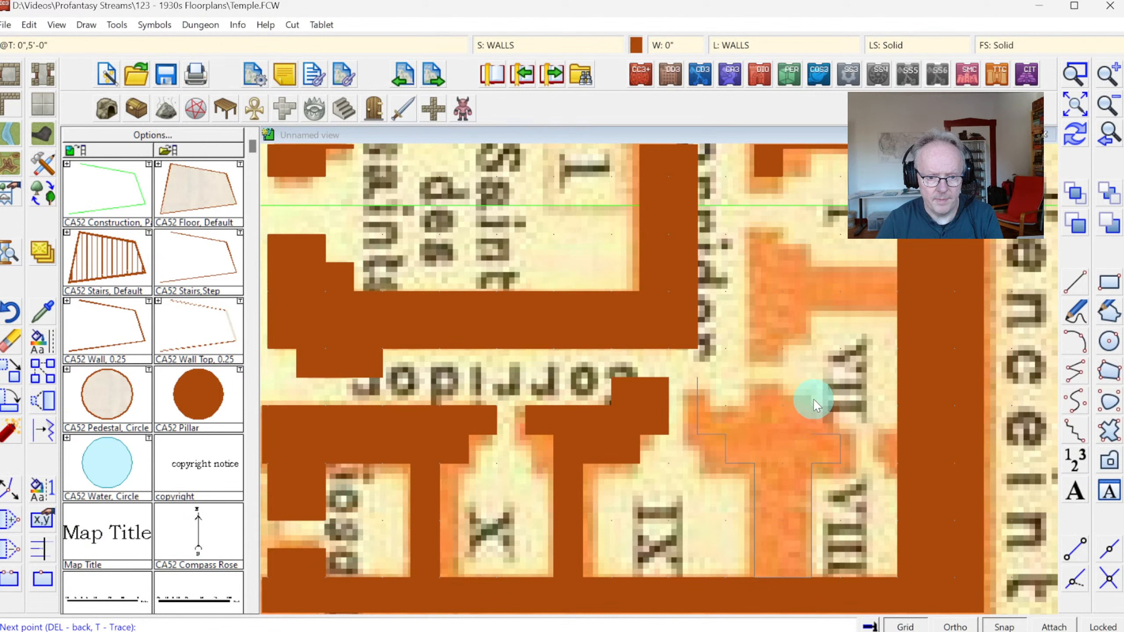
left_click(782, 394)
left_click(783, 369)
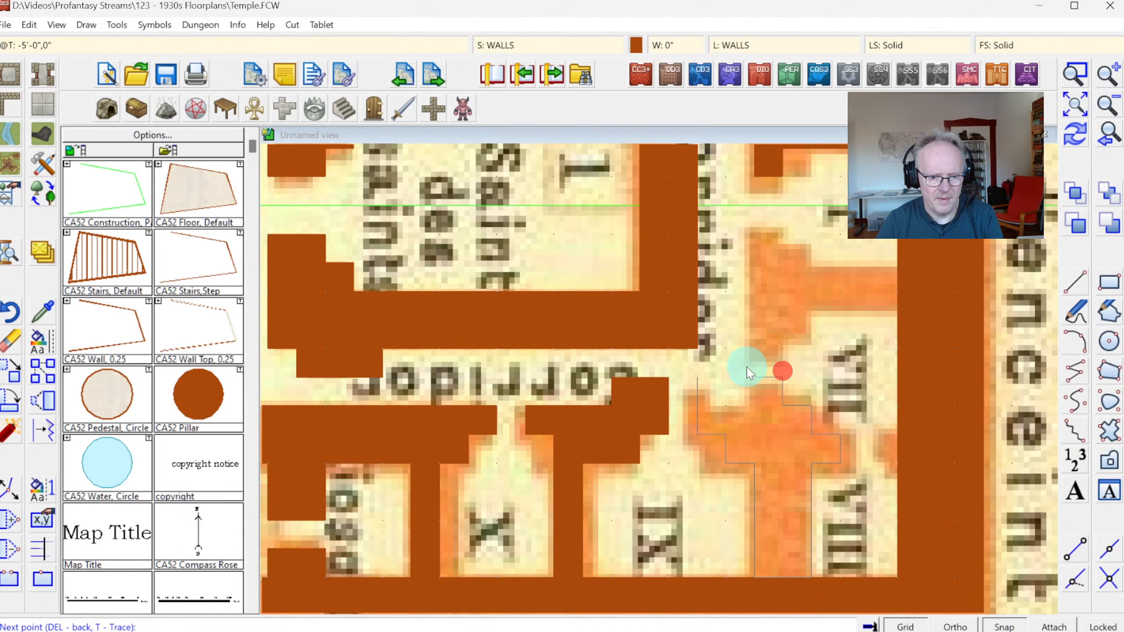
left_click(732, 403)
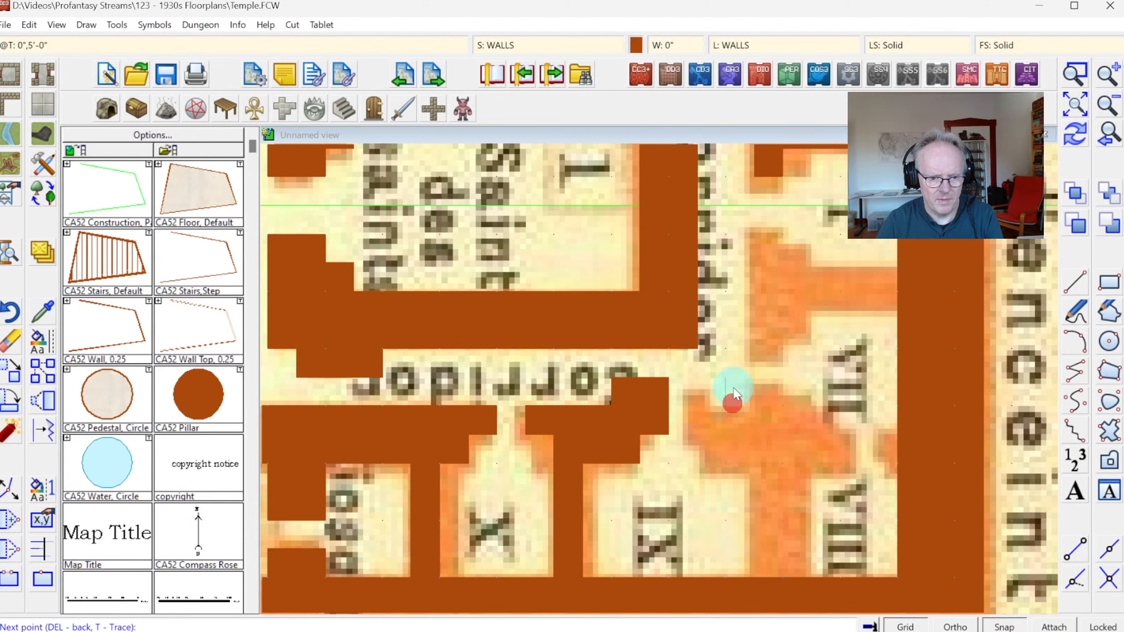
left_click(735, 379)
right_click(735, 379)
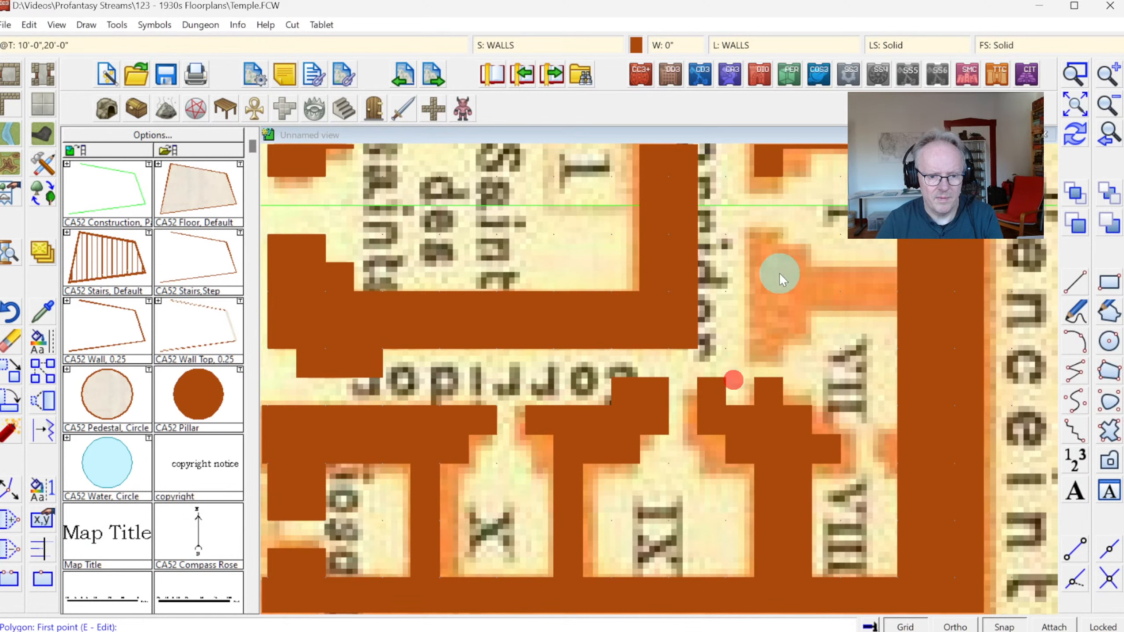
Draw the T-shaped wall polygon between rooms VII and I, from the corridor to the outer wall.
left_click(749, 229)
left_click(751, 358)
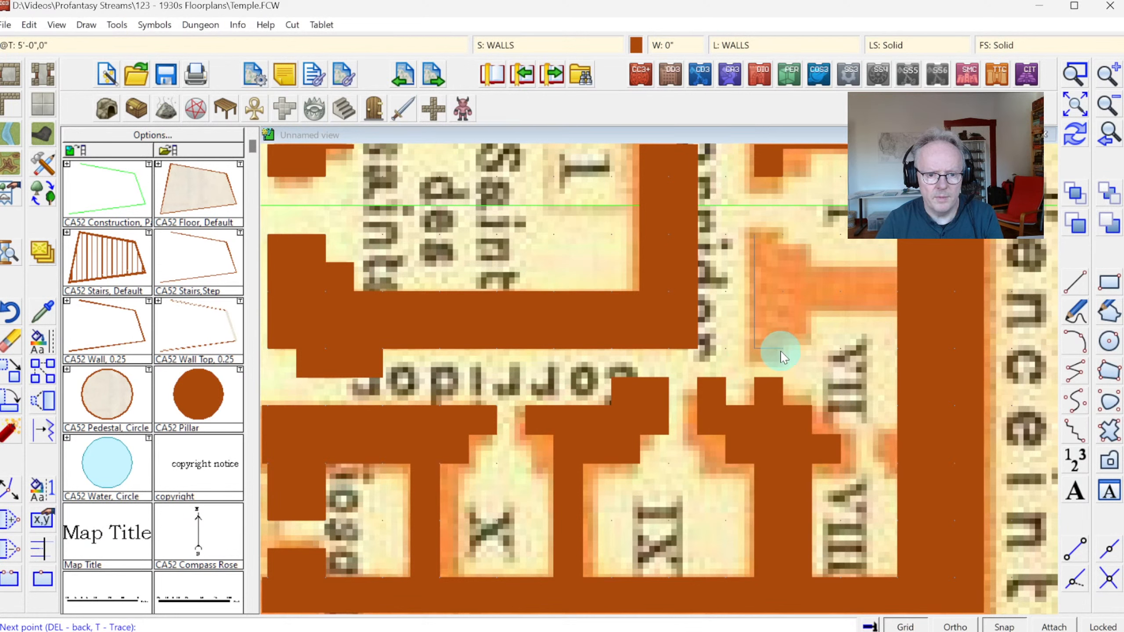
left_click(787, 314)
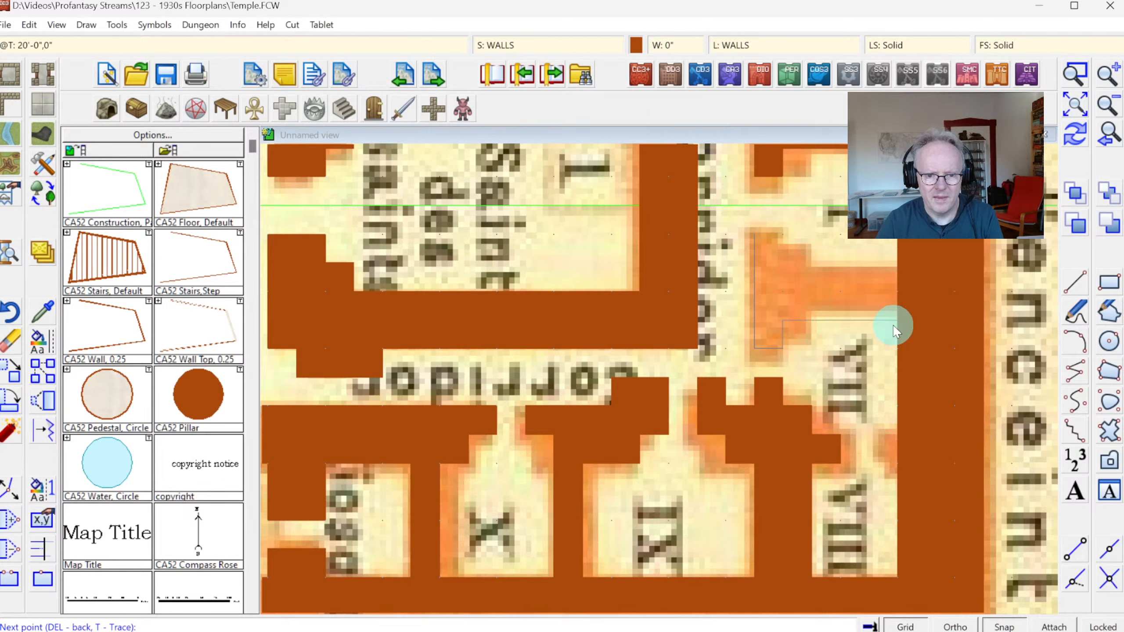
left_click(894, 266)
left_click(811, 264)
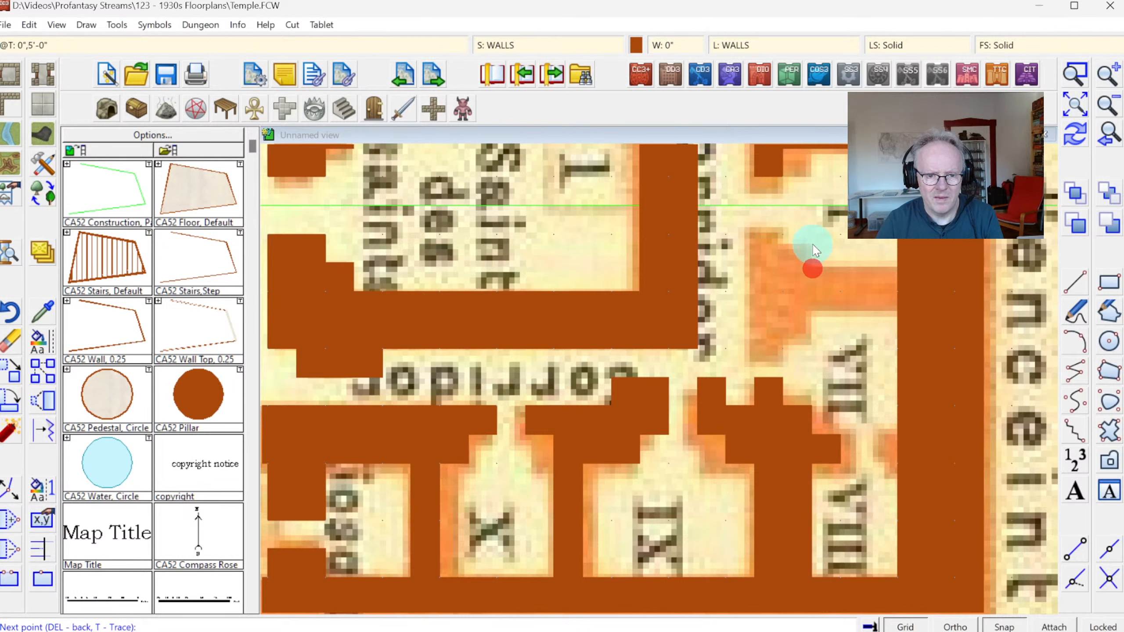
left_click(812, 243)
right_click(774, 232)
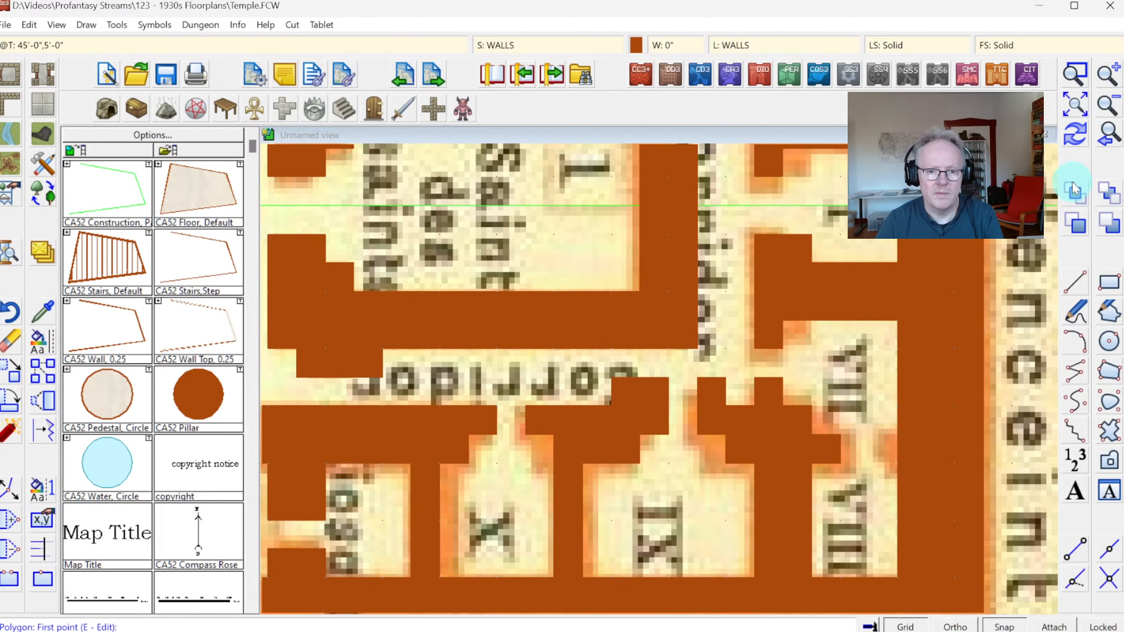
Draw a pillar circle by the Hypostyle's corner column nearest the Vestibule wall, sizing its radius with snap off, and turn snap back on.
left_click(1069, 105)
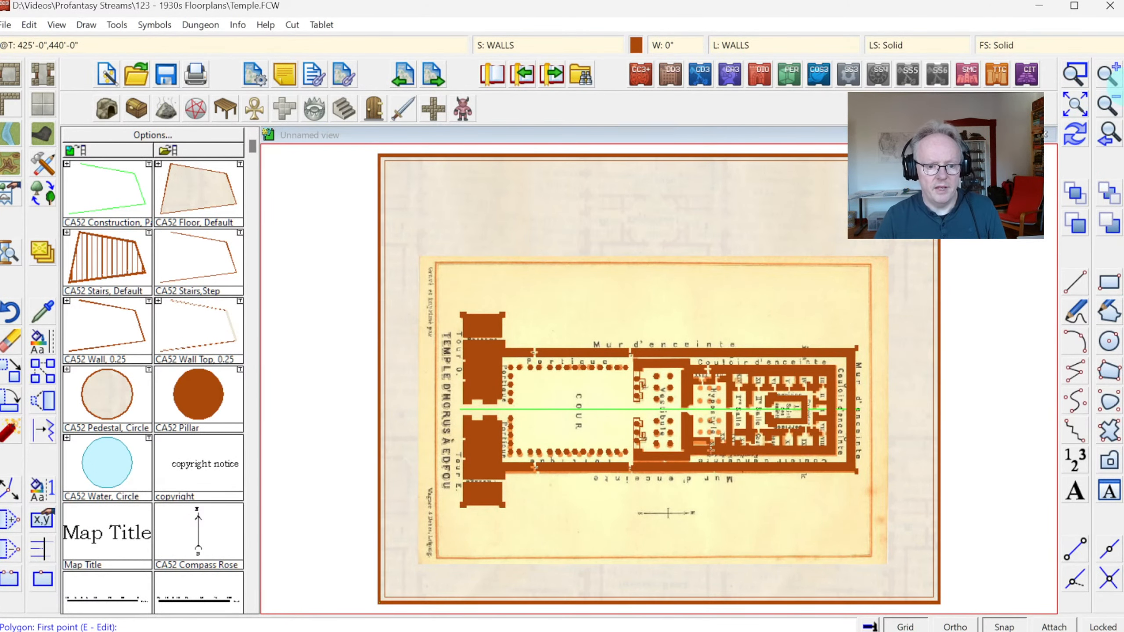
left_click(1075, 73)
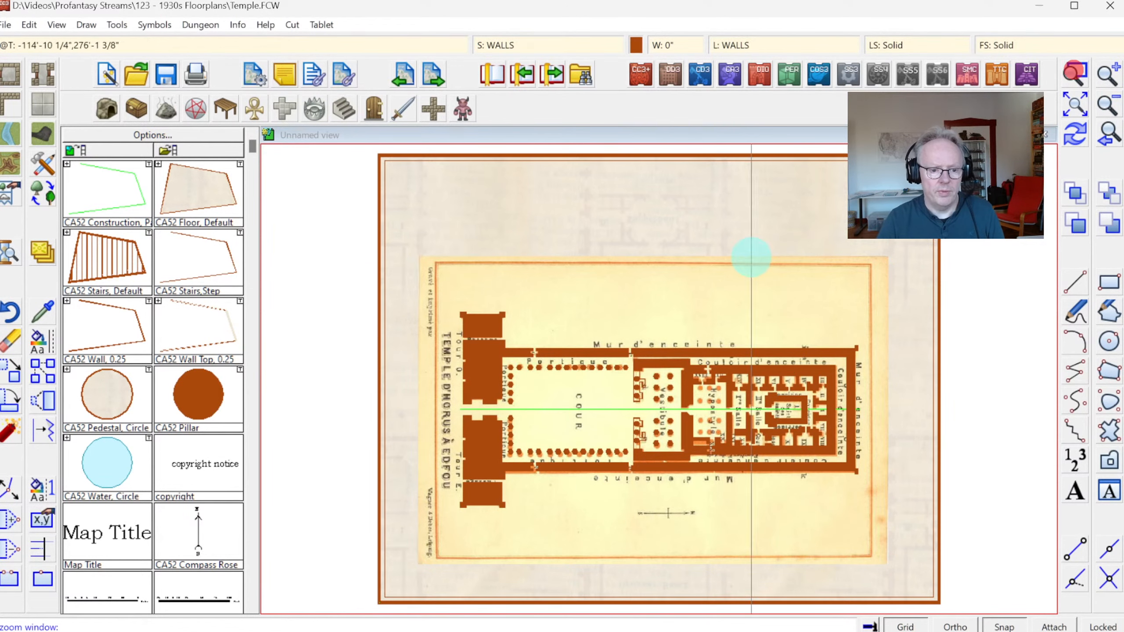
left_click(607, 326)
left_click(834, 468)
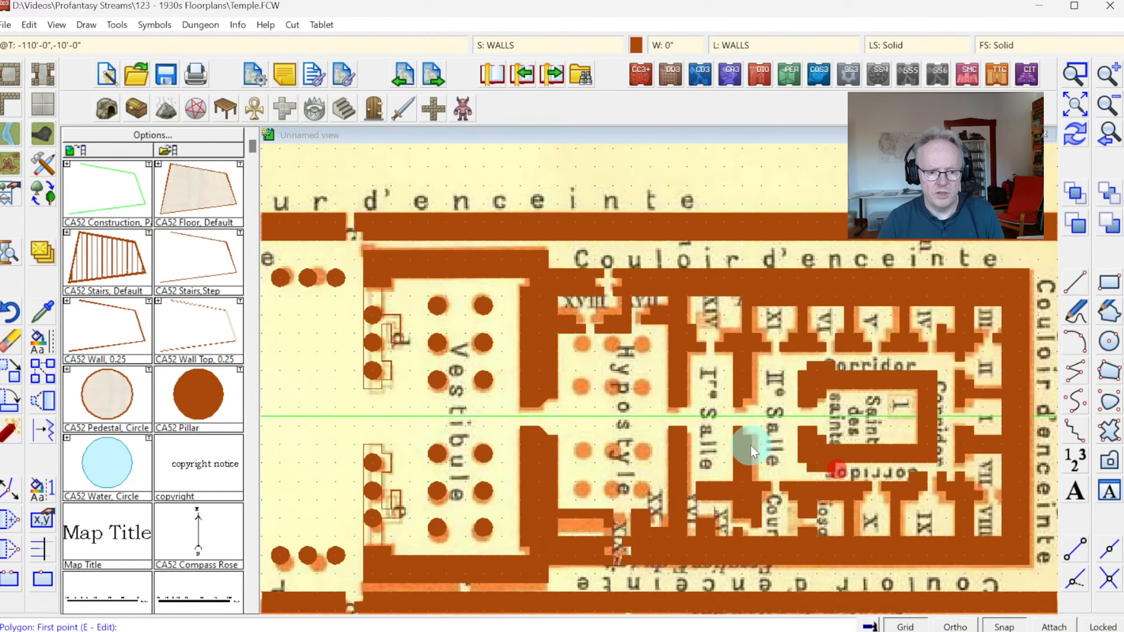
left_click(1075, 74)
left_click(527, 308)
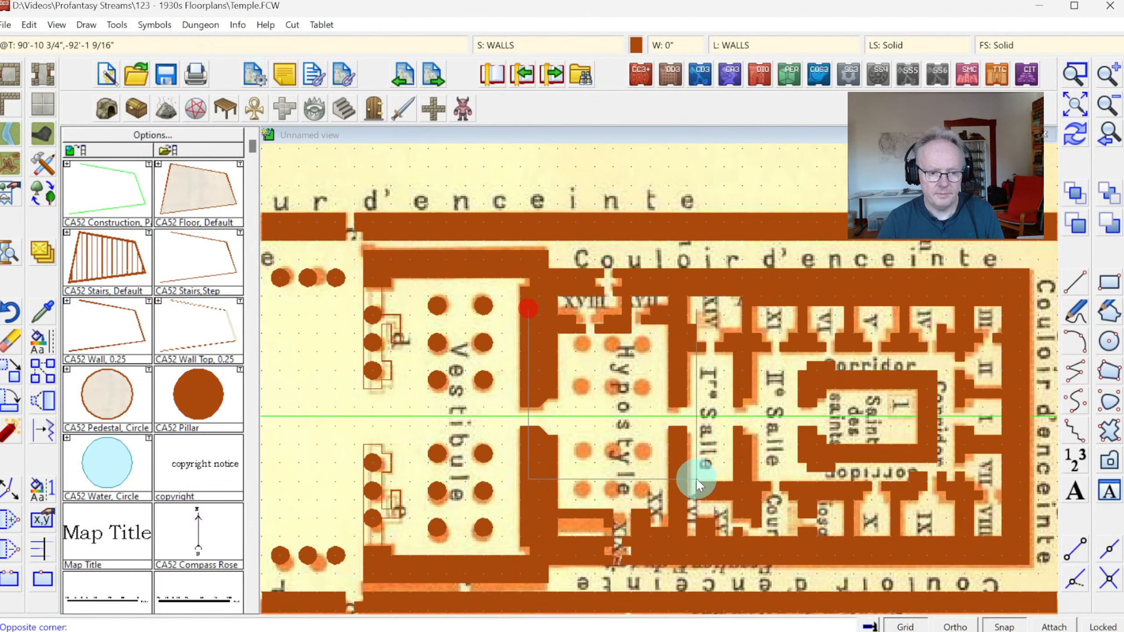
left_click(726, 523)
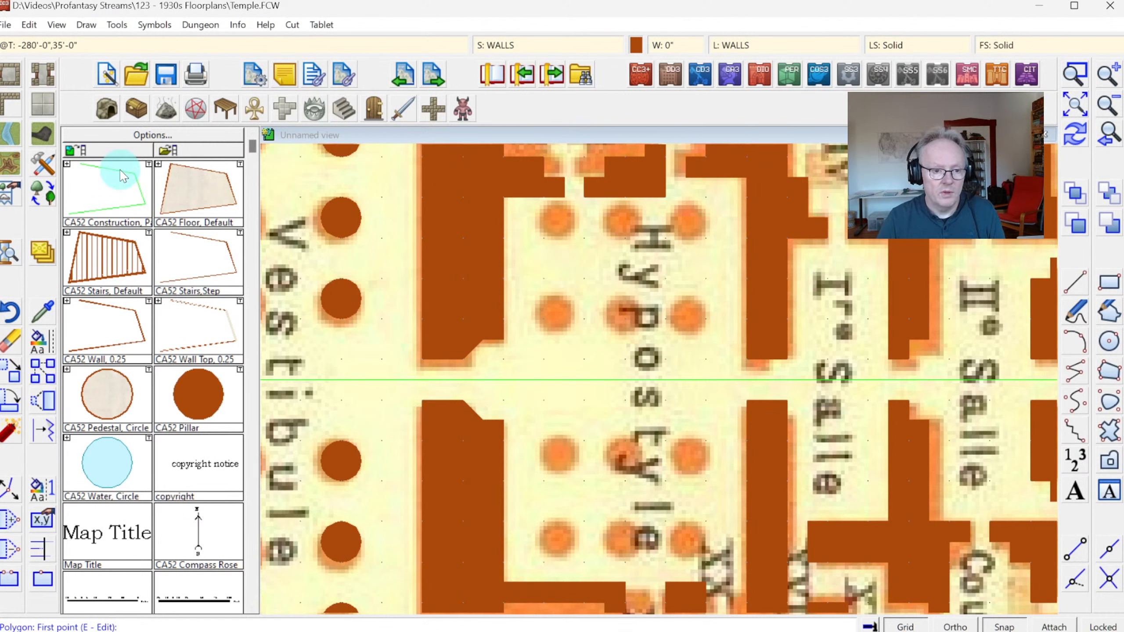
left_click(198, 393)
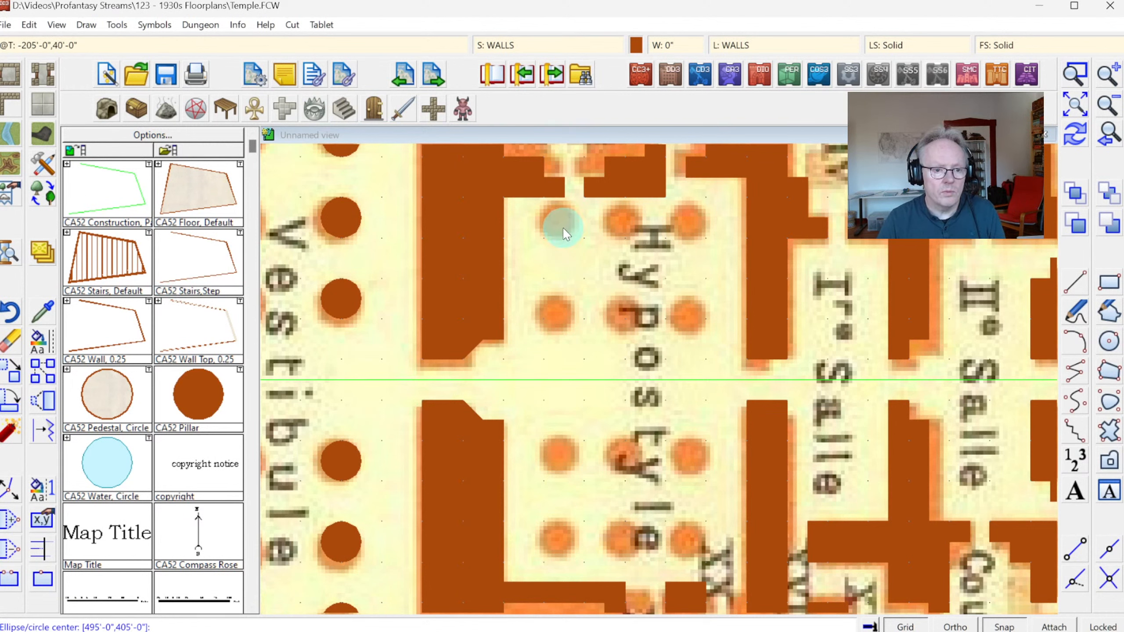
left_click(553, 236)
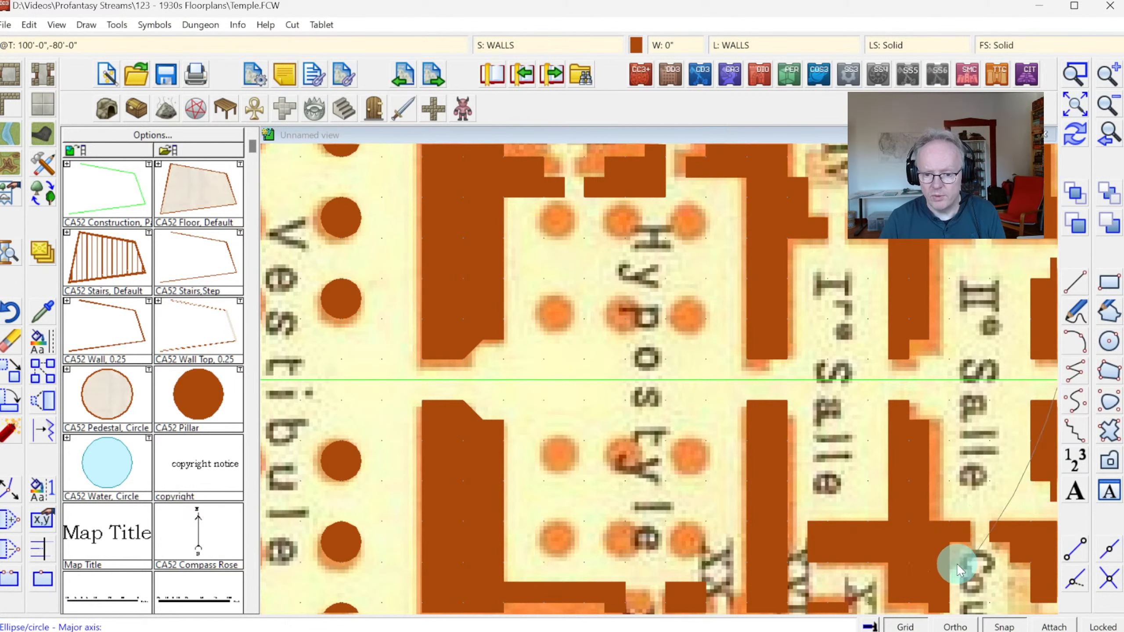
left_click(1013, 627)
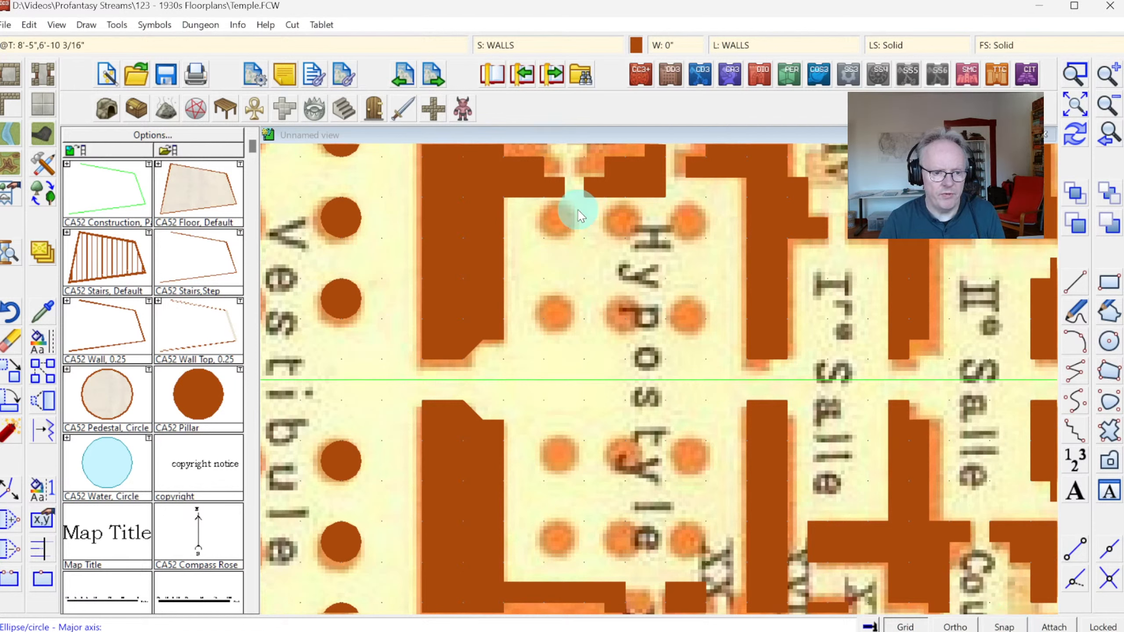
left_click(560, 244)
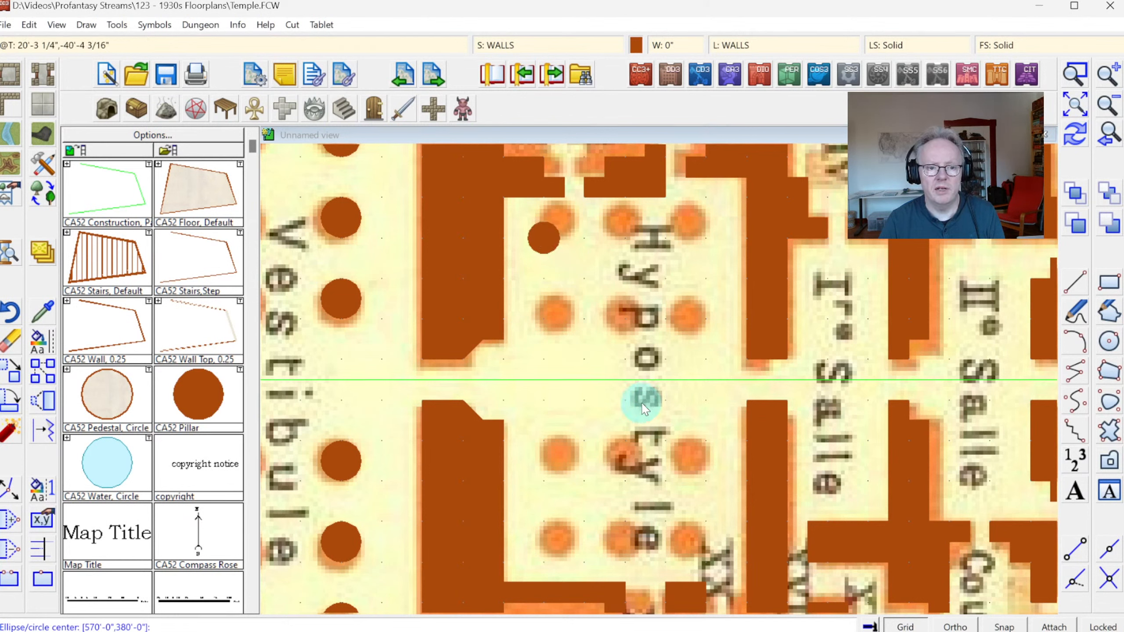
left_click(998, 631)
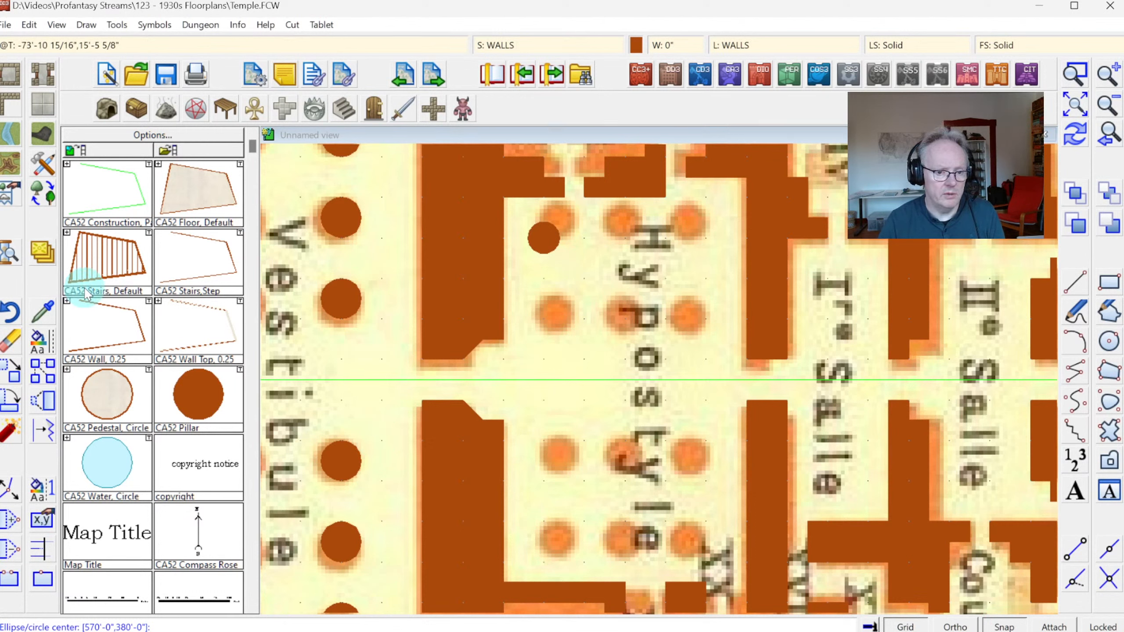
Copy the new pillar as a rectangular array of 3 columns and 2 rows, spaced to the Hypostyle's neighbouring row and column.
right_click(42, 372)
left_click(109, 544)
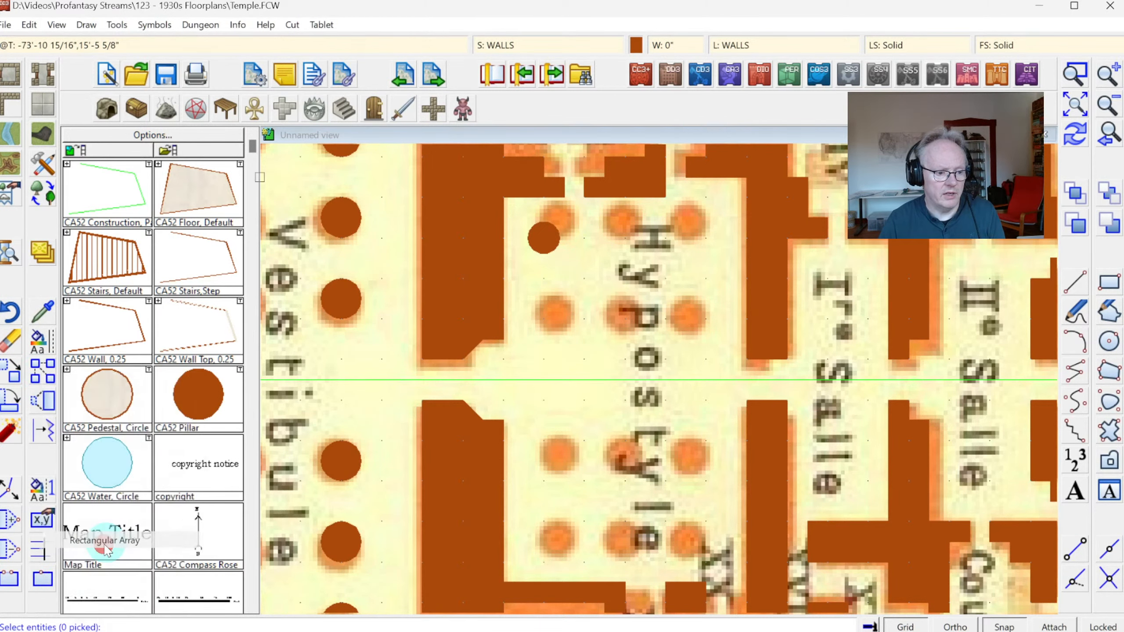
left_click(544, 253)
left_click(605, 294)
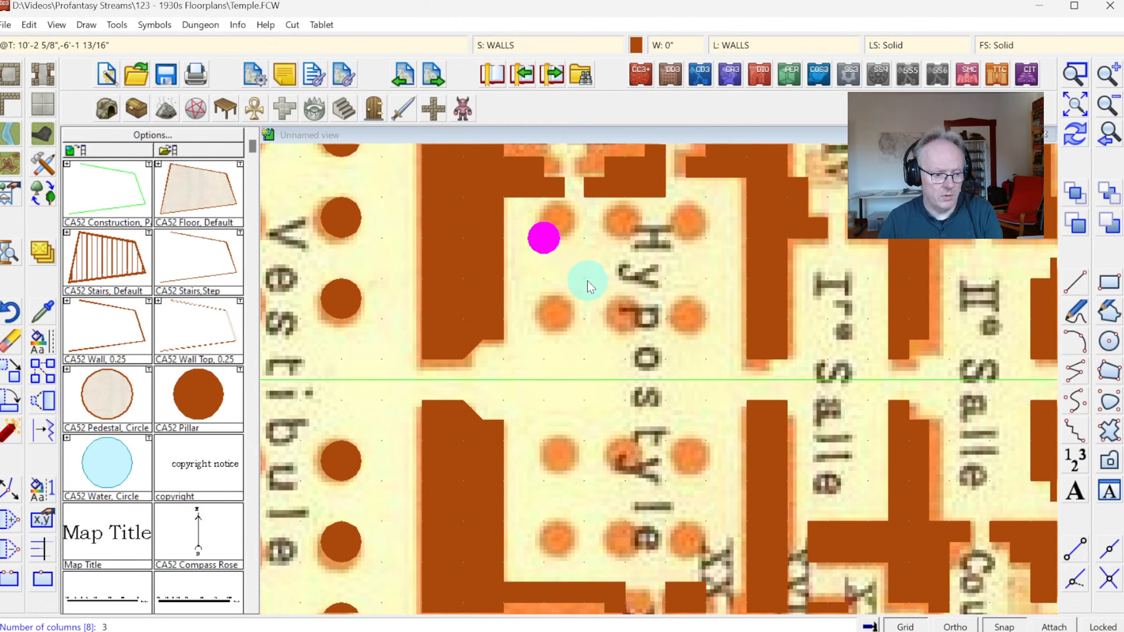
type("2")
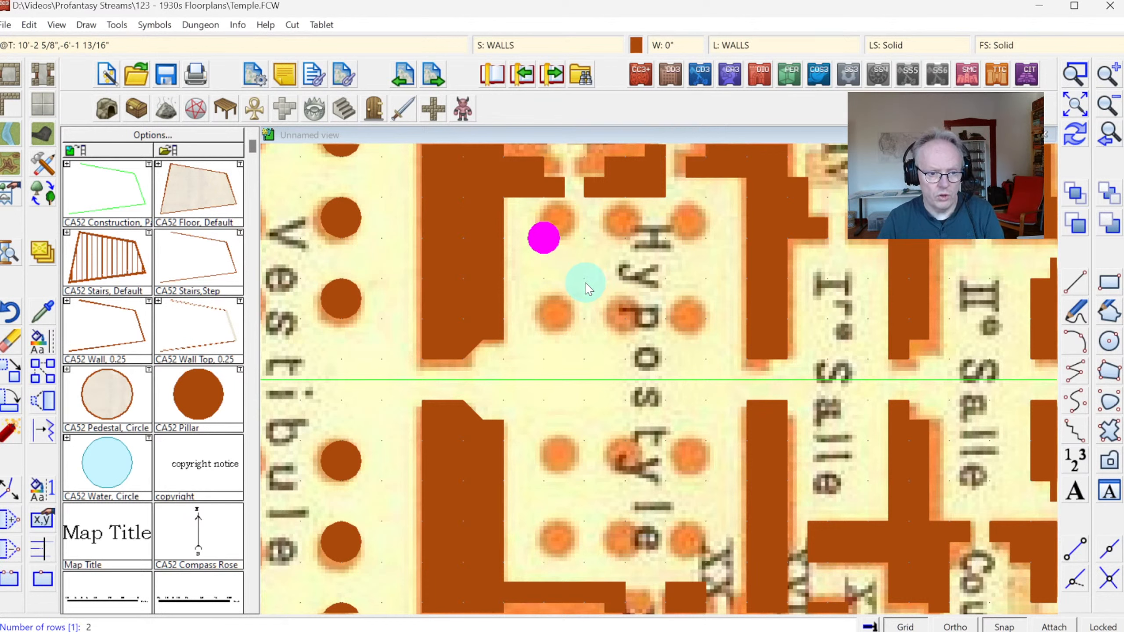
key("Return")
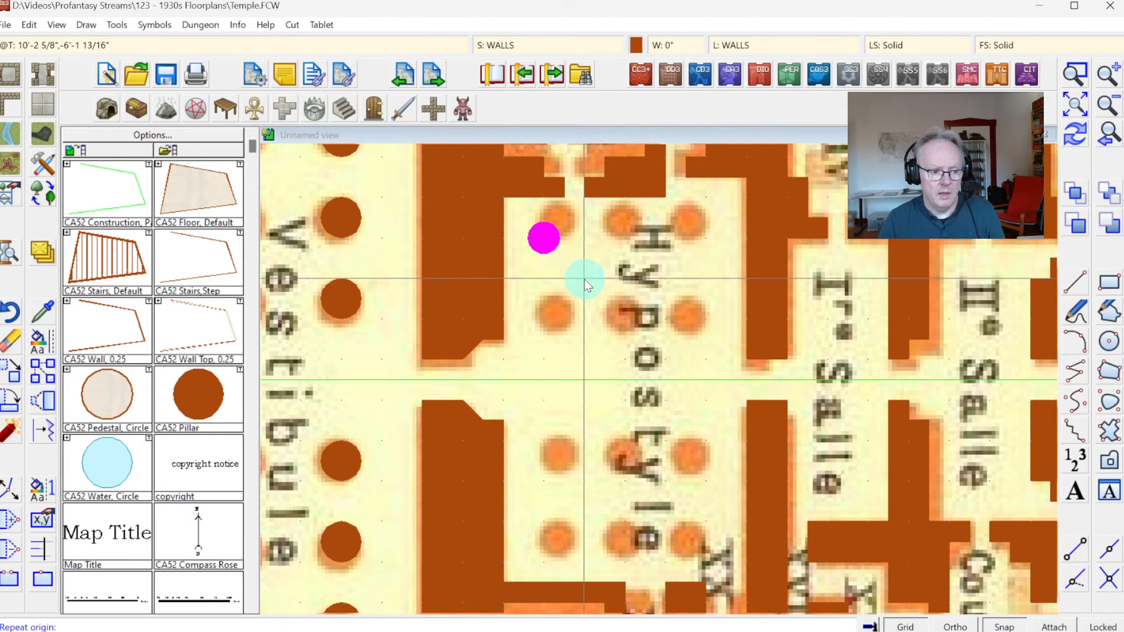
left_click(544, 238)
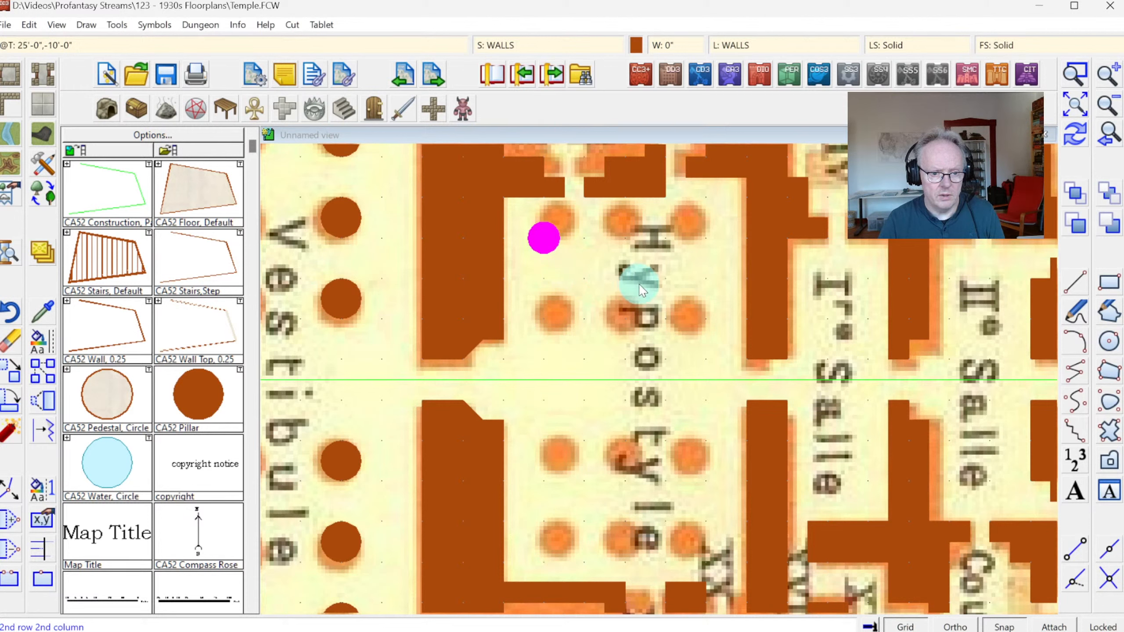
left_click(623, 314)
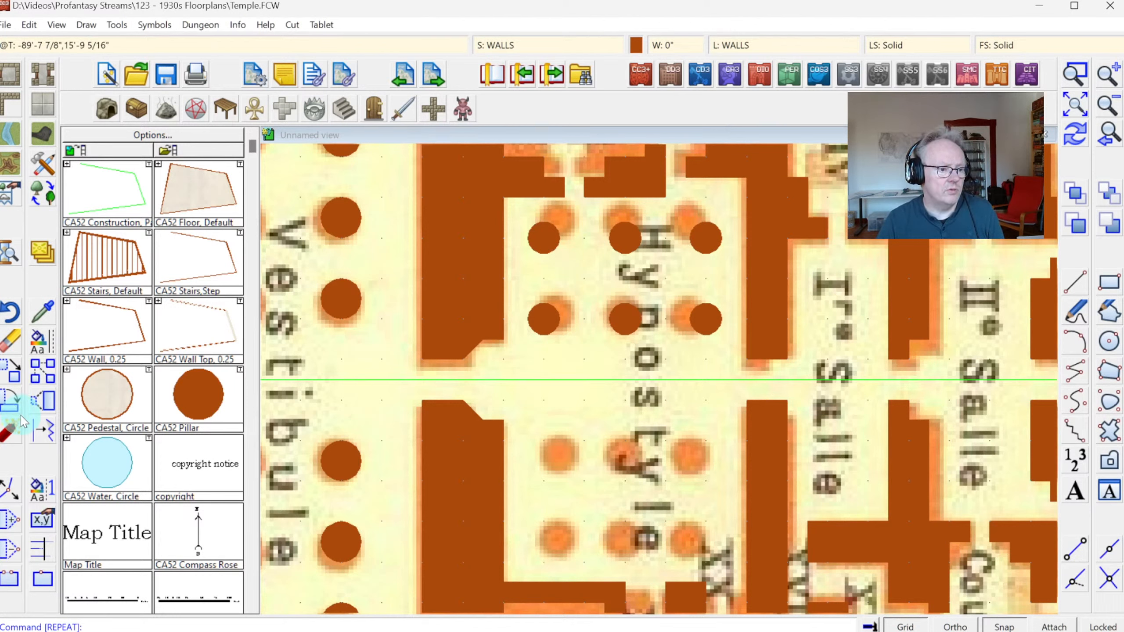
Make a mirrored copy of the six Hypostyle pillars across the temple's green centre line.
right_click(42, 385)
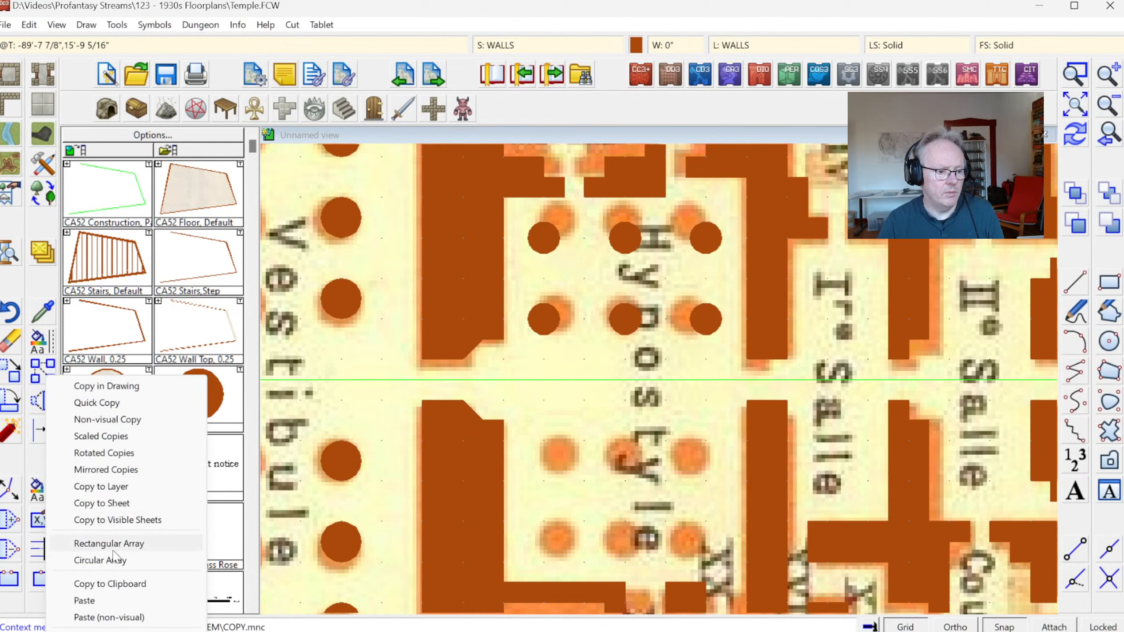
left_click(104, 470)
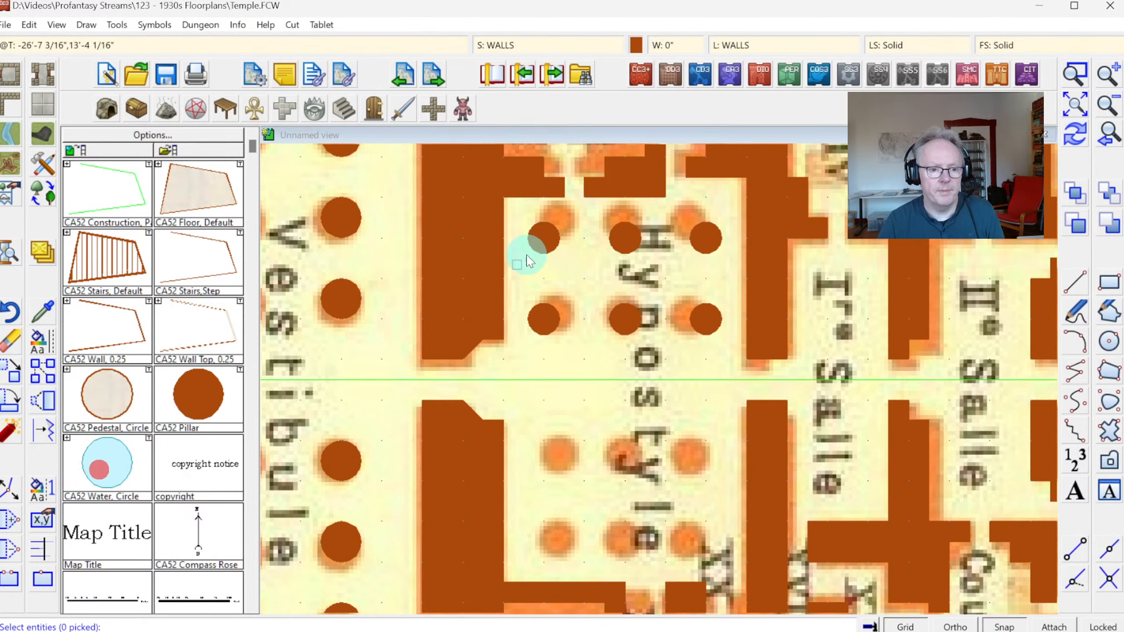
left_click(521, 218)
left_click(726, 344)
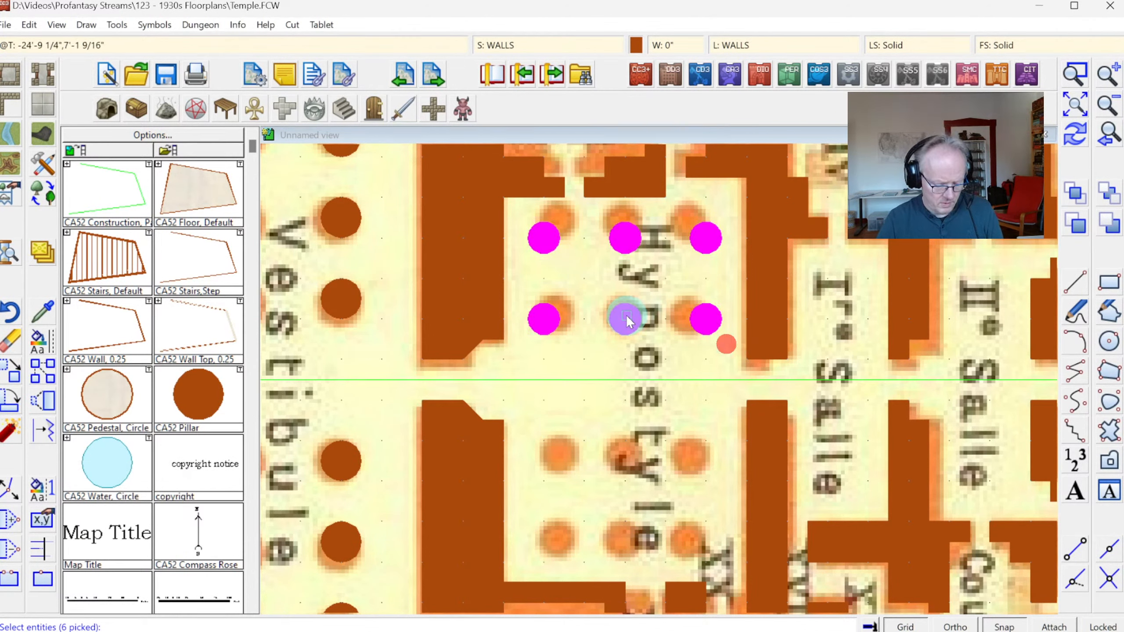
key("d")
left_click(599, 385)
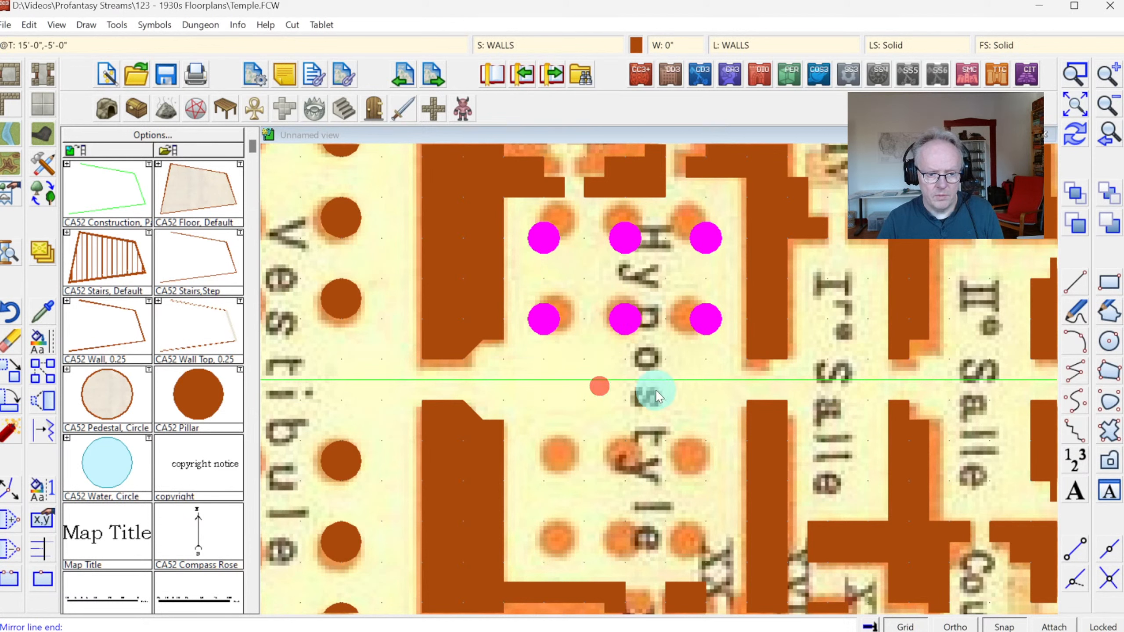
left_click(664, 385)
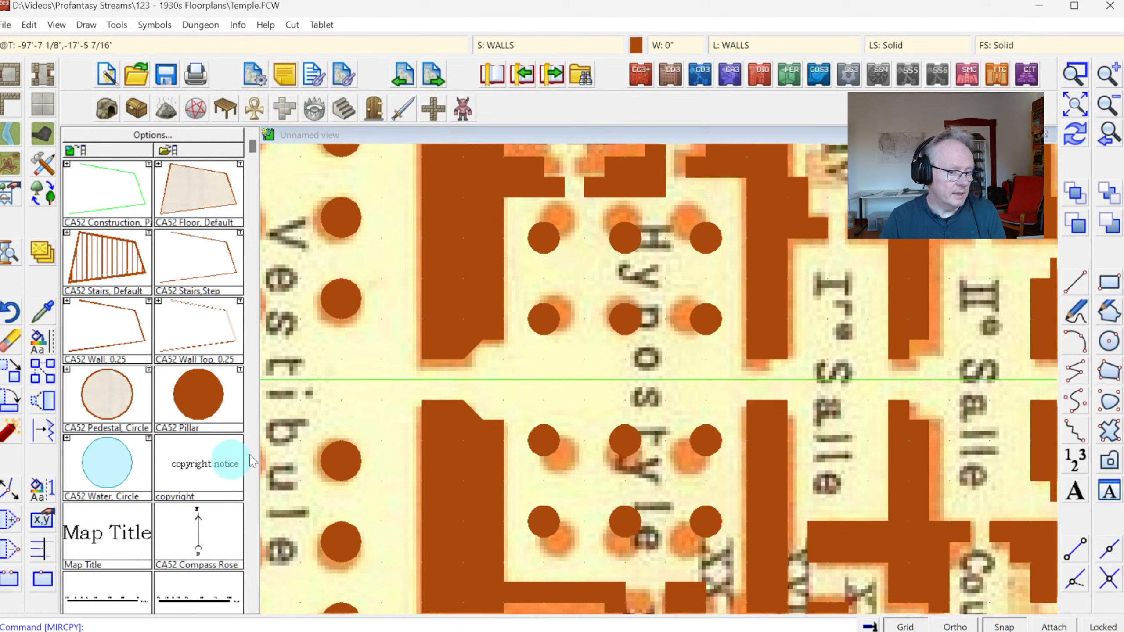
Edit the nodes of both wall ends at the Vestibule–Hypostyle doorway so their chamfered corners become square steps.
left_click(16, 495)
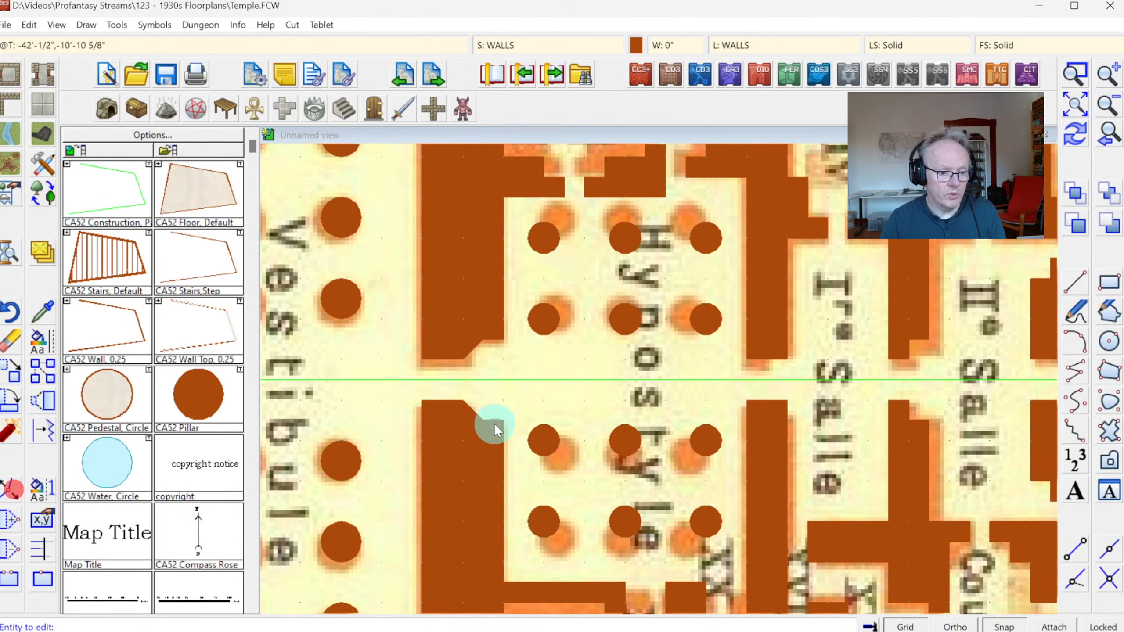
left_click(474, 417)
left_click(465, 416)
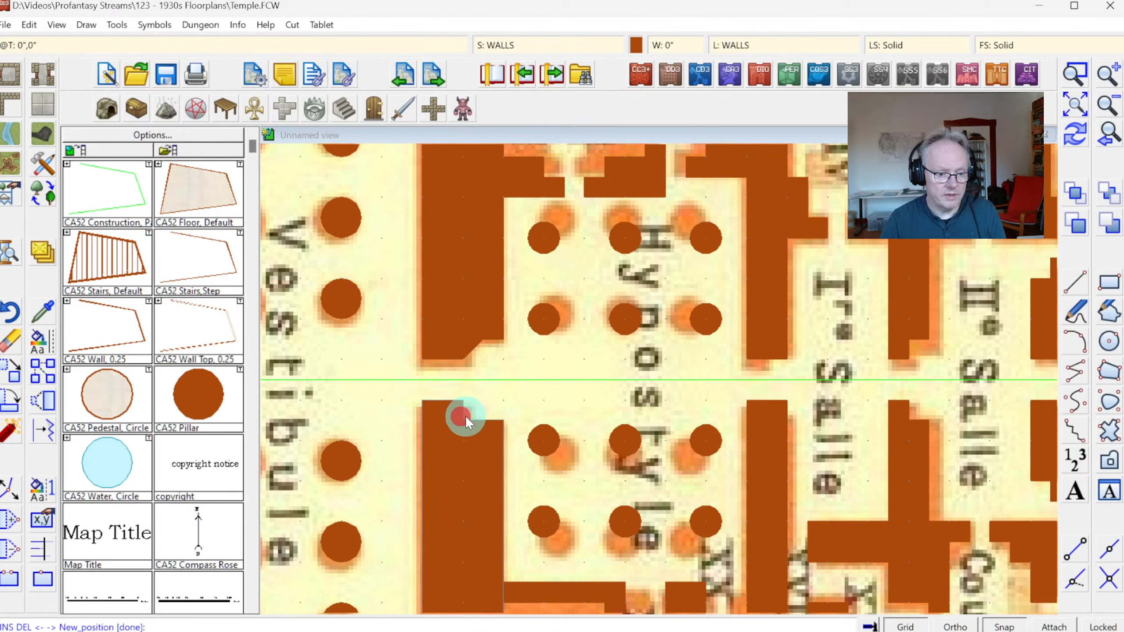
right_click(487, 389)
right_click(488, 388)
left_click(477, 344)
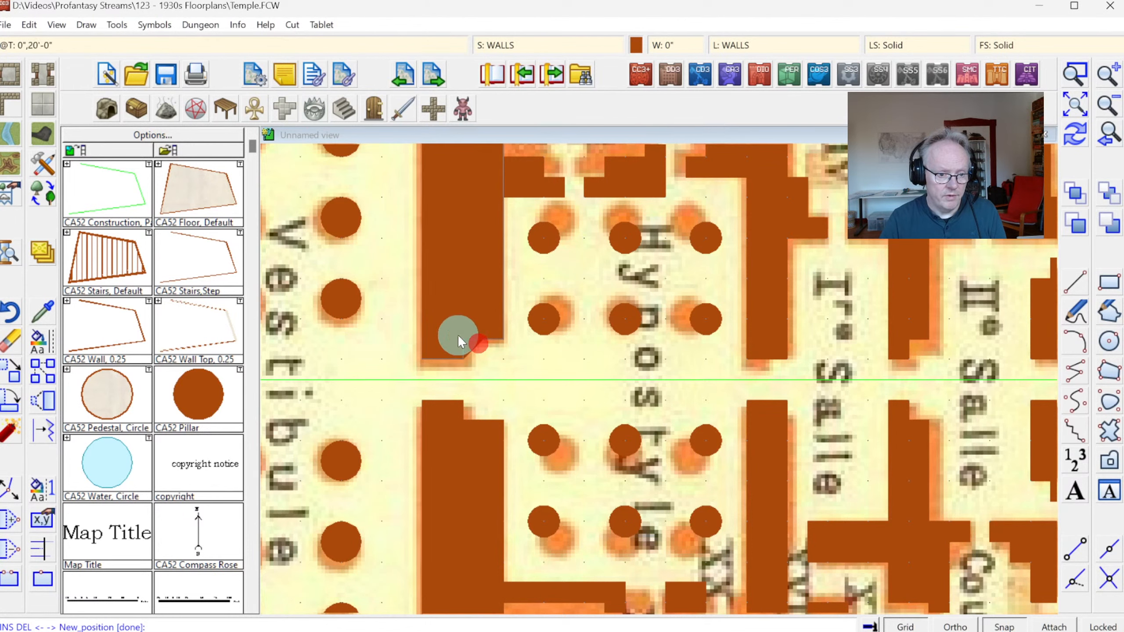
left_click(509, 356)
right_click(509, 356)
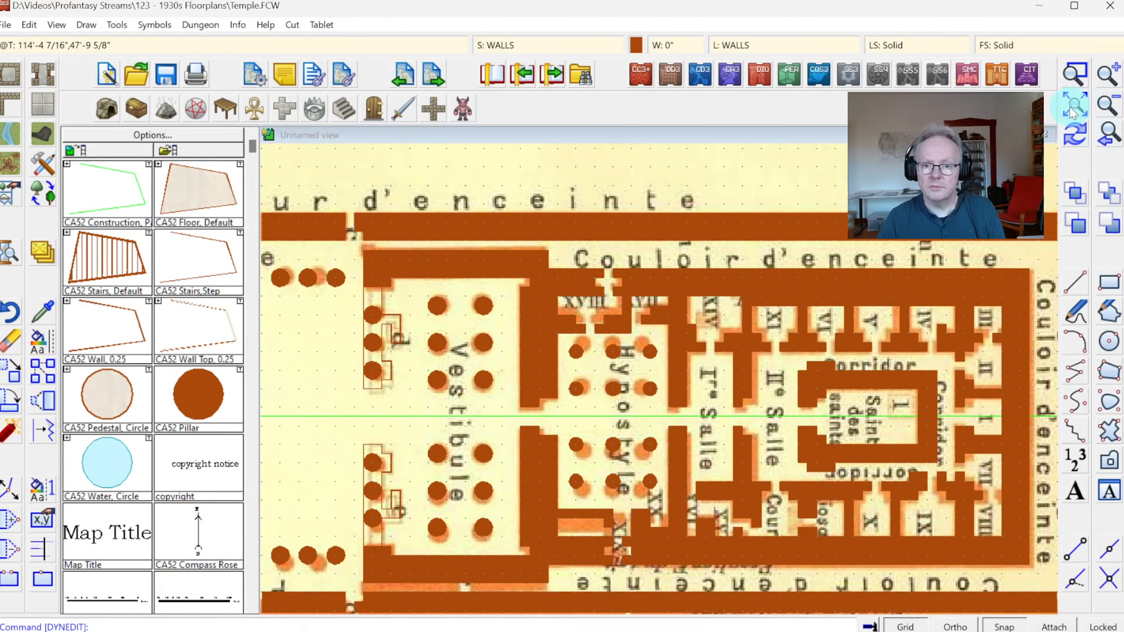
Draw a flight of stairs about 15' by 20' across the entrance passage, filling its outermost narrow section between the two towers.
left_click(1073, 112)
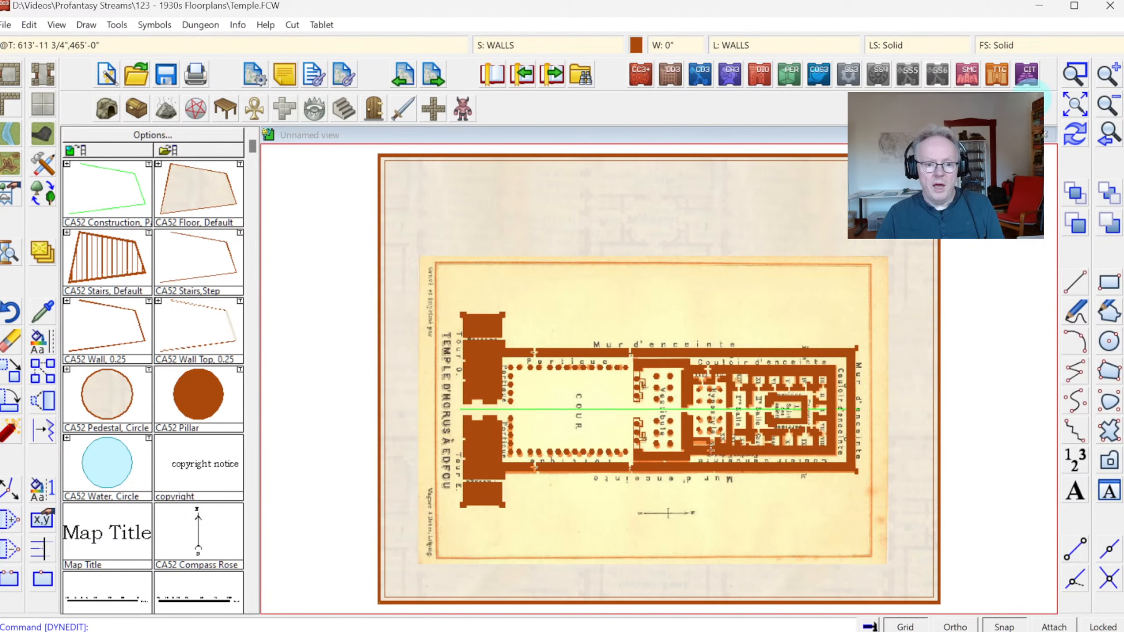
left_click(1074, 75)
left_click(426, 295)
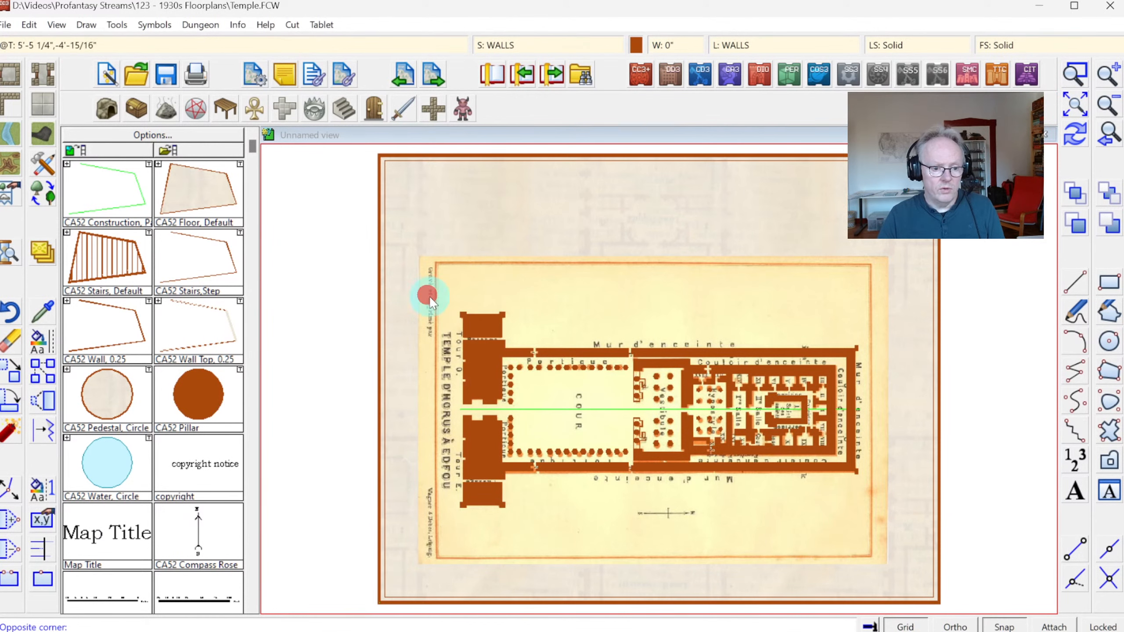
left_click(879, 535)
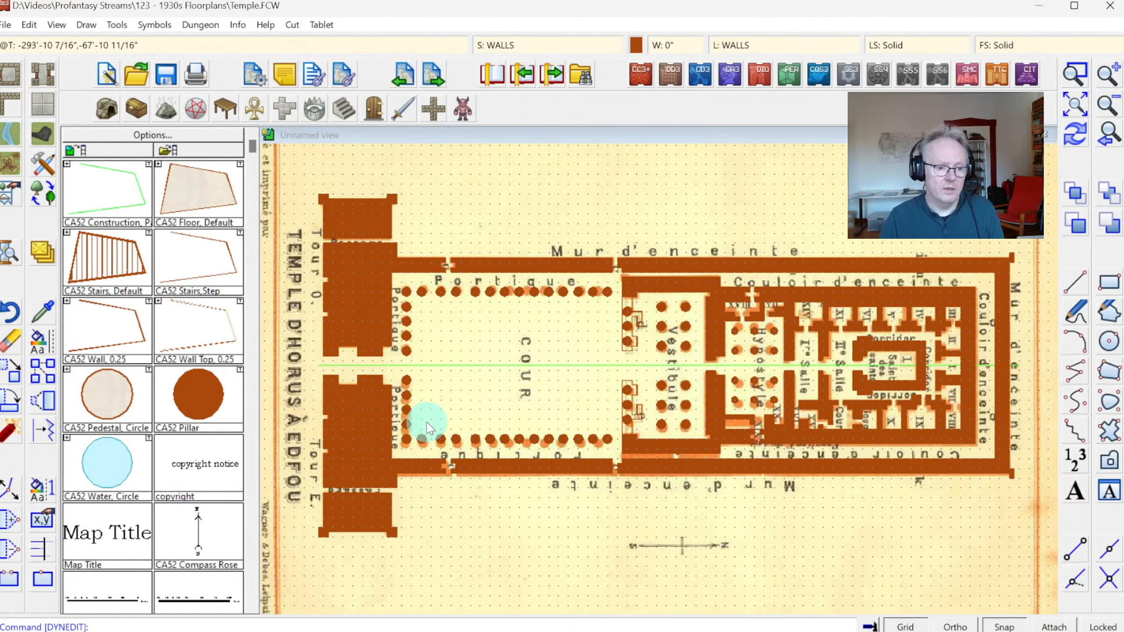
left_click(1076, 75)
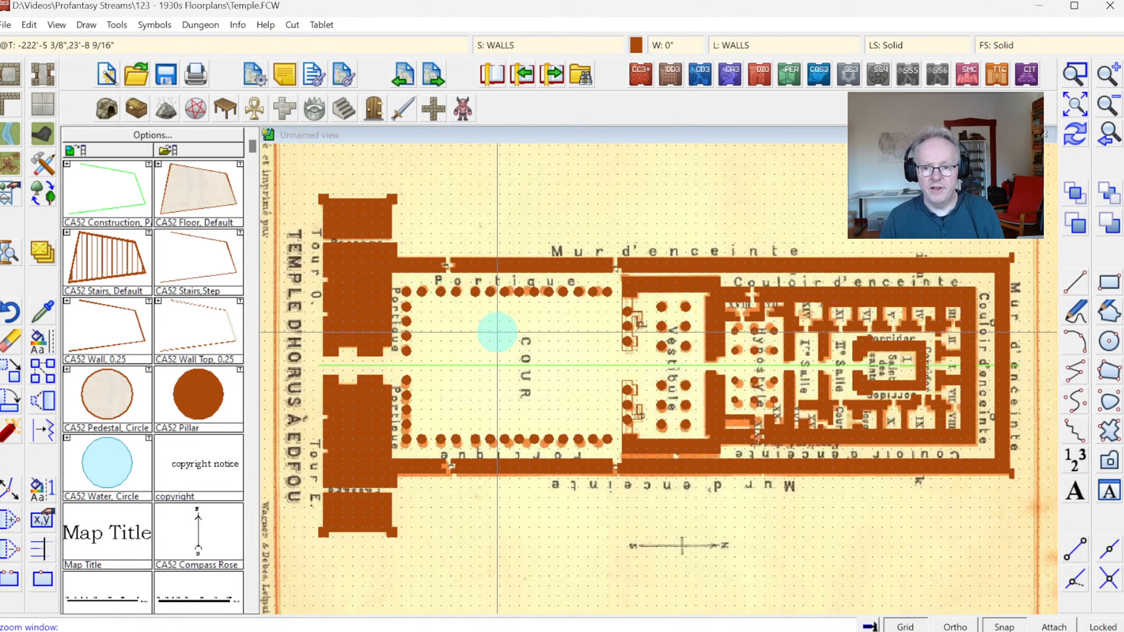
right_click(657, 252)
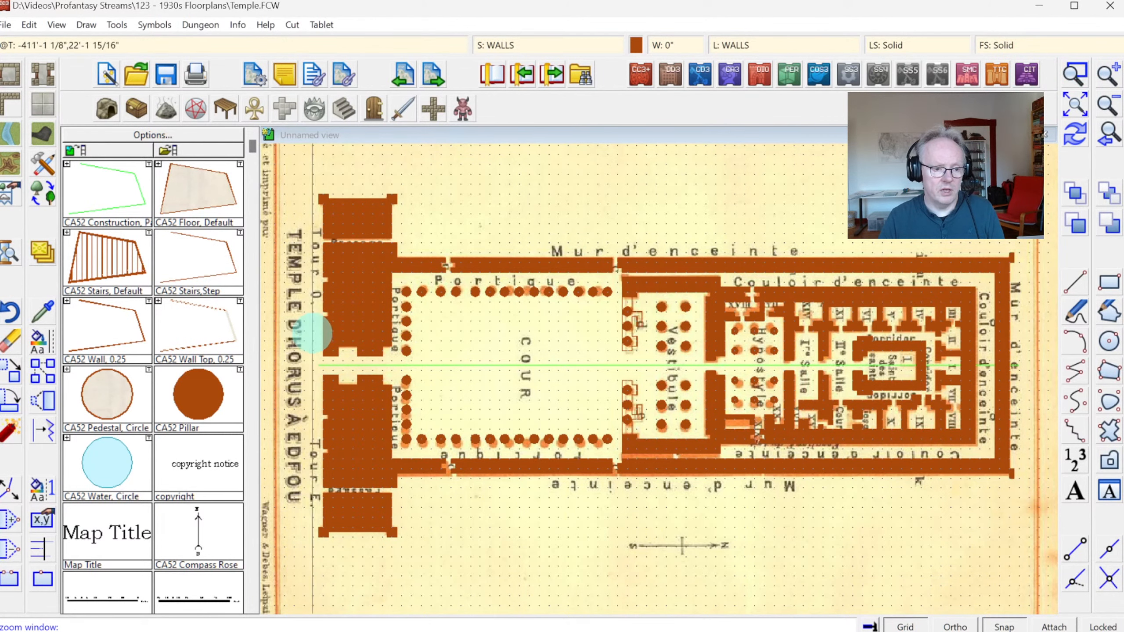
left_click(307, 339)
left_click(428, 407)
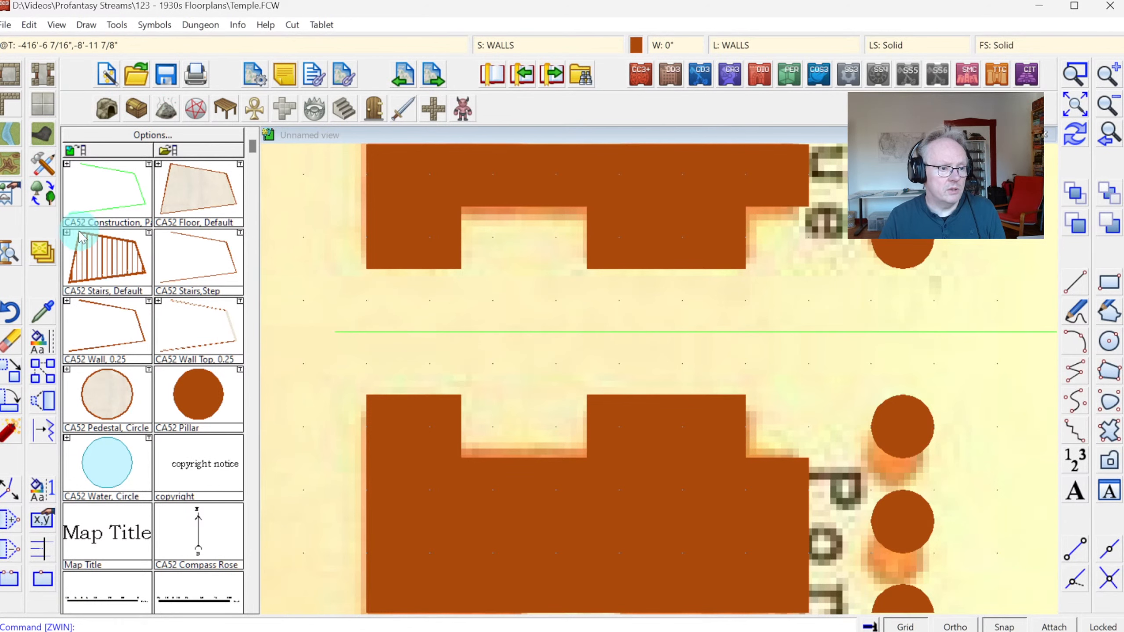
left_click(43, 163)
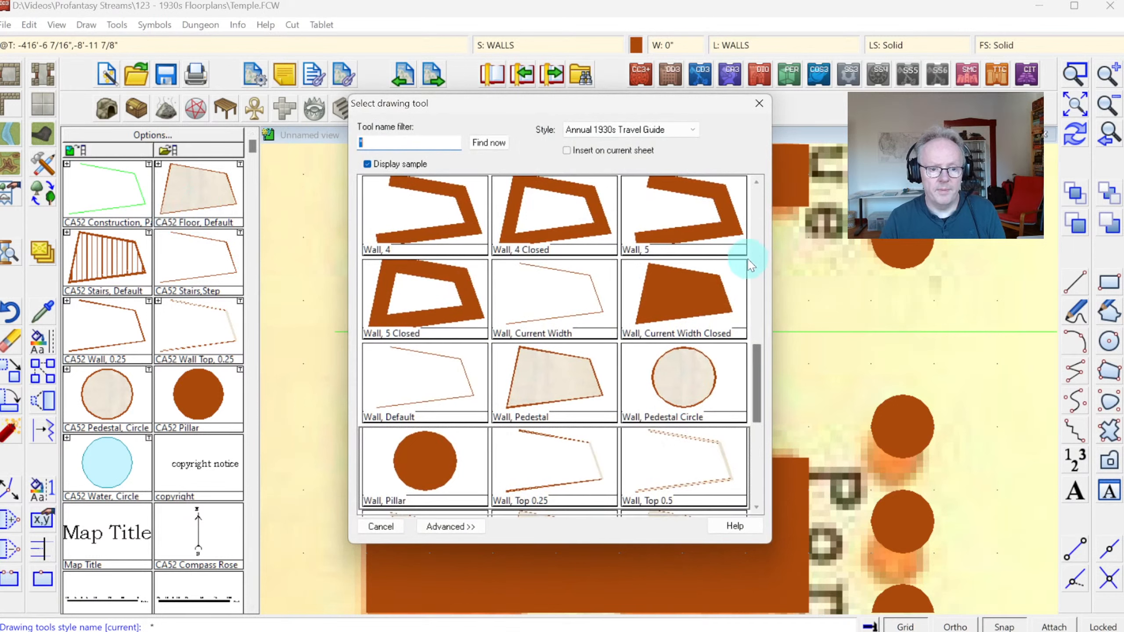
left_click_drag(755, 353, 745, 225)
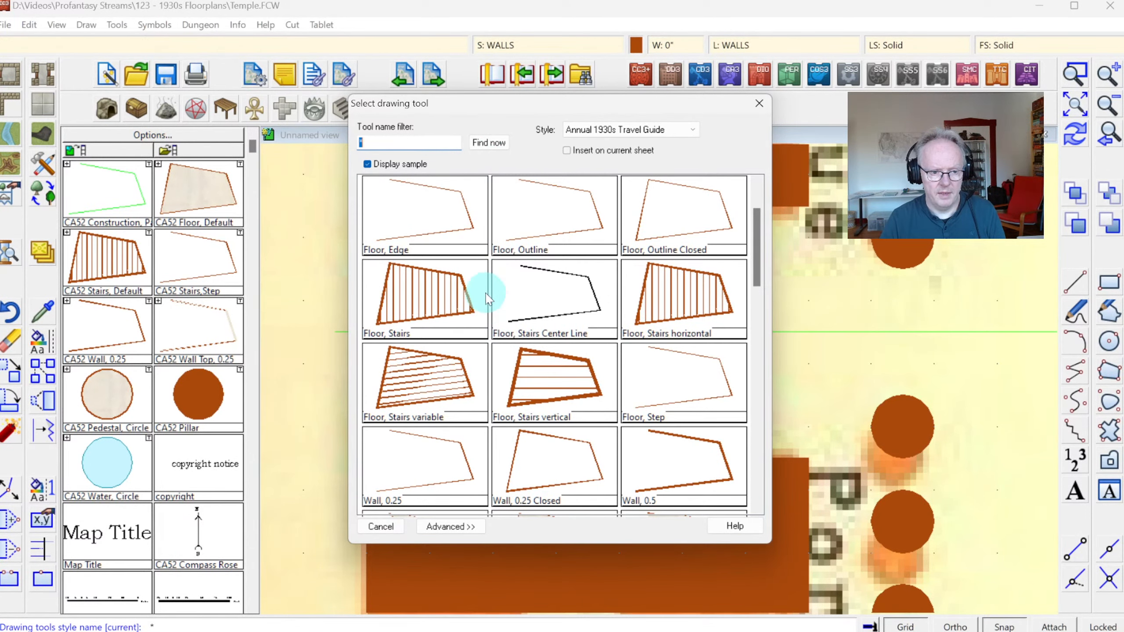
double_click(424, 292)
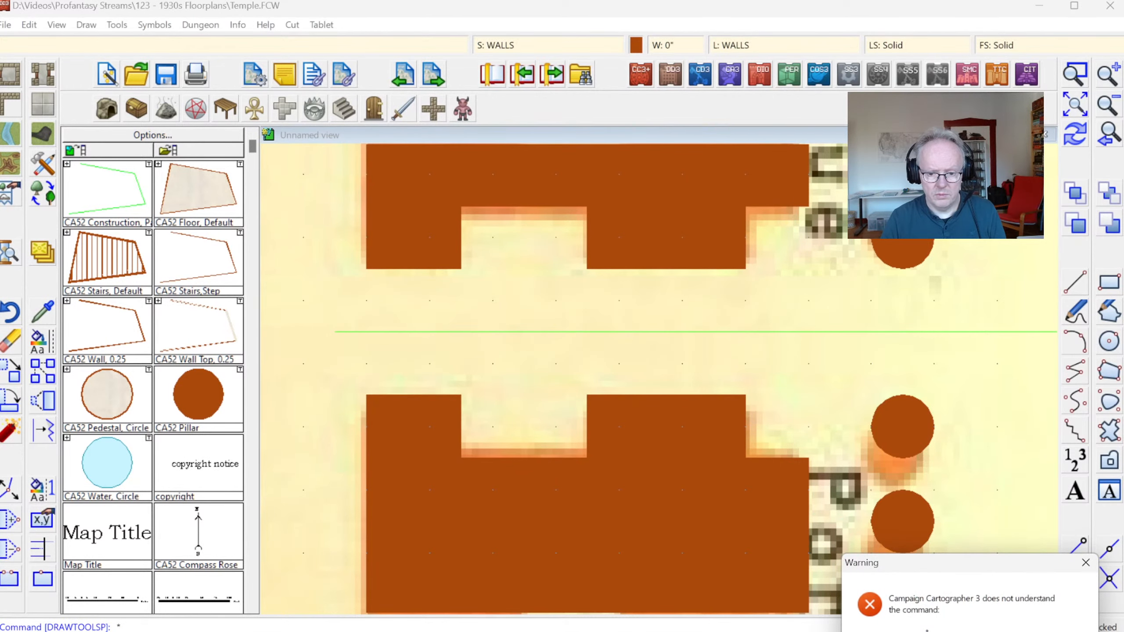
left_click(49, 170)
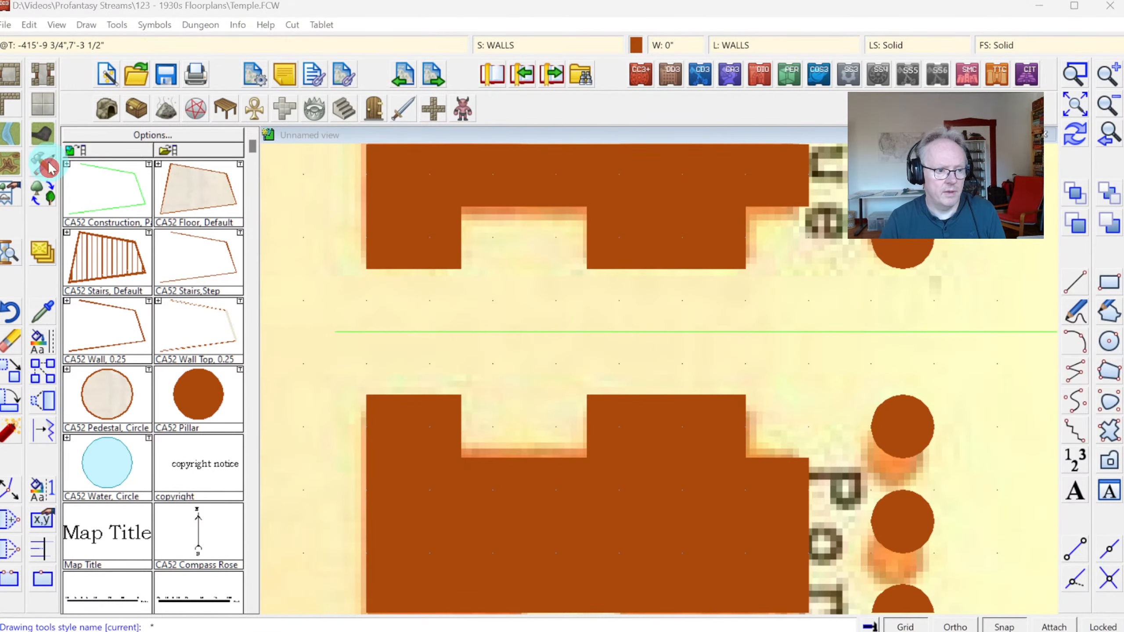
double_click(428, 361)
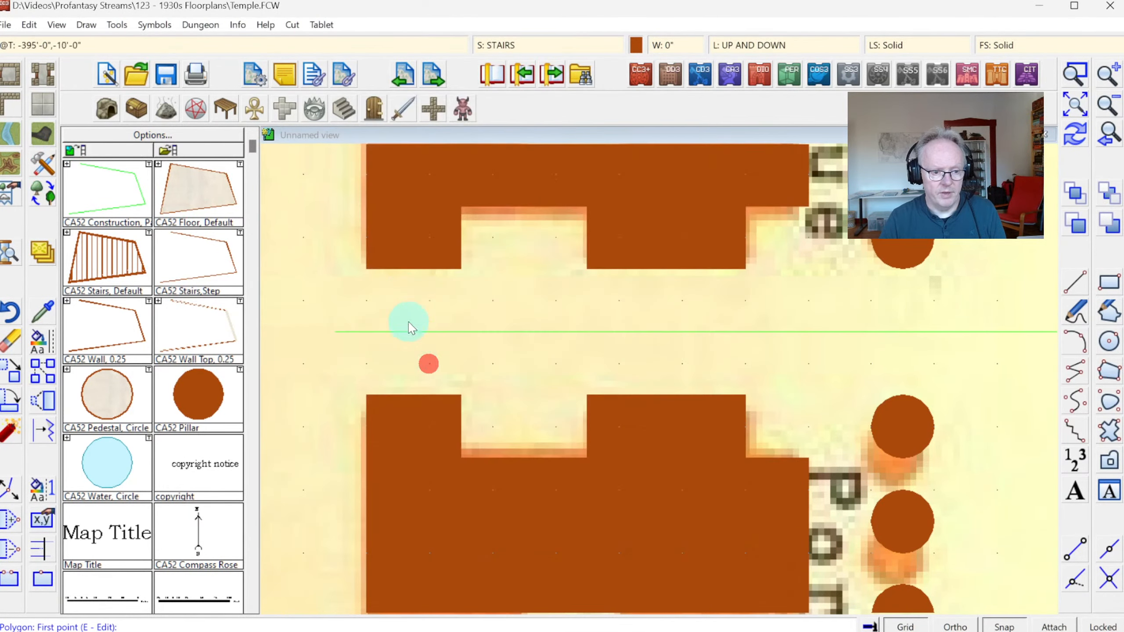
left_click(367, 269)
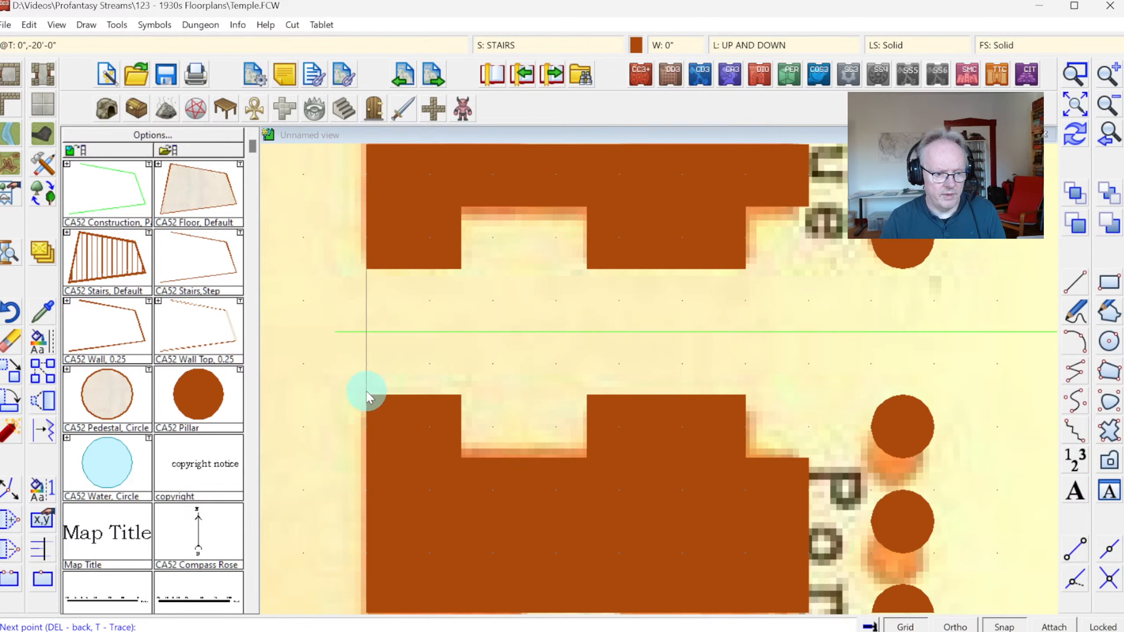
right_click(466, 266)
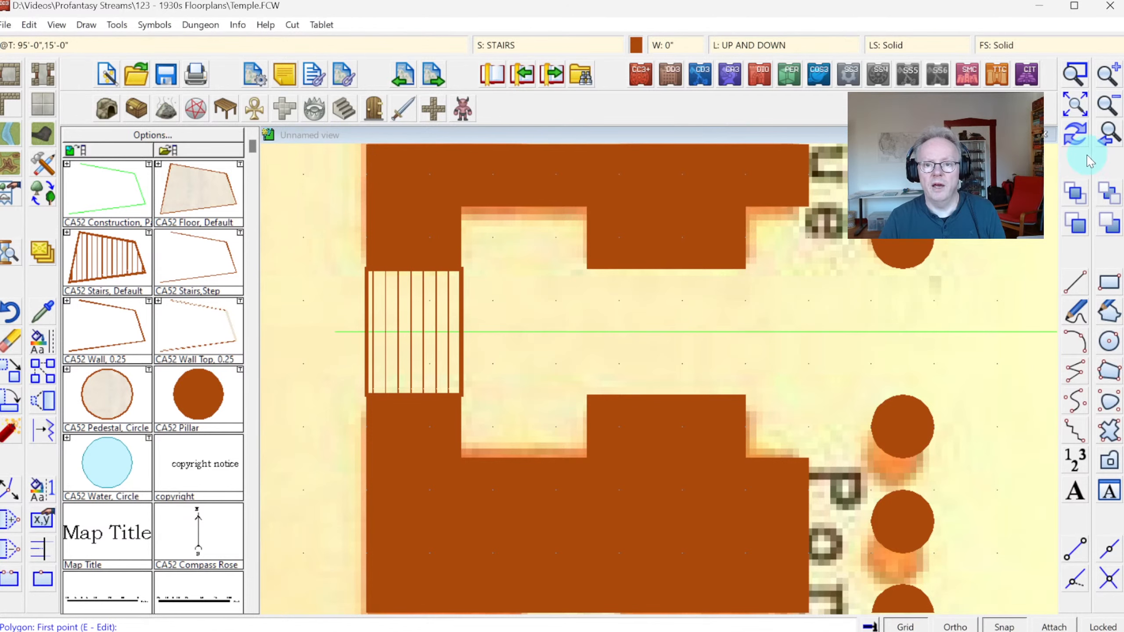
left_click(1065, 110)
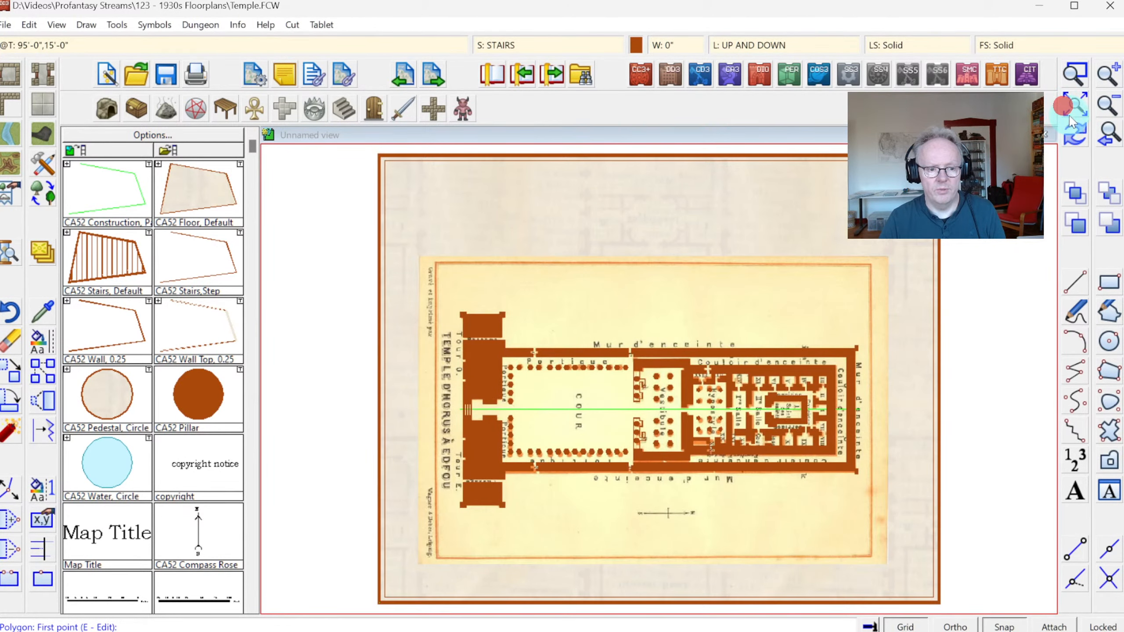
left_click(1070, 78)
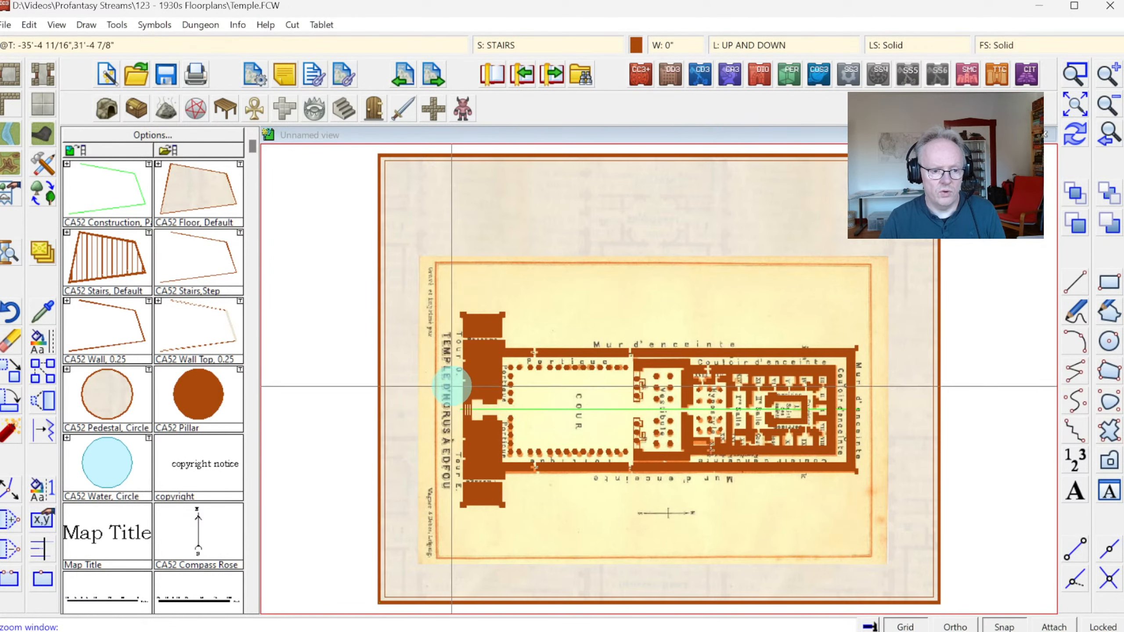
left_click(452, 386)
left_click(526, 439)
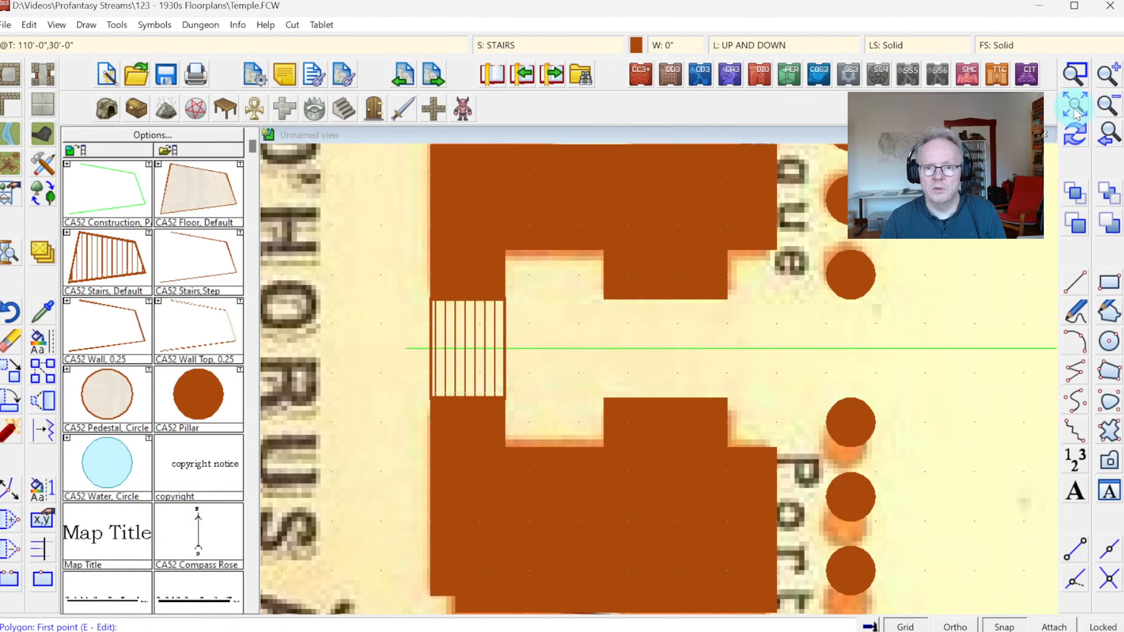
Test the horizontal variant of the stairs tool with a square about 20' wide in open ground beside the end tower, and undo it.
left_click(1076, 114)
left_click(1075, 74)
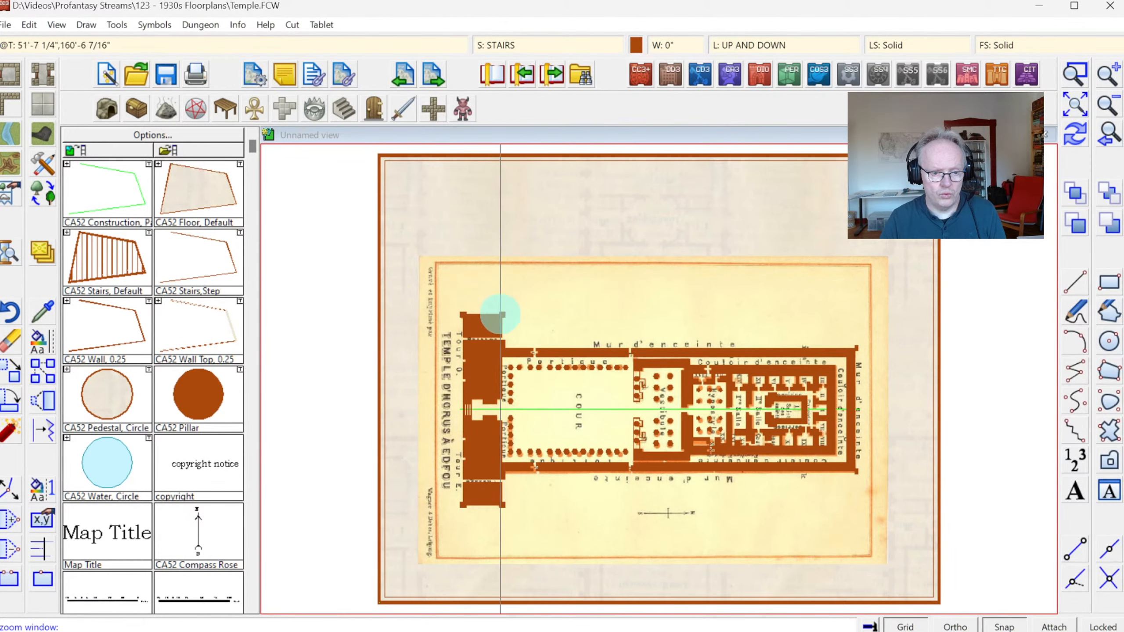
left_click(492, 307)
left_click(579, 390)
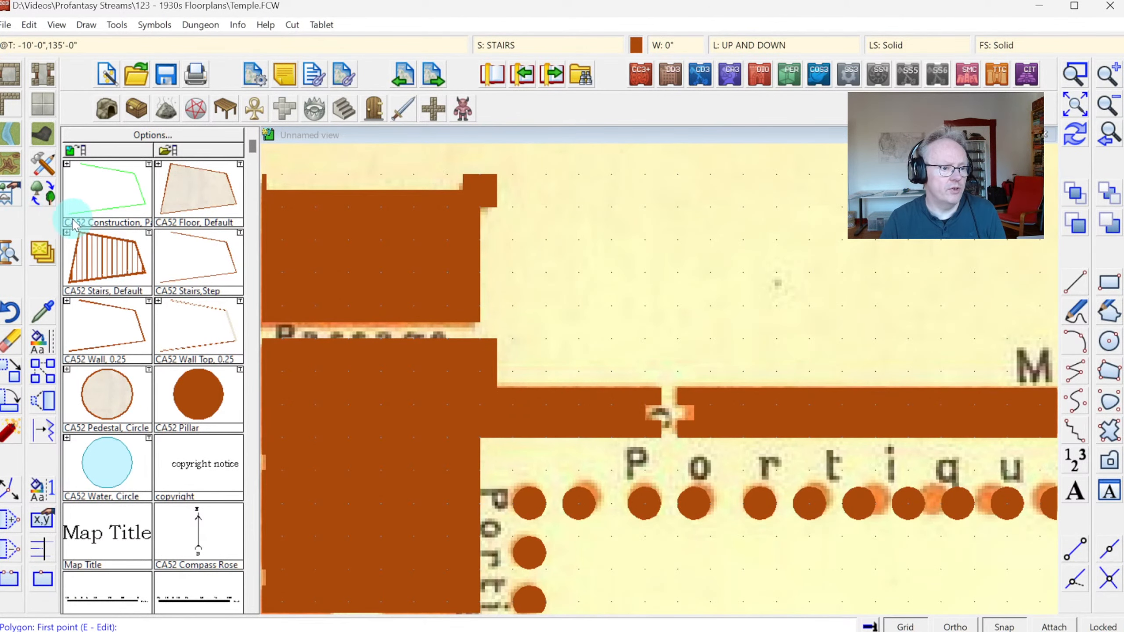
left_click(66, 232)
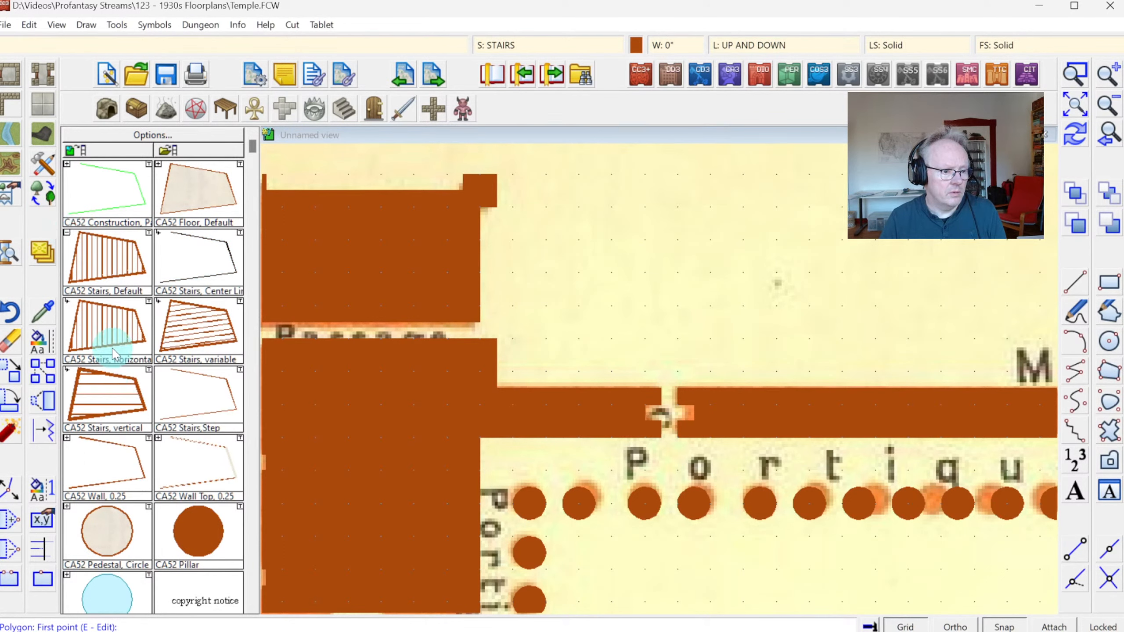
left_click(97, 323)
left_click(541, 239)
left_click(617, 240)
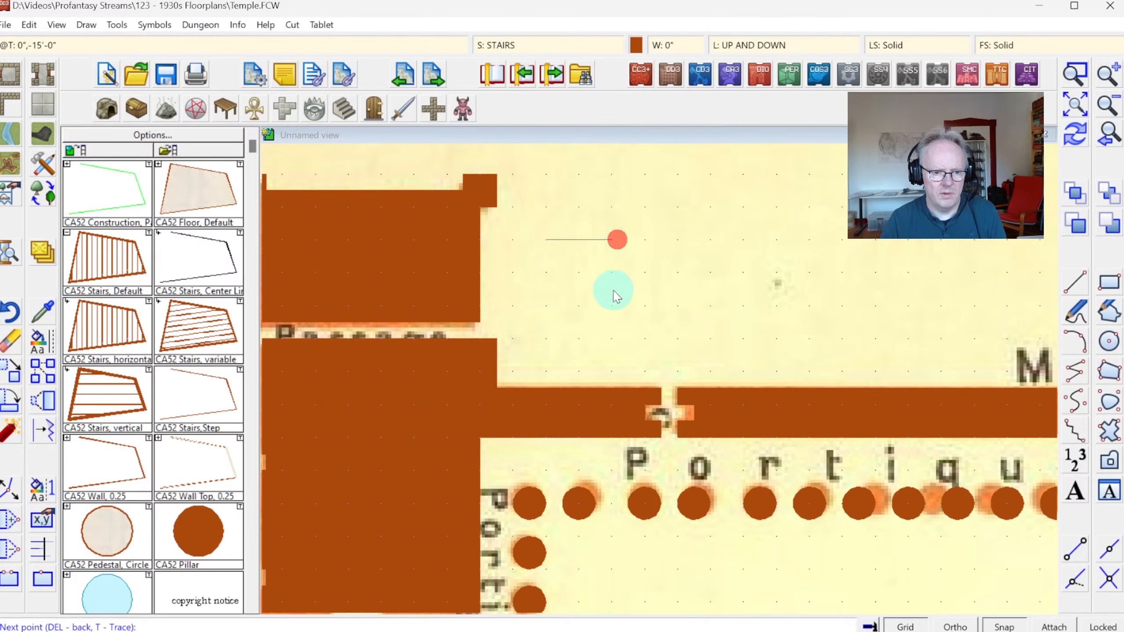
left_click(613, 303)
left_click(547, 305)
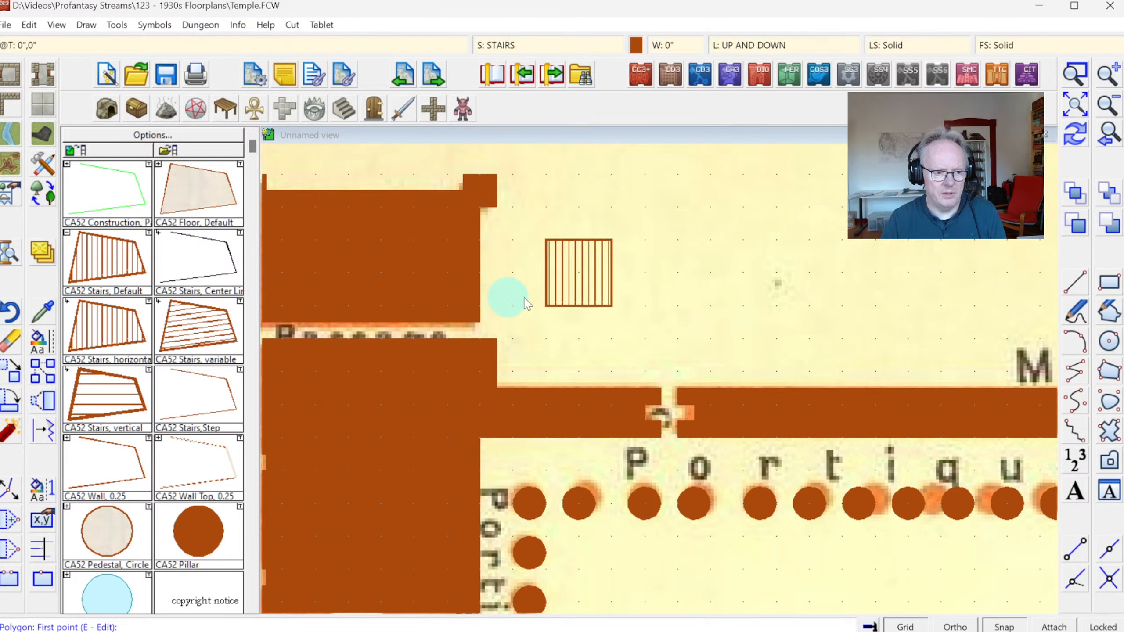
left_click(29, 24)
left_click(45, 41)
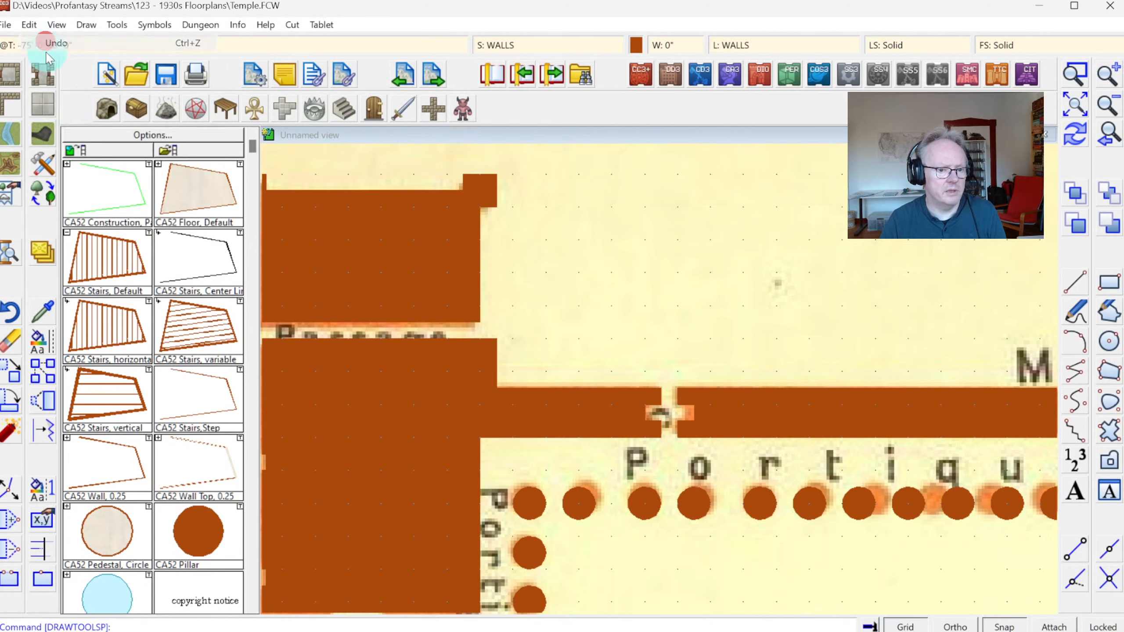
Test the vertical variant of the stairs tool with a rectangle about 25' by 20' beside the end tower, and undo it.
left_click(87, 387)
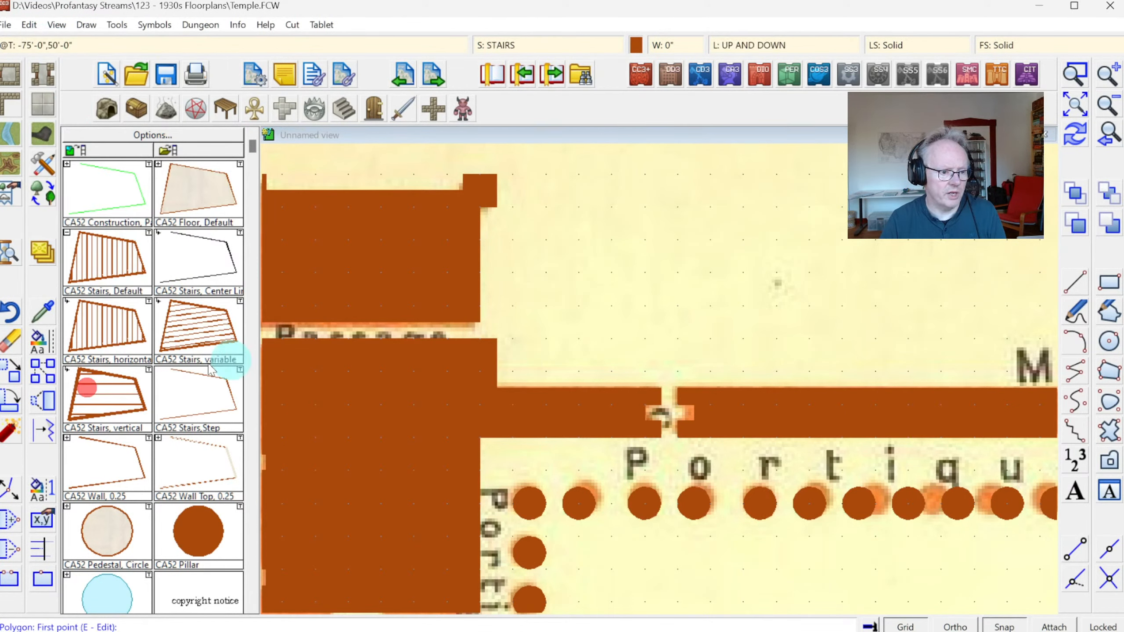
left_click(579, 240)
left_click(660, 240)
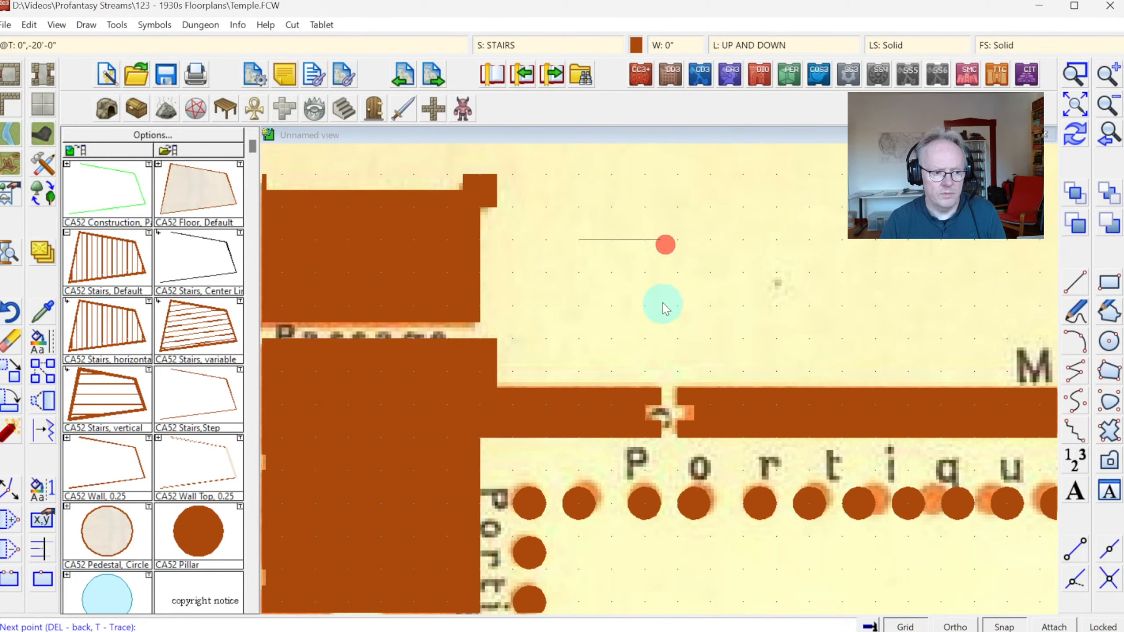
left_click(665, 307)
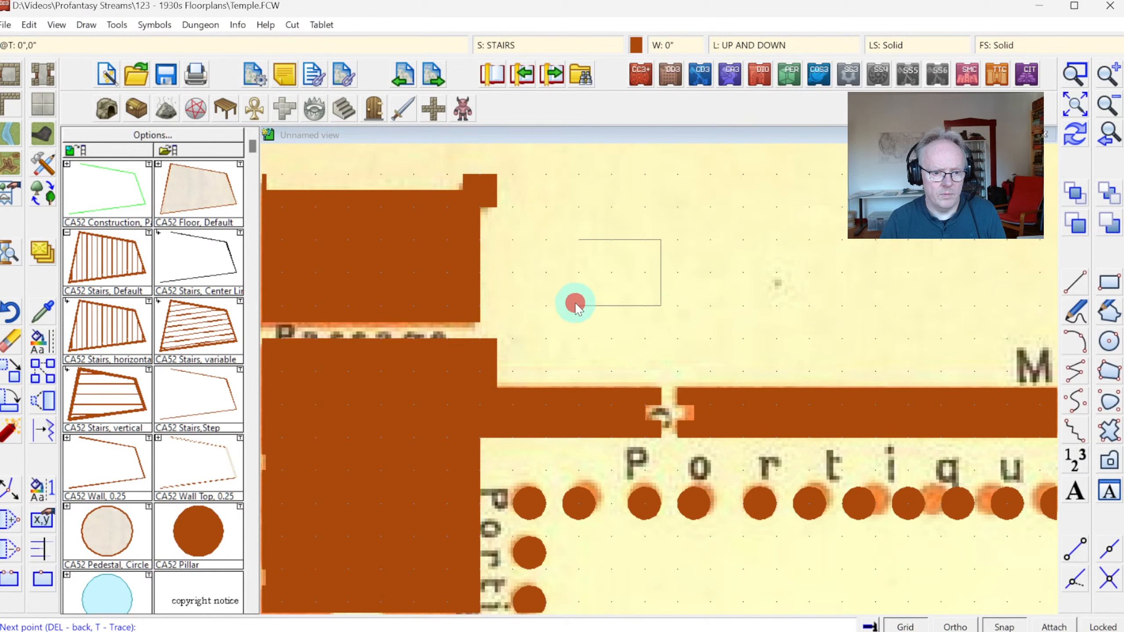
left_click(576, 305)
right_click(549, 395)
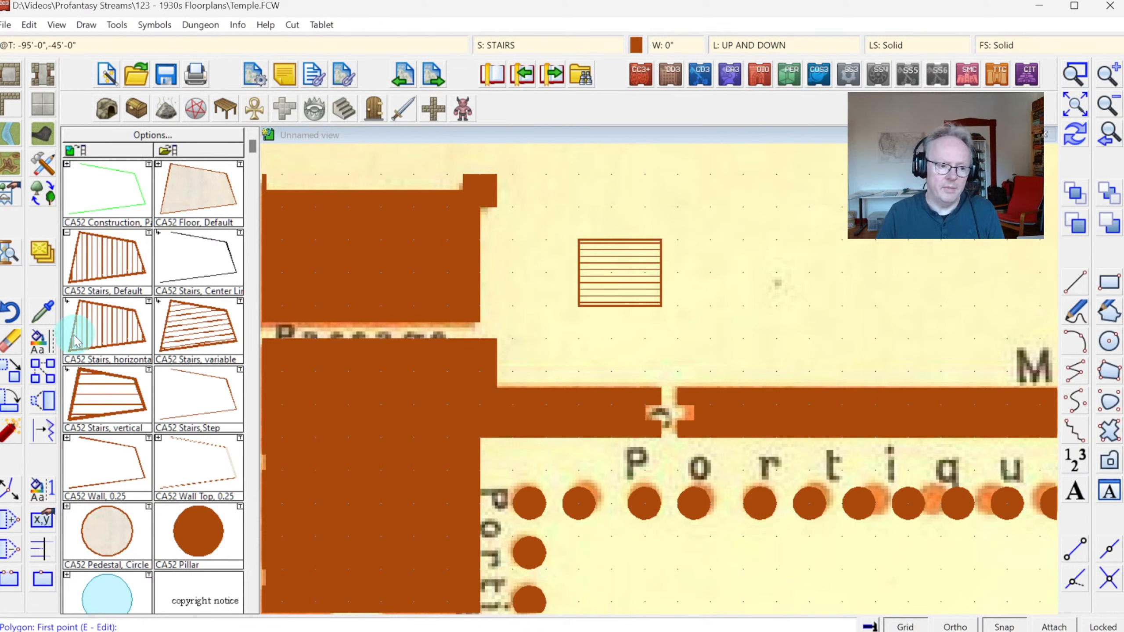
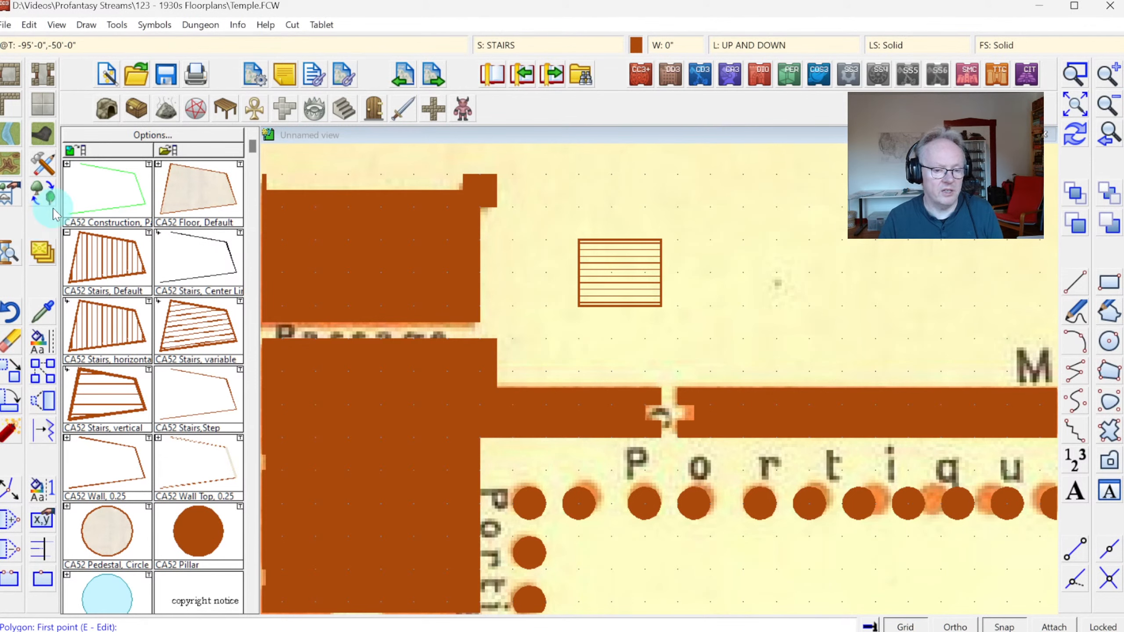
left_click(11, 313)
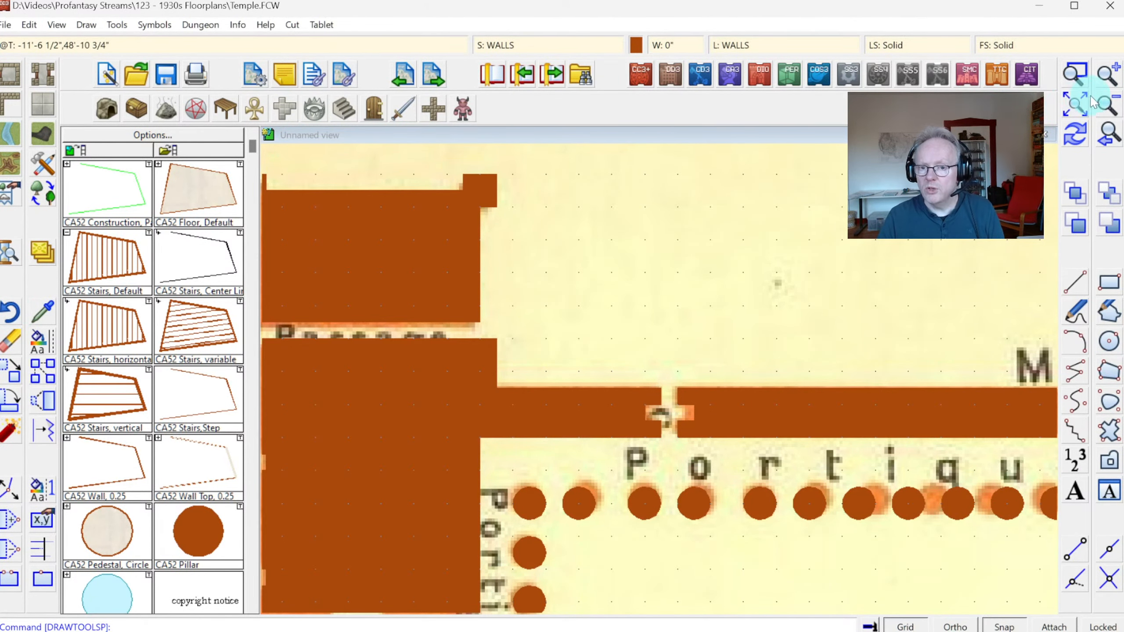
Draw default stairs about 25' by 20' across the entrance passage's second narrow section, on the court side of the side niches.
left_click(1075, 104)
left_click(1074, 73)
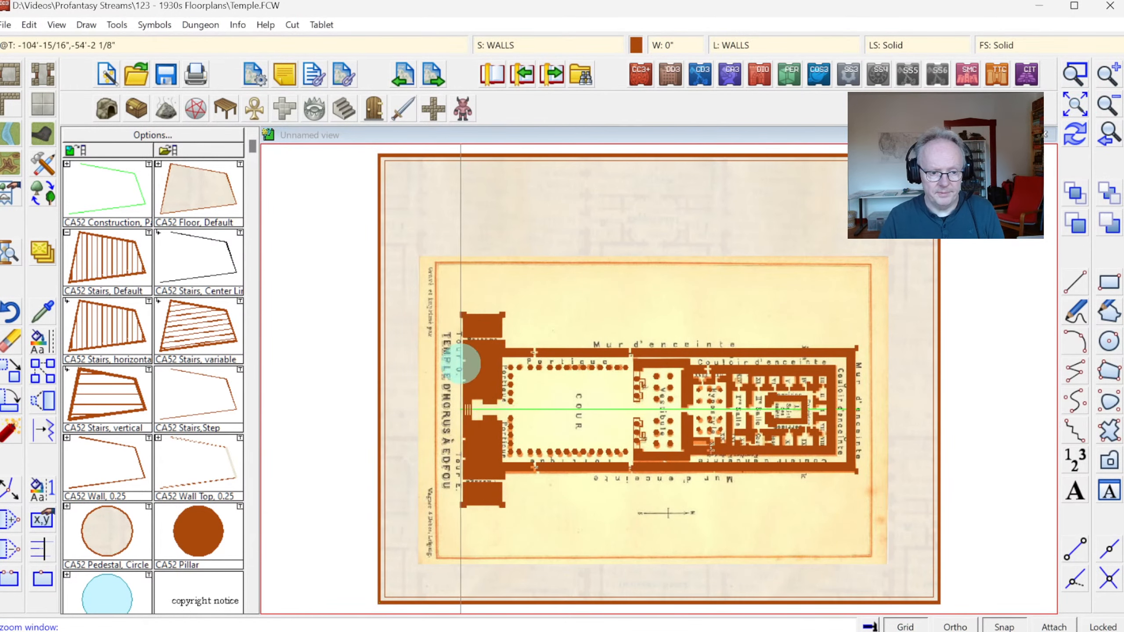
left_click(460, 366)
left_click(526, 432)
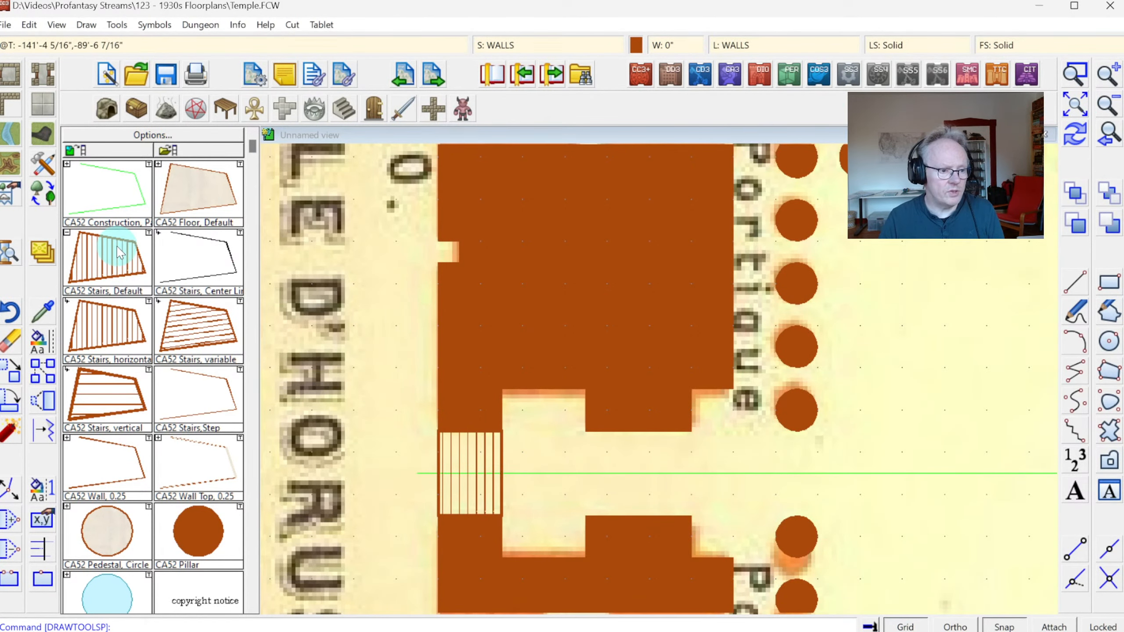
left_click(118, 249)
left_click(589, 431)
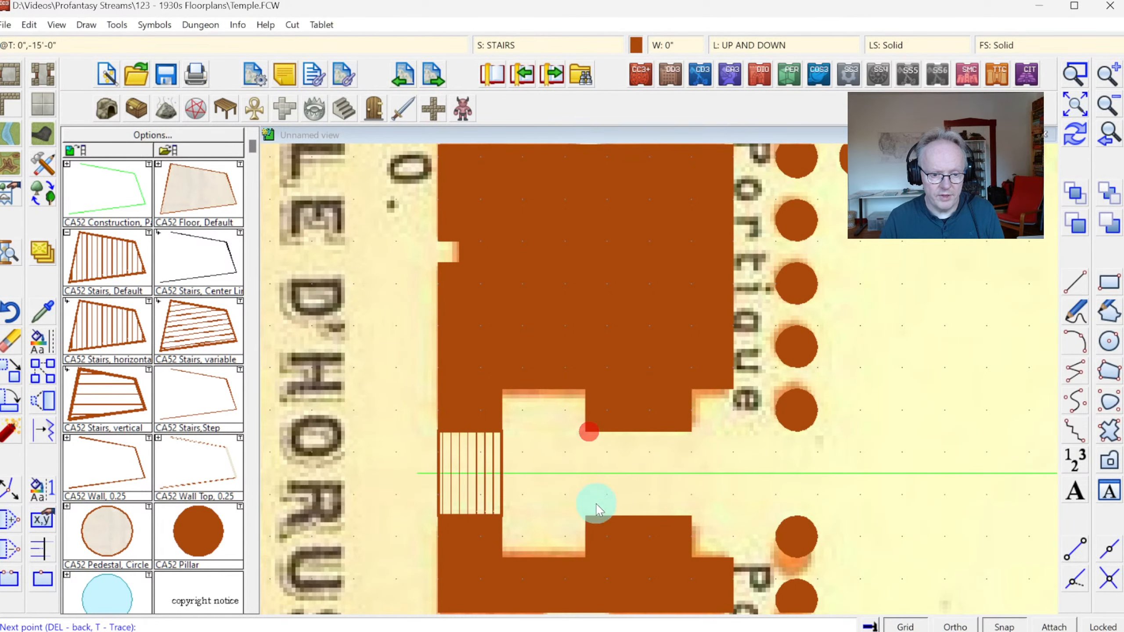
left_click(691, 516)
left_click(692, 432)
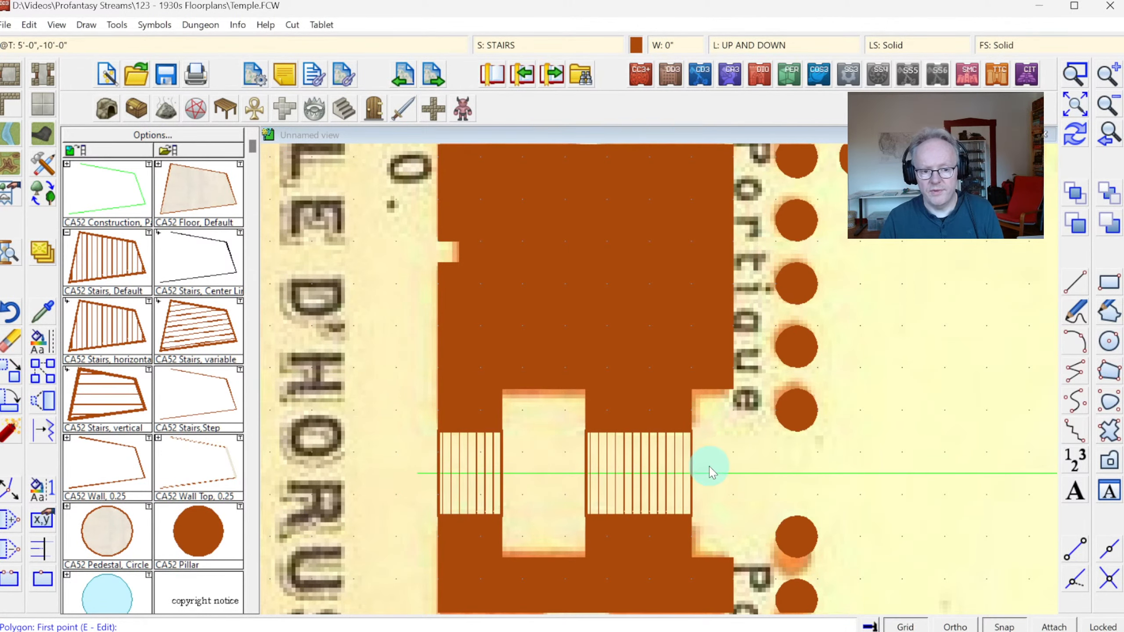
Draw default stairs about 10' by 30' across the central opening between the court and the Vestibule.
left_click(1074, 108)
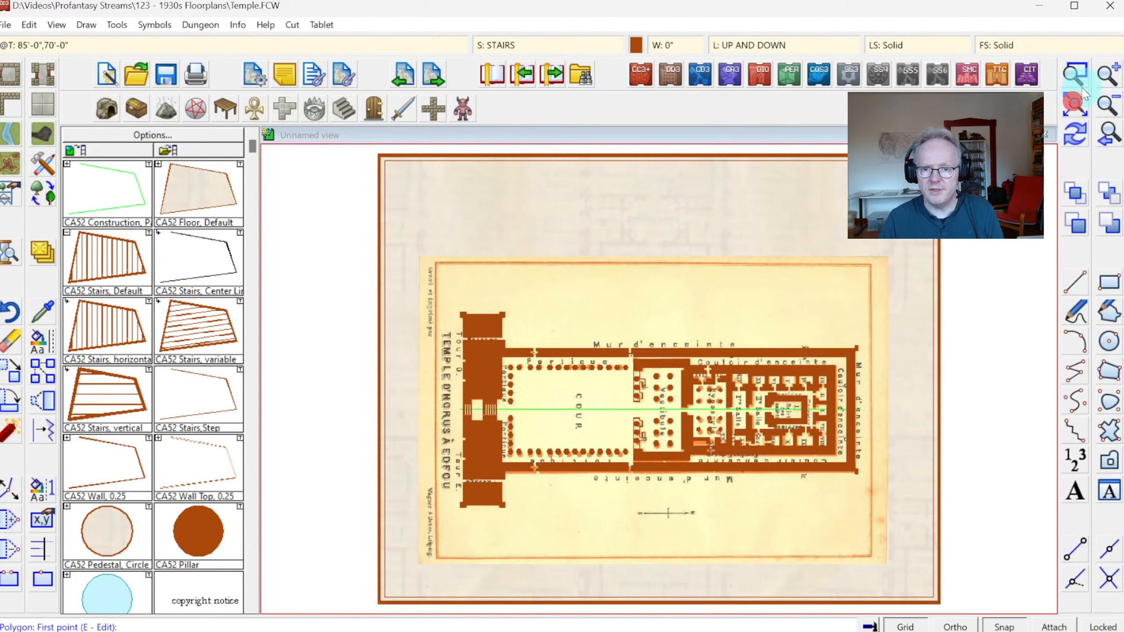
left_click(1076, 73)
left_click(607, 332)
left_click(745, 480)
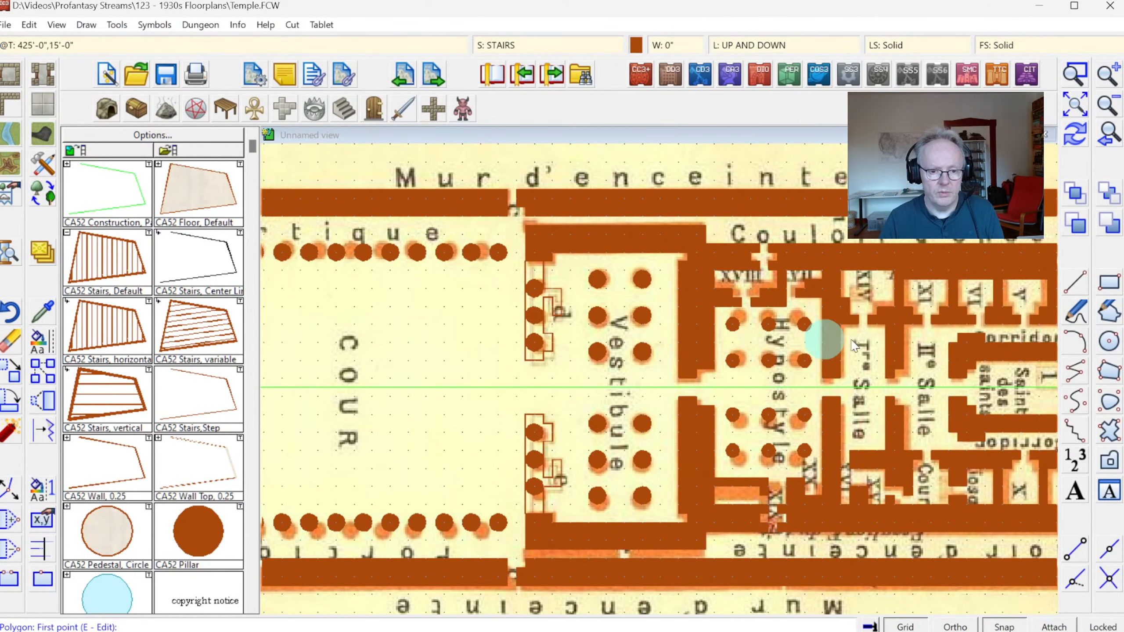
left_click(113, 261)
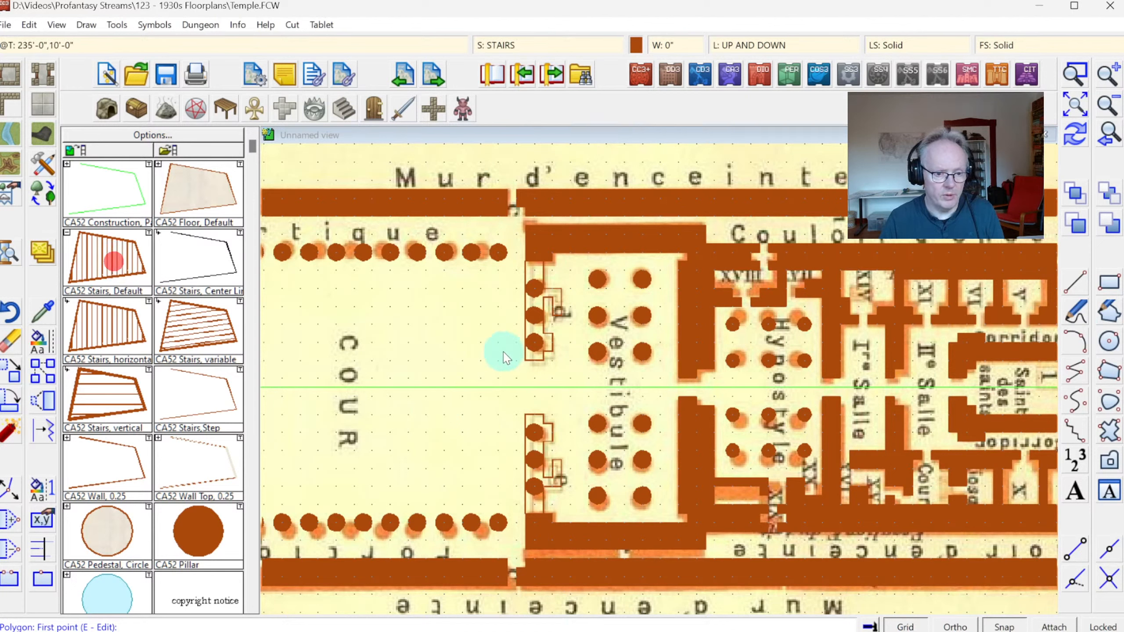
left_click(526, 358)
left_click(544, 415)
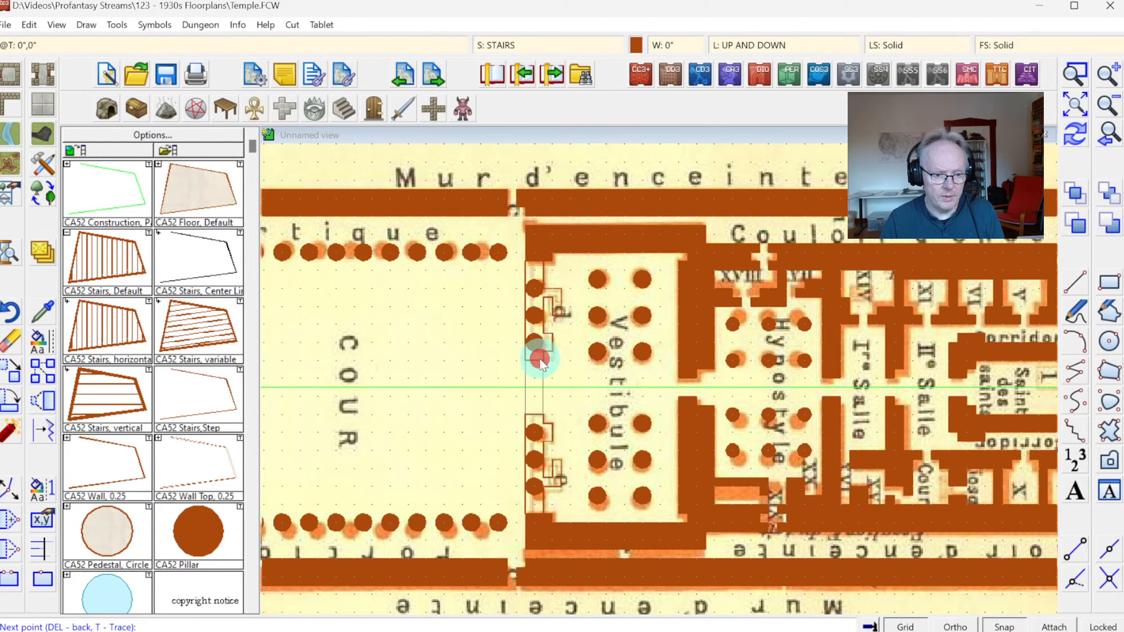
left_click(536, 358)
Draw default stairs about 10' square in the centre-line doorways from the Vestibule to the Hypostyle and from the Hypostyle to the Ire Salle.
left_click(678, 379)
left_click(676, 395)
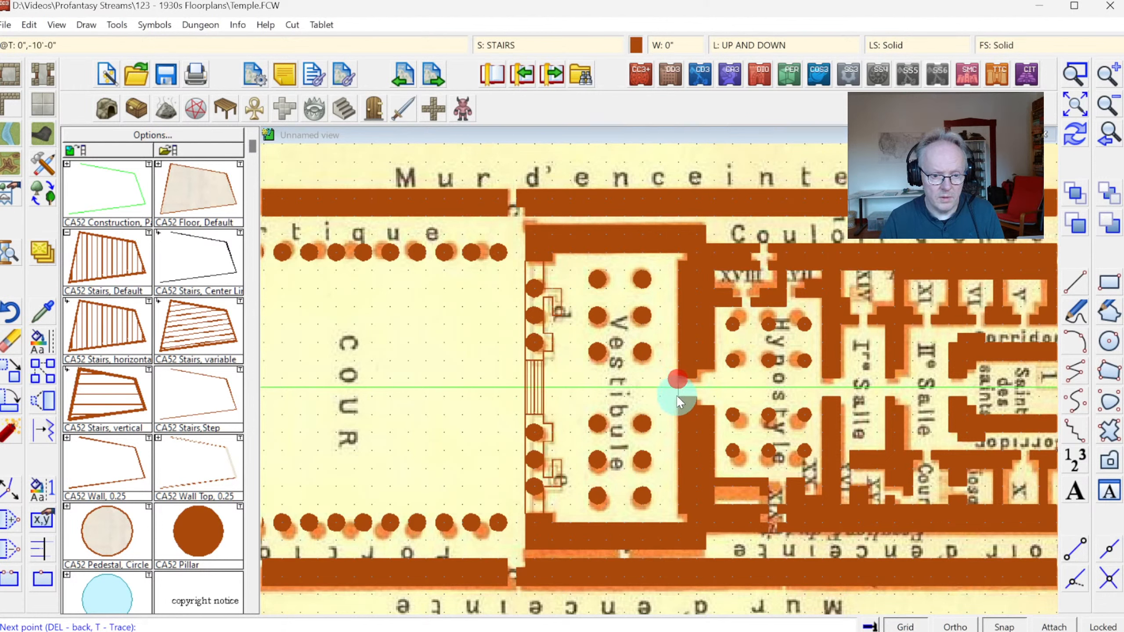
left_click(702, 379)
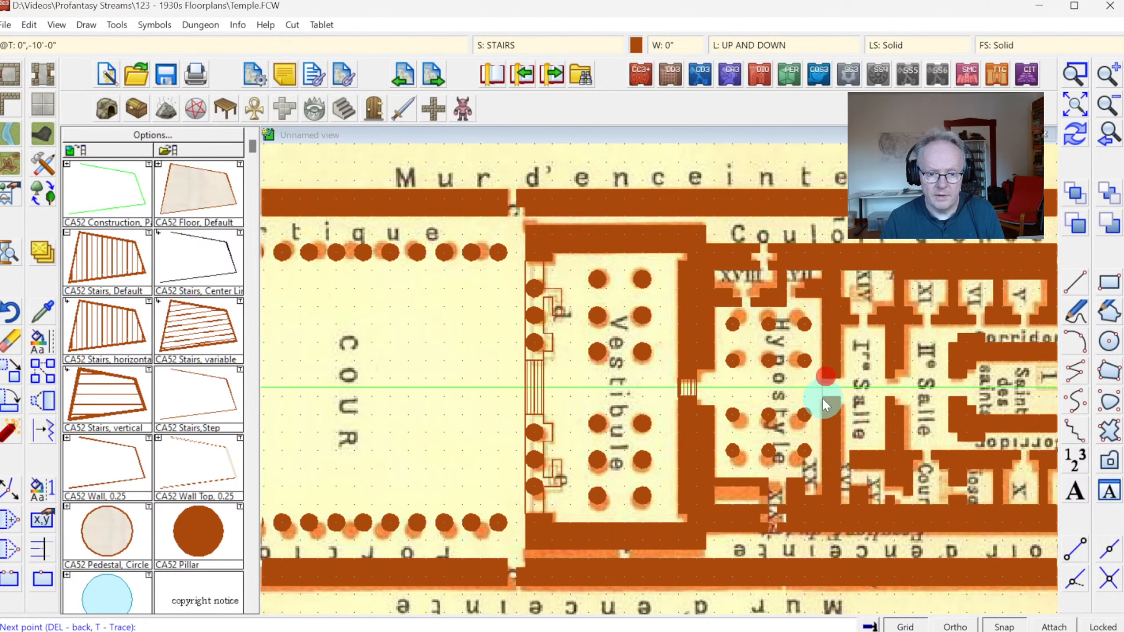
left_click(840, 378)
right_click(841, 377)
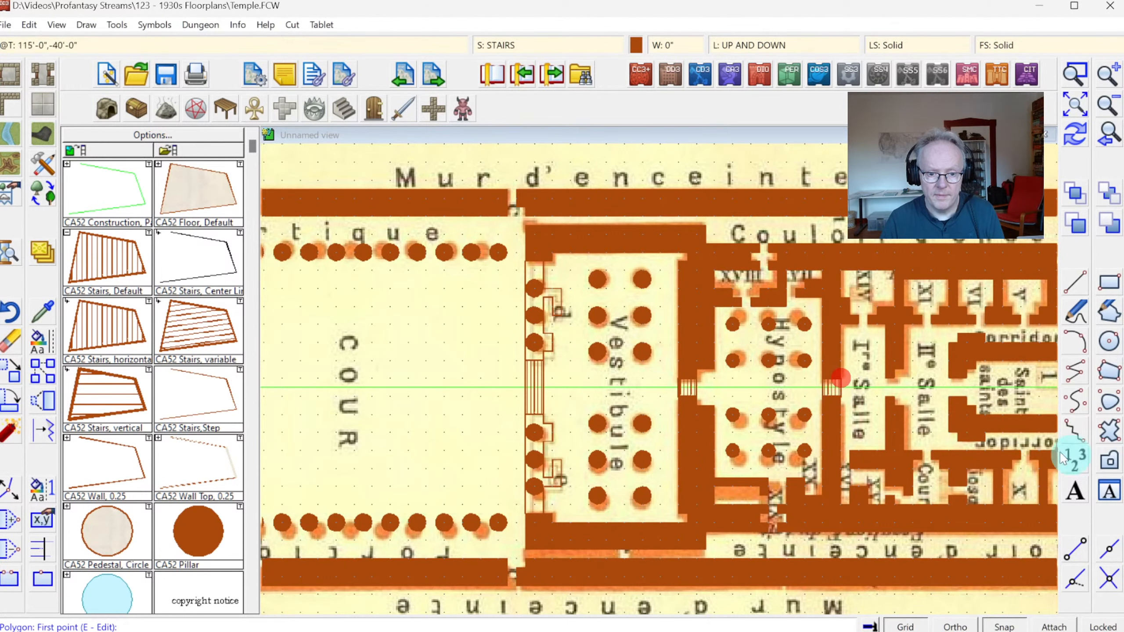
Draw Floor, Edge lines across both ends of the centre-line doorway leading from the IIe Salle into the sanctuary.
left_click(1075, 112)
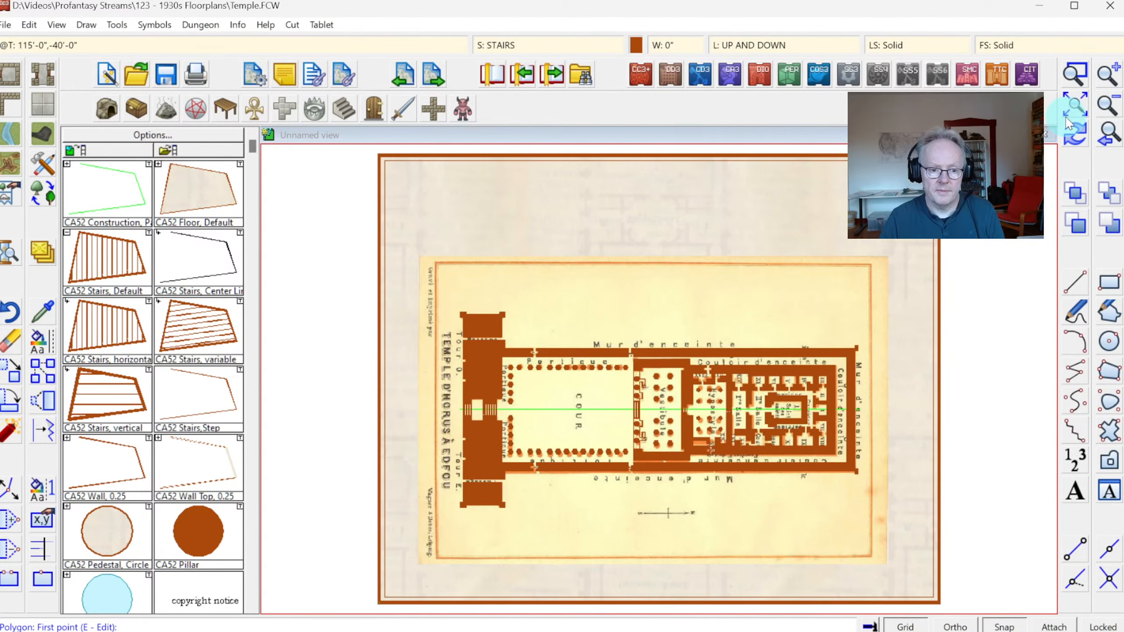
left_click(1071, 78)
left_click(681, 355)
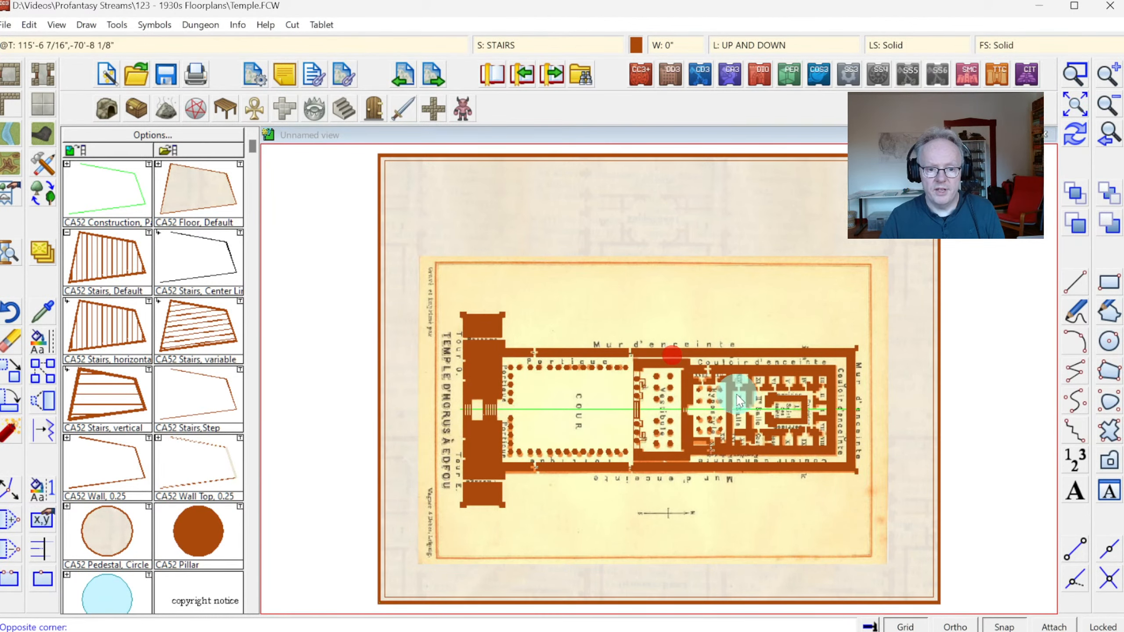
left_click(848, 489)
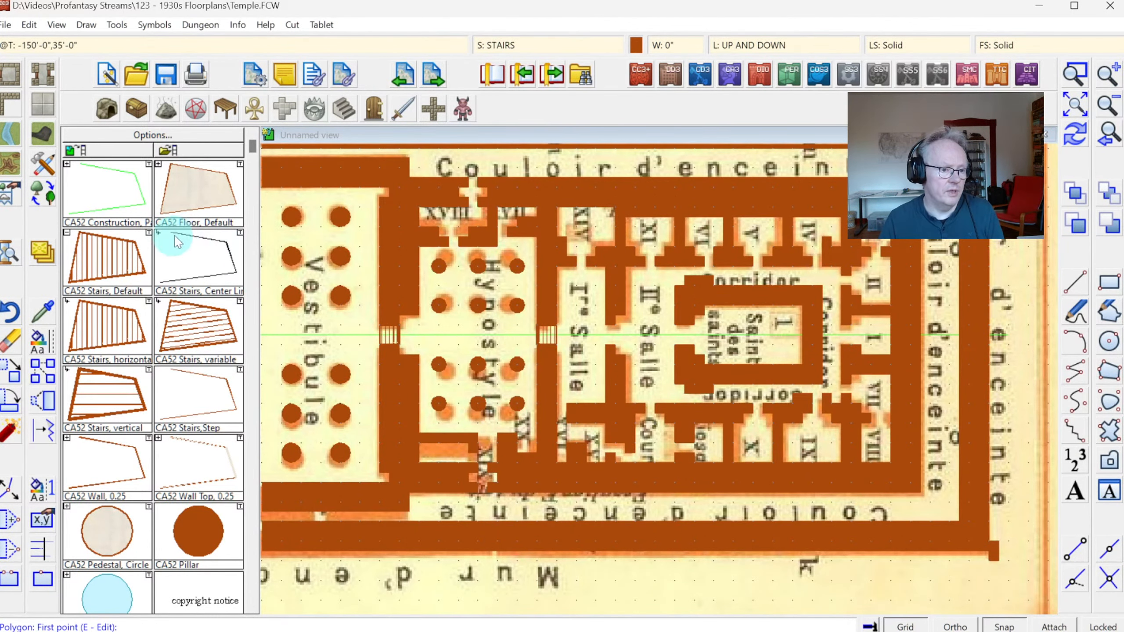
left_click(44, 163)
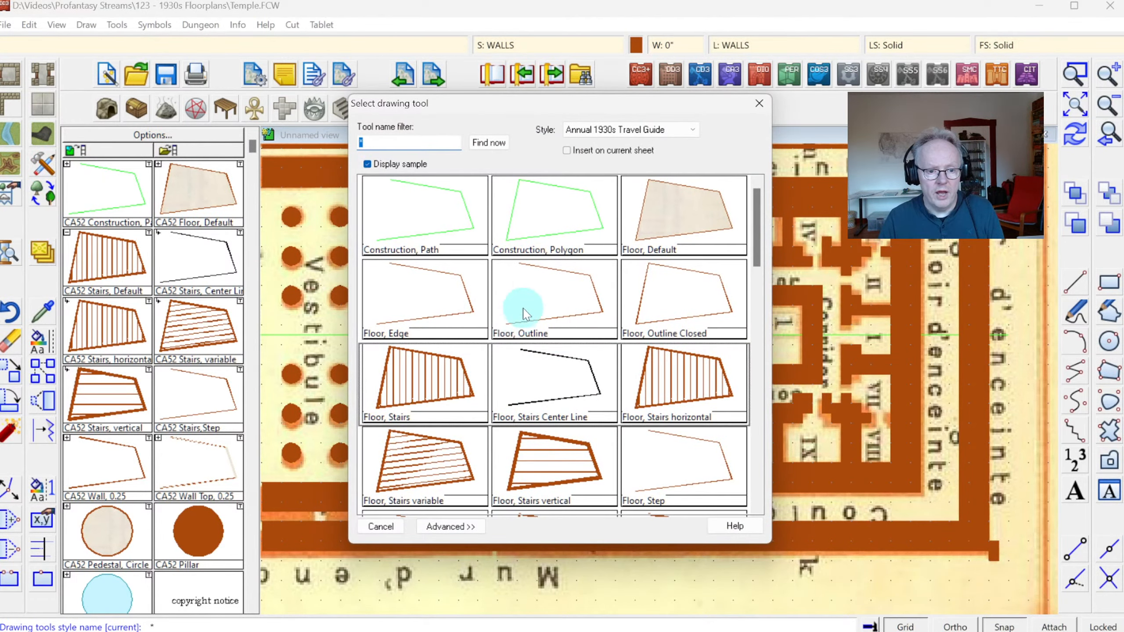
left_click(425, 287)
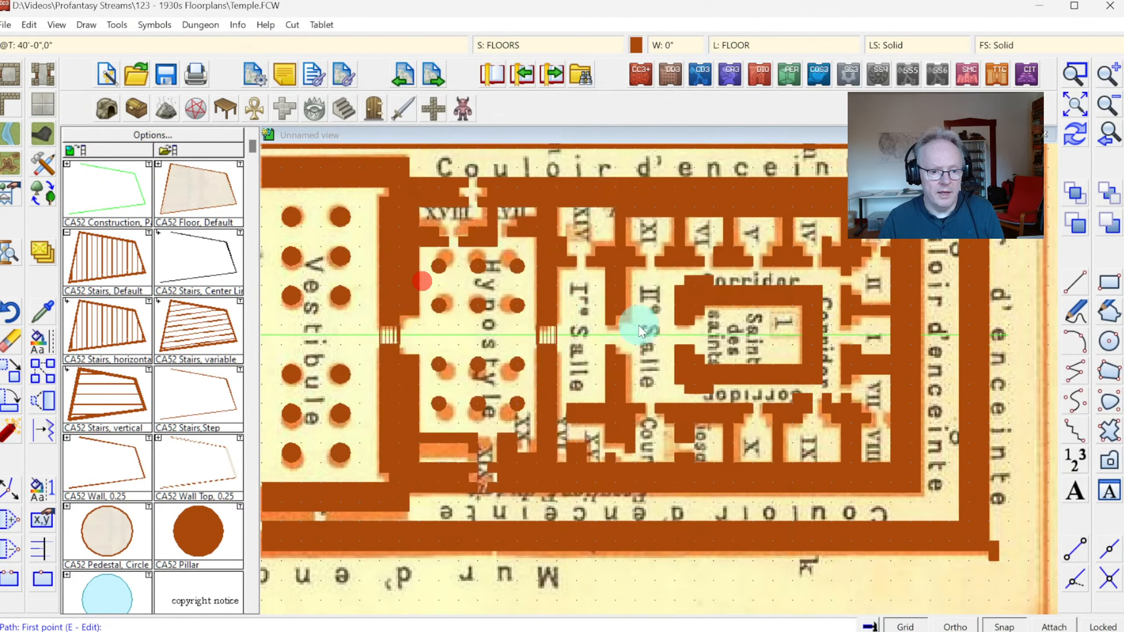
left_click(676, 323)
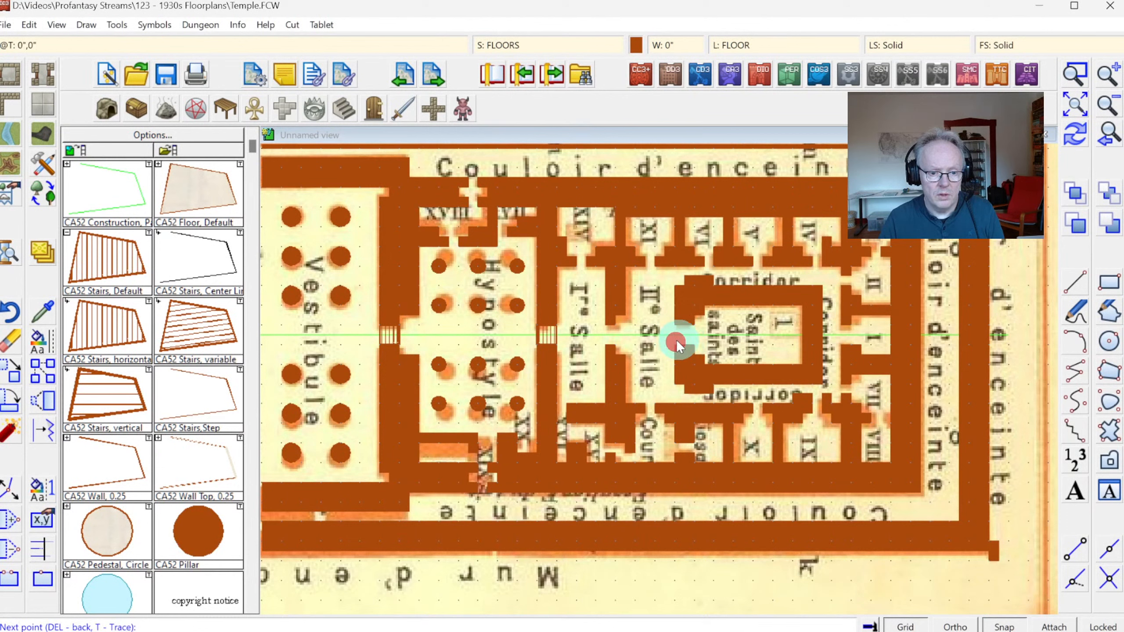
left_click(694, 344)
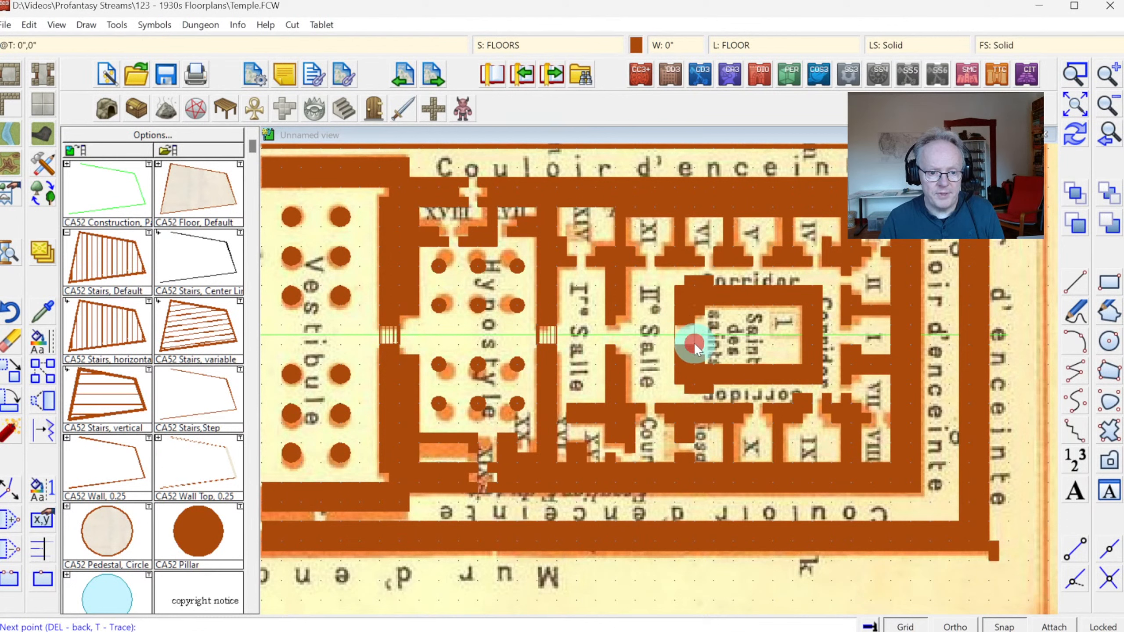
right_click(694, 343)
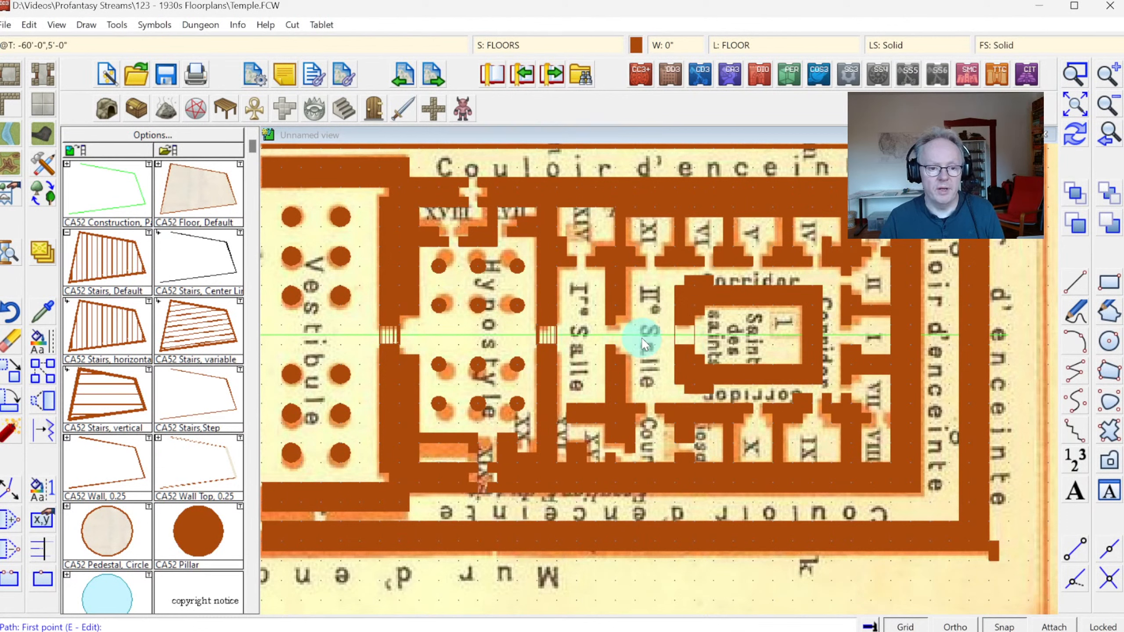
Draw Floor, Edge lines about 10' long across both sides of the doorway between the Ire Salle and the IIe Salle.
left_click(608, 323)
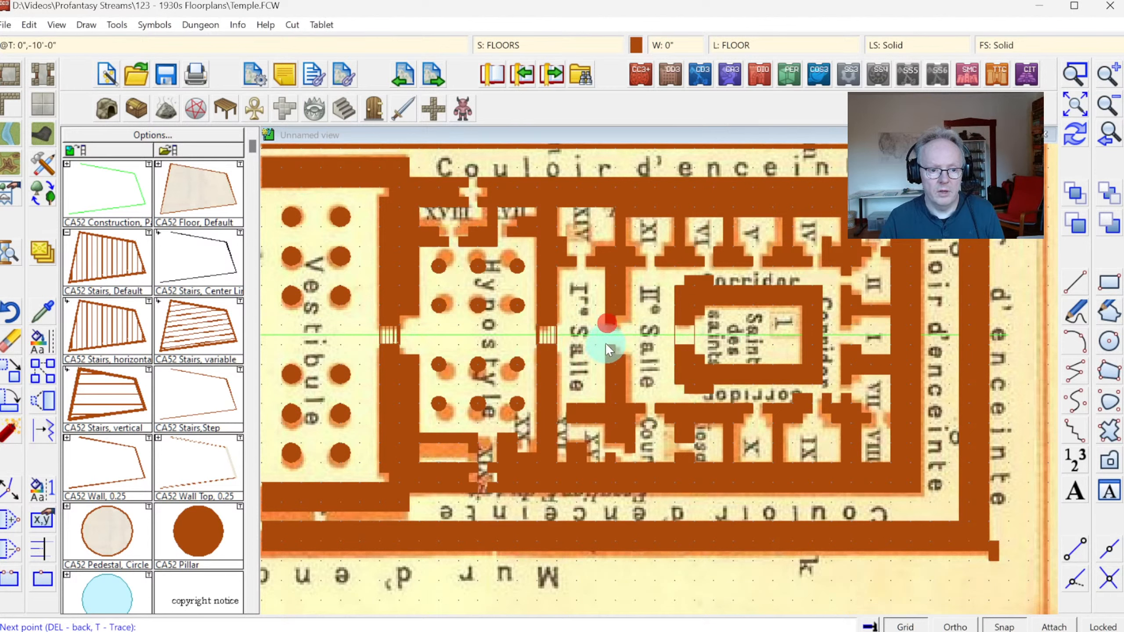
right_click(609, 323)
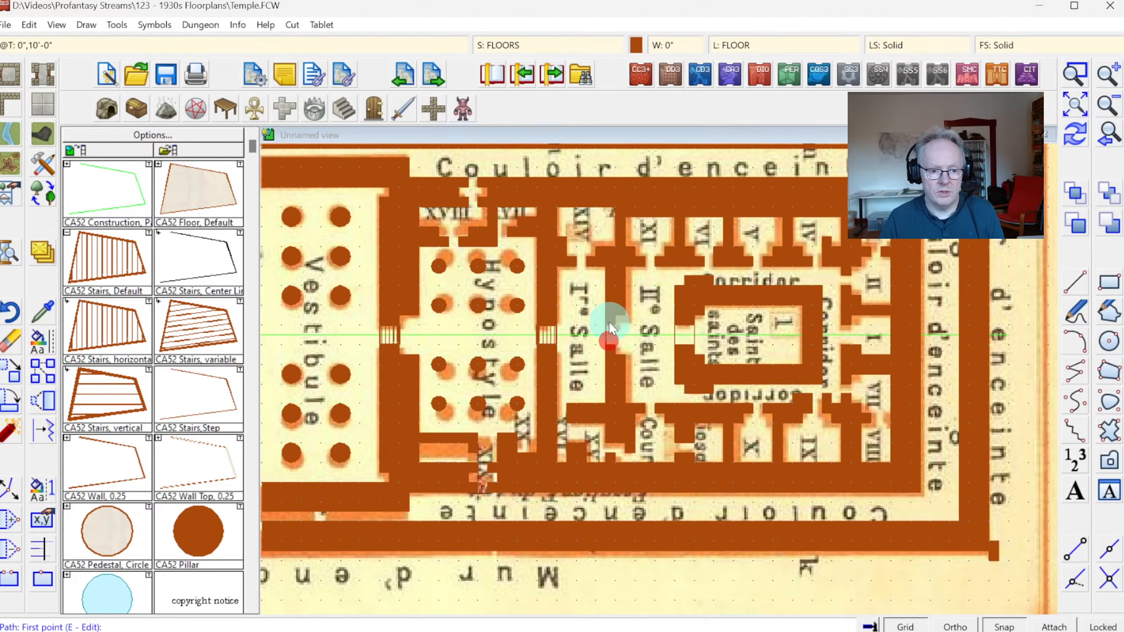
left_click(615, 325)
left_click(614, 347)
right_click(613, 348)
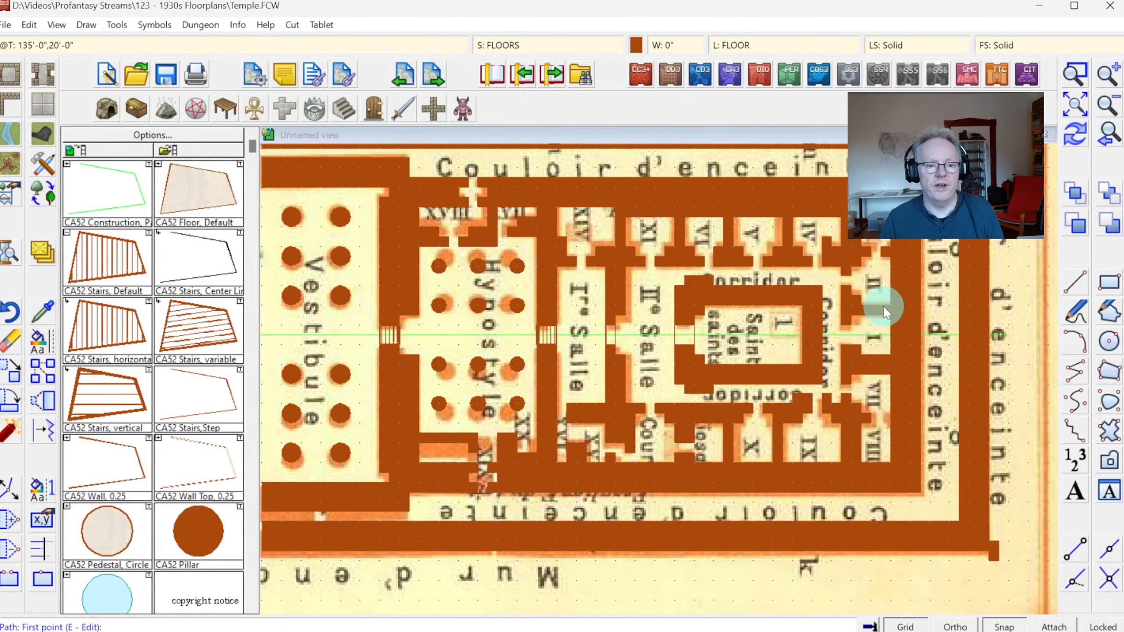
Examine the side-room doorway of the Ire Salle, the court, the Vestibule and the Hypostyle for details still missing from the tracing.
left_click(1075, 72)
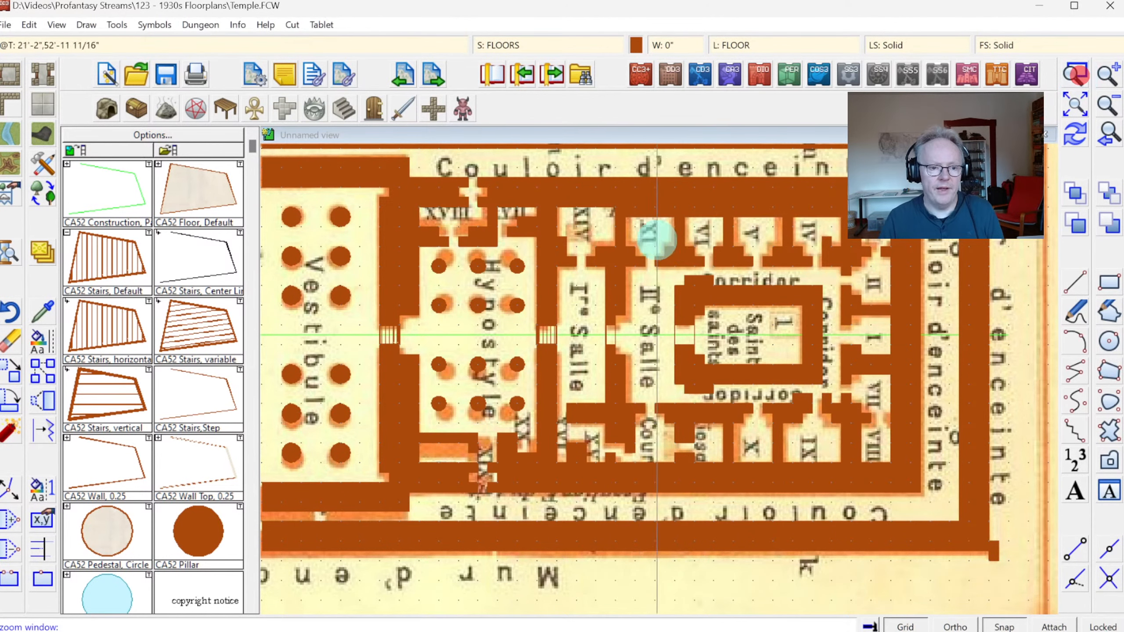
left_click(514, 236)
left_click(651, 326)
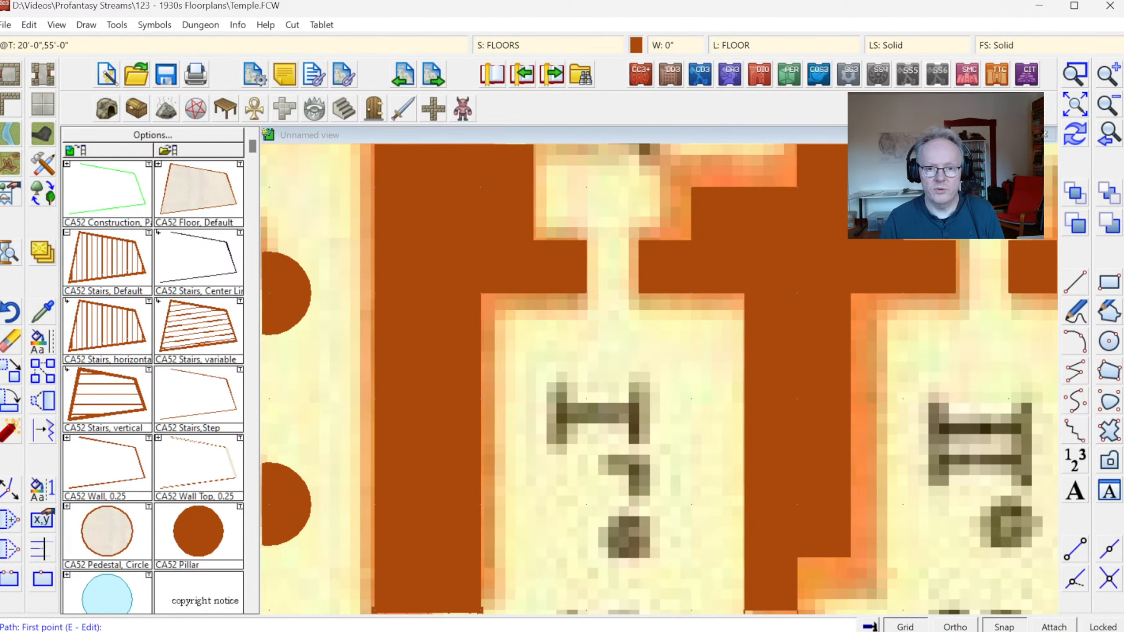
left_click(1075, 104)
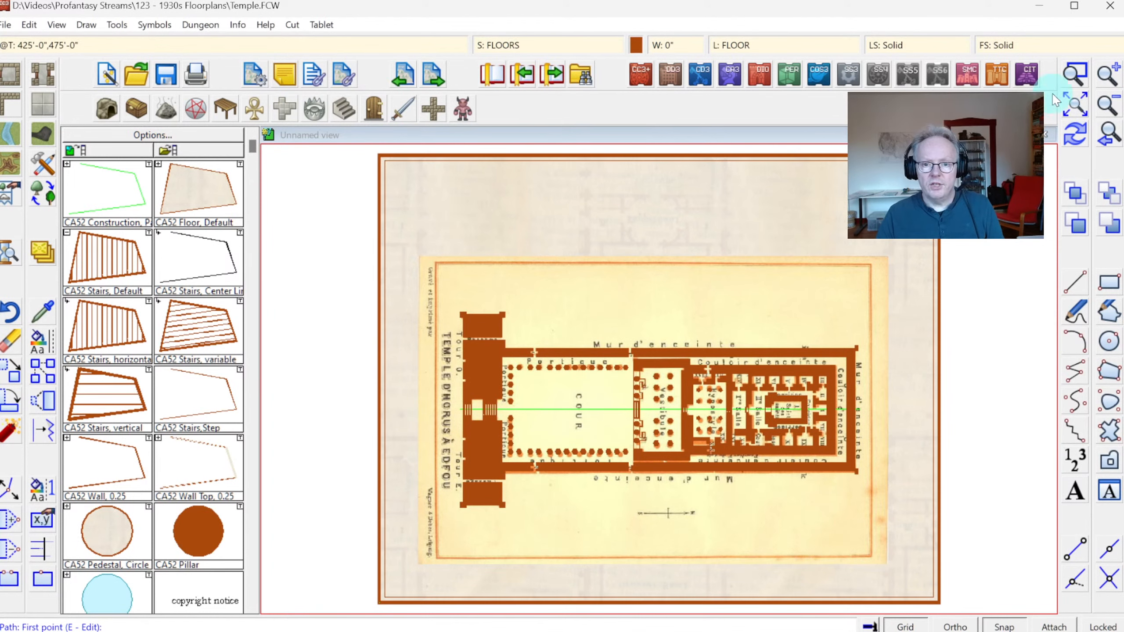
left_click(1075, 73)
left_click(511, 331)
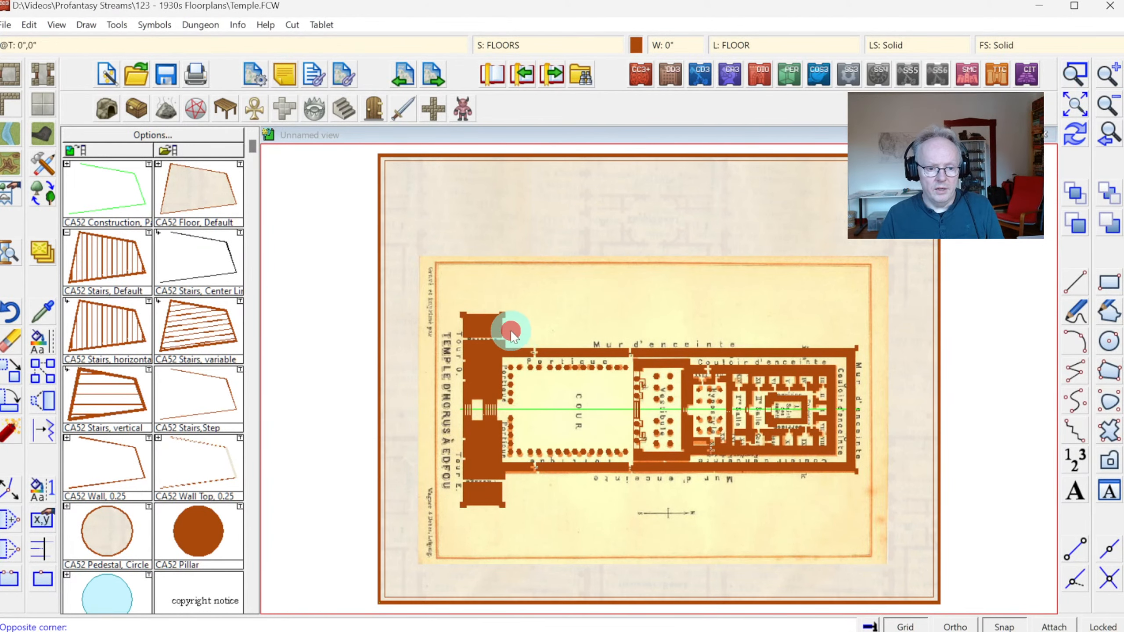
left_click(777, 470)
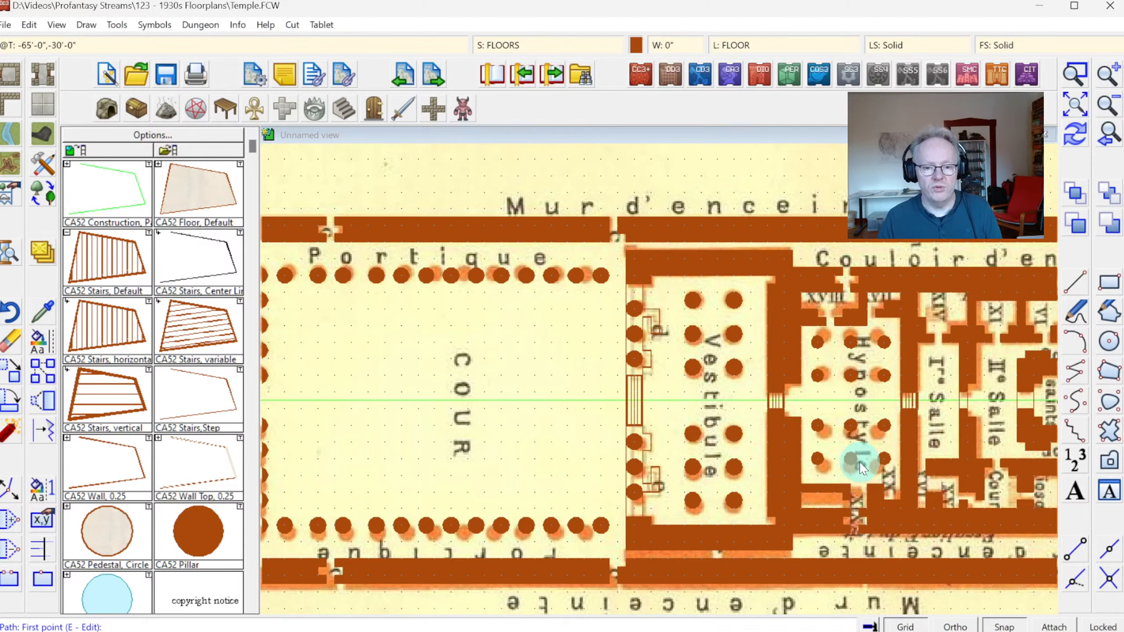
left_click(1075, 107)
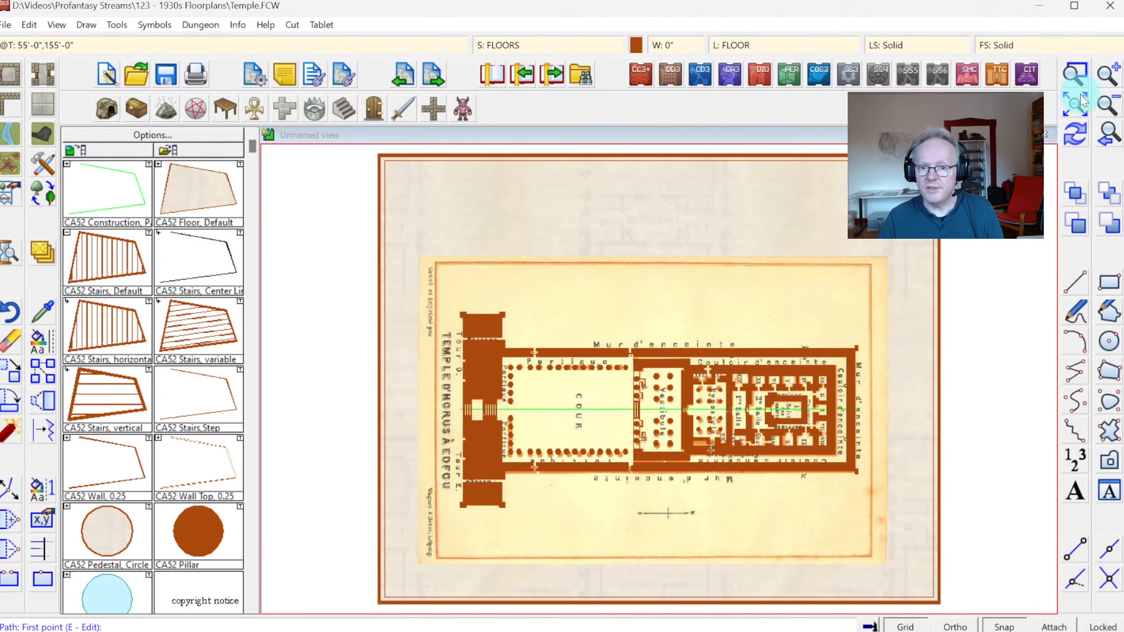
End the floor edge tool and turn on the Transparency effect for the WALLS sheet to work on the pylon tower.
left_click(1075, 73)
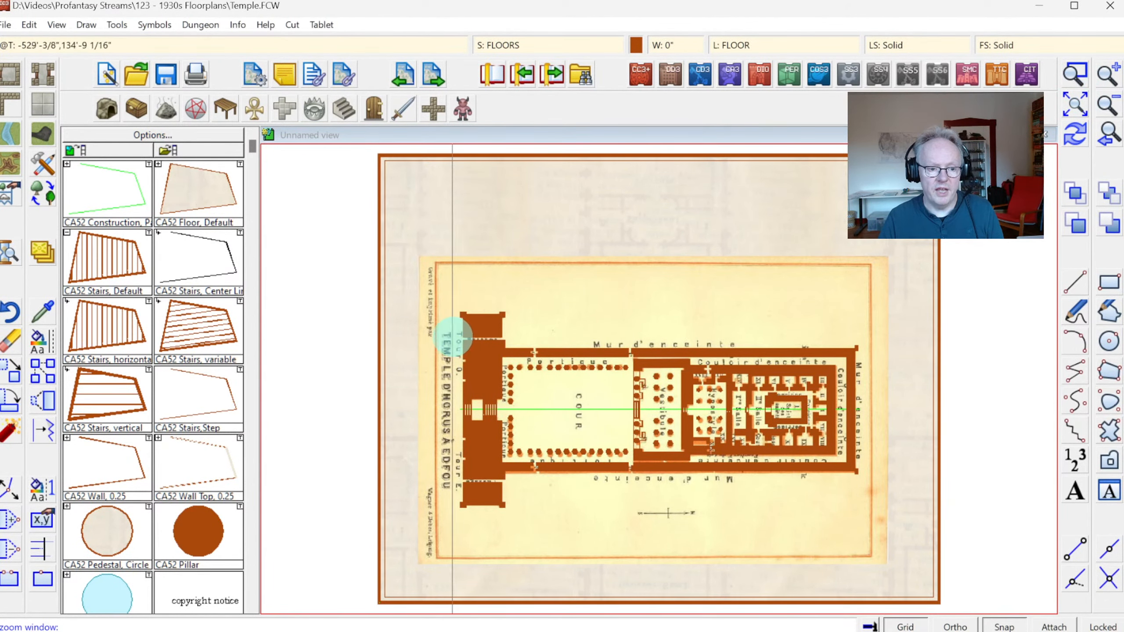
left_click(451, 333)
left_click(551, 426)
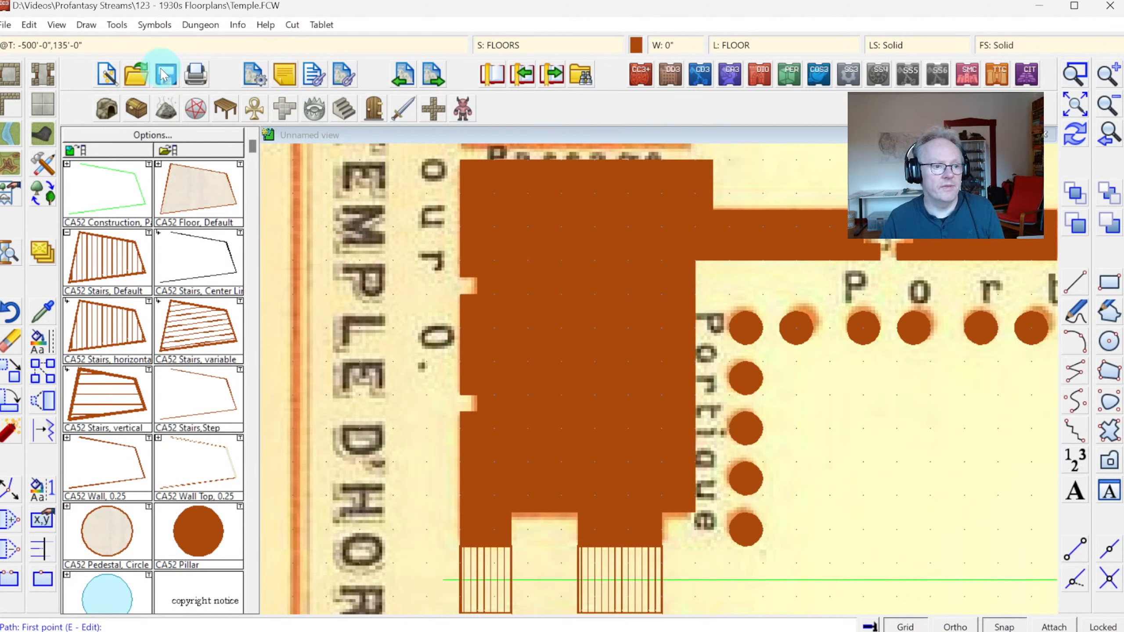
key("Escape")
left_click(513, 44)
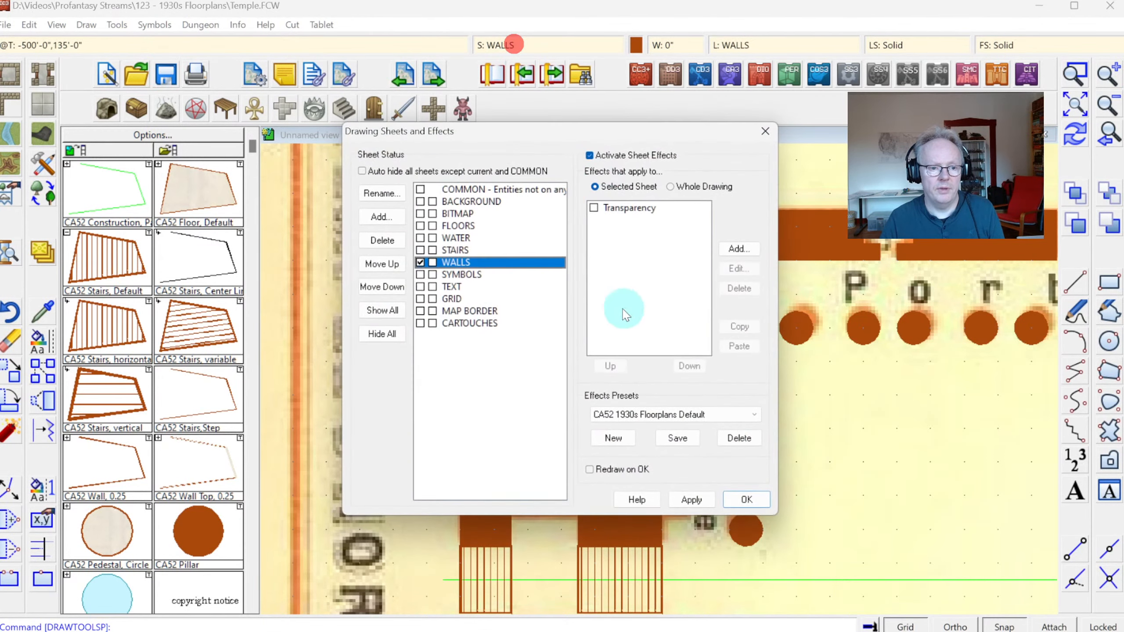
left_click(594, 208)
left_click(745, 496)
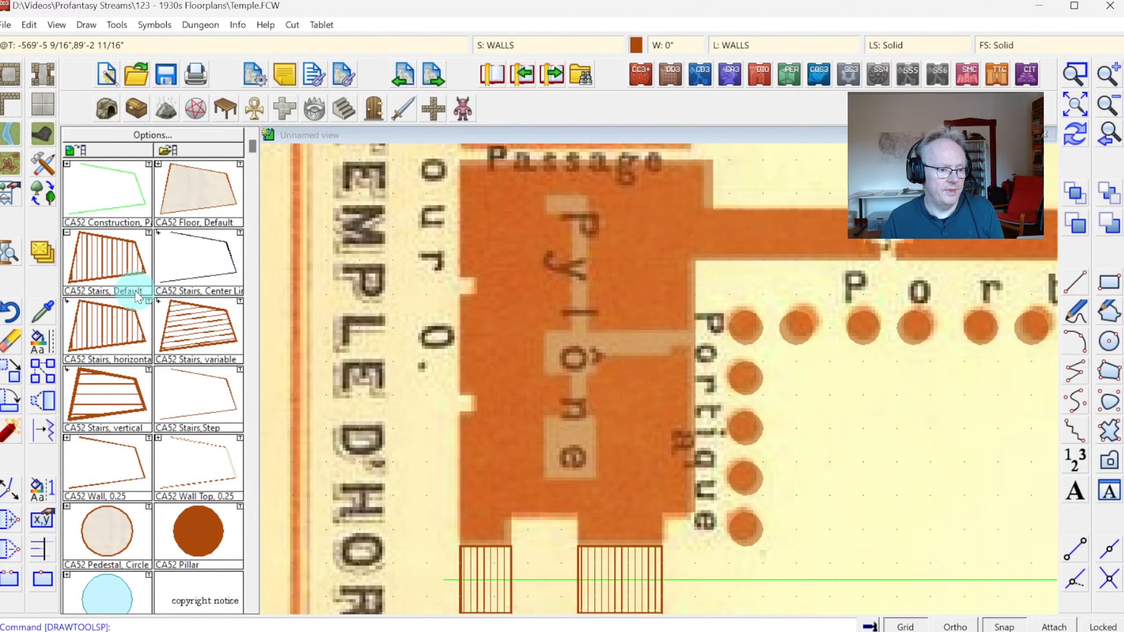
Edit the Tour O. pylon wall with Wall, Current Width Closed, routing its outline from the court-side corner through the doorway and around the upper passage.
left_click(9, 108)
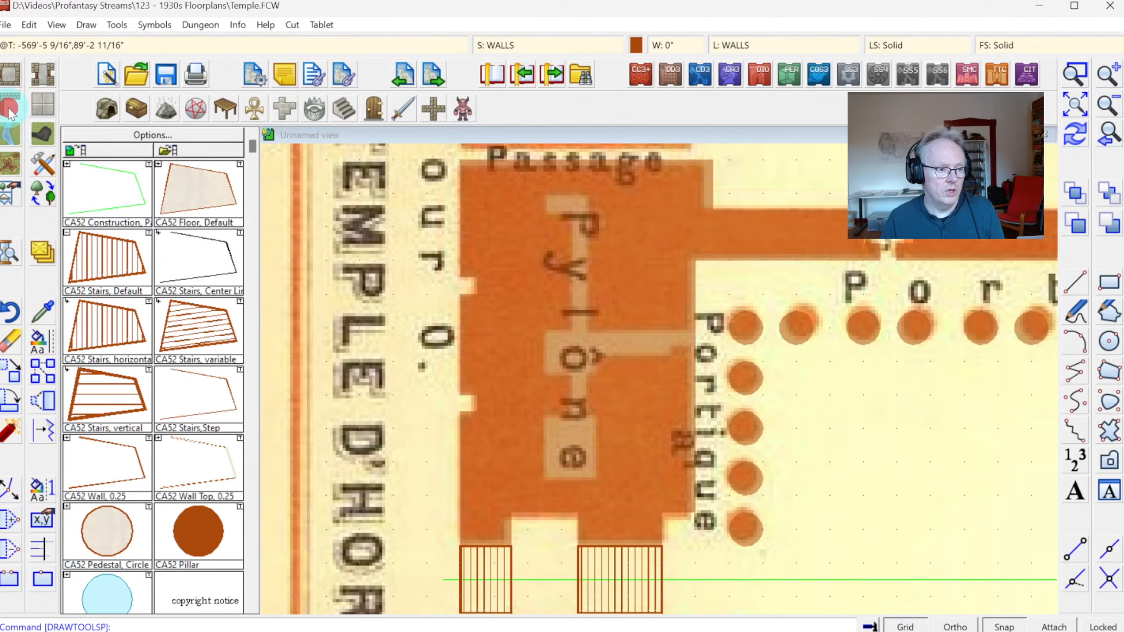
left_click(758, 409)
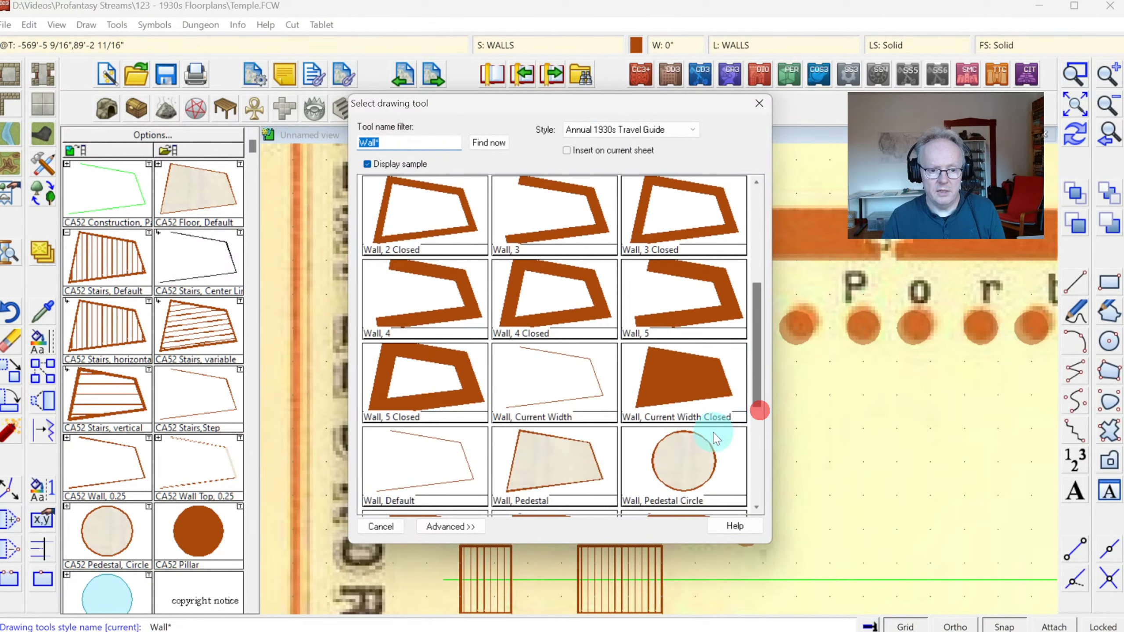
double_click(688, 387)
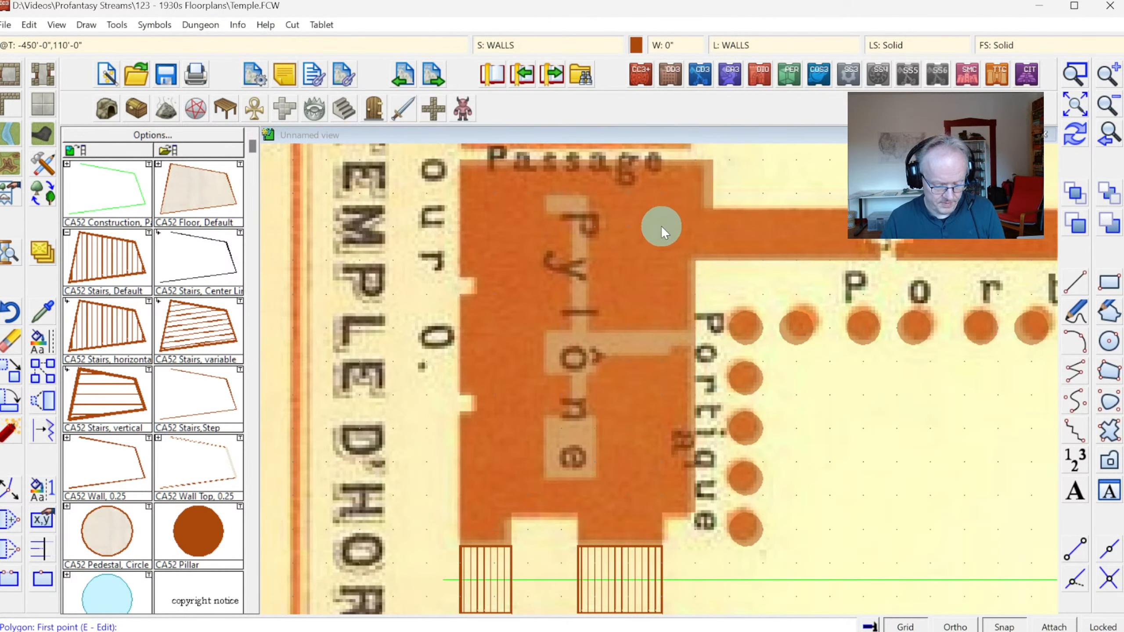
left_click(695, 262)
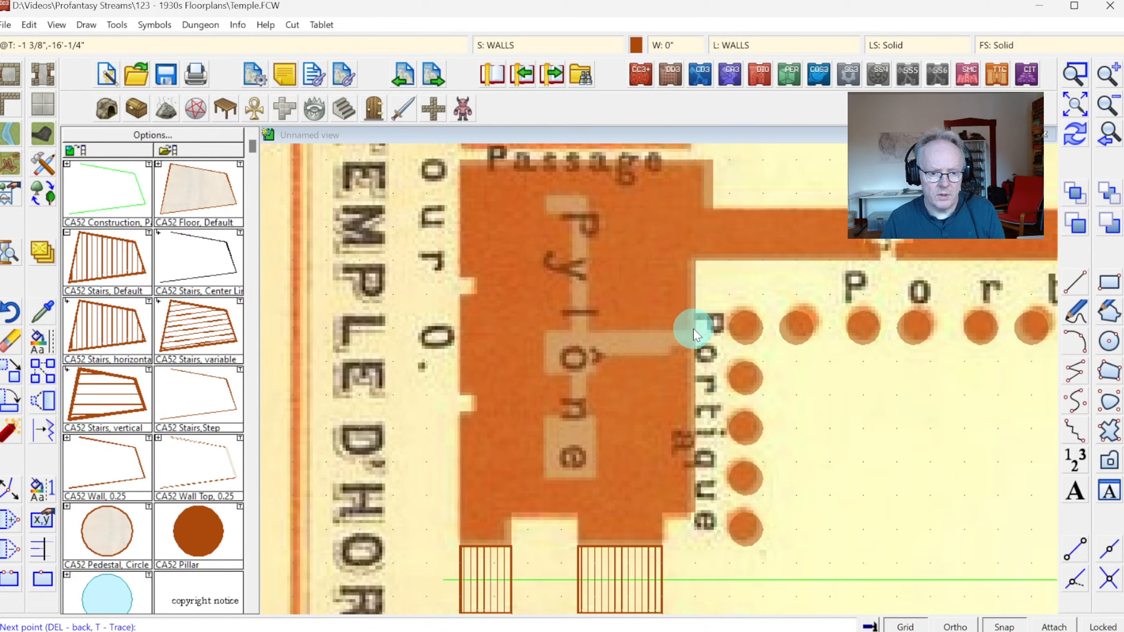
left_click(586, 326)
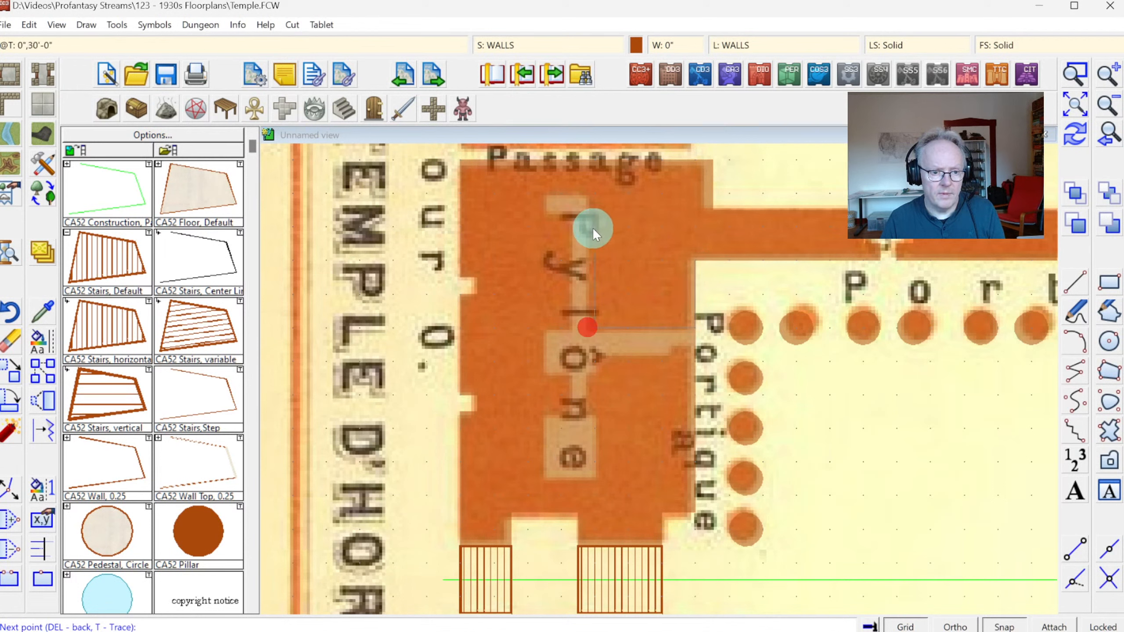
left_click(592, 196)
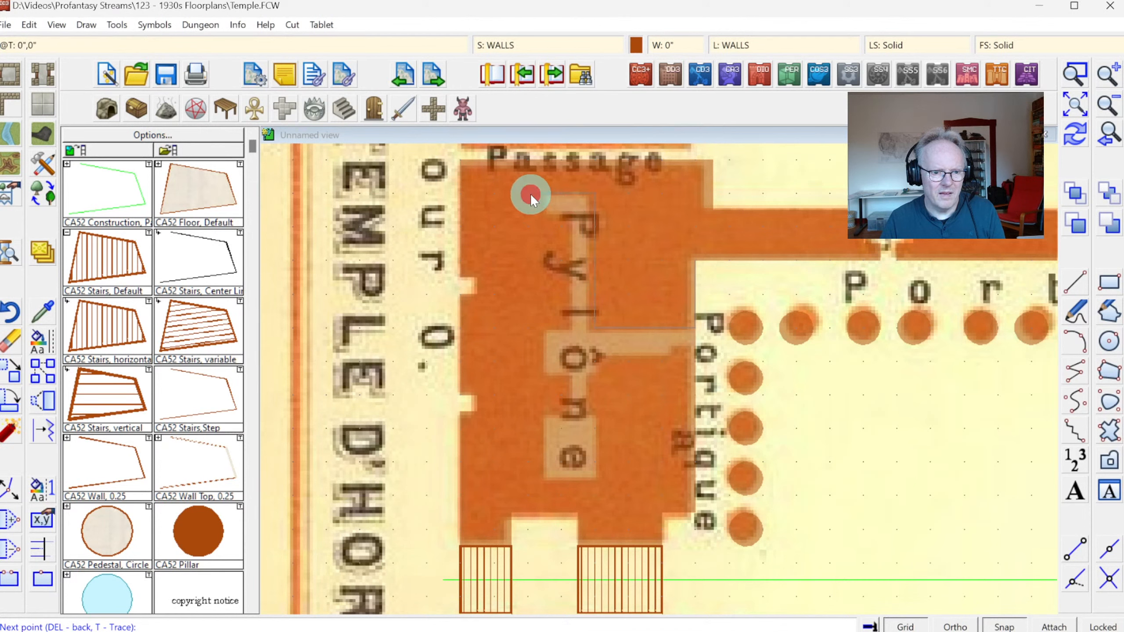
left_click(531, 194)
left_click(532, 214)
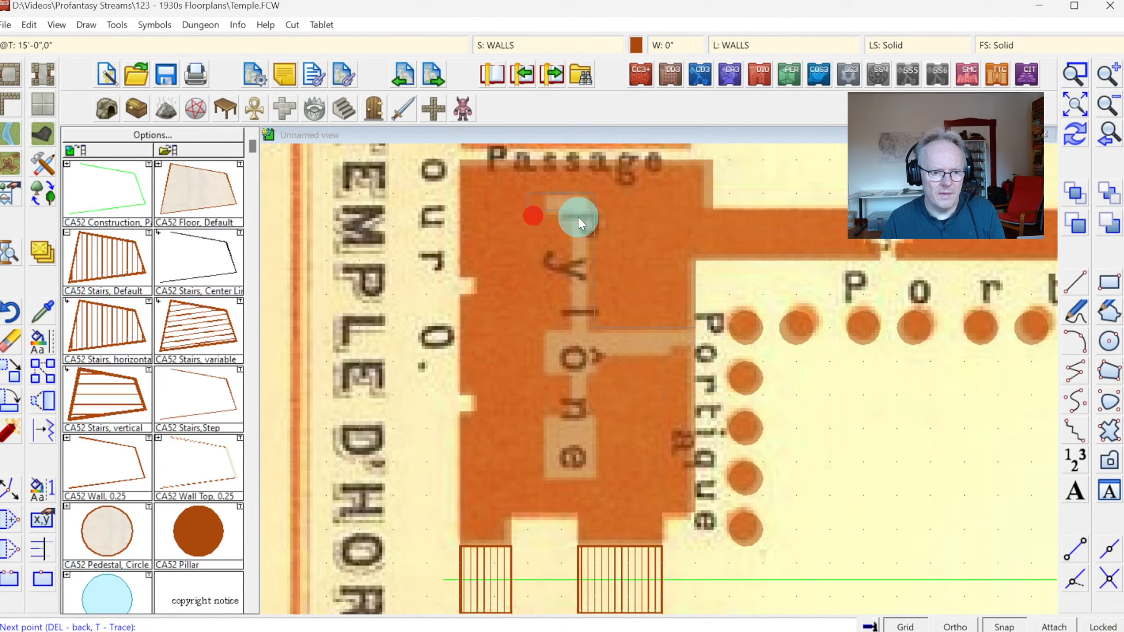
left_click(574, 216)
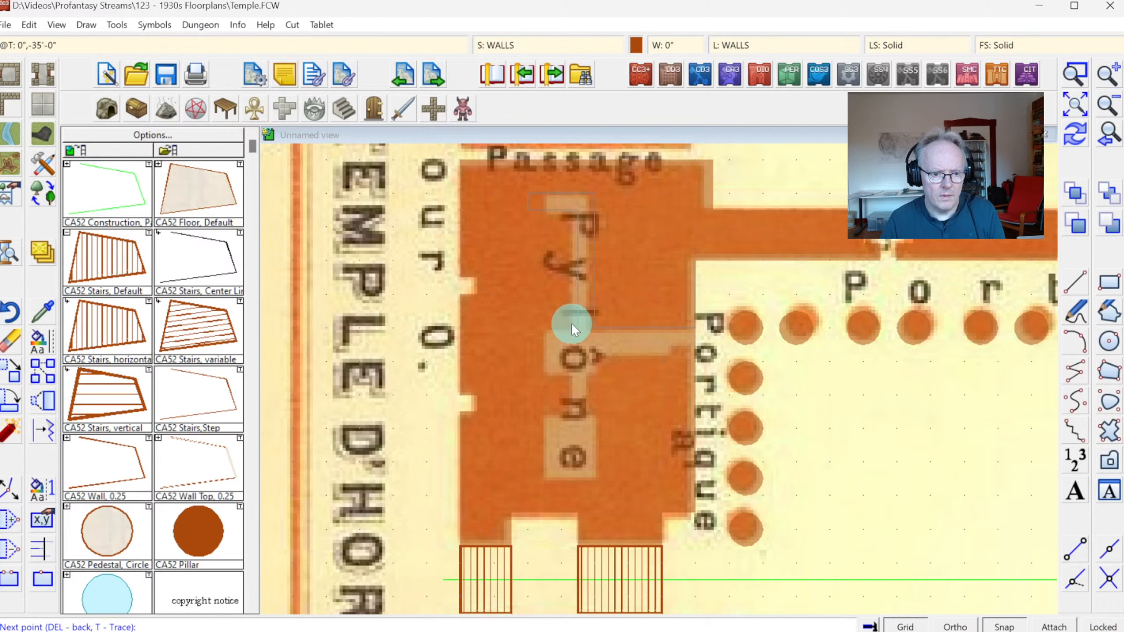
Continue the Tour O. wall outline down the corridor, around the middle chamber and along the far side and base of the lower room.
left_click(571, 324)
left_click(541, 329)
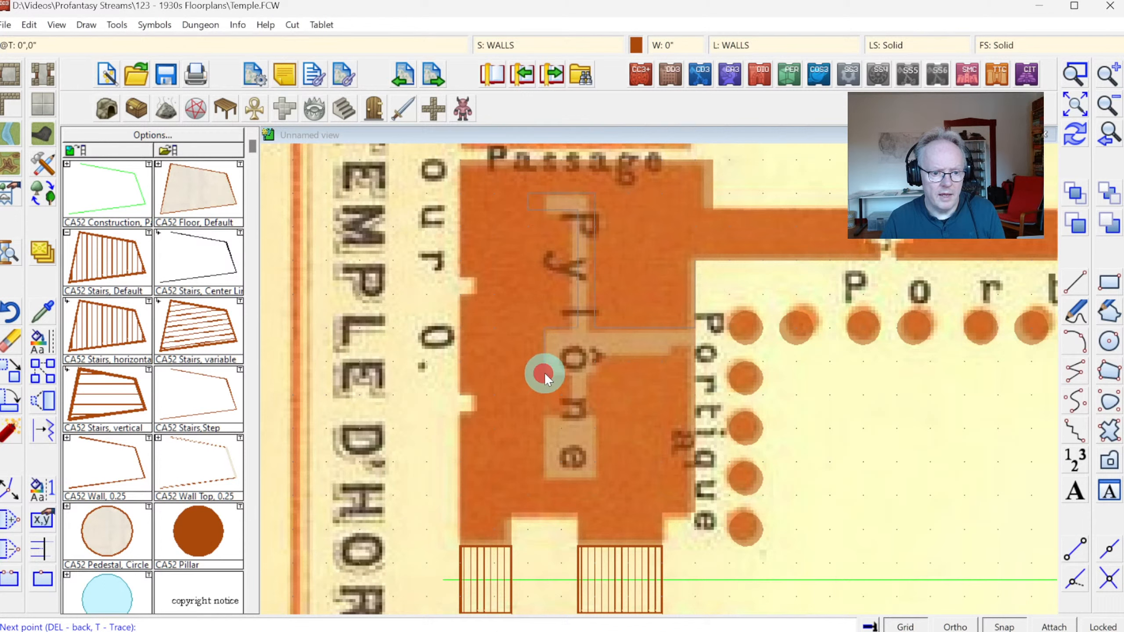
left_click(544, 374)
left_click(573, 375)
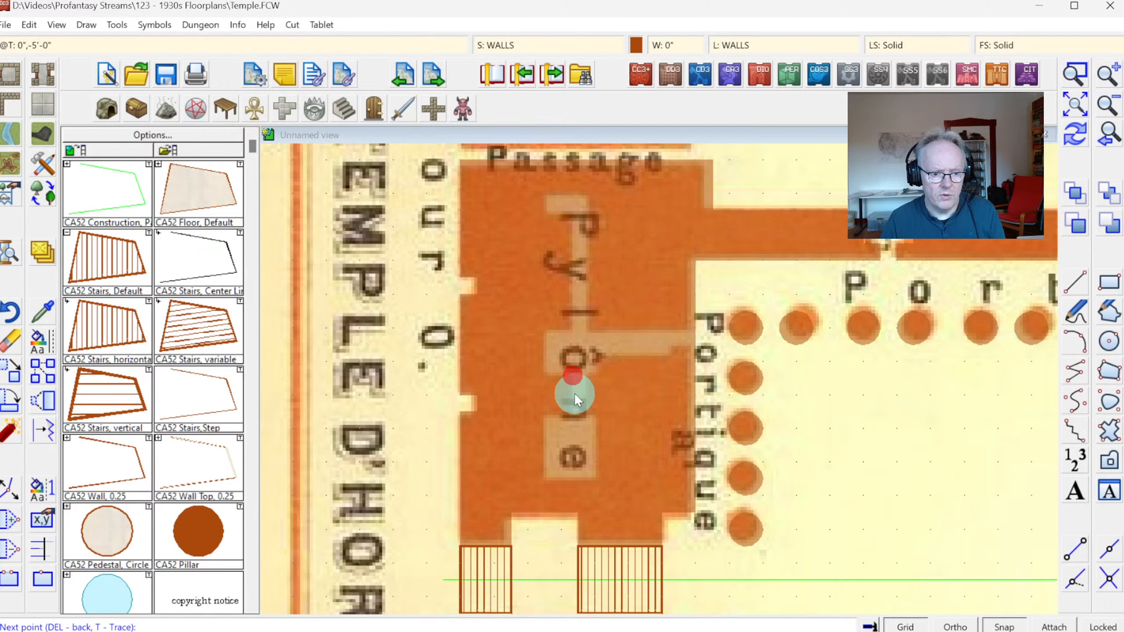
left_click(572, 417)
left_click(543, 417)
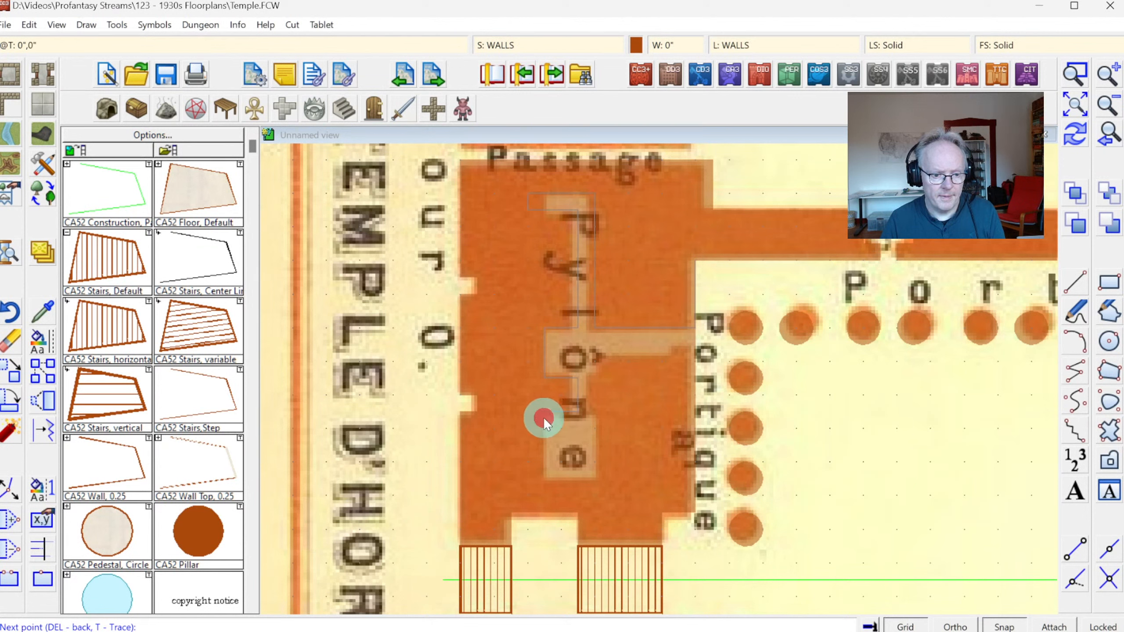
left_click(537, 480)
left_click(605, 479)
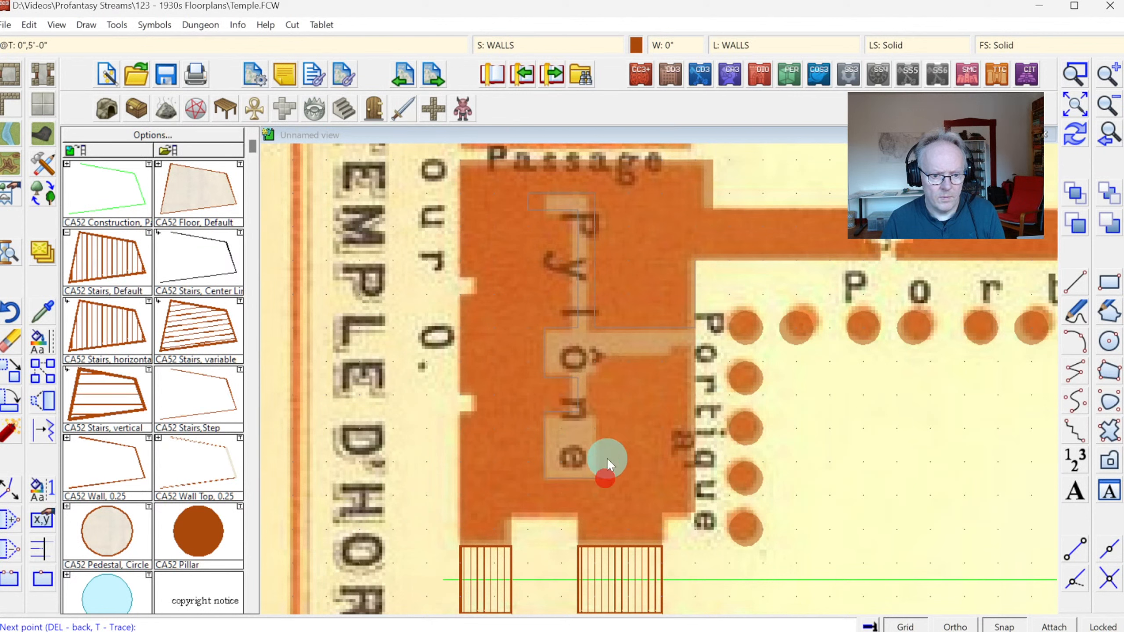
Bring the Tour O. outline back along the court side of the rooms to the doorway and connect it to the existing tower wall.
left_click(609, 411)
left_click(604, 378)
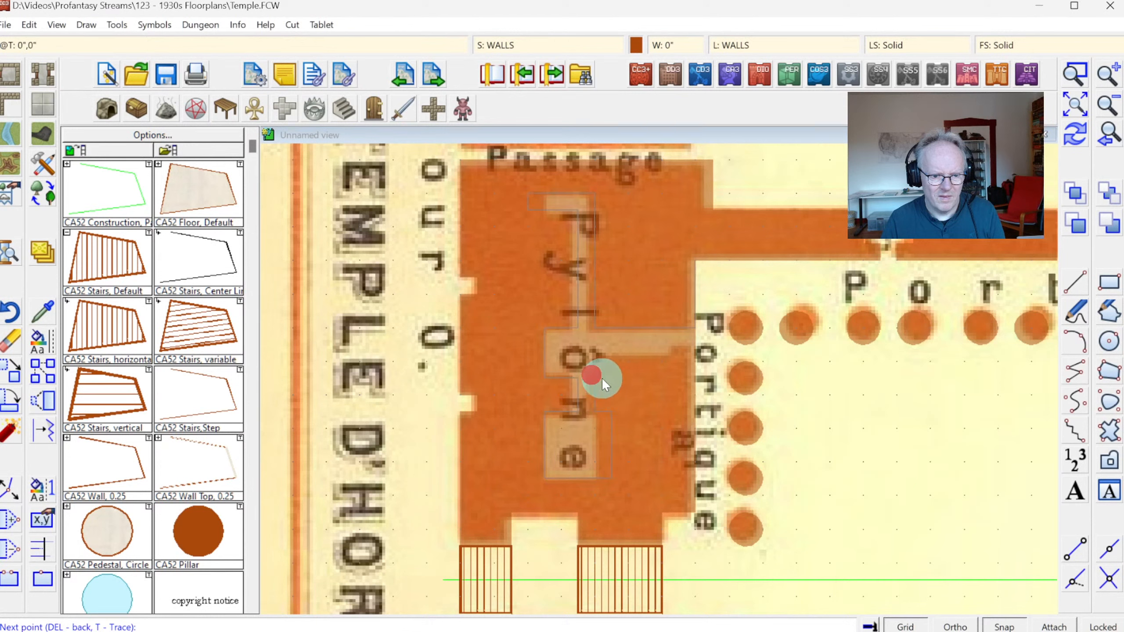
left_click(675, 354)
key("t")
left_click(693, 348)
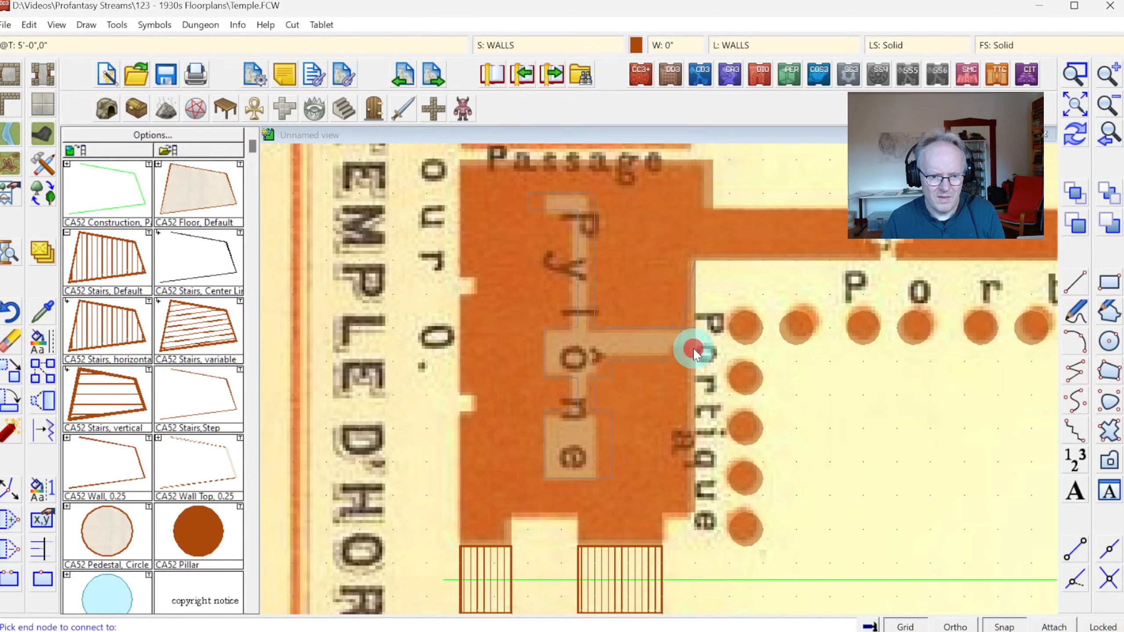
left_click(700, 522)
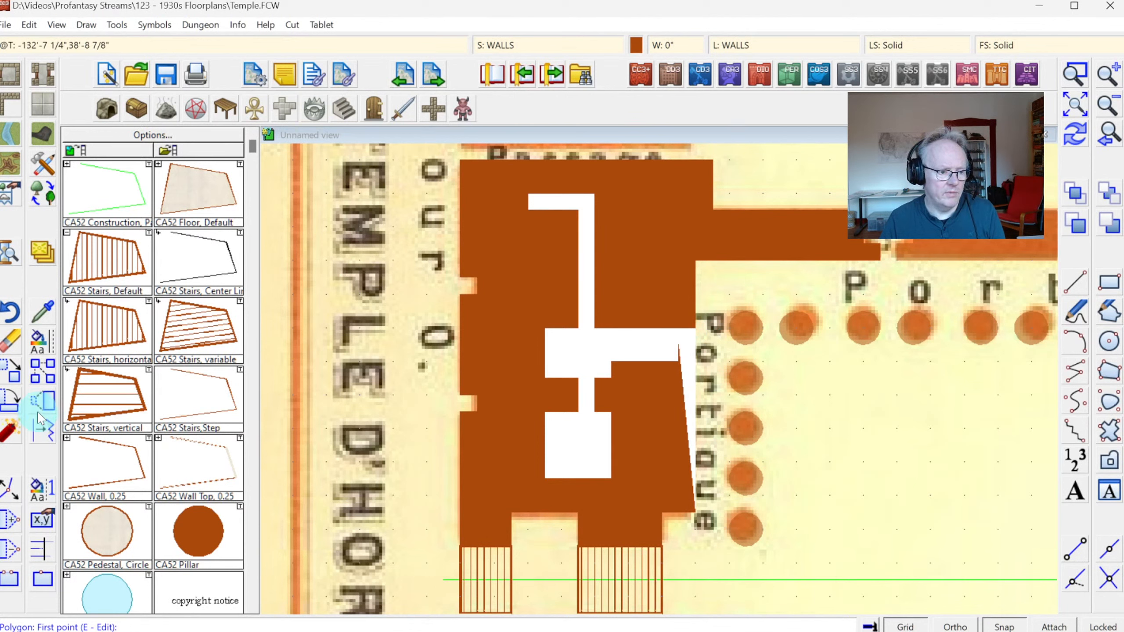
Insert a node in the slanted court-side wall edge of Tour O. at the outer corner of the doorway to straighten it.
left_click(8, 525)
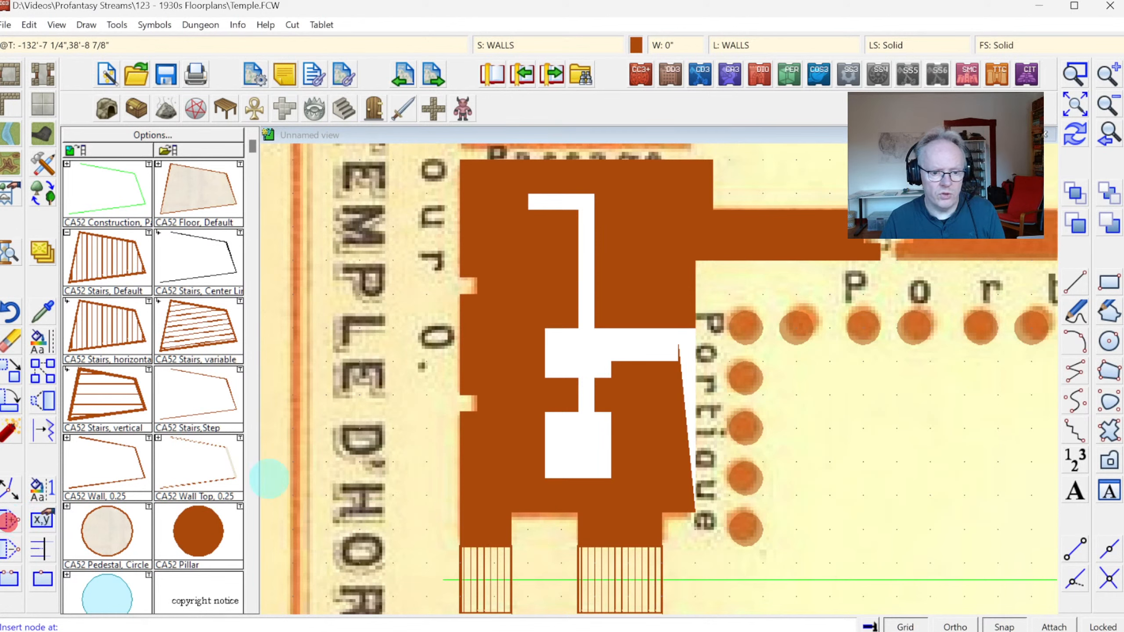
left_click(687, 409)
left_click(699, 347)
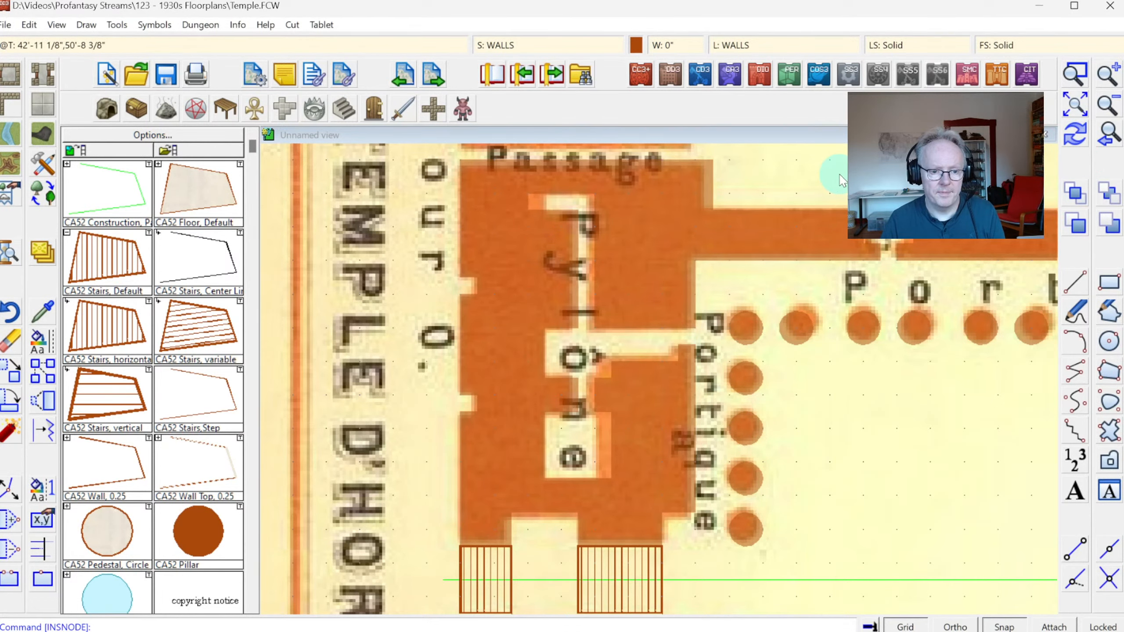
Turn off the Transparency effect for the WALLS sheet.
left_click(522, 45)
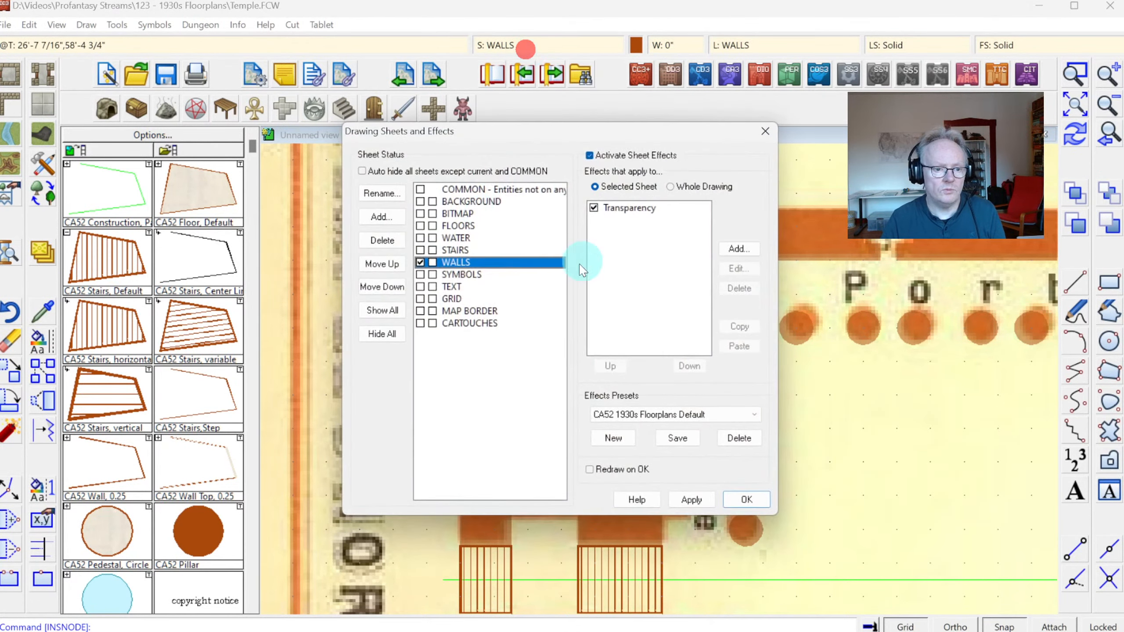
left_click(593, 207)
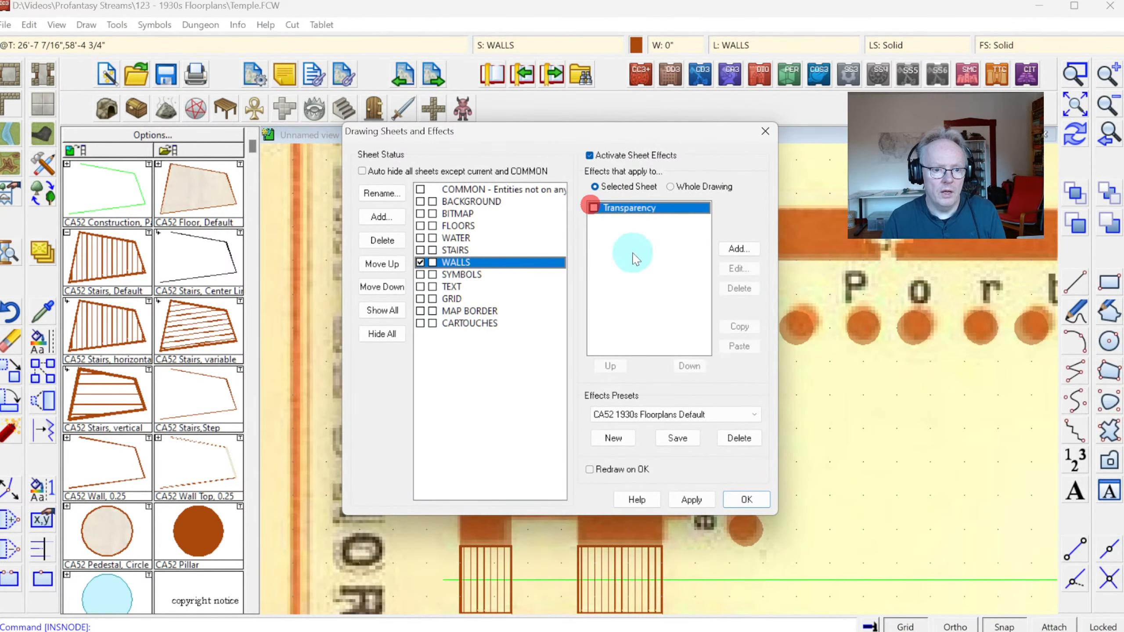
left_click(729, 501)
Draw Stairs, Default about 15' by 5' in the short passage at the upper end of the Tour O. corridor.
left_click(115, 259)
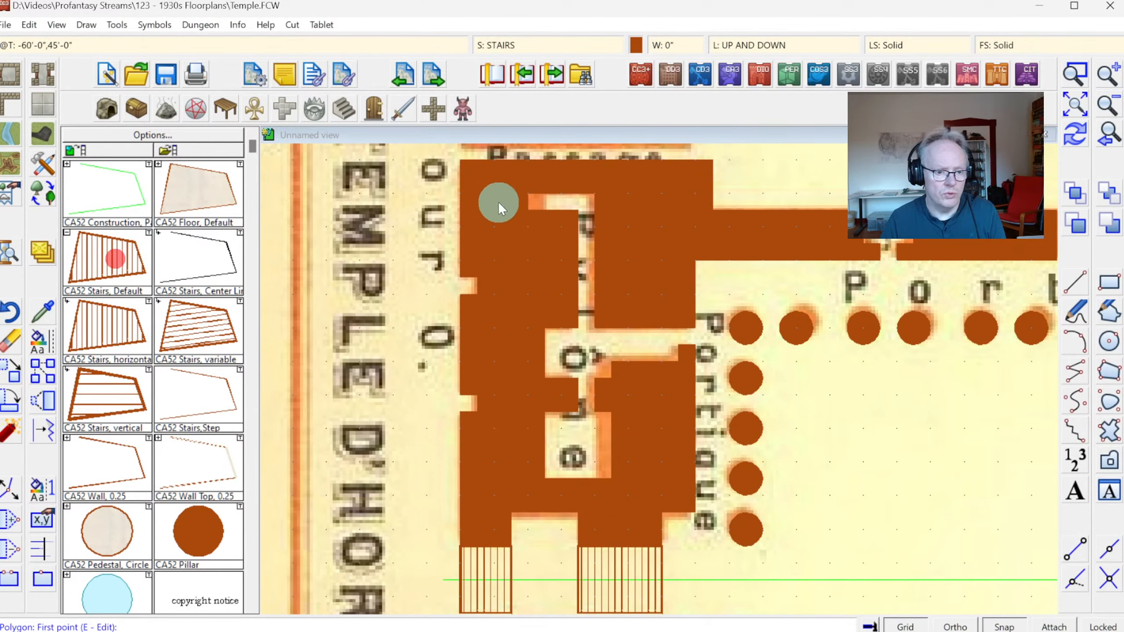
left_click(530, 195)
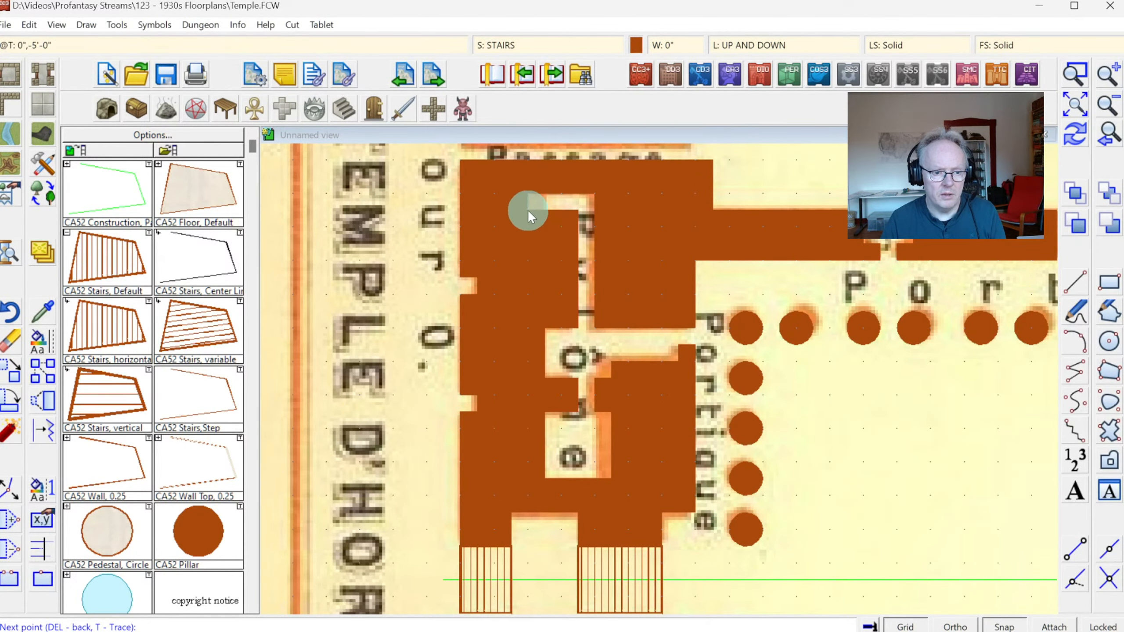
left_click(581, 192)
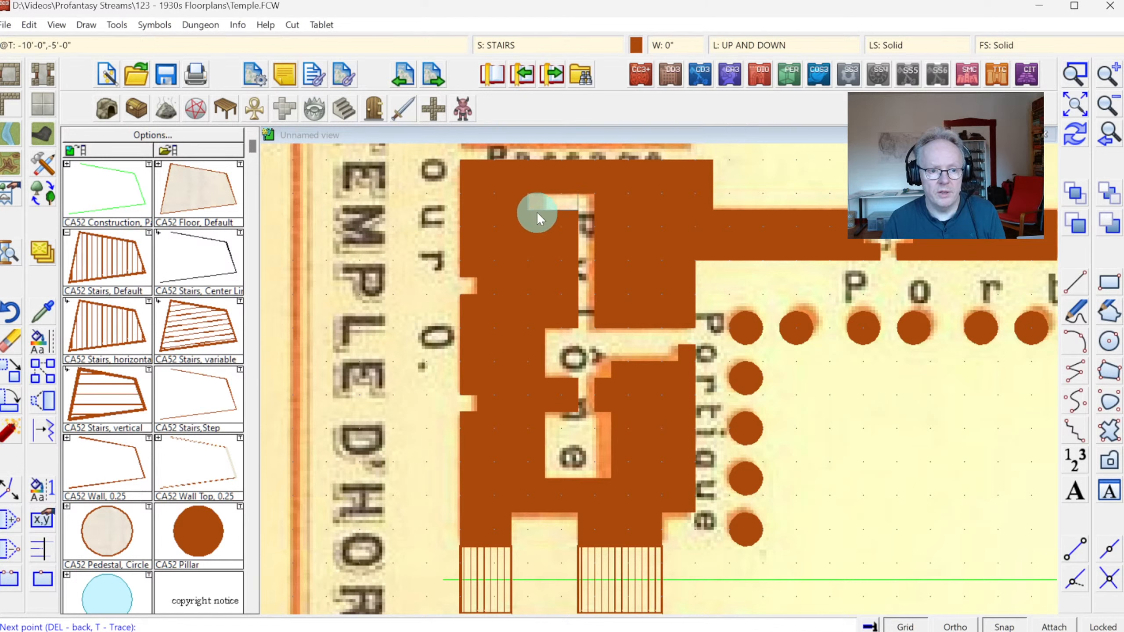
left_click(489, 236)
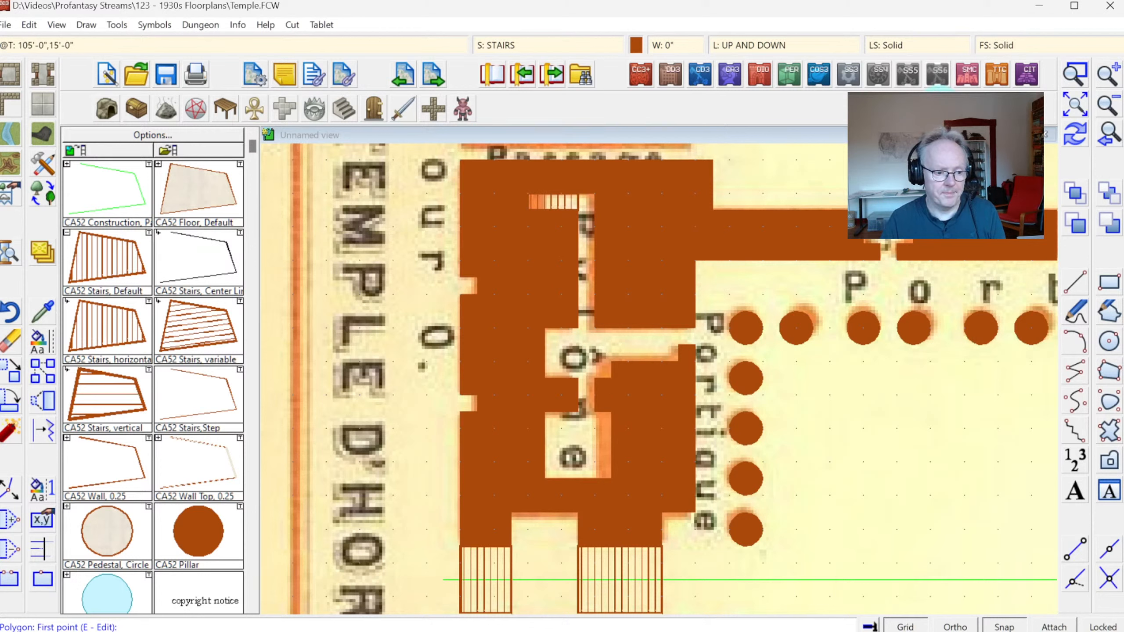
Turn on the Transparency effect for the WALLS sheet to work on the Tour E. pylon.
left_click(1075, 105)
left_click(1063, 67)
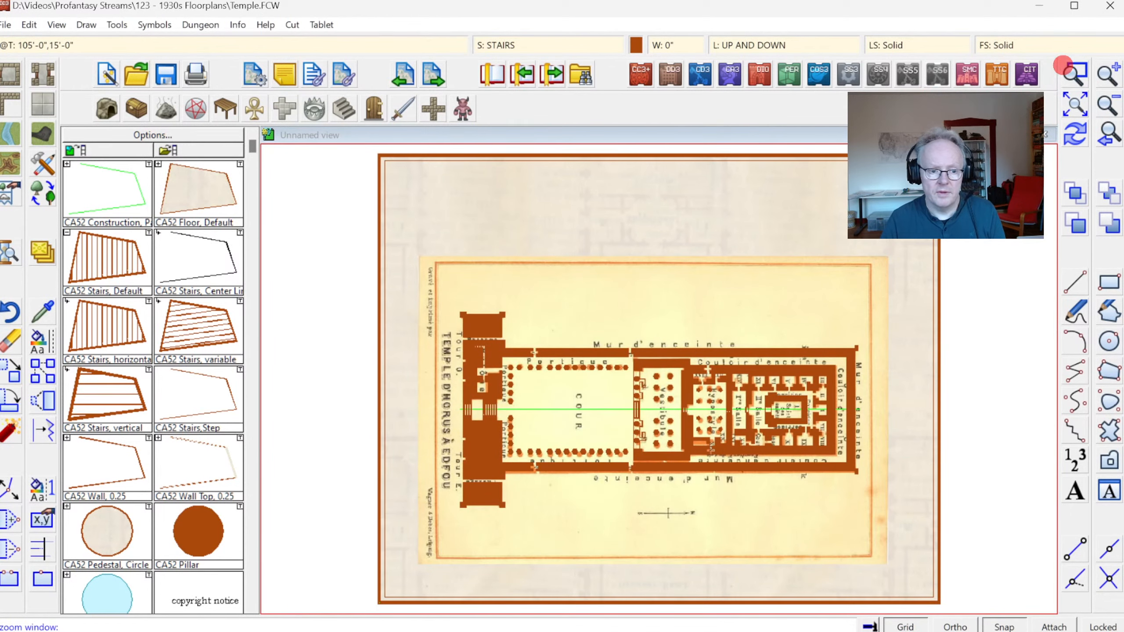
left_click(447, 406)
left_click(531, 505)
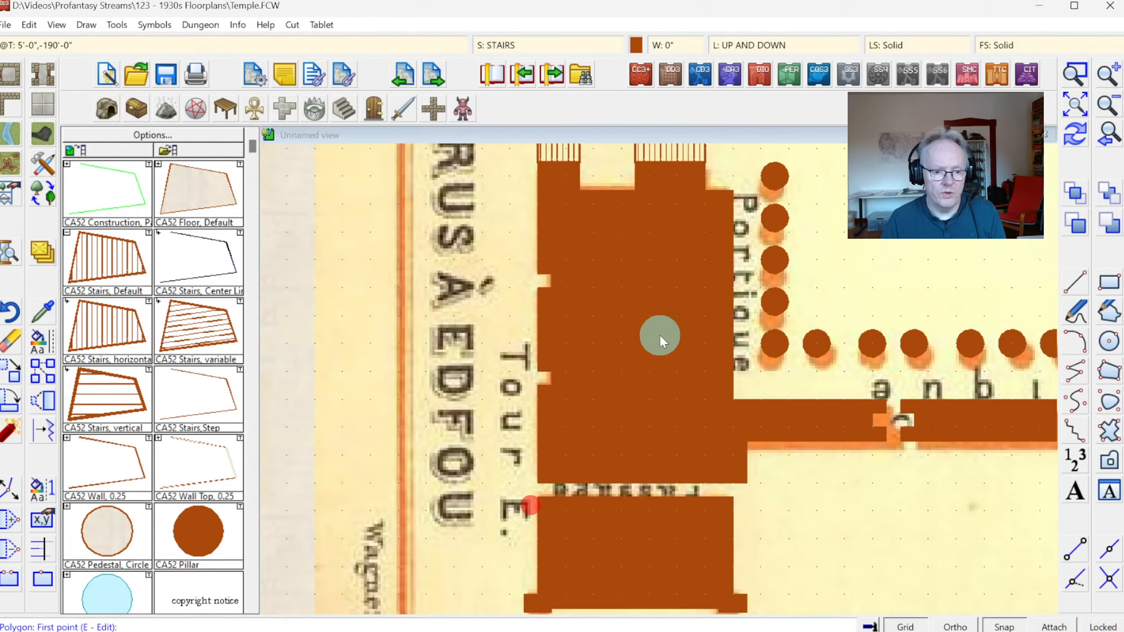
left_click(751, 44)
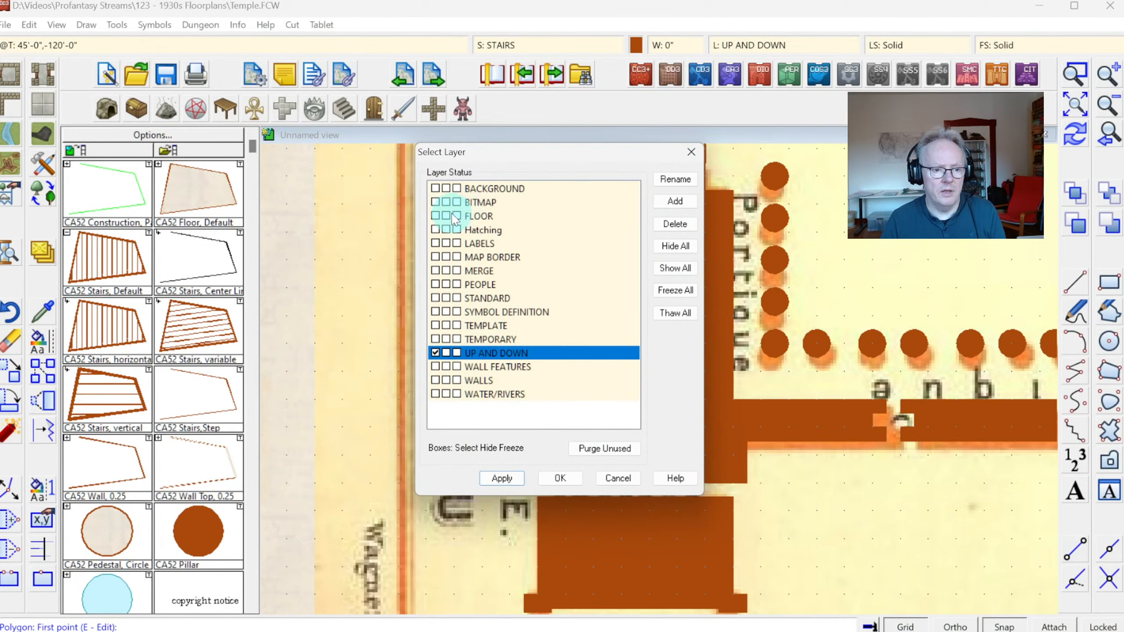
left_click(513, 42)
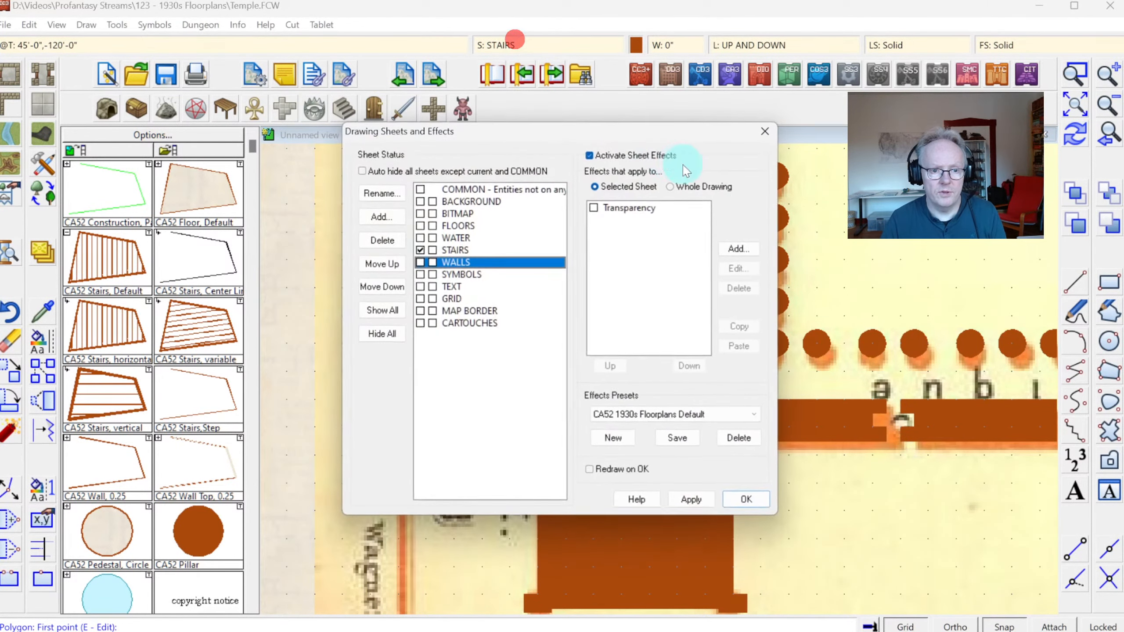
left_click(611, 208)
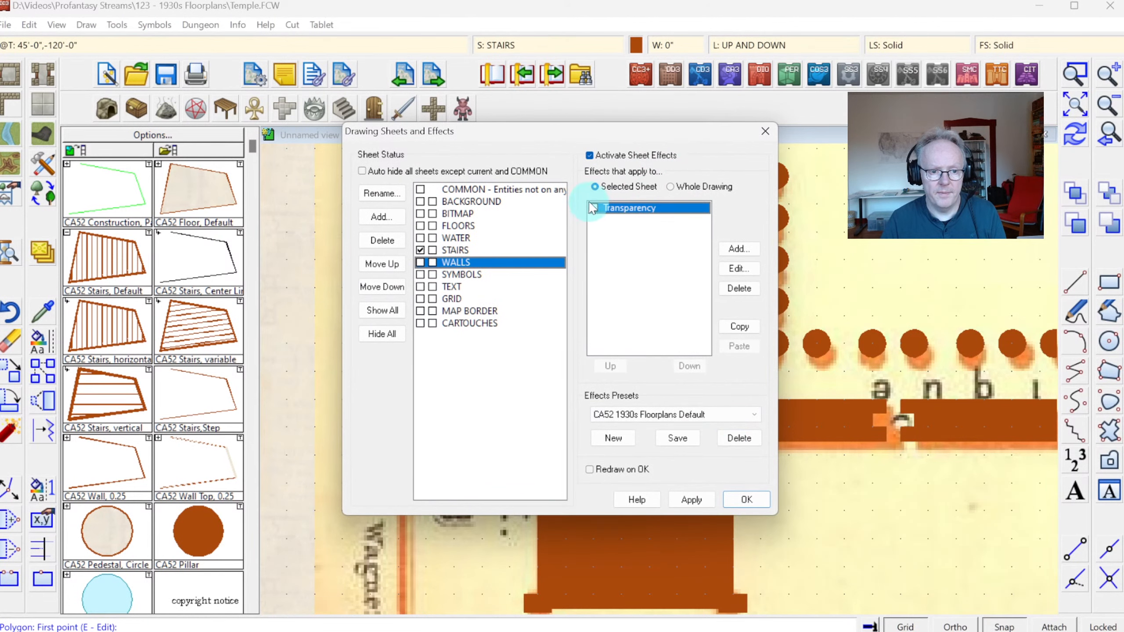
left_click(746, 499)
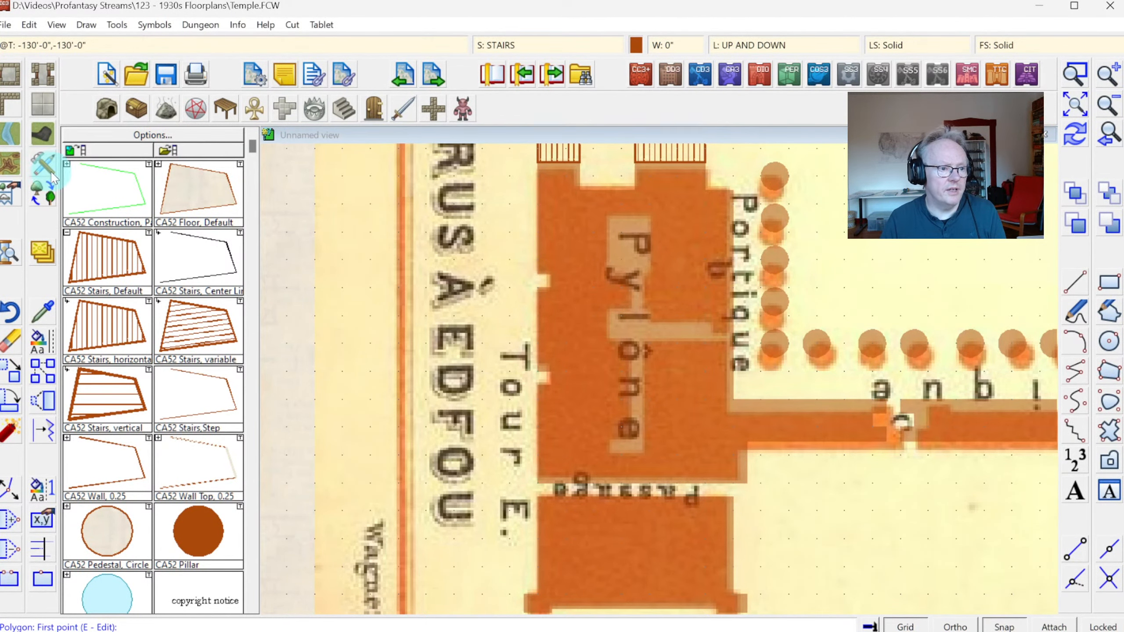
Cut the rooms, the connecting corridor and the court-side doorway out of the Tour E. pylon, following the scanned map.
left_click(13, 104)
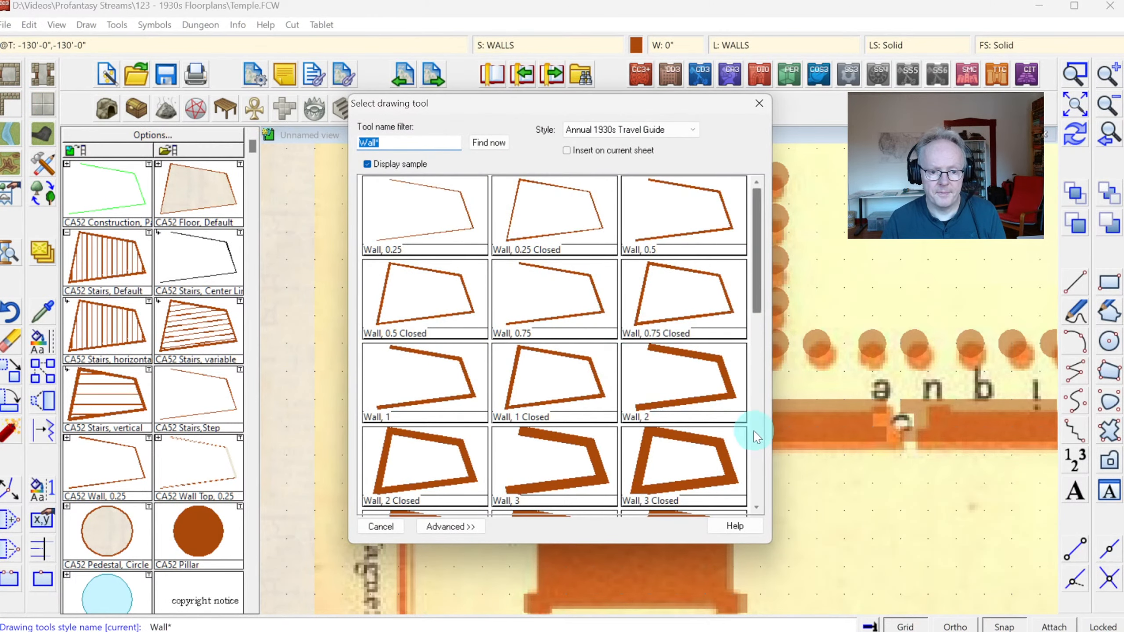
scroll(757, 436, "down", 5)
left_click(697, 389)
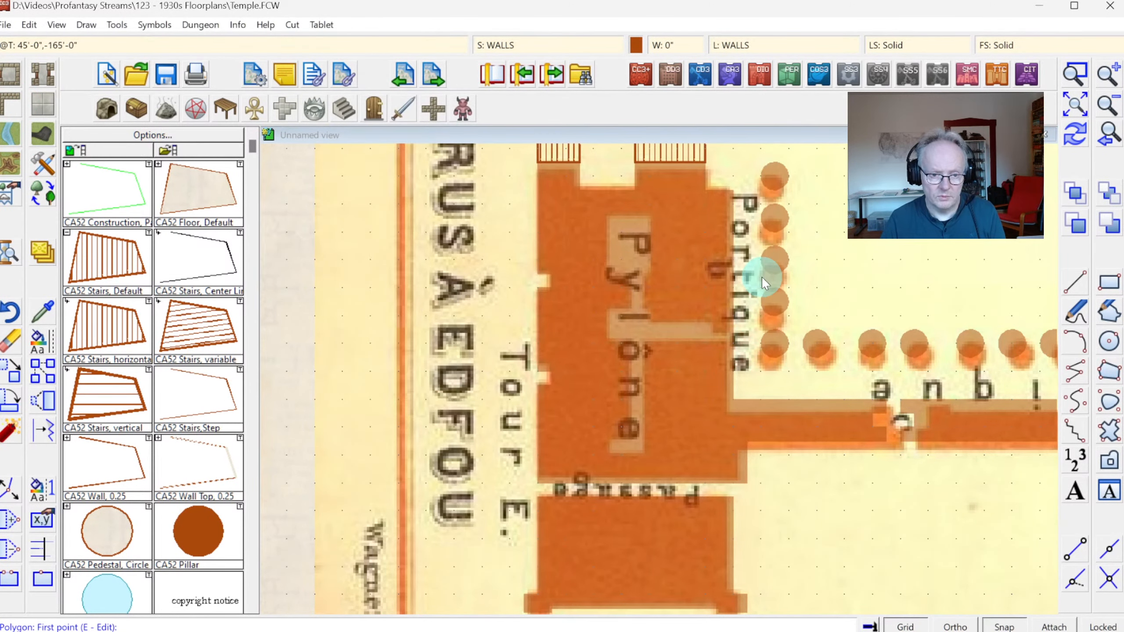
left_click(726, 195)
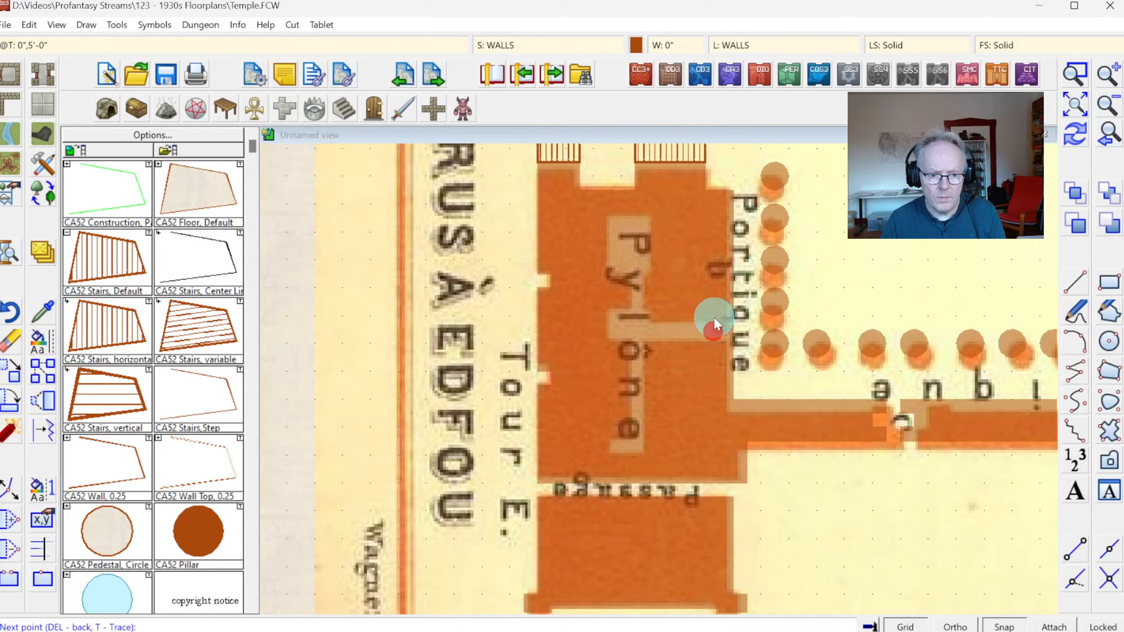
left_click(652, 317)
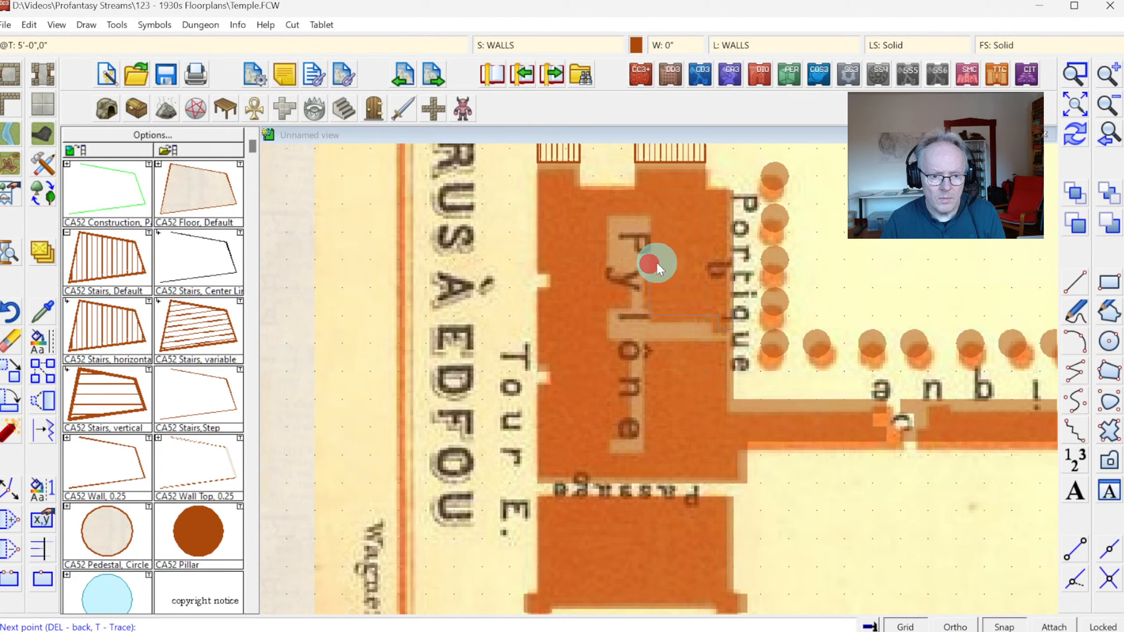
left_click(663, 216)
left_click(596, 214)
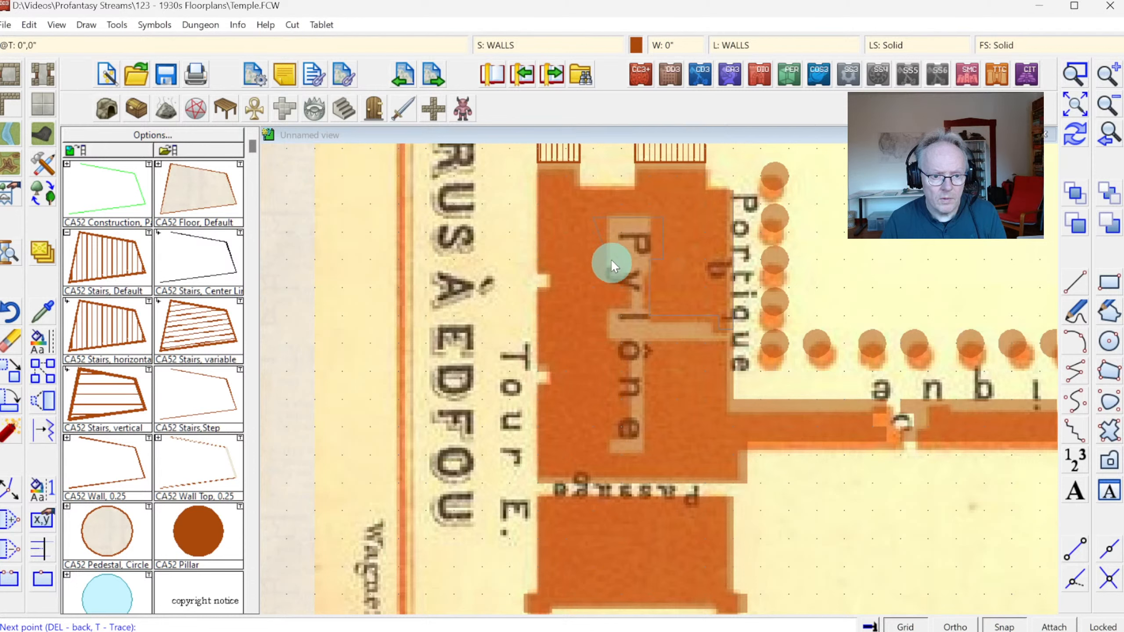
left_click(590, 260)
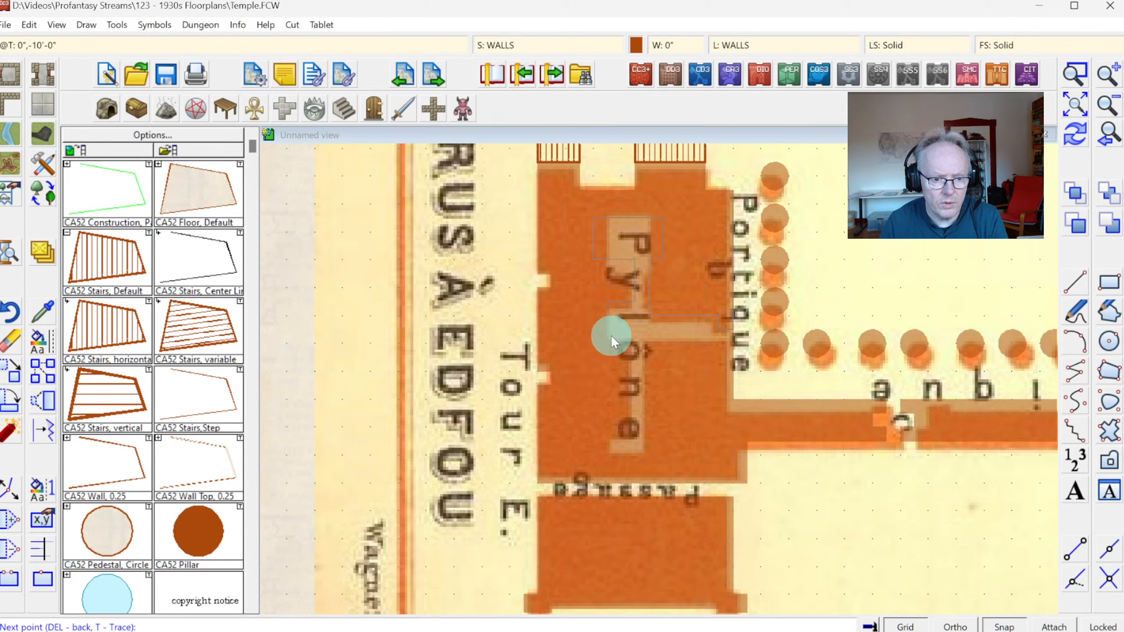
left_click(632, 340)
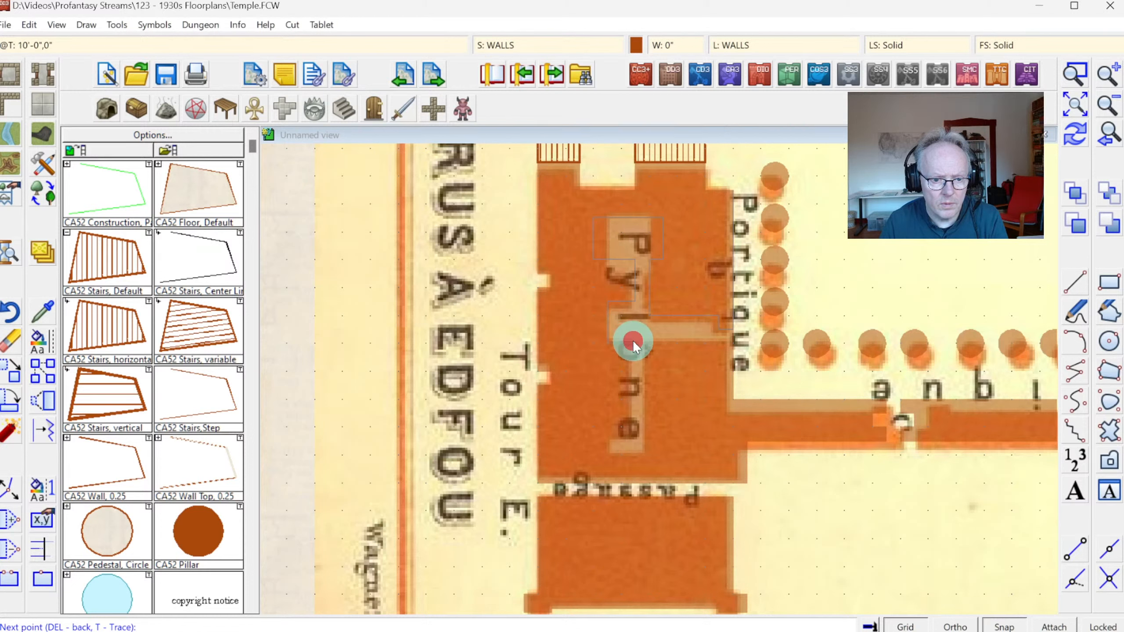
left_click(637, 438)
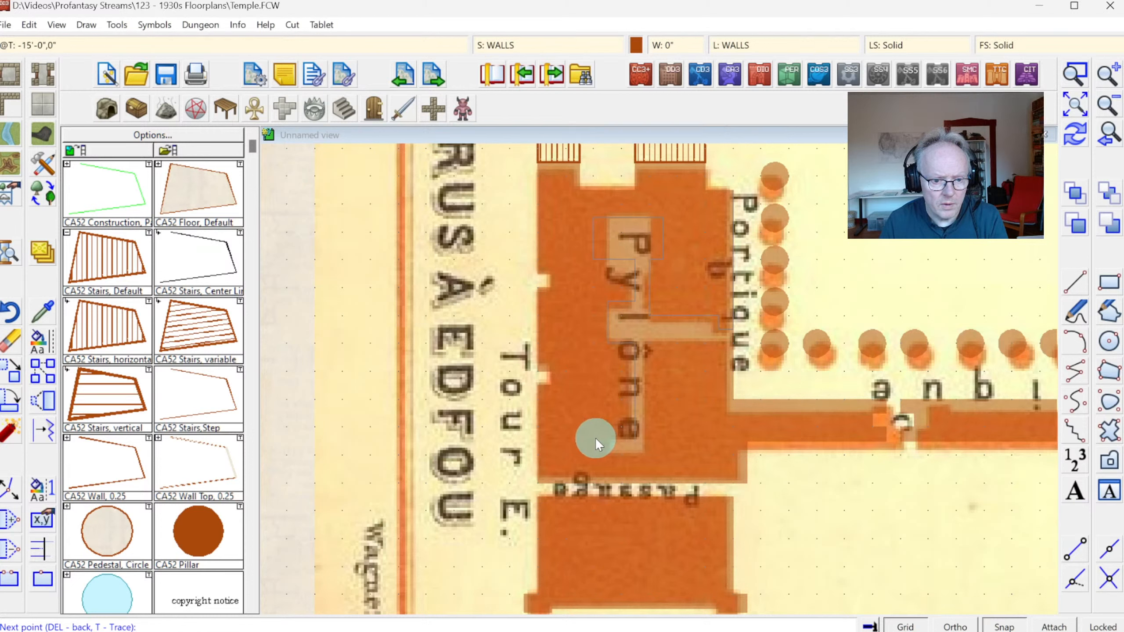
left_click(650, 452)
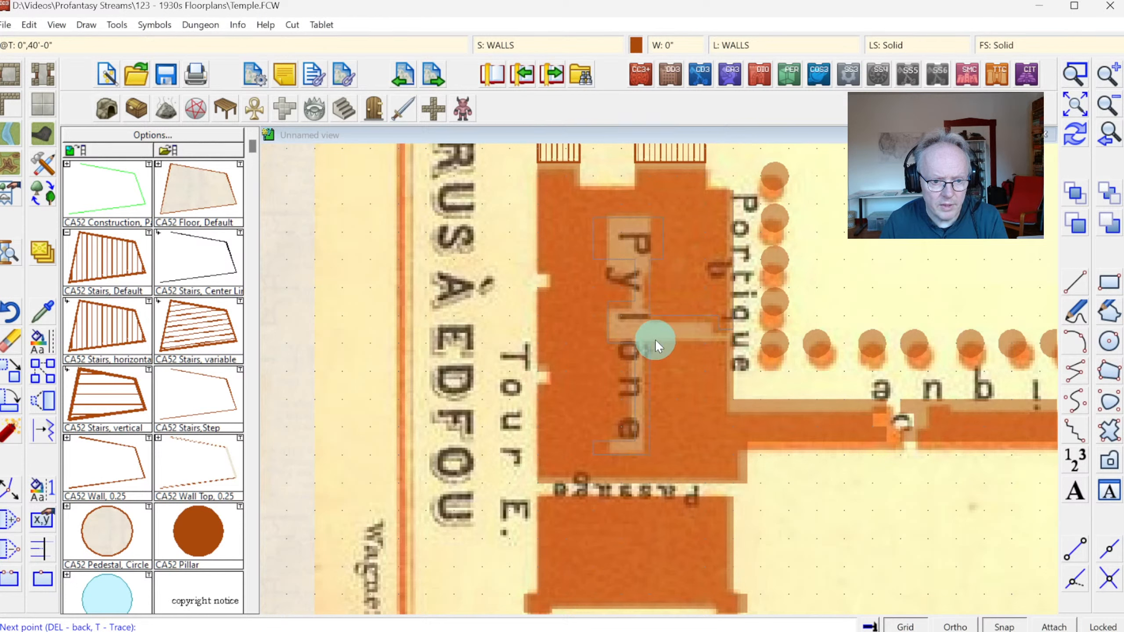
left_click(734, 346)
right_click(725, 384)
left_click(726, 412)
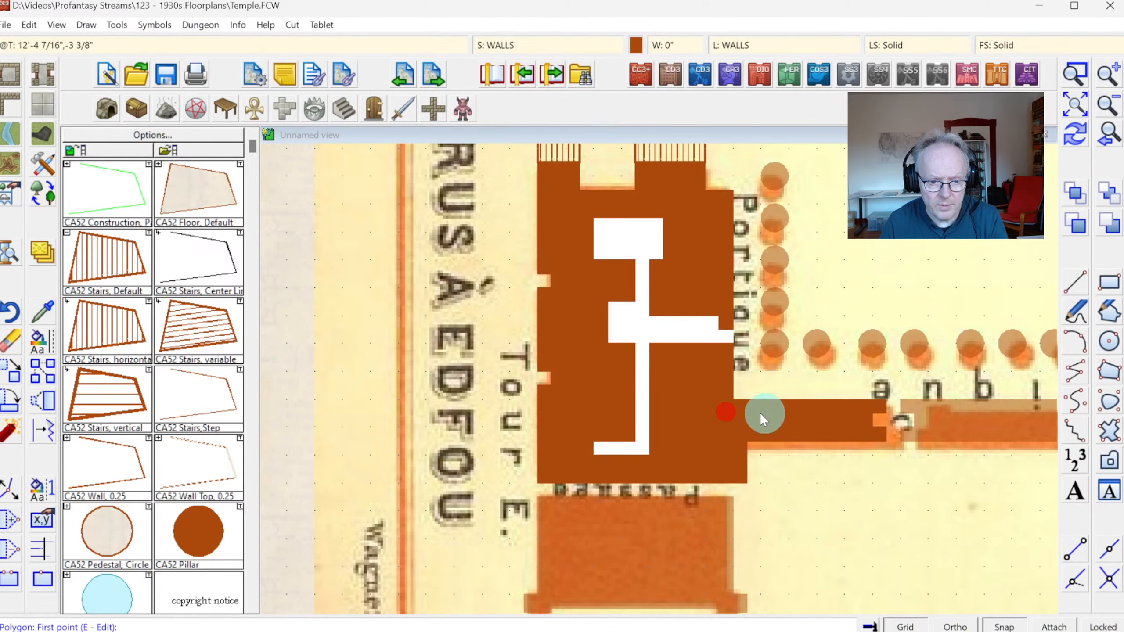
left_click(1063, 145)
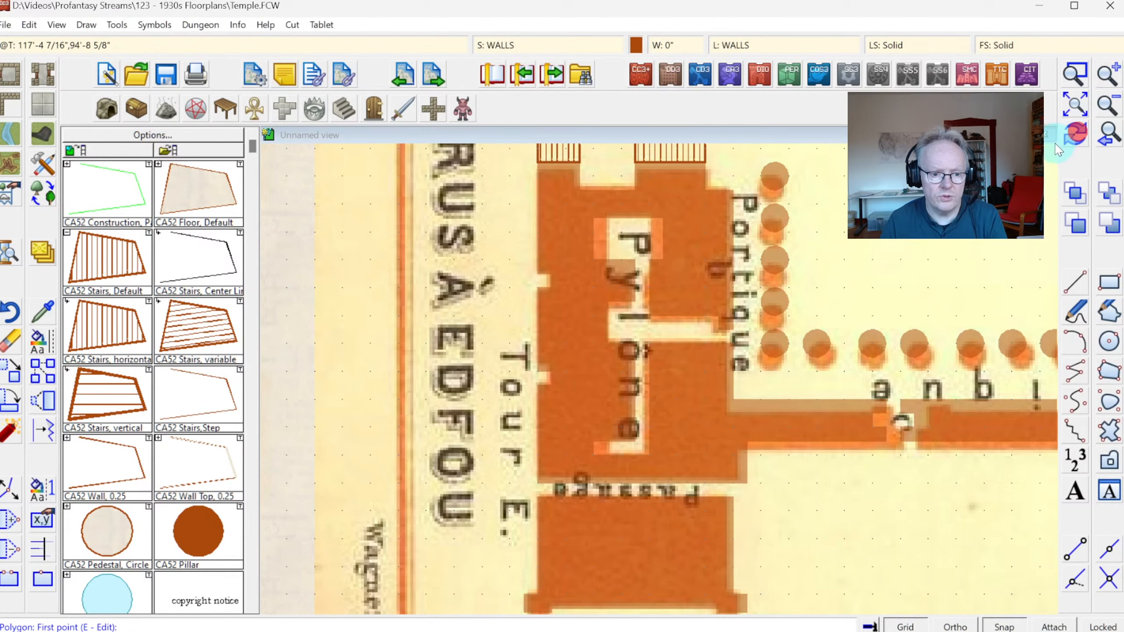
Turn off the Transparency effect for the WALLS sheet and hide the BITMAP sheet.
left_click(524, 45)
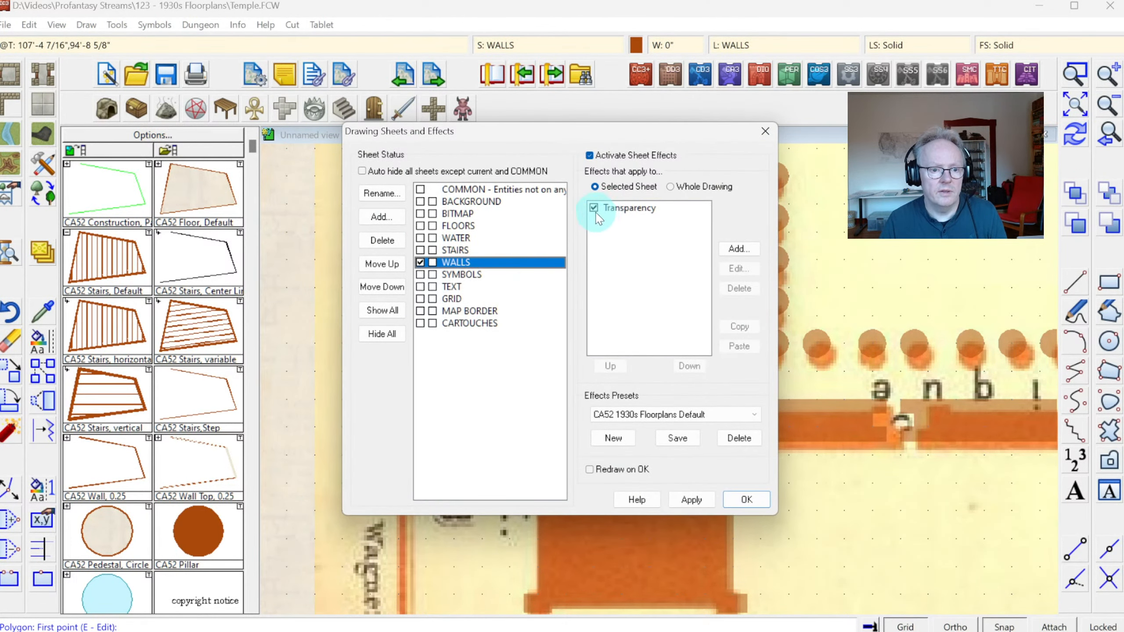
left_click(595, 208)
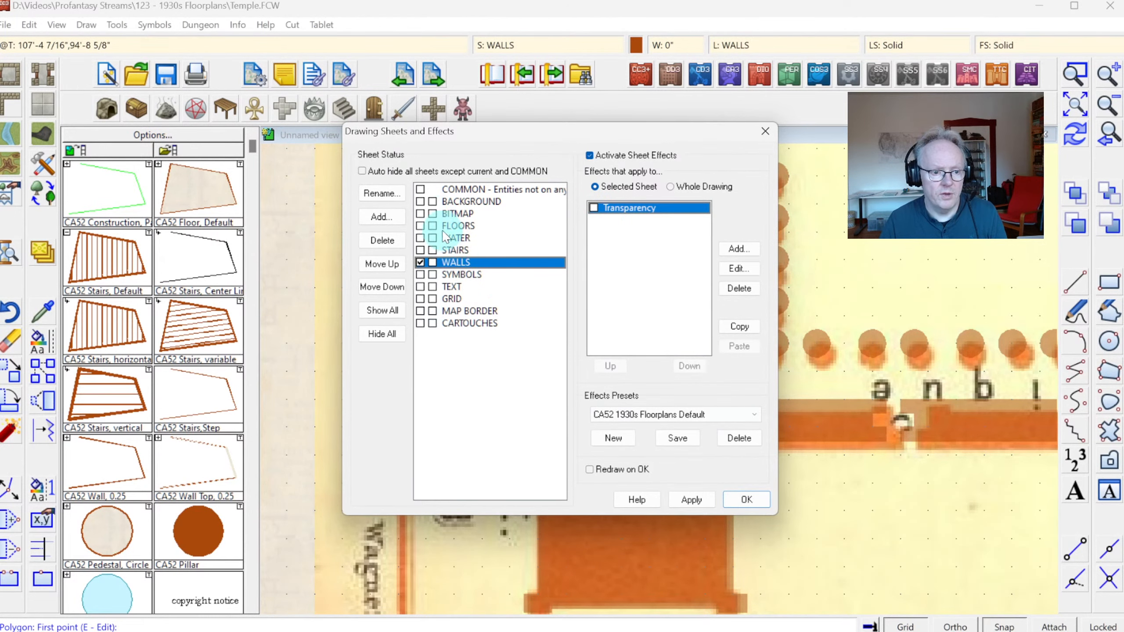
left_click(438, 214)
left_click(747, 500)
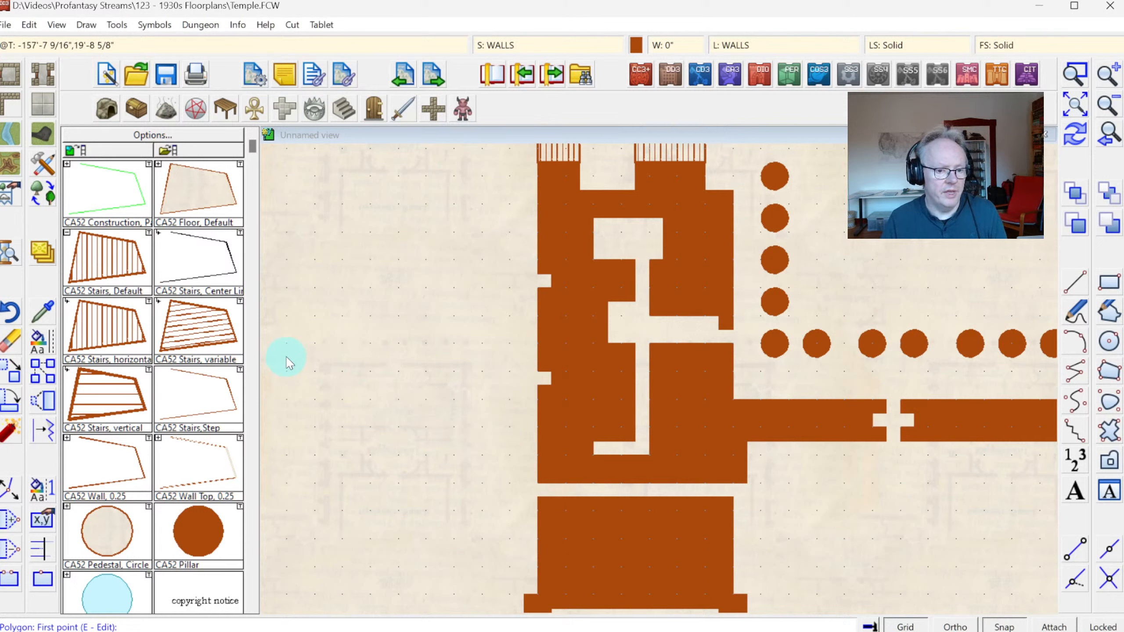
Draw Stairs, Default about 15' by 5' in the short passage at the lower end of the Tour E. corridor.
left_click(87, 211)
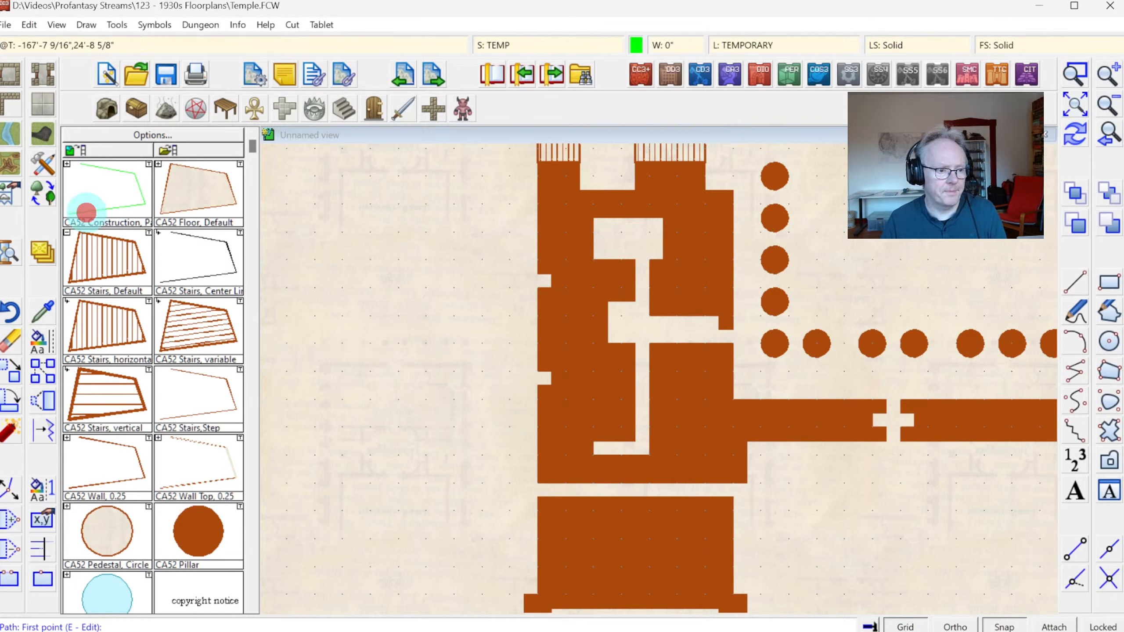
left_click(102, 250)
left_click(595, 438)
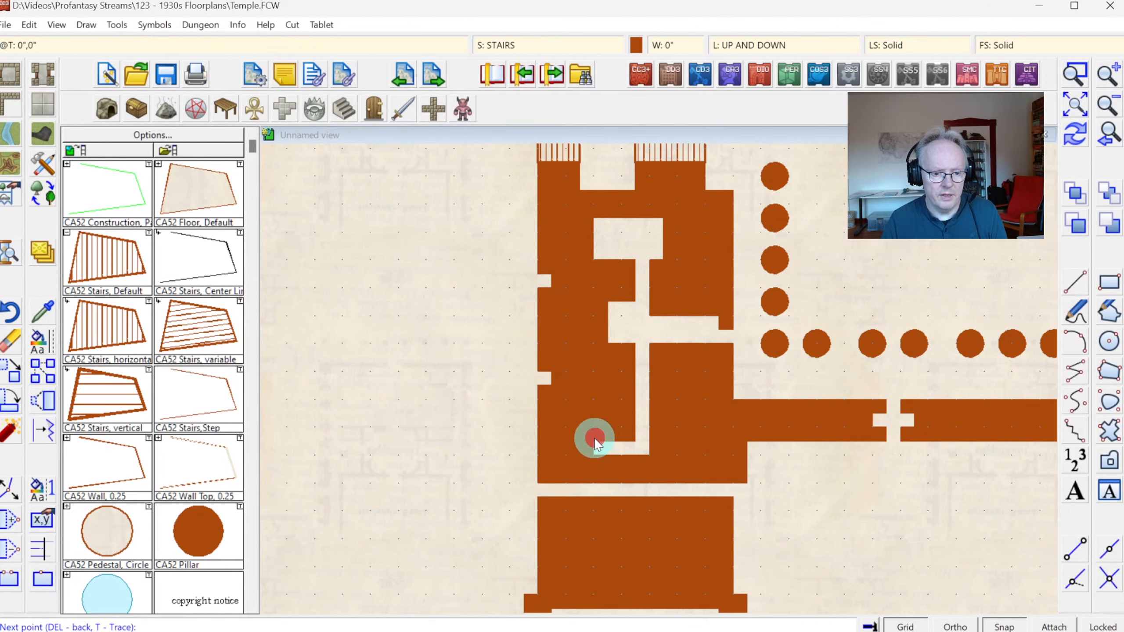
left_click(630, 453)
left_click(633, 441)
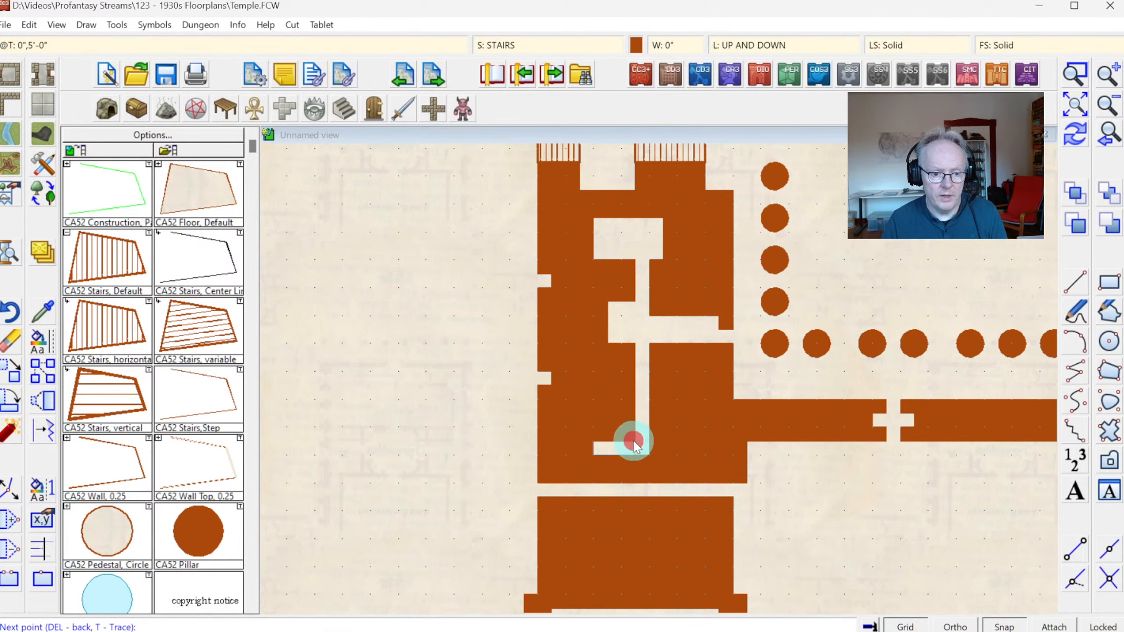
right_click(633, 441)
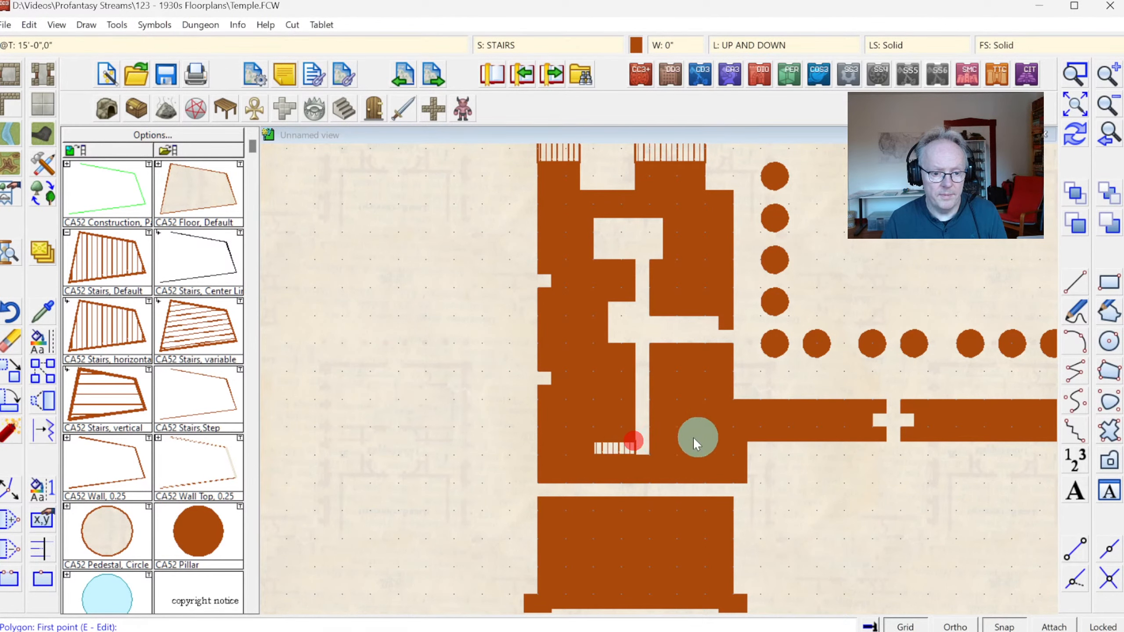
Draw Floor, Edge lines across the outer and court-side openings of the cross-shaped doorway in the upper court wall near the pylon.
left_click(1108, 141)
left_click(1075, 74)
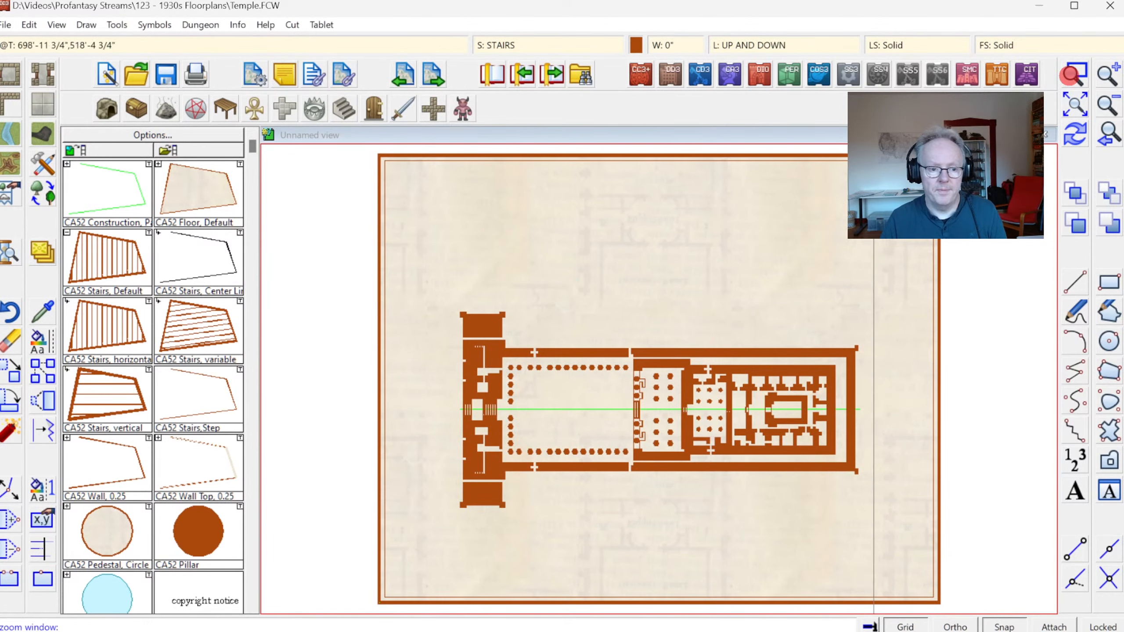
left_click(509, 331)
left_click(565, 389)
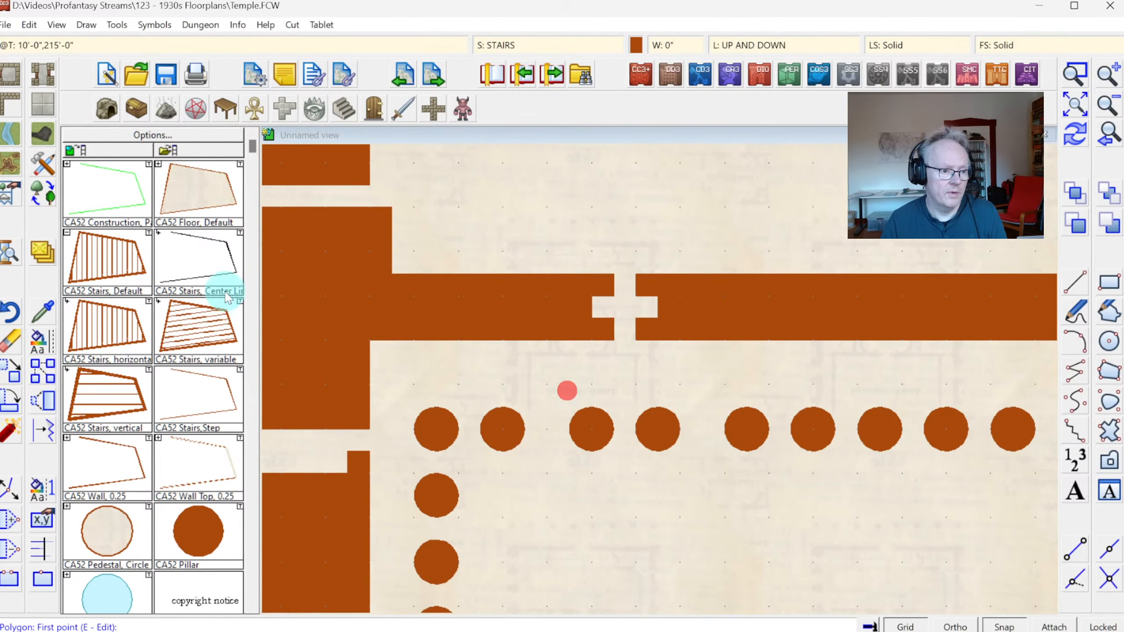
left_click(43, 164)
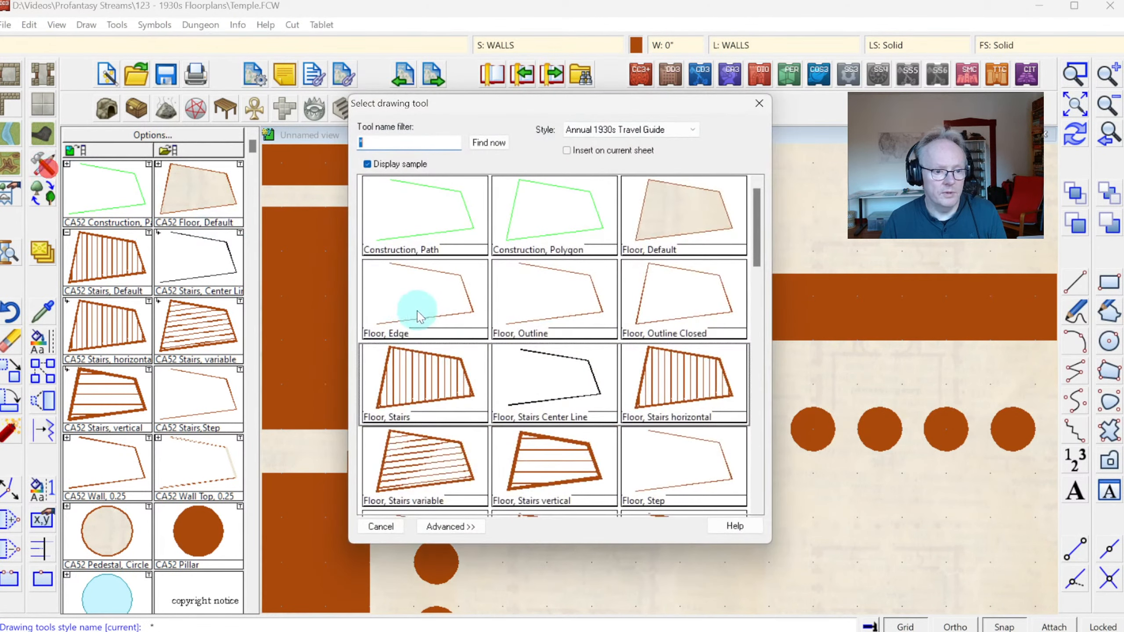
double_click(405, 301)
left_click(615, 274)
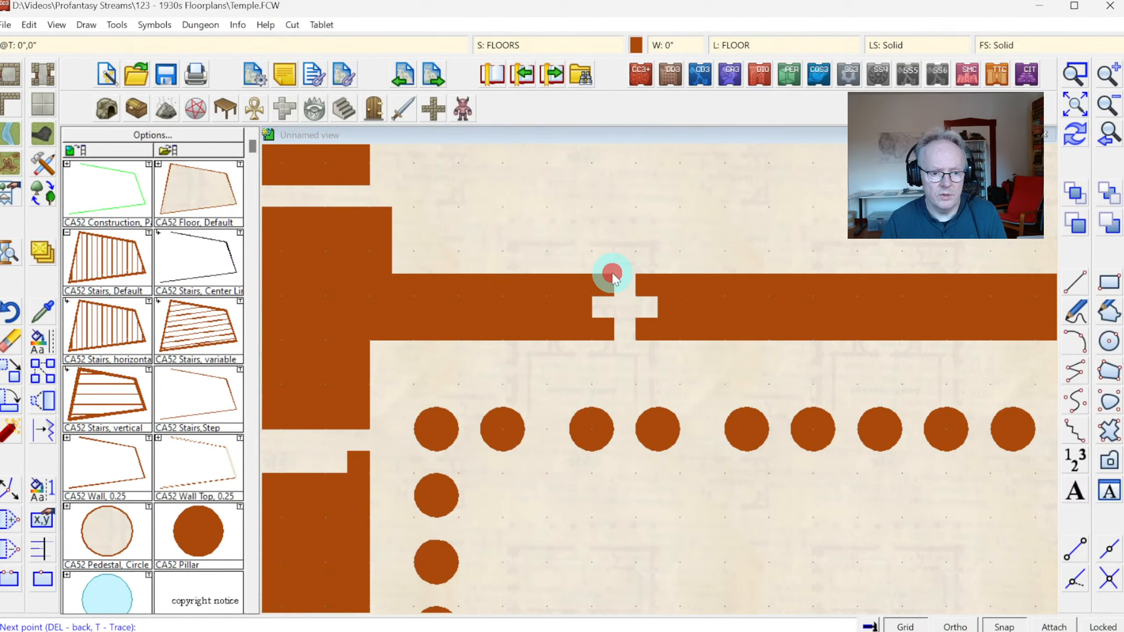
left_click(636, 273)
right_click(640, 314)
left_click(615, 340)
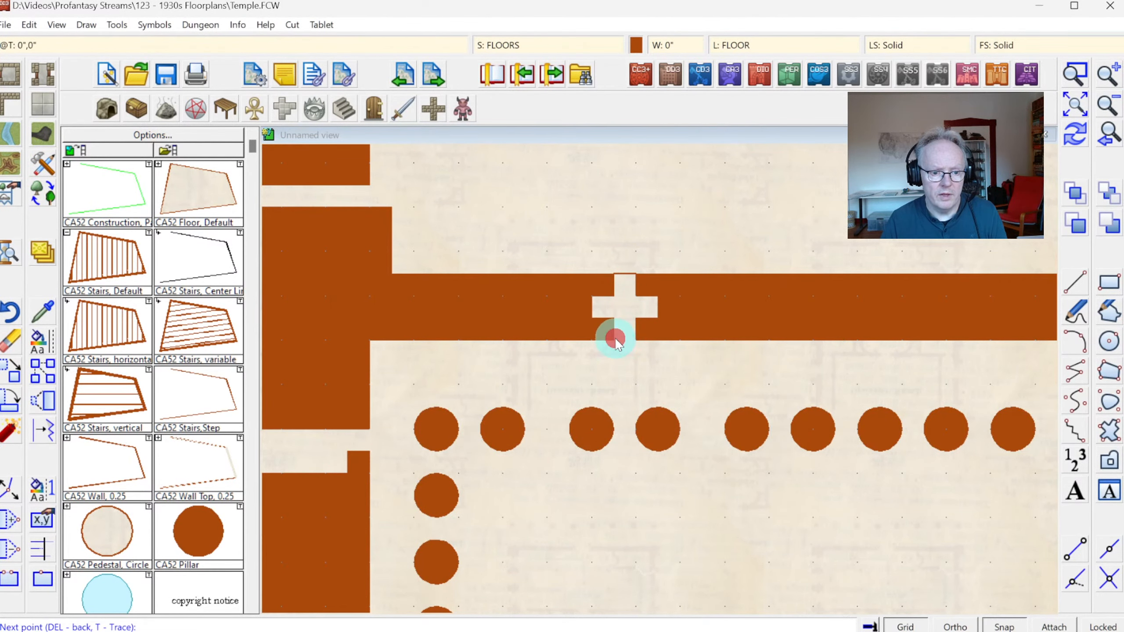
left_click(633, 339)
right_click(637, 340)
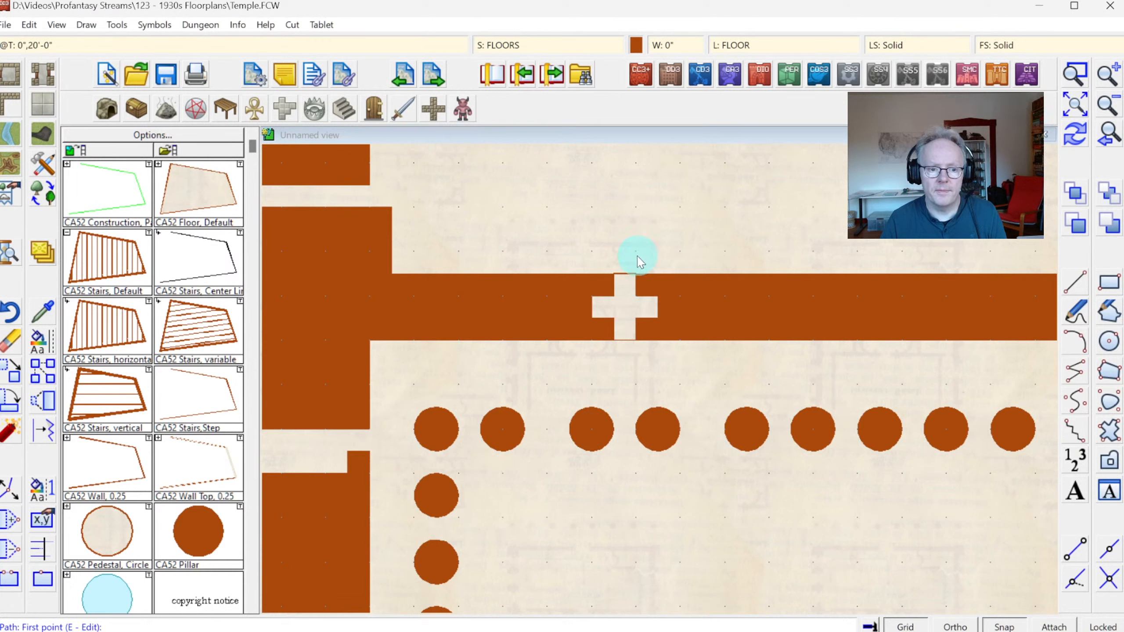
Draw Floor, Edge lines across the upper court wall's doorway along both edges of its wider middle recess.
left_click(614, 296)
left_click(636, 296)
right_click(637, 298)
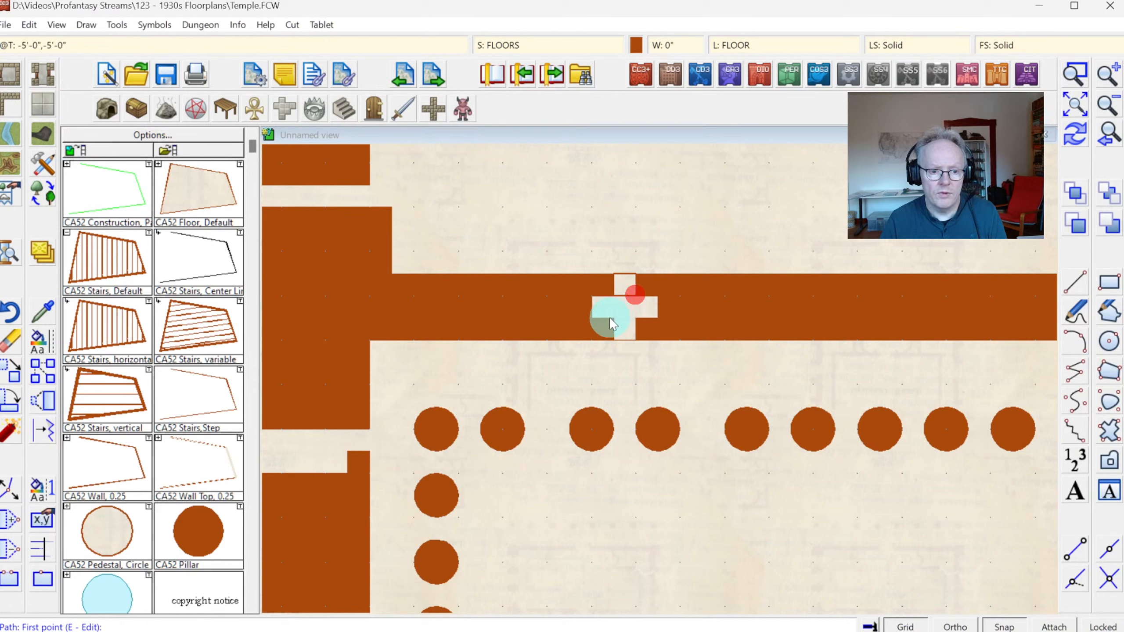
left_click(614, 319)
left_click(632, 319)
right_click(637, 322)
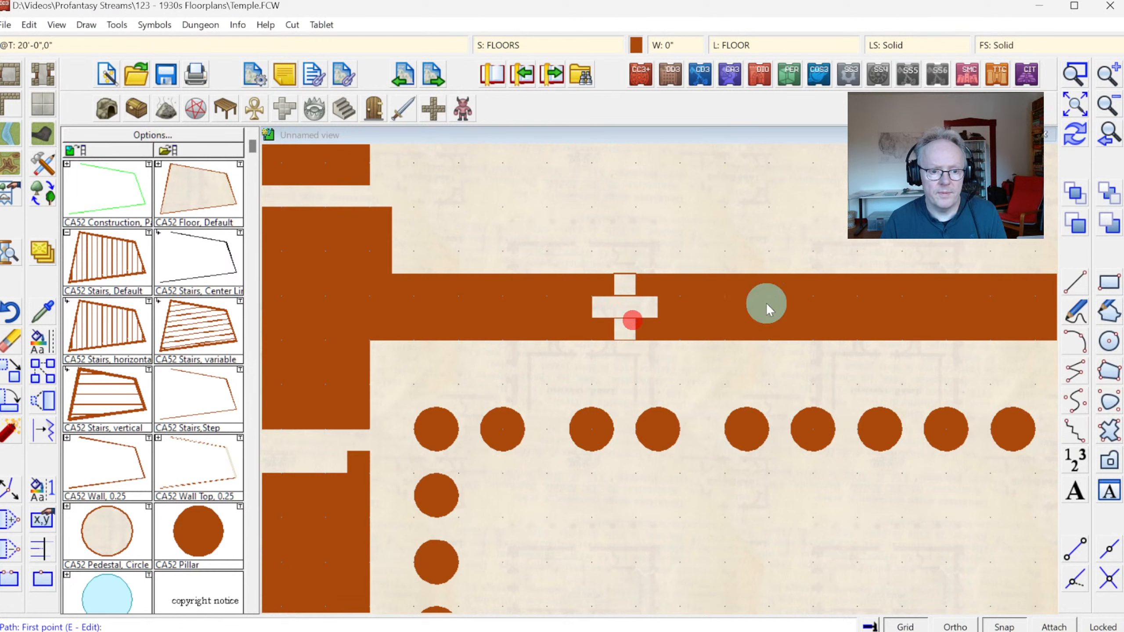
Draw Floor, Edge lines across the lower court wall's doorway at its court-side opening and the court-side edge of its recess.
left_click(1076, 103)
left_click(1076, 73)
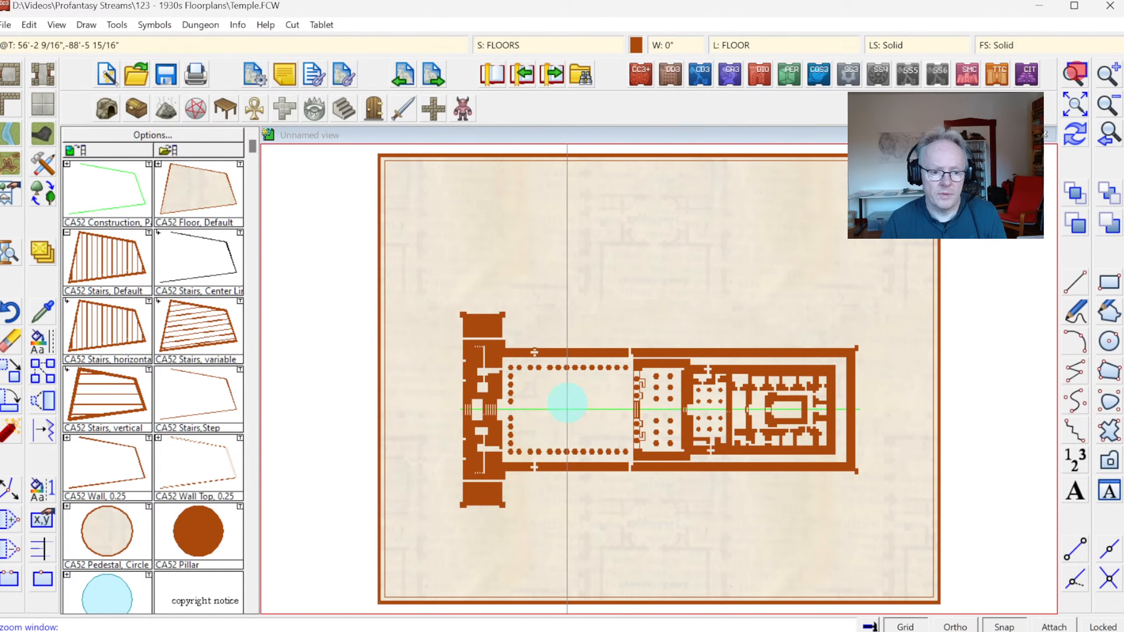
left_click(514, 439)
left_click(562, 481)
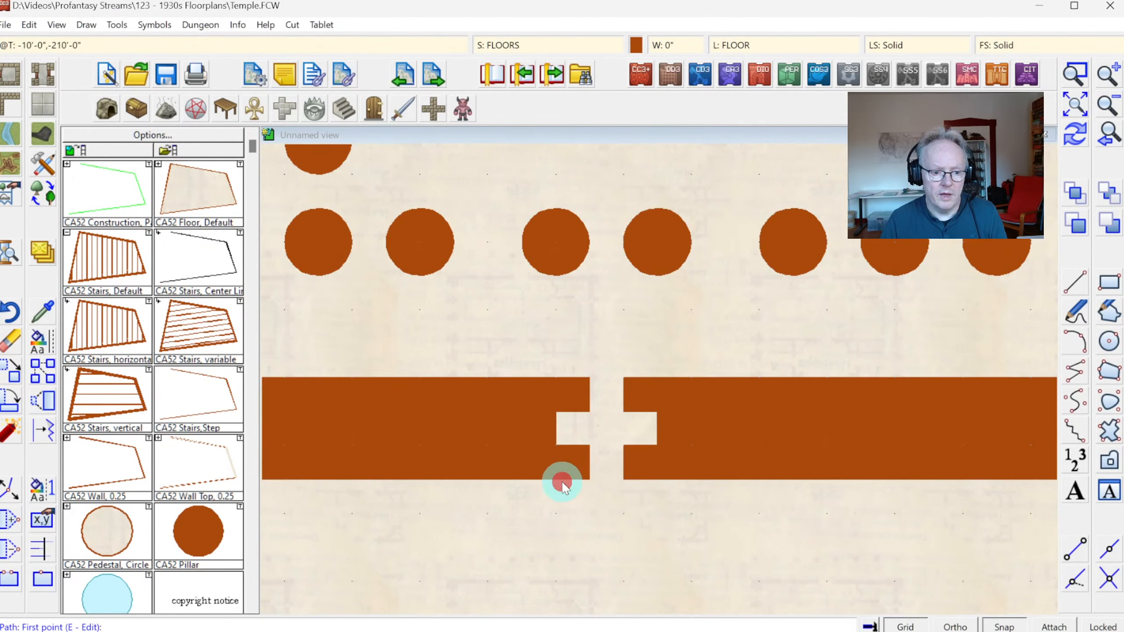
left_click(589, 377)
left_click(626, 376)
right_click(626, 377)
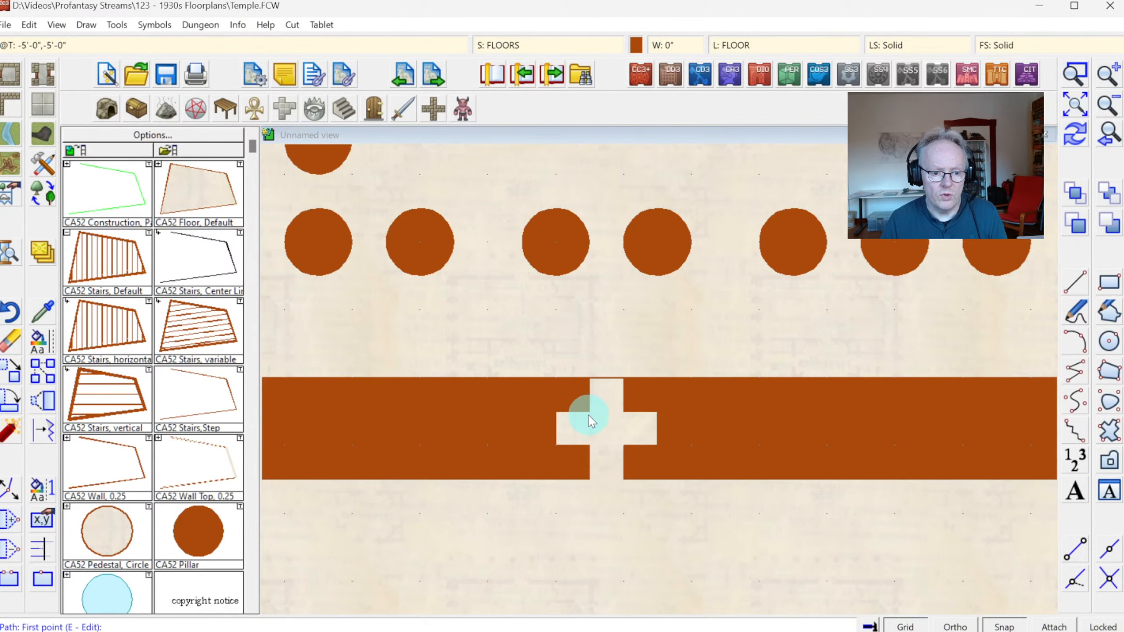
left_click(589, 411)
left_click(622, 412)
right_click(622, 413)
Draw Floor, Edge lines across the lower court wall's doorway at the outer edge of its recess and its outer opening.
left_click(587, 444)
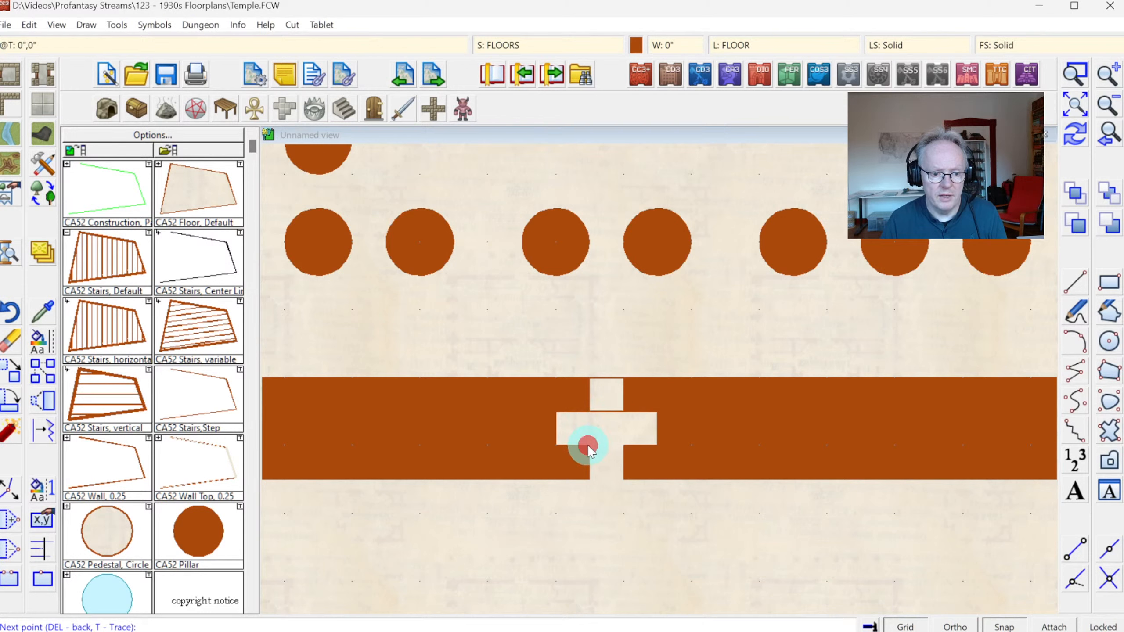
left_click(621, 445)
right_click(621, 449)
left_click(589, 479)
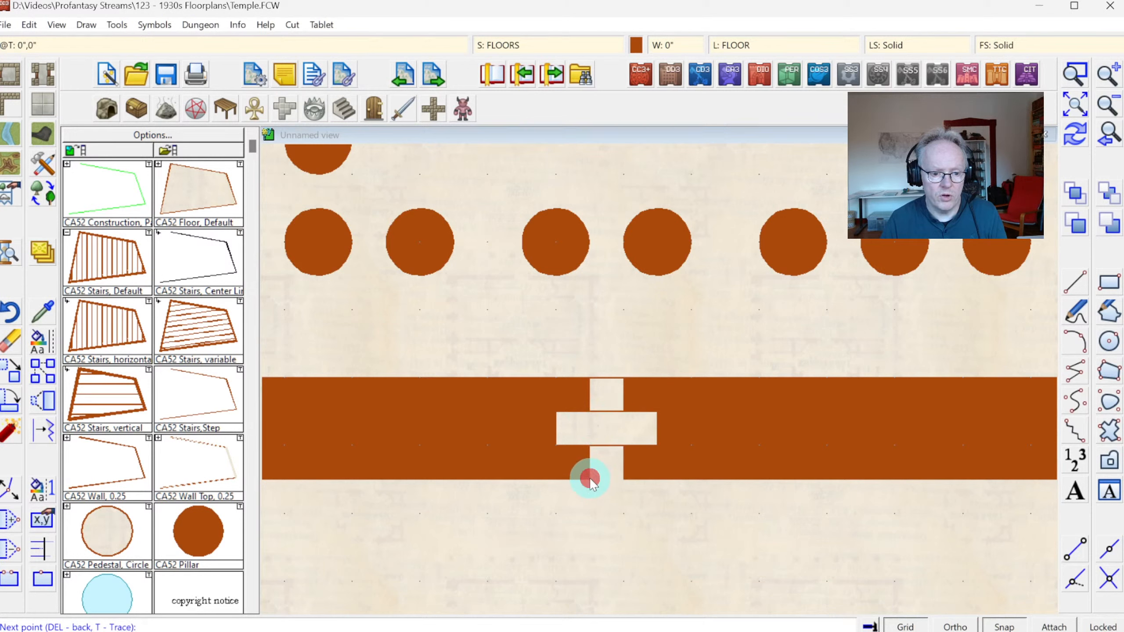
left_click(624, 479)
right_click(626, 478)
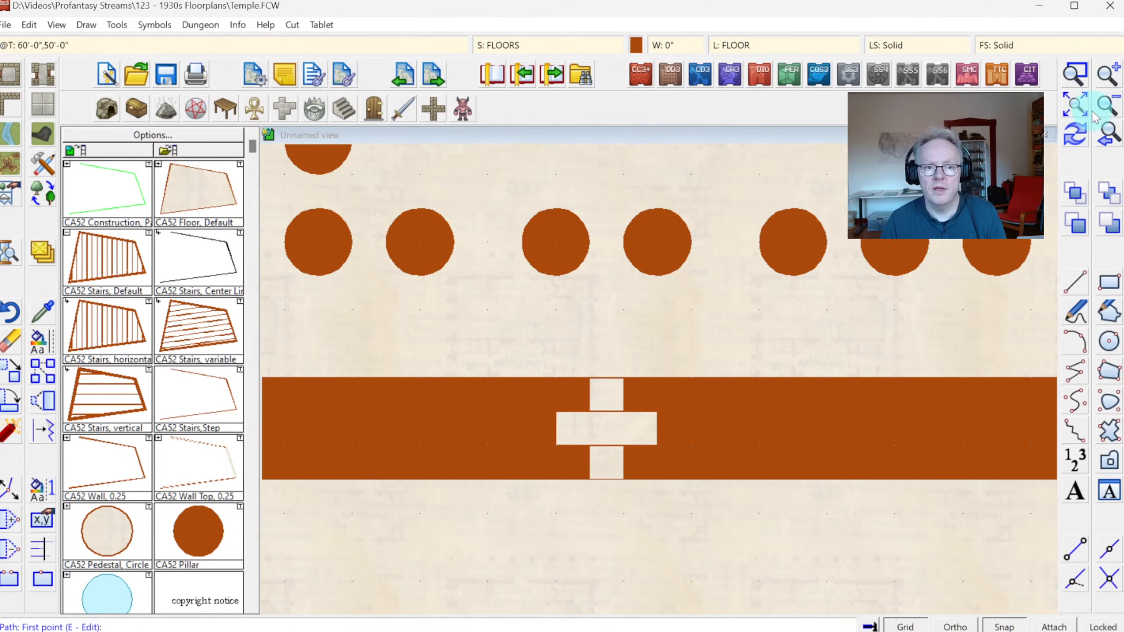
Draw Floor, Edge lines across the upper enclosure wall's doorway beside the columned hall, at its outer opening and mid-wall step.
left_click(1116, 149)
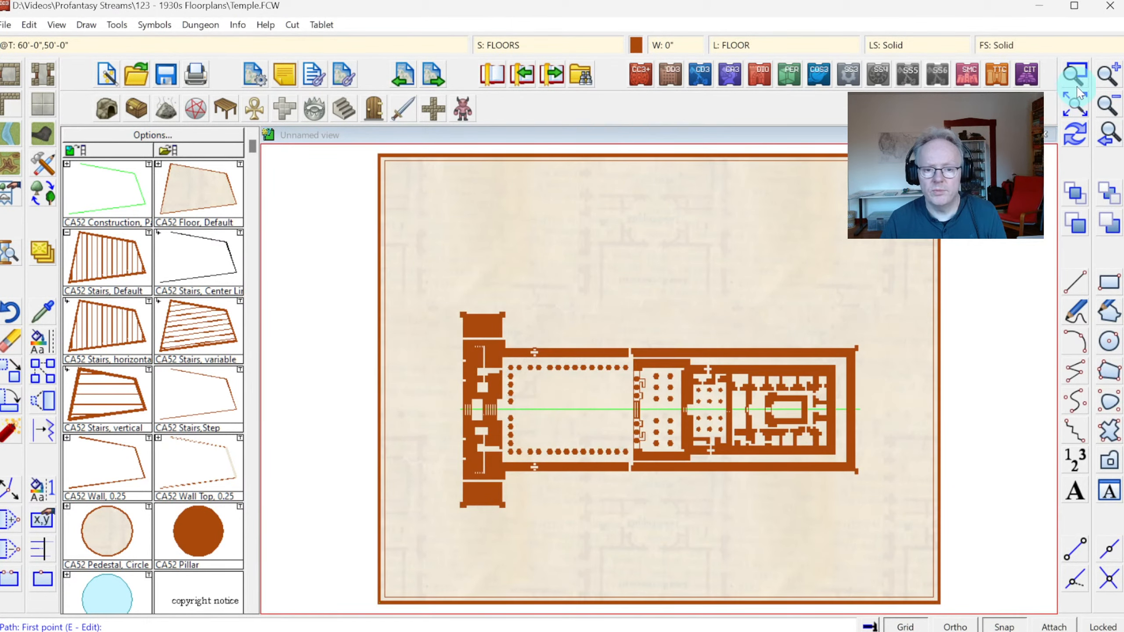
left_click(1076, 72)
left_click(598, 340)
left_click(736, 467)
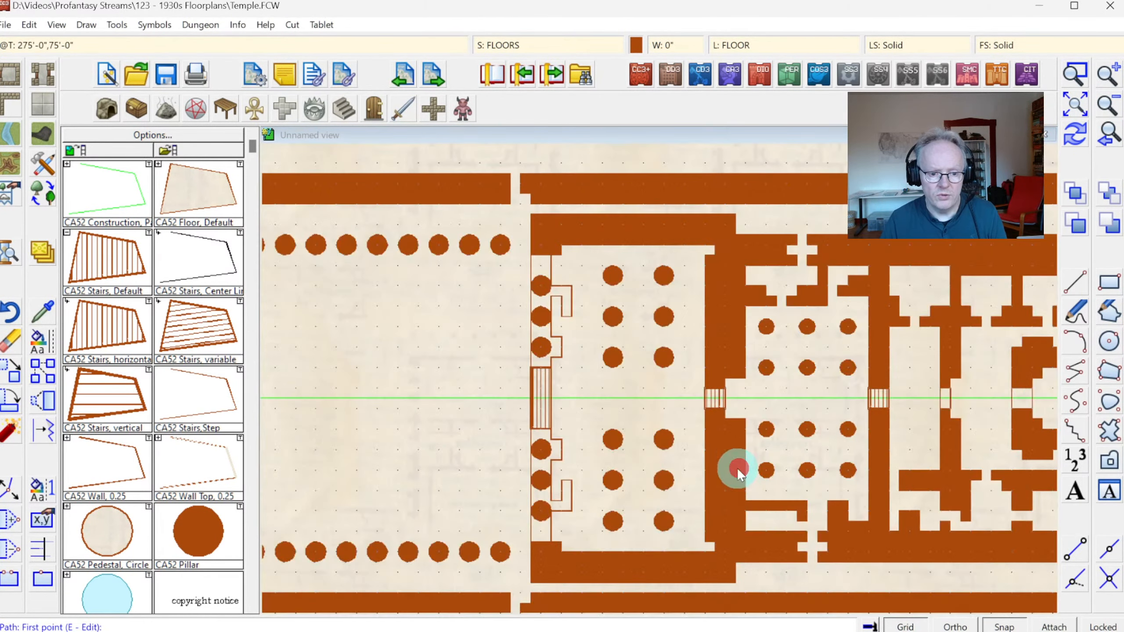
left_click(511, 176)
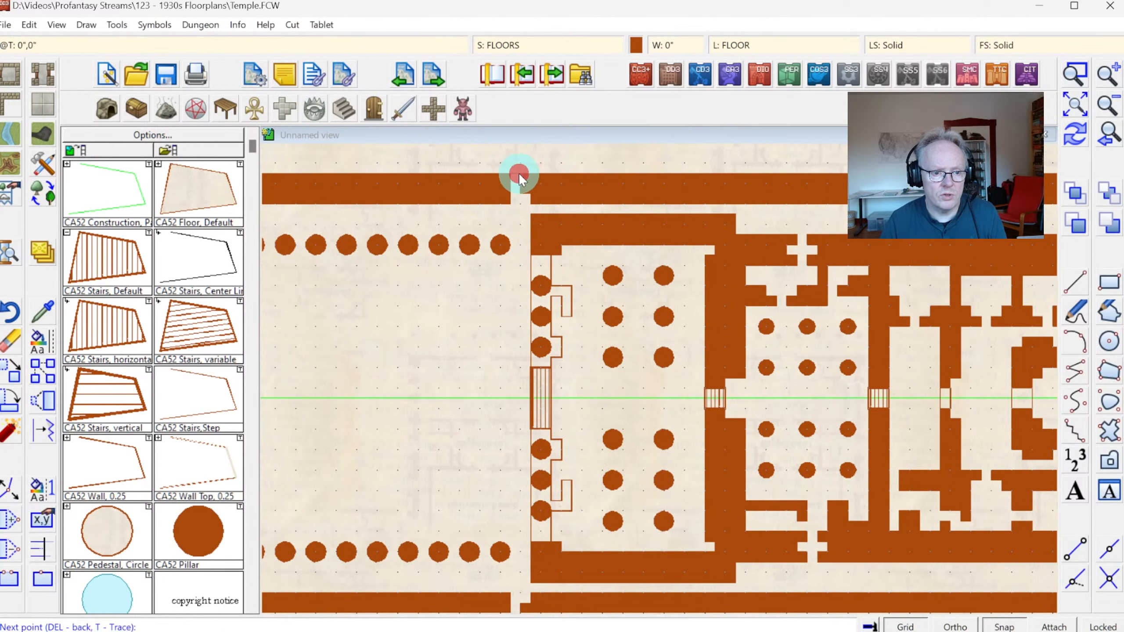
right_click(518, 172)
left_click(511, 189)
left_click(520, 190)
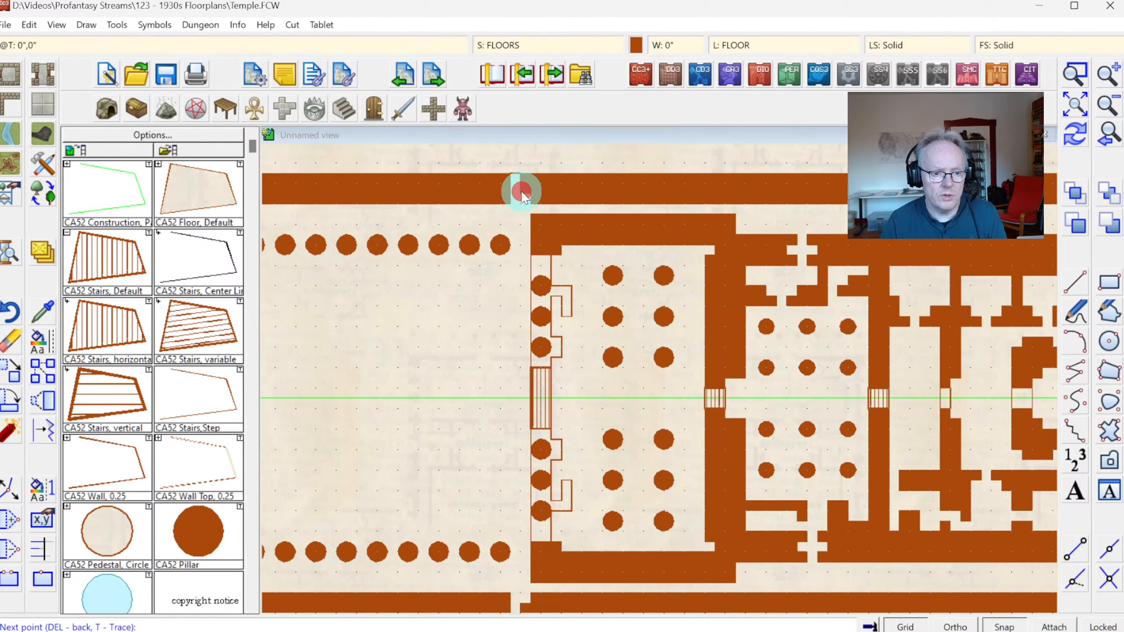
right_click(521, 190)
Draw Floor, Edge lines across the lower enclosure wall's doorway beside the columned hall, at its stepped edge and outer opening.
left_click(1068, 105)
left_click(1068, 74)
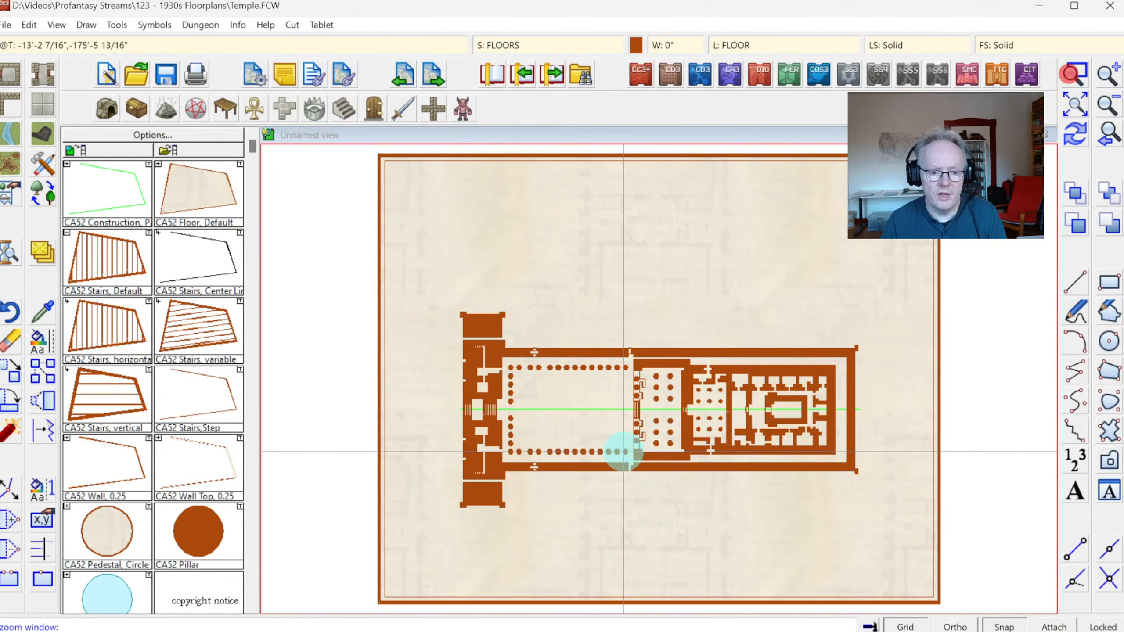
left_click(622, 451)
left_click(648, 490)
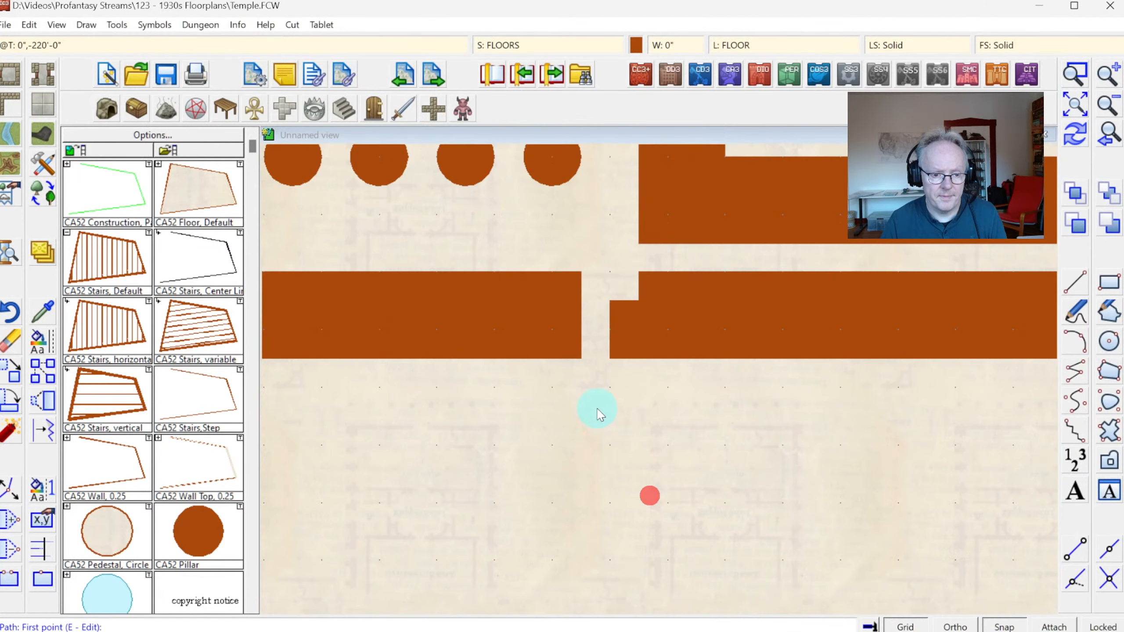
left_click(582, 302)
left_click(610, 303)
left_click(580, 359)
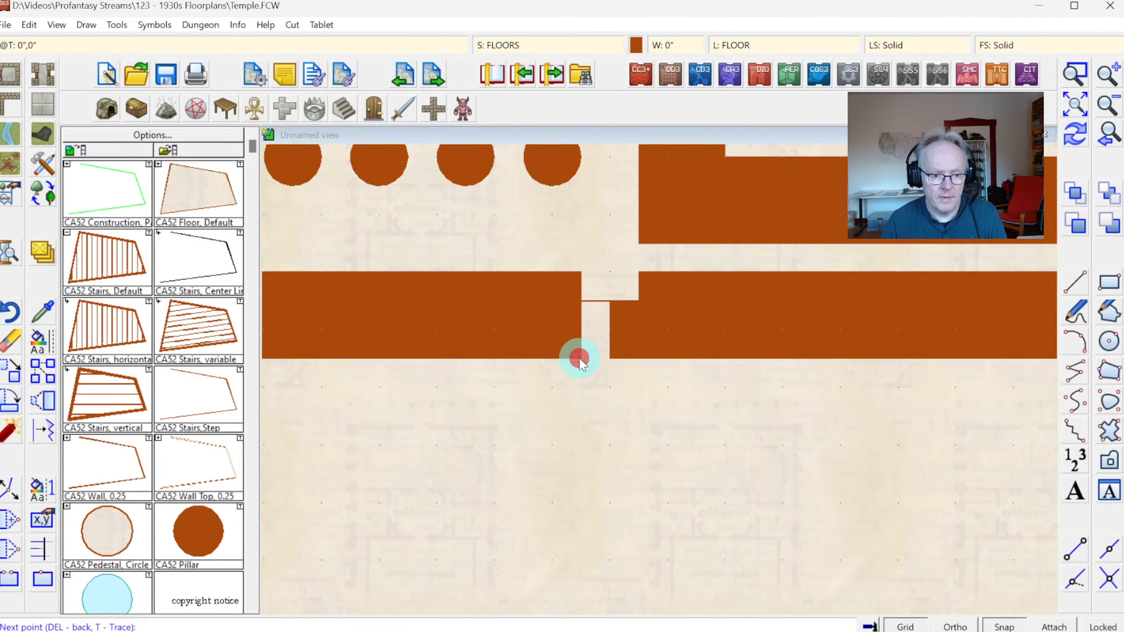
left_click(609, 359)
right_click(901, 283)
Draw Floor, Edge lines across both edges of the small court-side doorways leading into the upper and lower pylon towers.
left_click(1073, 105)
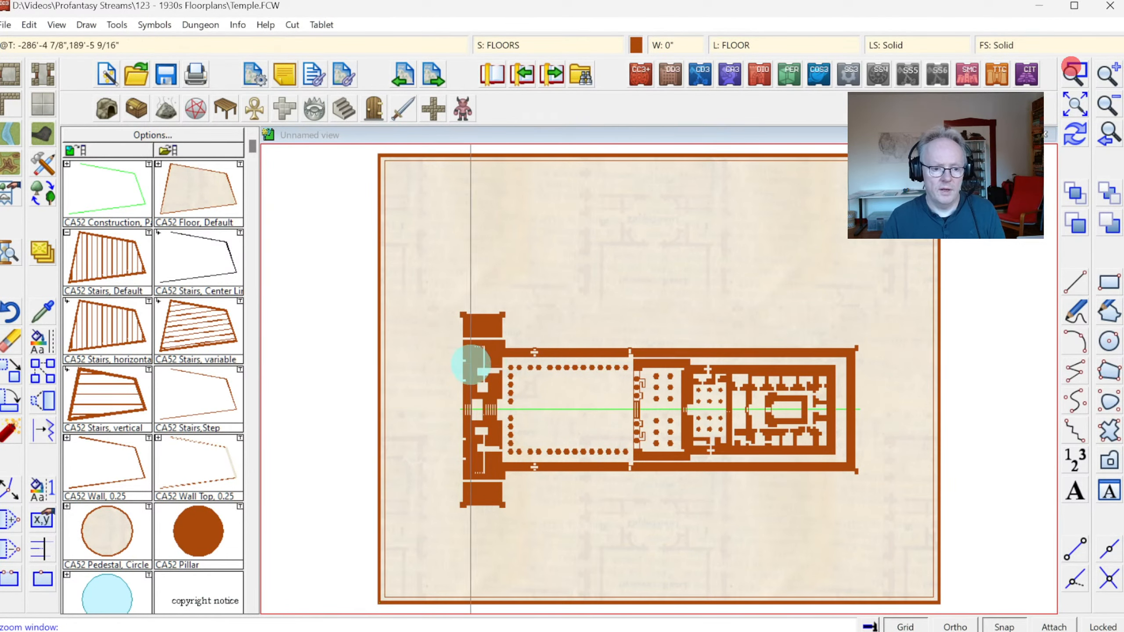
left_click(591, 496)
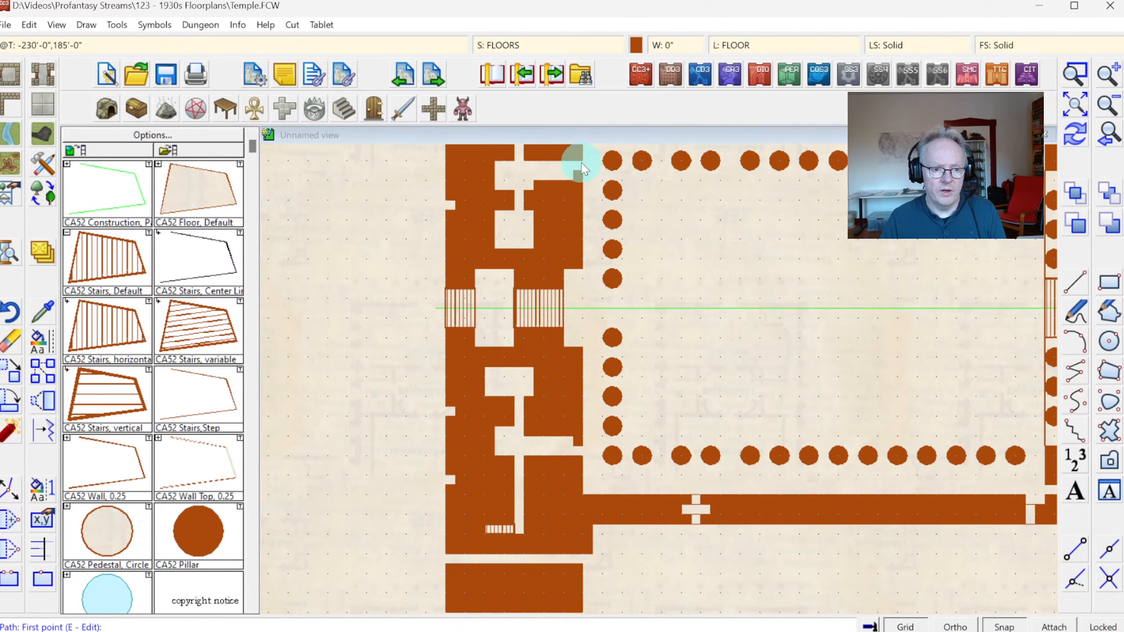
left_click(581, 160)
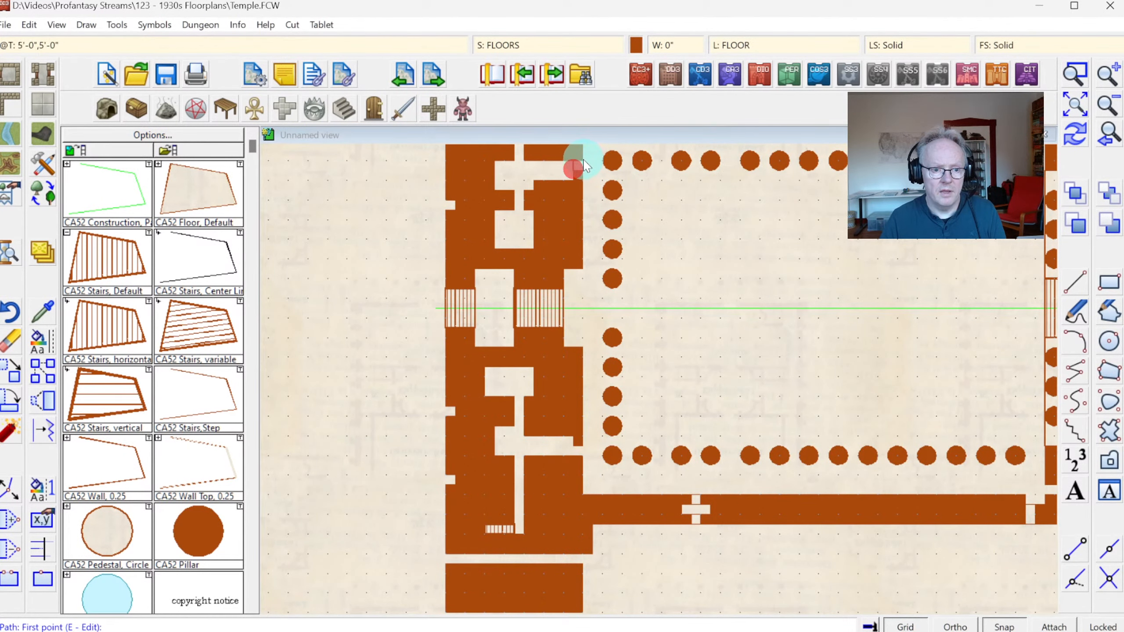
right_click(582, 170)
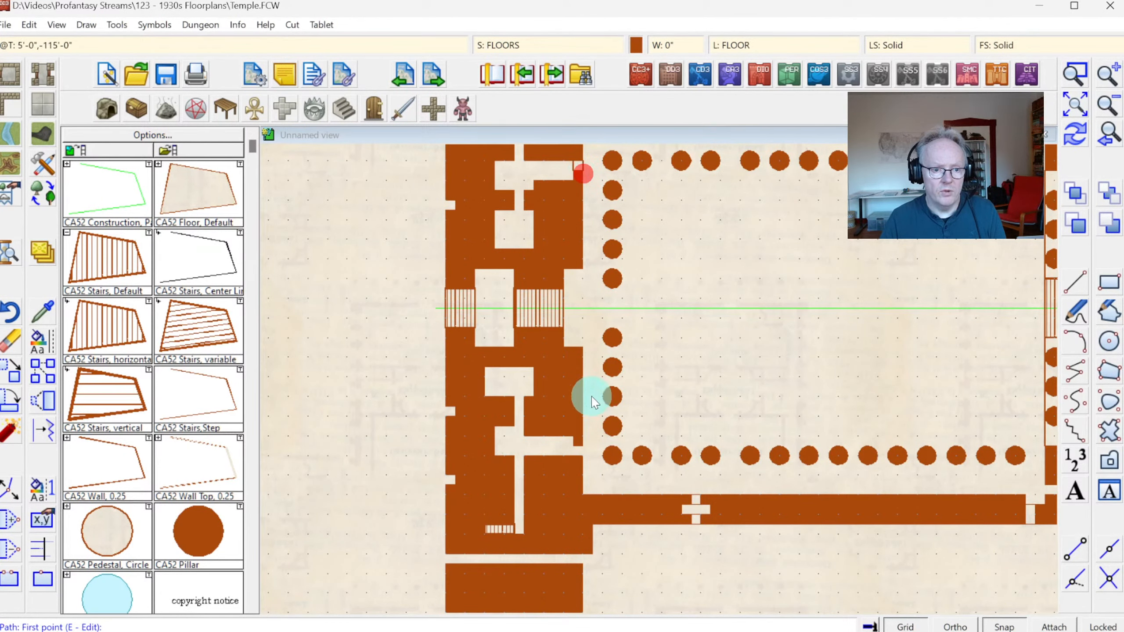
left_click(579, 449)
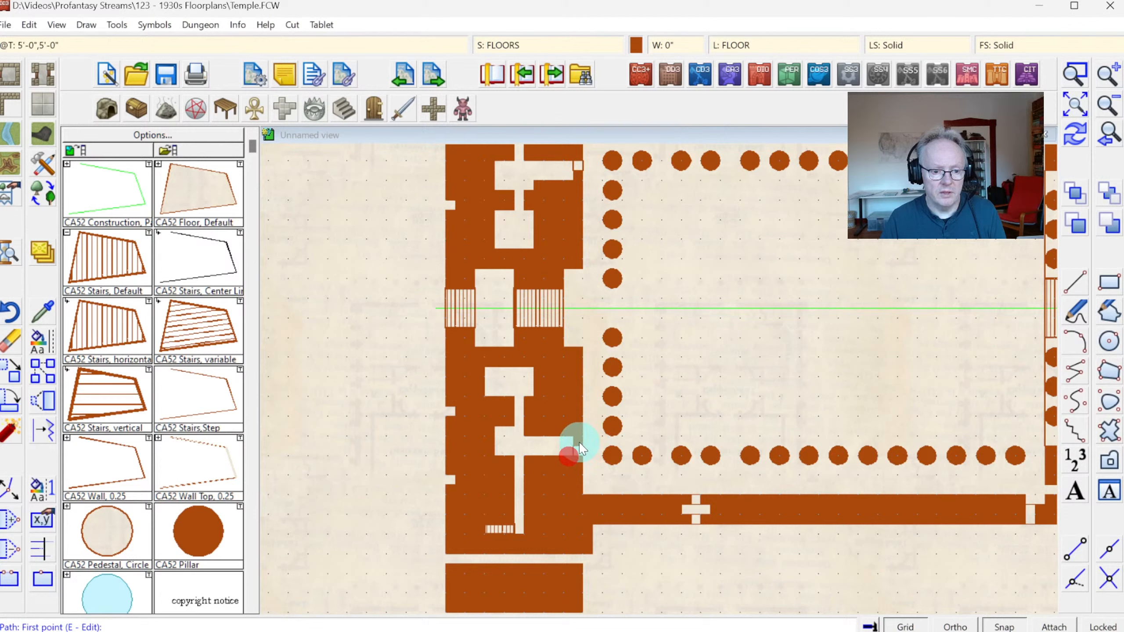
right_click(613, 475)
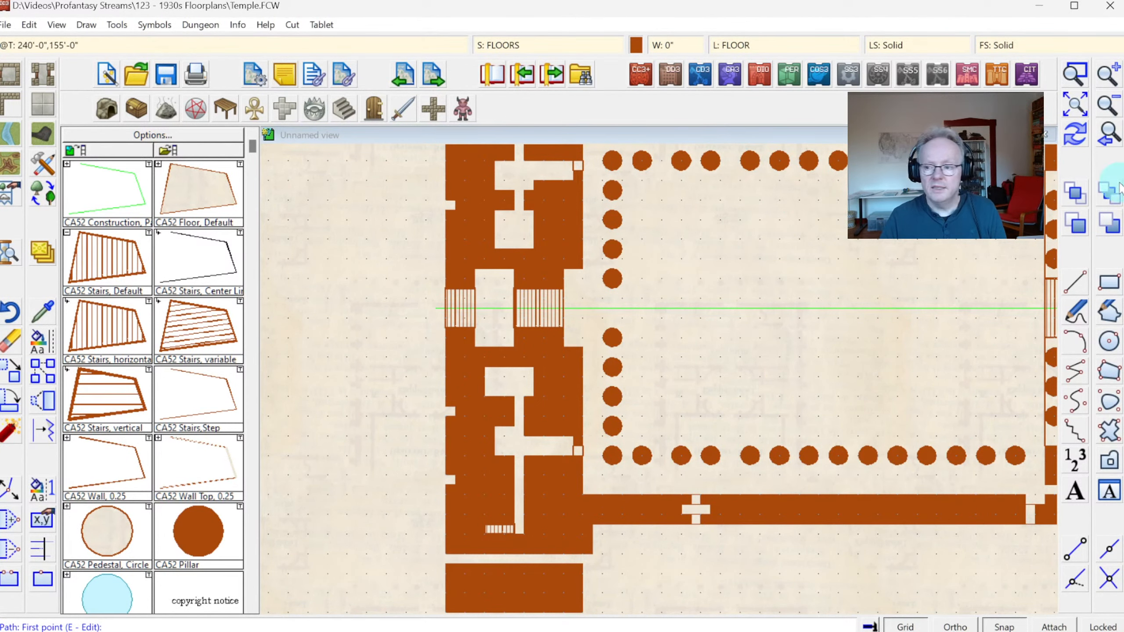
Erase the green construction line running along the temple's central axis.
left_click(1076, 107)
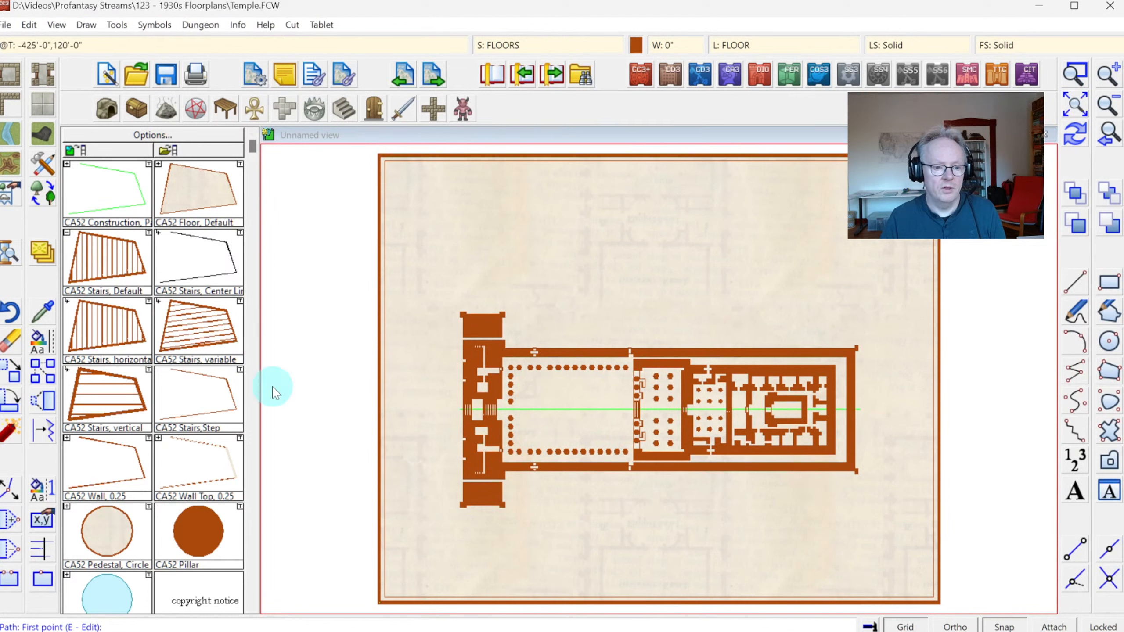
left_click(9, 340)
left_click(598, 410)
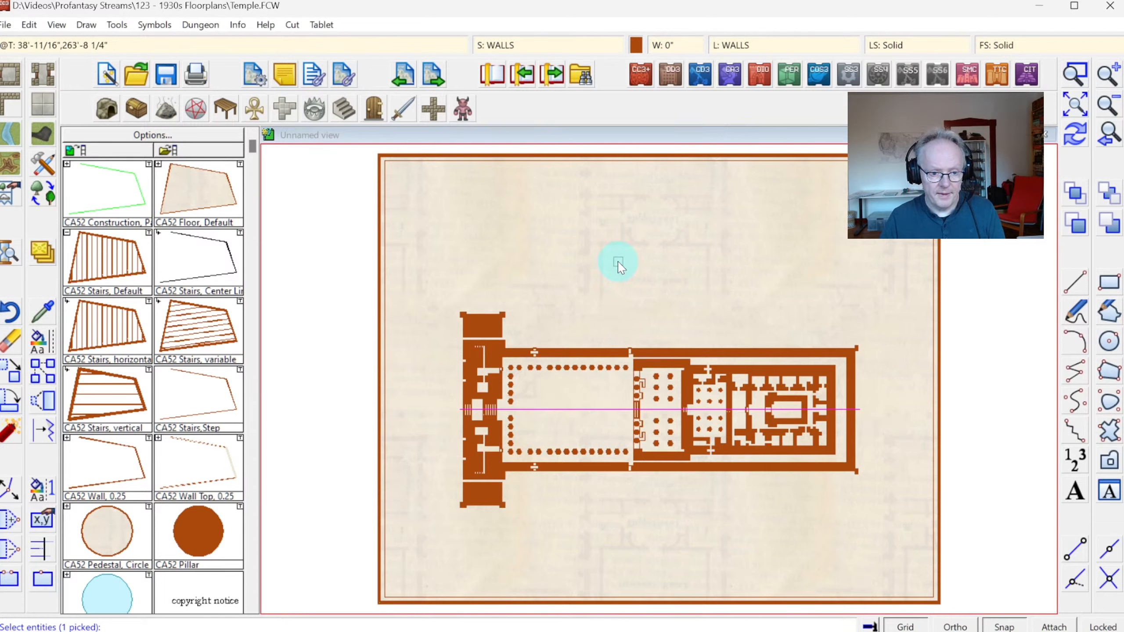
right_click(613, 279)
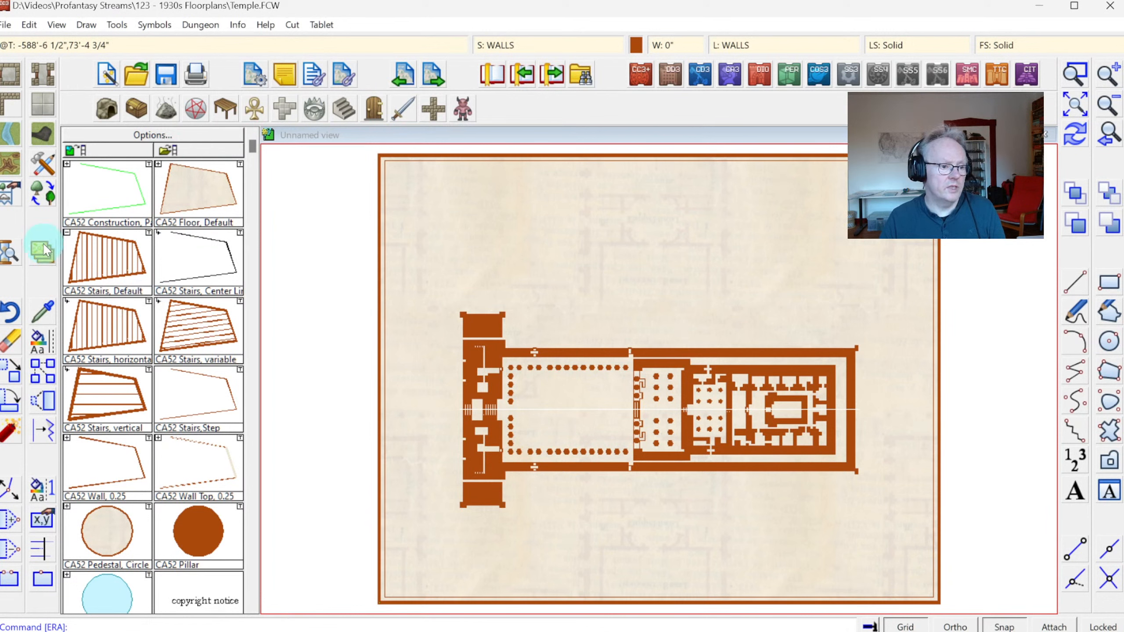
Move the entire temple floor plan about 55' straight up to center it vertically within the map border.
left_click(4, 373)
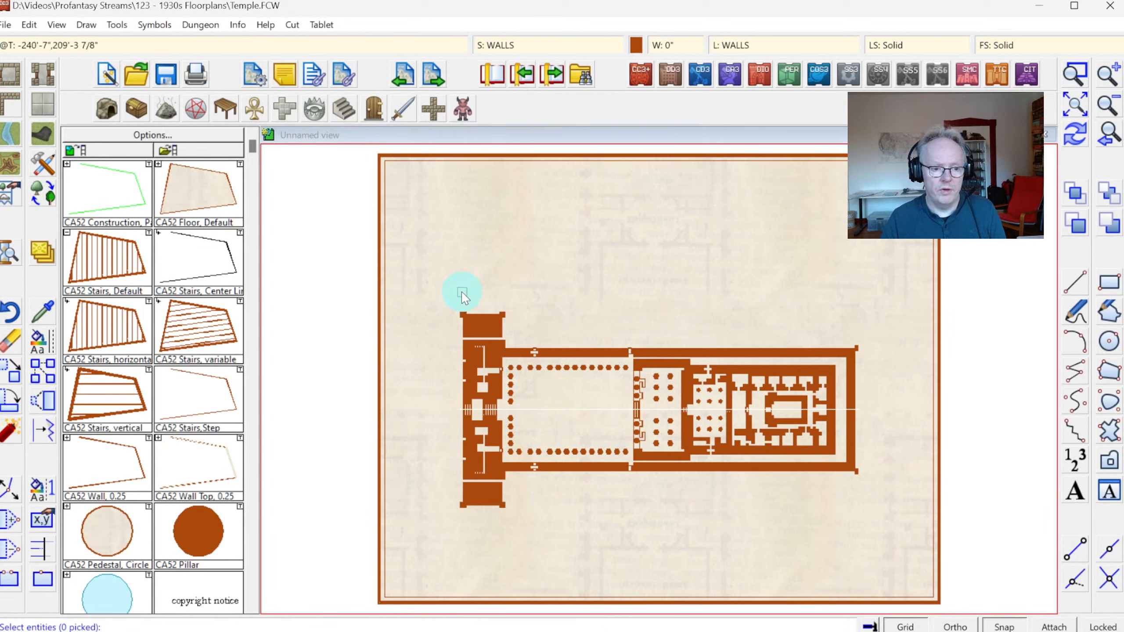
left_click(439, 290)
left_click(888, 537)
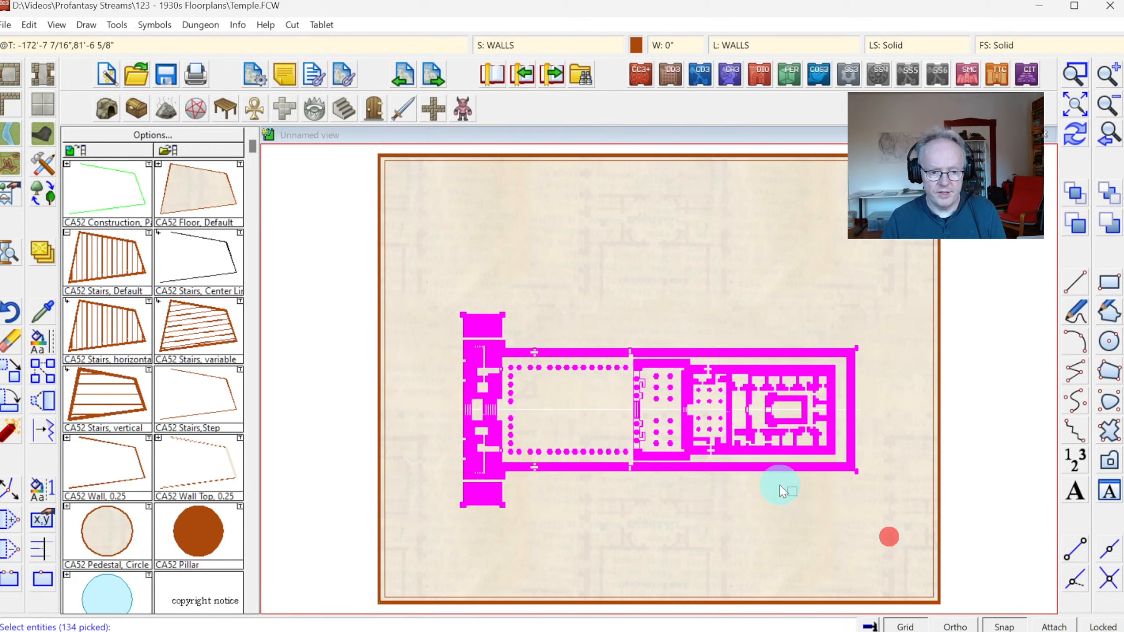
right_click(622, 432)
left_click(603, 438)
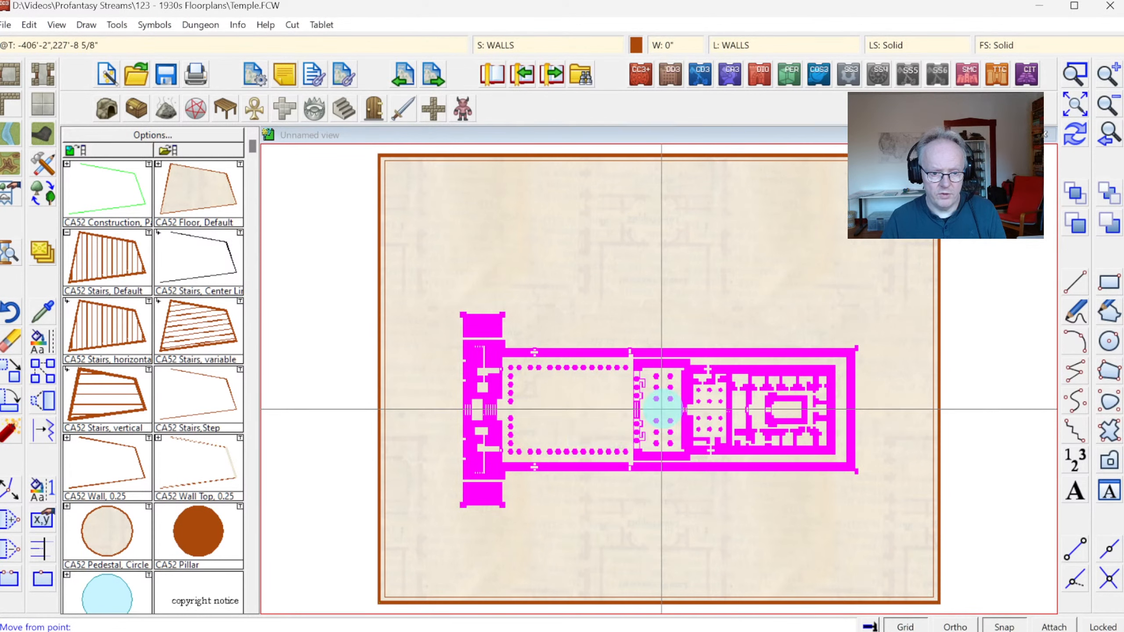
left_click(662, 410)
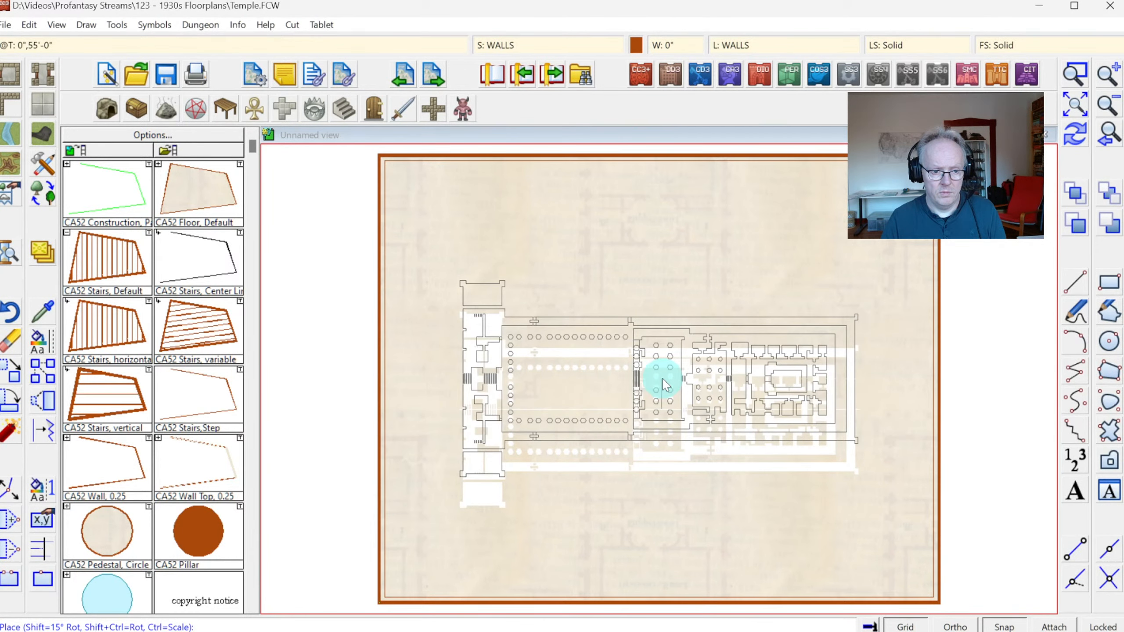
left_click(662, 377)
left_click(1075, 133)
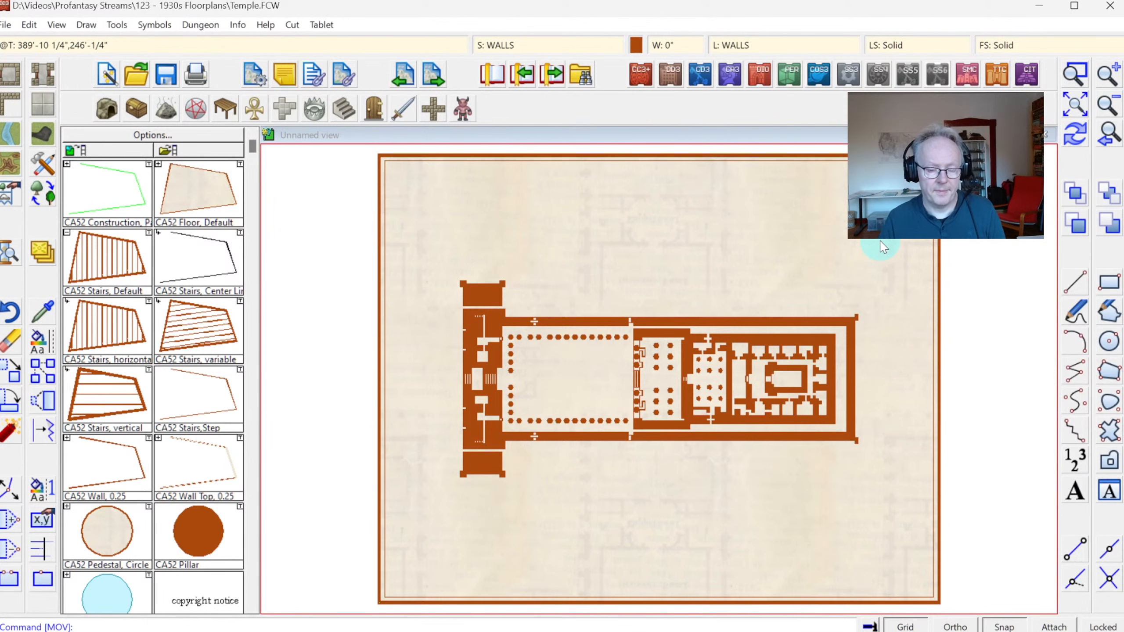
Set the current drawing color to the near-black color 240.
left_click(1075, 73)
left_click(444, 262)
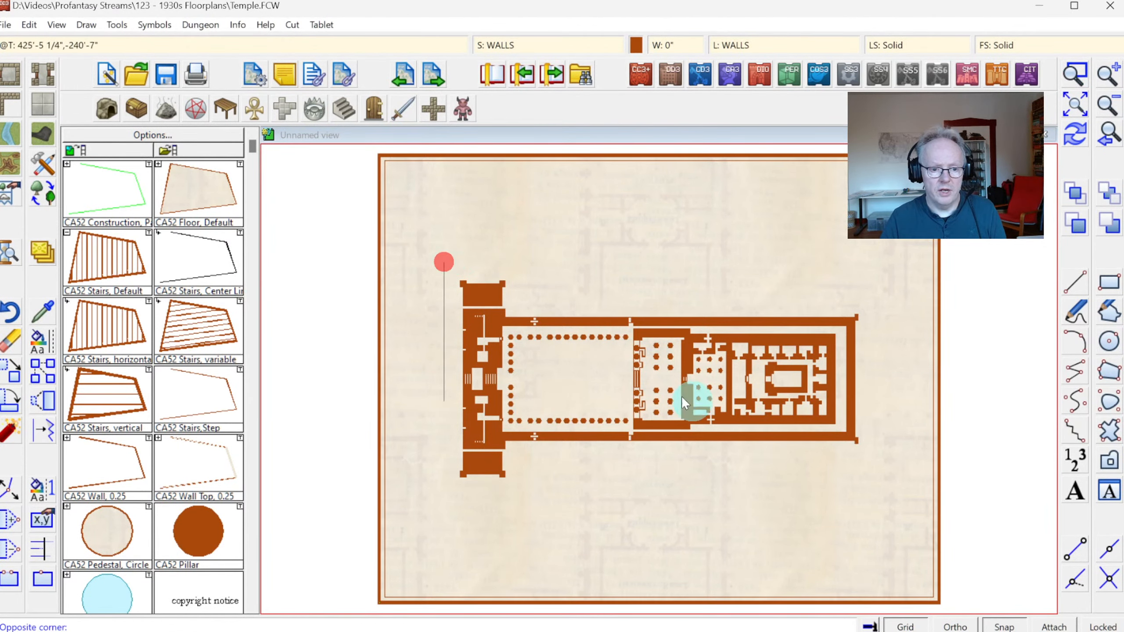
left_click(877, 488)
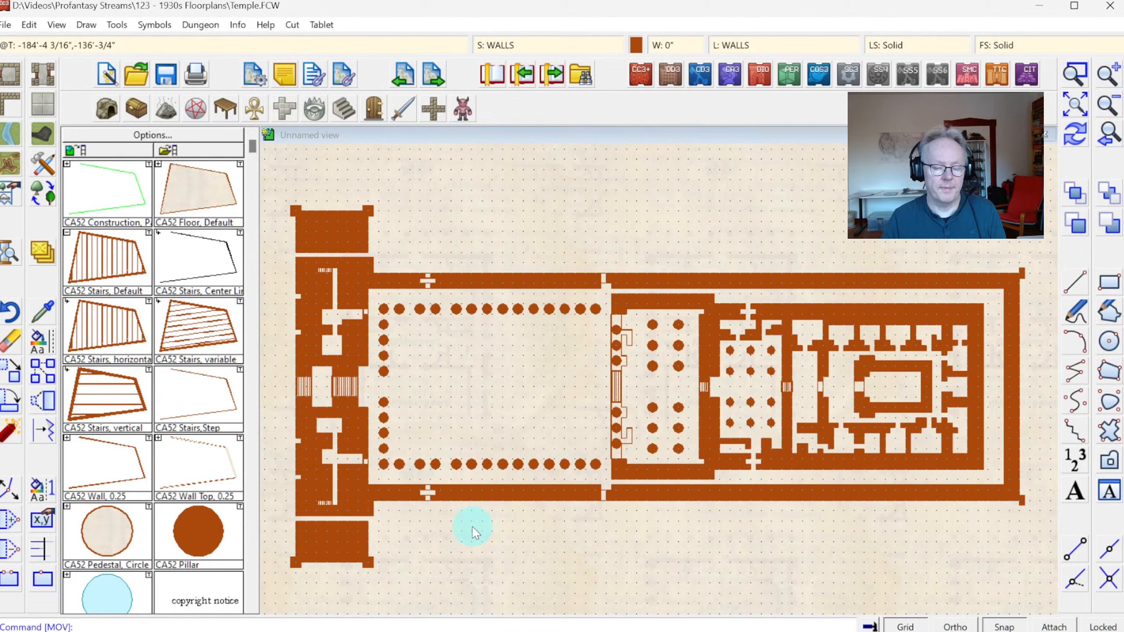
left_click(637, 45)
left_click(428, 408)
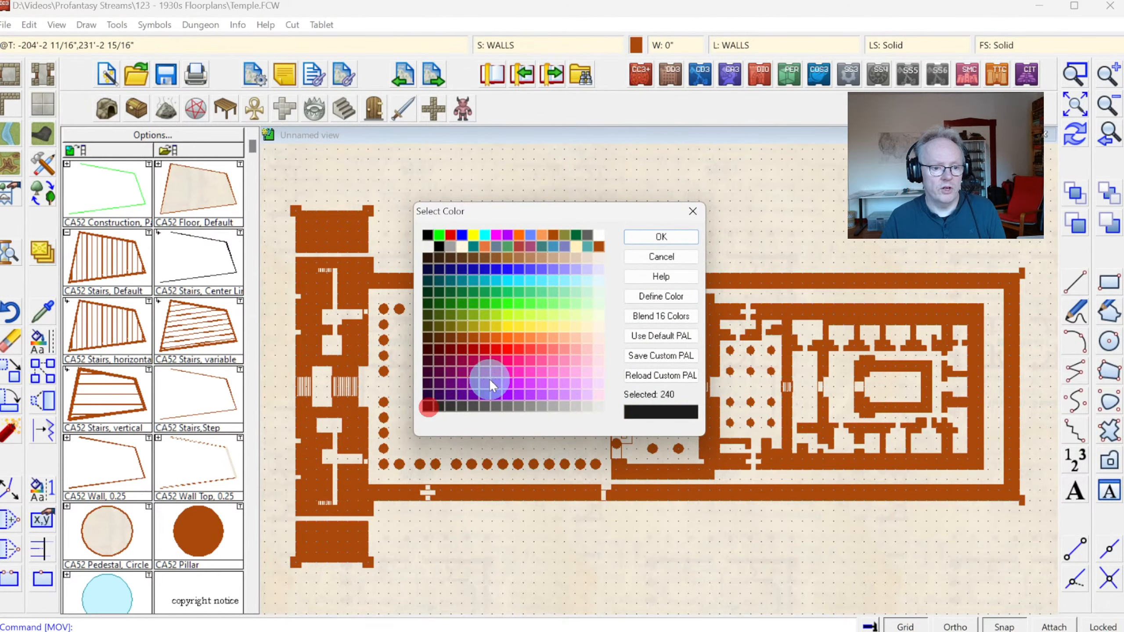
left_click(647, 239)
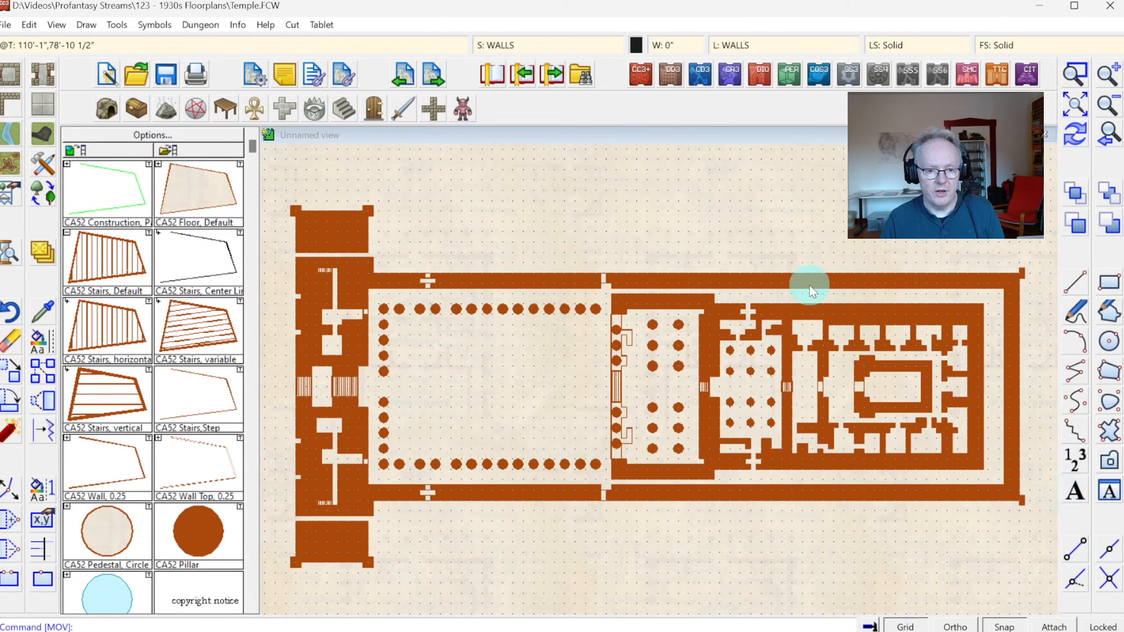
Place the text label "Courtyard" in the middle of the colonnaded court.
left_click(1075, 505)
type("C")
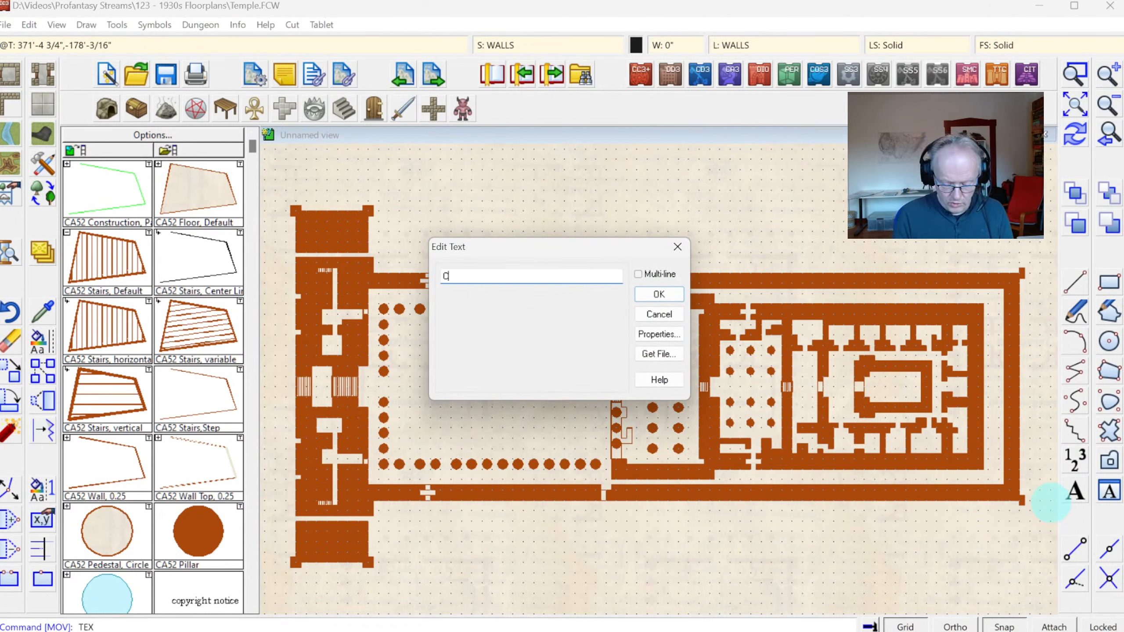
type("ourtyard")
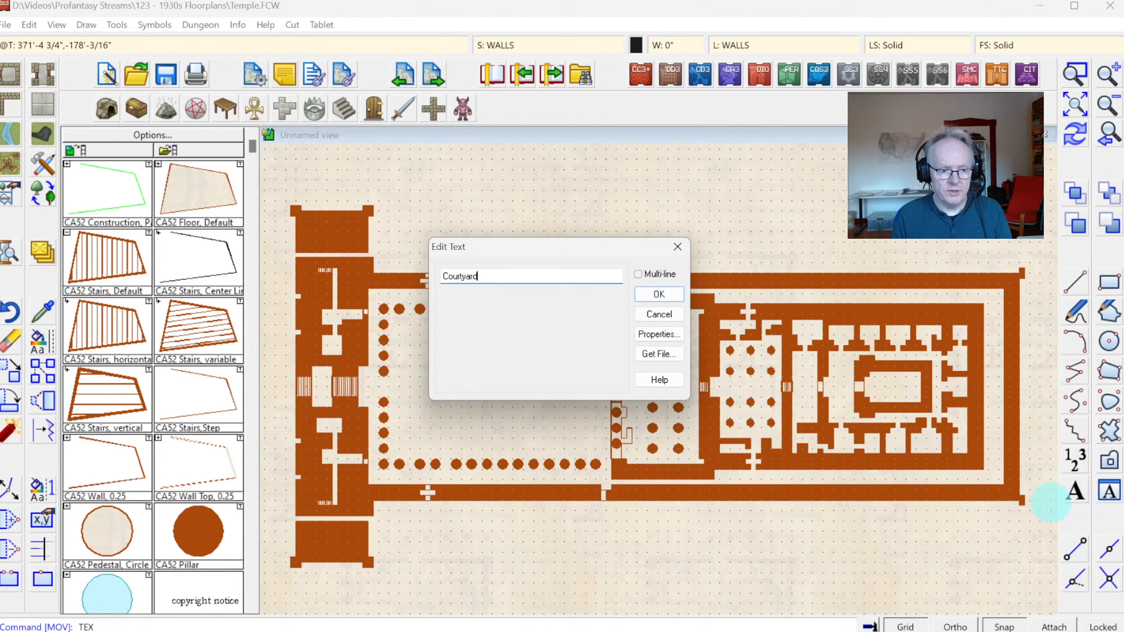
key("Return")
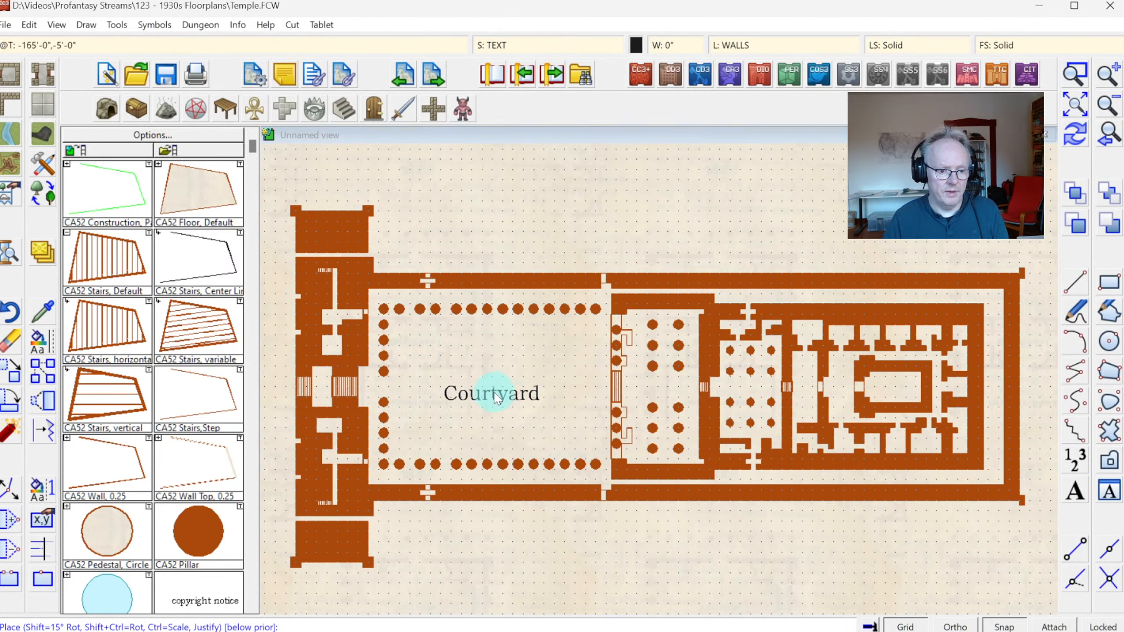
left_click(486, 389)
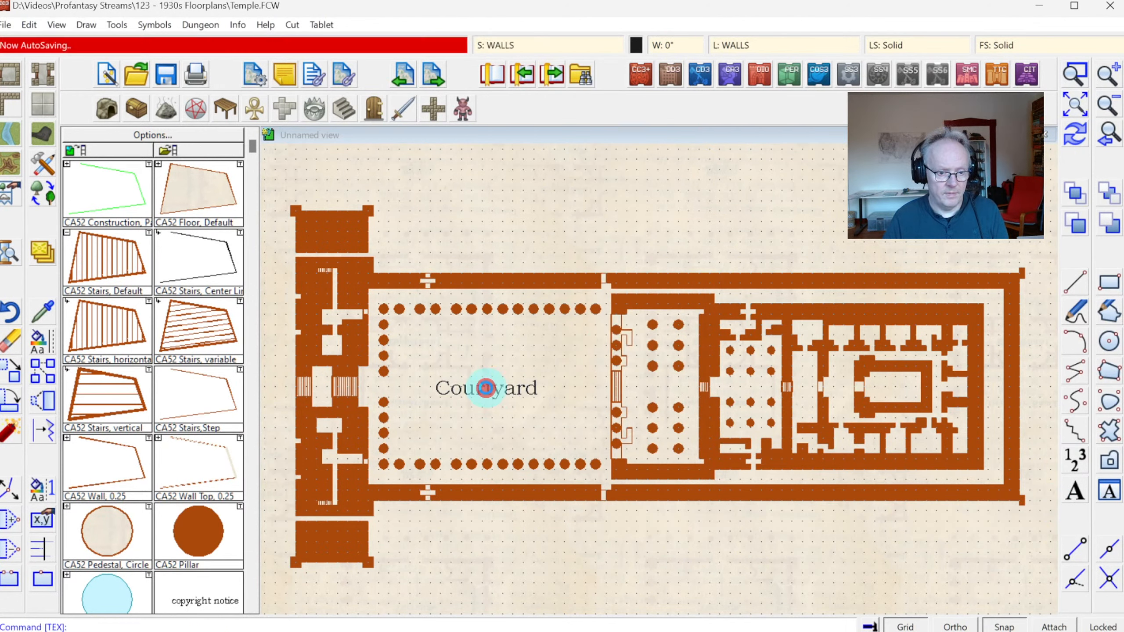
left_click(1078, 111)
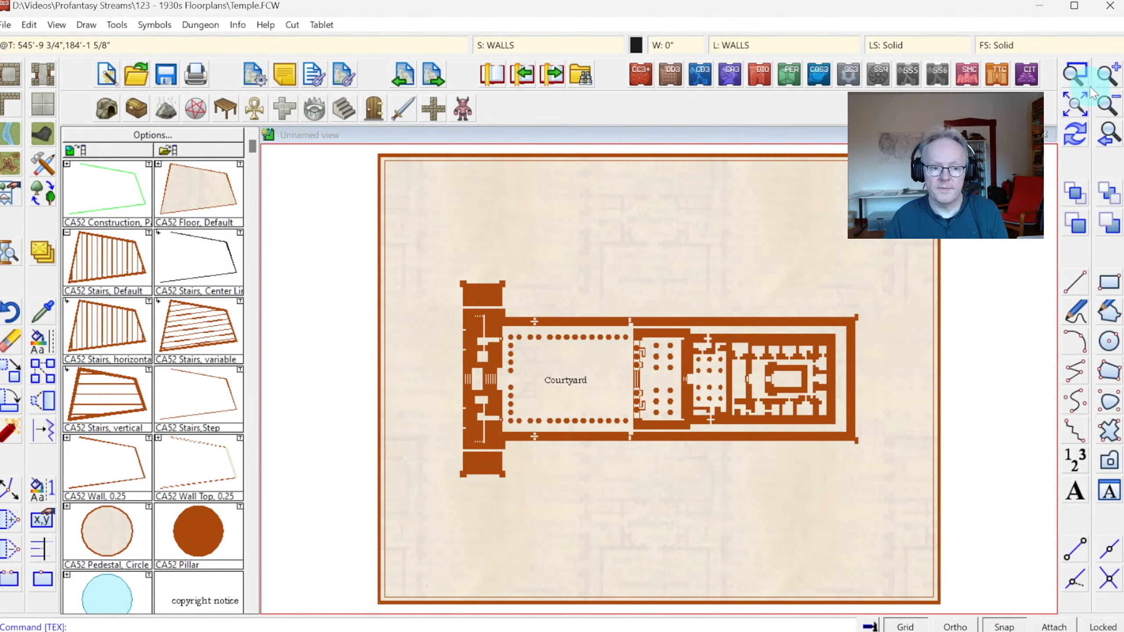
left_click(1075, 73)
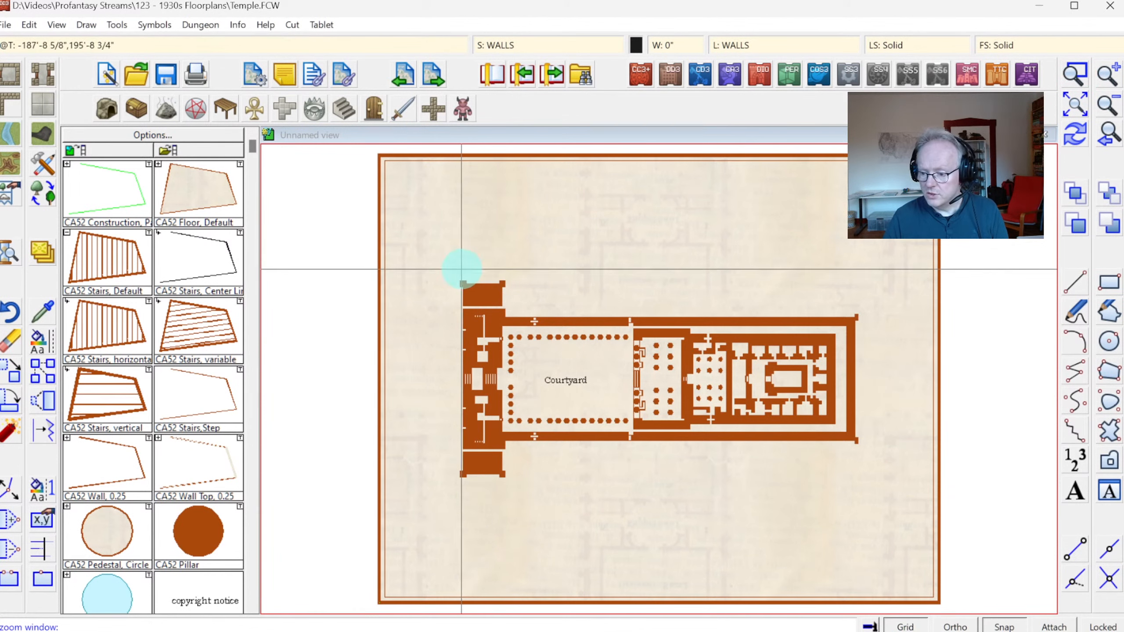
left_click(446, 268)
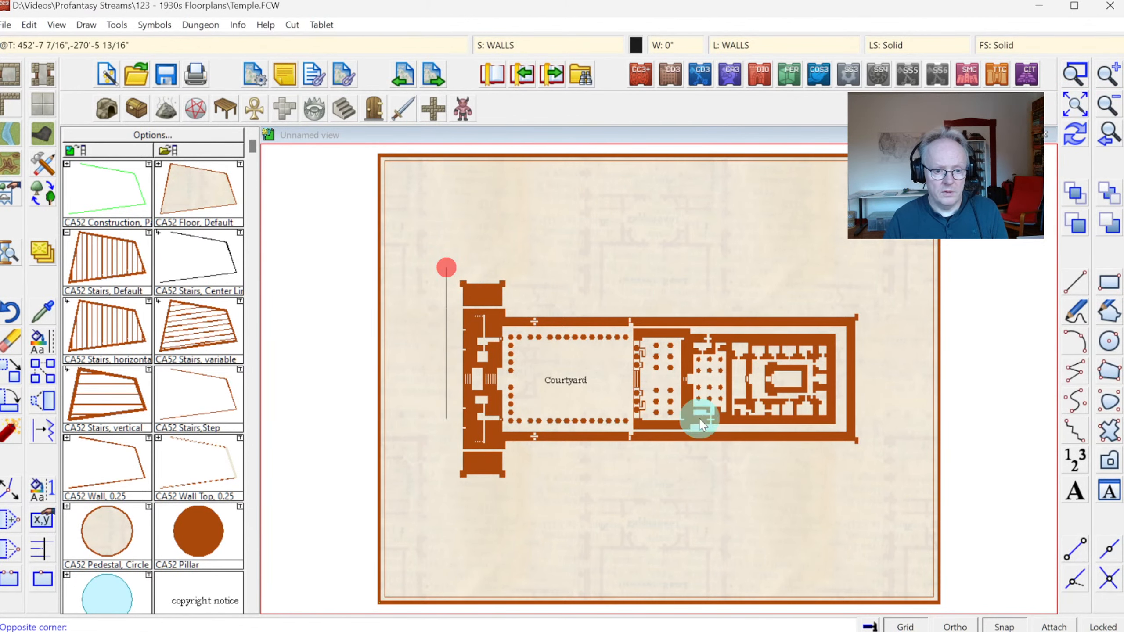
left_click(869, 491)
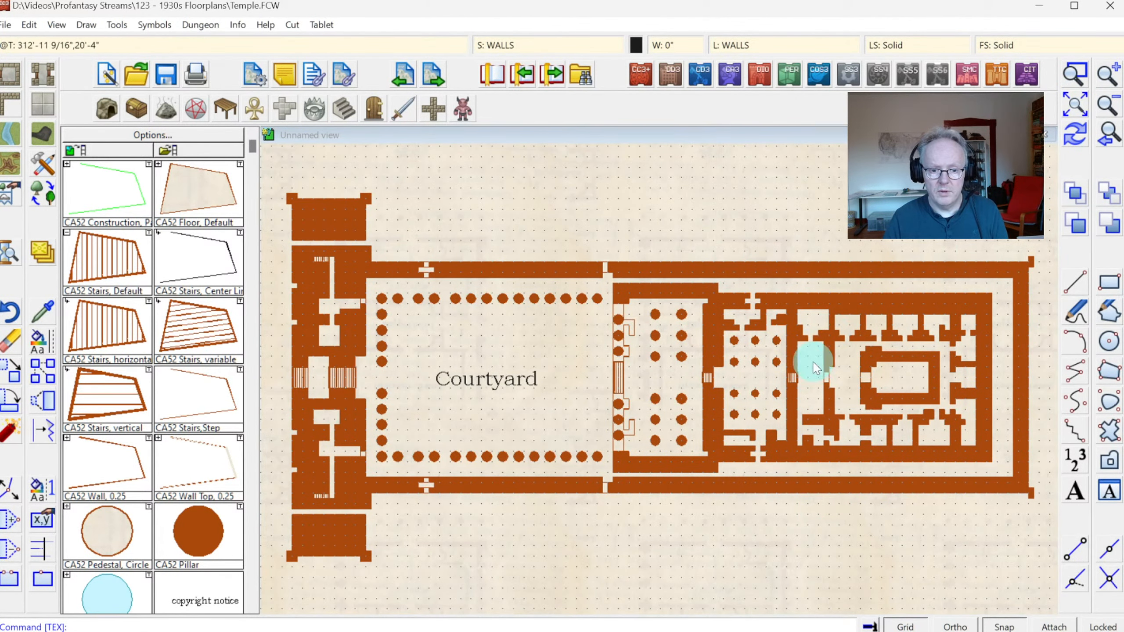
Place the CA52 Compass Rose below the temple plan, rotated so that north points toward the sanctuary end.
left_click(1076, 104)
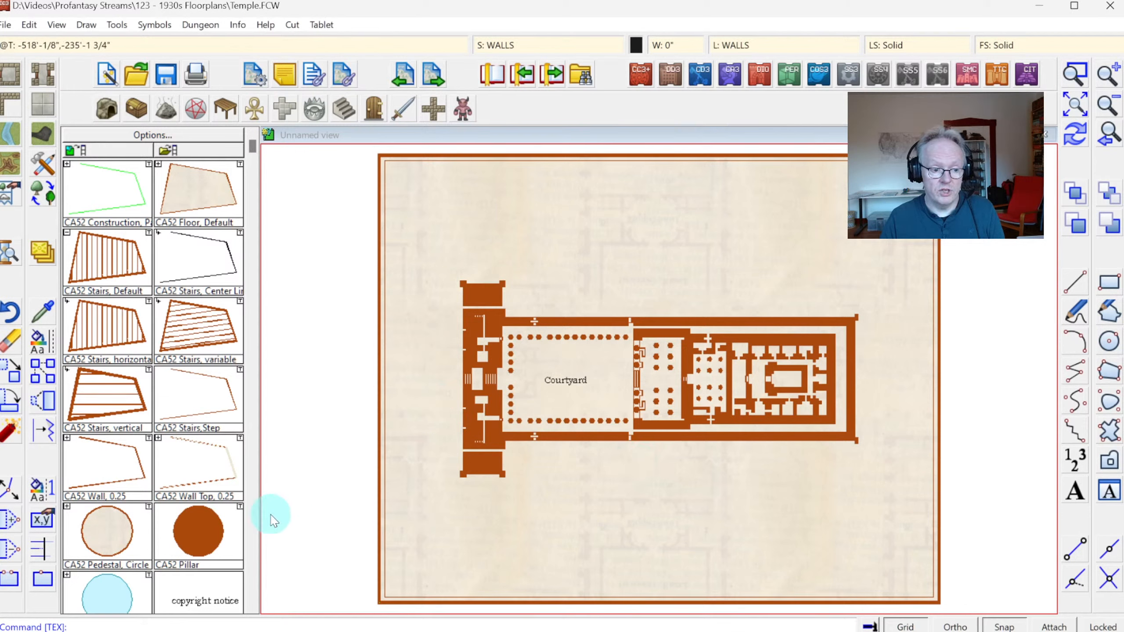
left_click(251, 609)
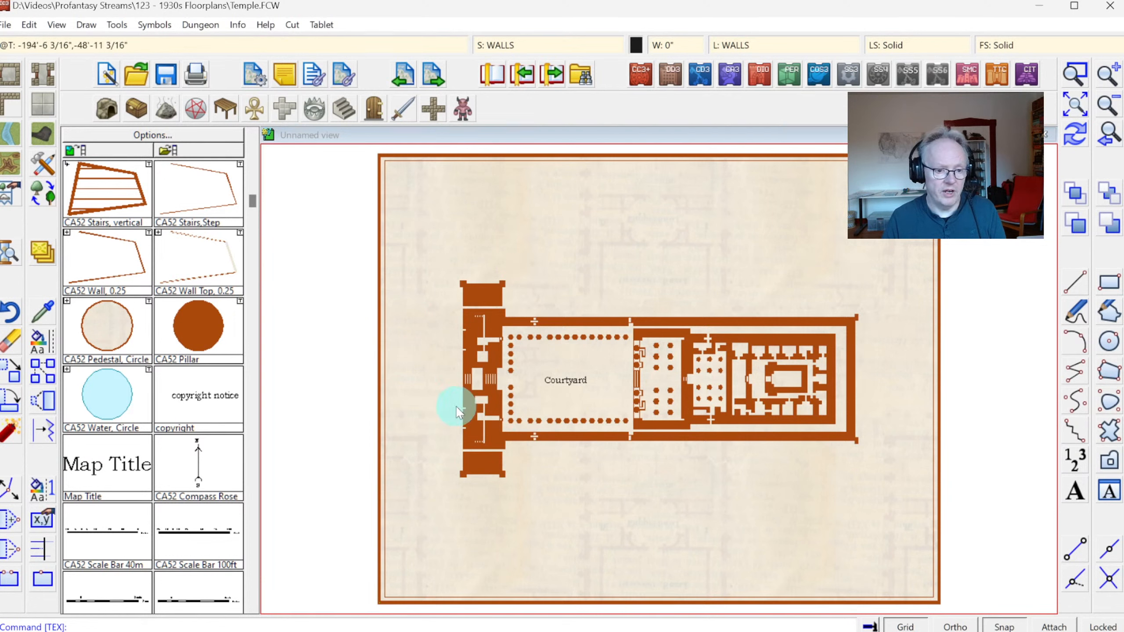
left_click(199, 460)
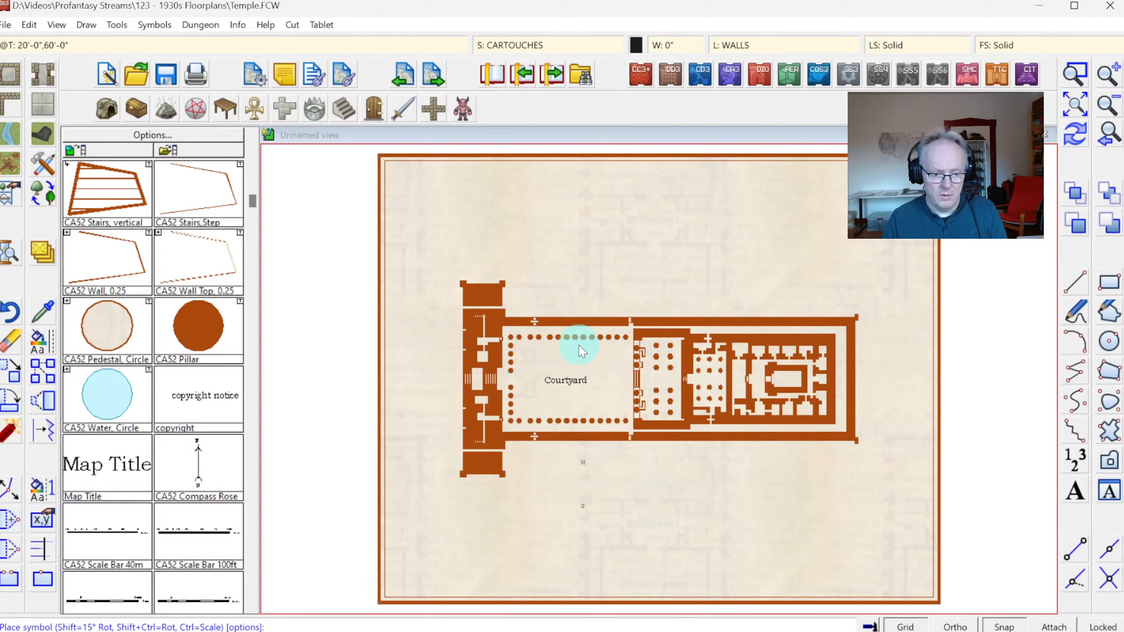
left_click(575, 451)
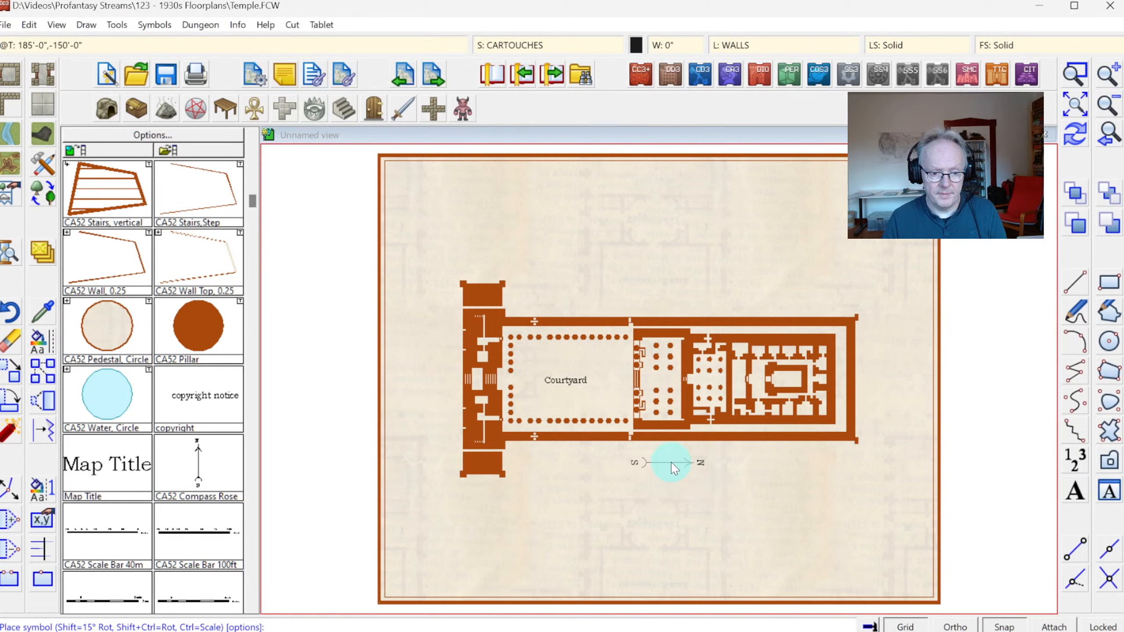
left_click(672, 464)
right_click(345, 526)
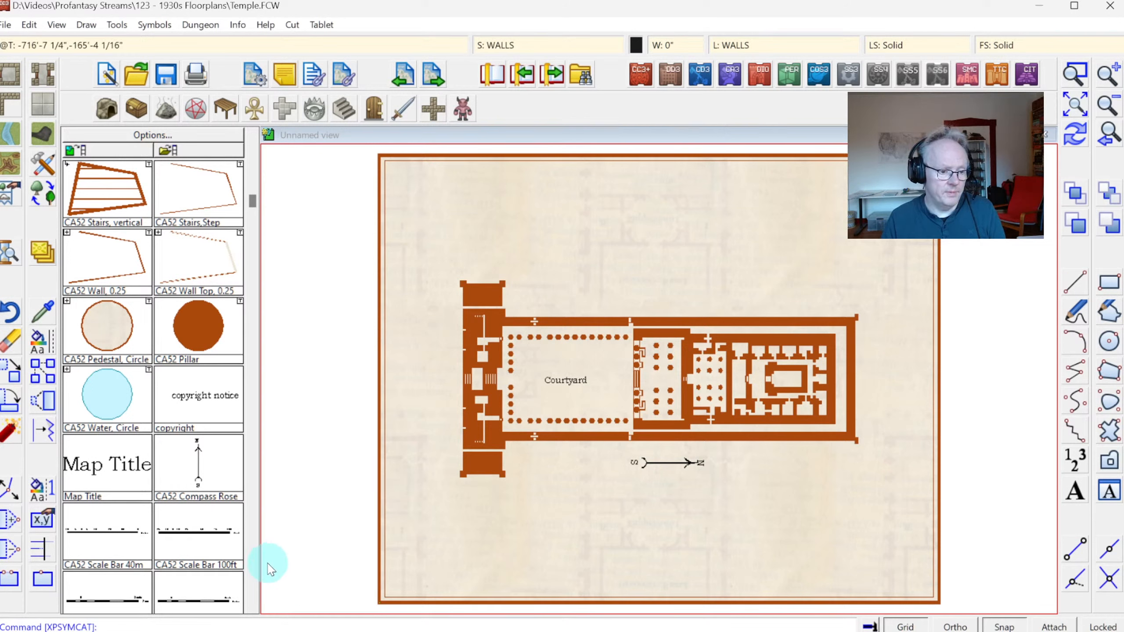
Place the CA52 Scale Bar 100ft at scale 2 just below the compass rose.
left_click(198, 544)
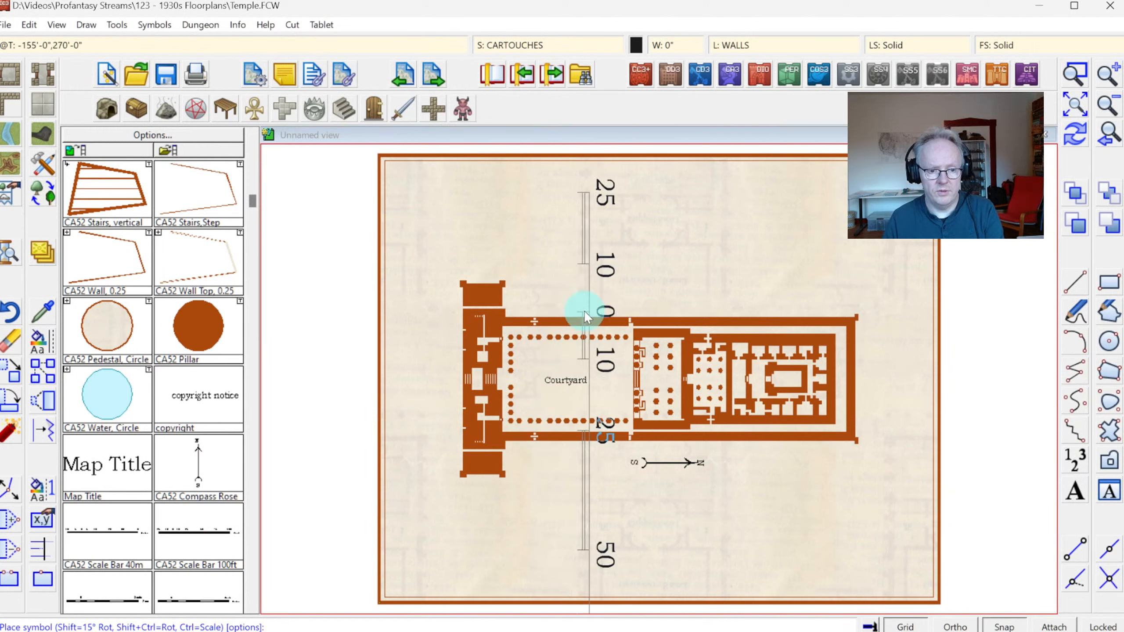
right_click(580, 314)
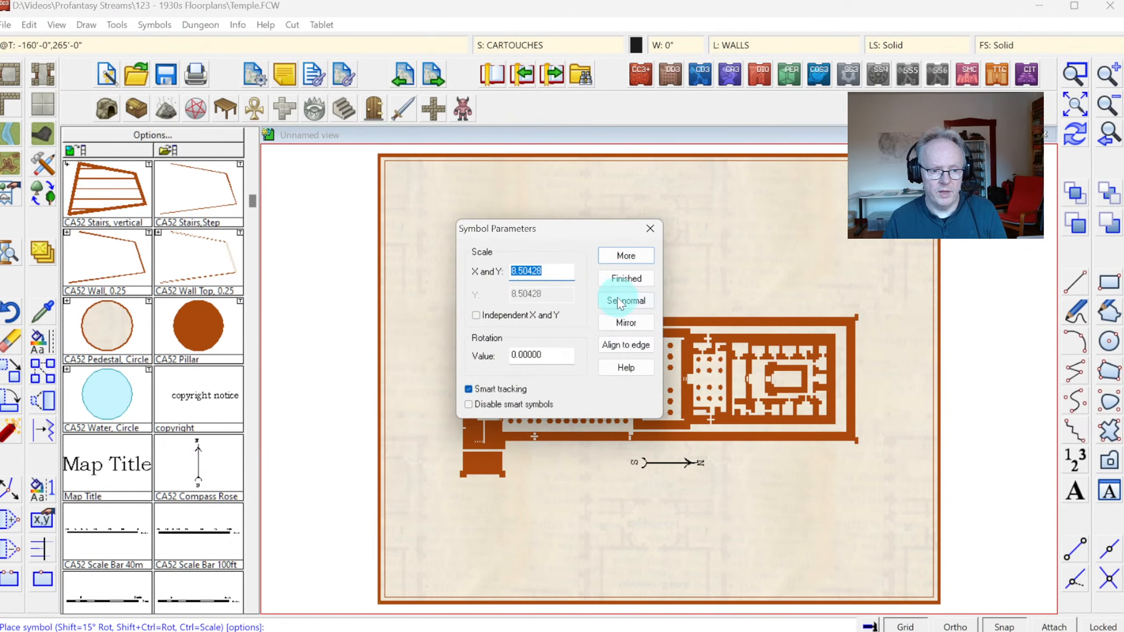
left_click(626, 276)
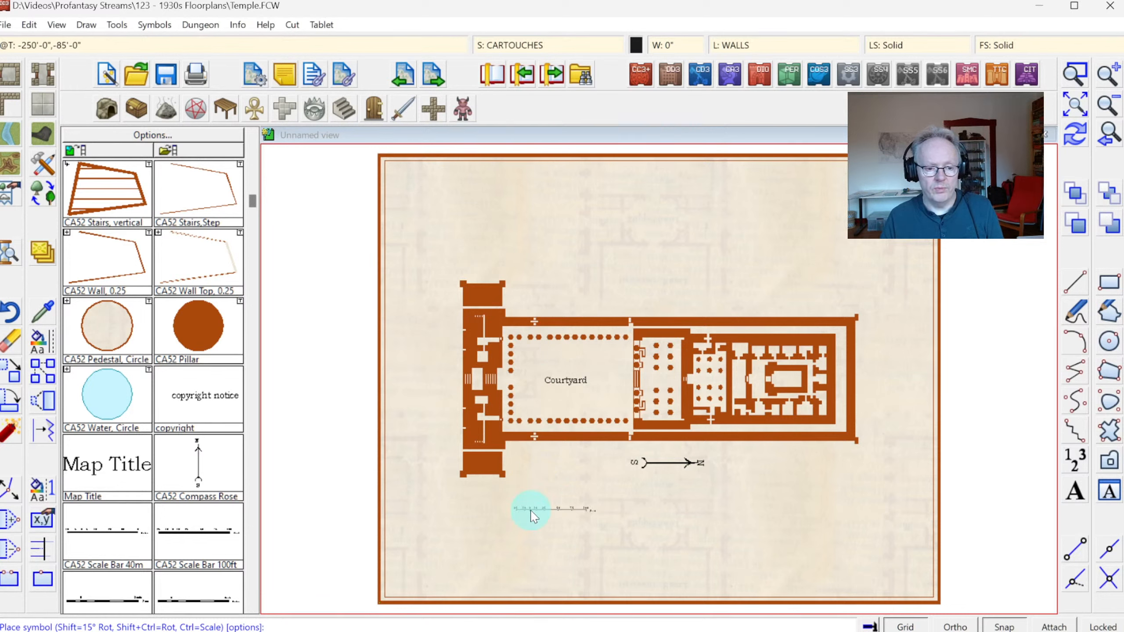
right_click(533, 513)
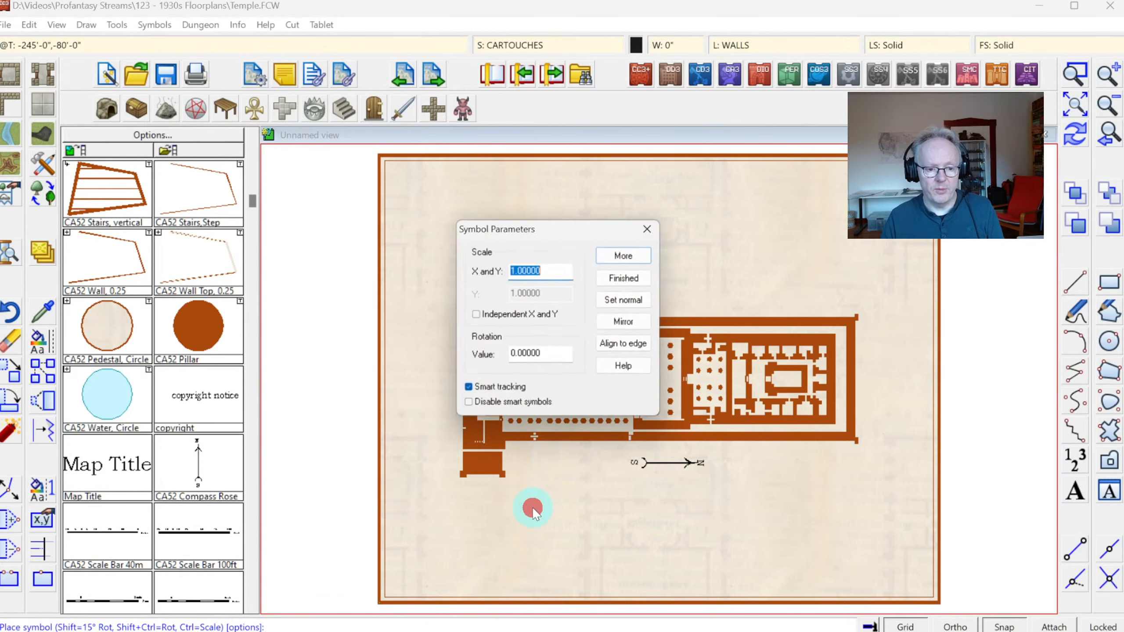
type("2")
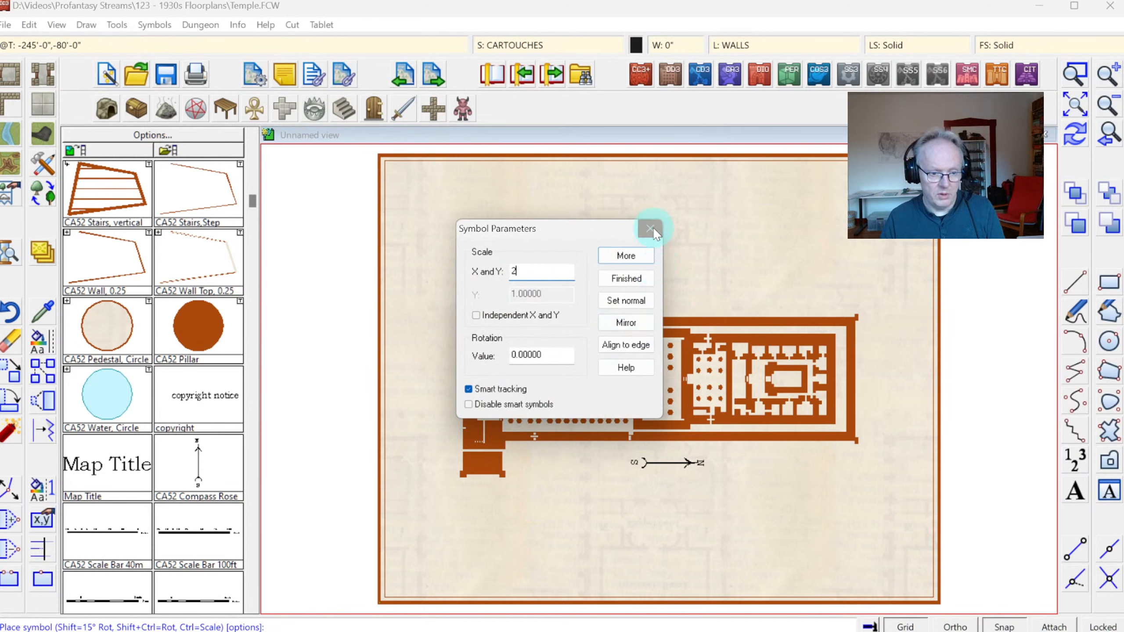
left_click(622, 257)
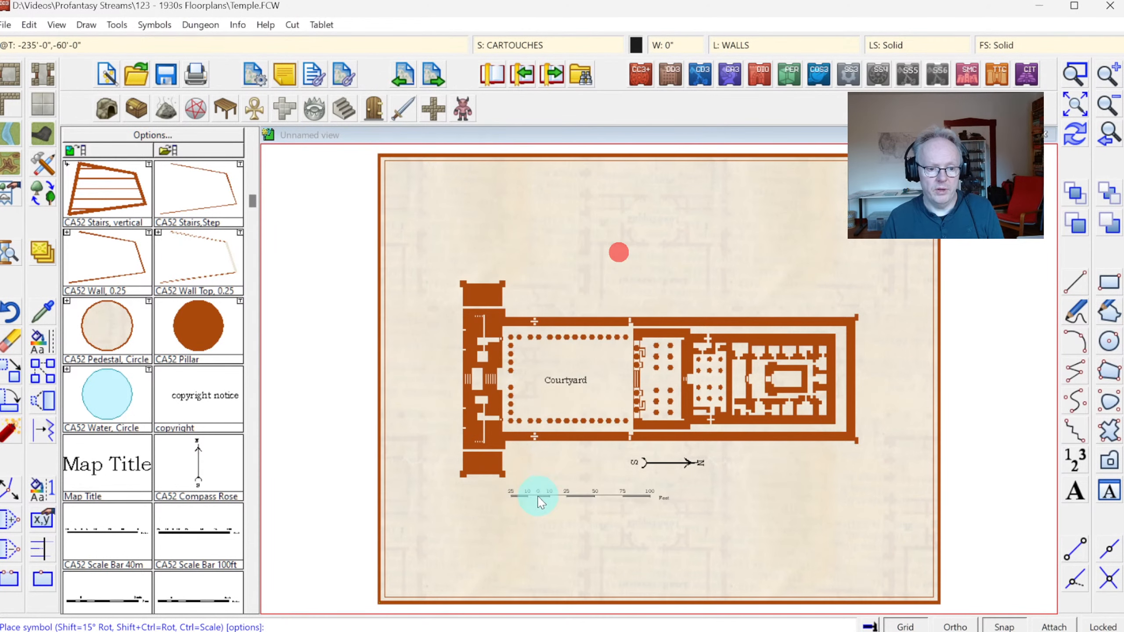
left_click(623, 496)
right_click(440, 540)
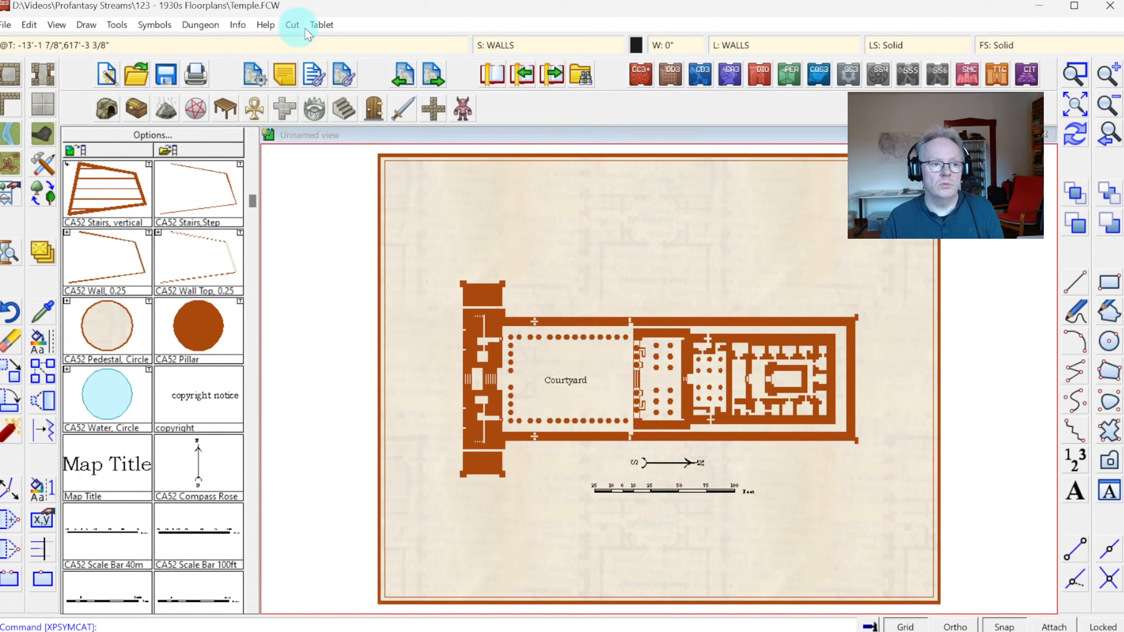
Measure the courtyard's length from the entrance pylon to the columned hall along the central axis.
left_click(237, 24)
left_click(270, 134)
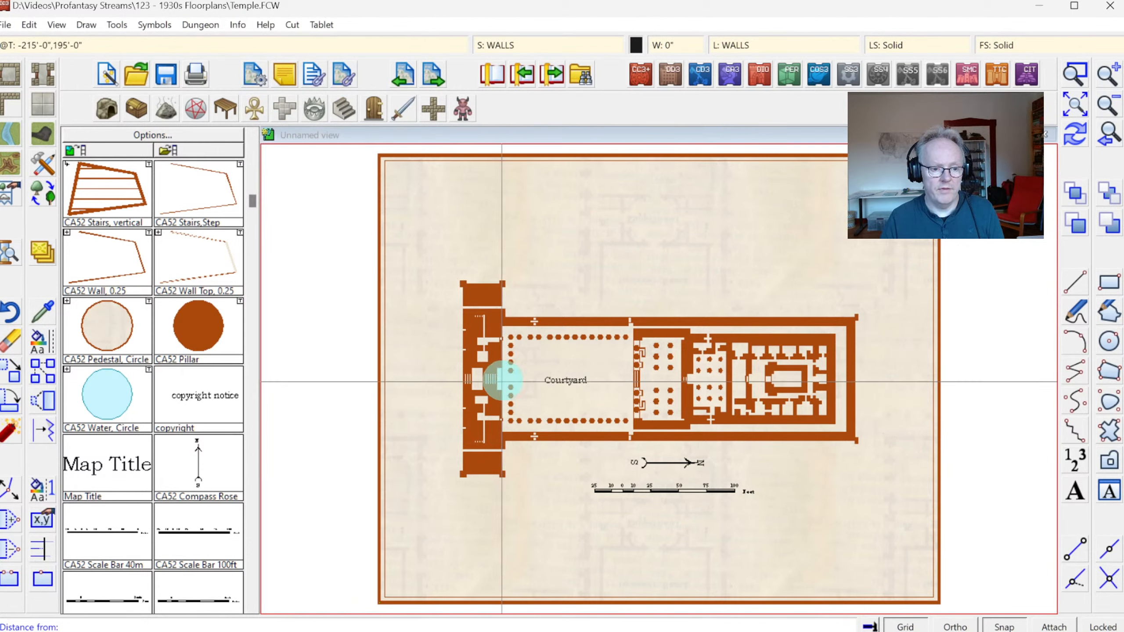
left_click(502, 381)
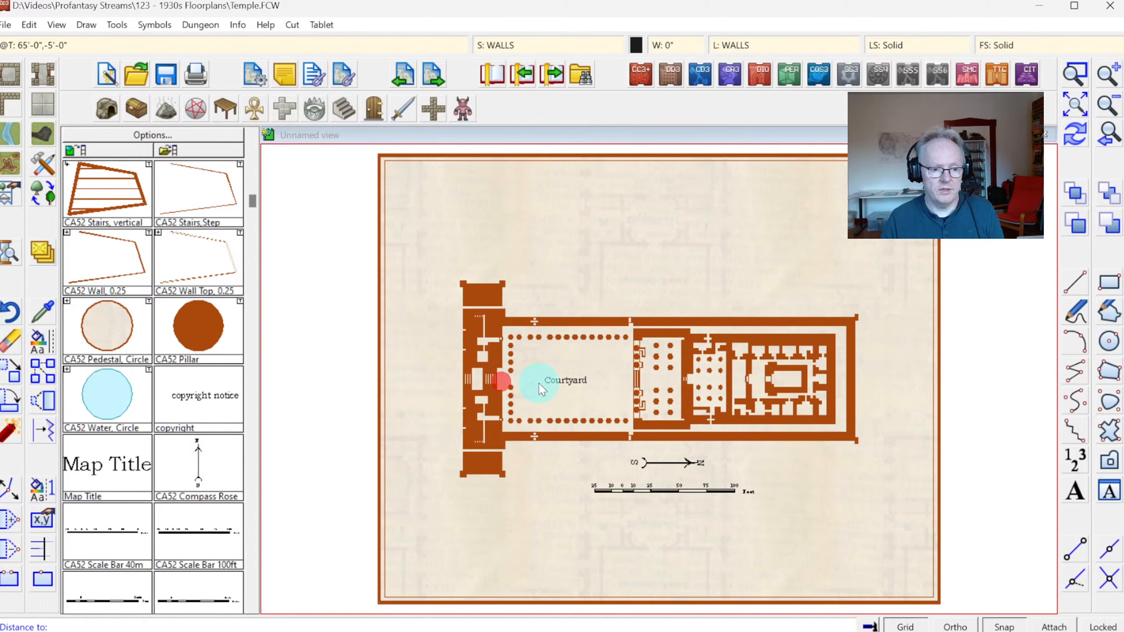
left_click(636, 381)
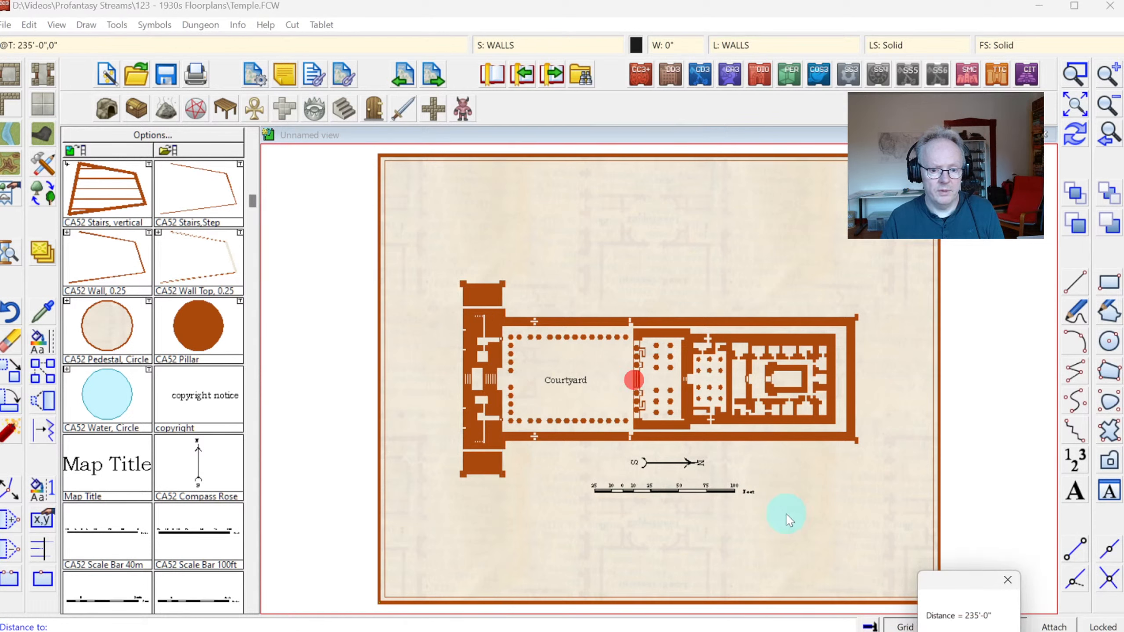
left_click_drag(969, 578, 679, 362)
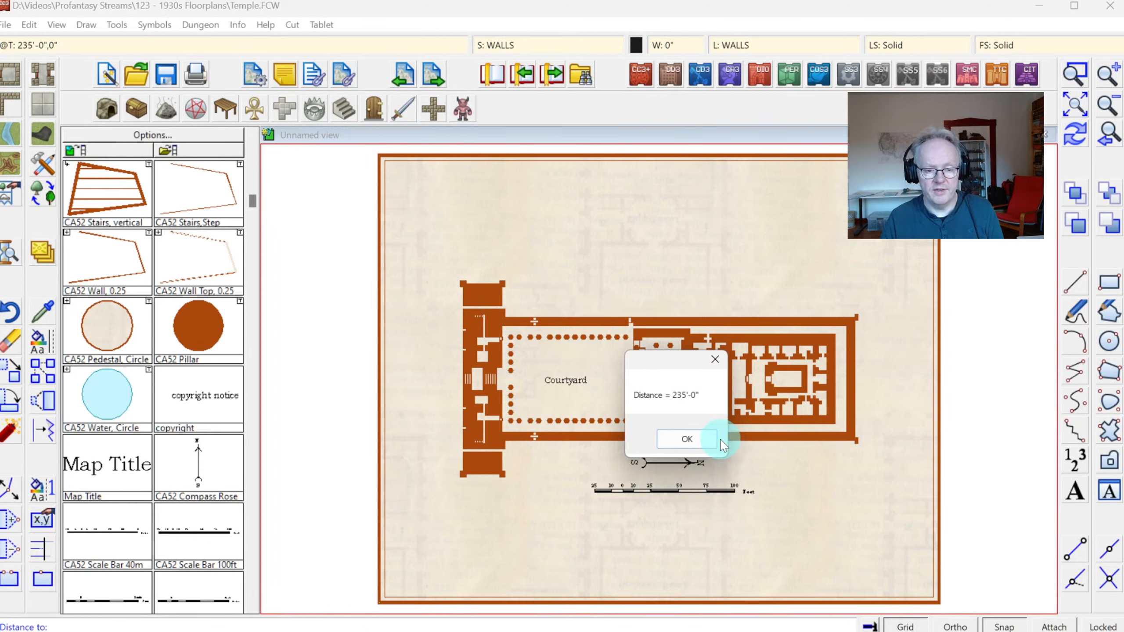
left_click(684, 440)
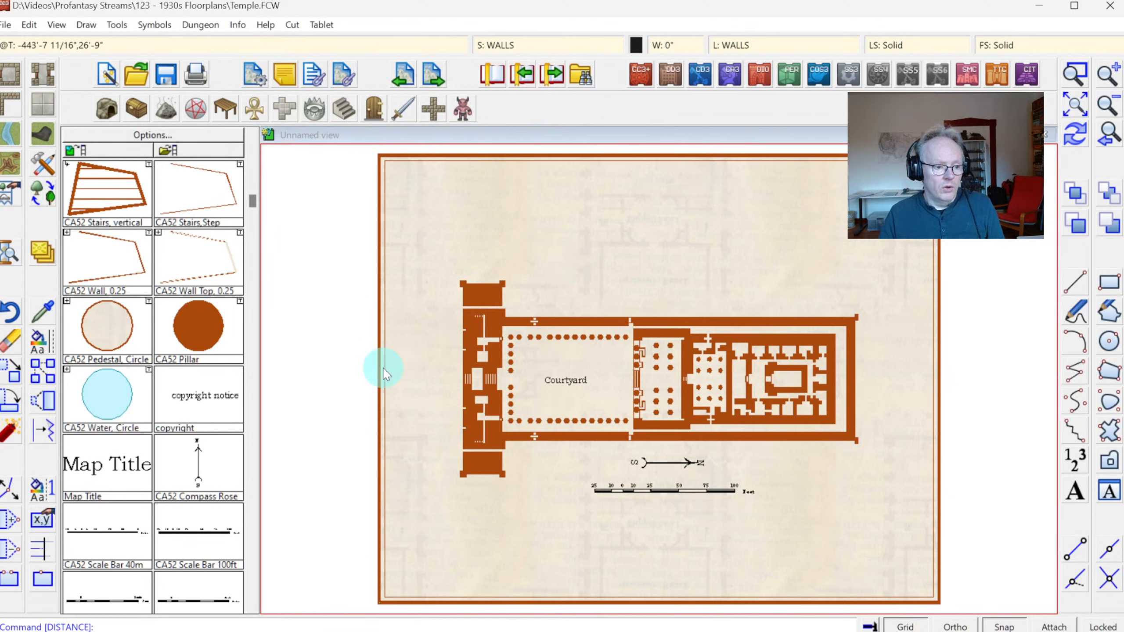
Place a map title reading "Ancient Temple" above the temple plan.
left_click(114, 467)
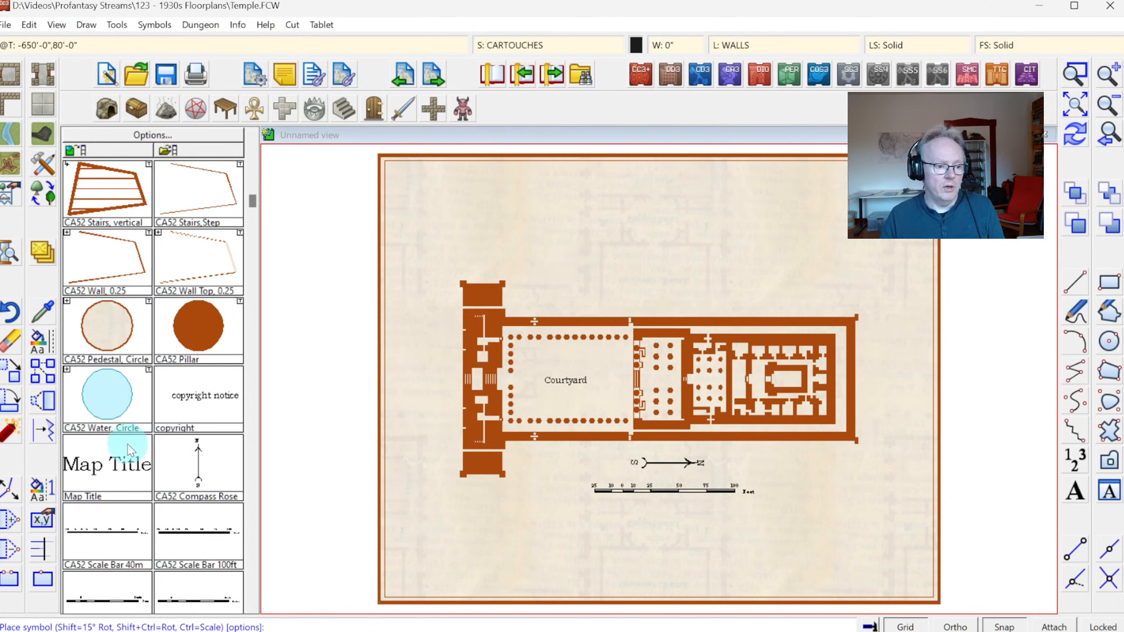
left_click(98, 462)
left_click(595, 224)
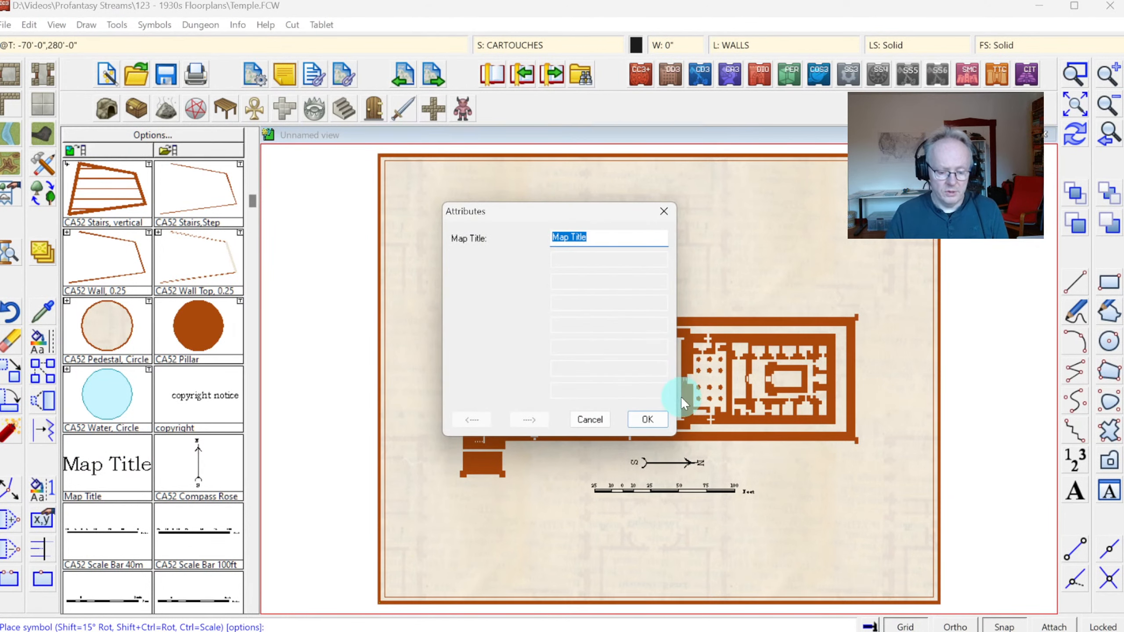
type("Ancient Temple")
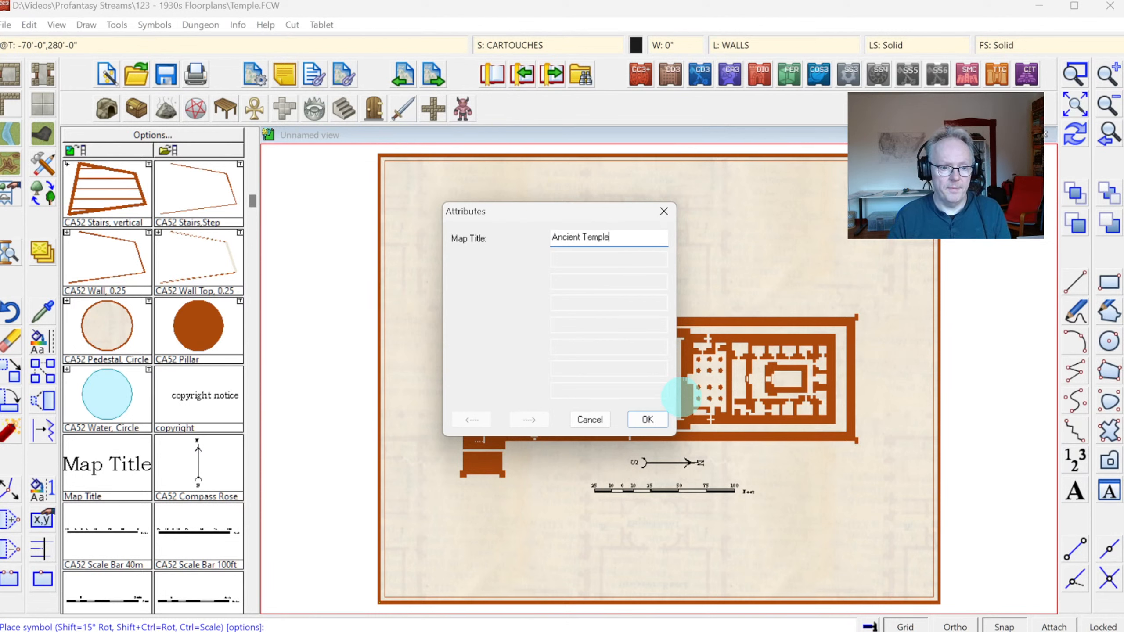
left_click(657, 418)
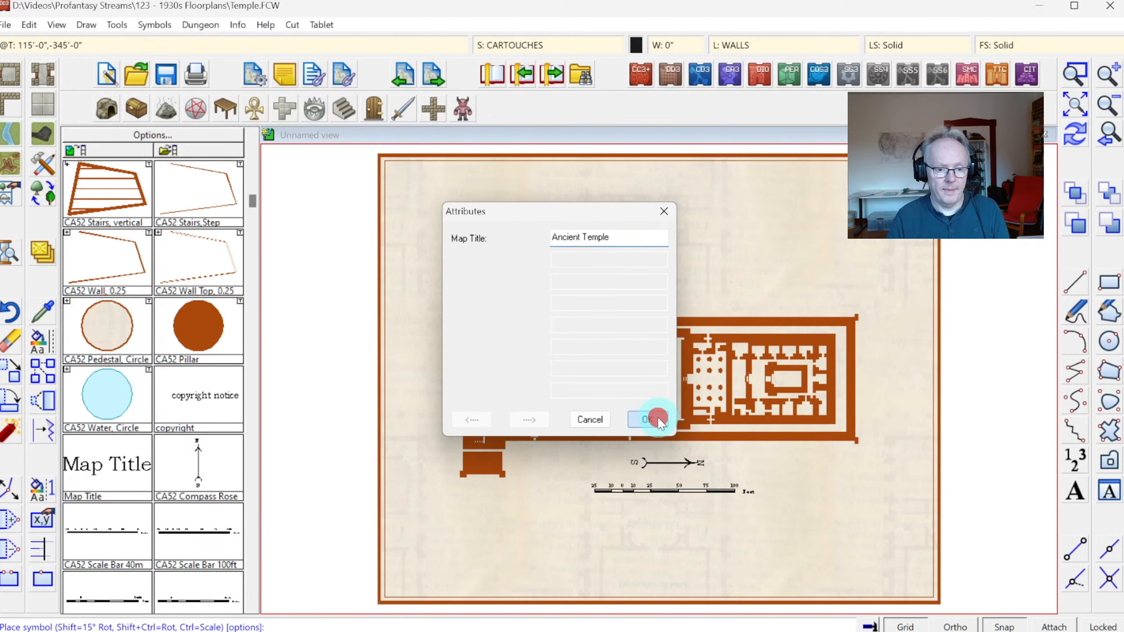
Move the "Ancient Temple" title into the upper left corner of the map border.
left_click(8, 372)
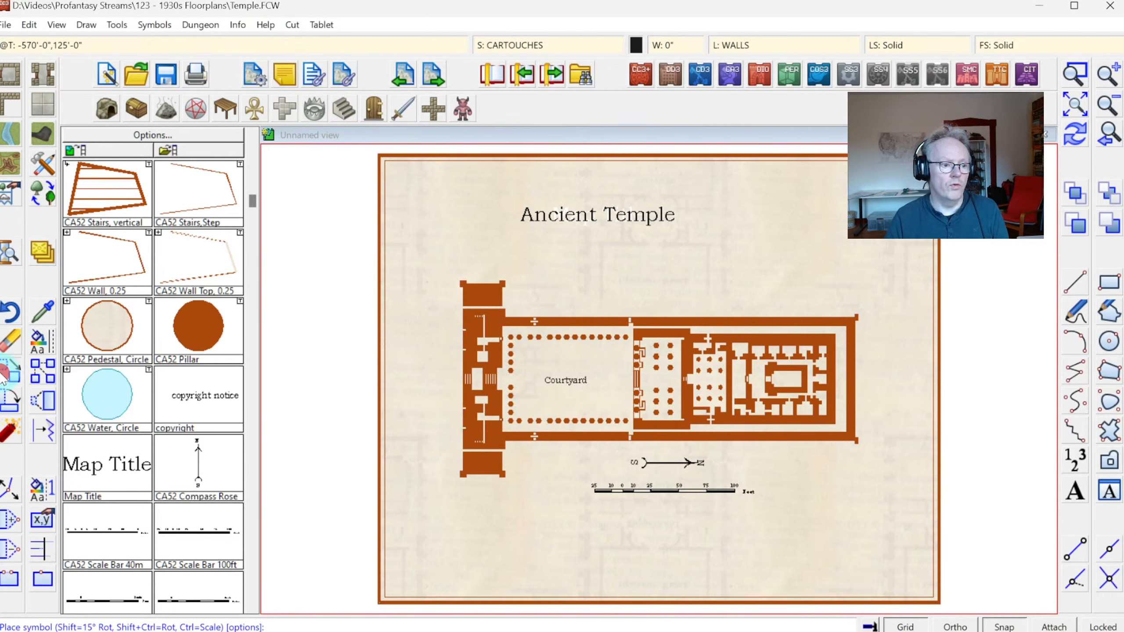
left_click(597, 220)
right_click(583, 221)
left_click(602, 231)
left_click(611, 218)
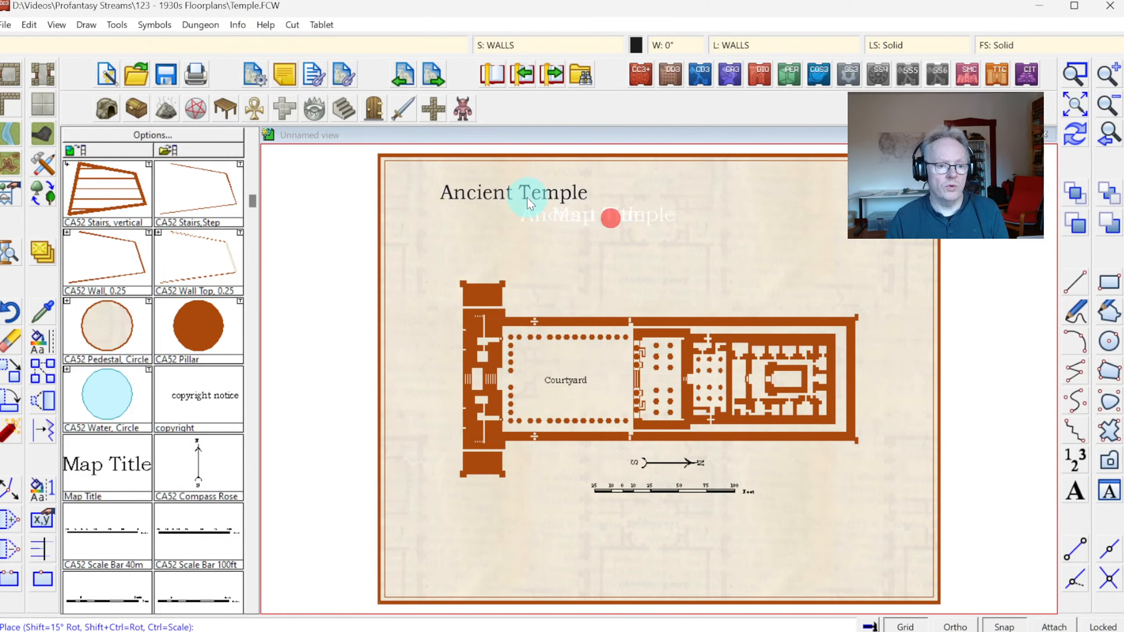
left_click(479, 188)
Place the copyright notice "Copyright 2023 by ProFantasy Software" in the lower right corner of the map border.
left_click(210, 396)
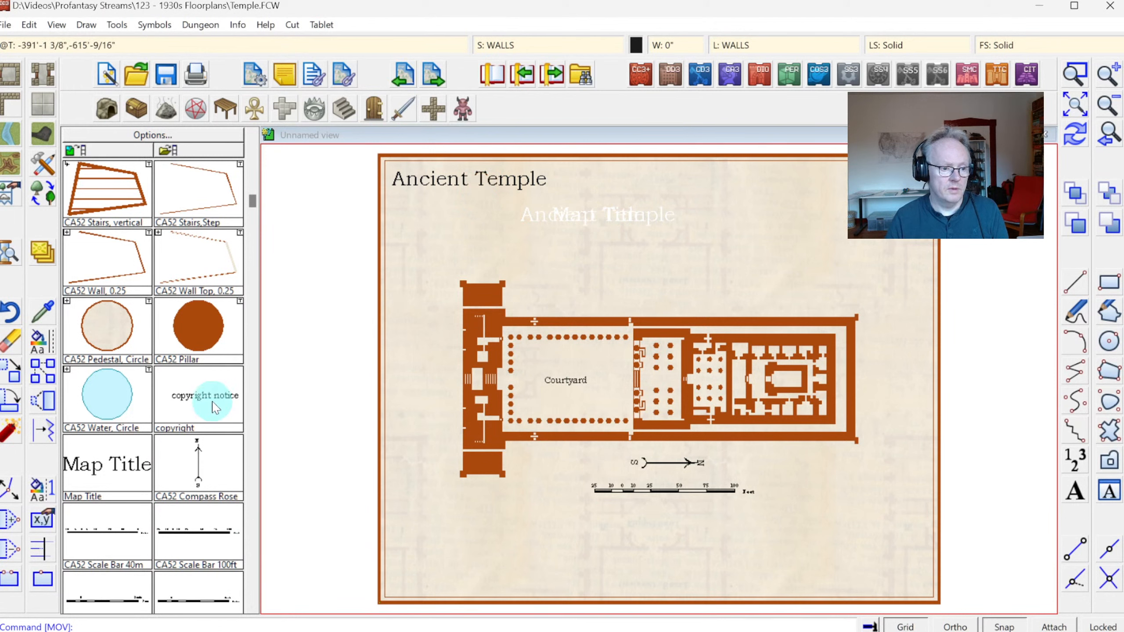
left_click(913, 584)
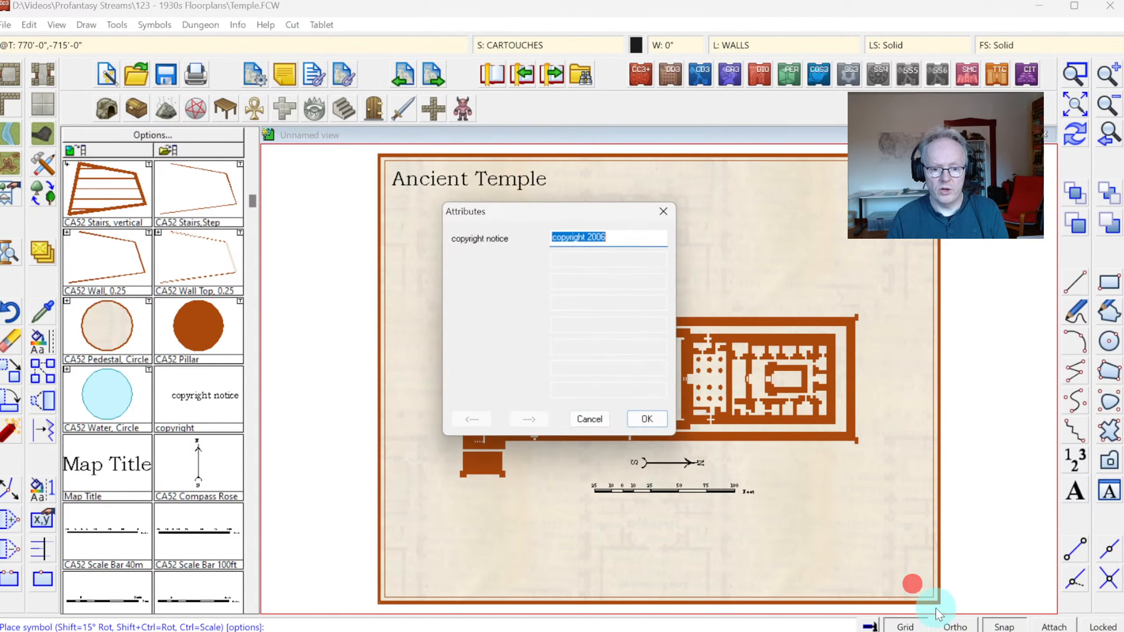
key("Home")
type("C")
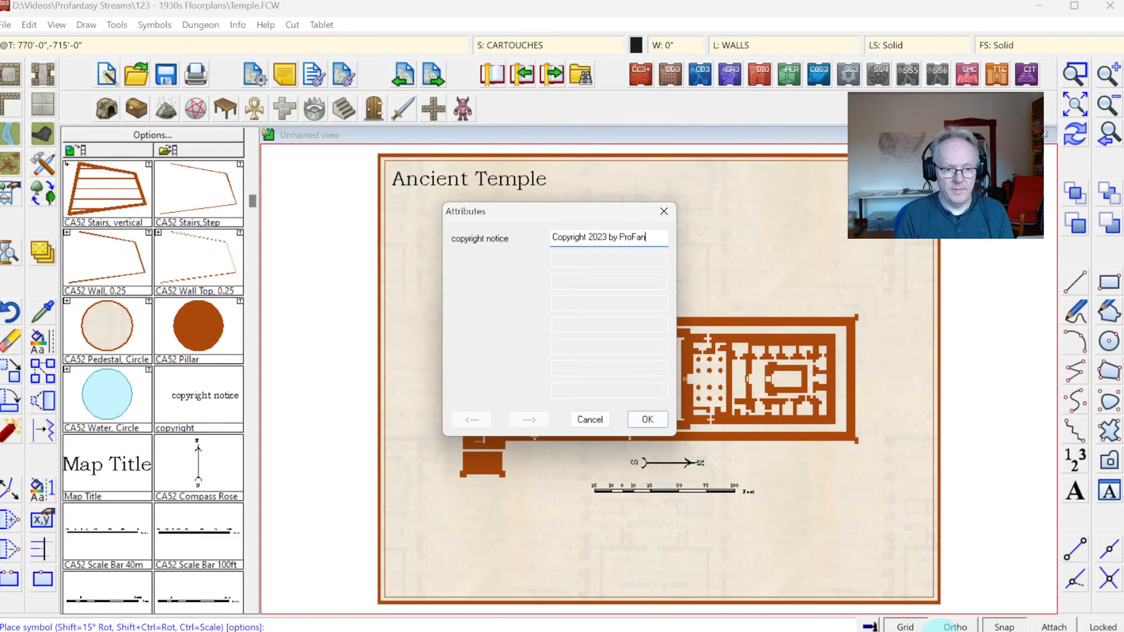
type("Software")
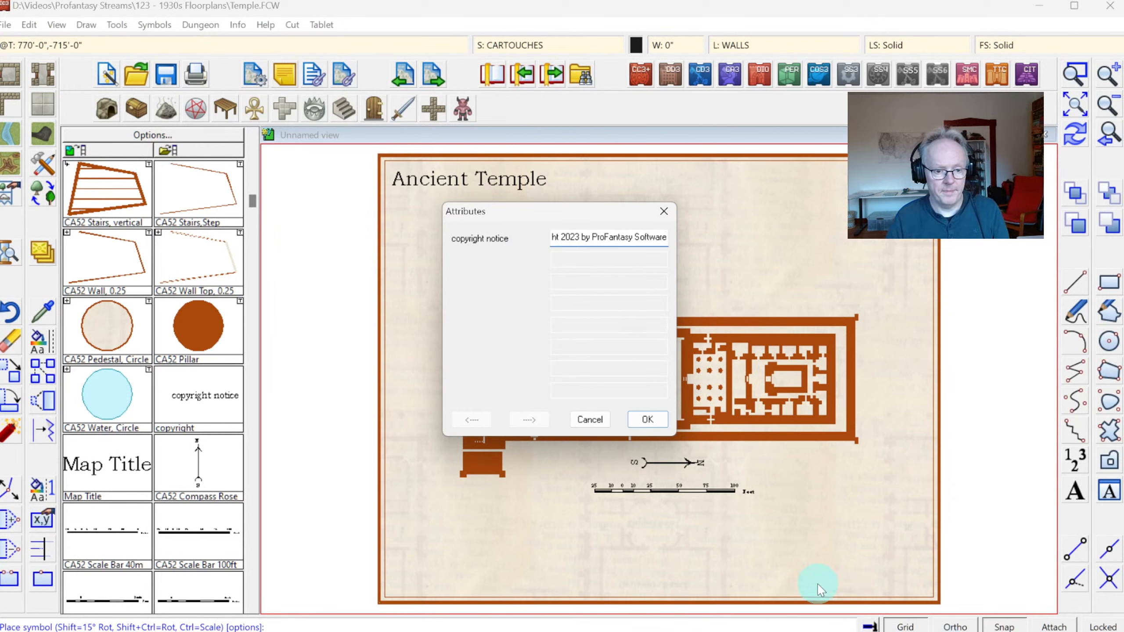
left_click(648, 419)
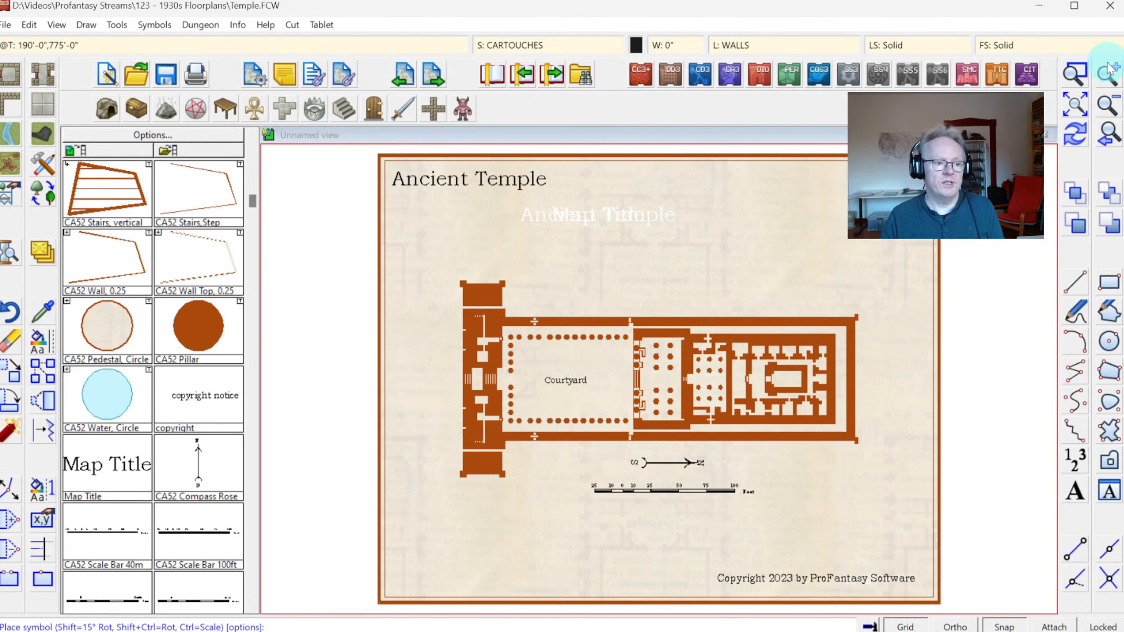
Look through all drawing tools of the Annual 1930s Travel Guide style for other floor and wall options.
left_click(1076, 75)
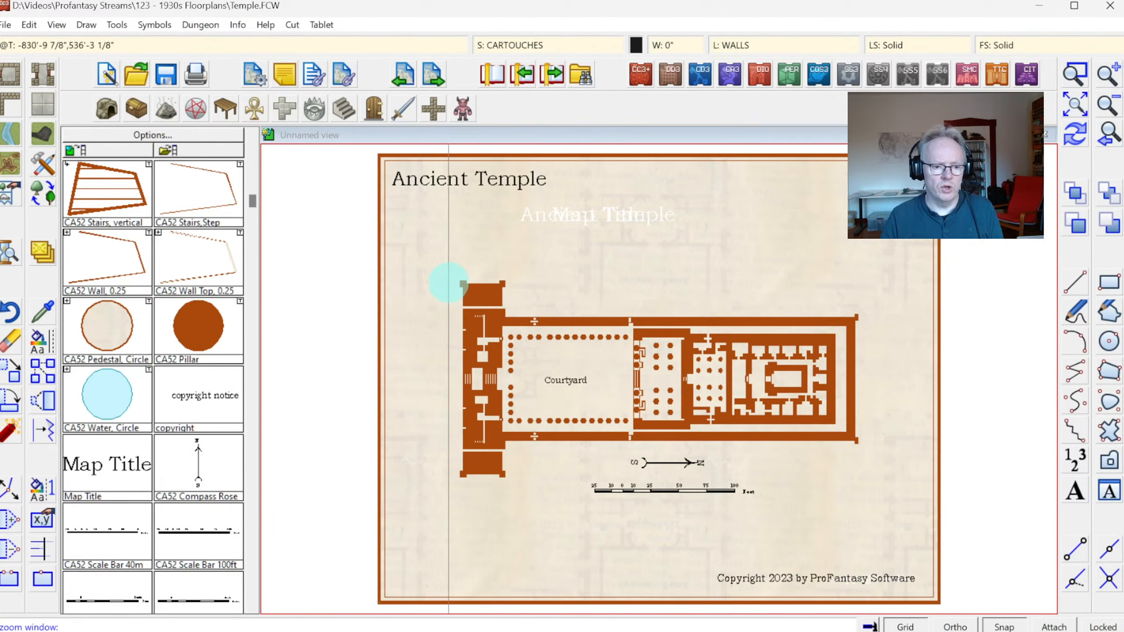
left_click(448, 282)
left_click(682, 484)
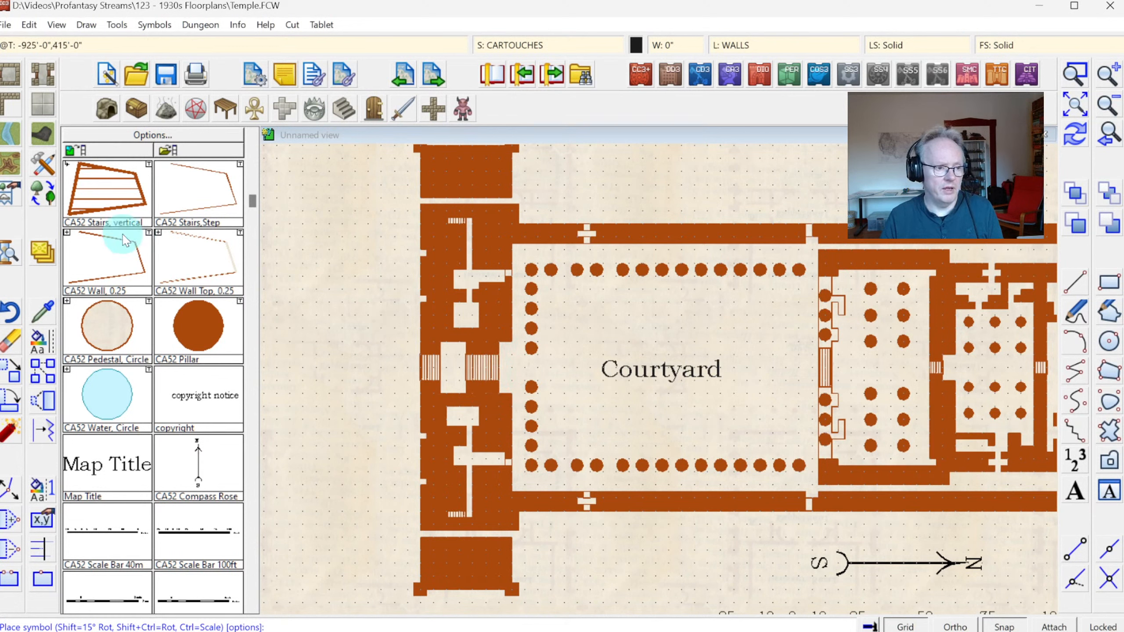
left_click(43, 167)
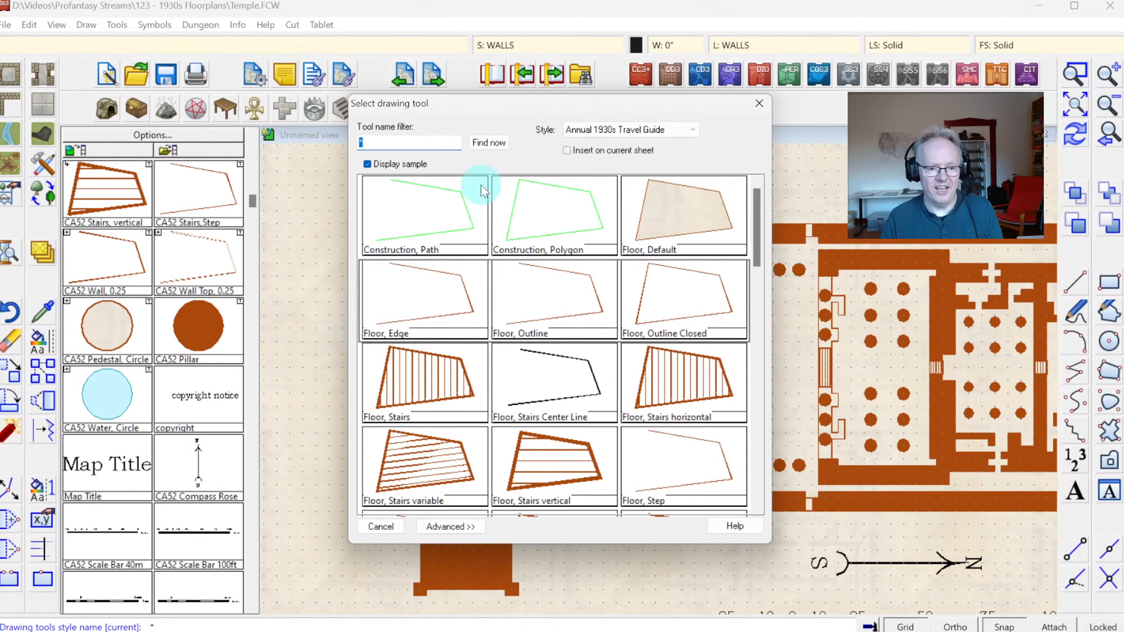
left_click_drag(755, 202, 756, 228)
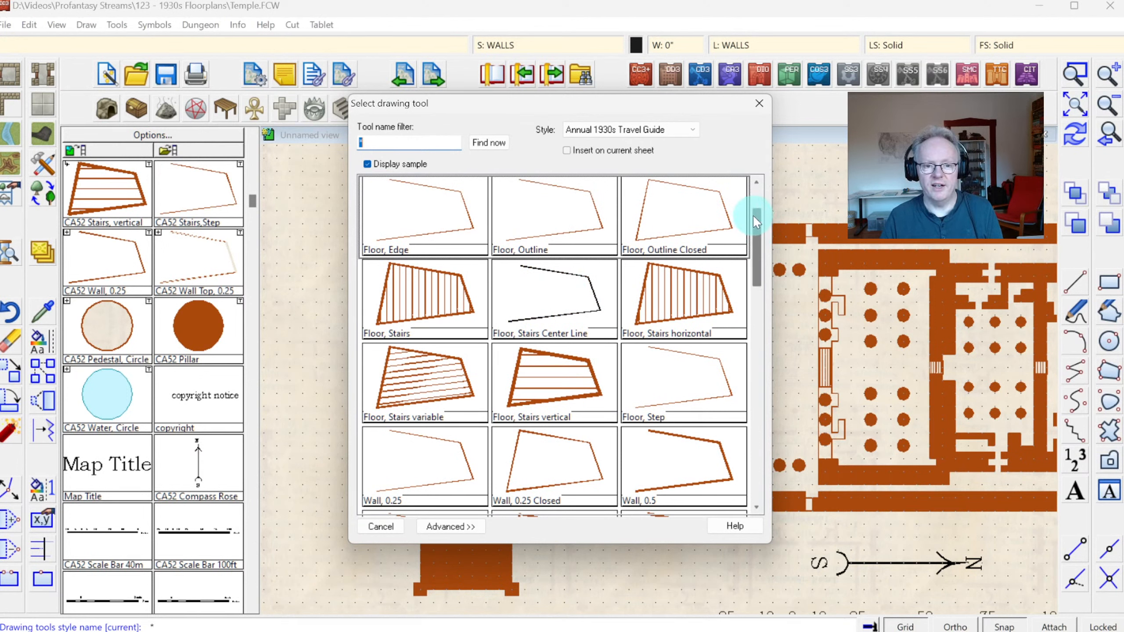
left_click_drag(756, 221, 762, 188)
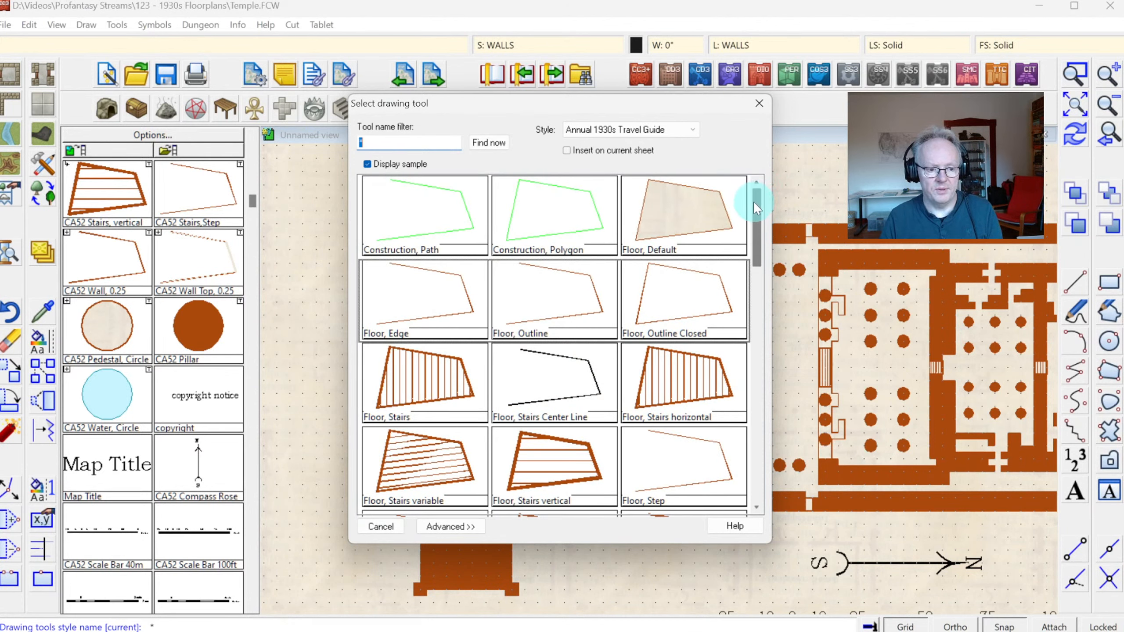
key("Escape")
Set the current fill style to the Paving S Symbol symbol fill.
left_click(1000, 45)
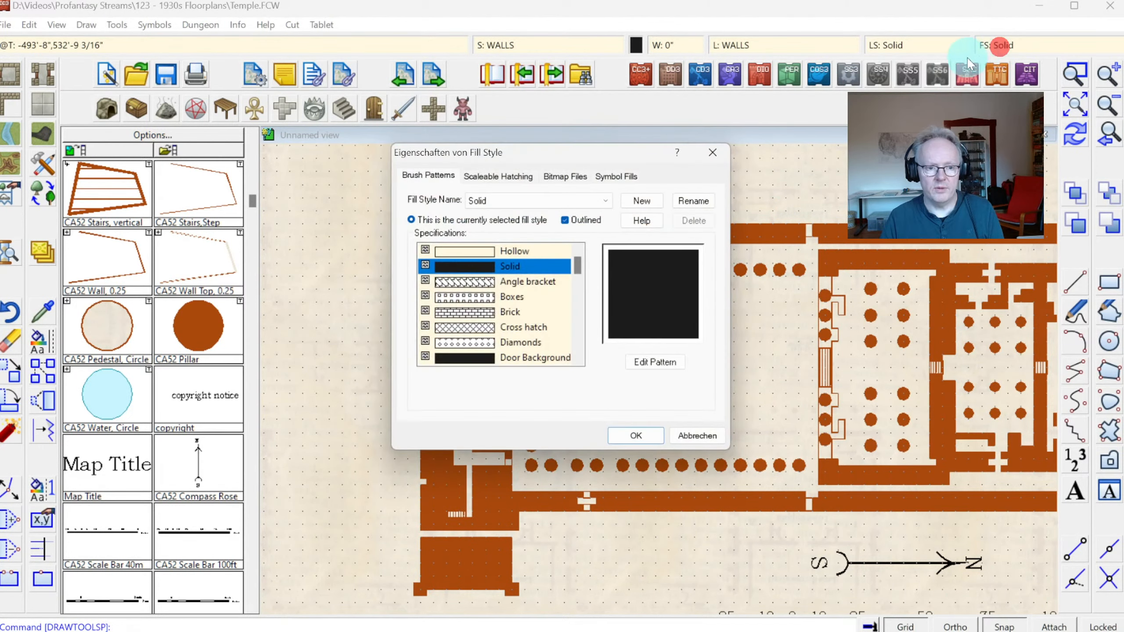
left_click(499, 176)
left_click(434, 176)
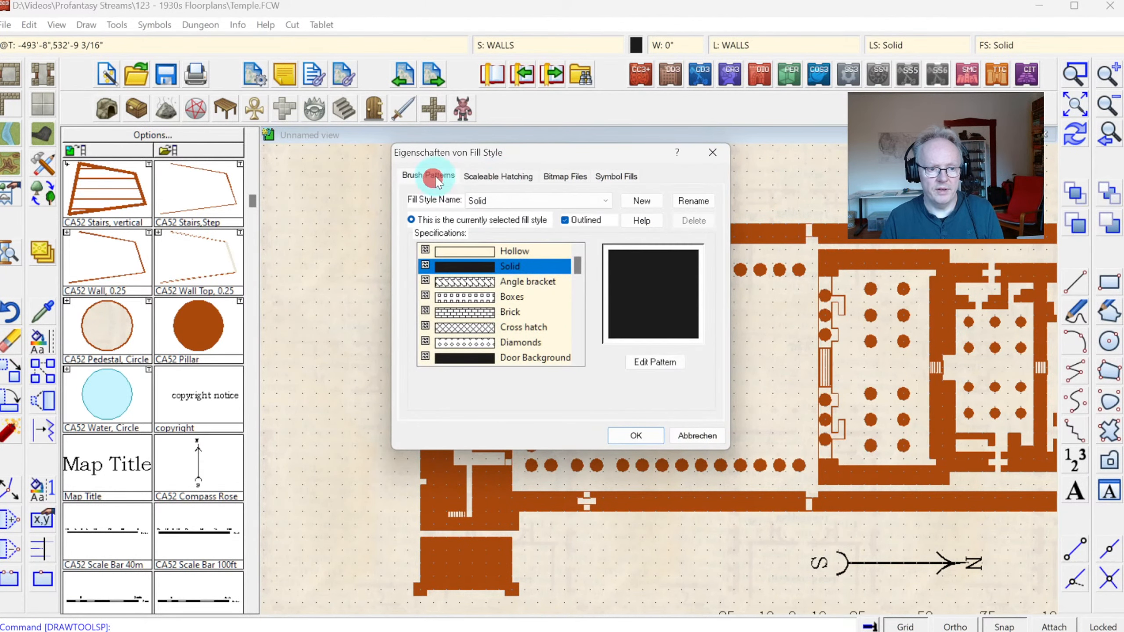
left_click(616, 176)
left_click(607, 202)
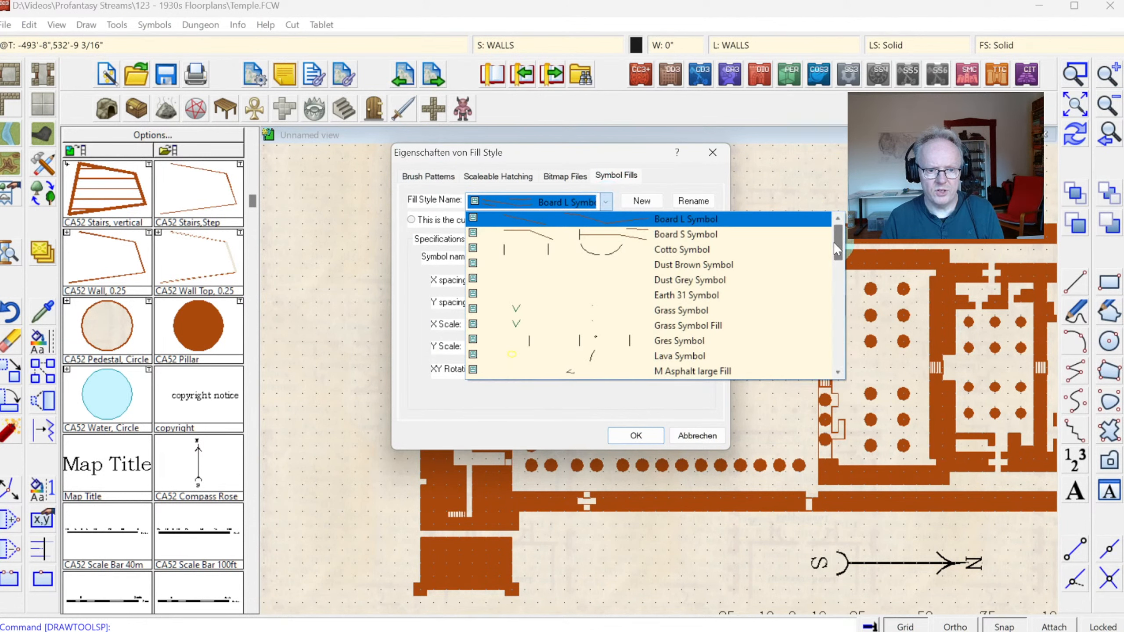
left_click_drag(834, 242, 816, 327)
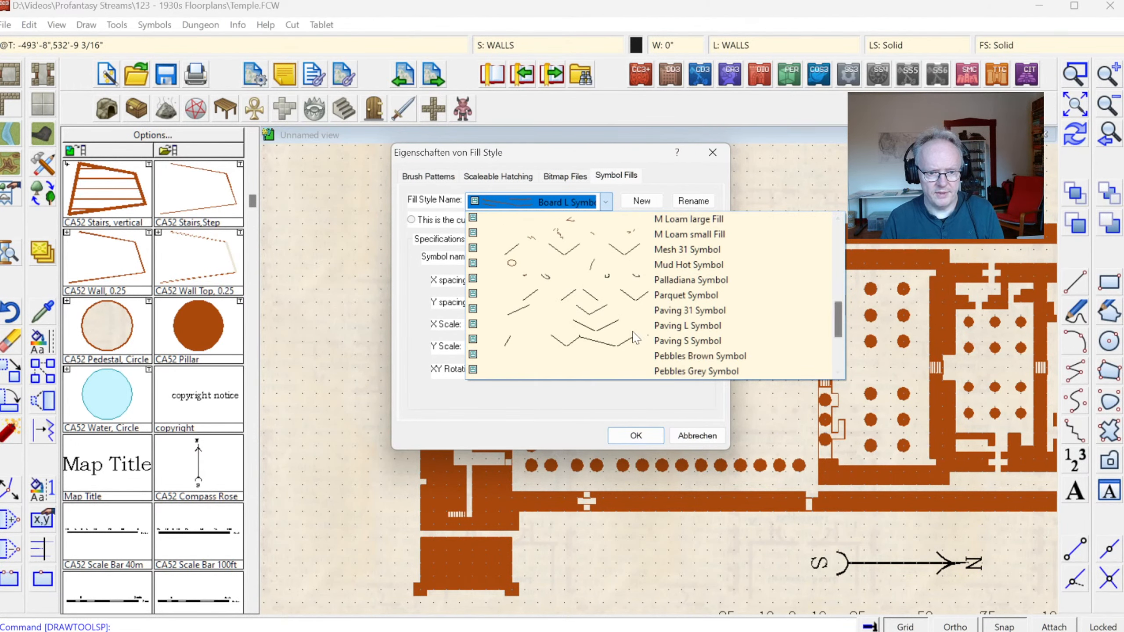
left_click(670, 342)
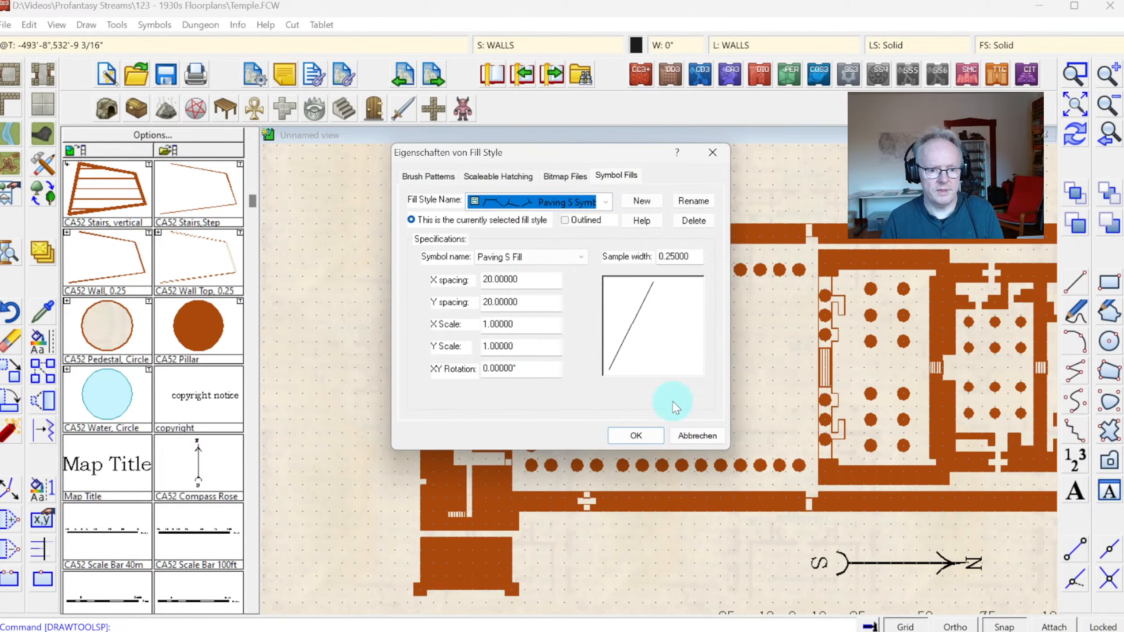
left_click(644, 429)
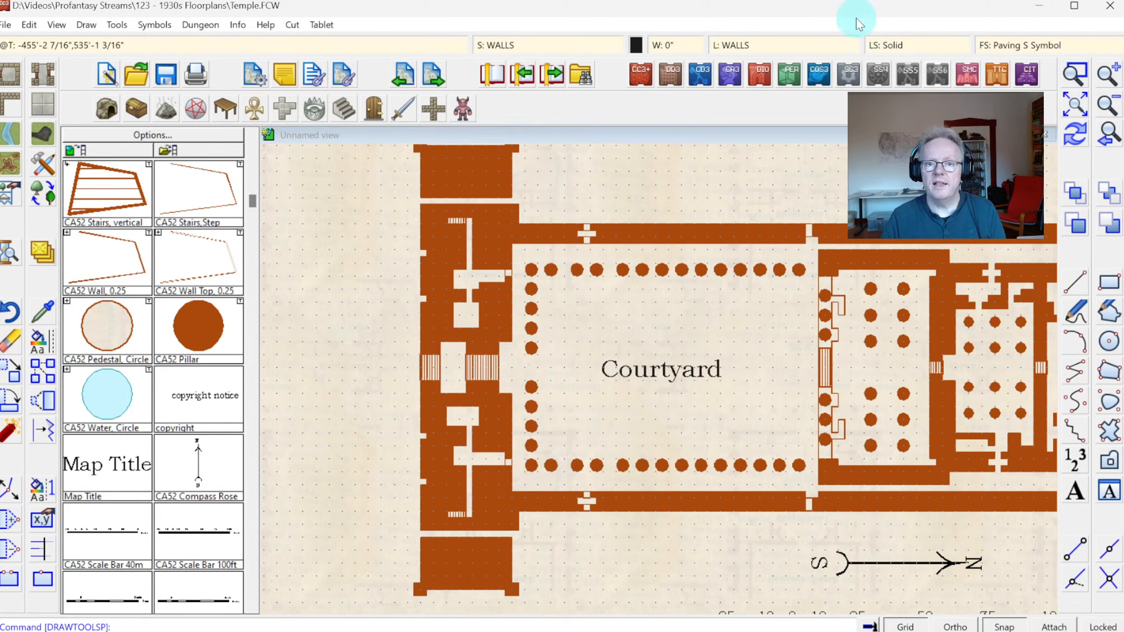
Set the drawing colour to brown, palette number 148, and check the current symbol fill's settings.
left_click(635, 46)
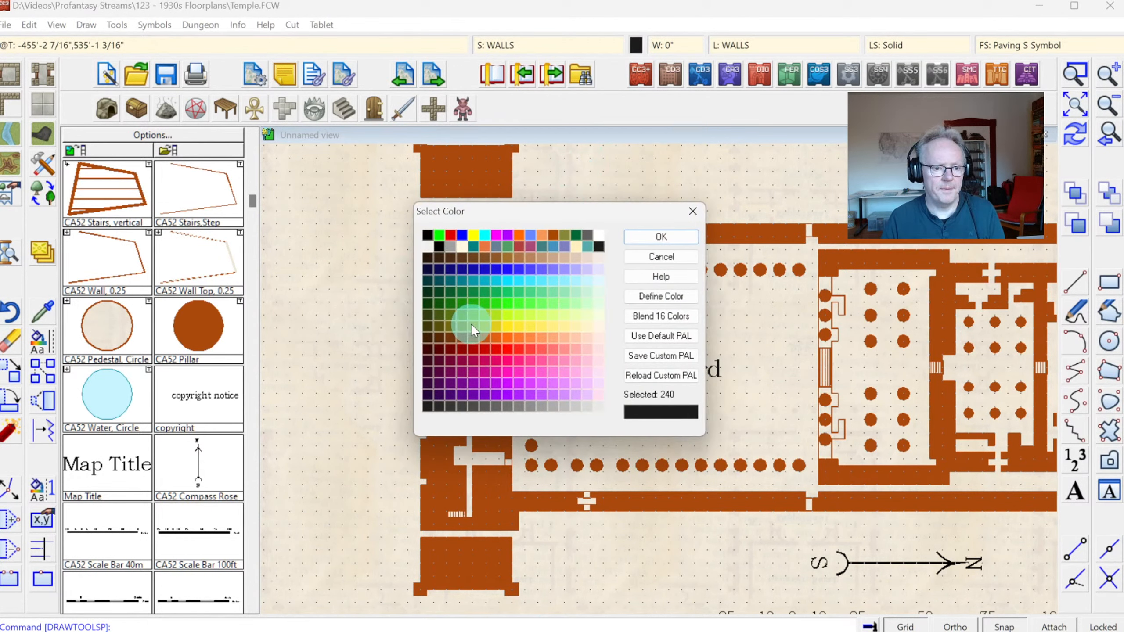
left_click(474, 339)
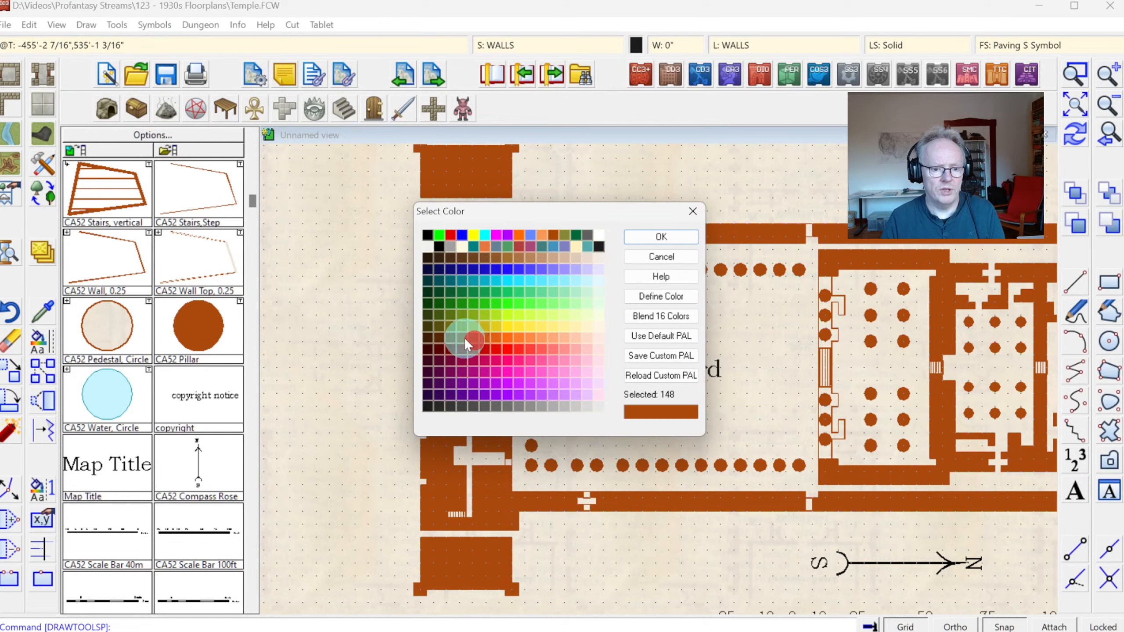
left_click(647, 238)
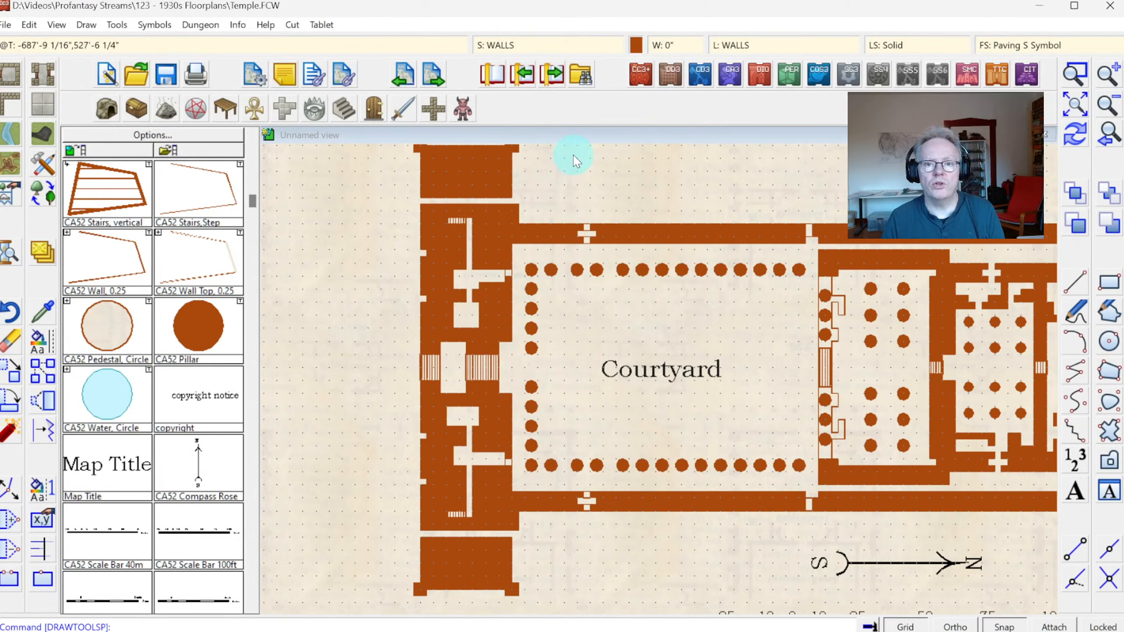
left_click(1037, 45)
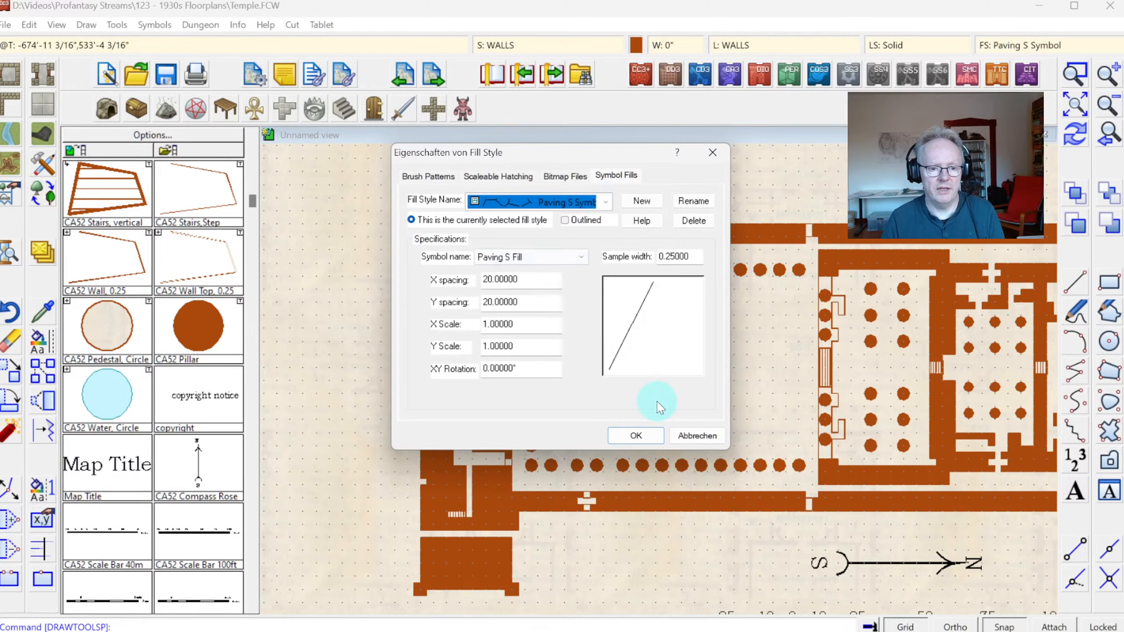
left_click(646, 439)
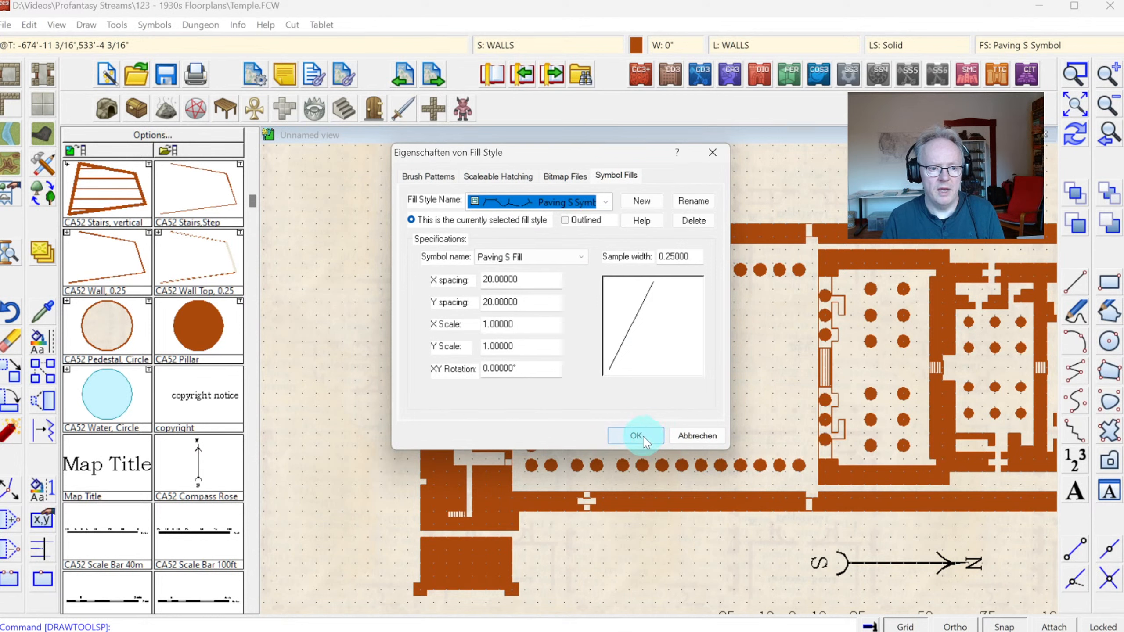
left_click(634, 443)
left_click(635, 441)
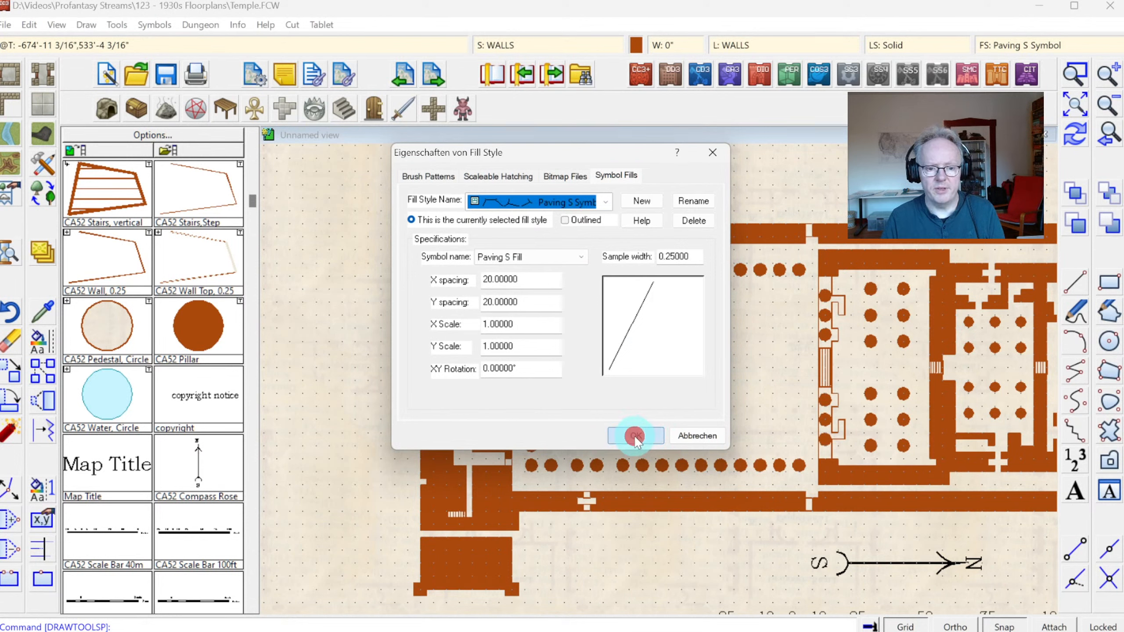
Make FLOORS the current sheet and FLOOR the current layer.
left_click(504, 45)
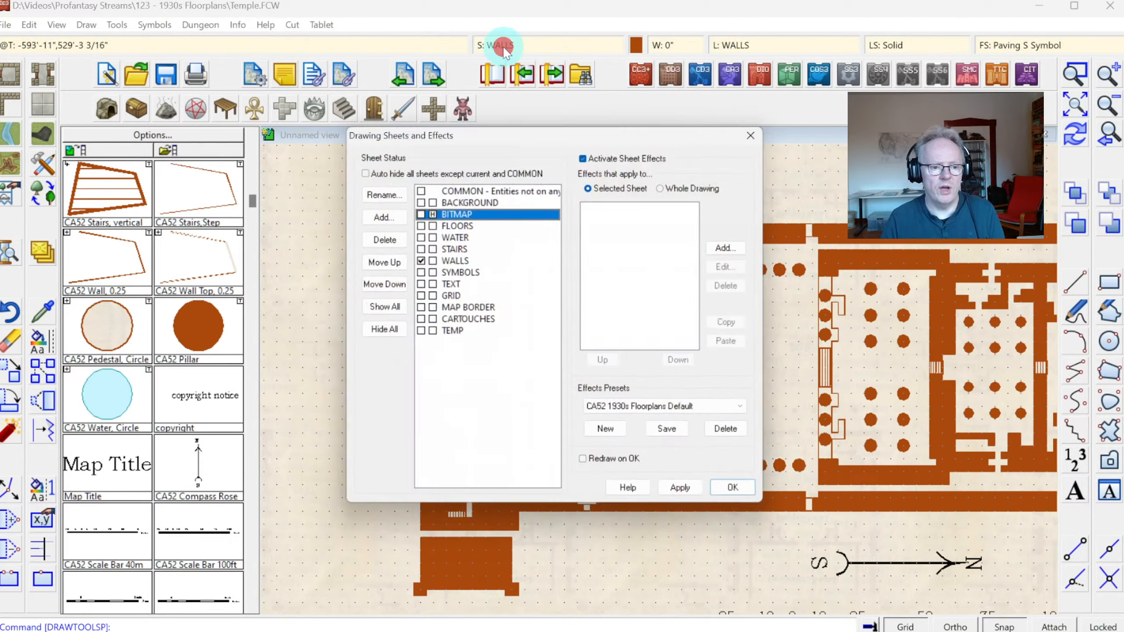
left_click(419, 226)
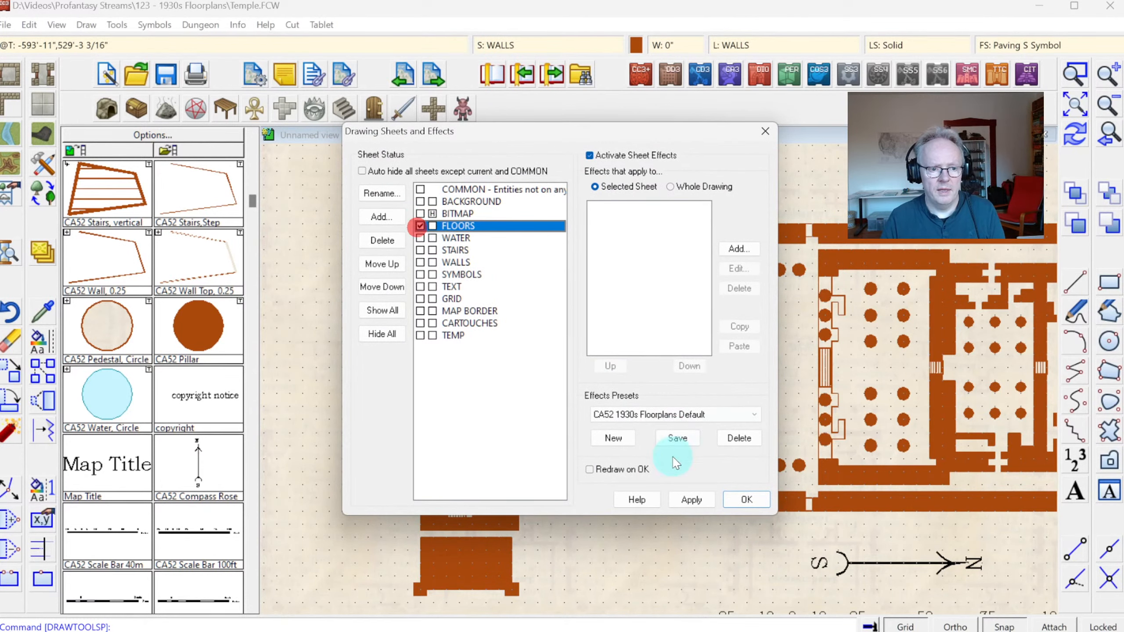
left_click(738, 501)
left_click(746, 44)
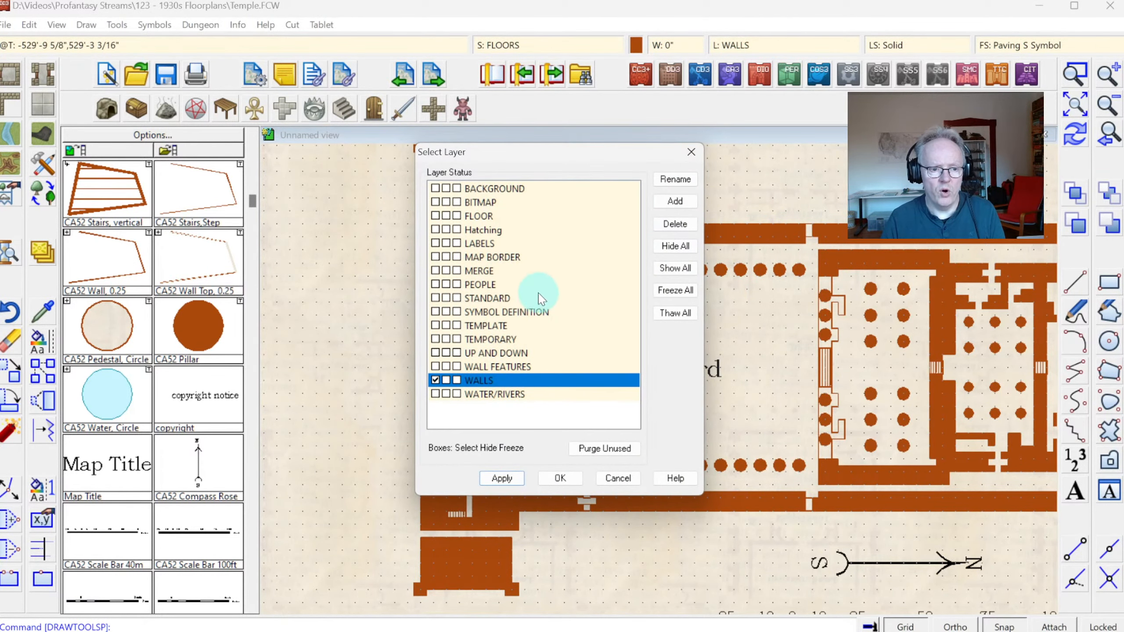
left_click(435, 215)
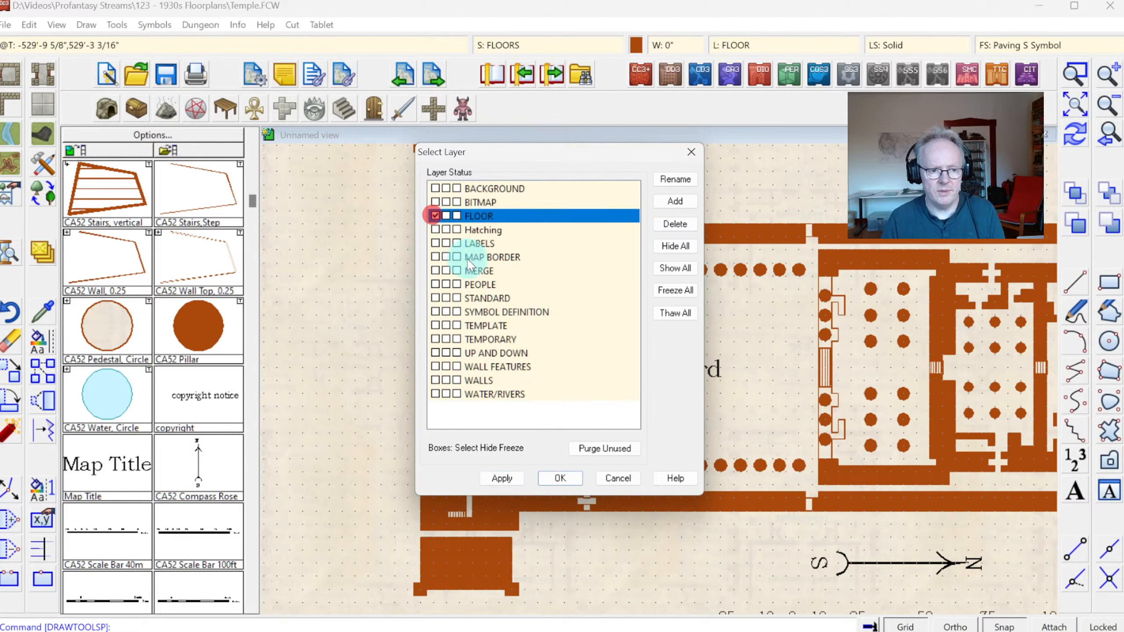
left_click(560, 478)
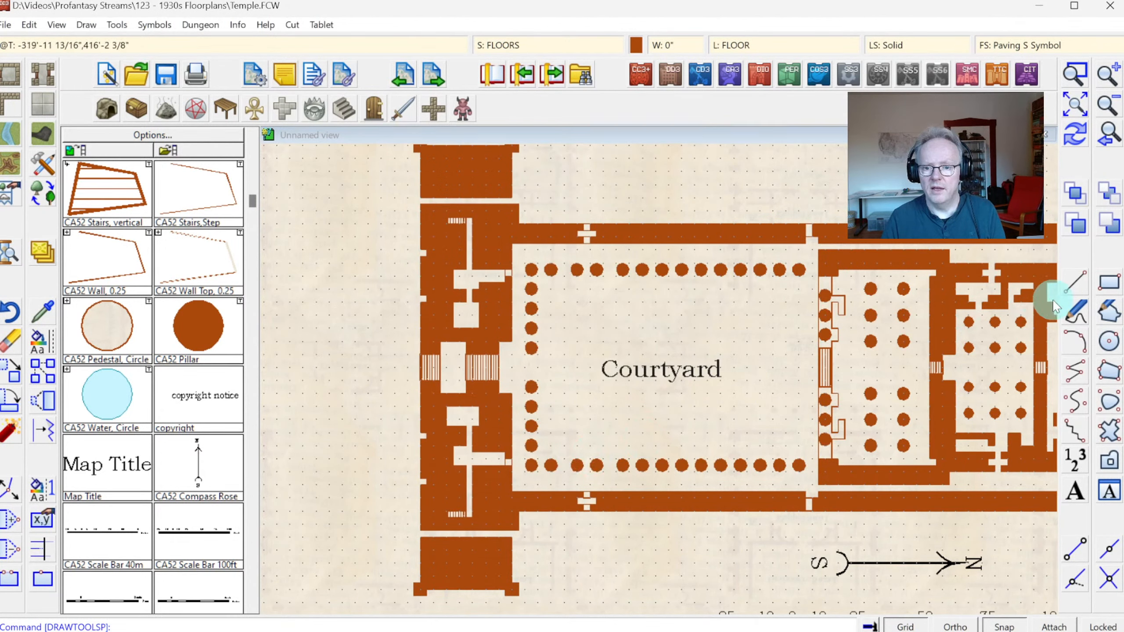
Try covering the courtyard floor with a box filled with Paving S Symbol, and undo it.
left_click(1109, 281)
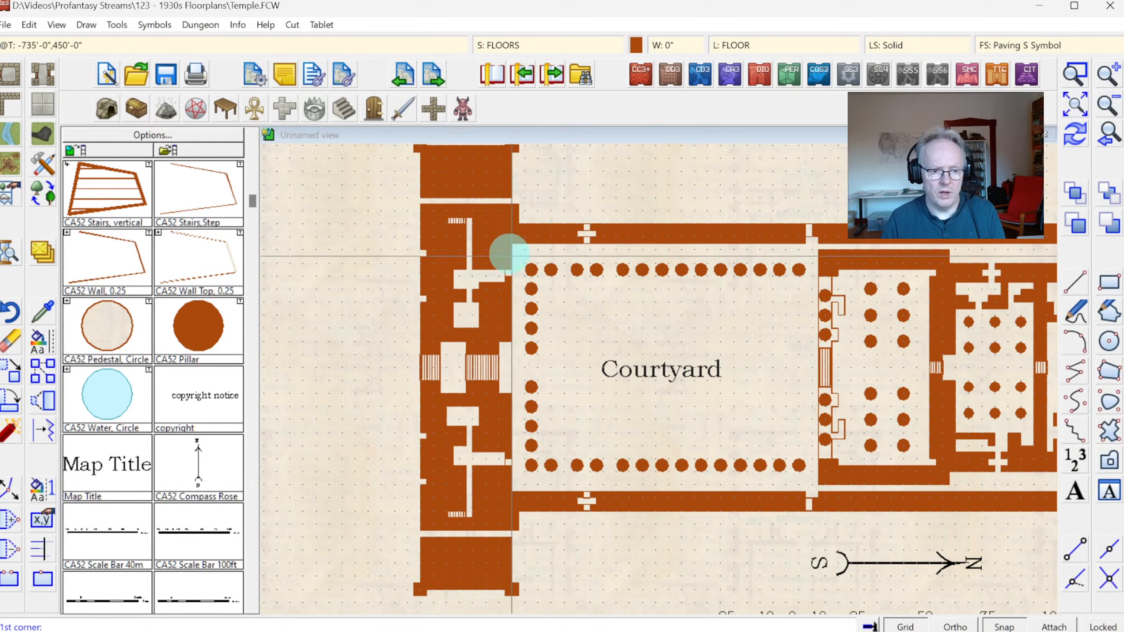
left_click(512, 243)
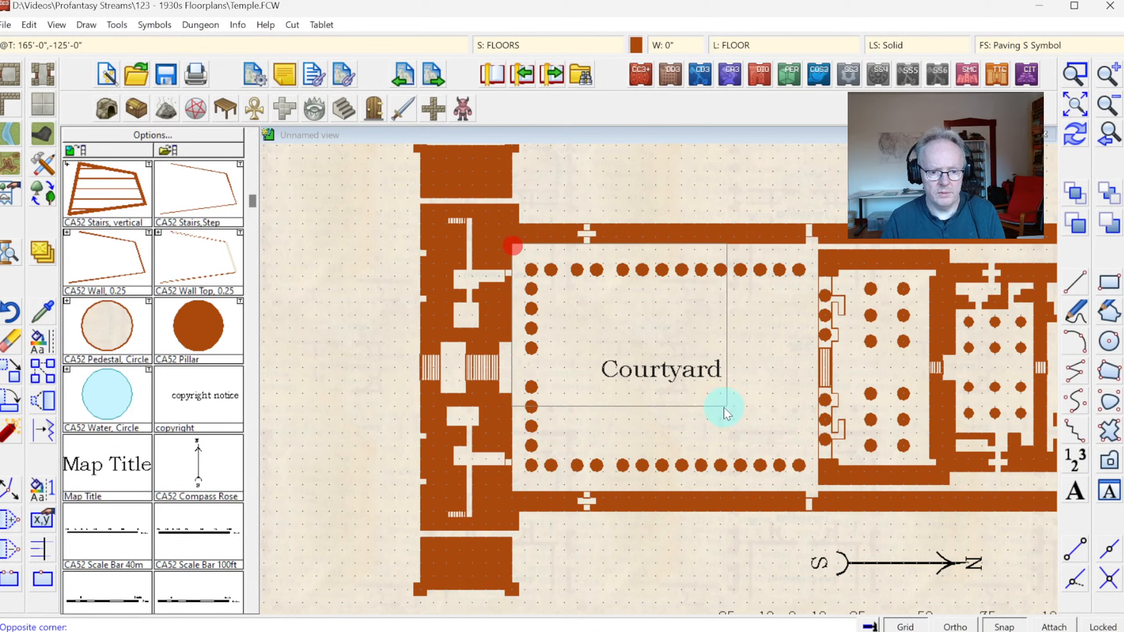
left_click(821, 491)
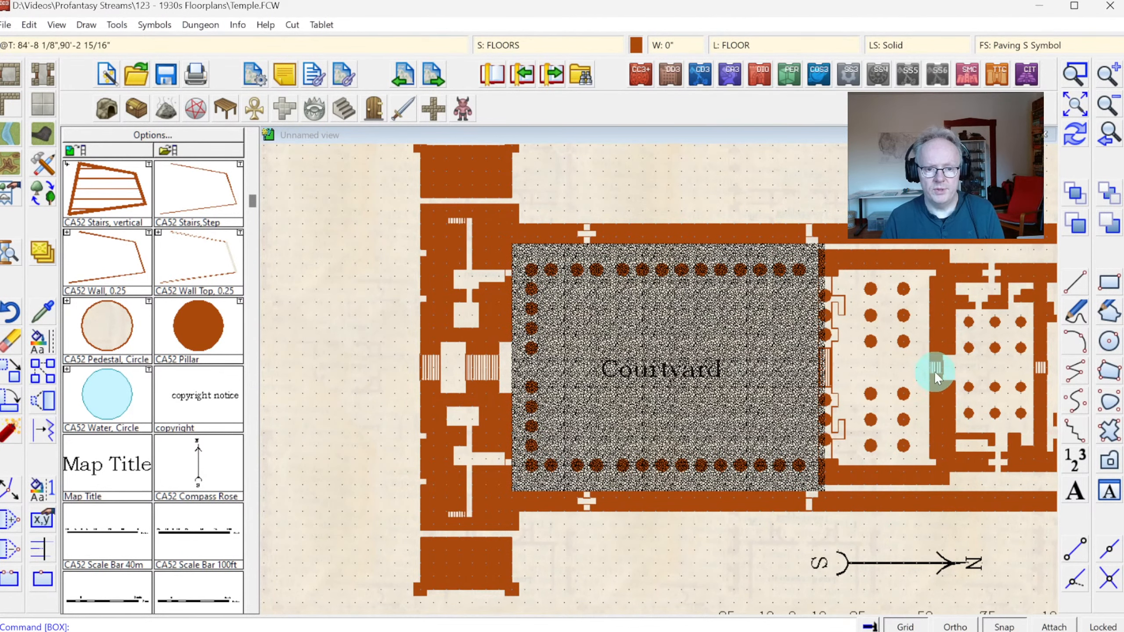
key("ctrl+z")
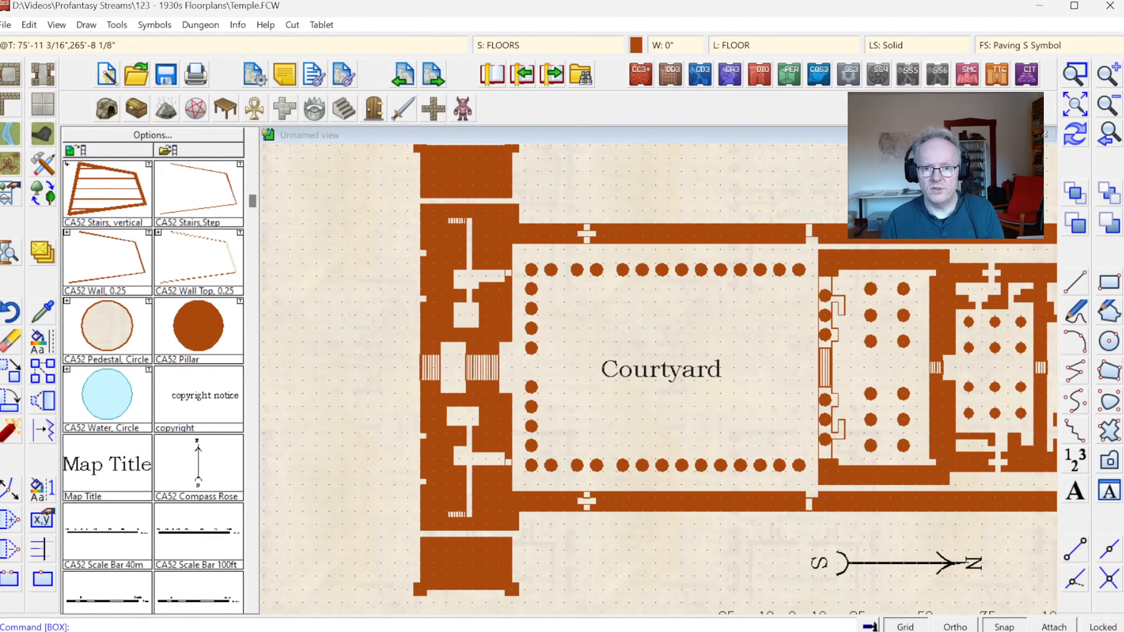
Set the fill style to Paving L Symbol and draw a box covering the whole courtyard floor between the walls.
left_click(1003, 45)
left_click(604, 201)
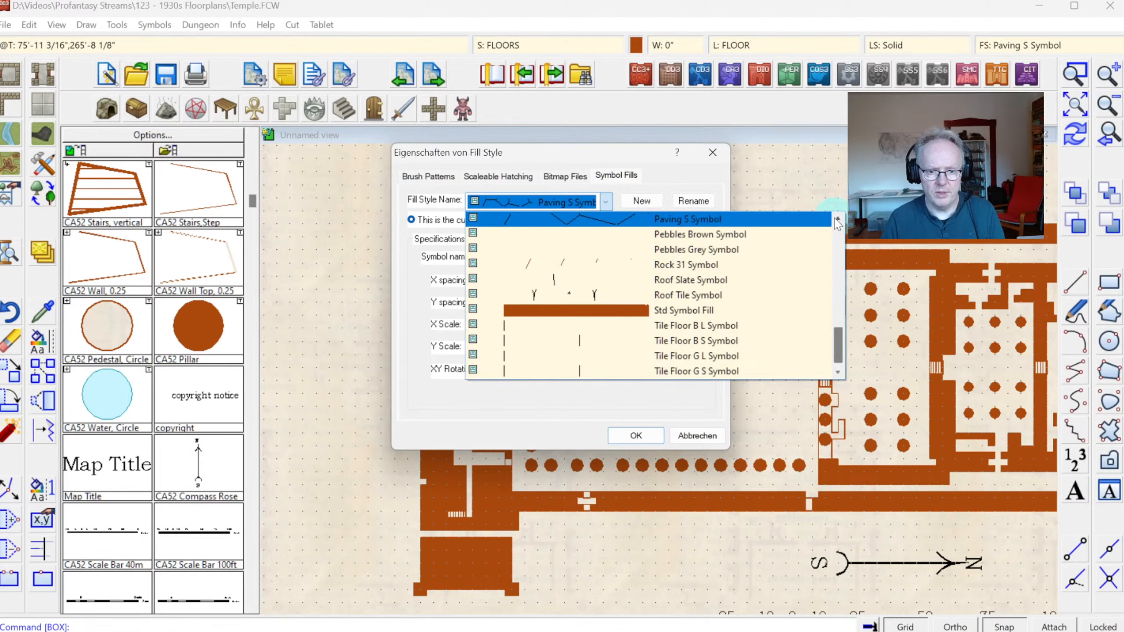
left_click(838, 220)
left_click(706, 219)
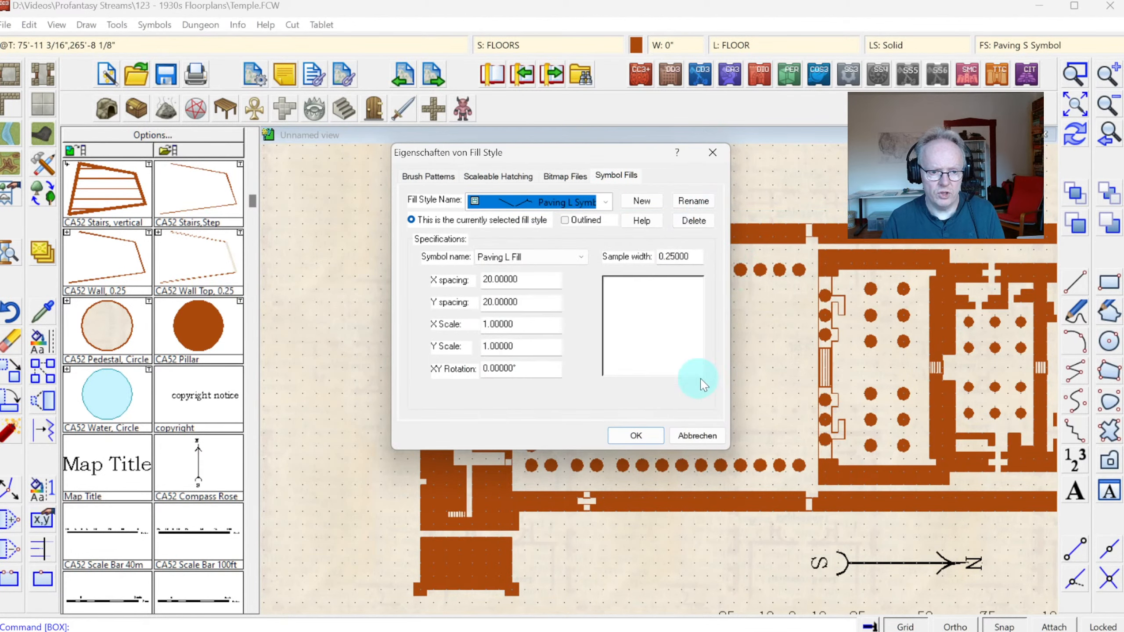
left_click(640, 432)
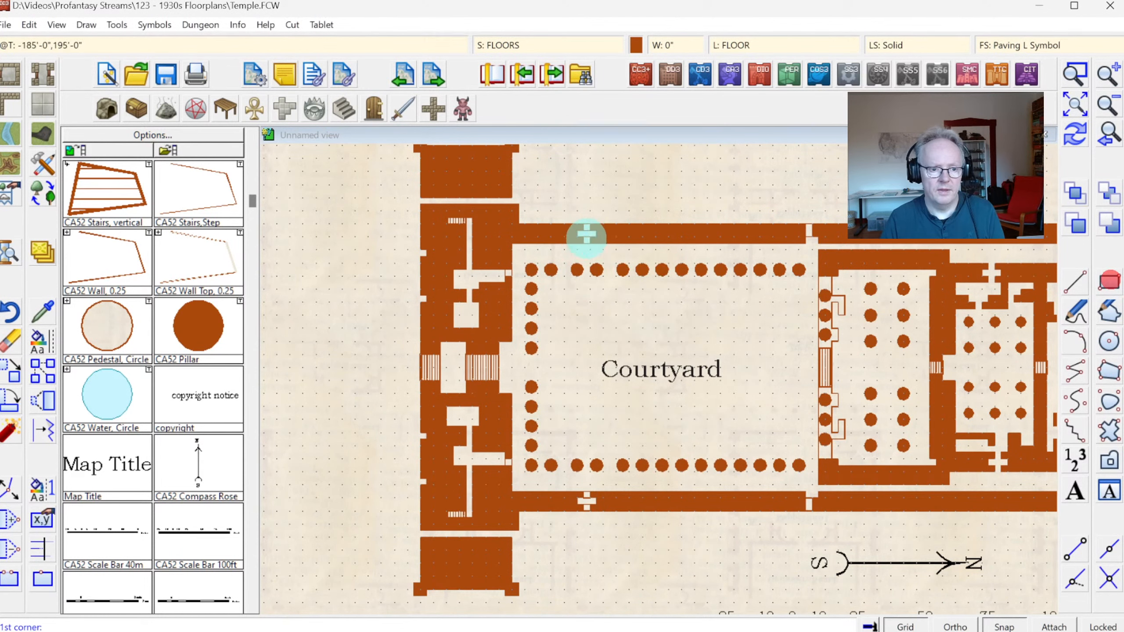
left_click(514, 244)
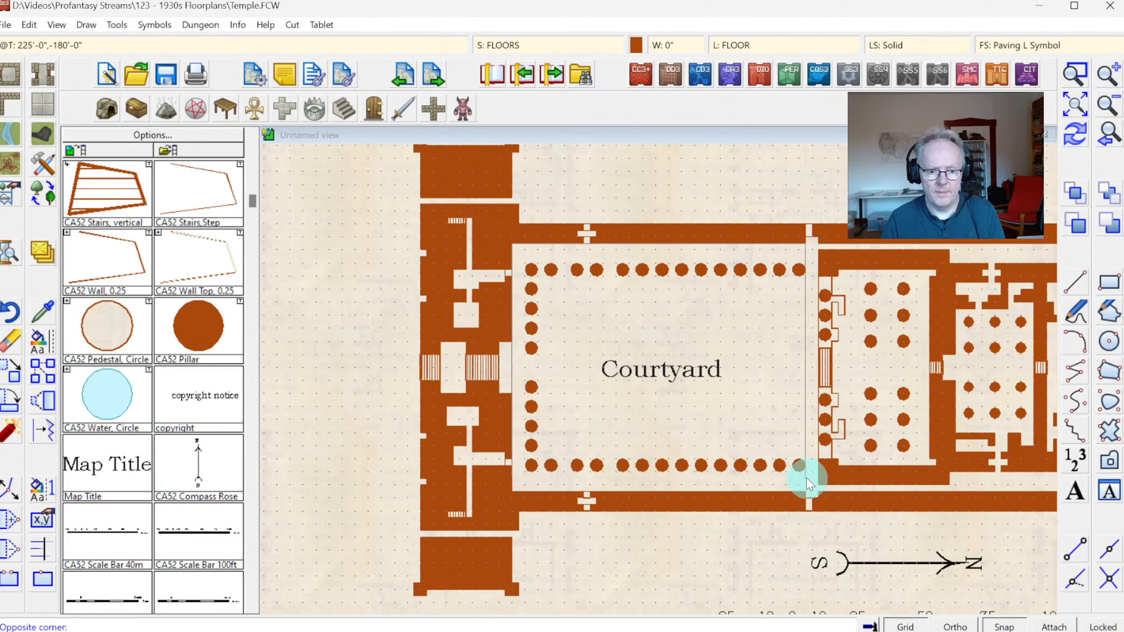
left_click(818, 491)
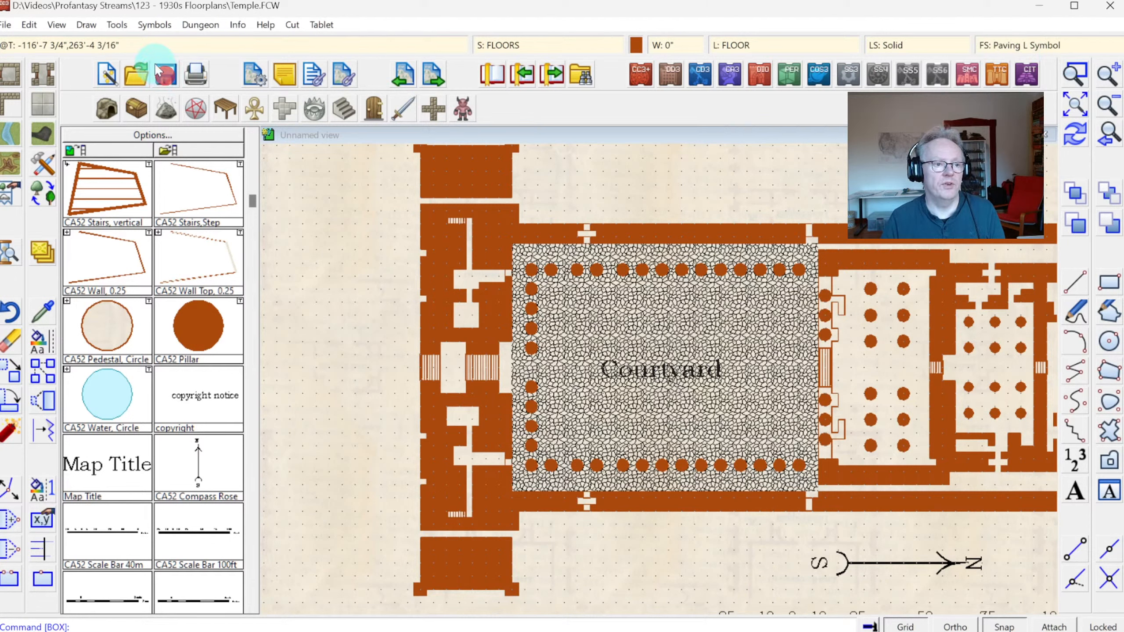
Show the fill style symbols in the Symbol Manager and look through the available floor and paving fills.
left_click(154, 24)
left_click(198, 43)
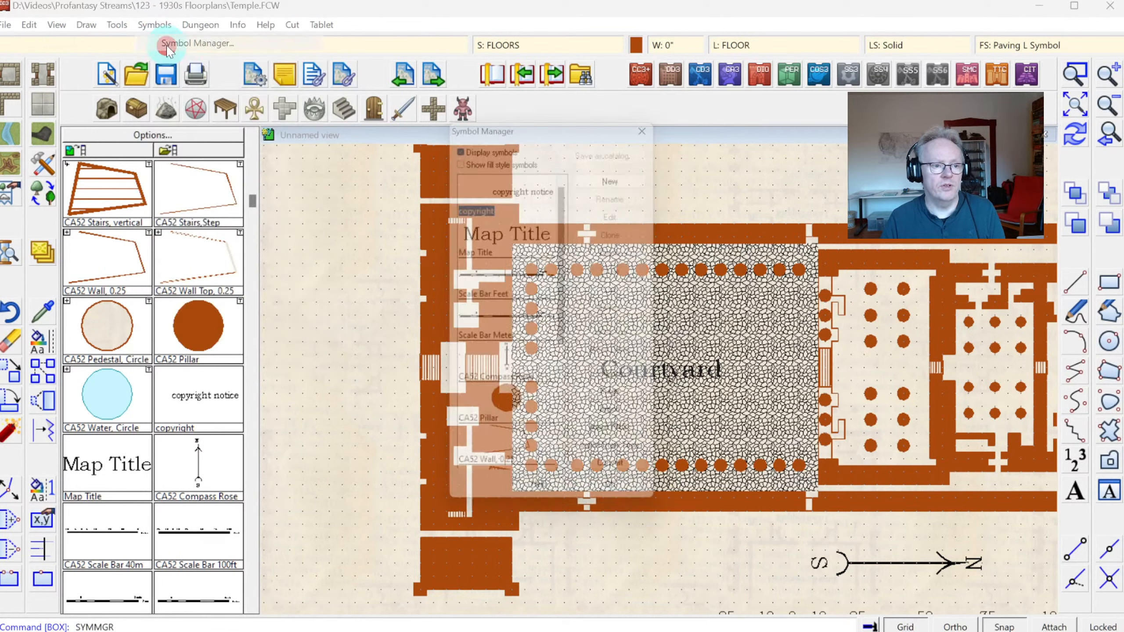
left_click(460, 160)
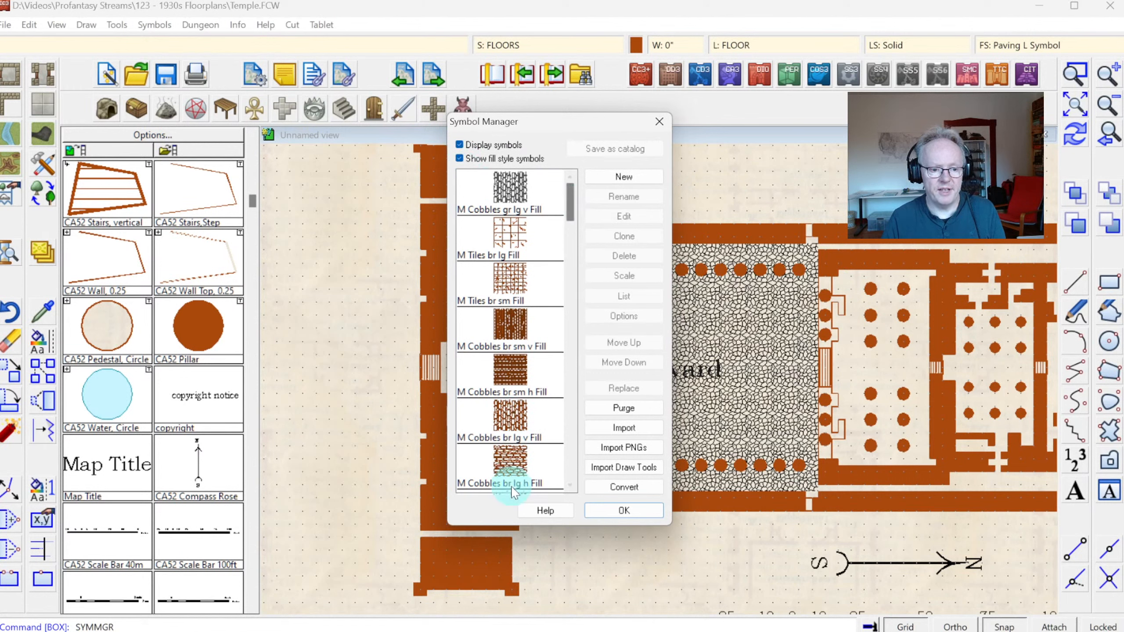
left_click_drag(571, 191, 582, 232)
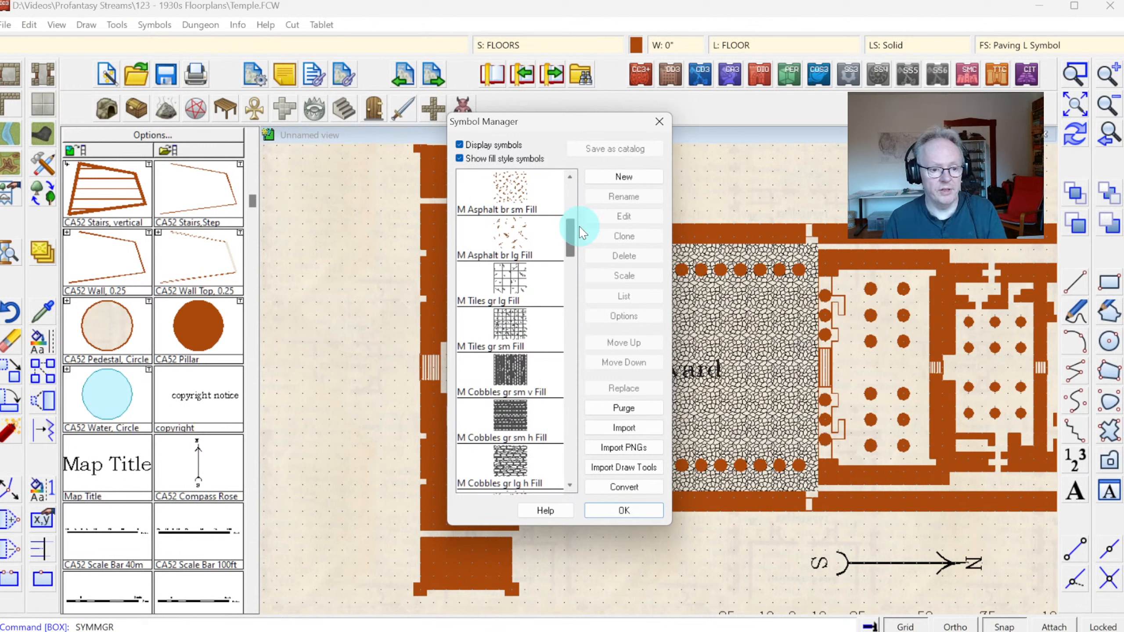
left_click_drag(581, 232, 595, 282)
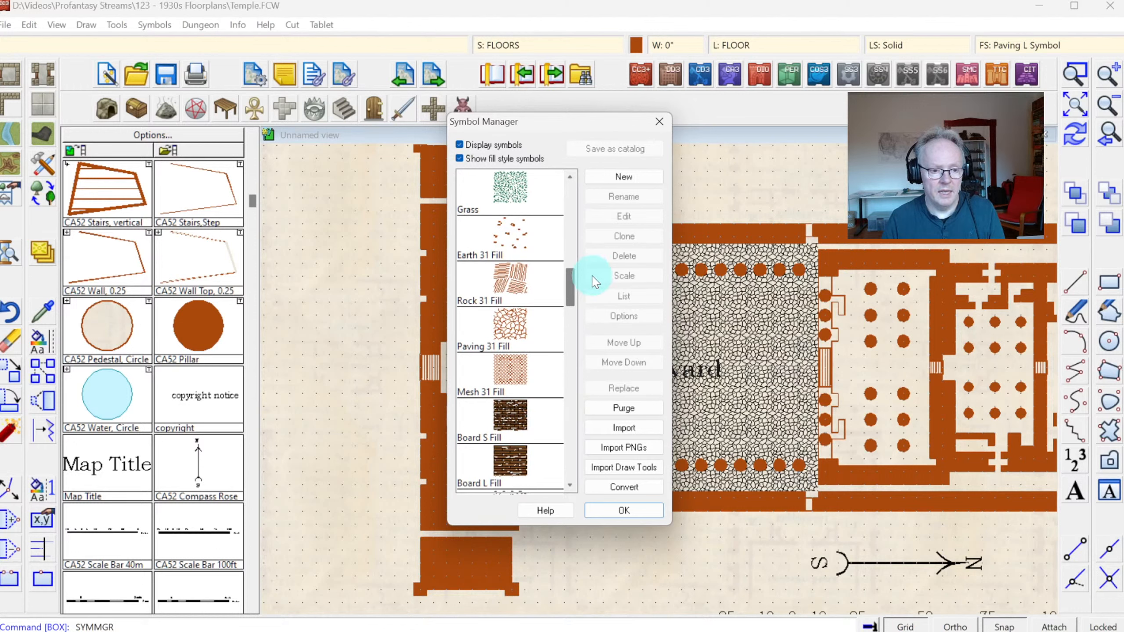
left_click_drag(595, 282, 593, 290)
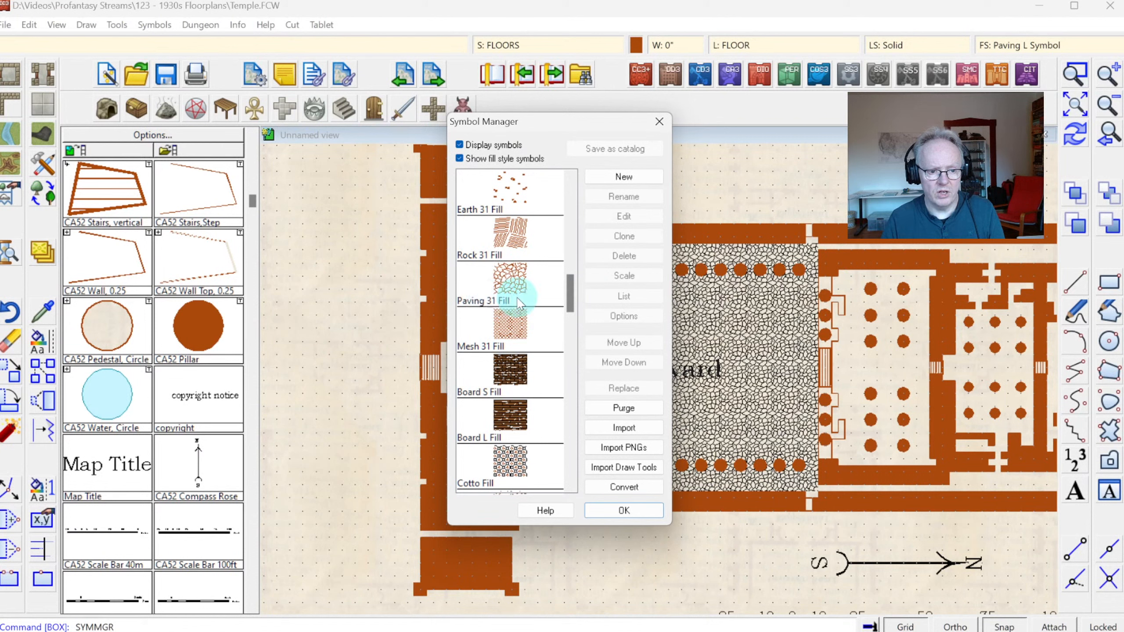
left_click_drag(568, 281, 493, 380)
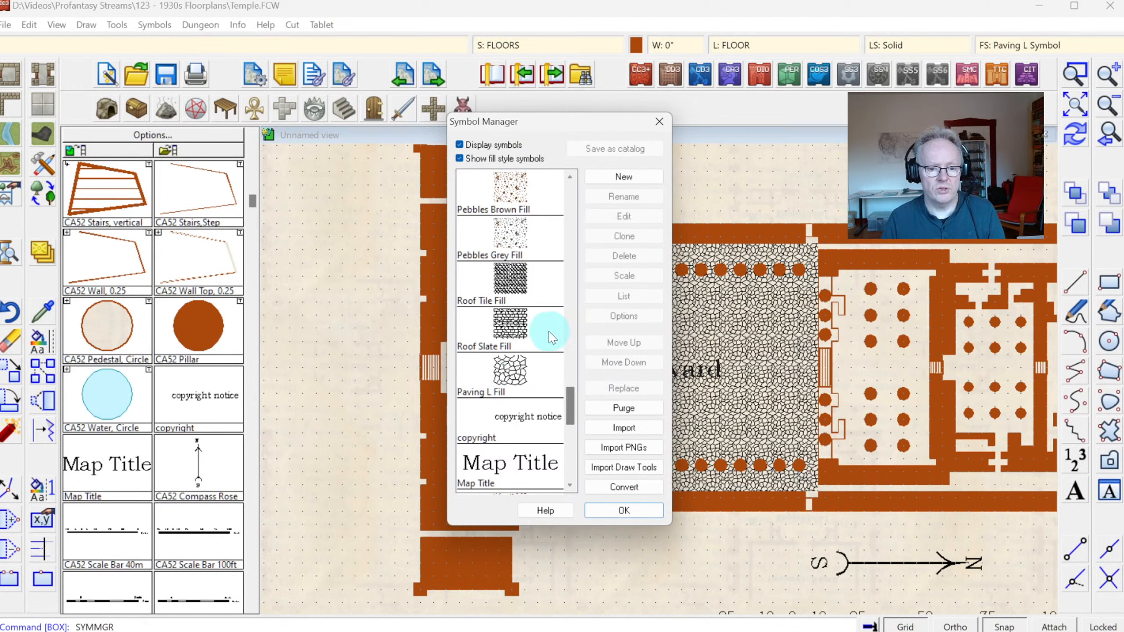
key("Escape")
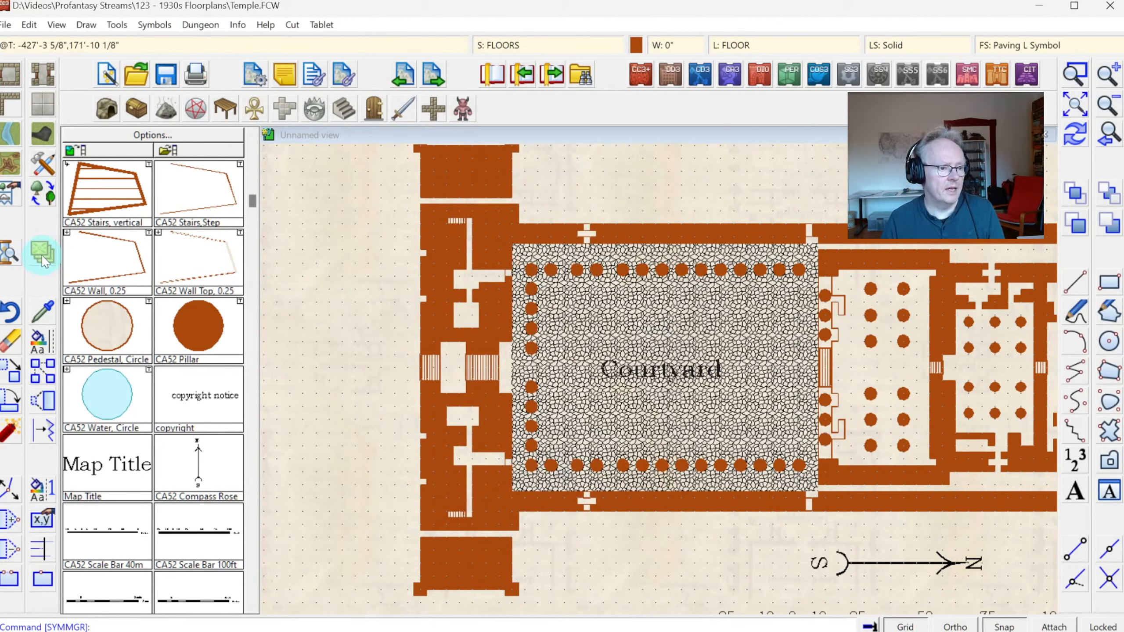
right_click(47, 342)
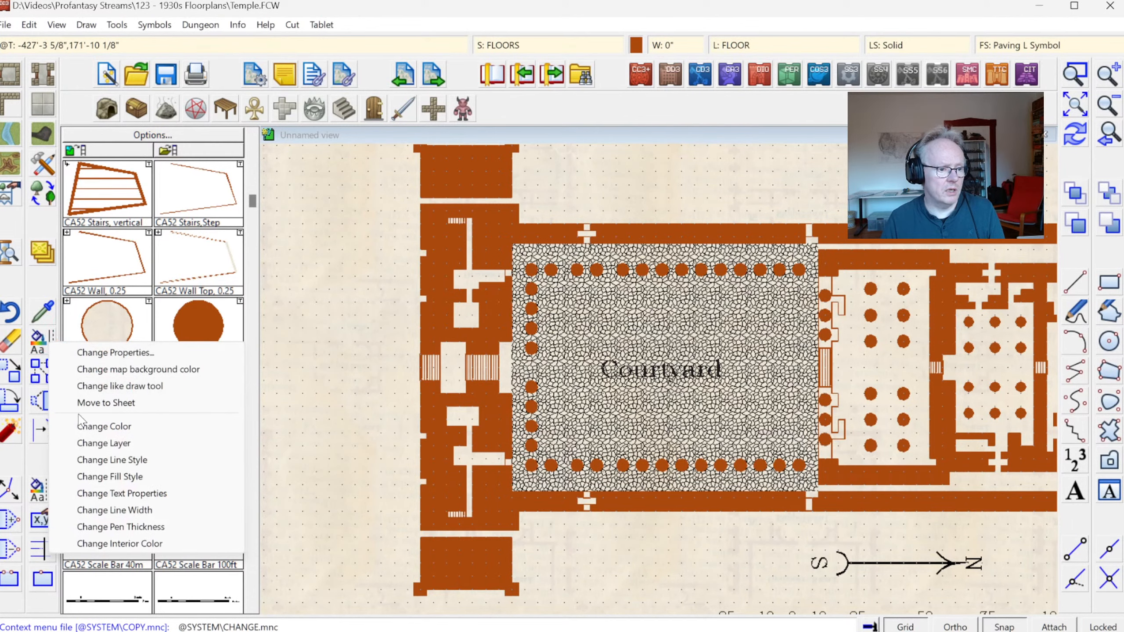
double_click(524, 1)
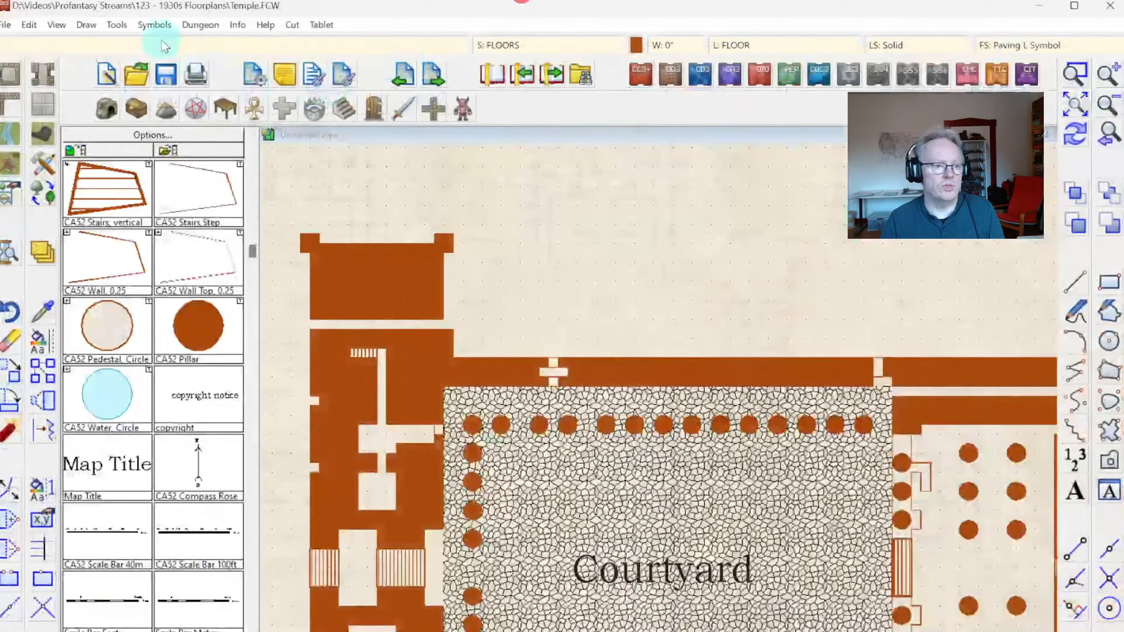
Erase the Paving L Symbol box that covers the courtyard floor.
double_click(645, 4)
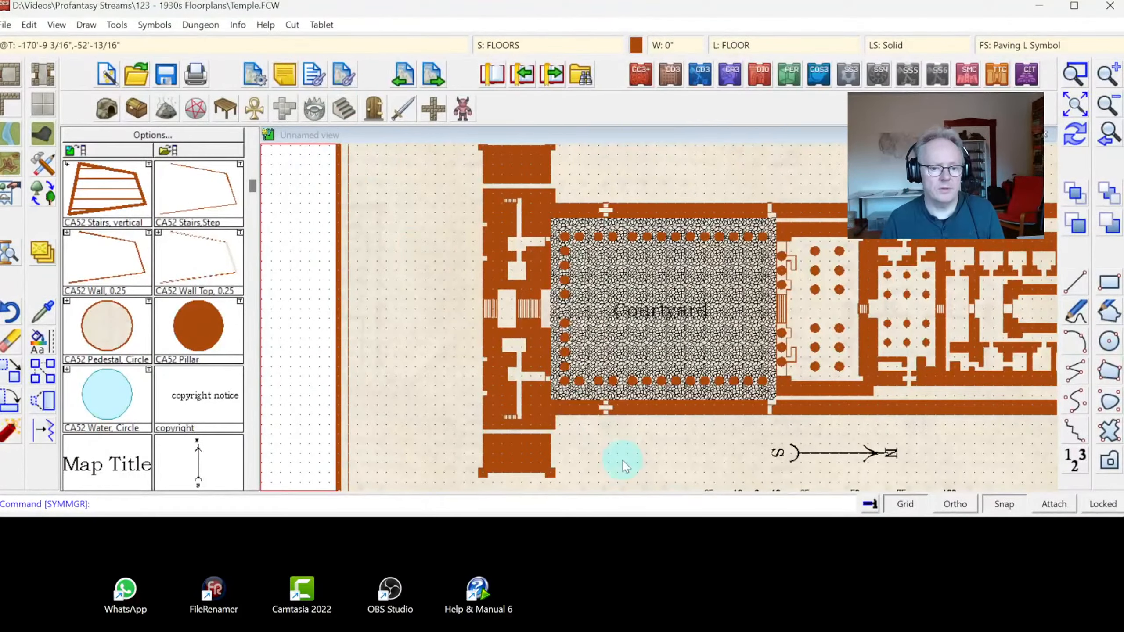
left_click_drag(686, 517, 689, 631)
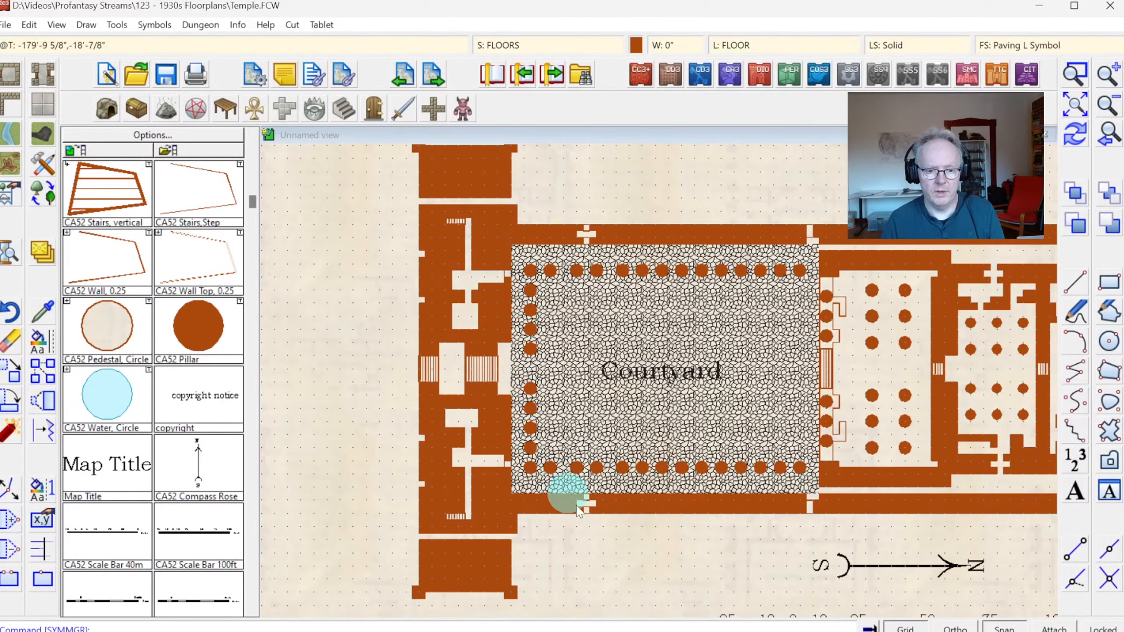
left_click(16, 319)
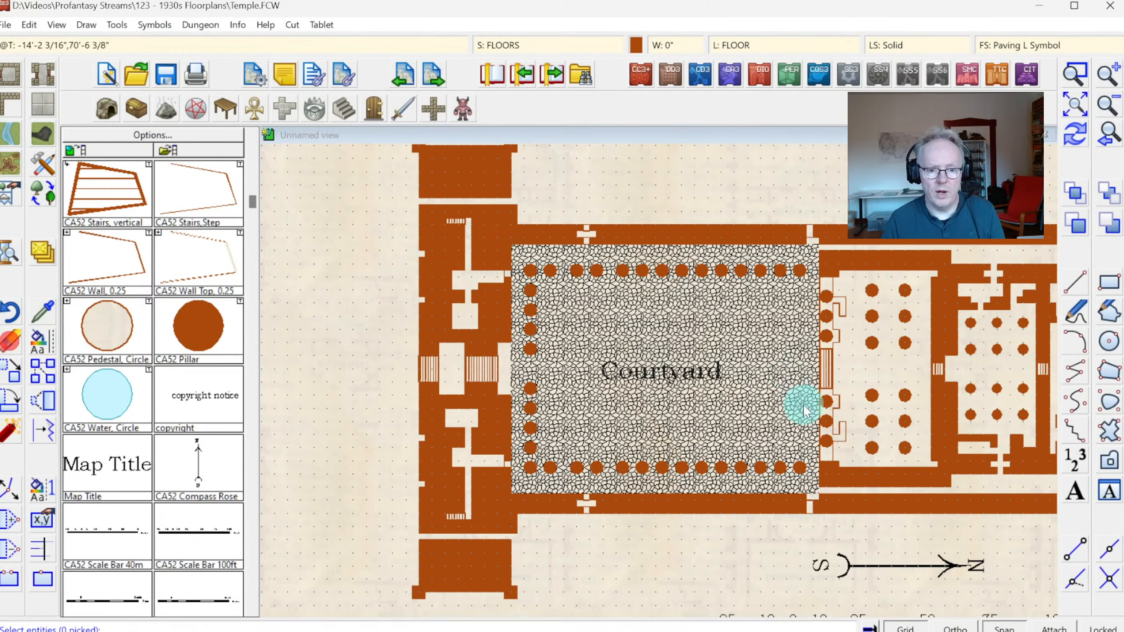
left_click(812, 489)
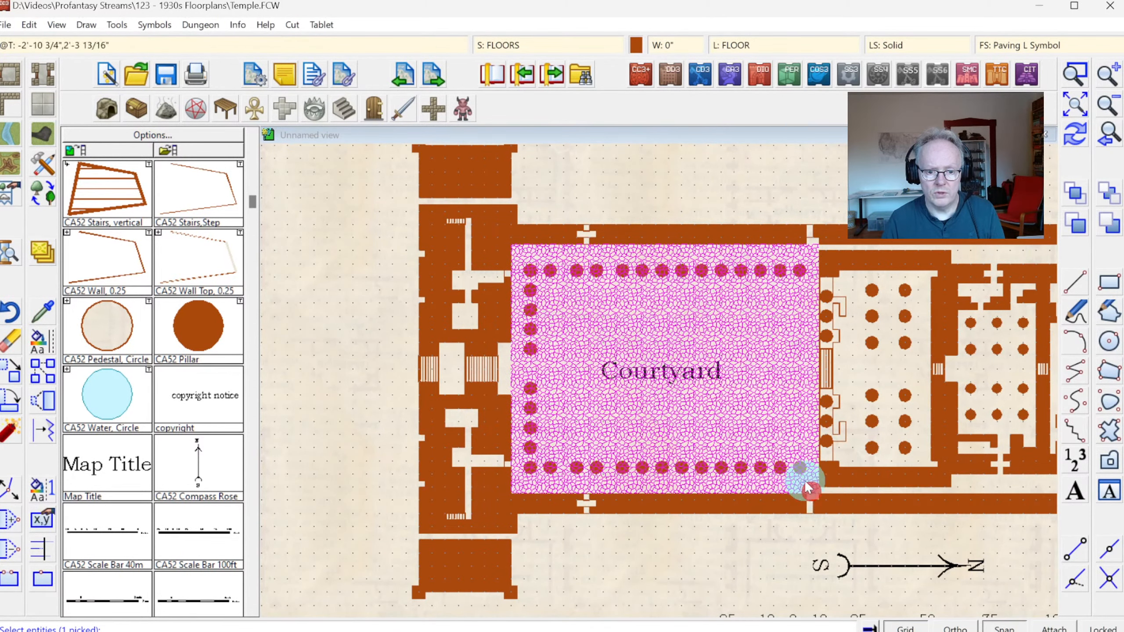
right_click(706, 359)
Change the current fill style to the symbol fill Paving 31 Symbol.
left_click(1017, 44)
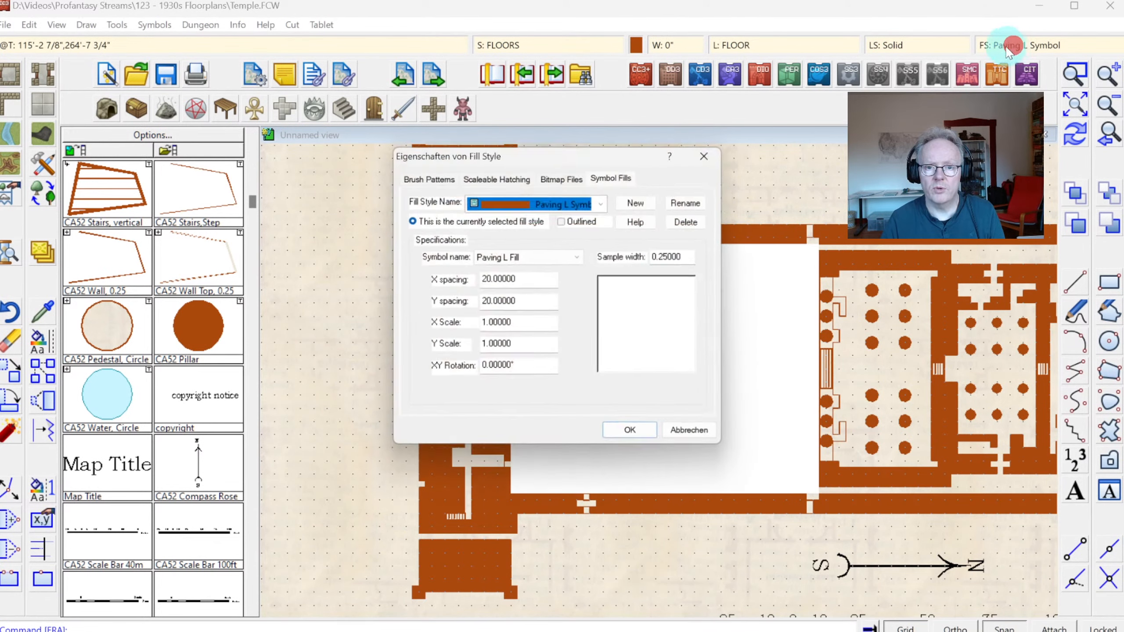
left_click(599, 203)
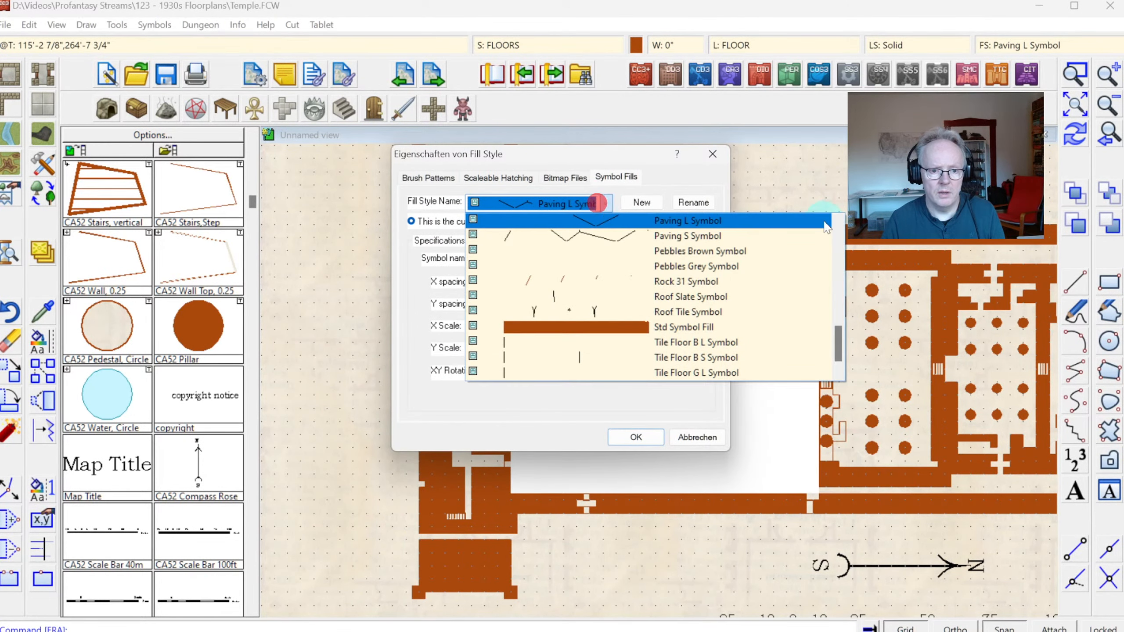
left_click(834, 220)
left_click(834, 220)
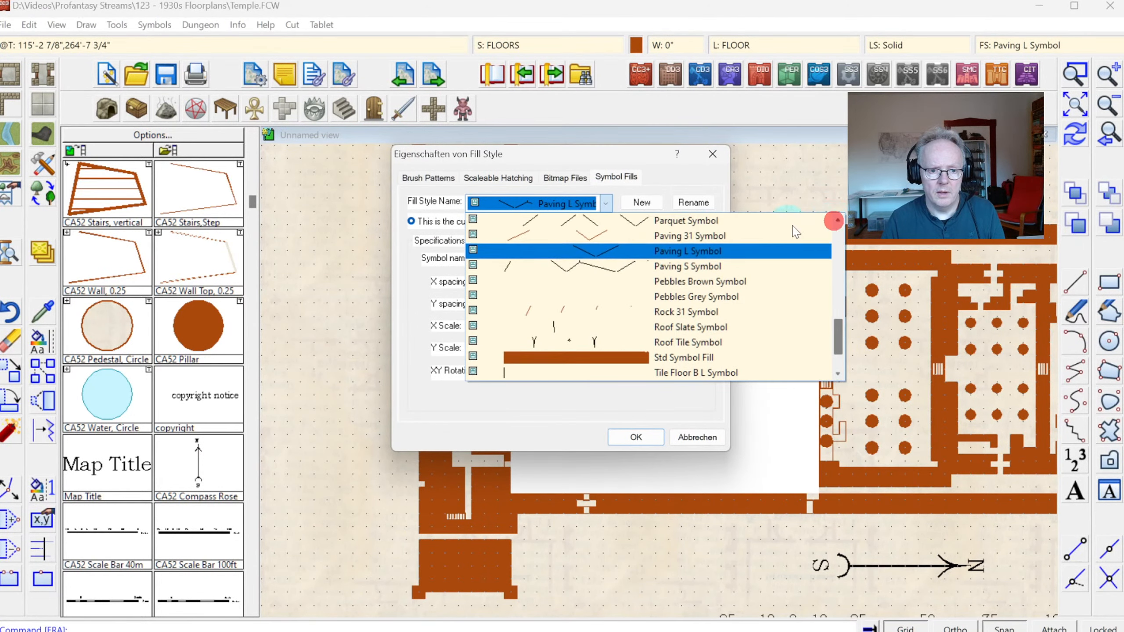
left_click(670, 236)
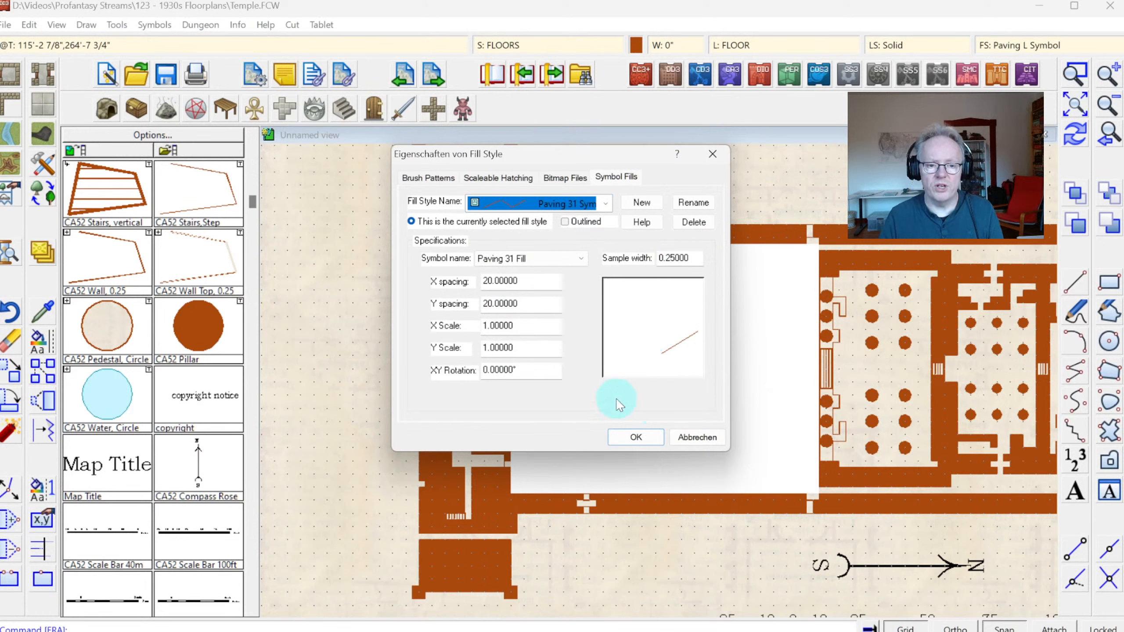
left_click(633, 438)
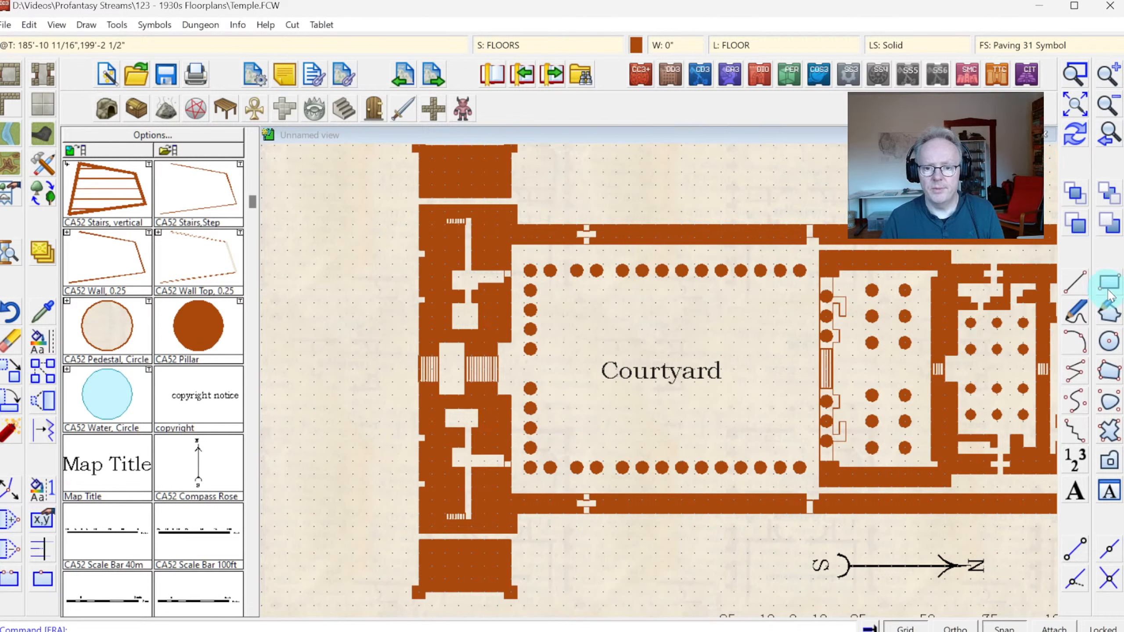
Draw a box over the whole courtyard floor between the walls and redraw the map.
left_click(1109, 281)
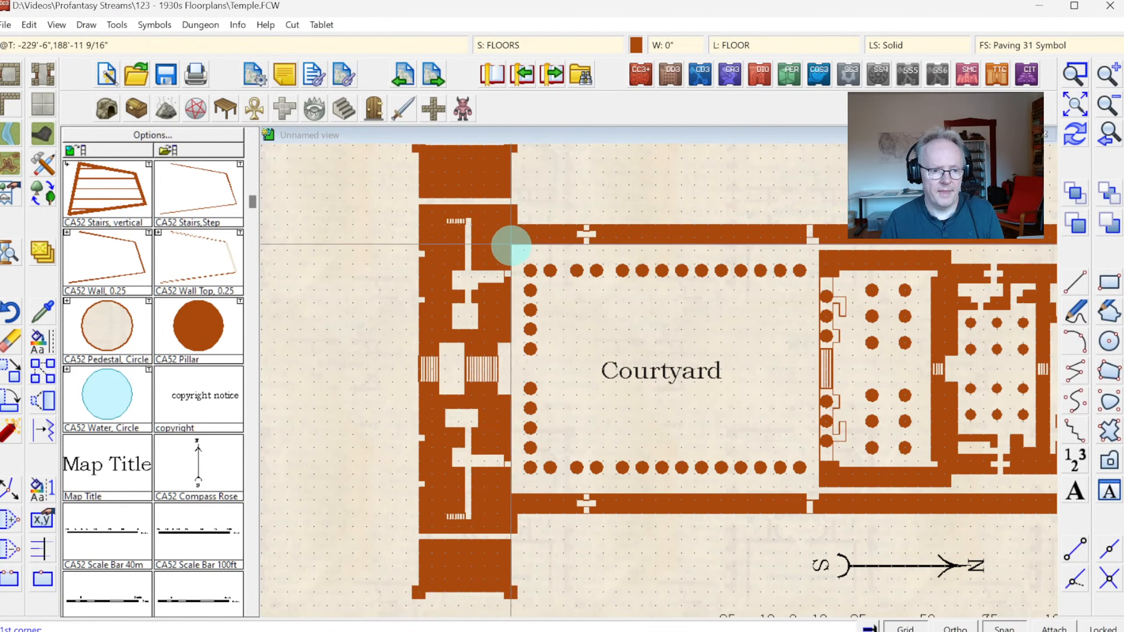
left_click(513, 245)
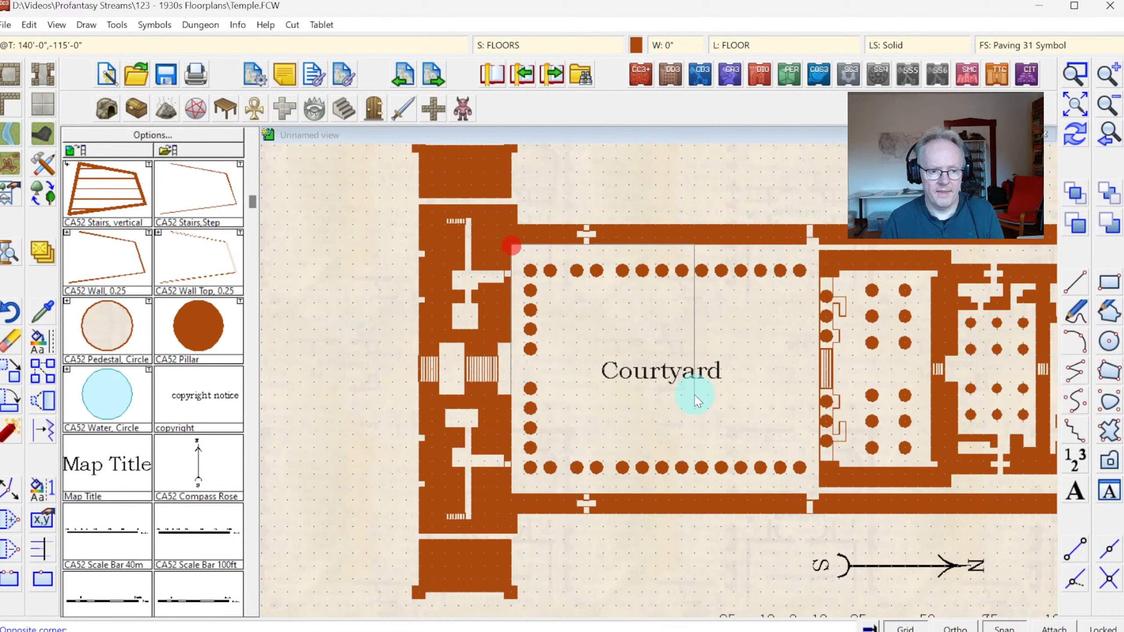
left_click(819, 496)
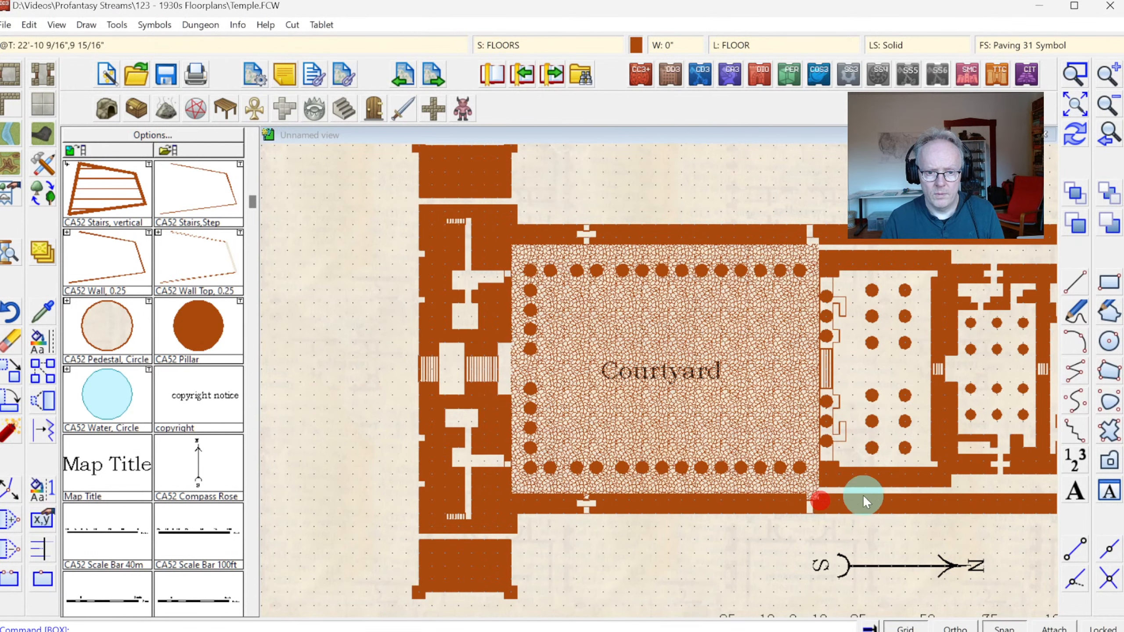
left_click(1077, 134)
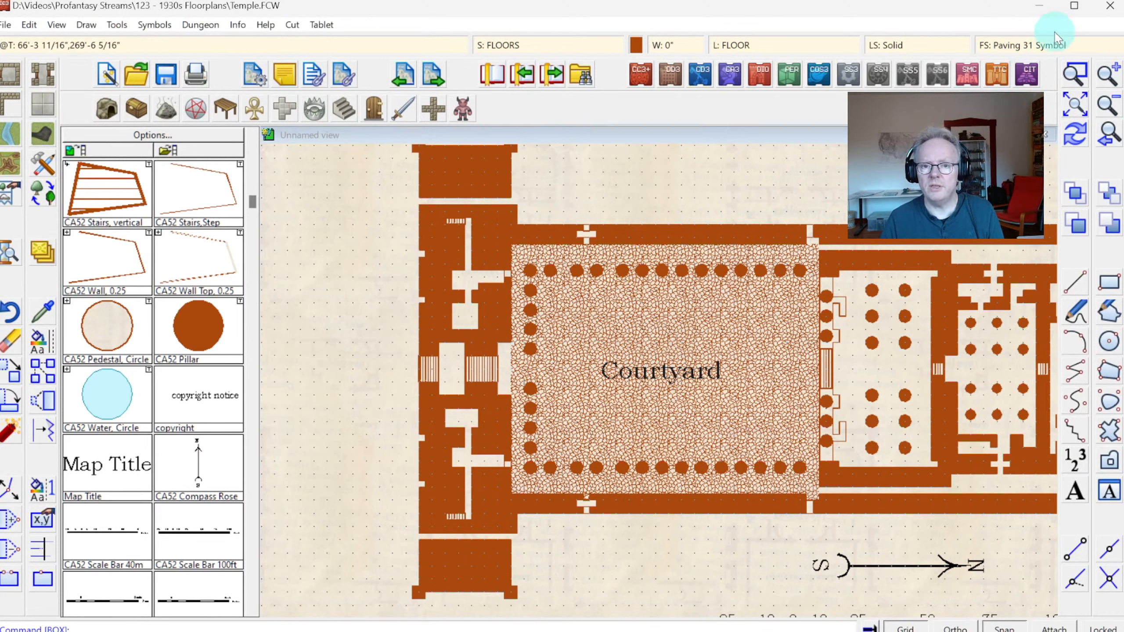
Enlarge the Paving 31 Symbol fill by setting its X and Y spacing to 30 and its X and Y scale to 1.5.
left_click(1021, 46)
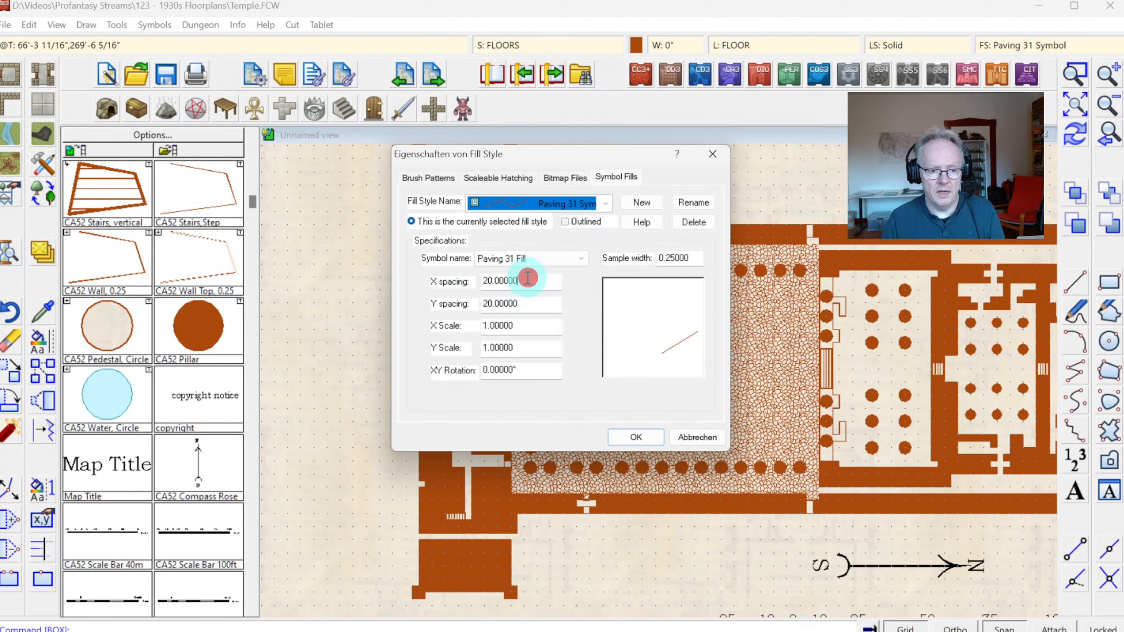
double_click(527, 279)
type("30")
key("Tab")
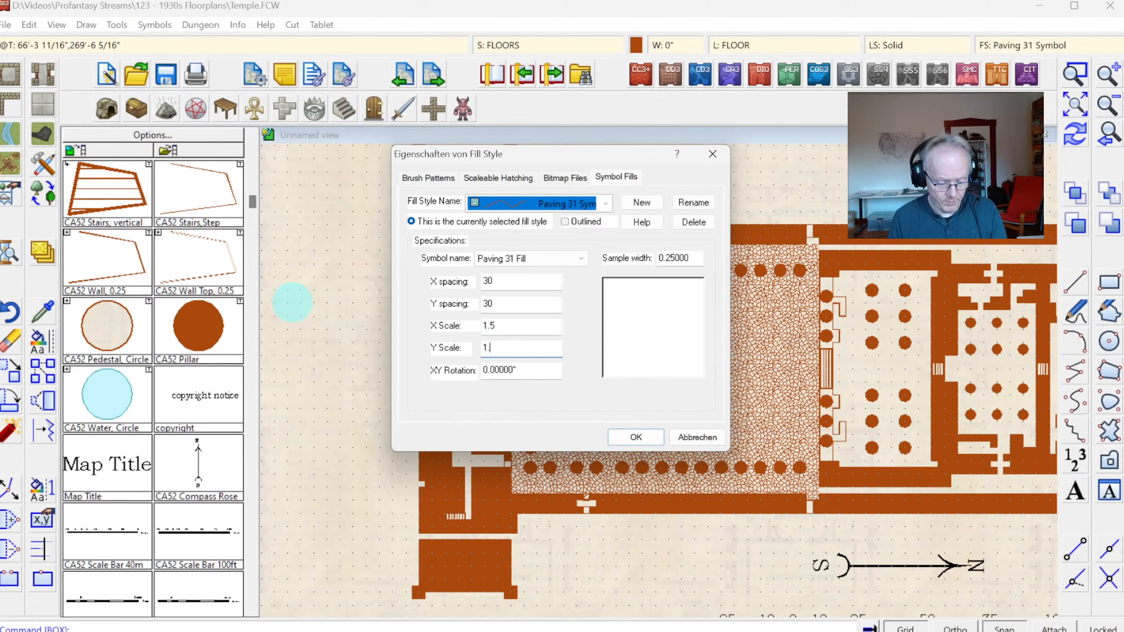
left_click(635, 436)
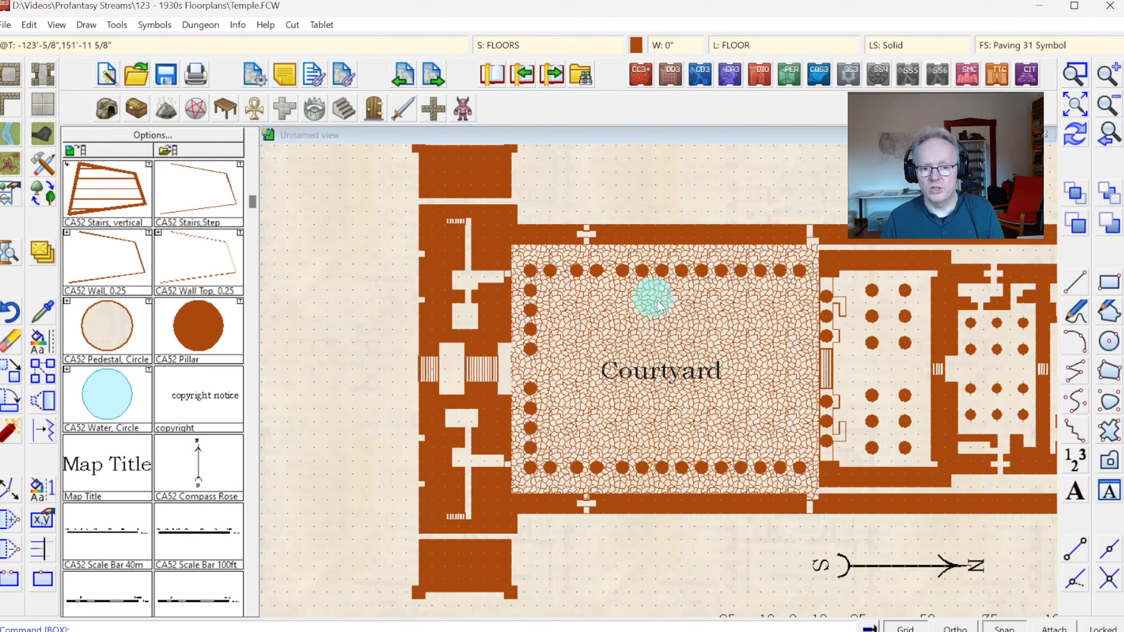
Add a Transparency effect with 75% opacity to the FLOORS sheet.
left_click(1075, 106)
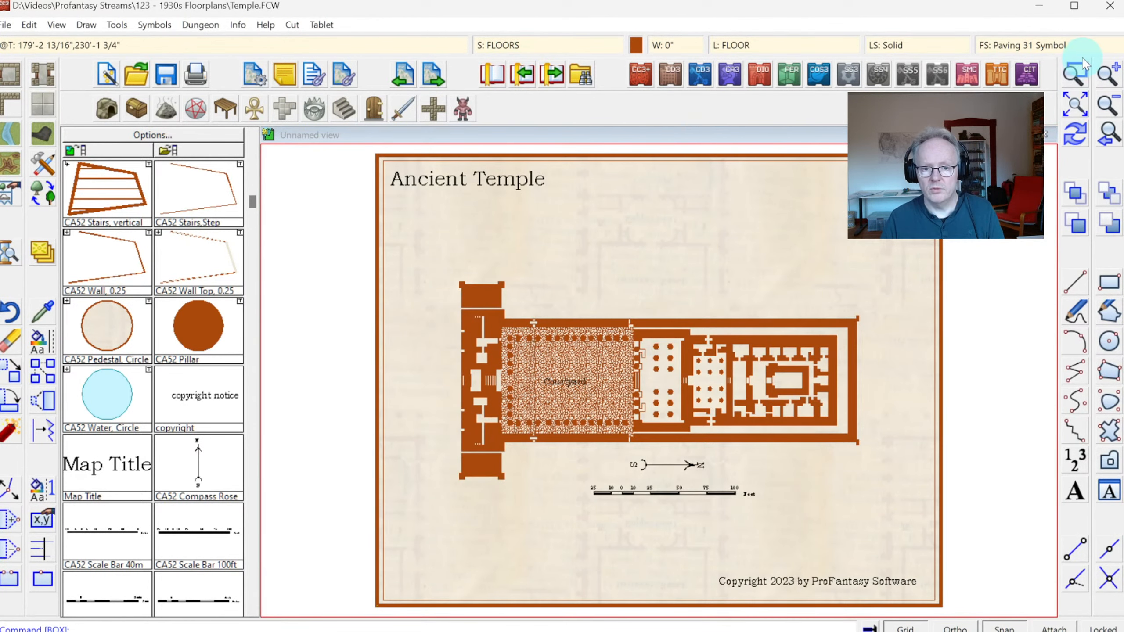
left_click(1075, 72)
left_click(527, 321)
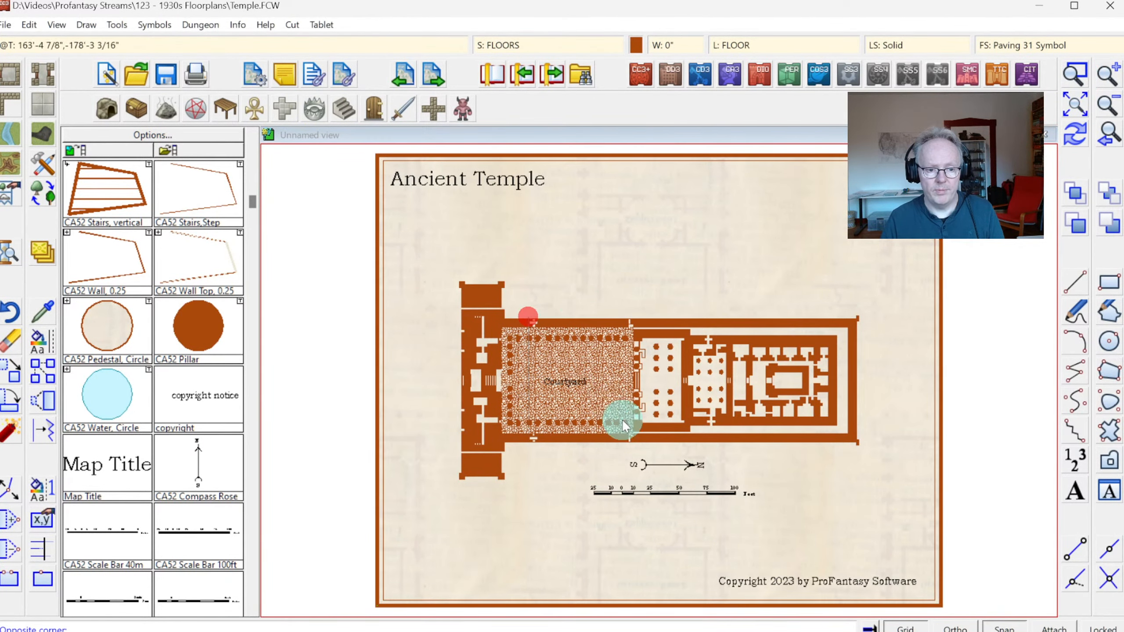
left_click(661, 452)
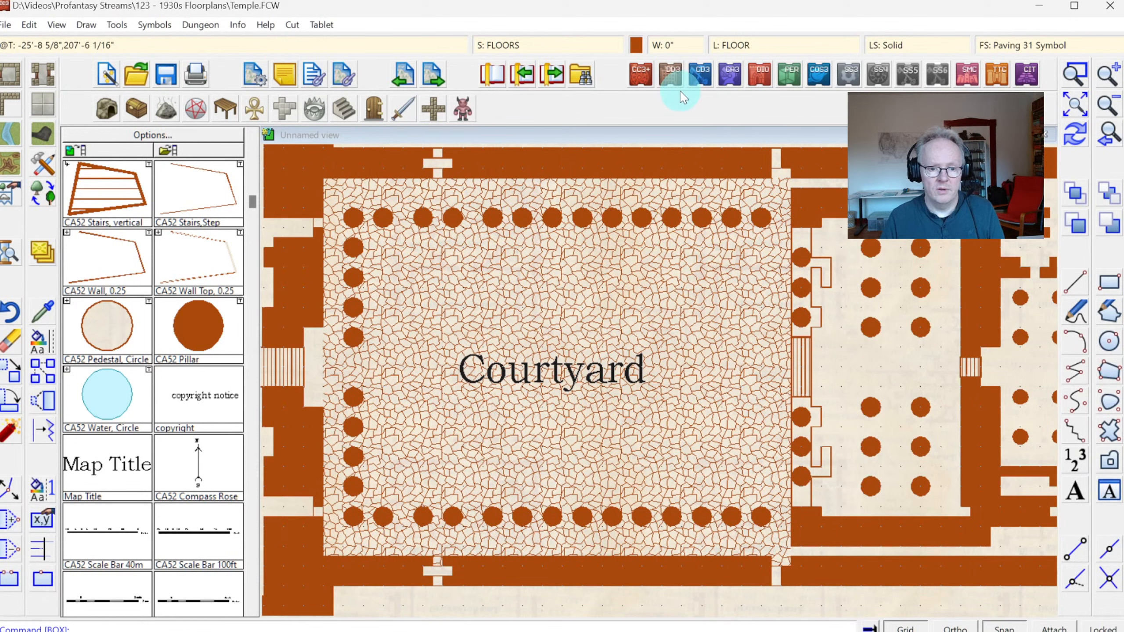
left_click(541, 46)
left_click(738, 256)
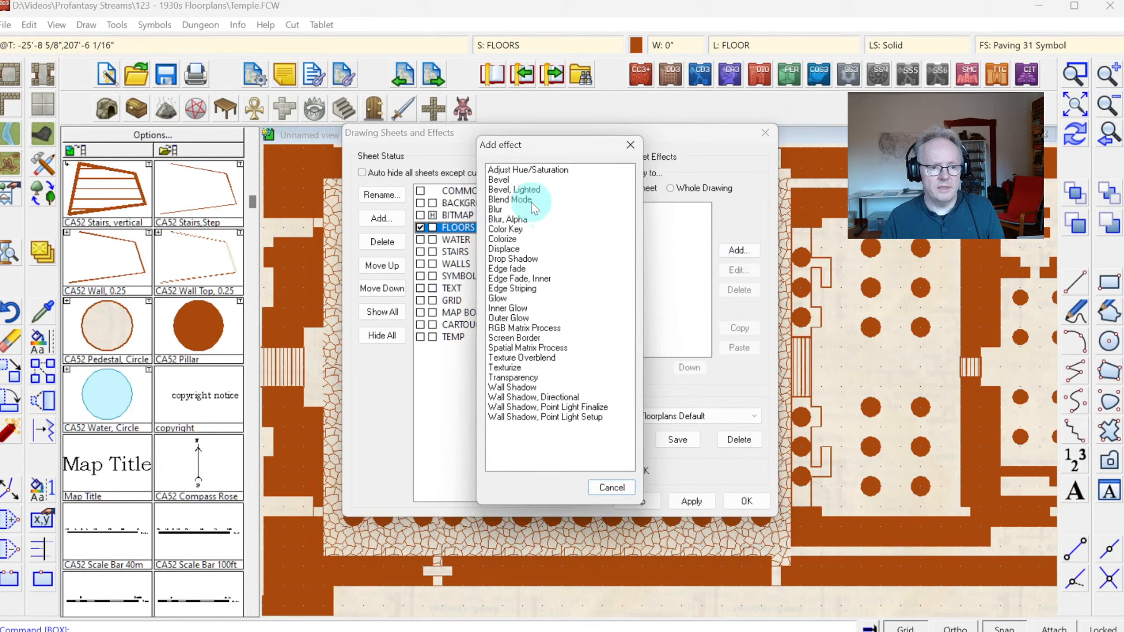
double_click(513, 377)
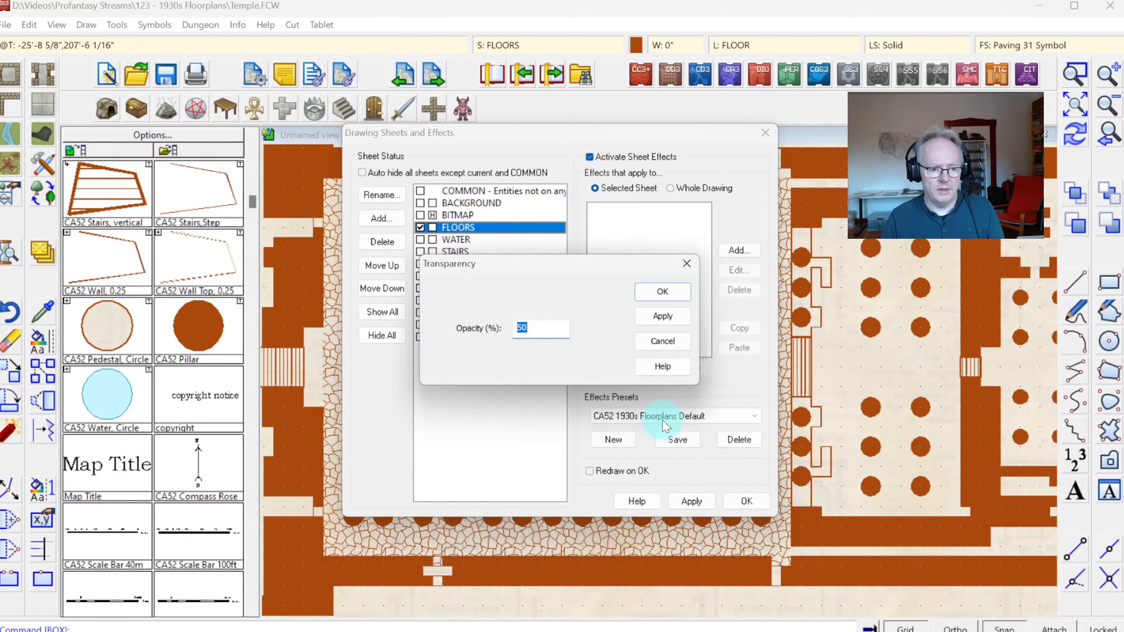
type("75")
left_click(664, 292)
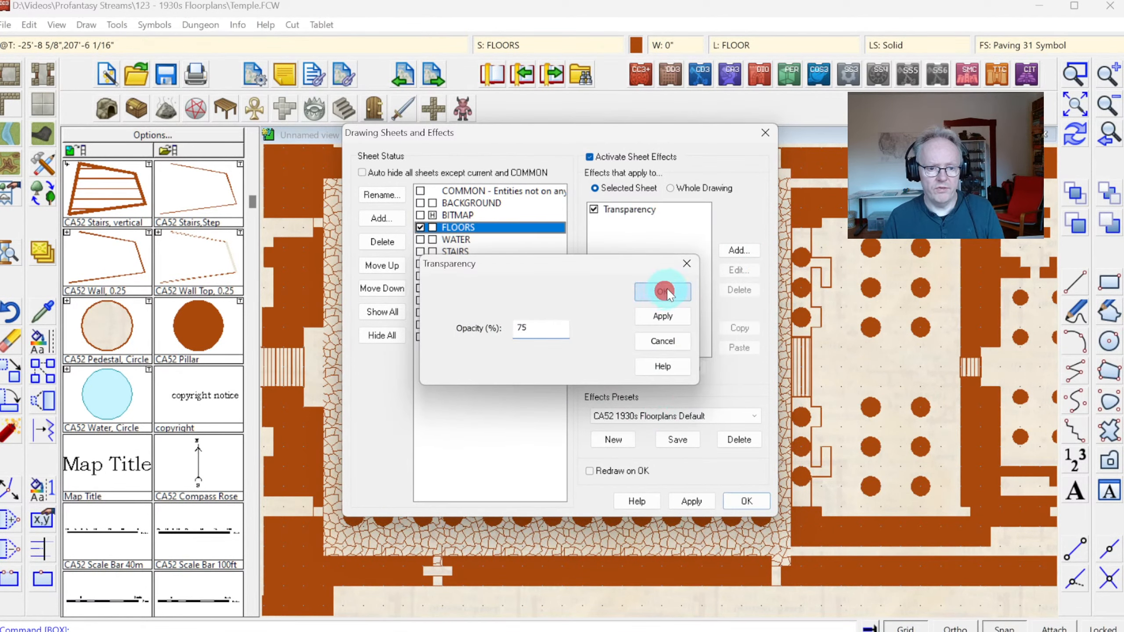
left_click(746, 501)
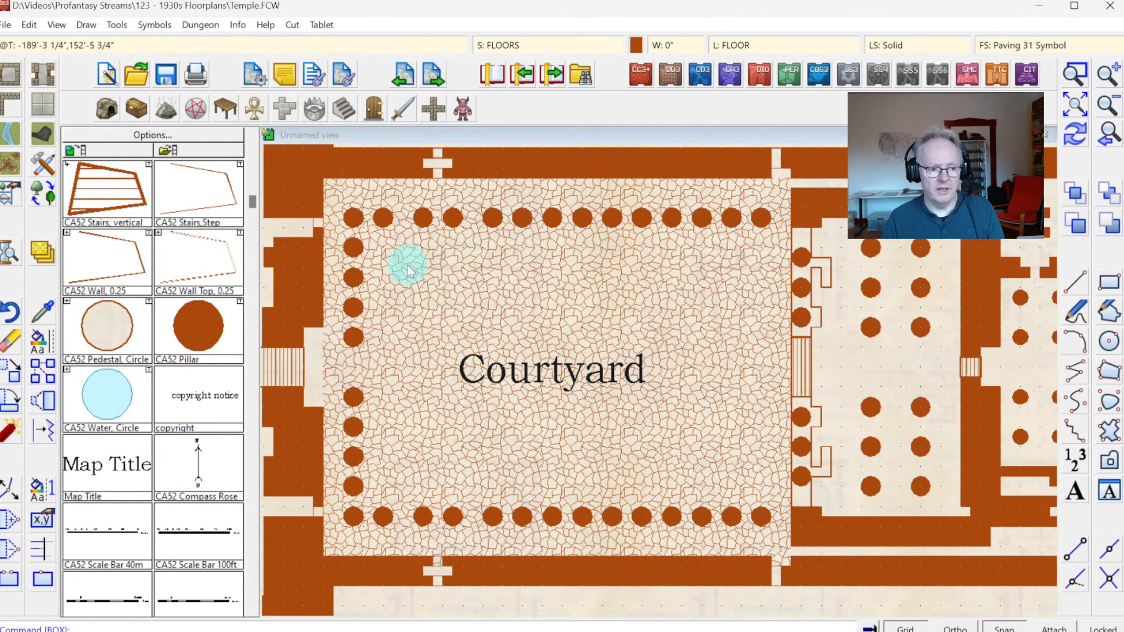
left_click(1075, 103)
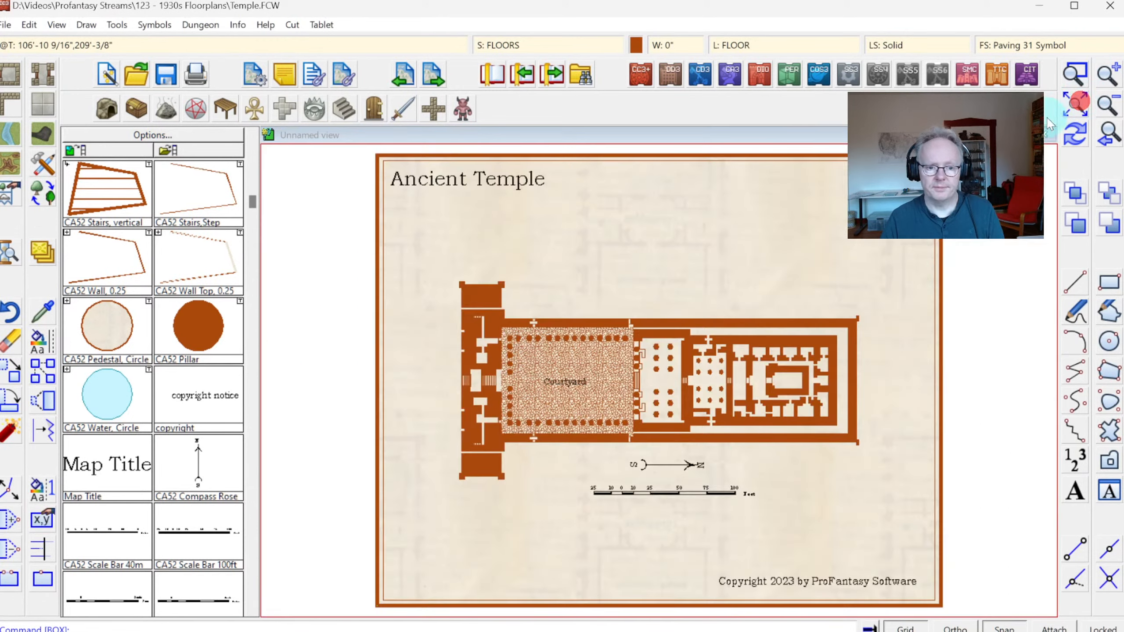